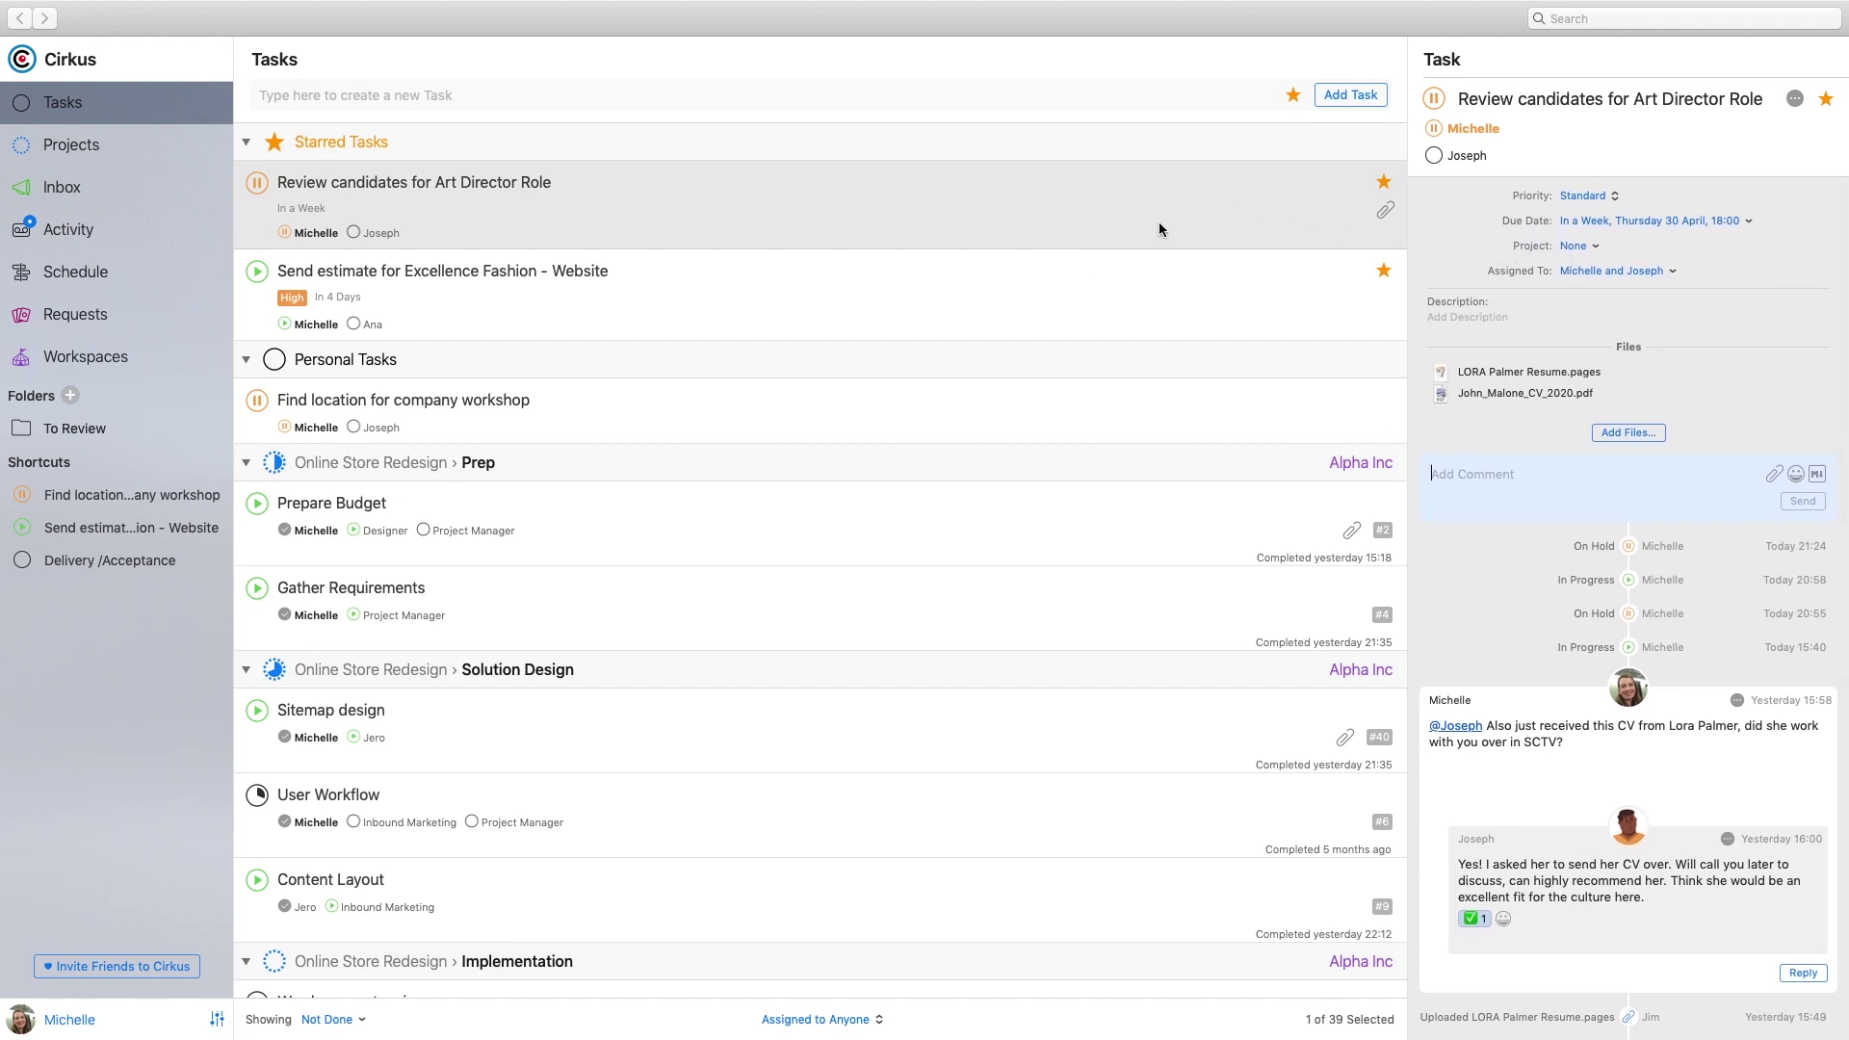
# - Add the first contact with a profile photo as a third assignee of the "Review candidates for Art Director Role" task
pyautogui.click(1111, 211)
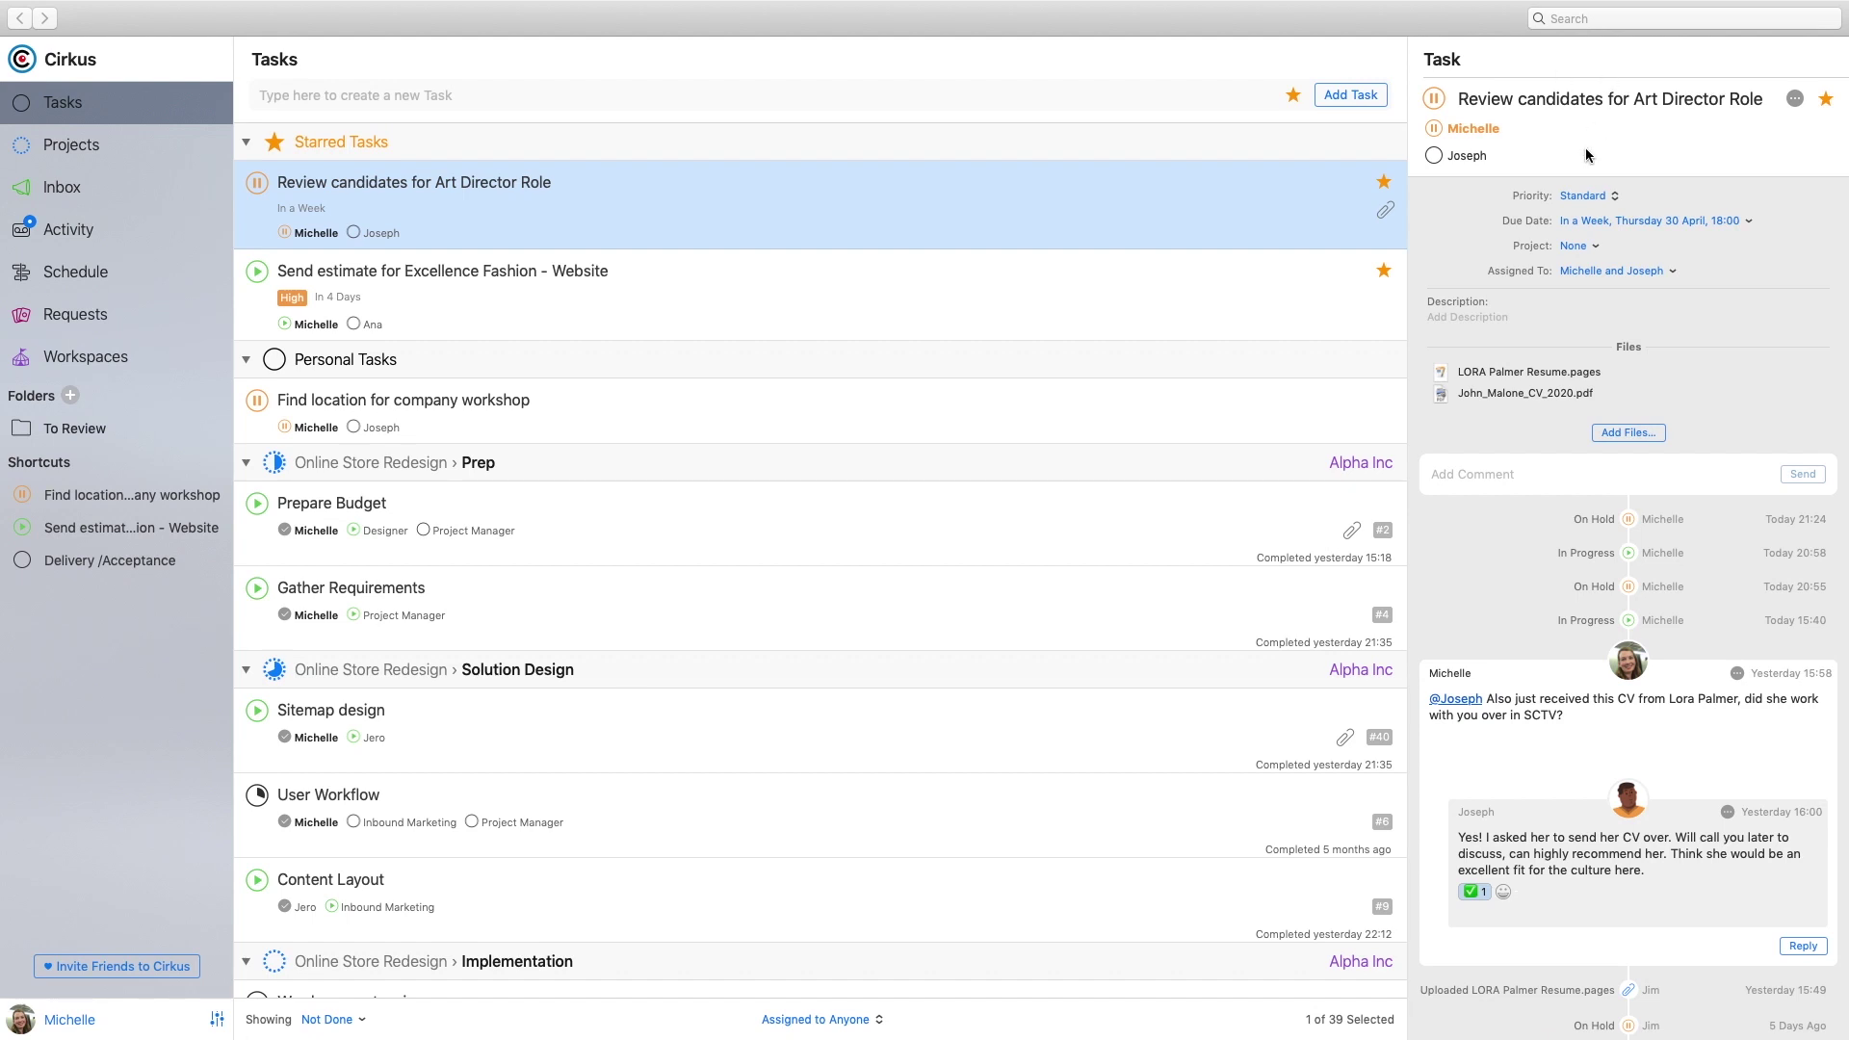
pyautogui.click(1610, 269)
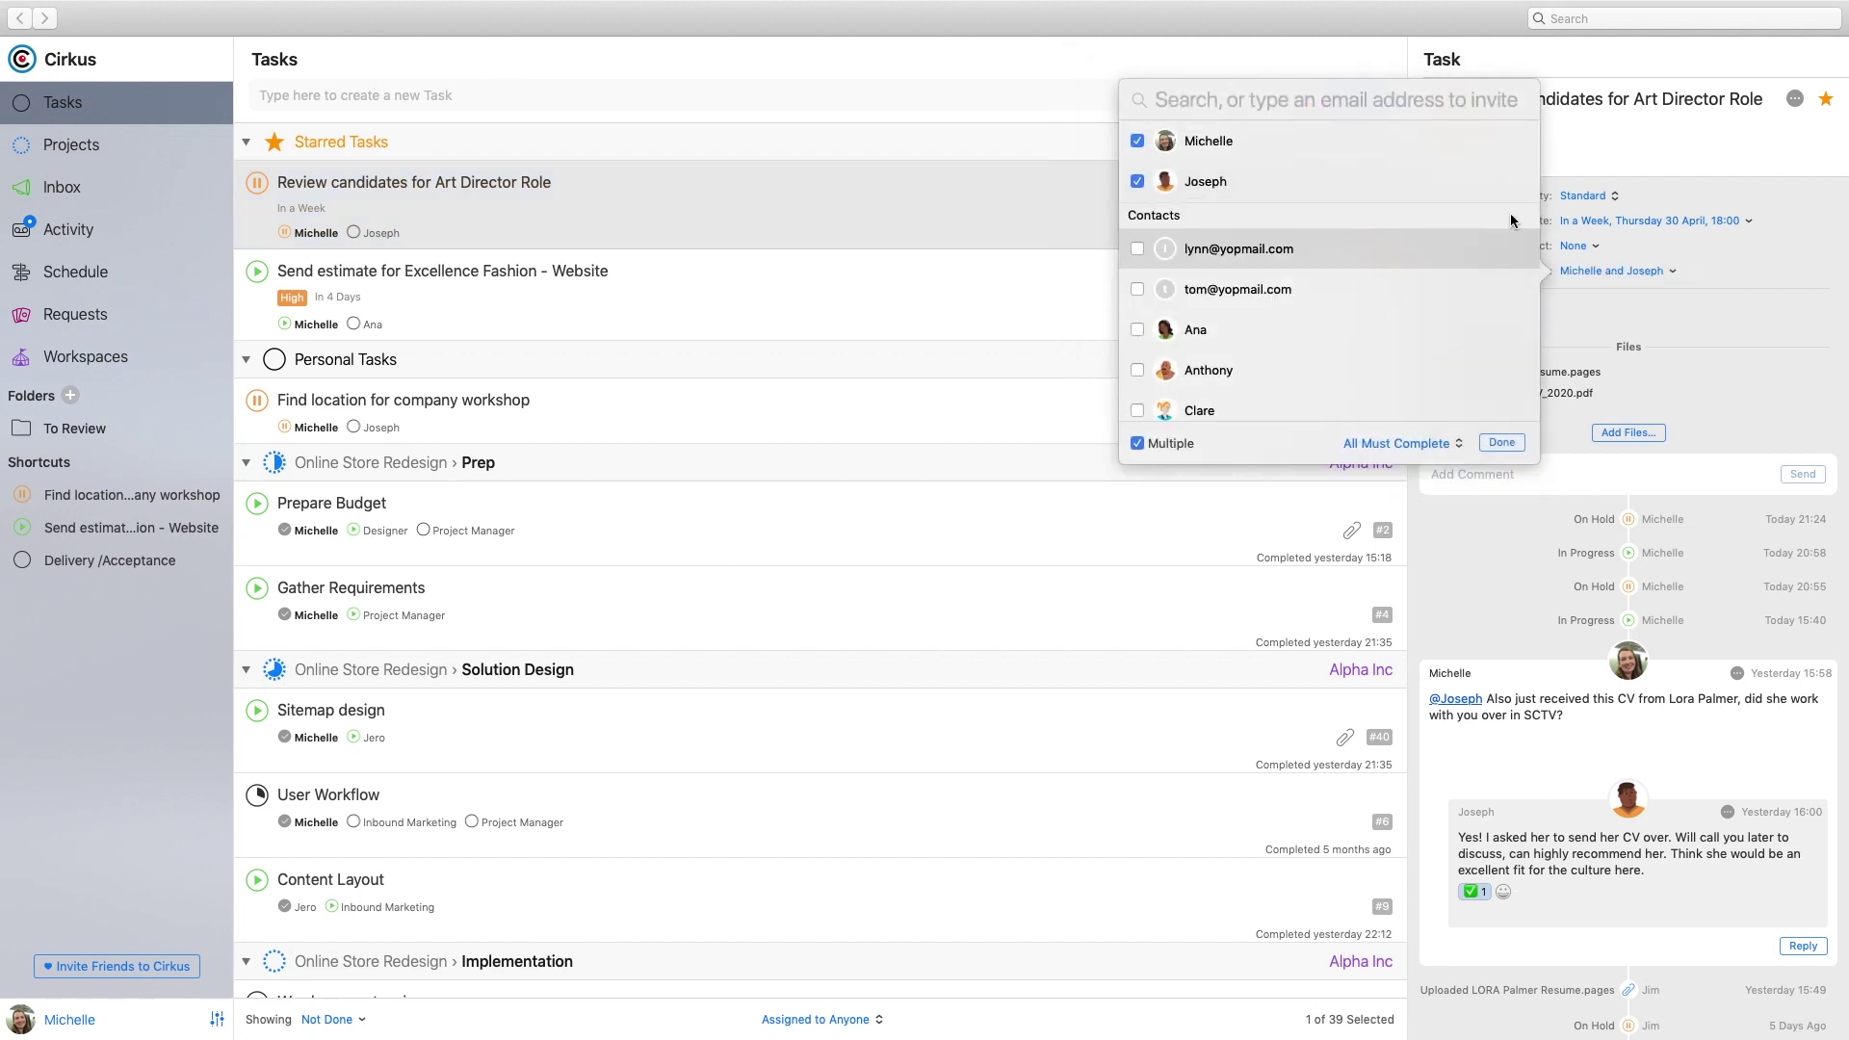
pyautogui.scroll(-2, 1465, 231)
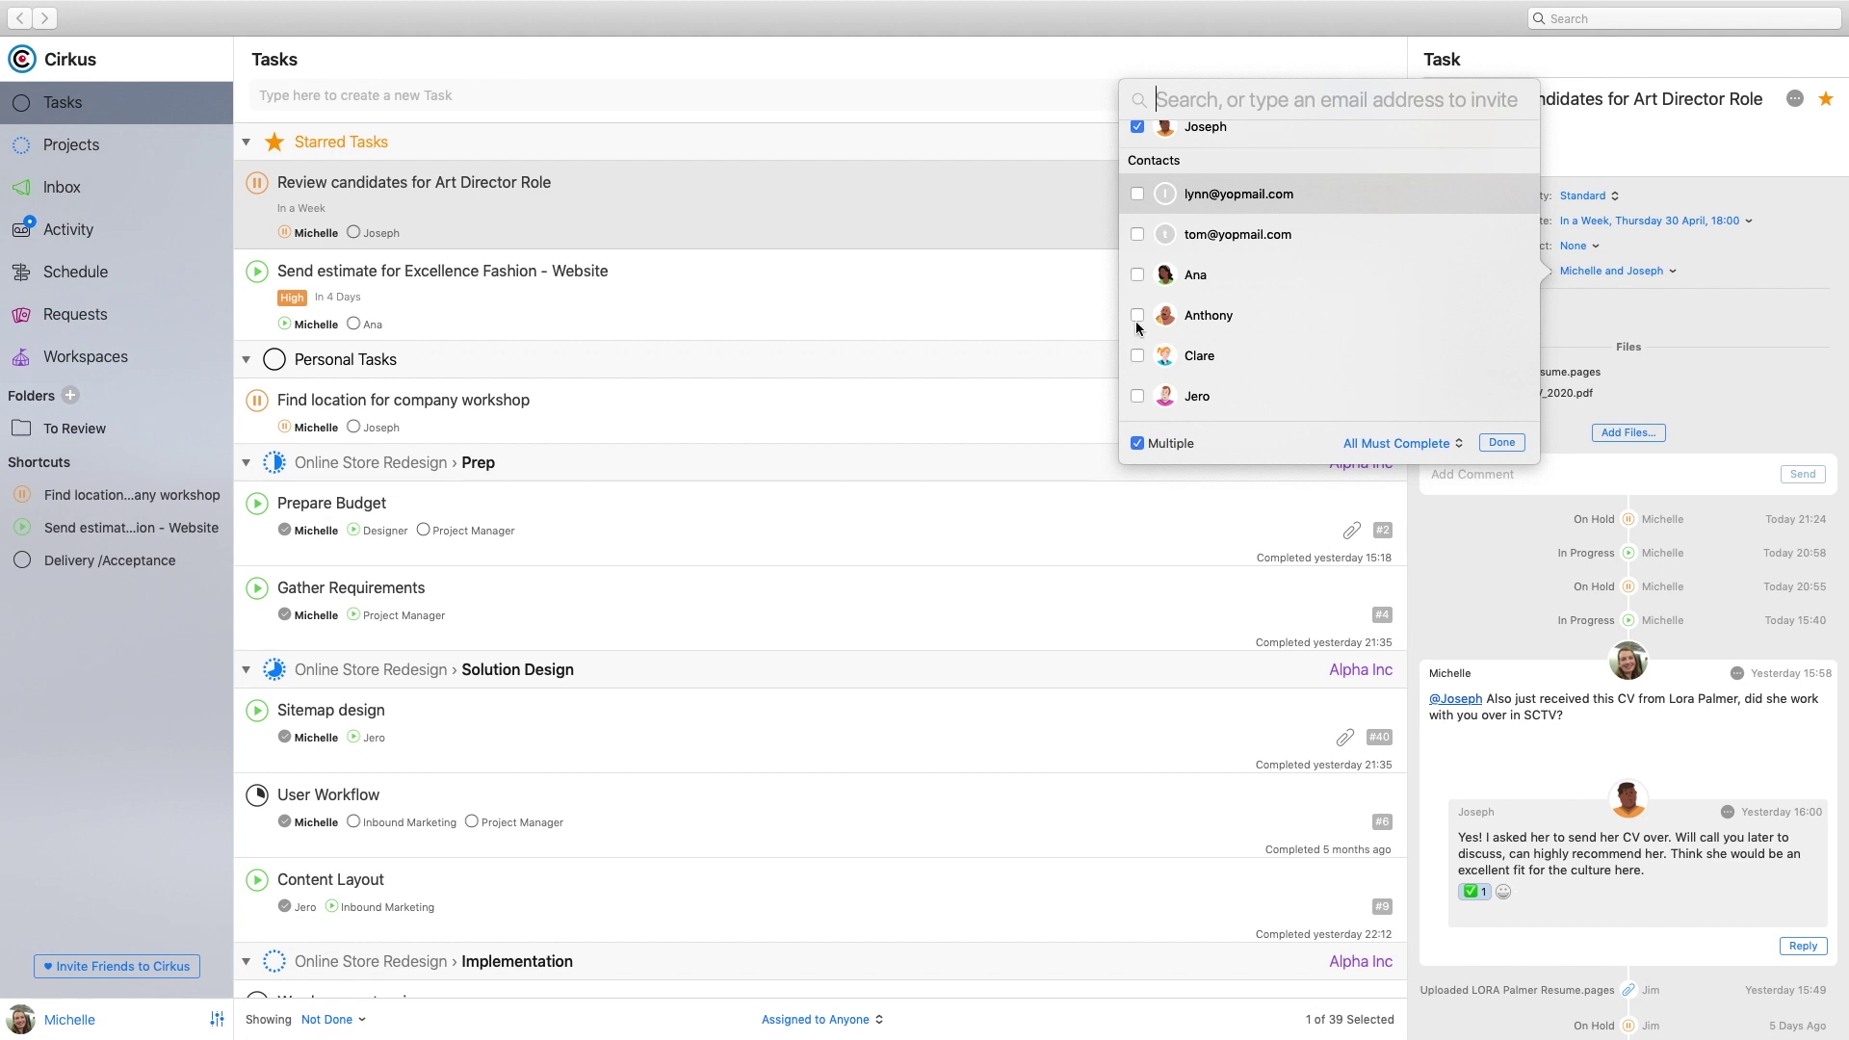
pyautogui.click(1138, 277)
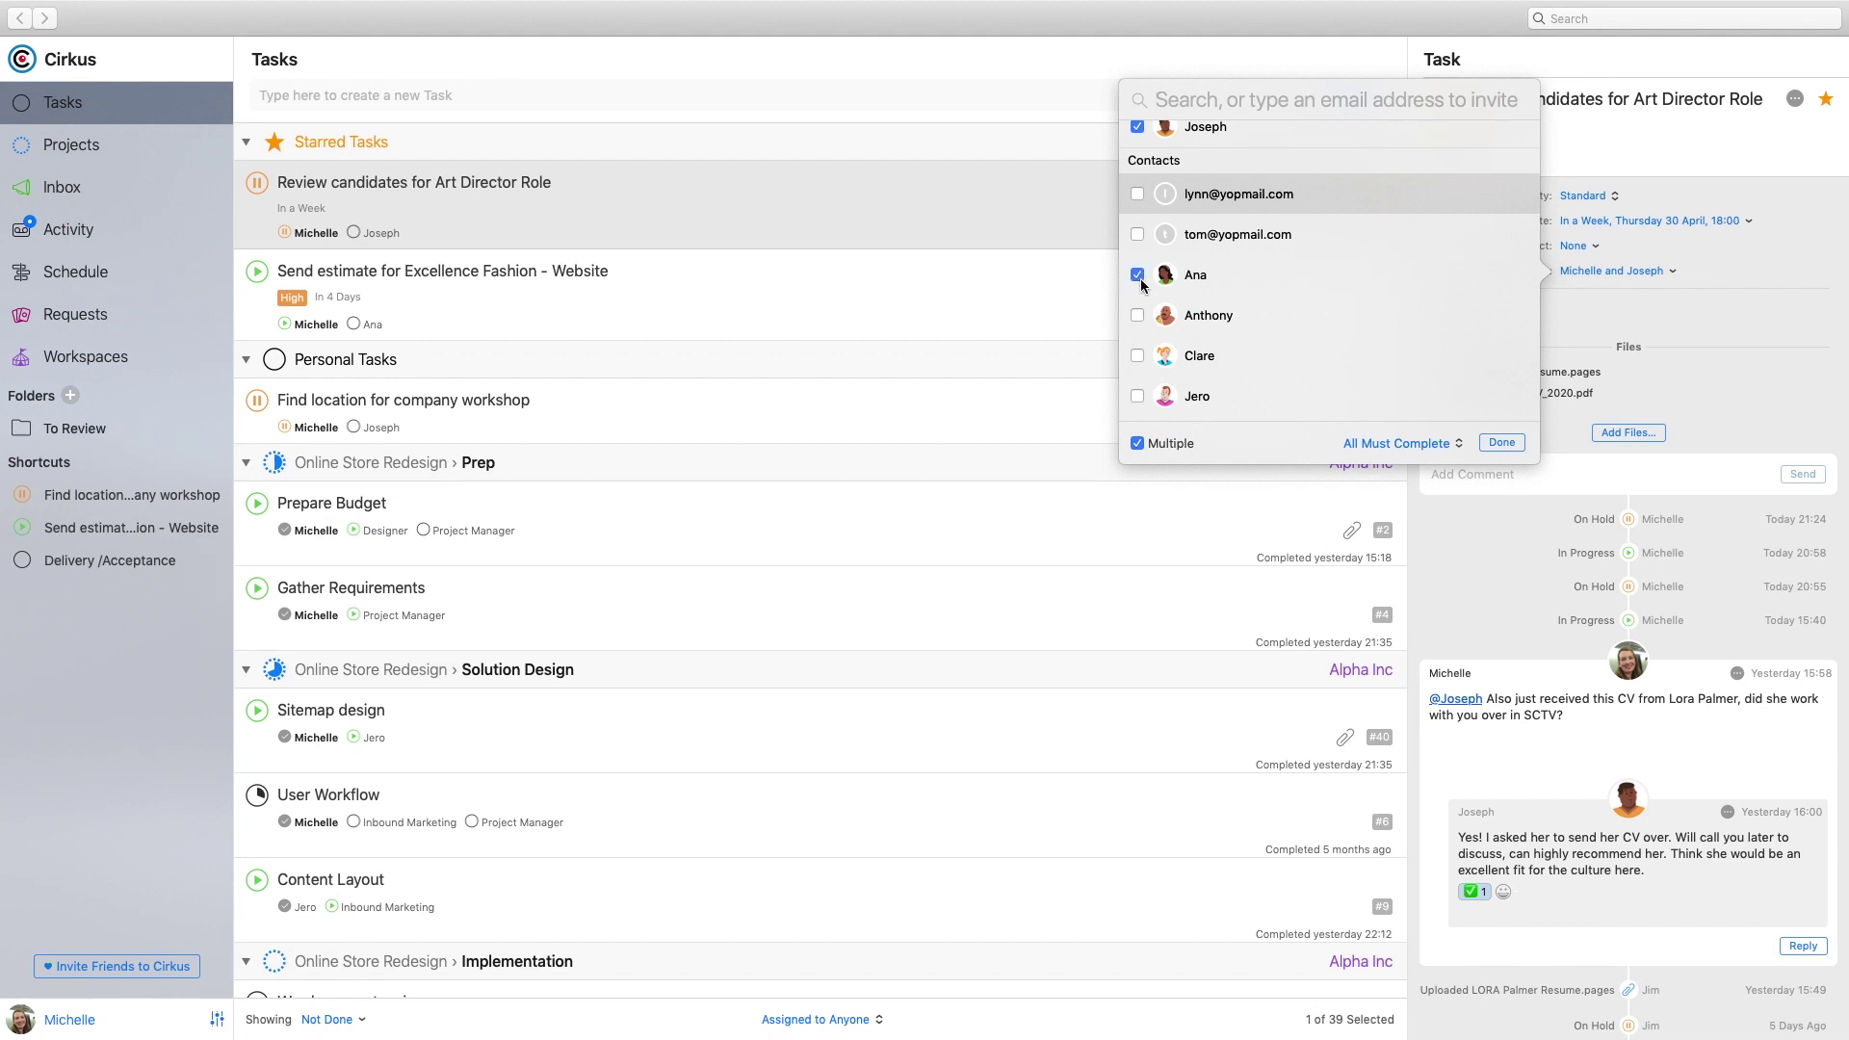
pyautogui.click(1726, 329)
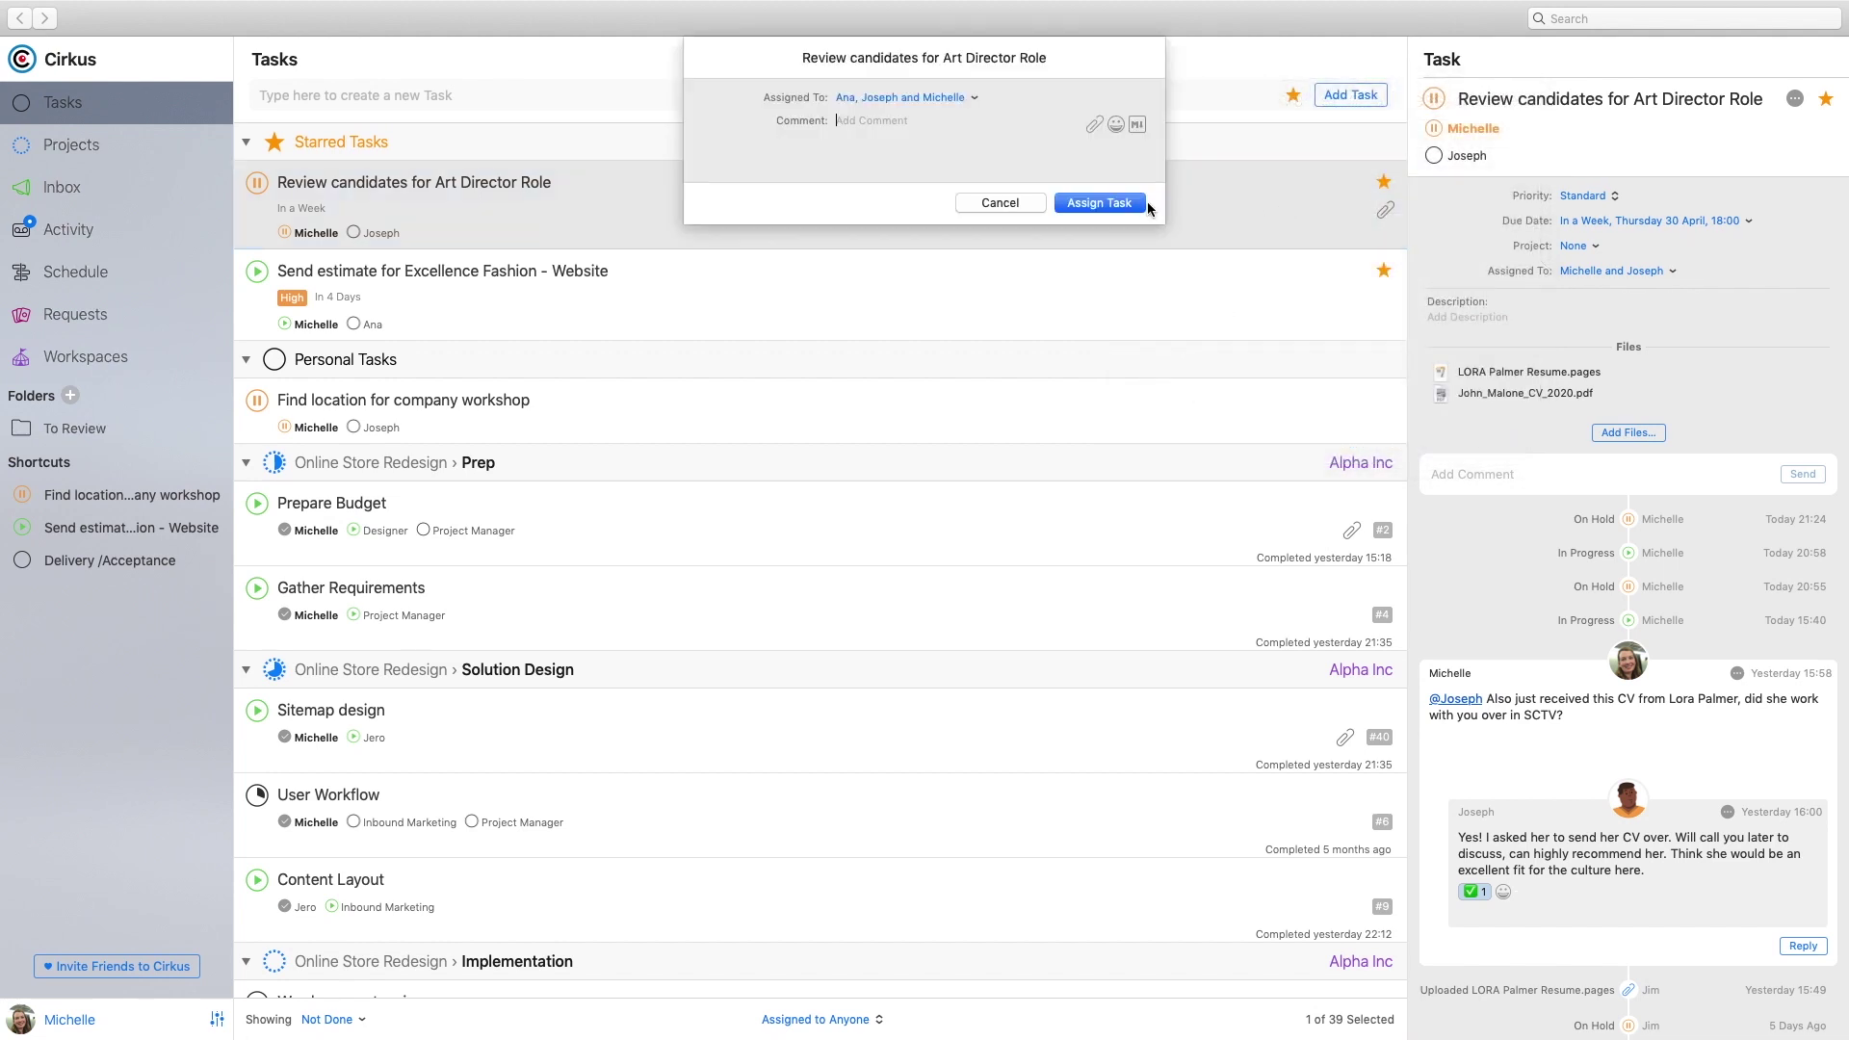
pyautogui.click(1100, 204)
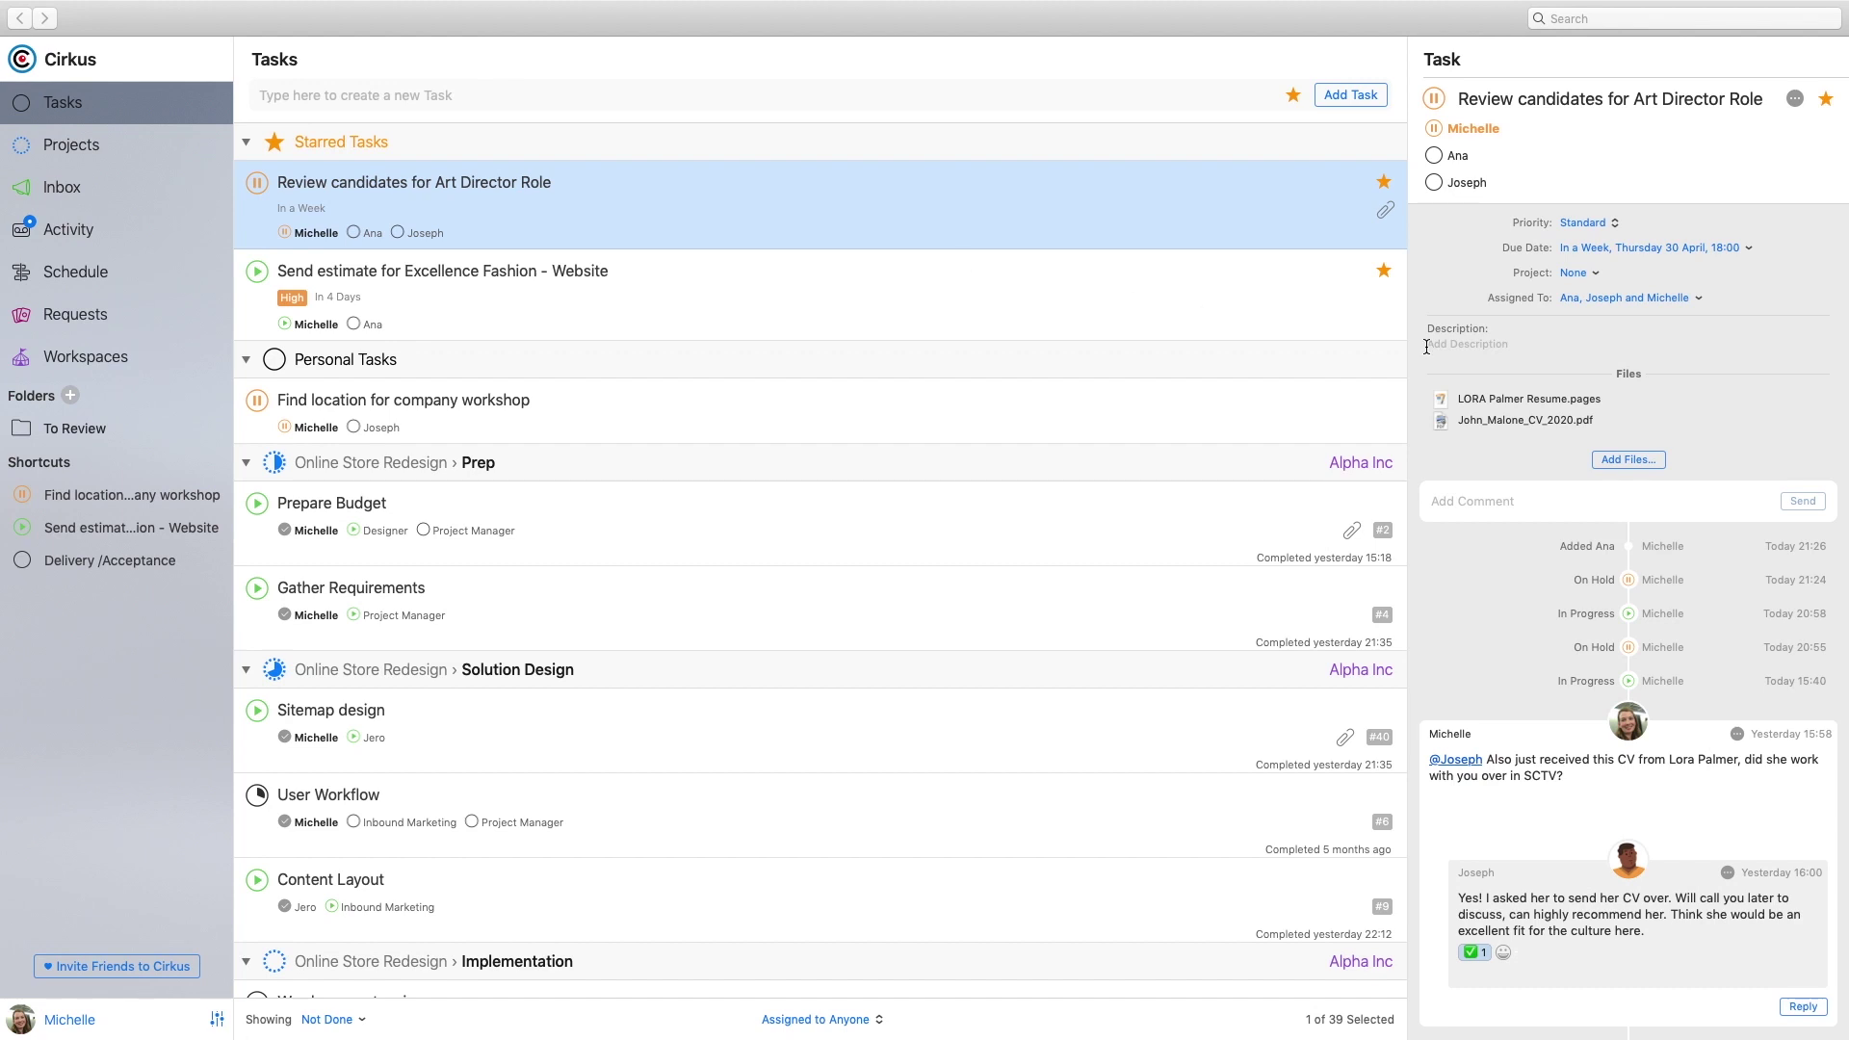
# - Post a task comment mentioning the newly added assignee and saying they were added for possibly having worked with the candidate at STV
pyautogui.click(1516, 500)
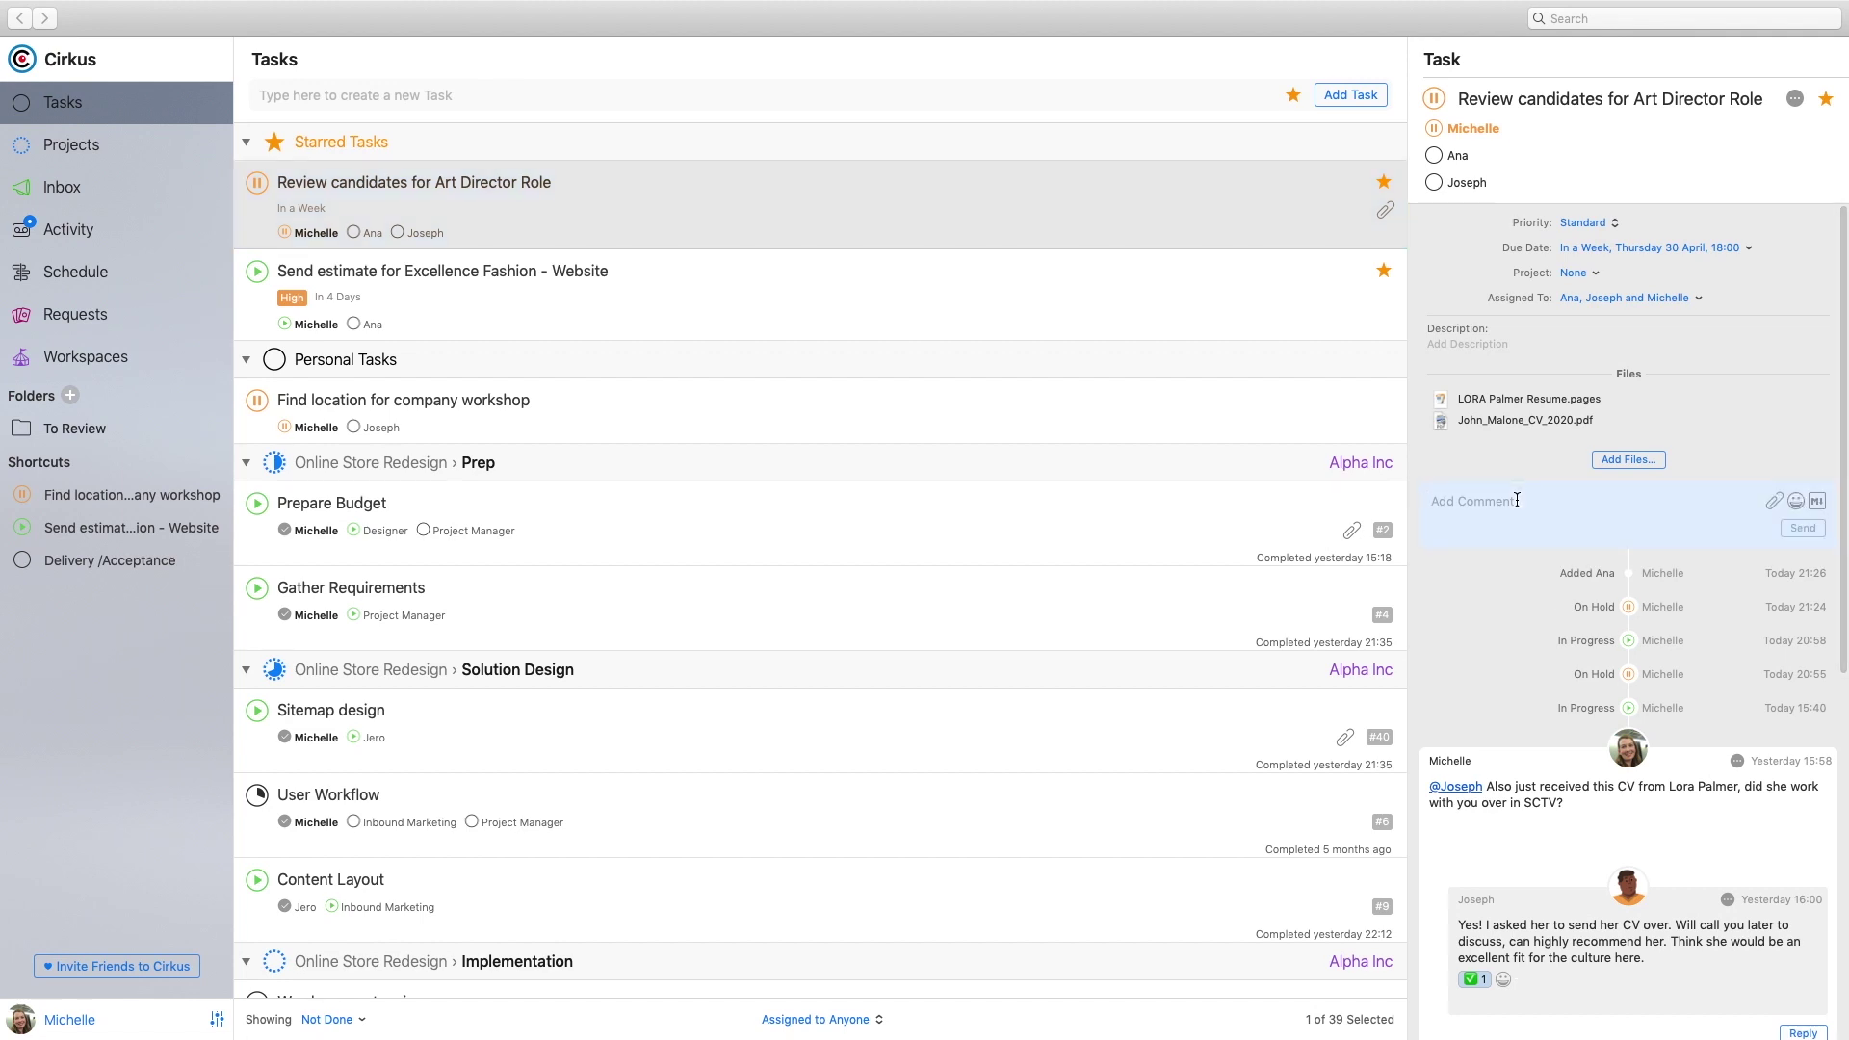
pyautogui.write('@Ana')
pyautogui.press('Return')
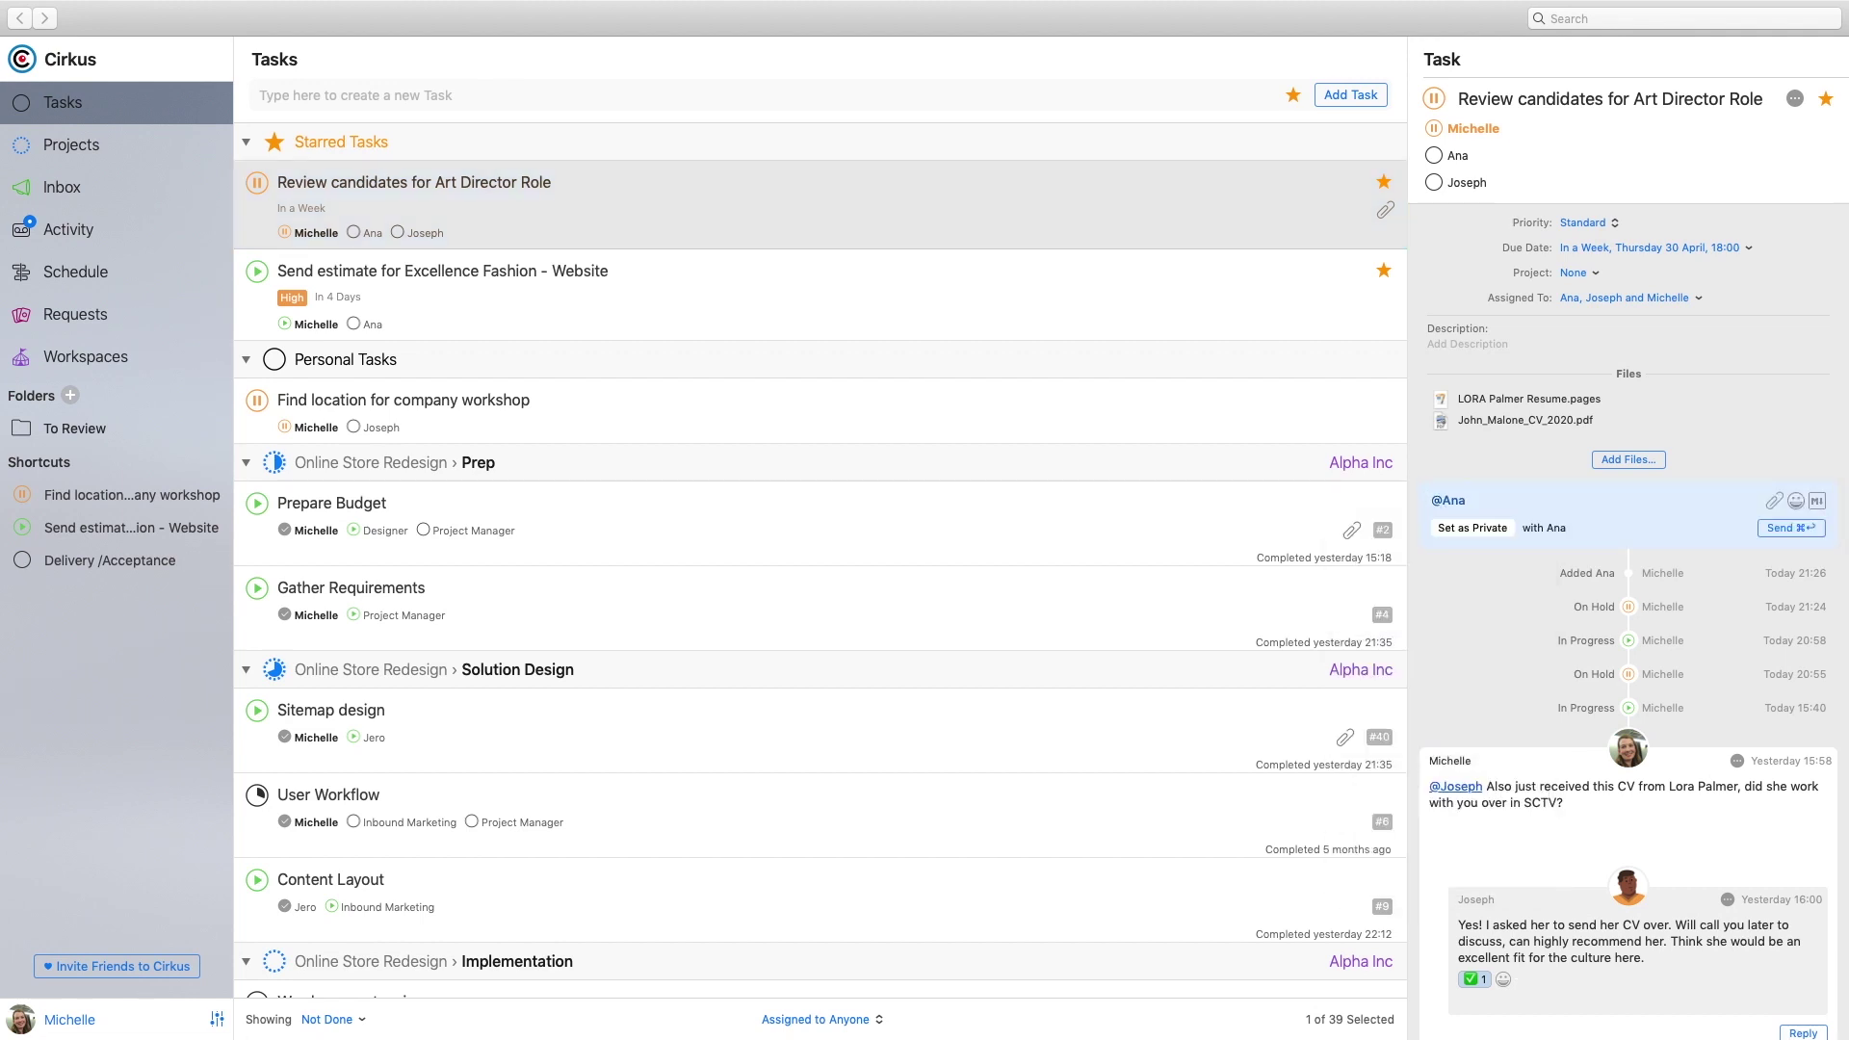
pyautogui.write('adding you because I think you worked with Lora over at STV?')
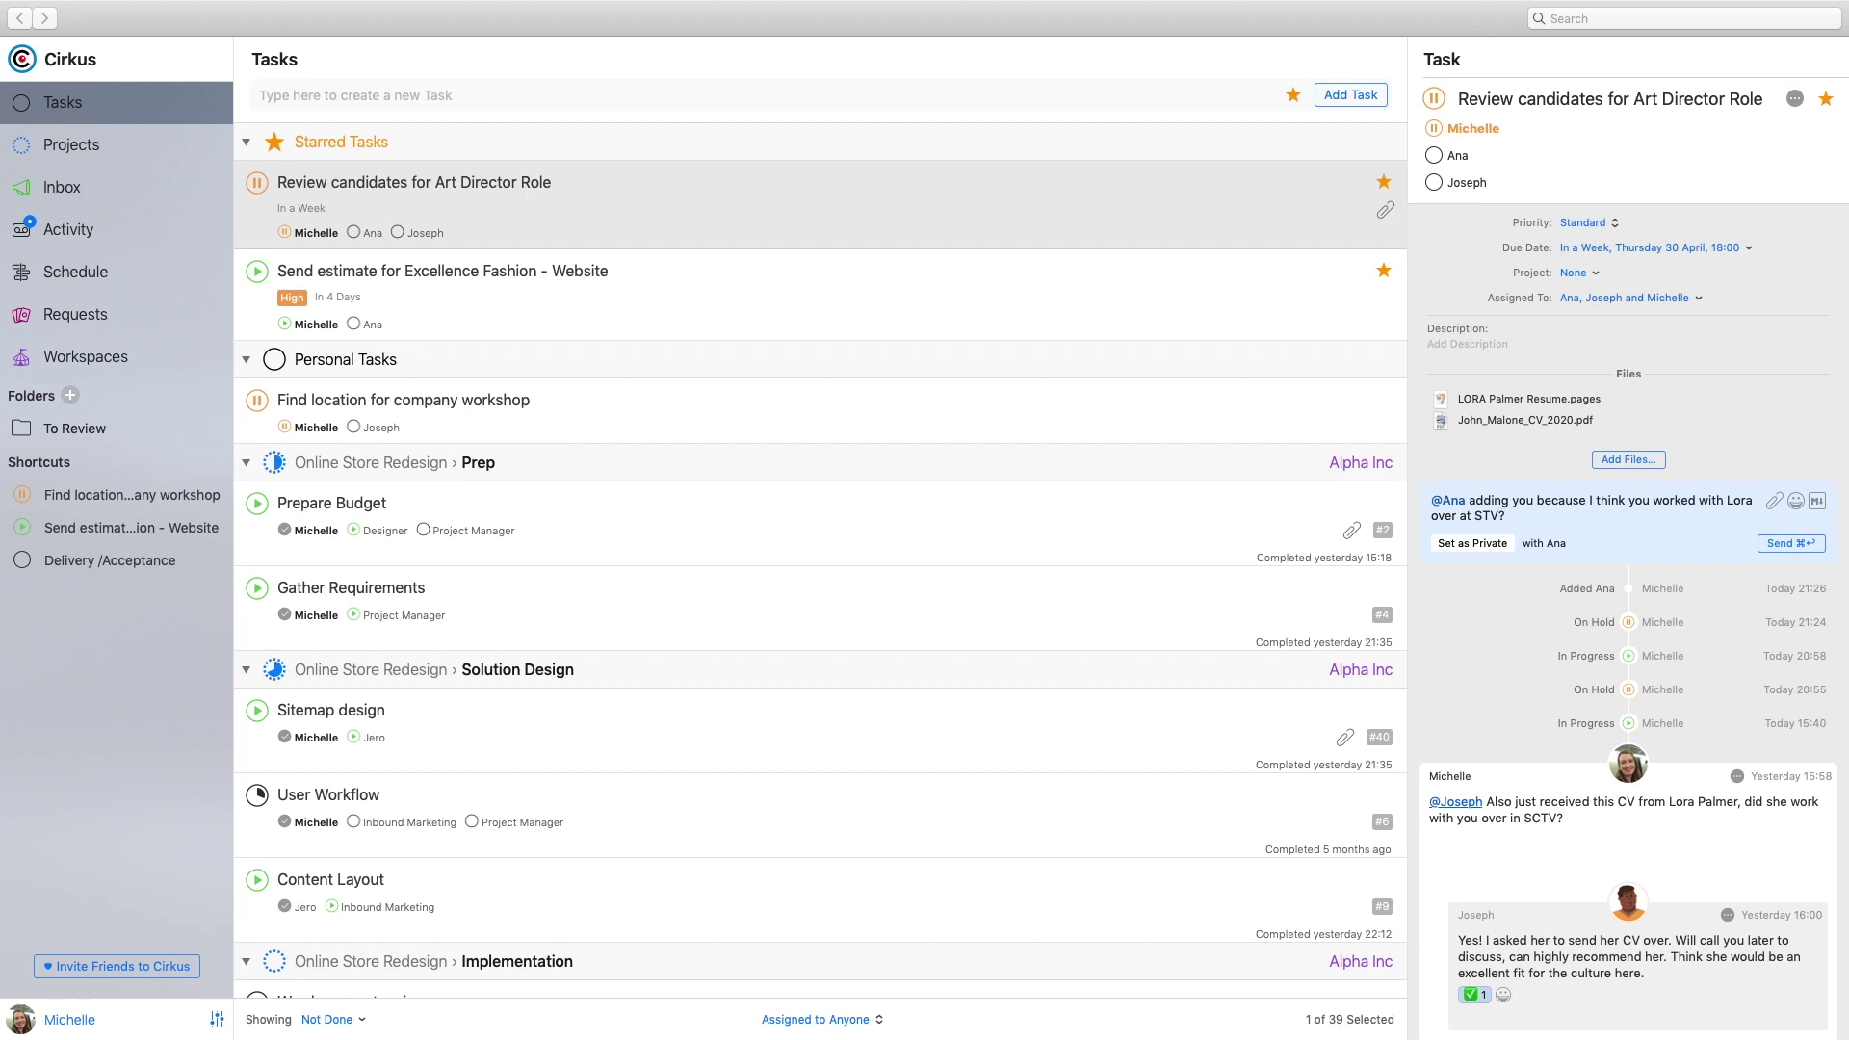
pyautogui.press('super+Return')
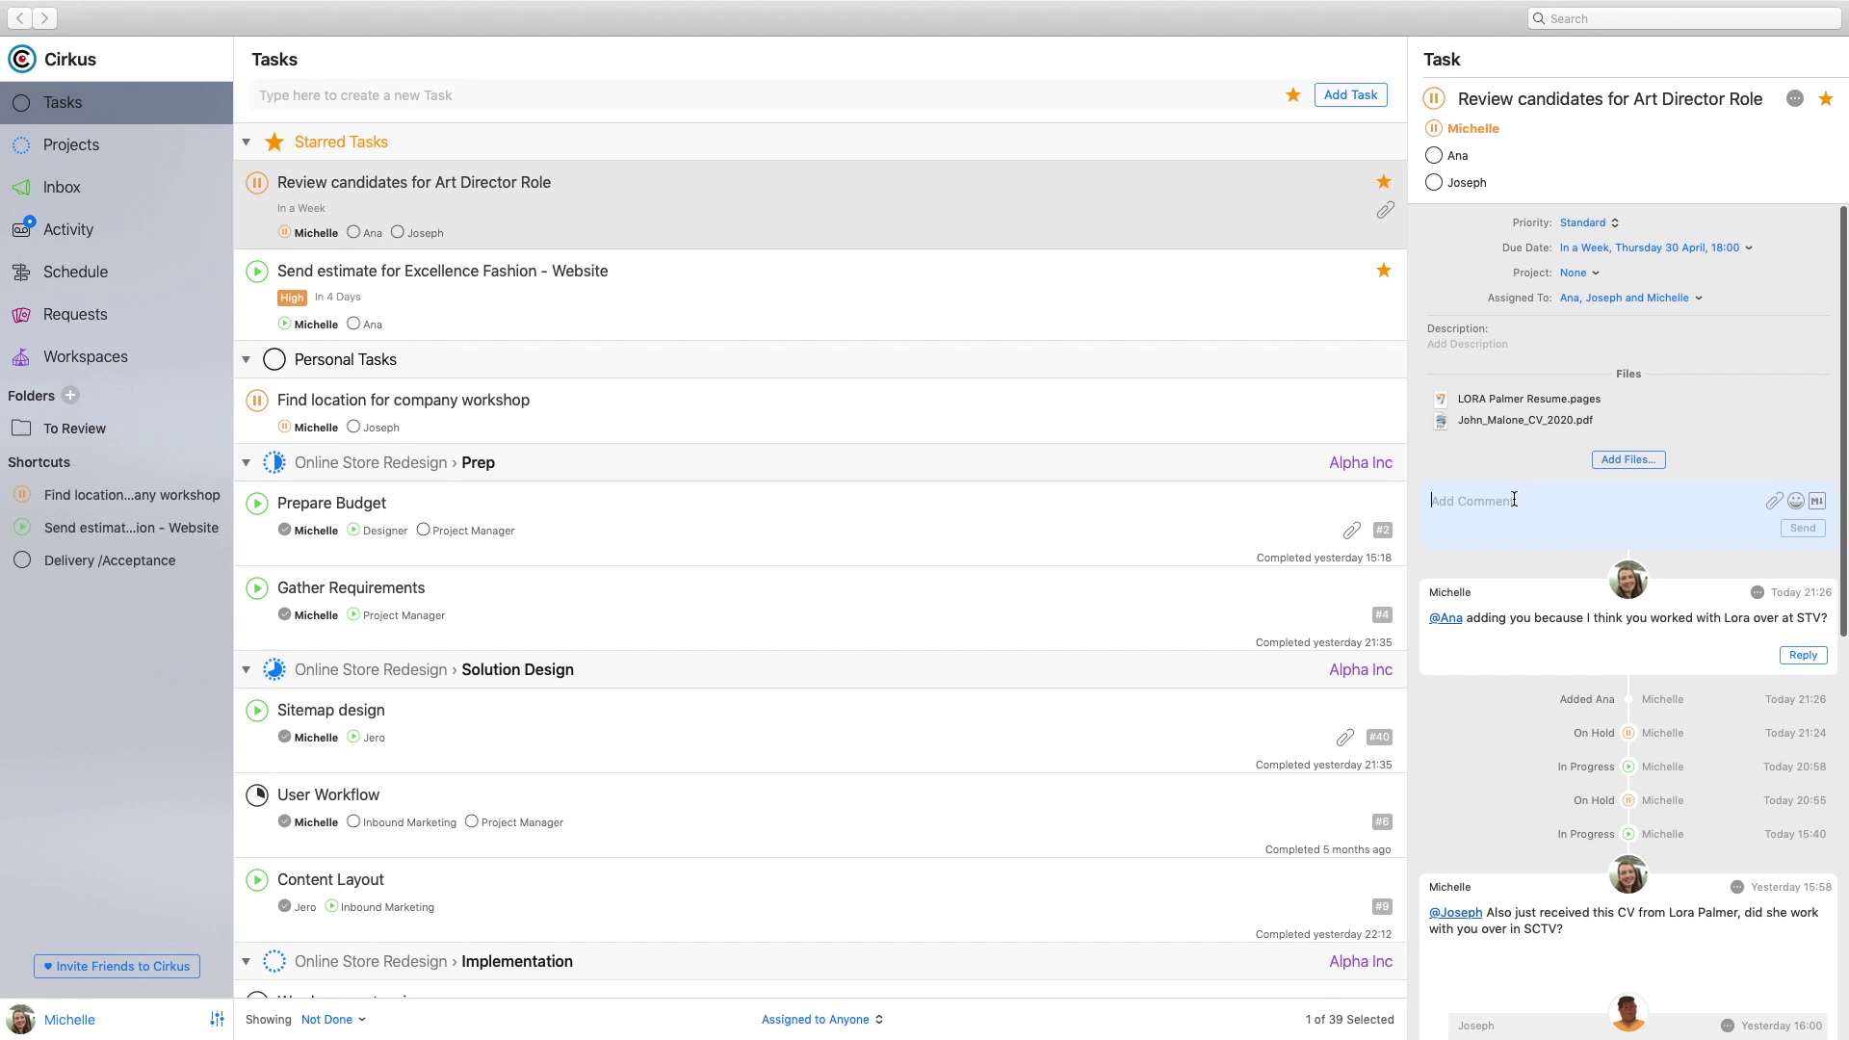
# - Attach the screenshot PNG from the Shared Folder to a new comment on the task and start a new line below it
pyautogui.click(1773, 500)
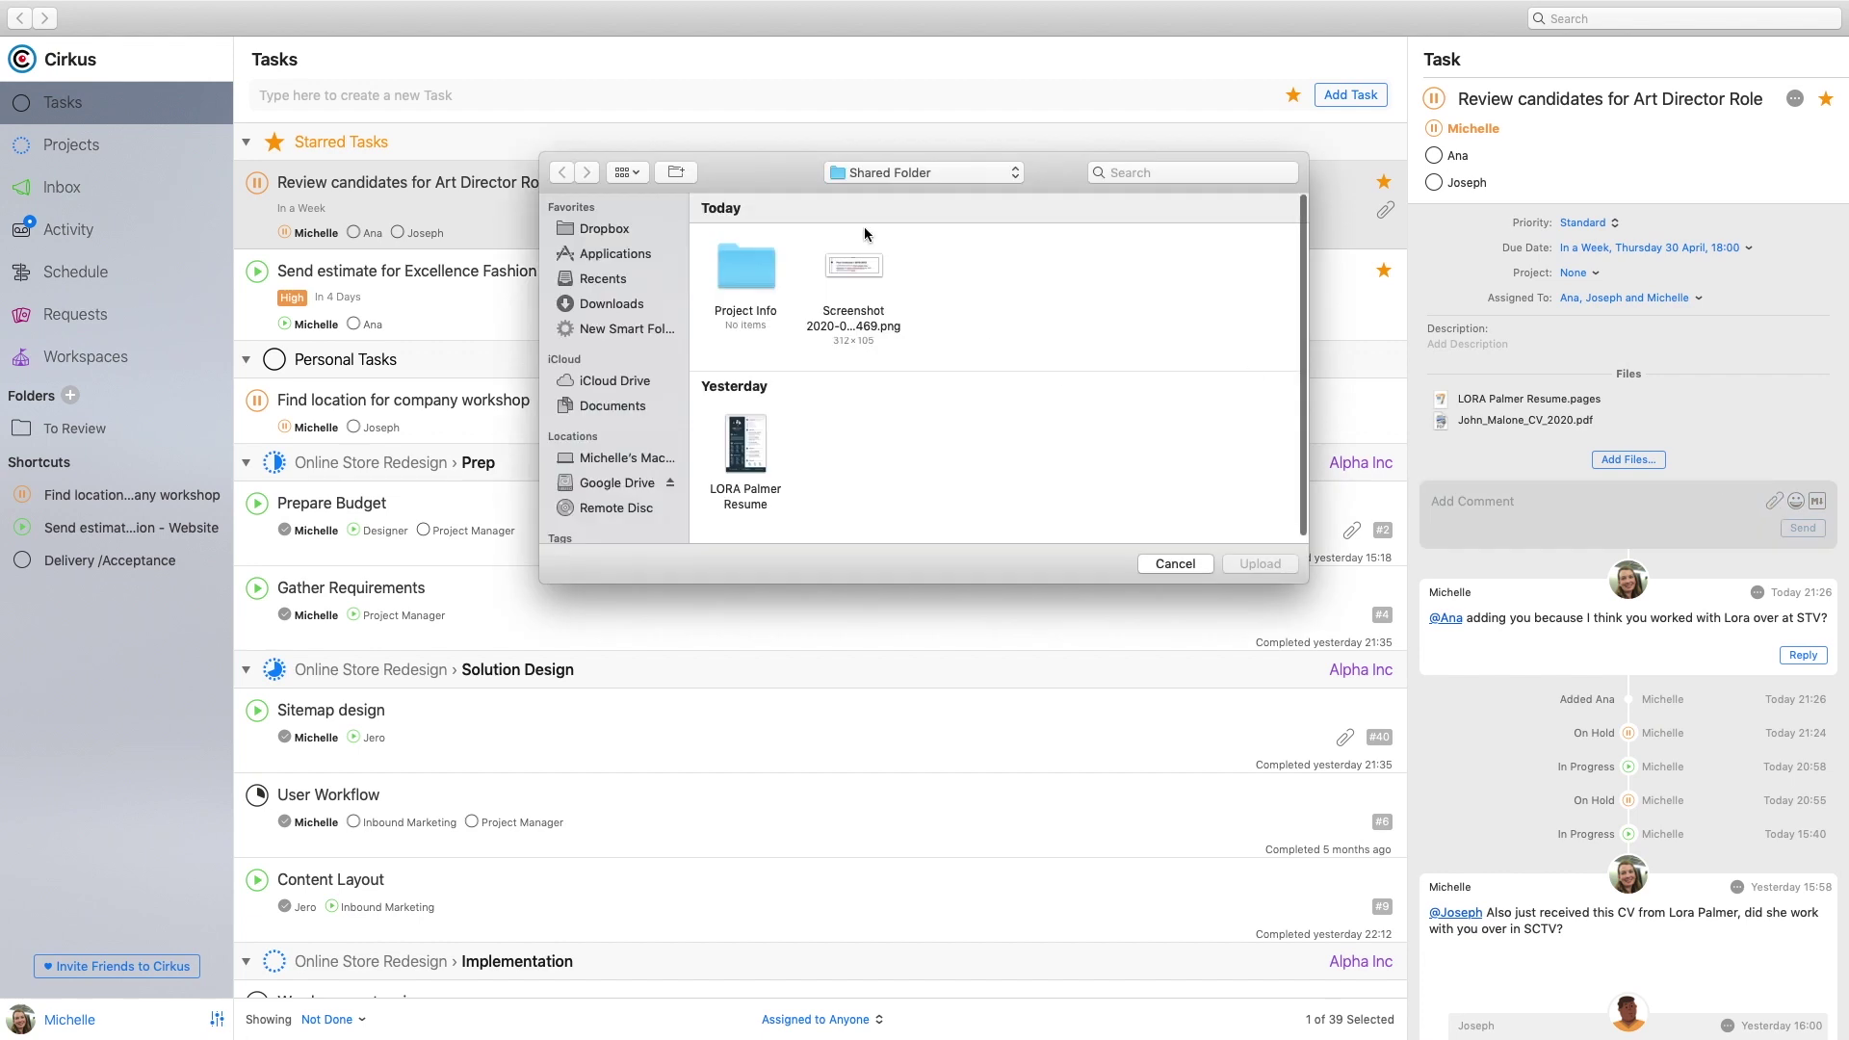
pyautogui.click(853, 262)
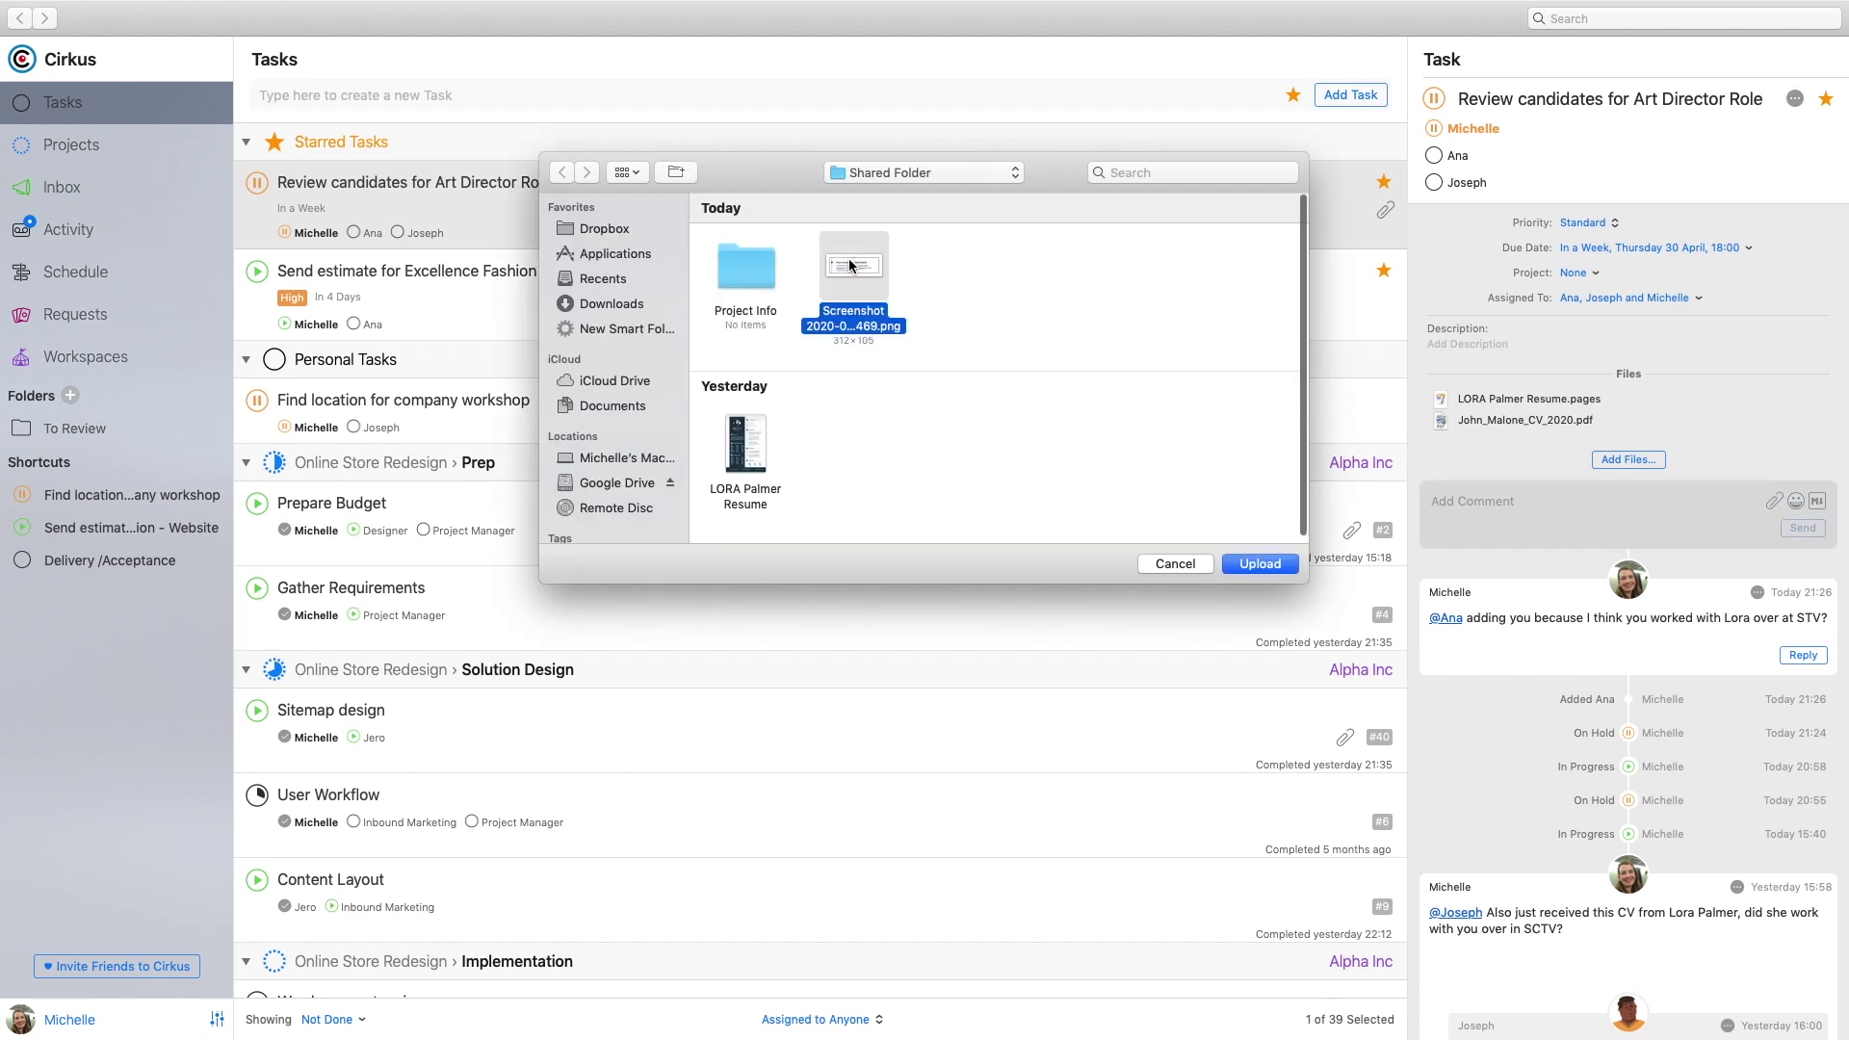
pyautogui.click(1268, 564)
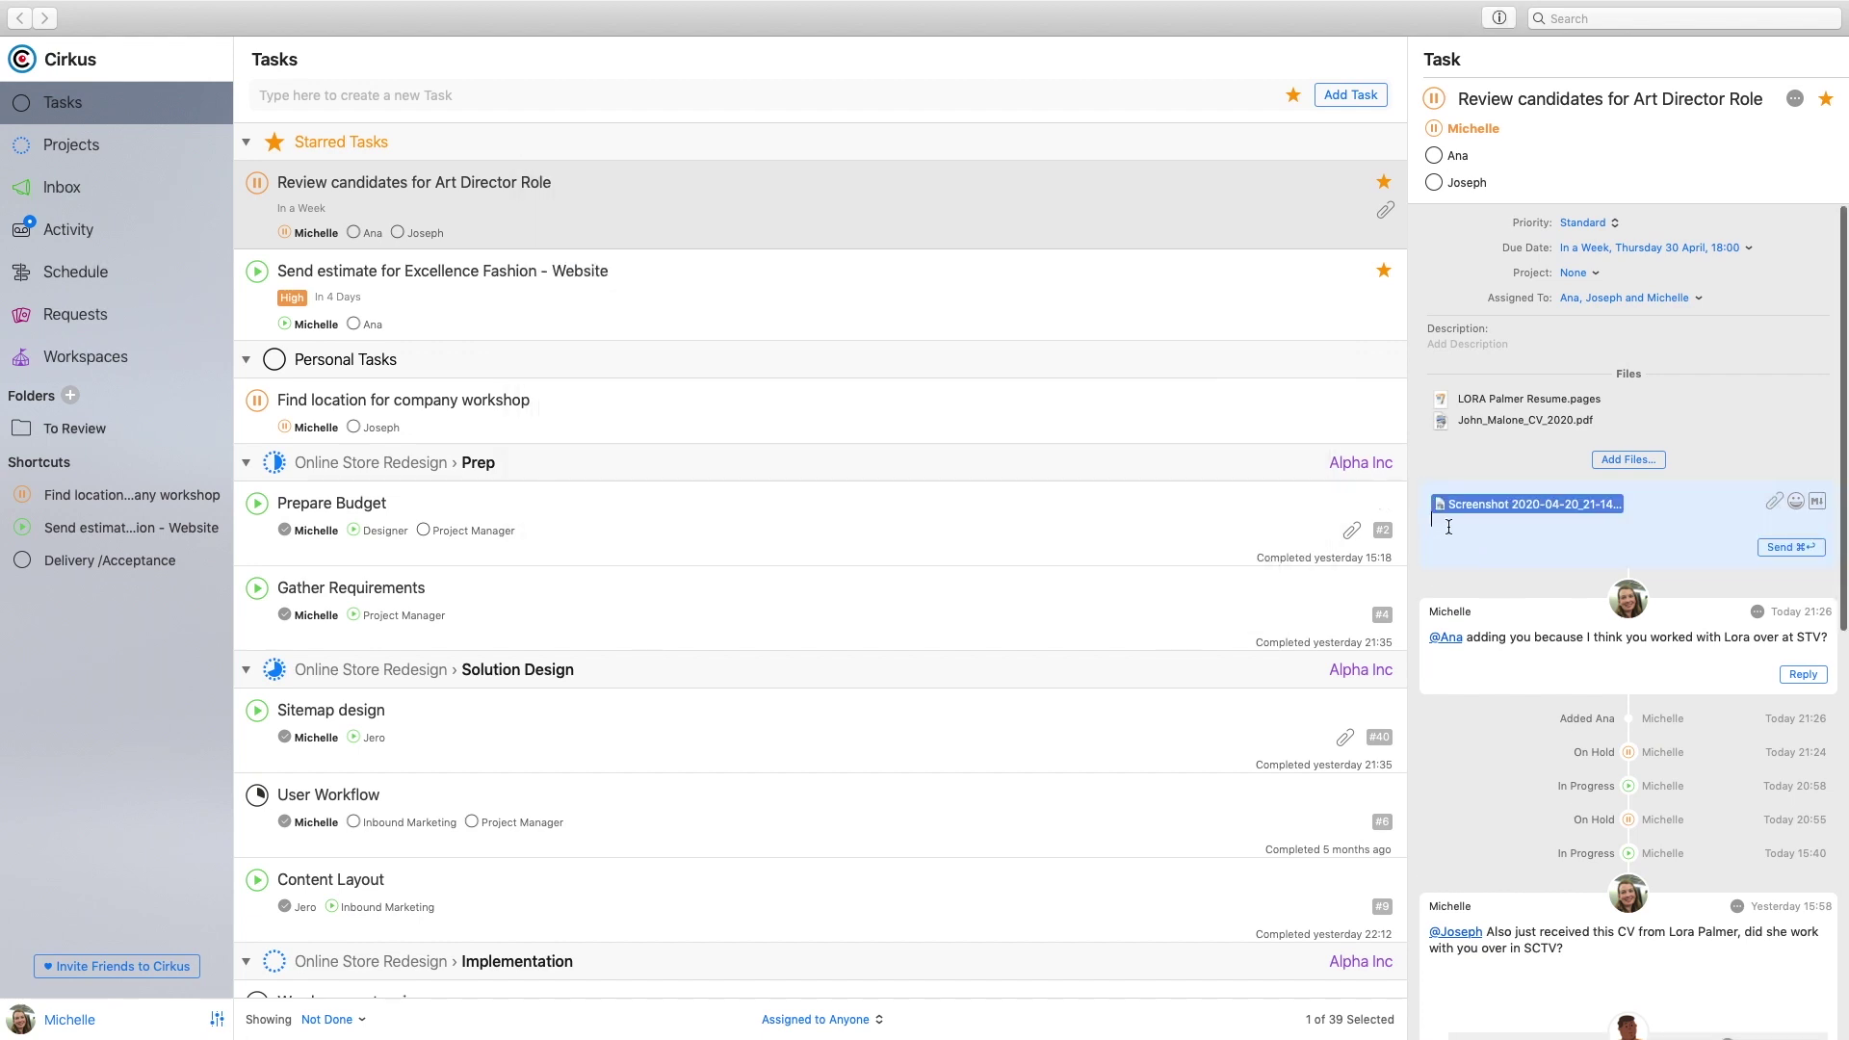
pyautogui.press('Return')
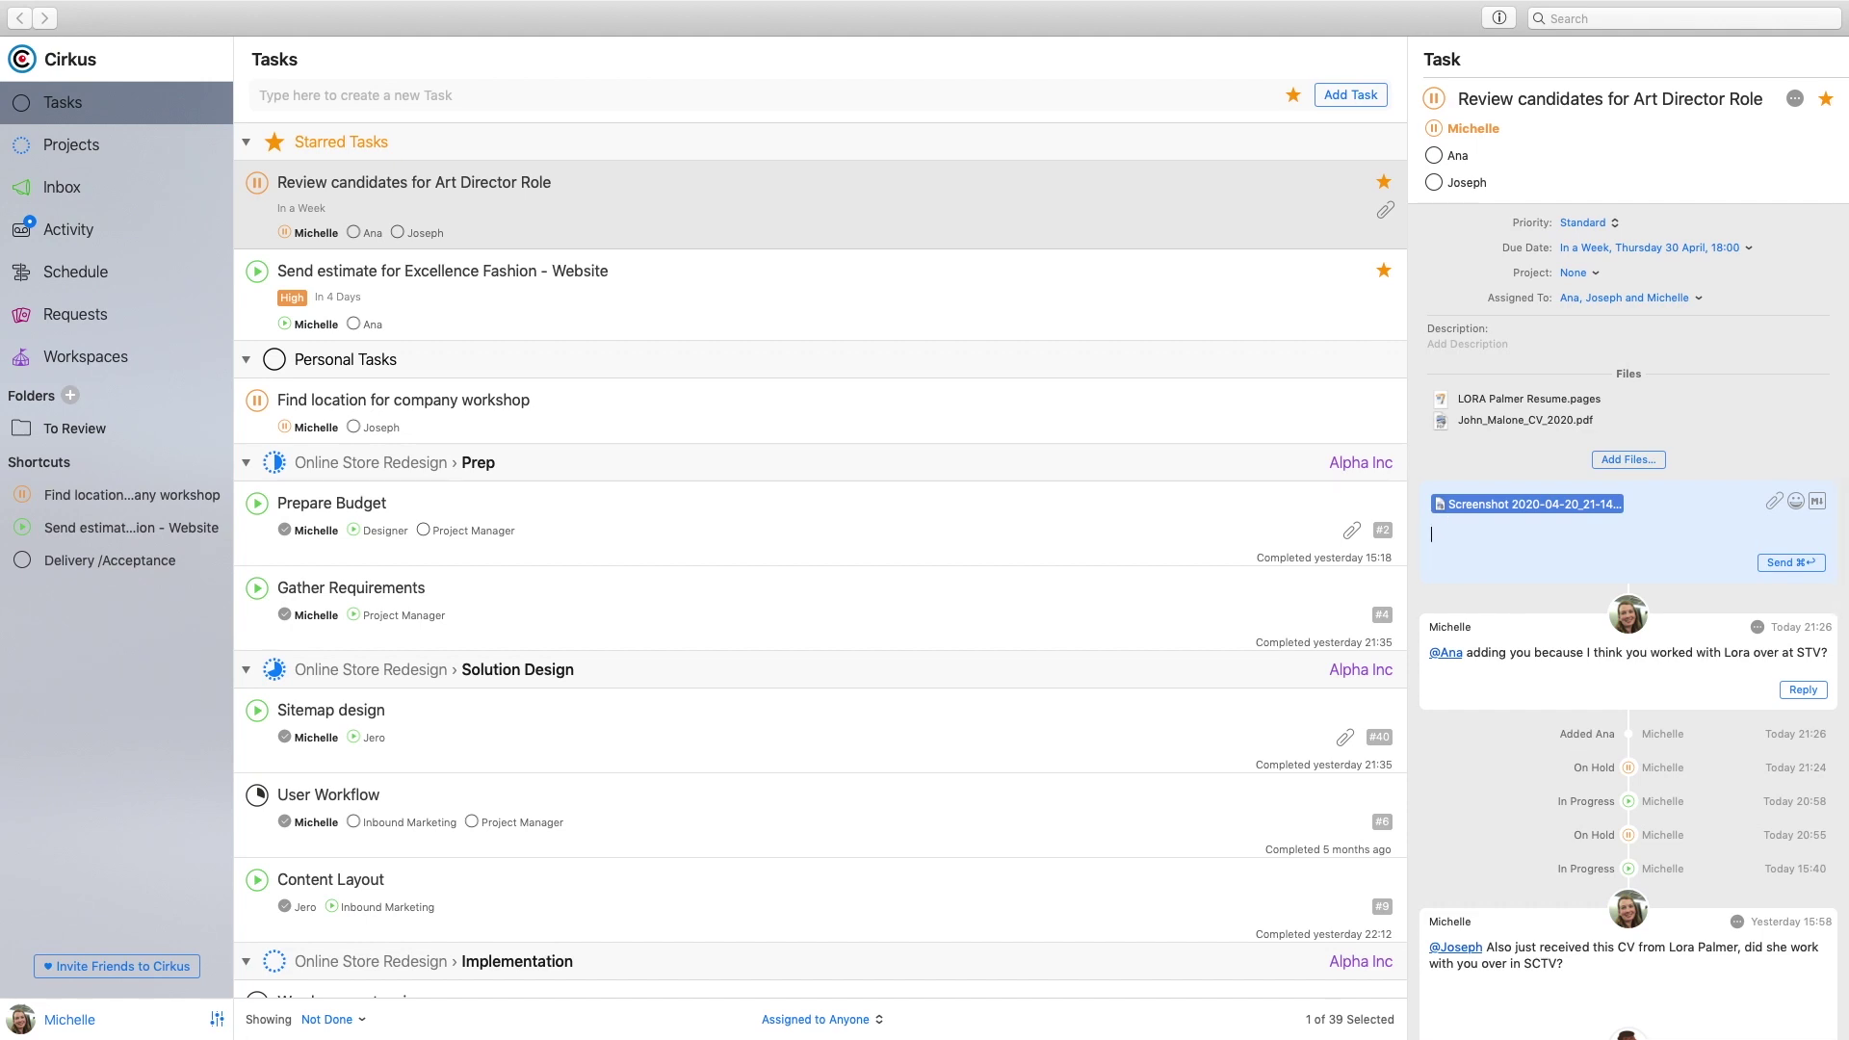
# - Mention the original co-assignee below the screenshot with the text "were you there at the same time?" and send the comment
pyautogui.write('@jo')
pyautogui.press('Down')
pyautogui.press('Return')
pyautogui.write('were you there at the same i')
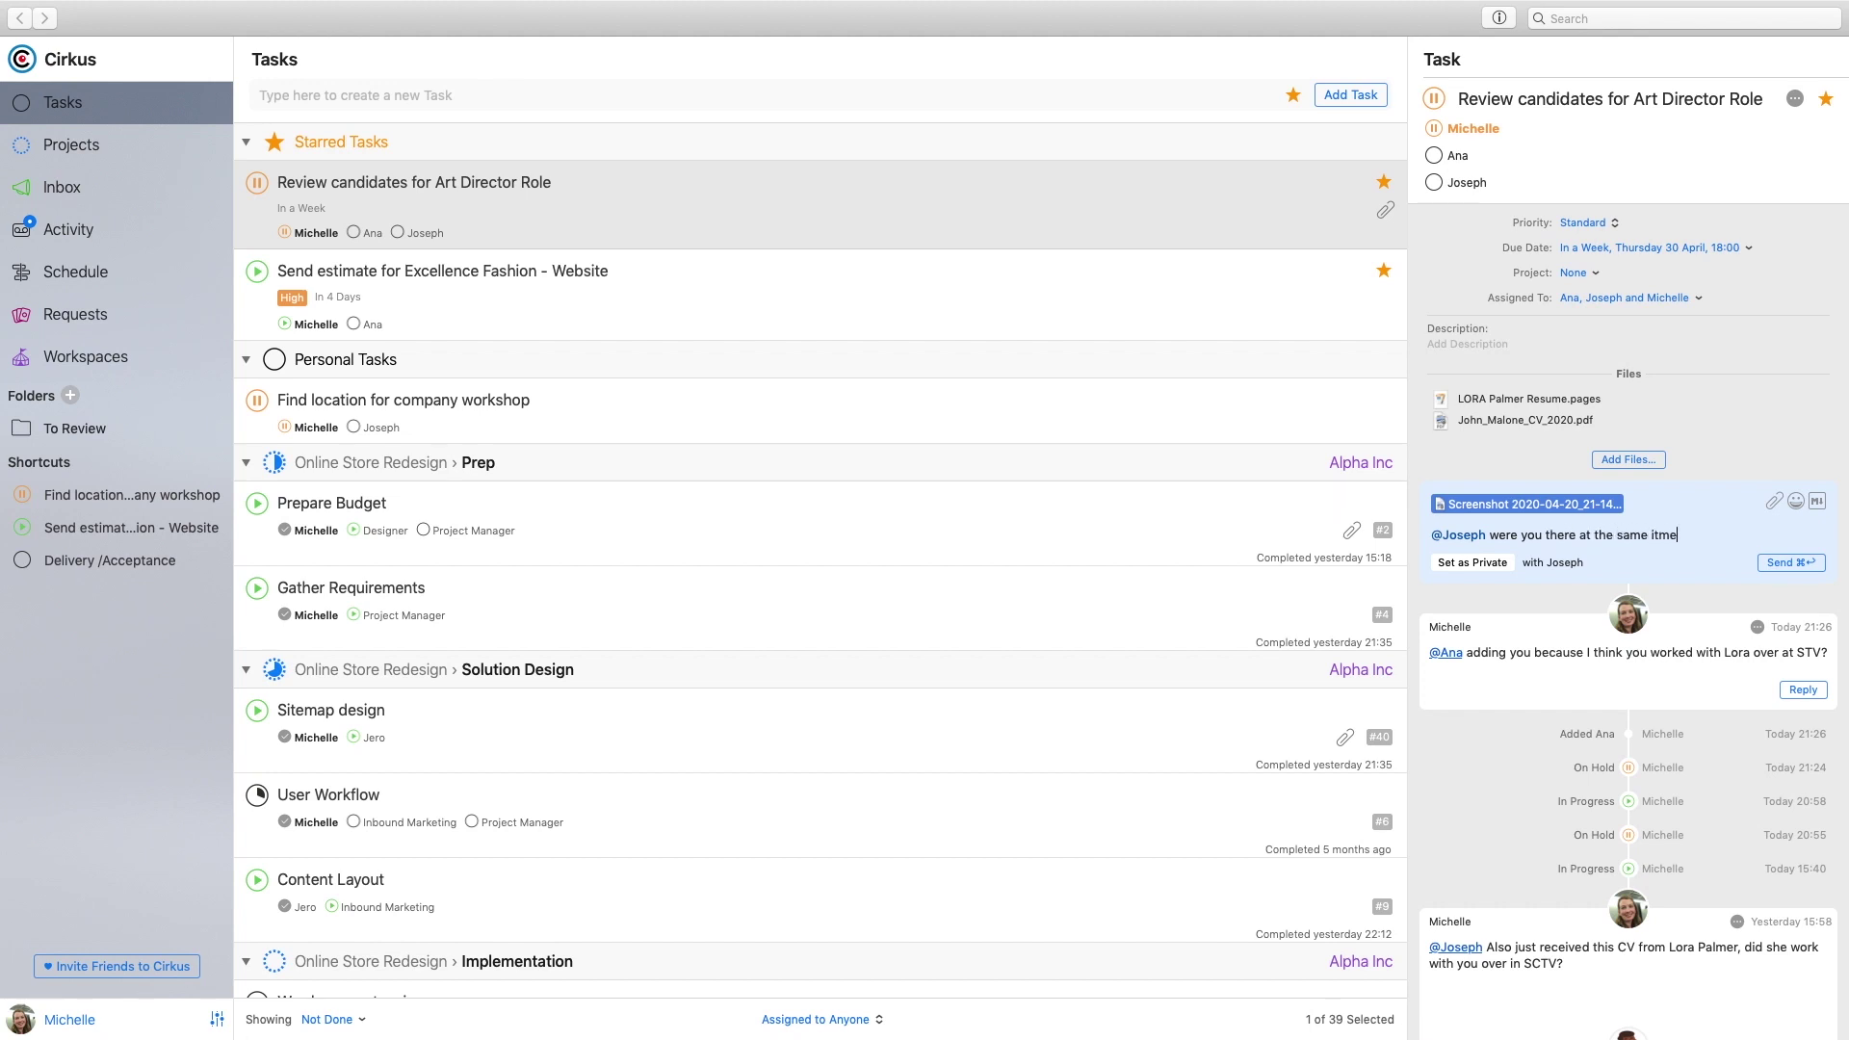
pyautogui.write('tm')
pyautogui.press('super+Return')
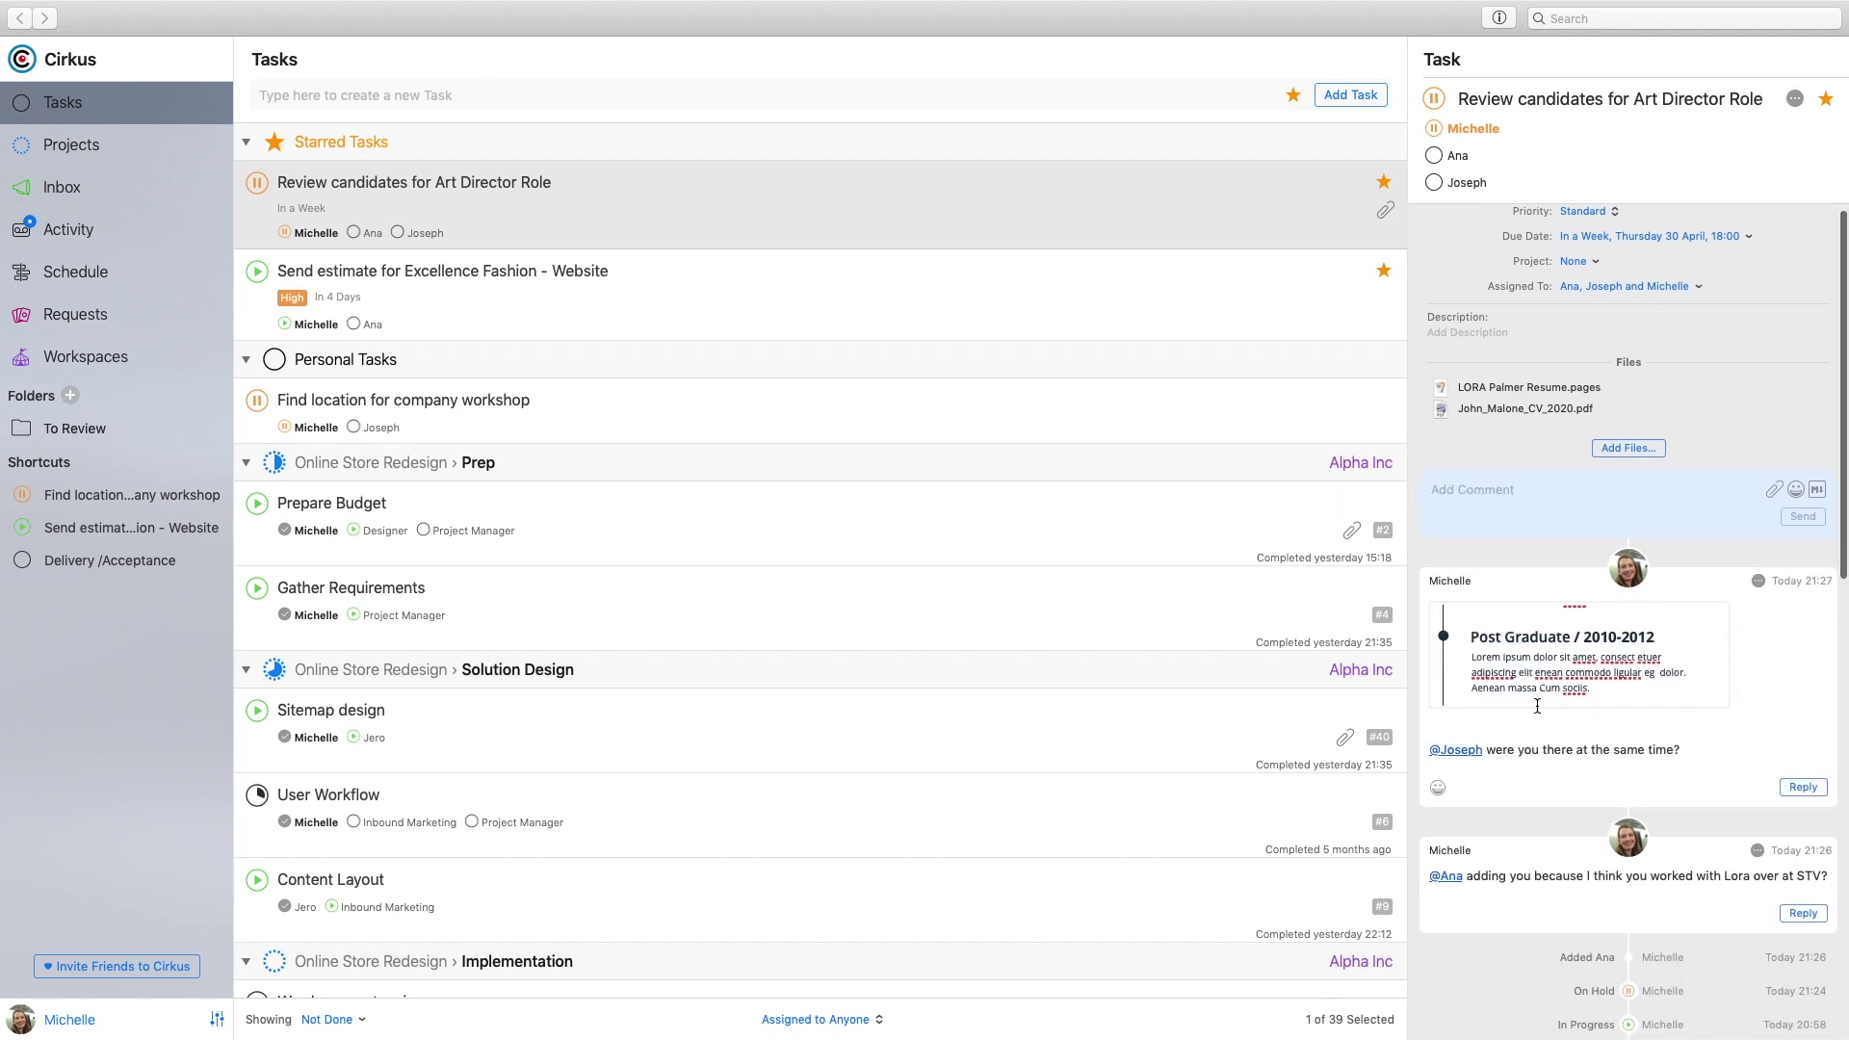
# - Review the task's comment history and reactions, and preview the attached Pages resume
pyautogui.scroll(-5, 1537, 708)
pyautogui.scroll(-9, 1535, 708)
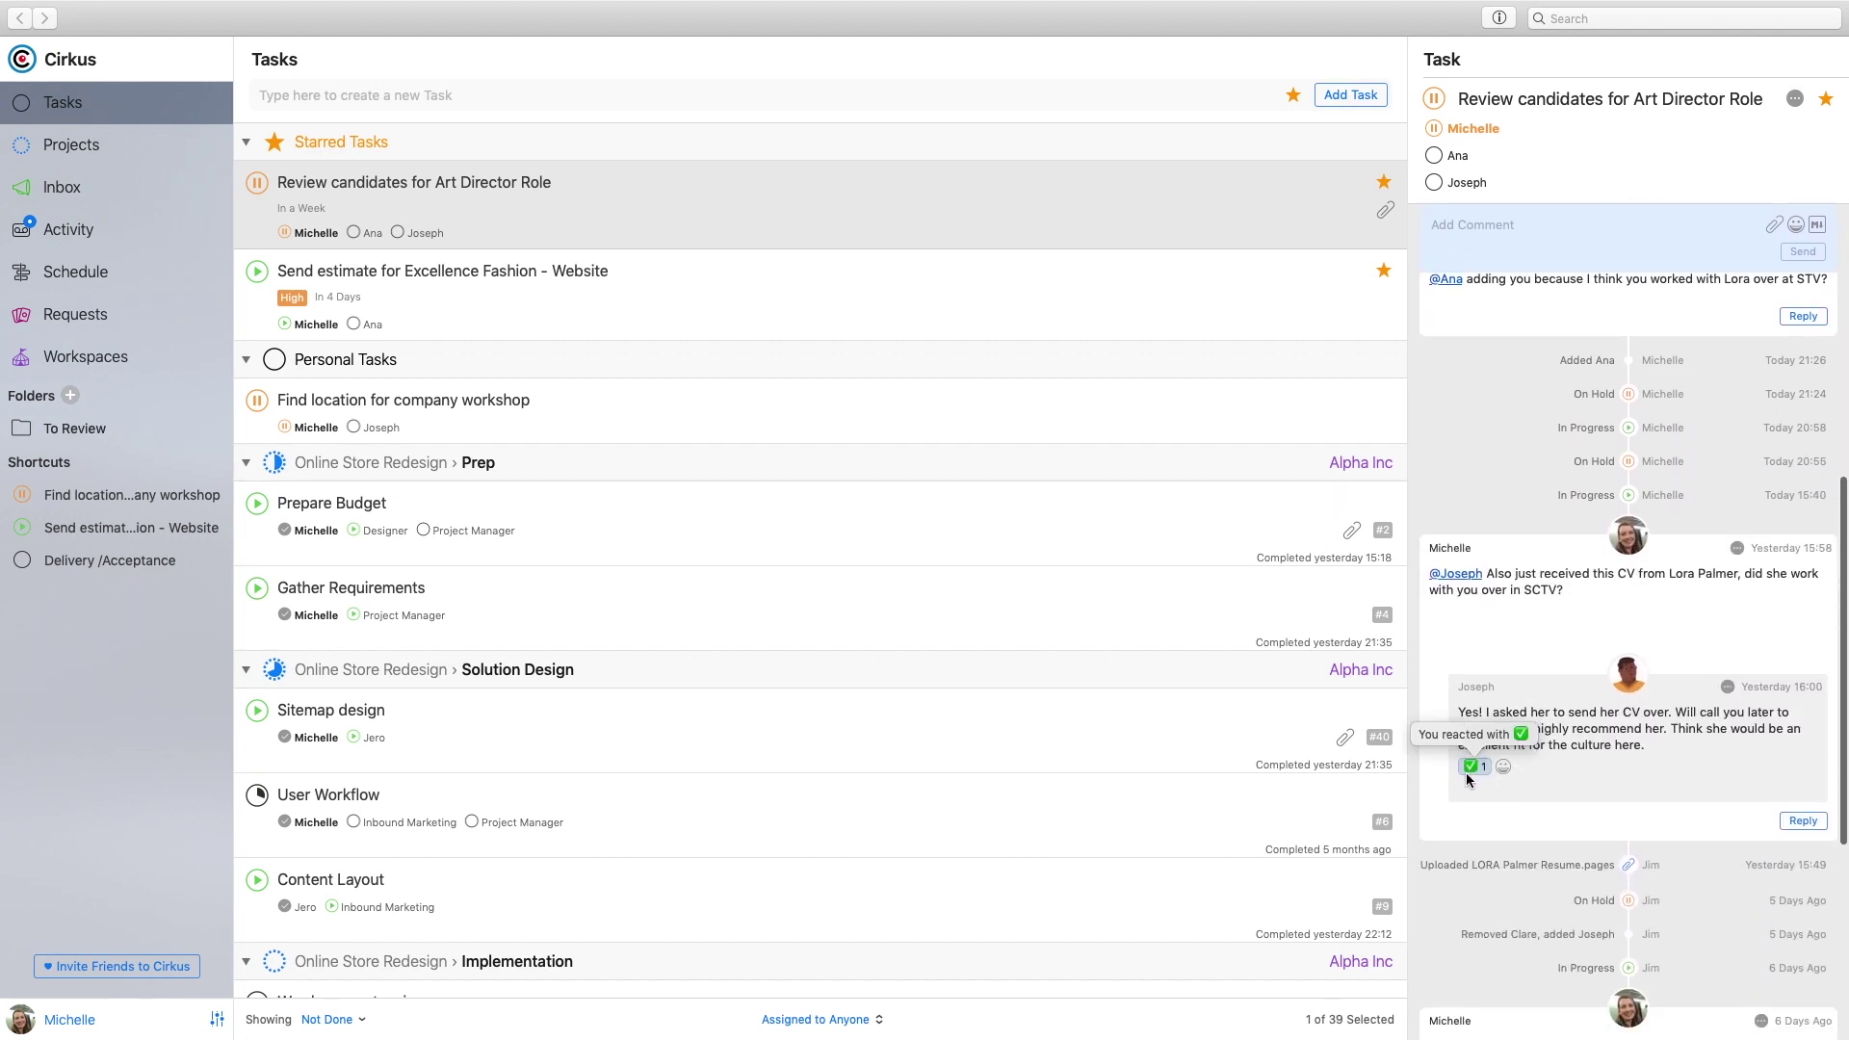
pyautogui.scroll(-3, 1466, 770)
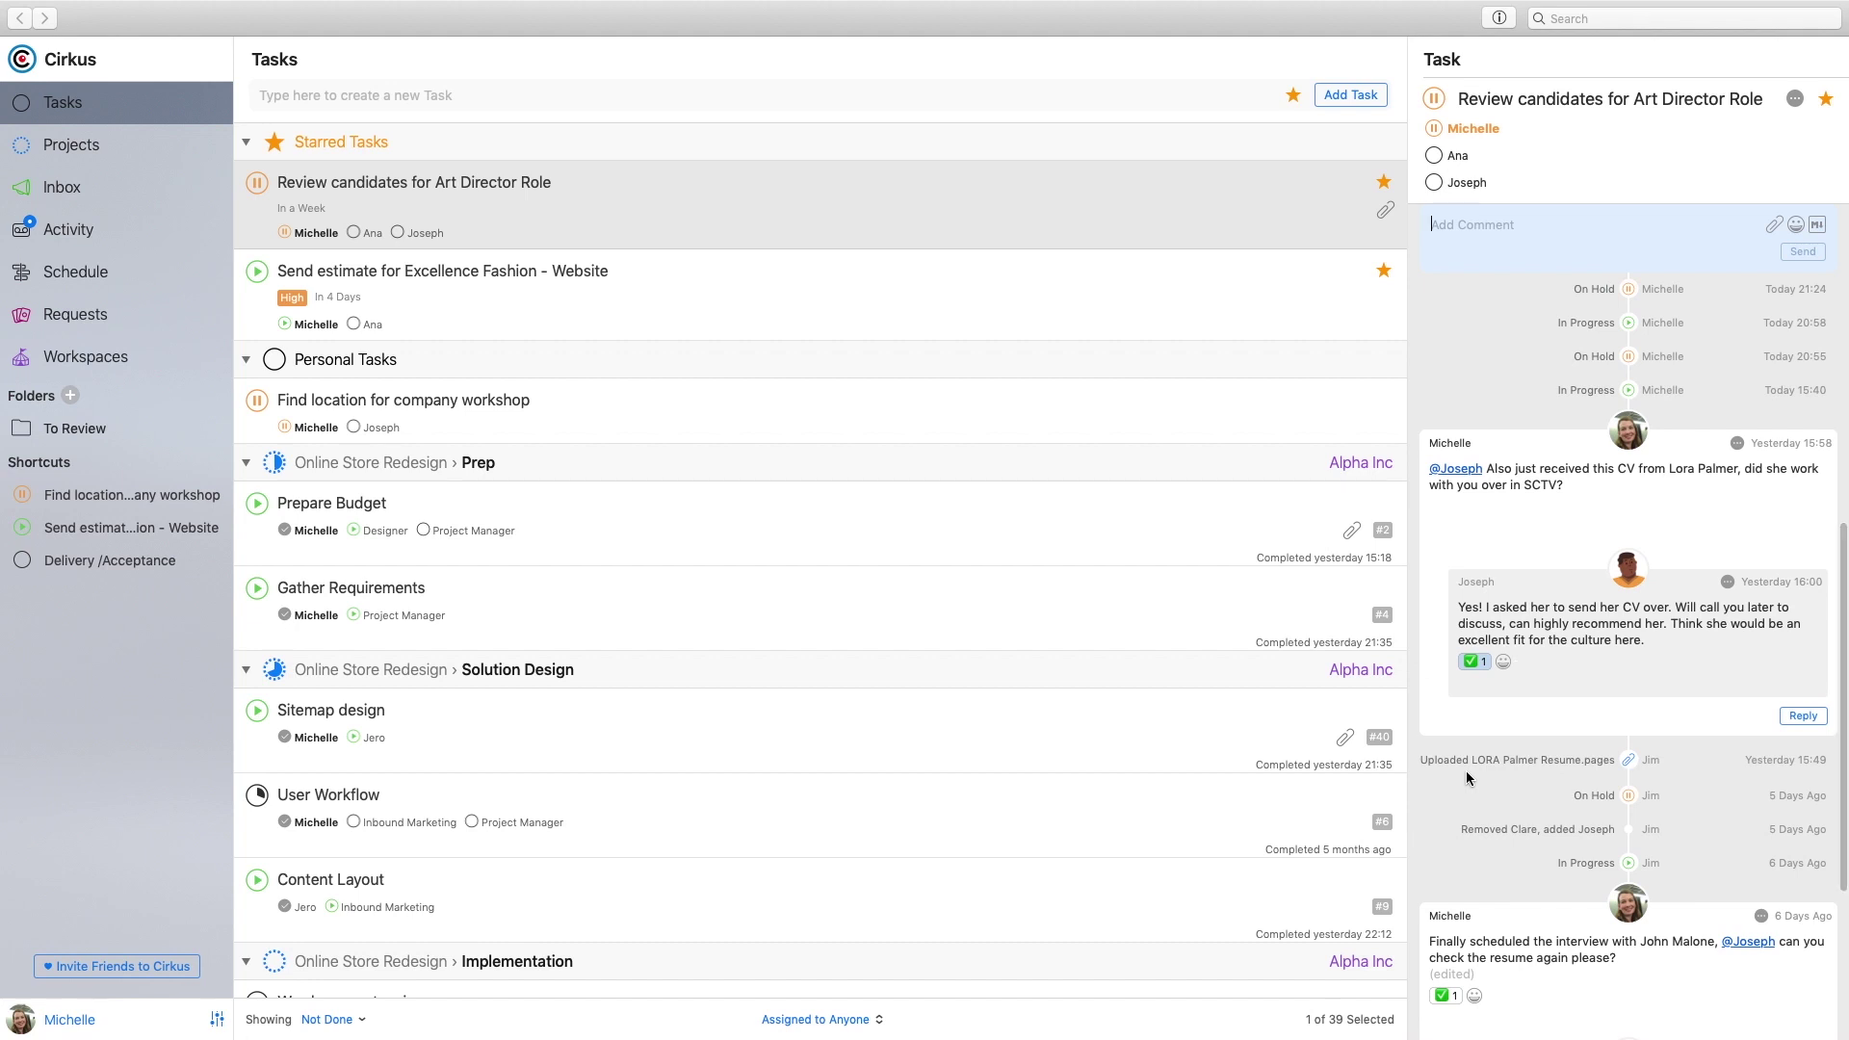
pyautogui.scroll(-1, 1466, 776)
pyautogui.scroll(-1, 1466, 778)
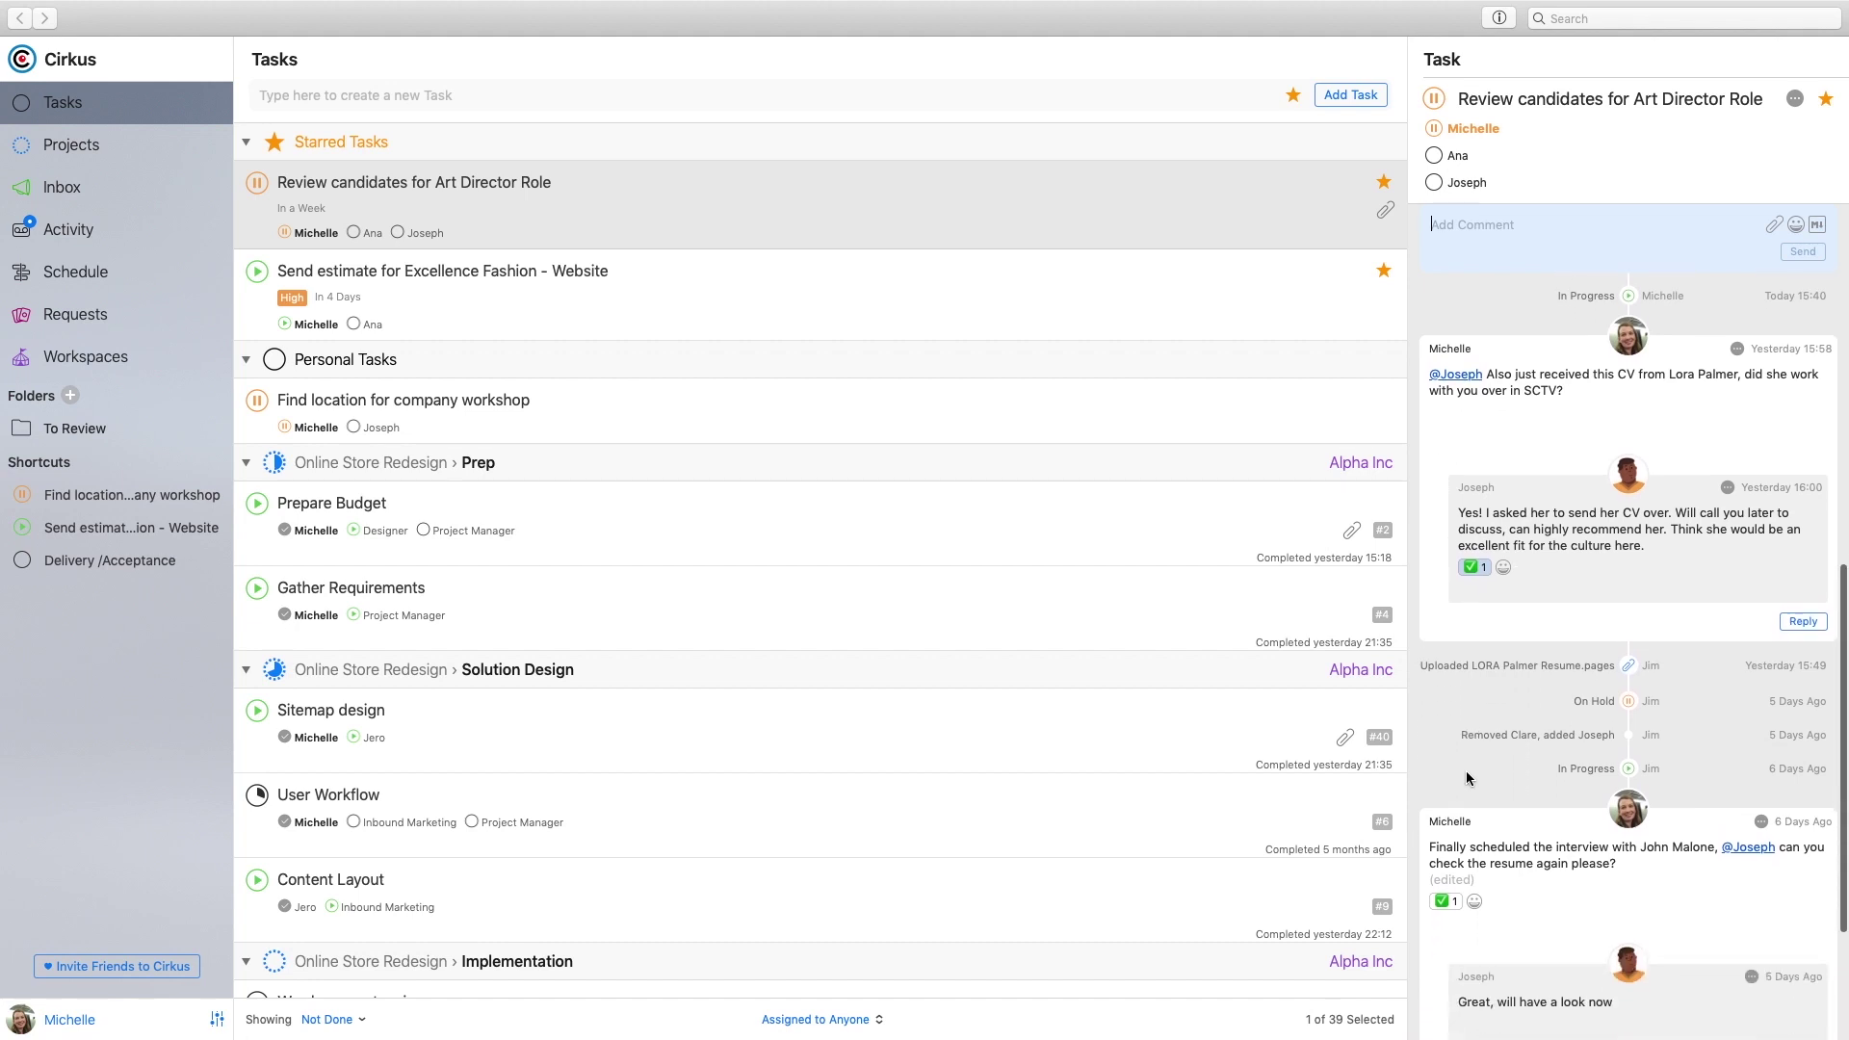
pyautogui.moveTo(1442, 899)
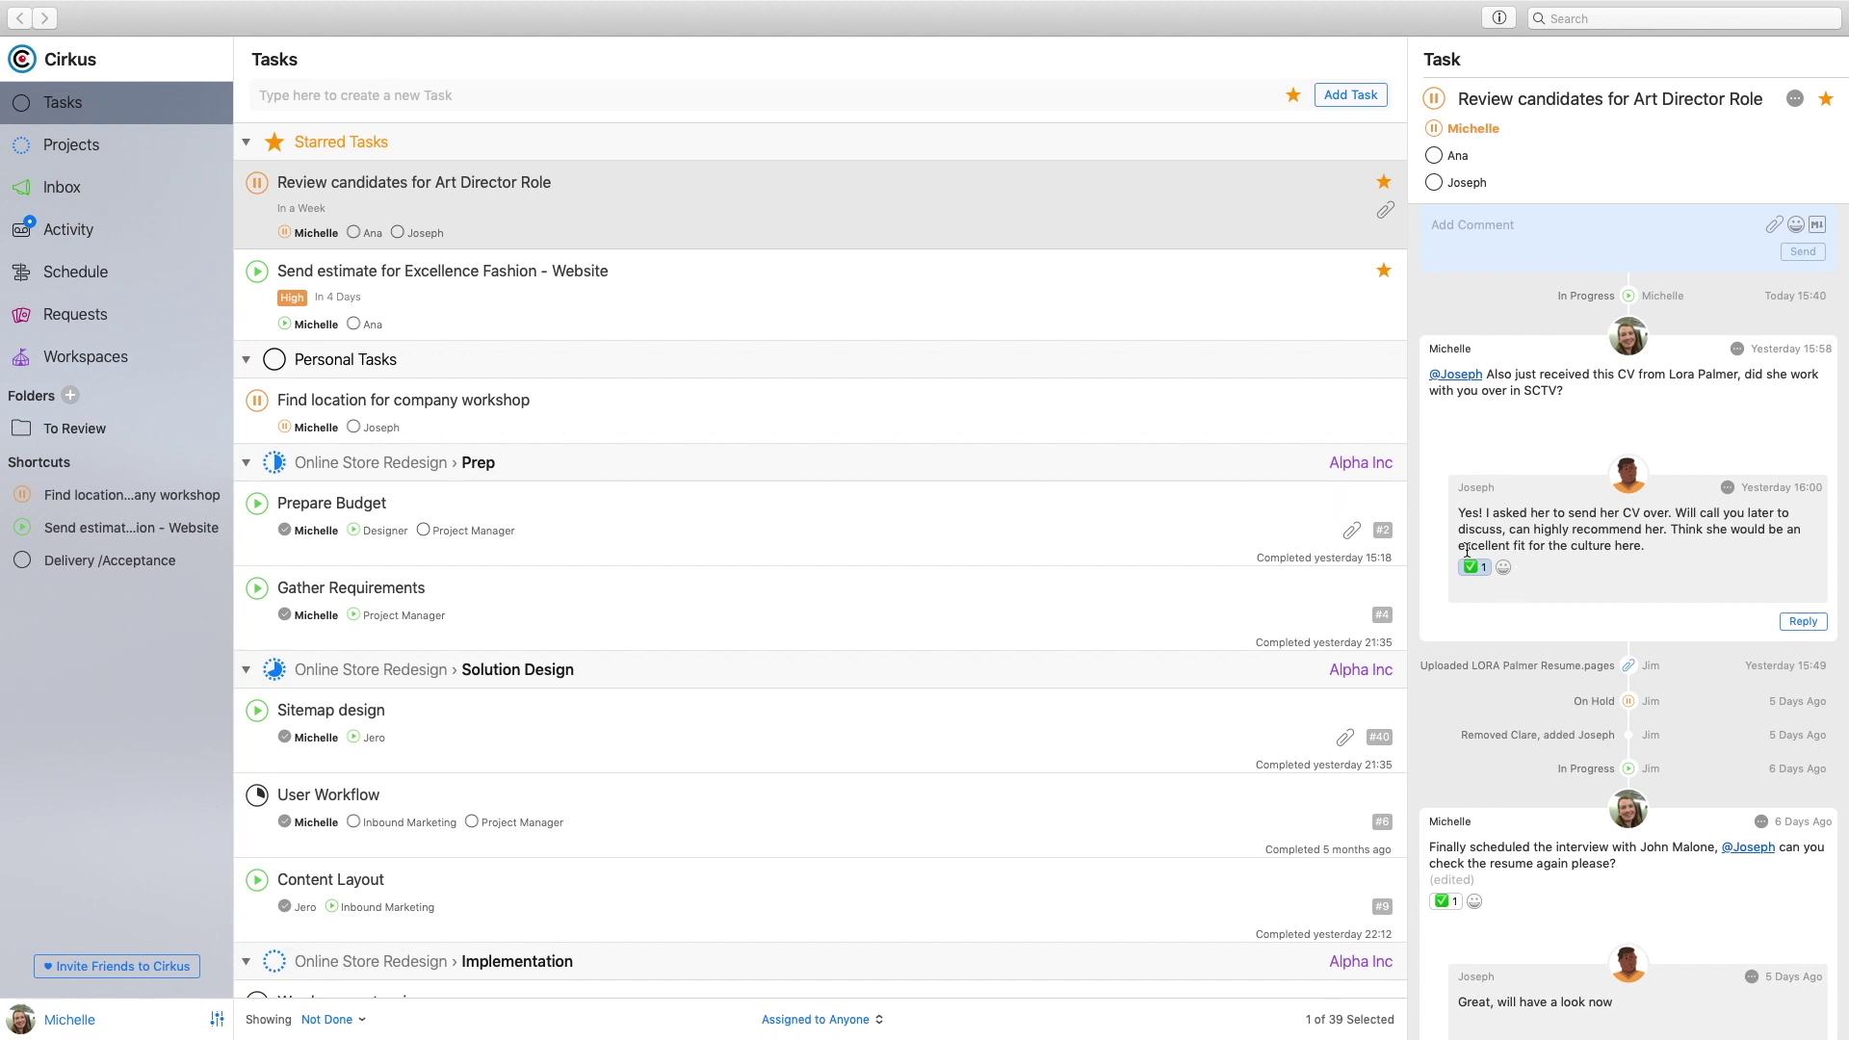
pyautogui.scroll(5, 1508, 495)
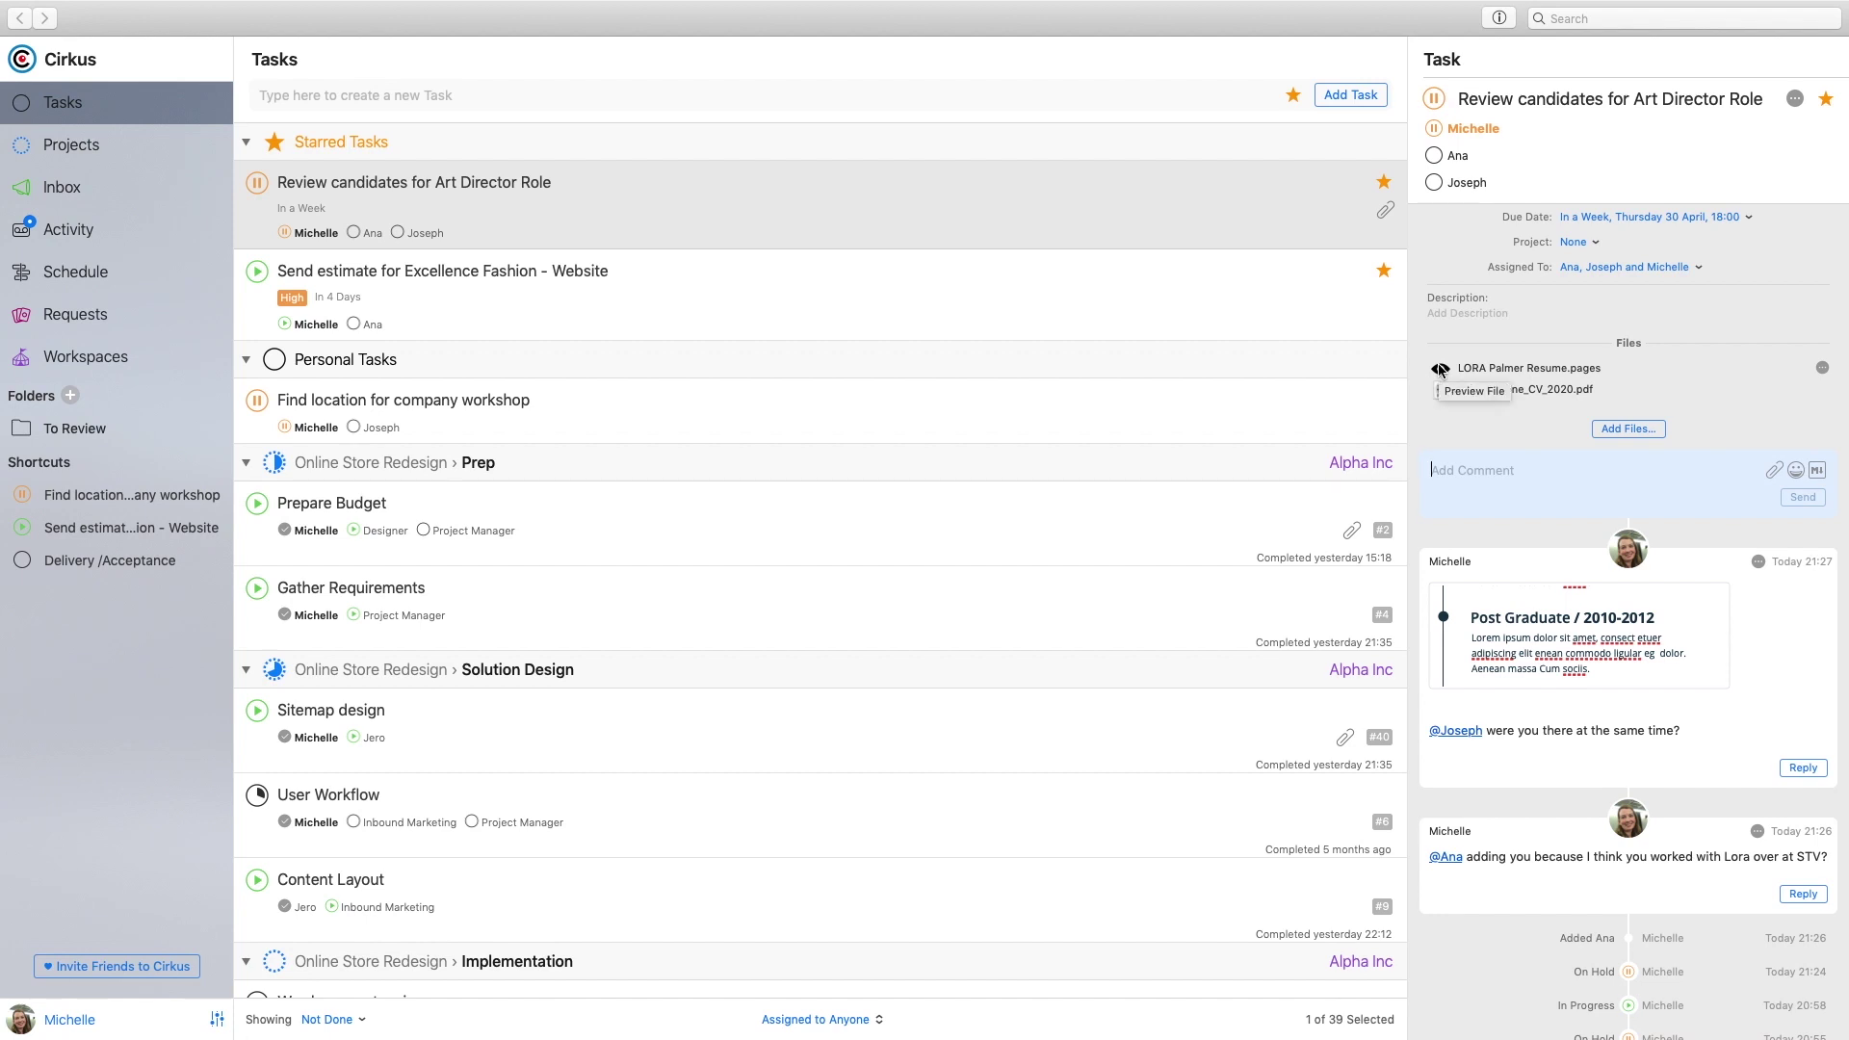
pyautogui.click(1440, 369)
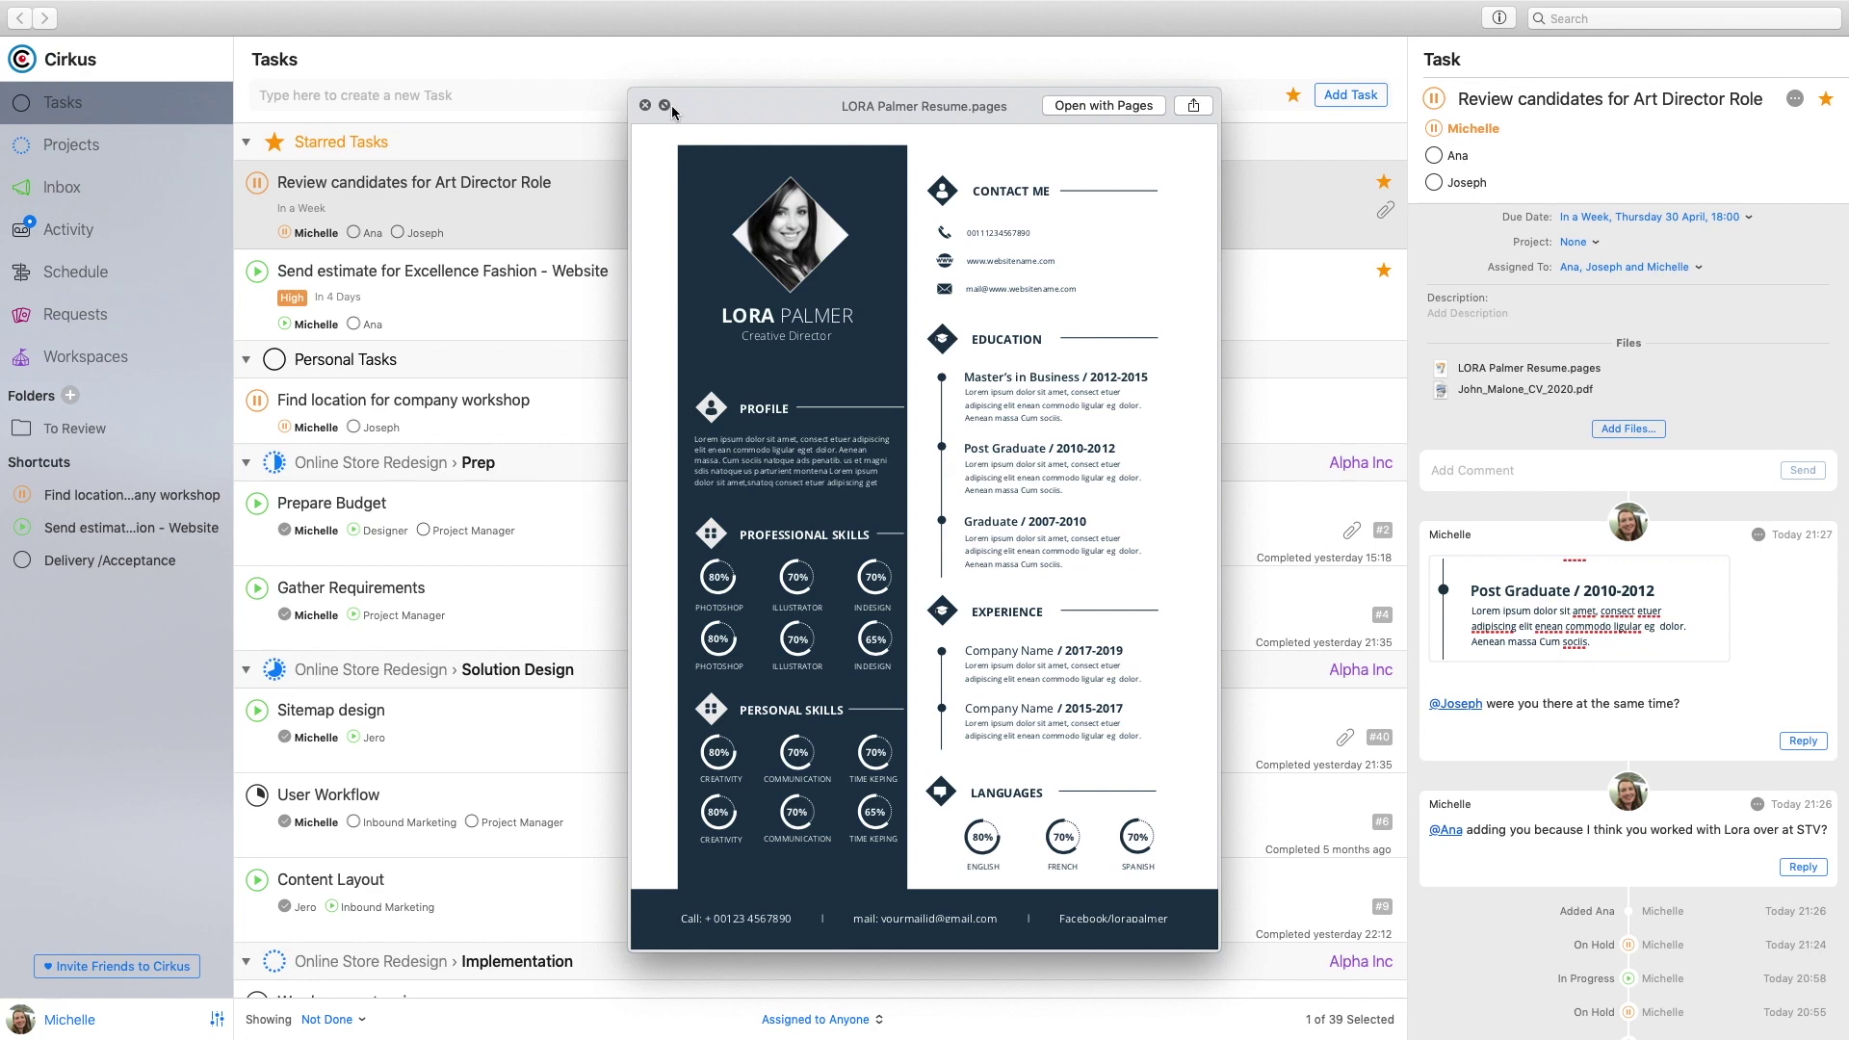
pyautogui.click(643, 105)
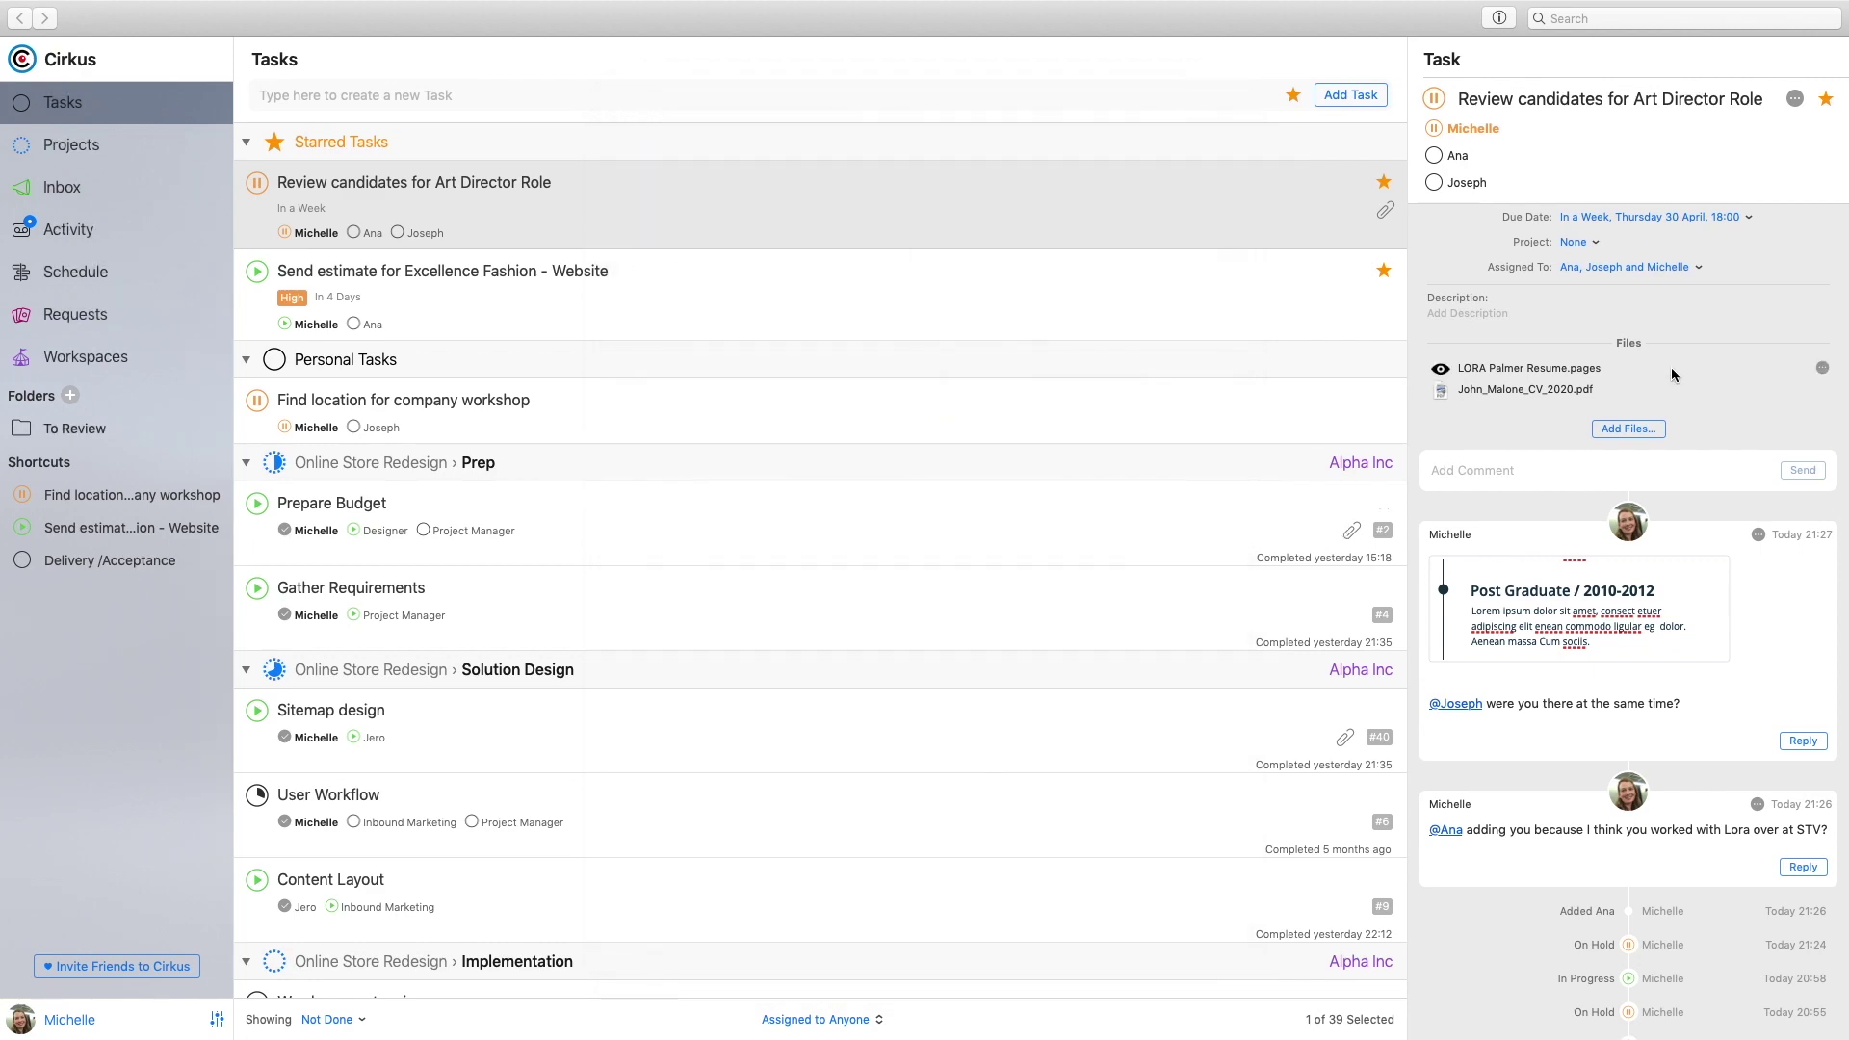
pyautogui.moveTo(1825, 379)
# - Create a starred task "Book flights to London" with the due date 30 June 2020, 18:00
pyautogui.click(972, 91)
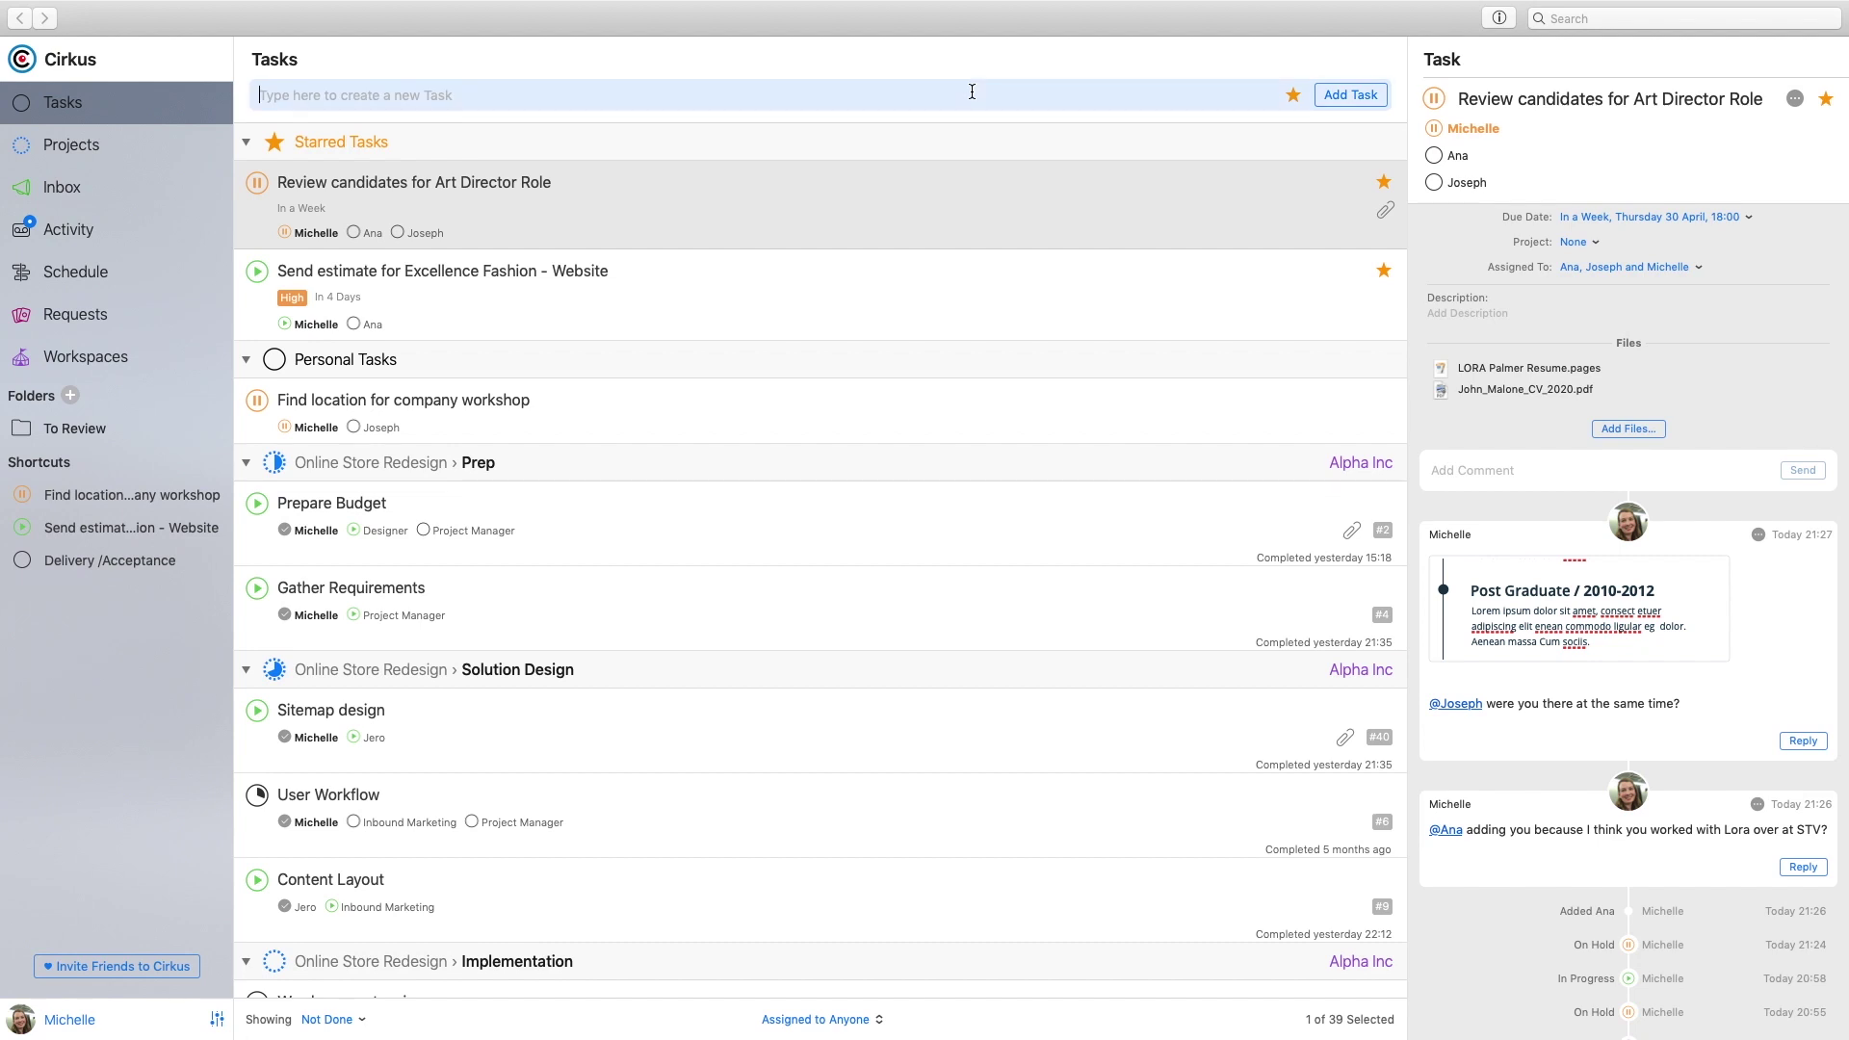
pyautogui.write('Book flights to London')
pyautogui.press('Return')
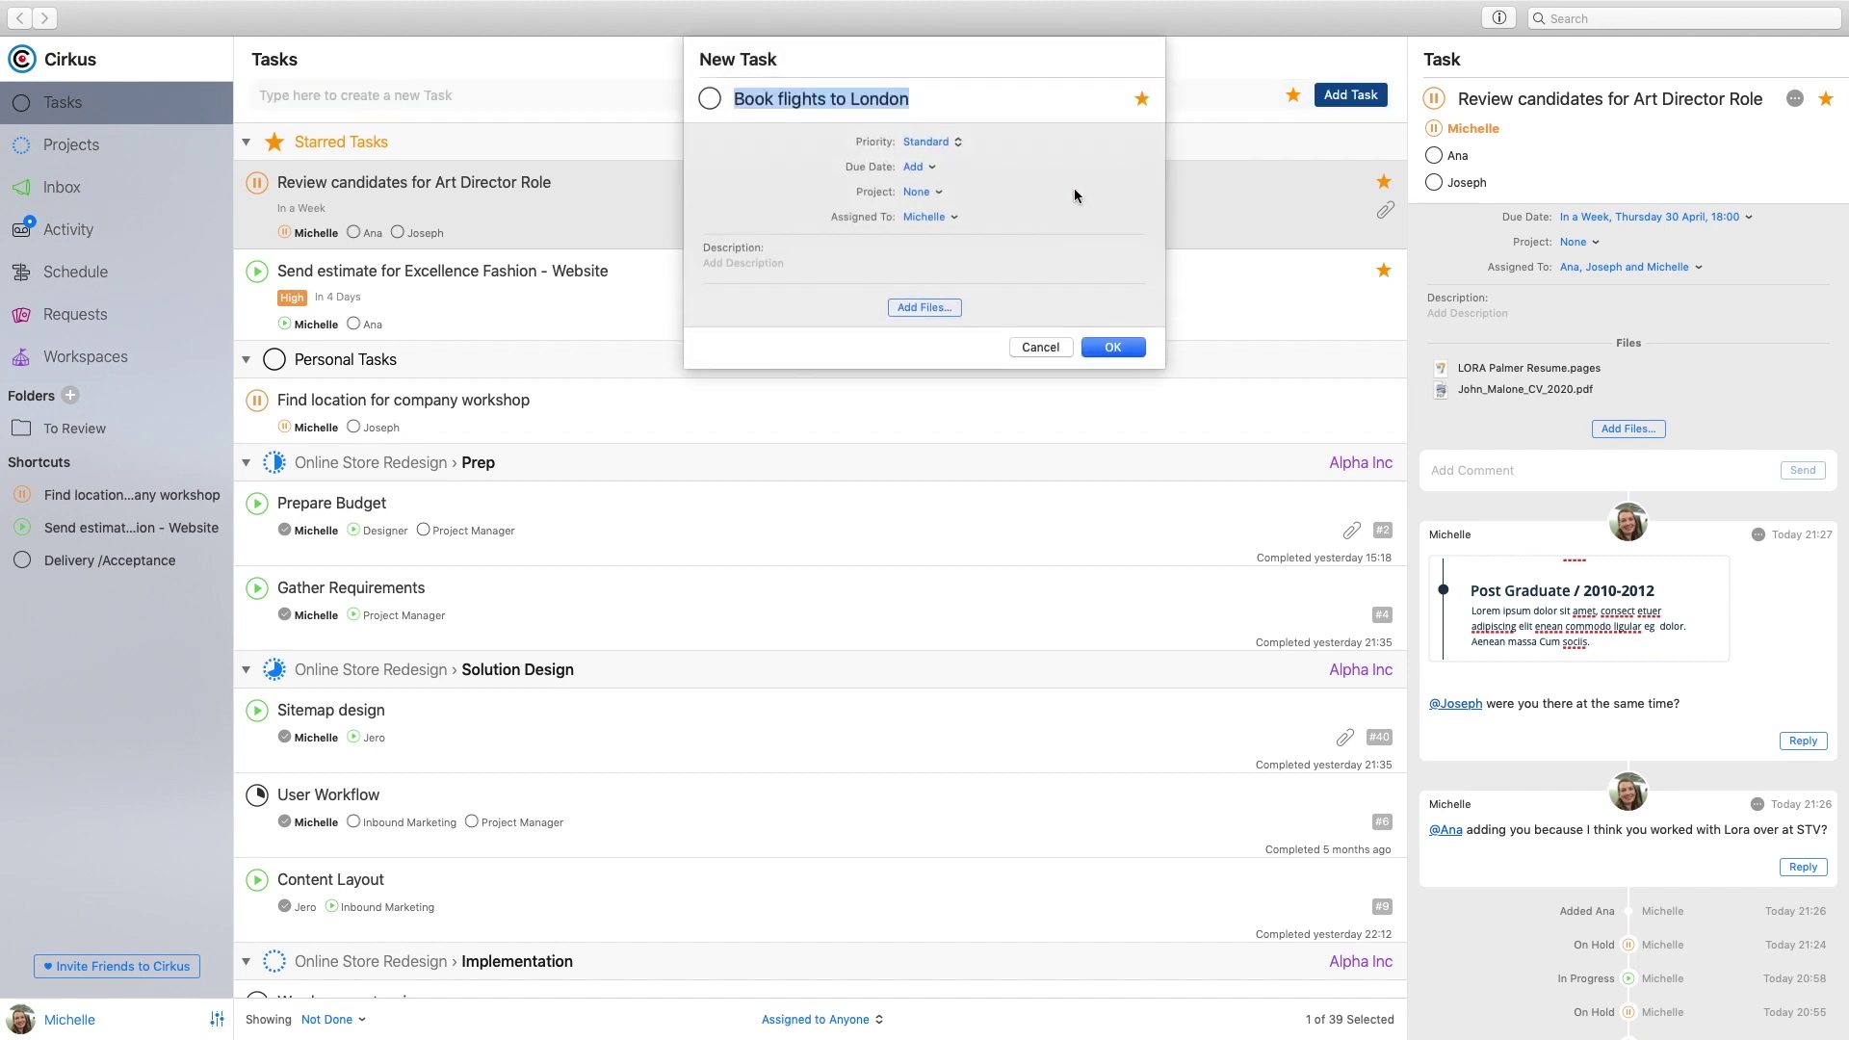
pyautogui.click(910, 165)
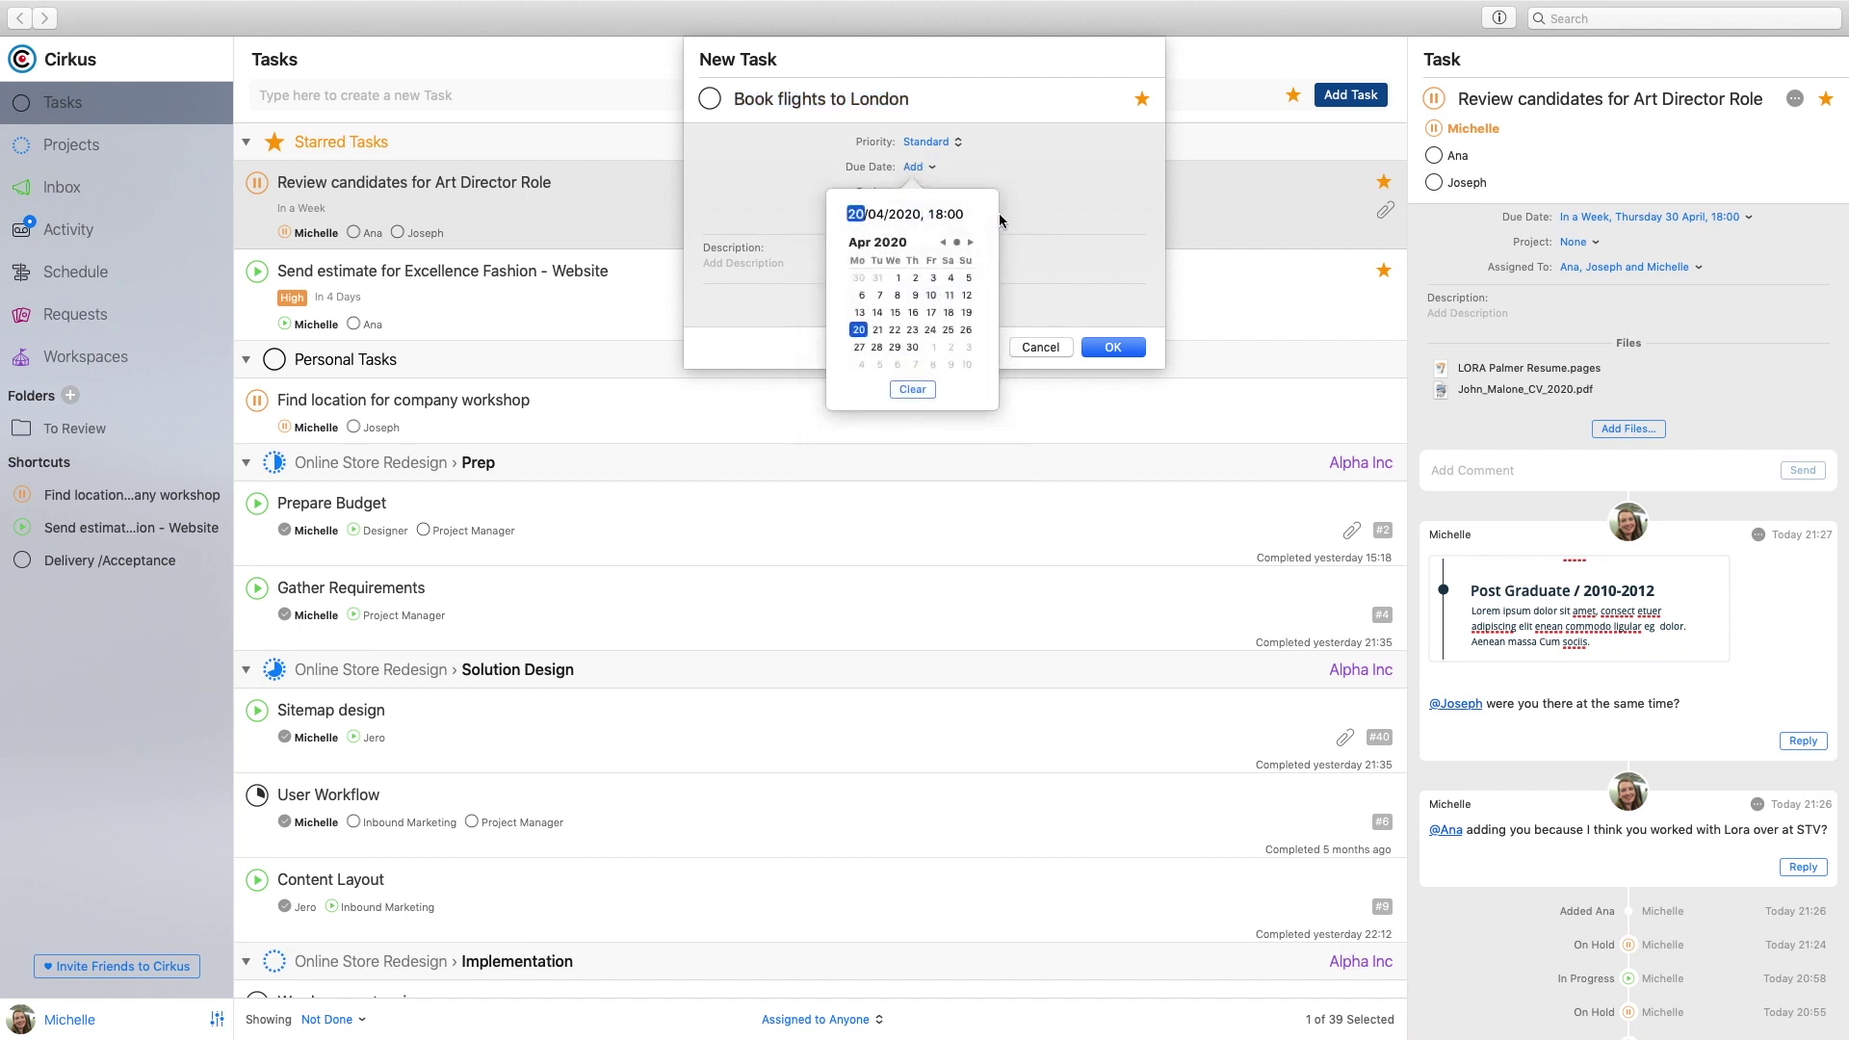
pyautogui.click(971, 242)
pyautogui.click(972, 243)
pyautogui.click(877, 347)
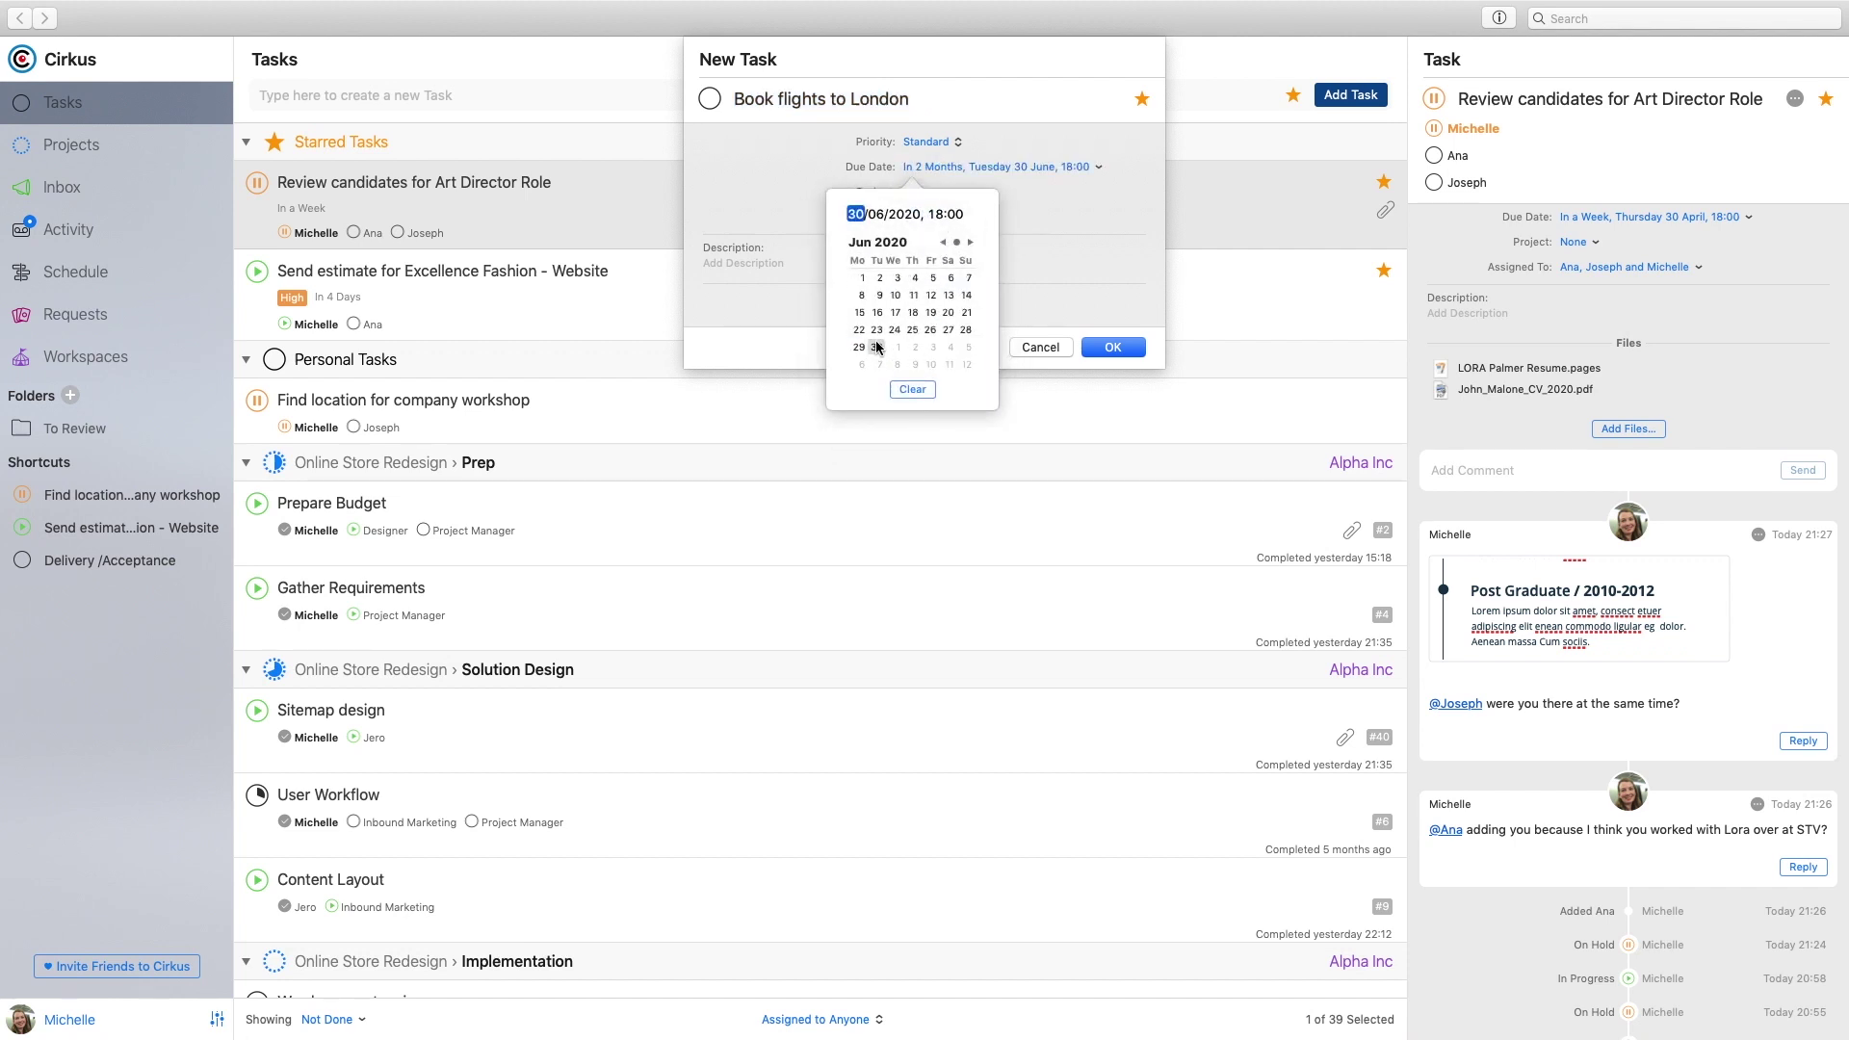
pyautogui.click(729, 264)
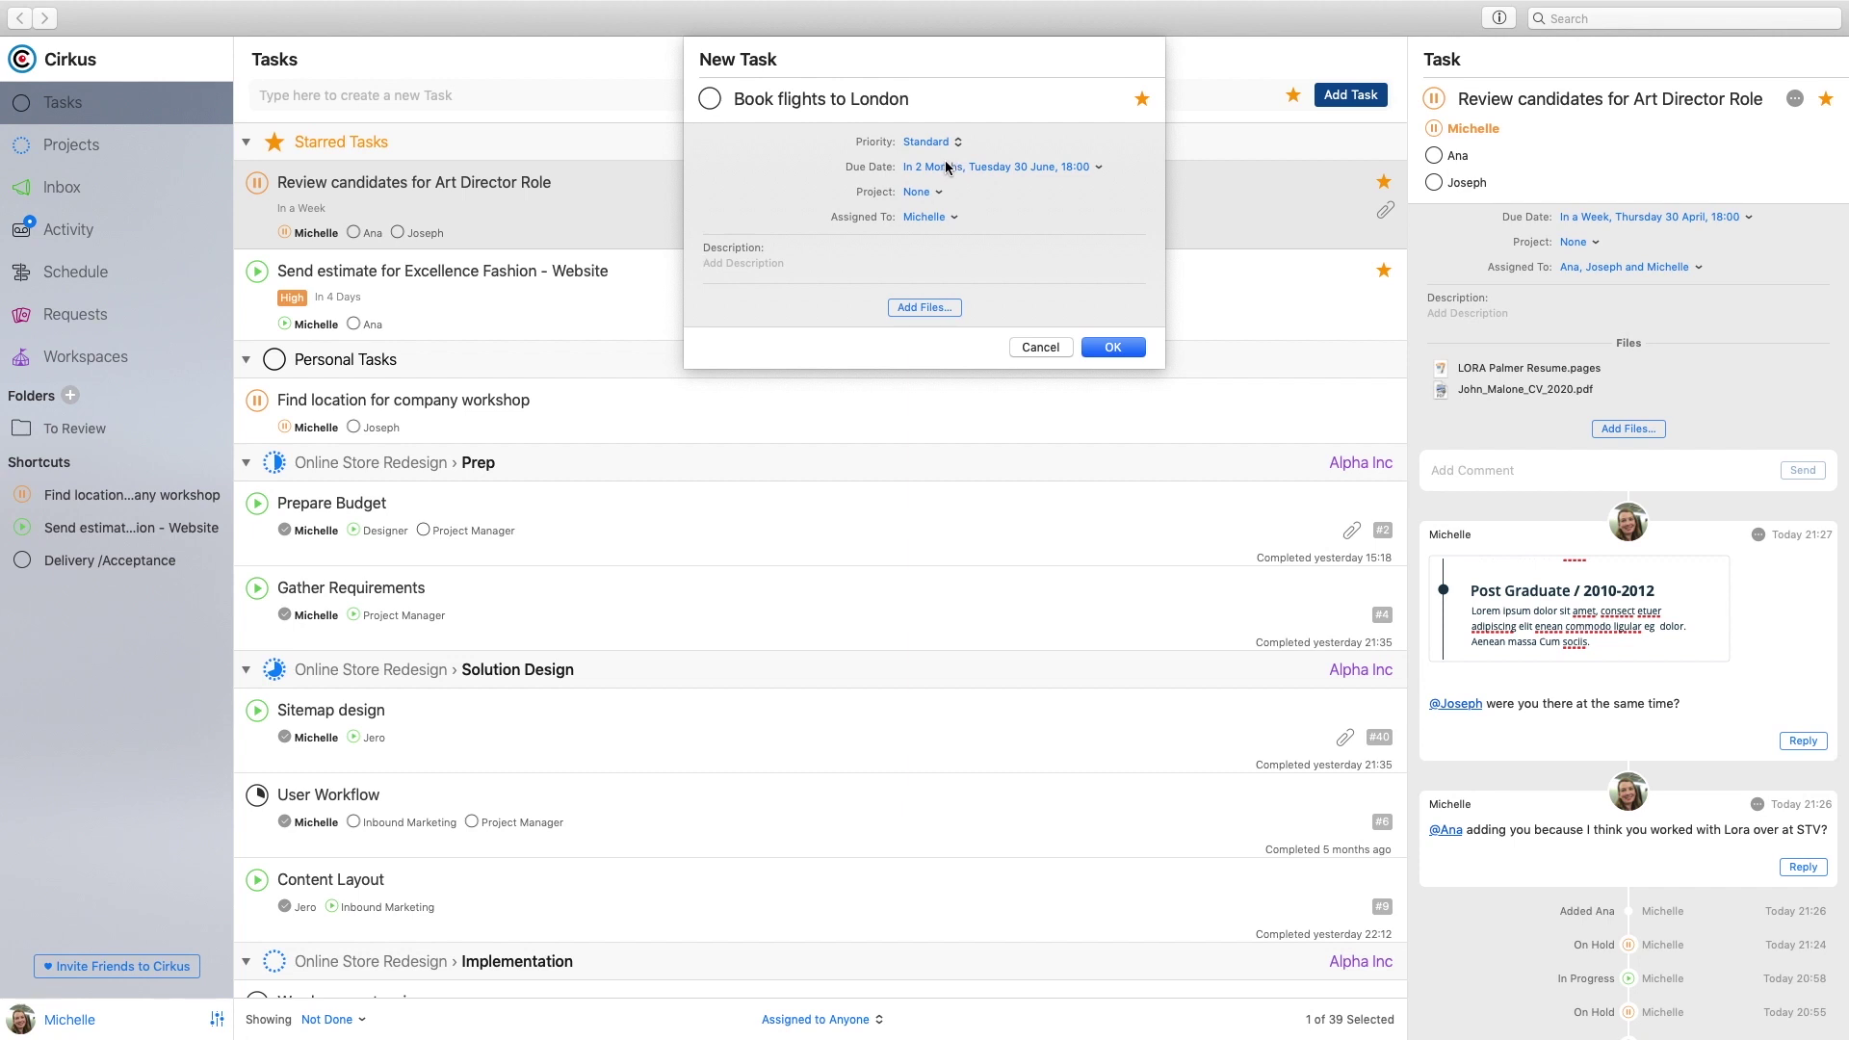
pyautogui.click(1108, 345)
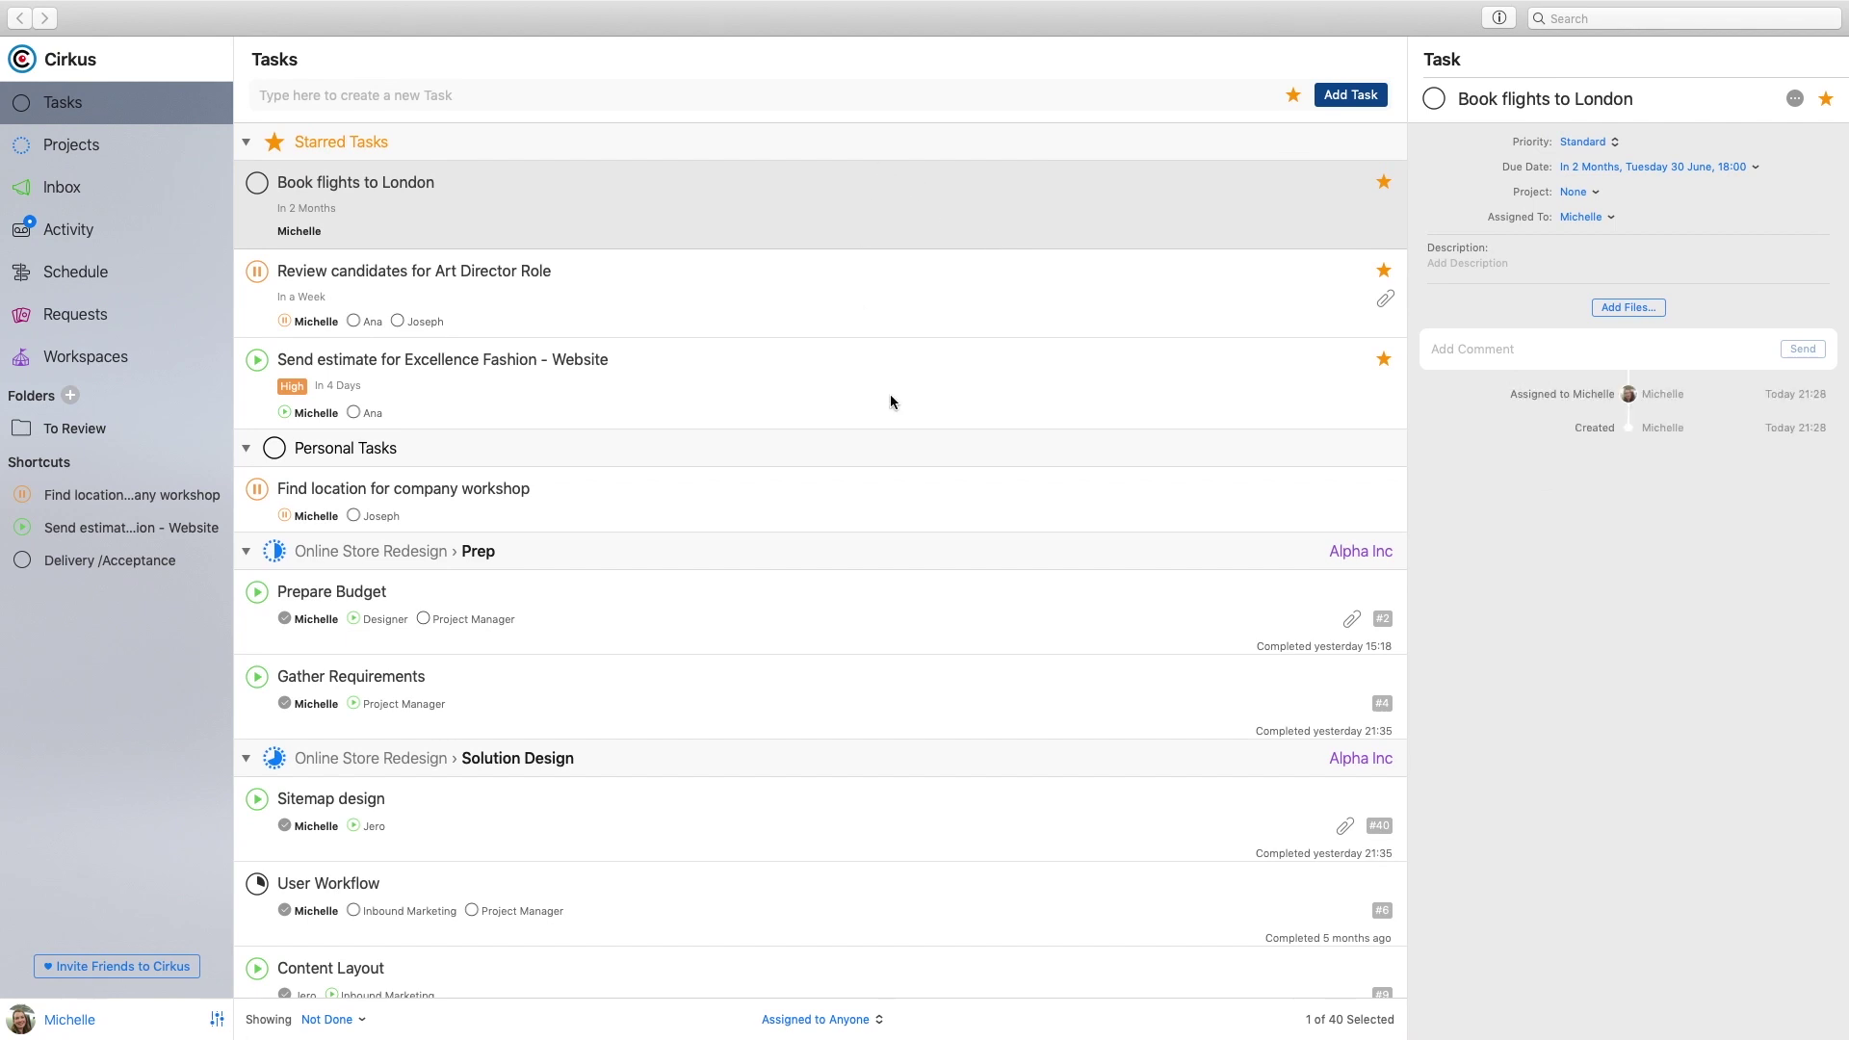
# - Change the status of the "Book flights to London" task to In Progress without adding a comment
pyautogui.click(1432, 100)
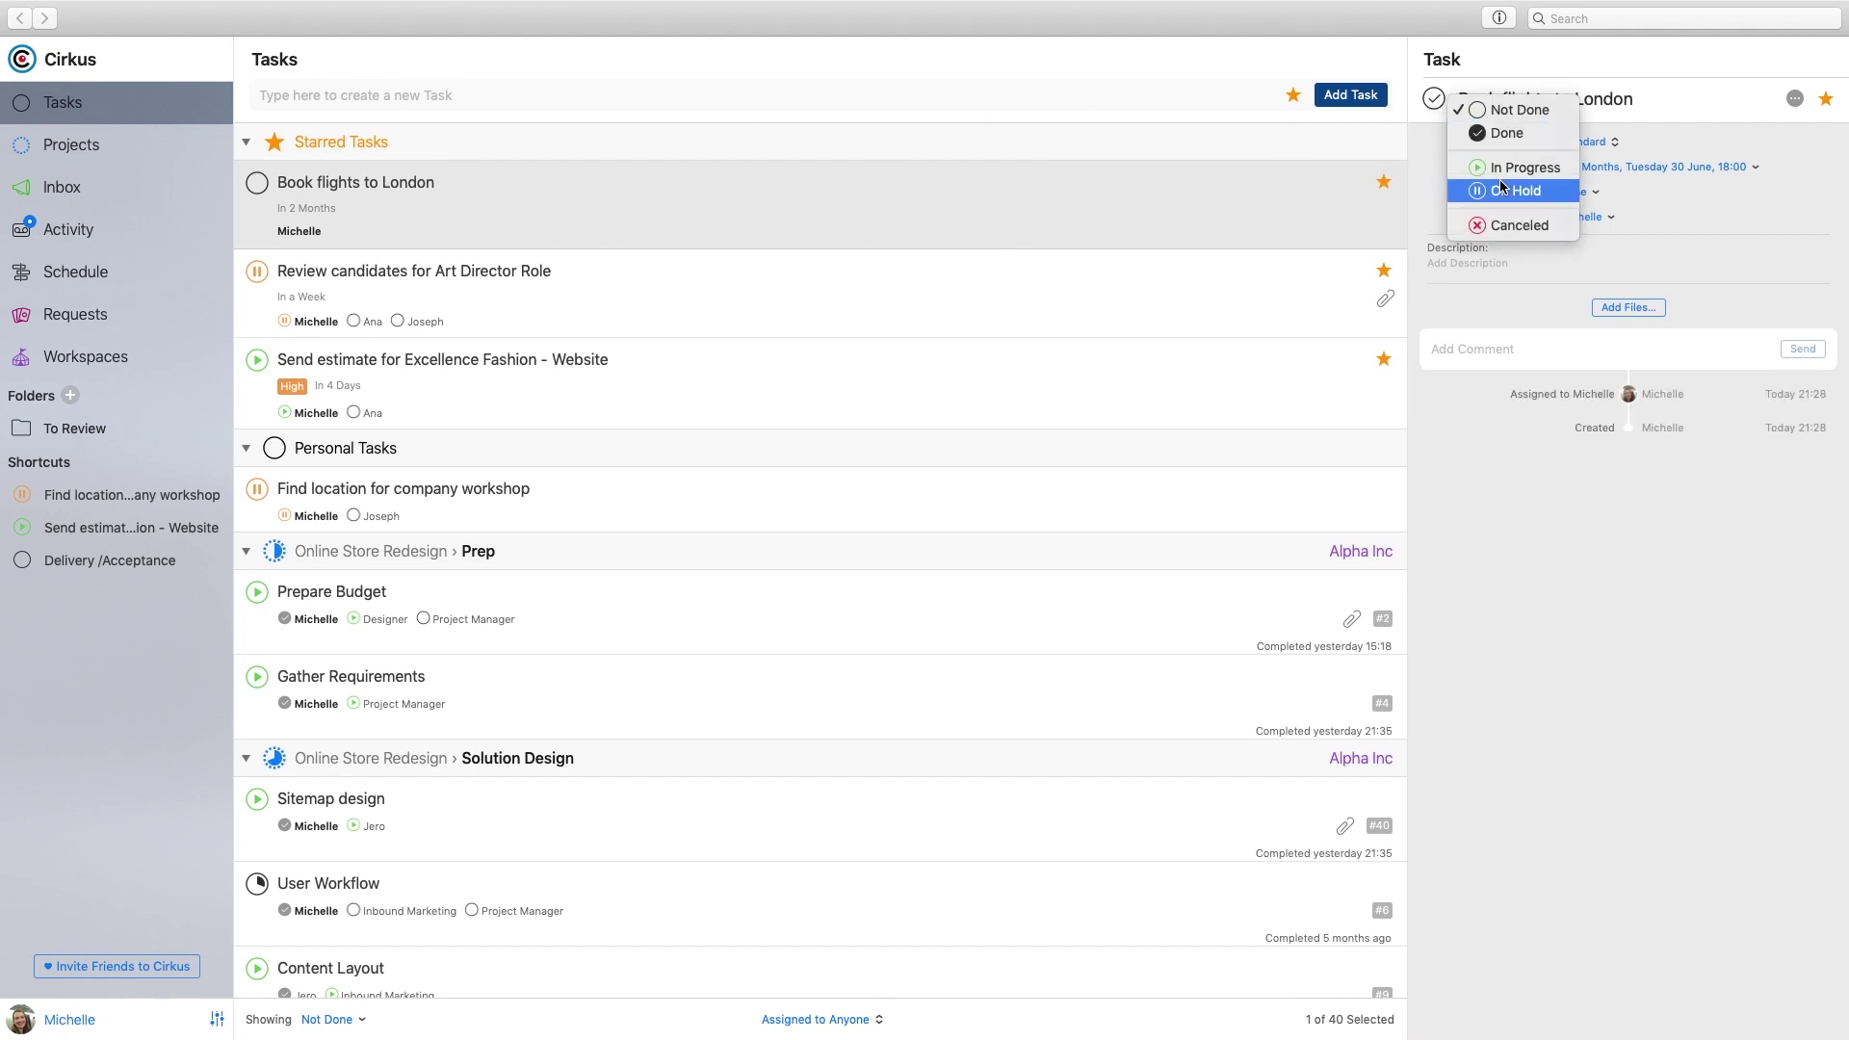
pyautogui.click(1171, 187)
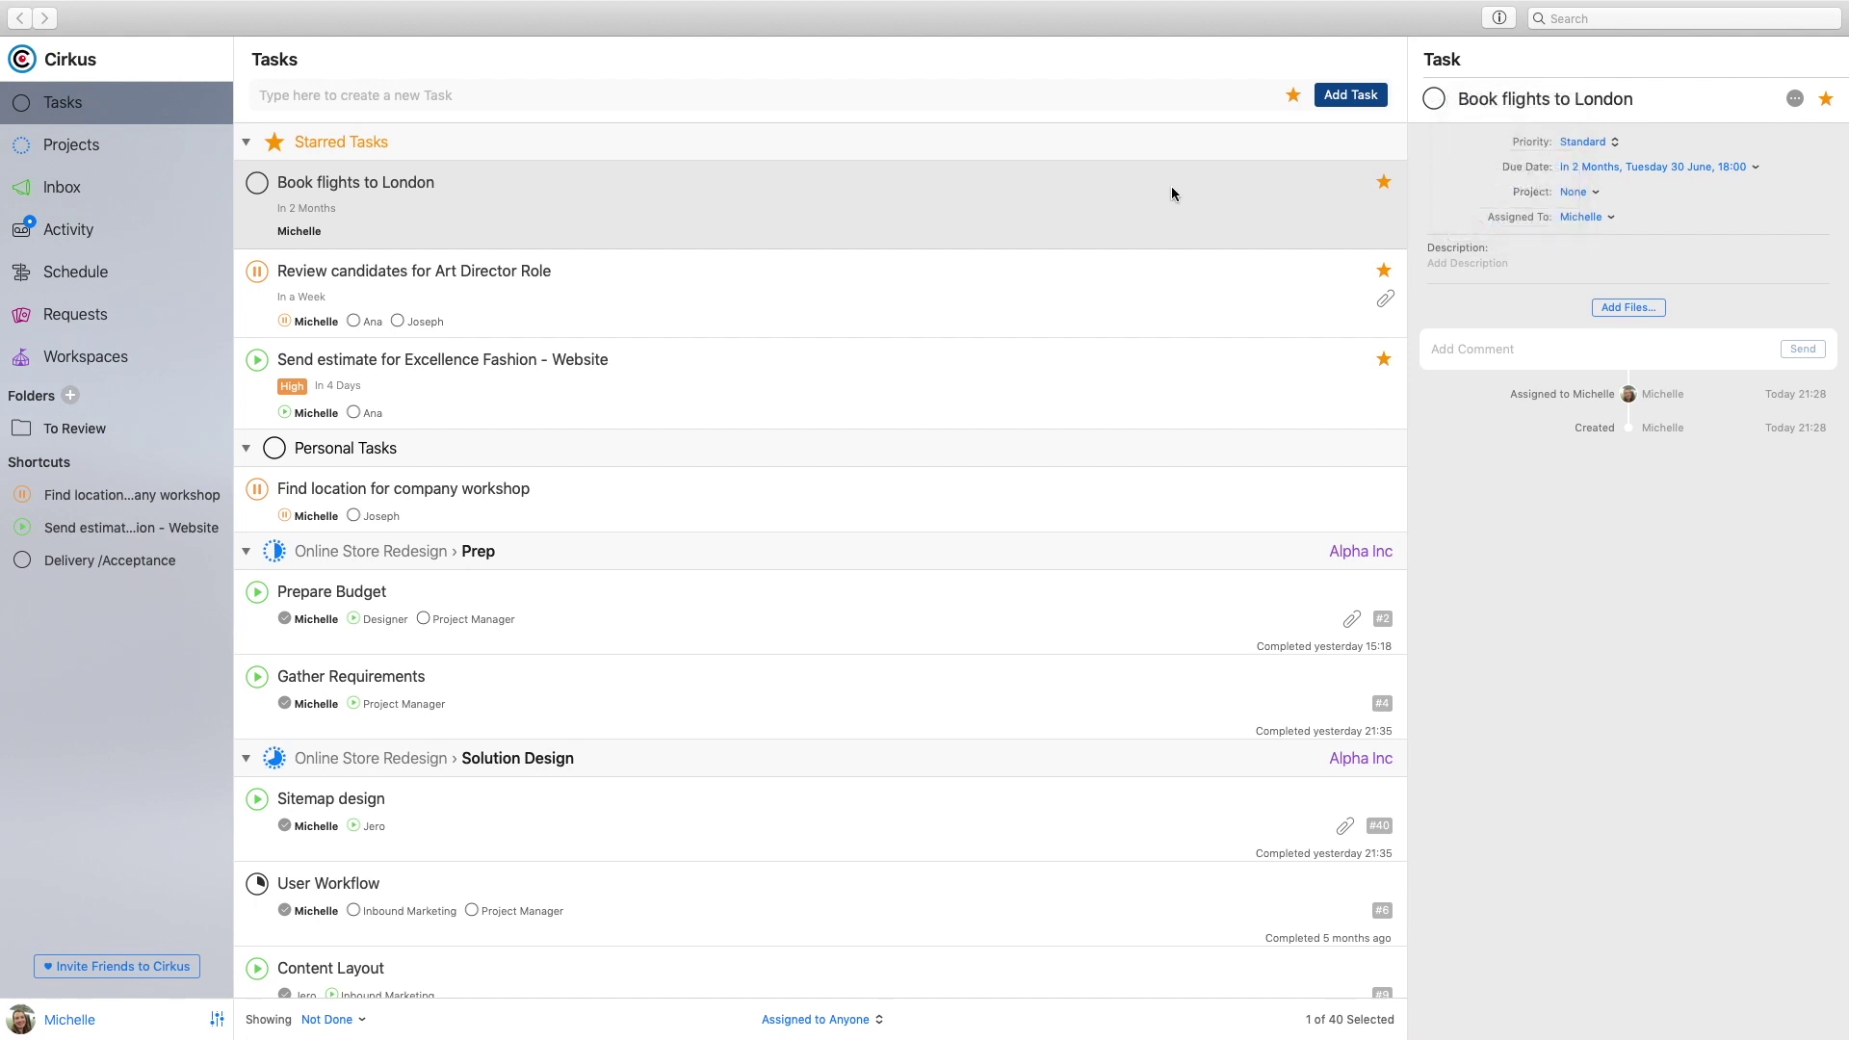
pyautogui.rightClick(1171, 187)
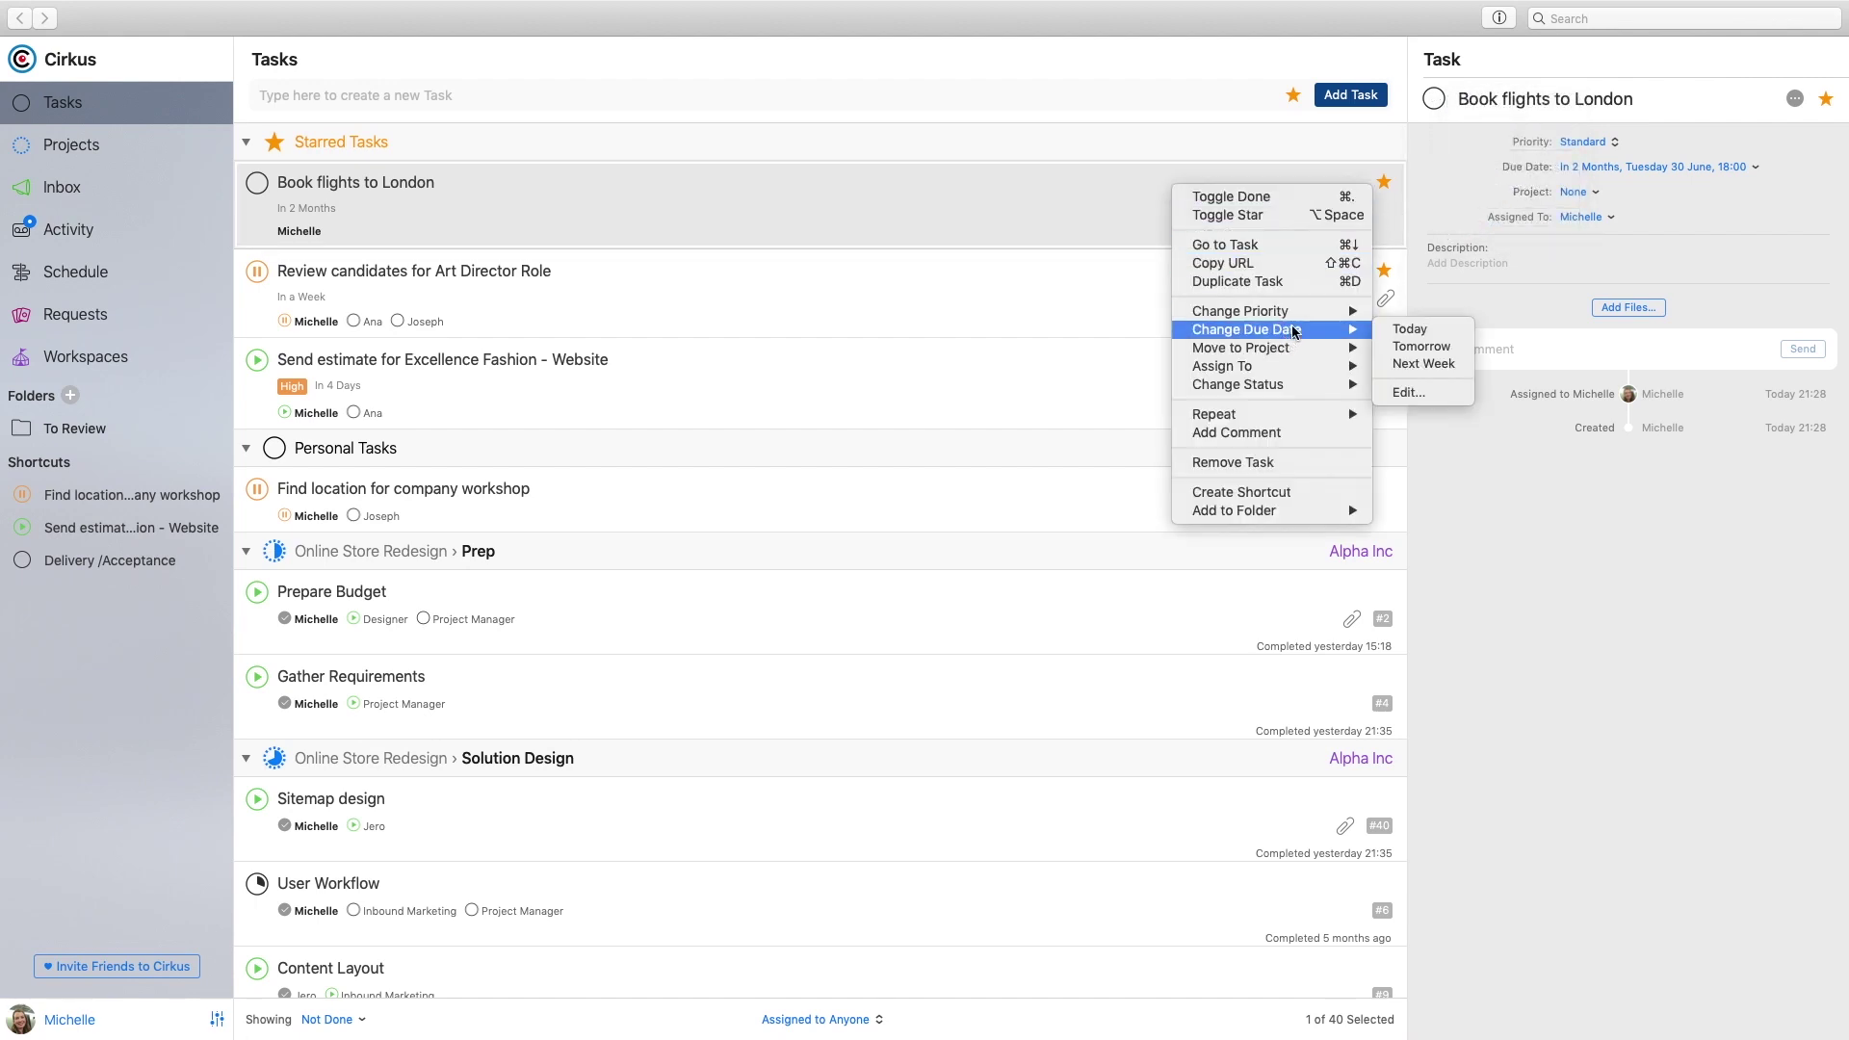
pyautogui.moveTo(1310, 318)
pyautogui.moveTo(1318, 368)
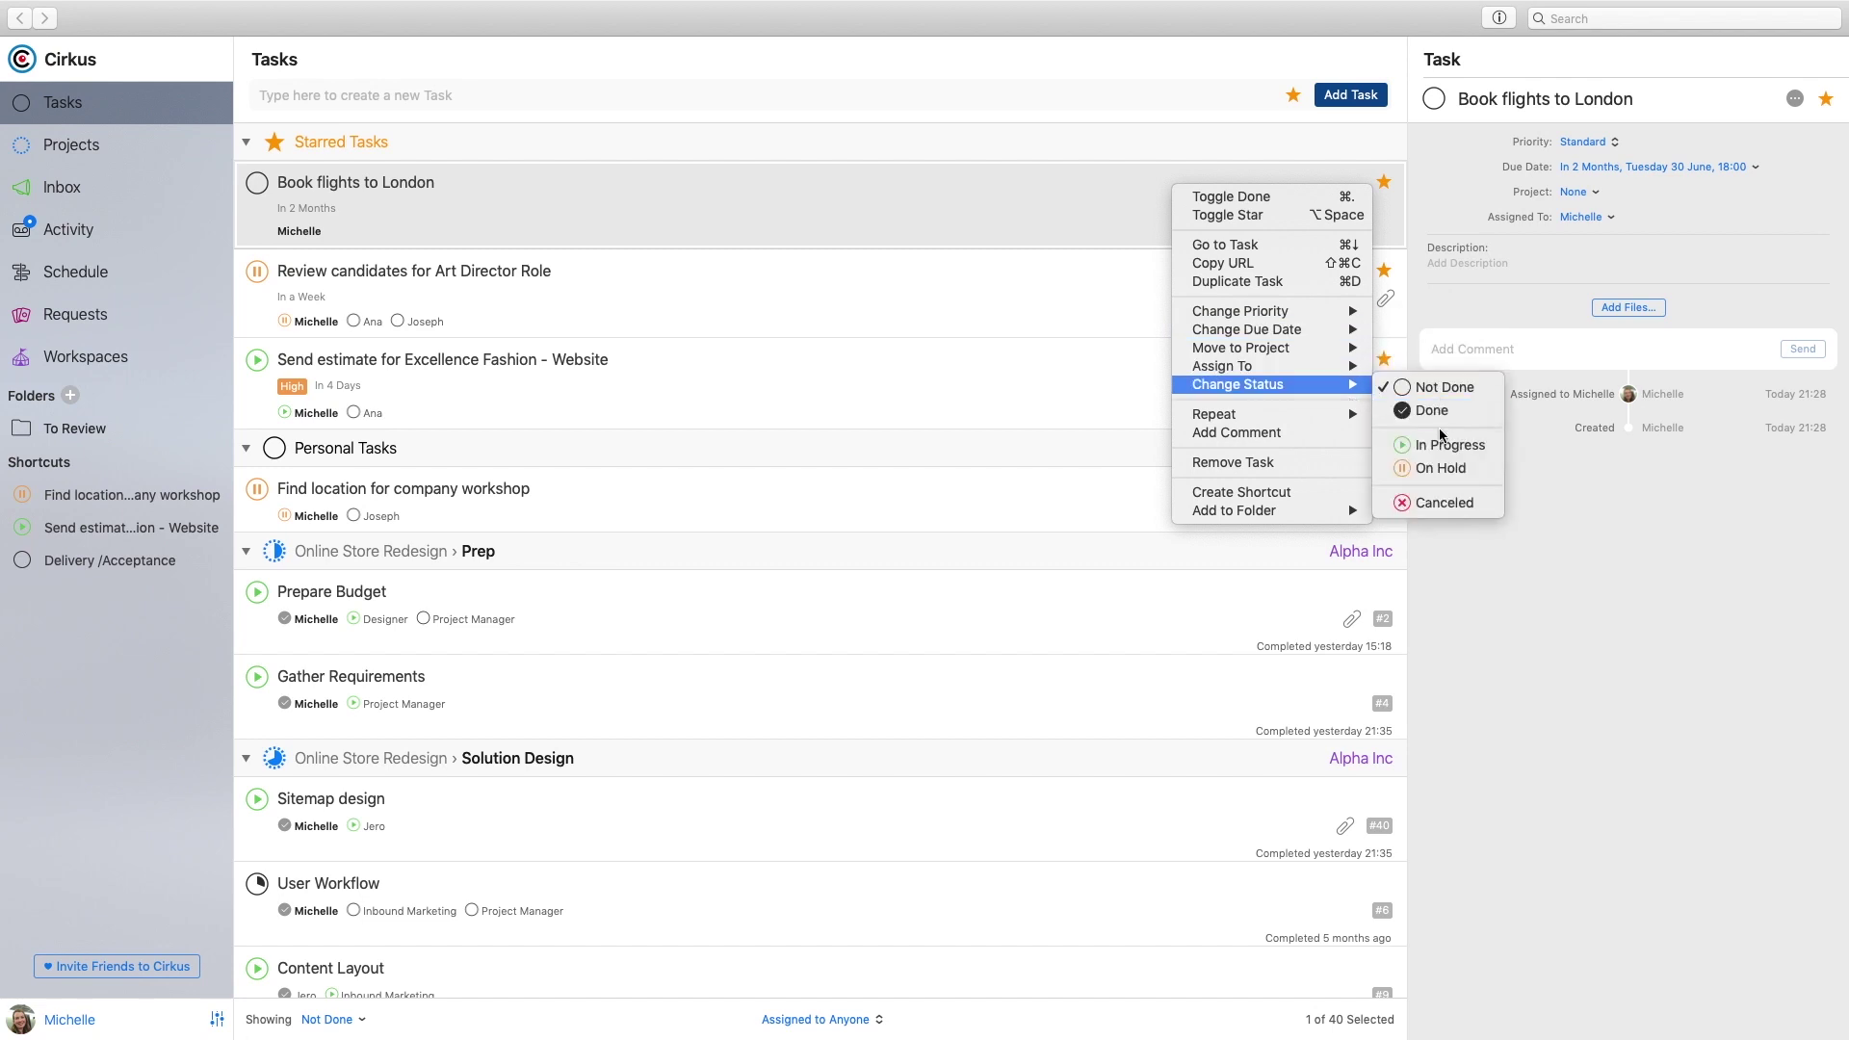
pyautogui.click(1434, 443)
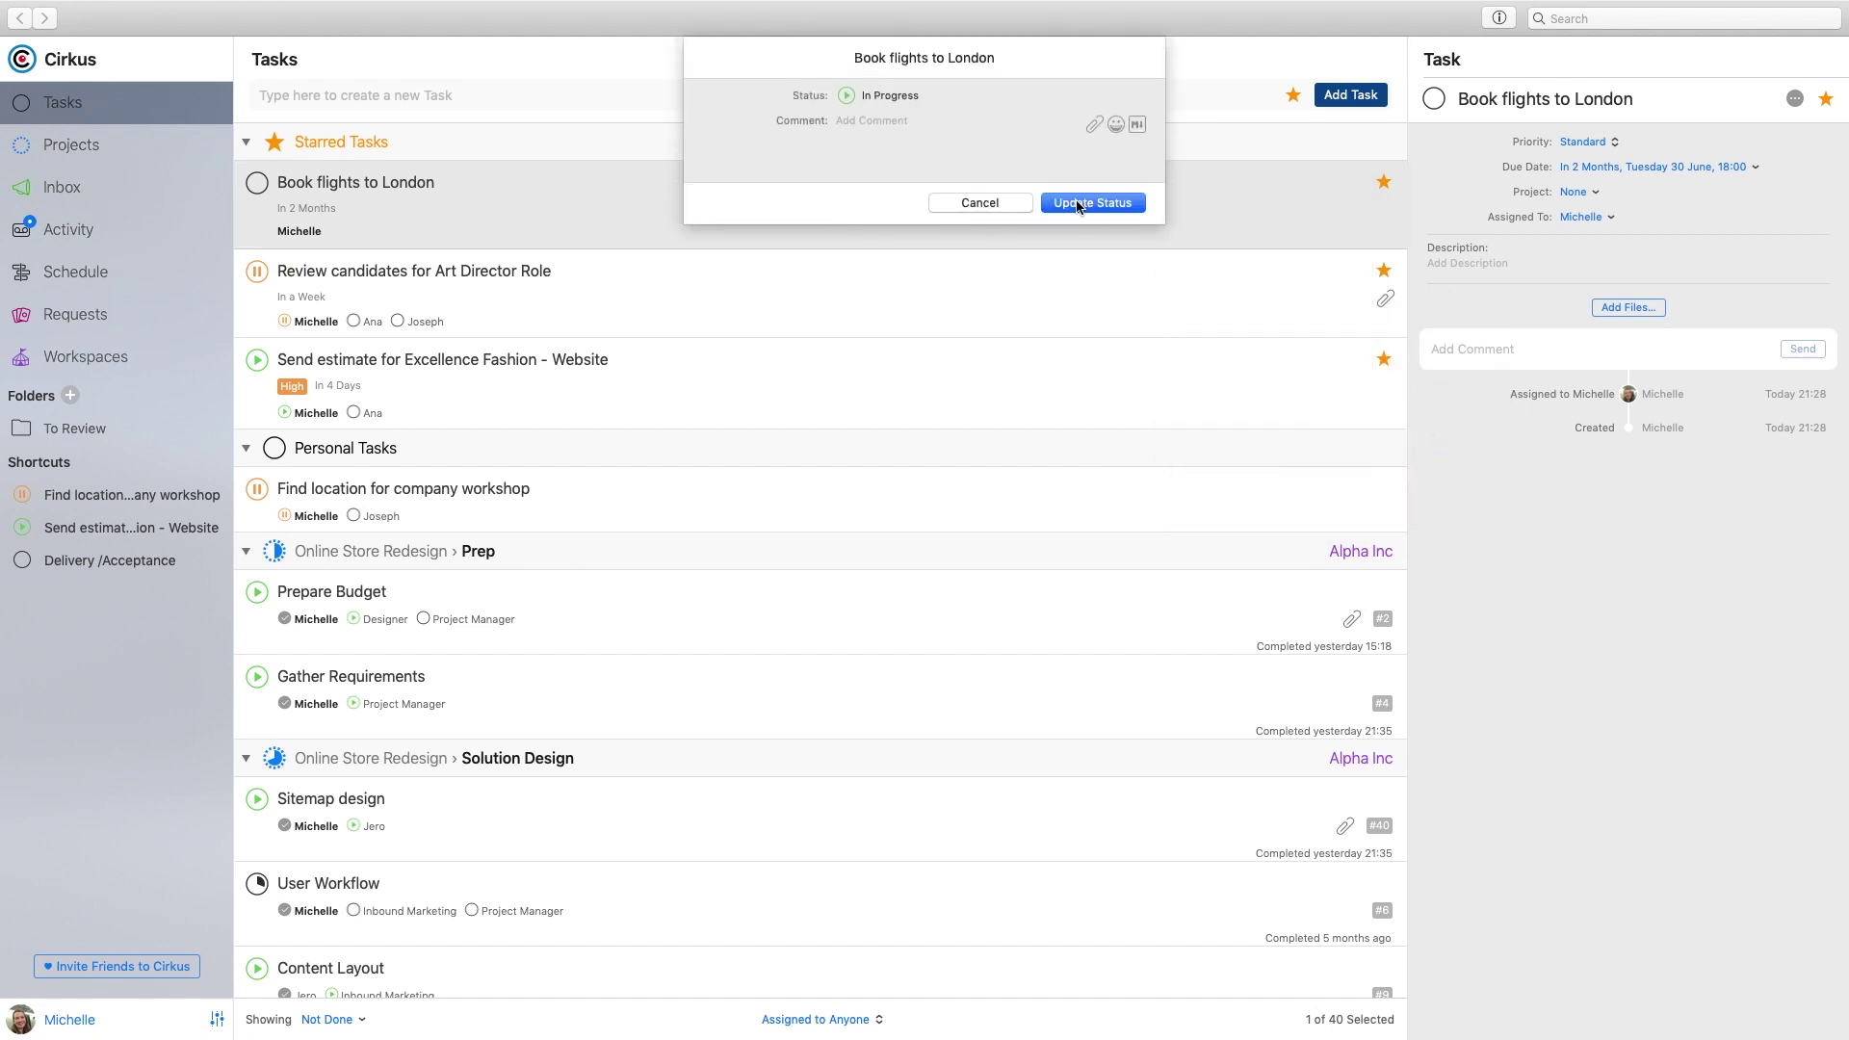
pyautogui.click(1076, 199)
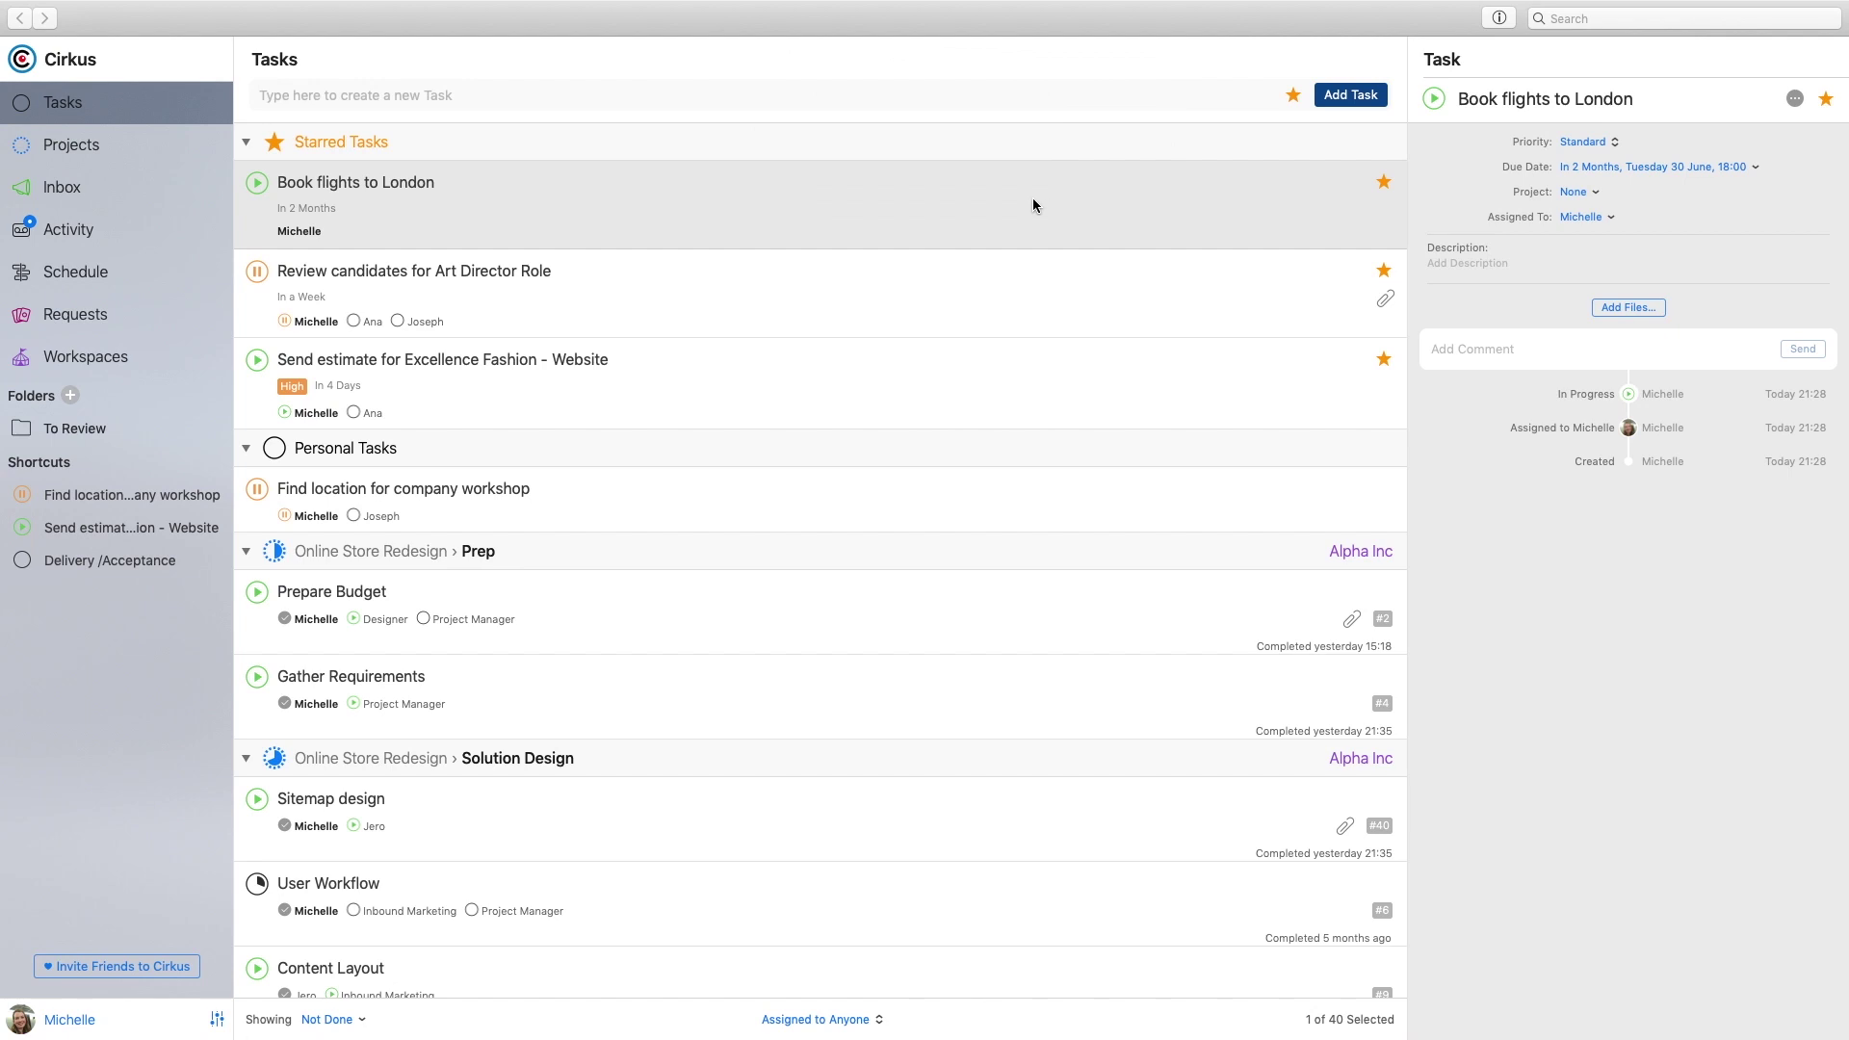
# - Change the status of the "Book flights to London" task to Done without adding a comment
pyautogui.rightClick(1032, 198)
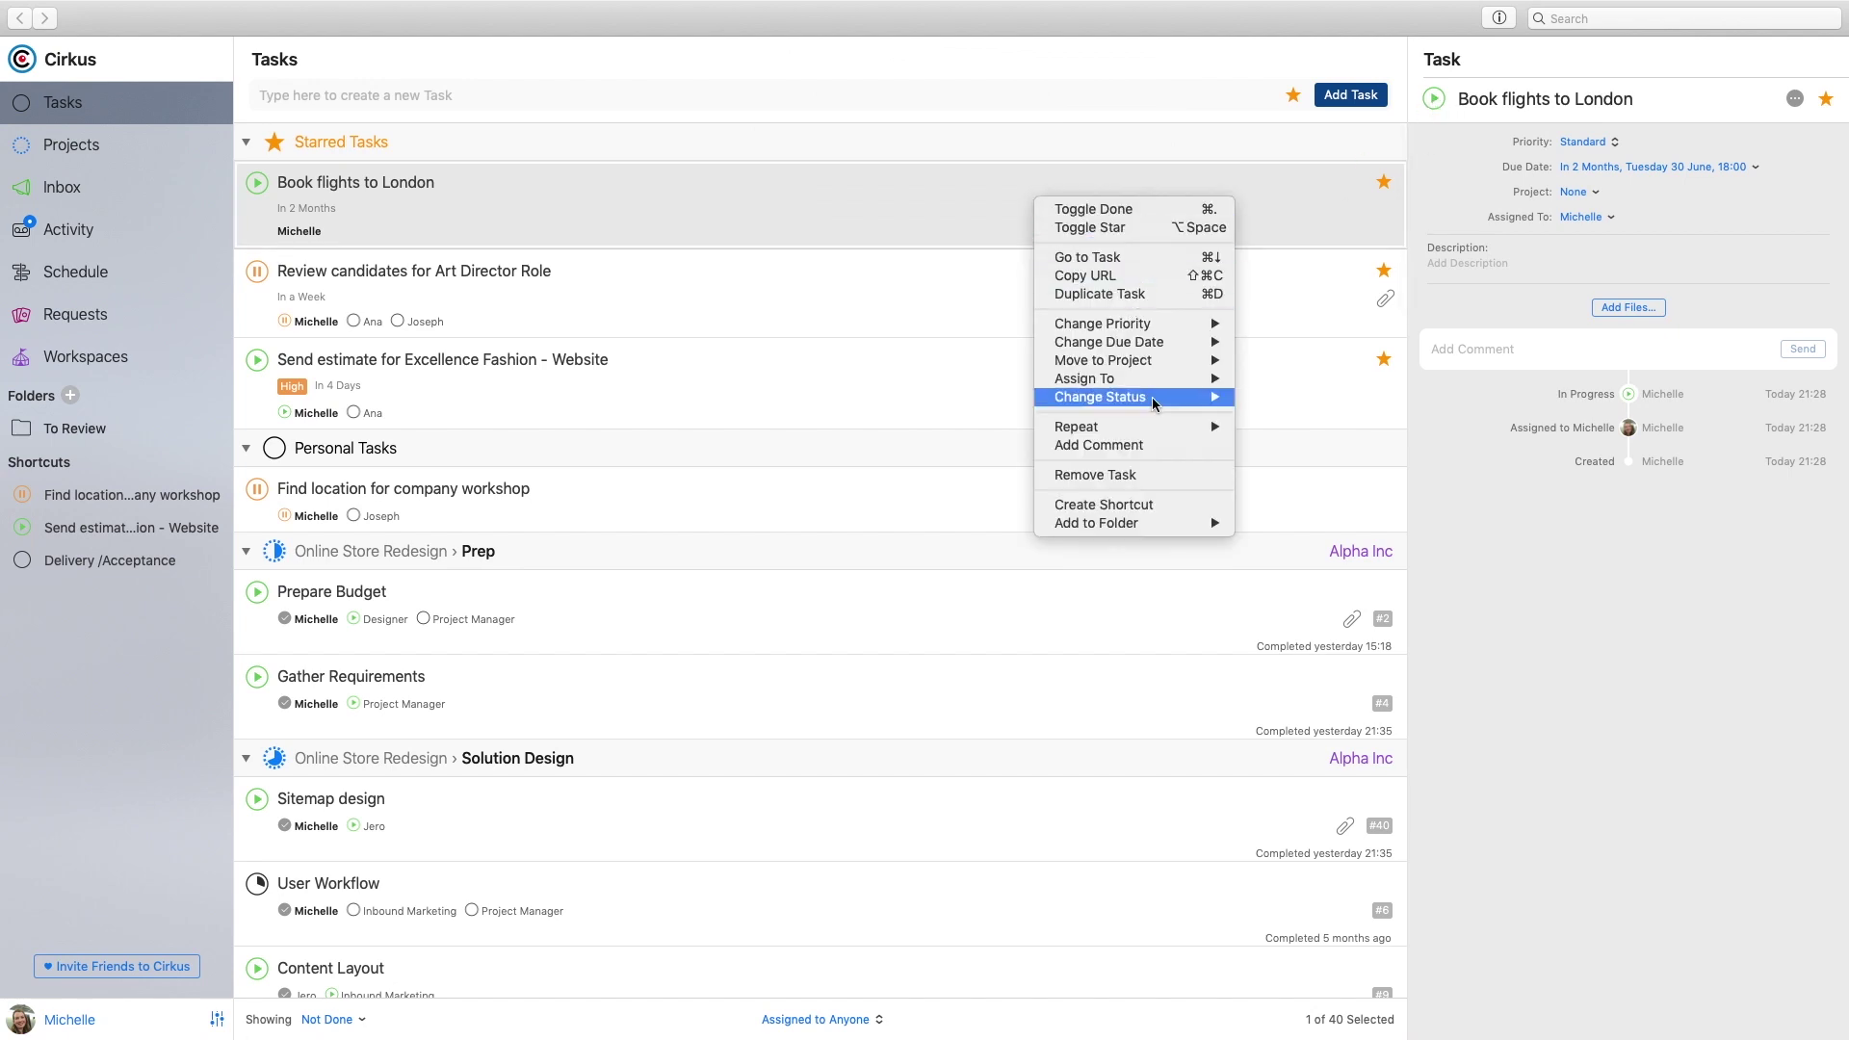
pyautogui.click(1265, 180)
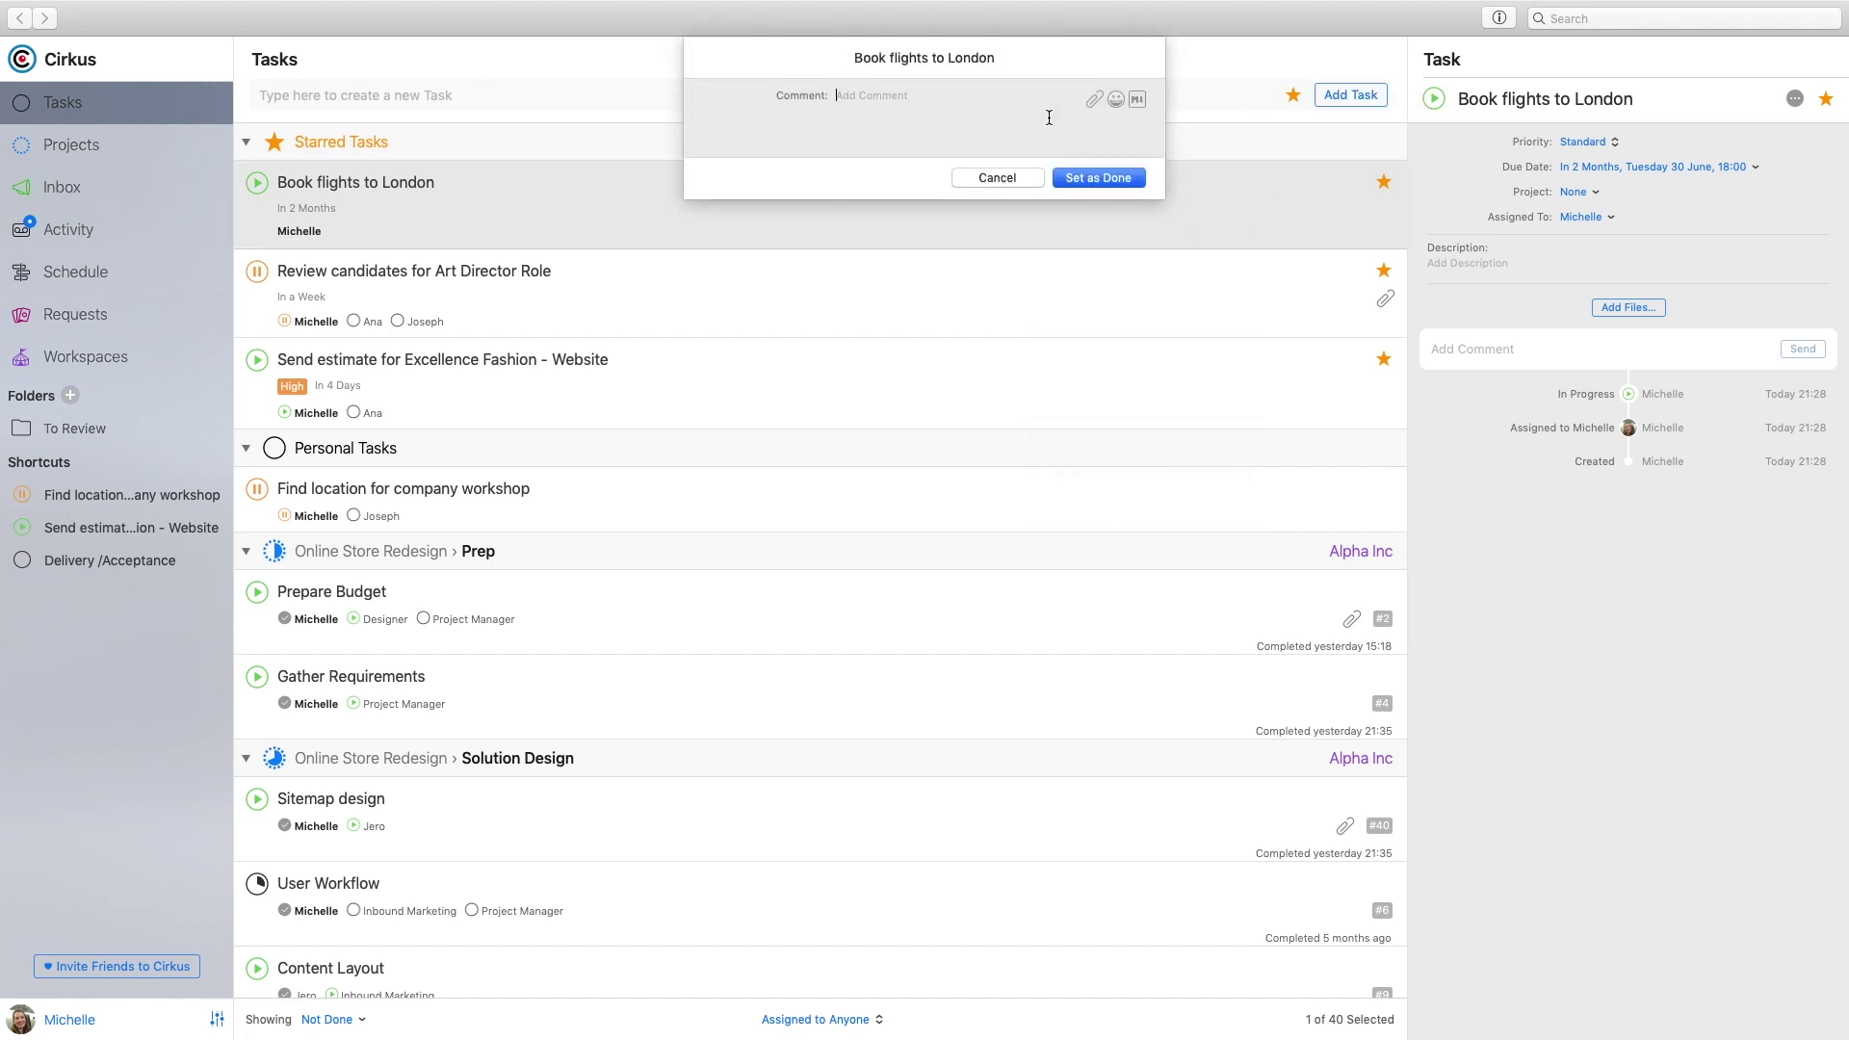
pyautogui.click(1107, 179)
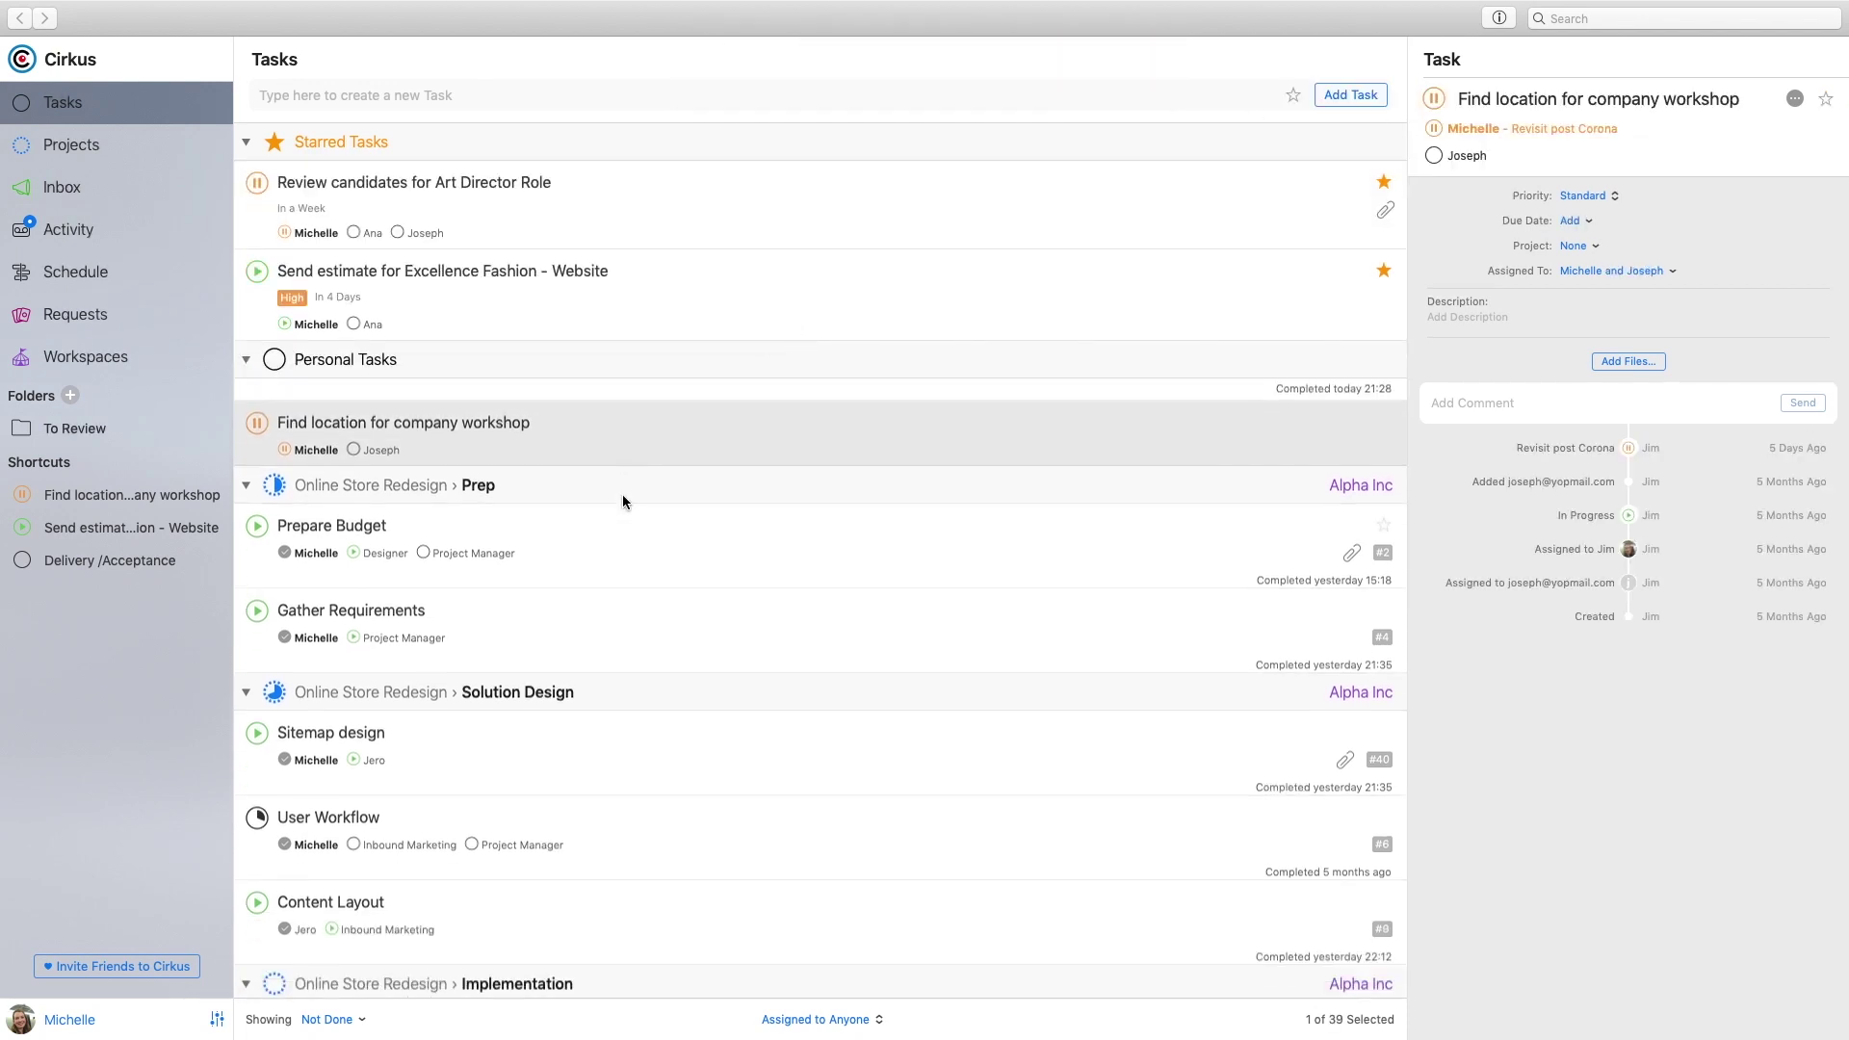
# - Sort the not-done tasks by due date and switch the list back to manual sorting
pyautogui.click(339, 1021)
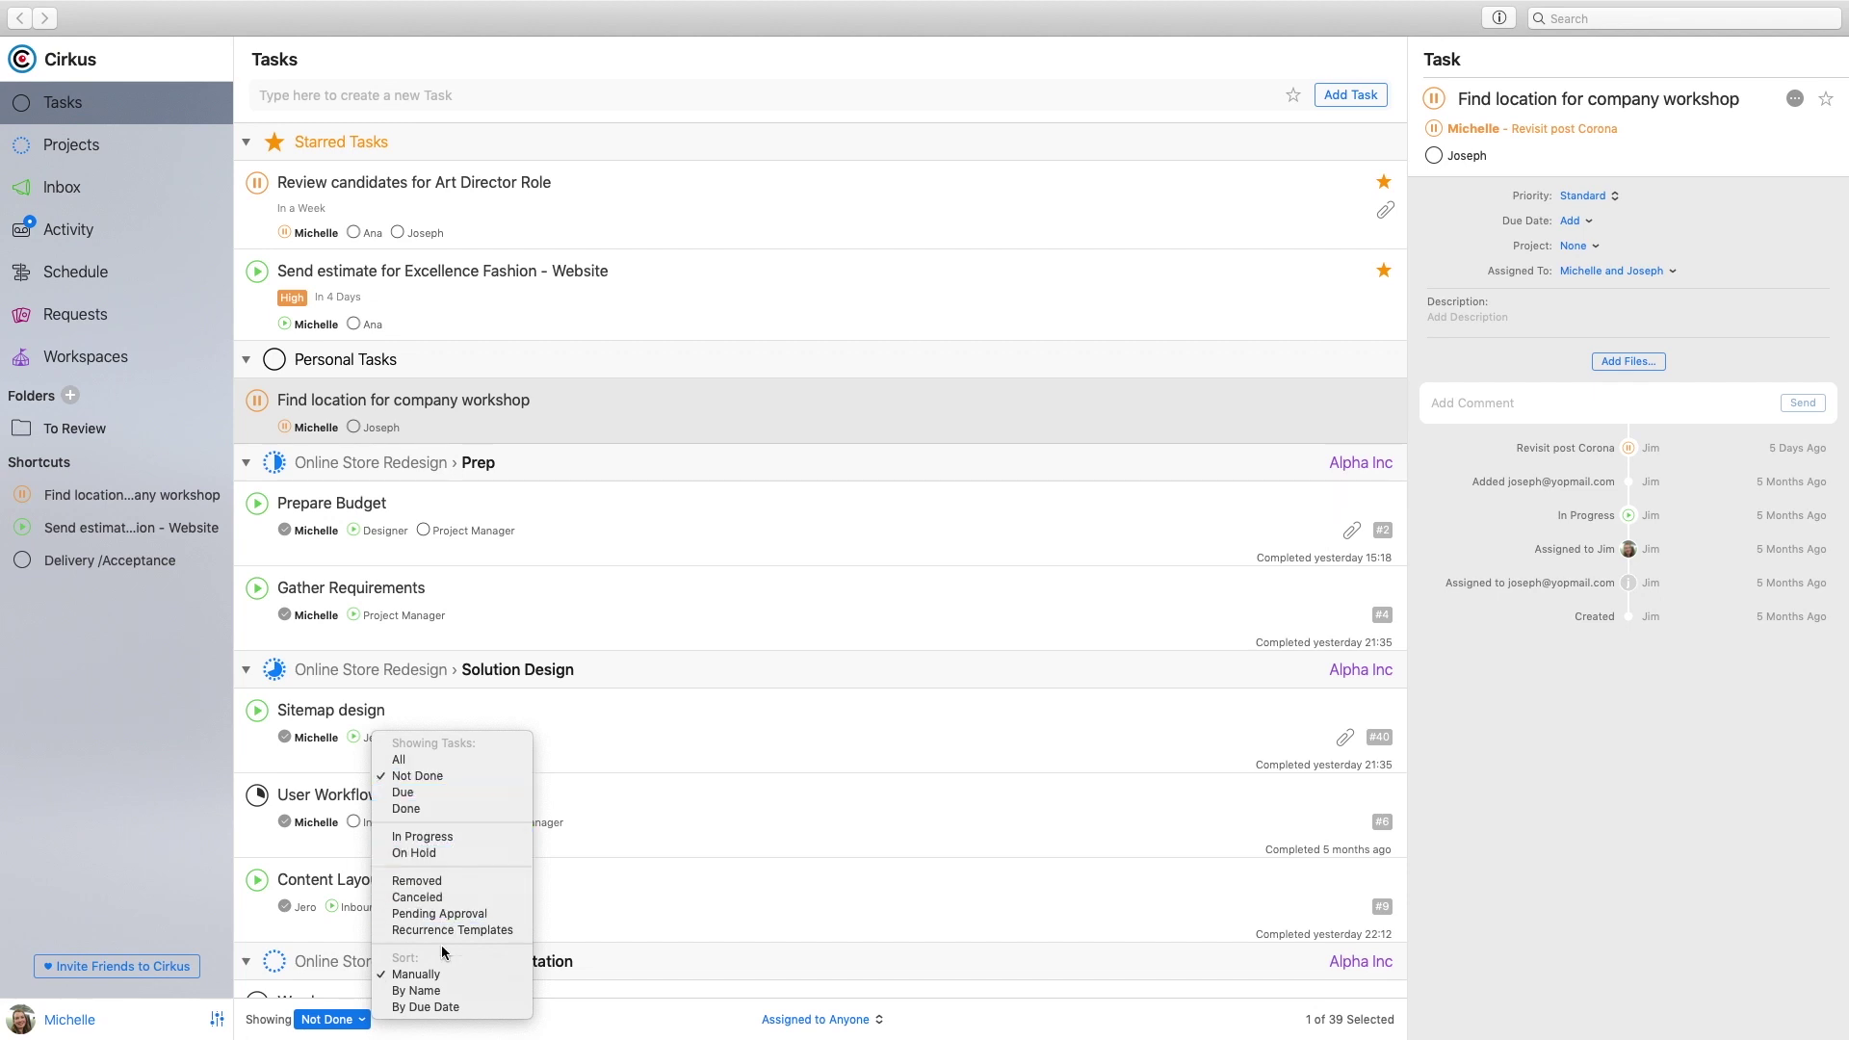
pyautogui.click(433, 1008)
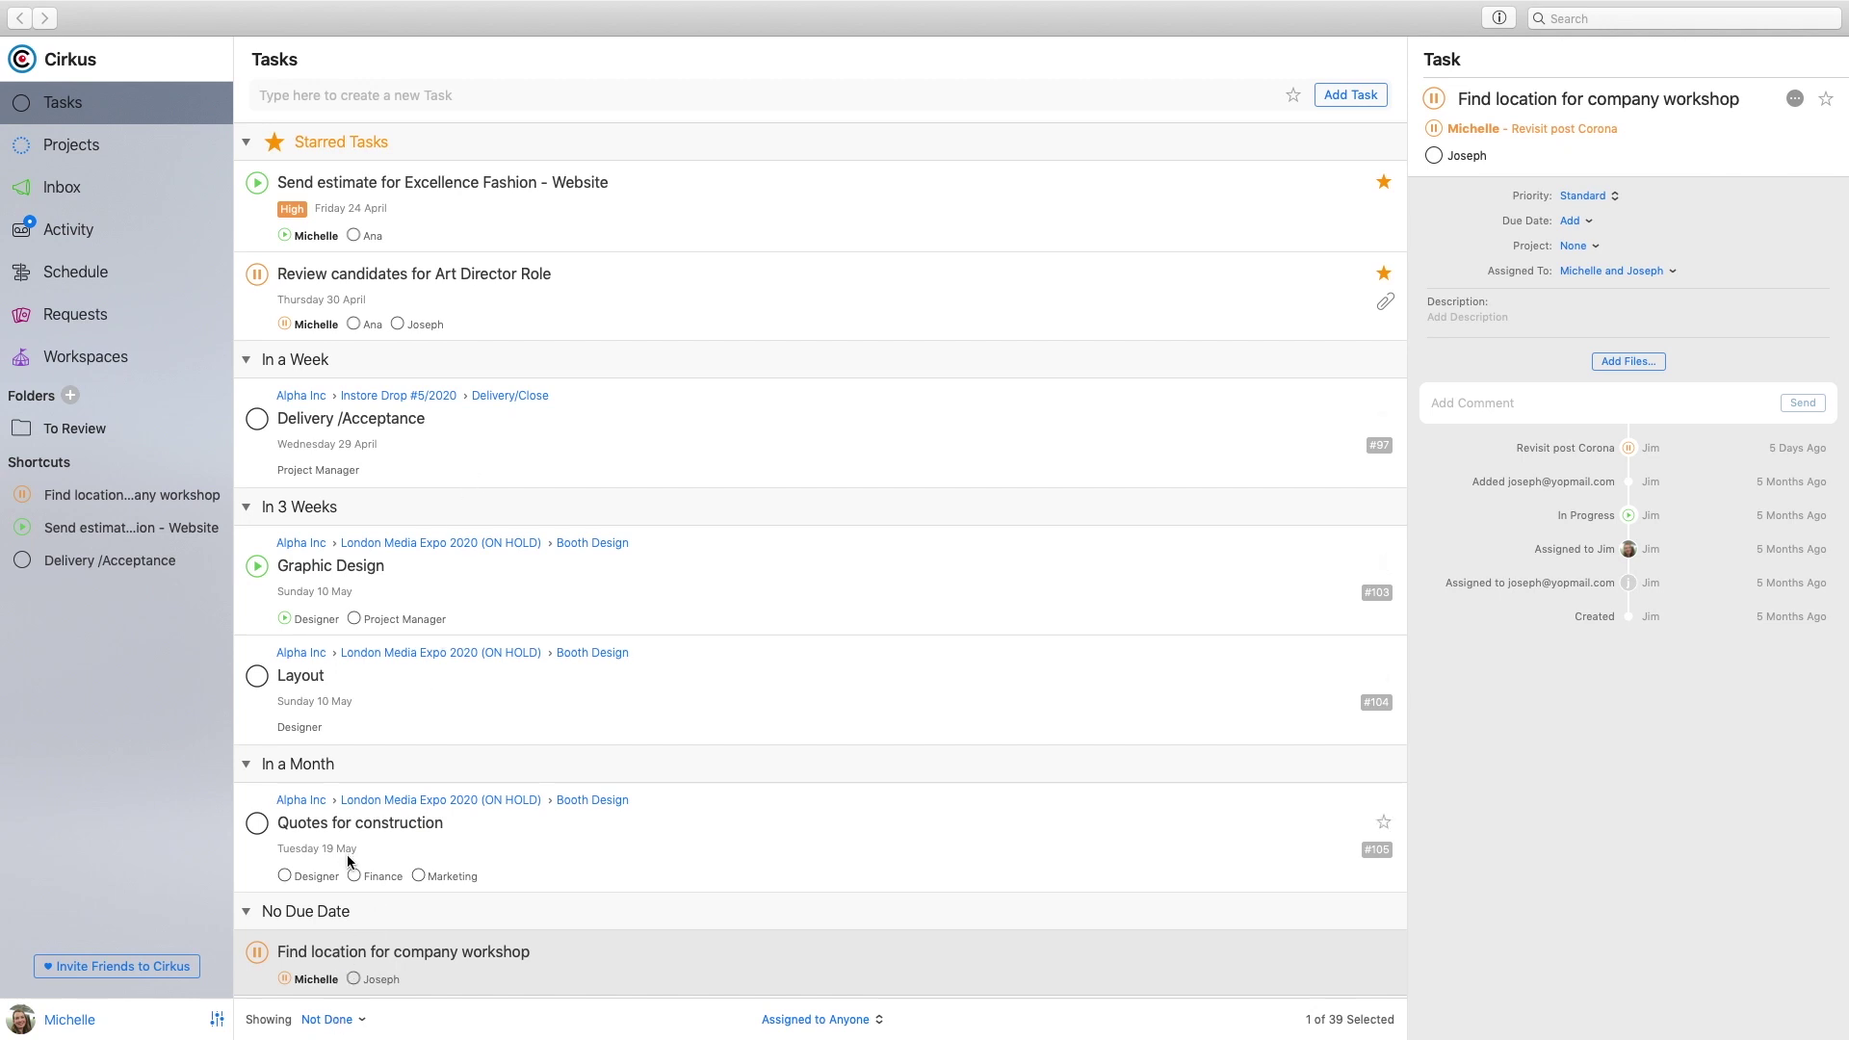
pyautogui.click(323, 1018)
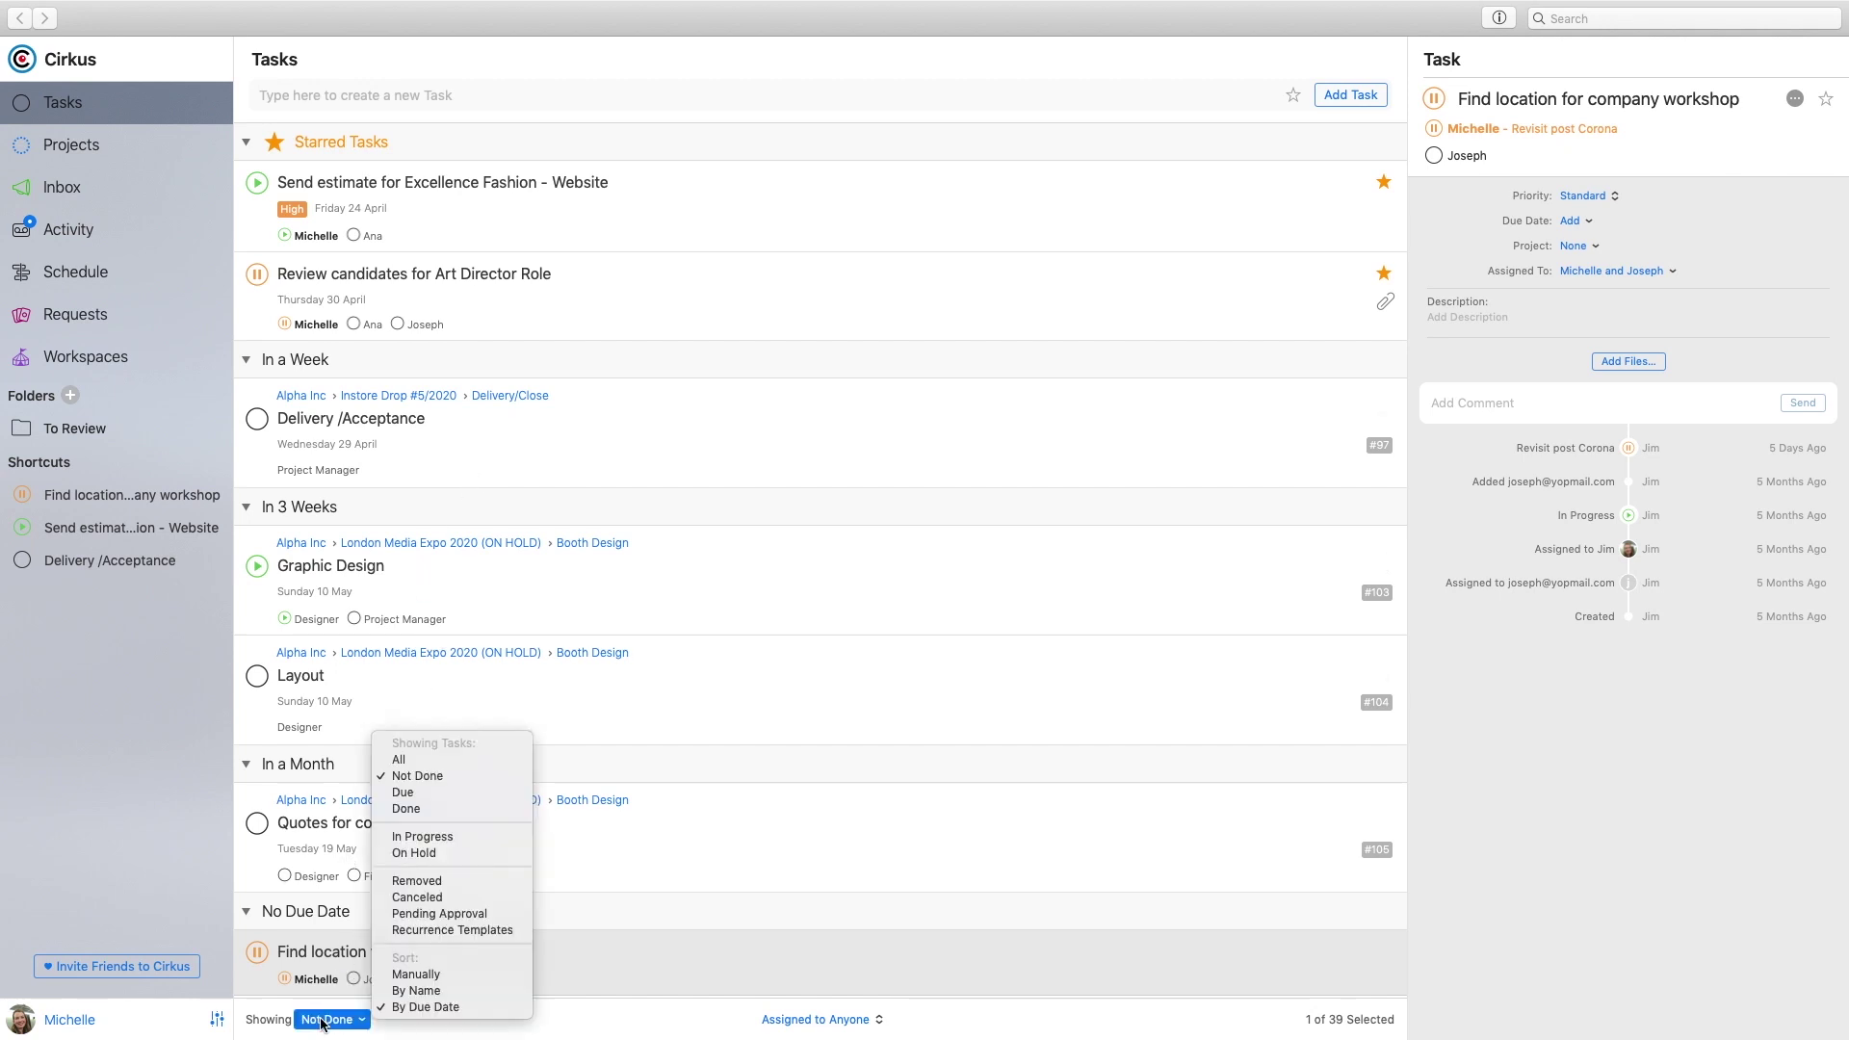
pyautogui.click(417, 976)
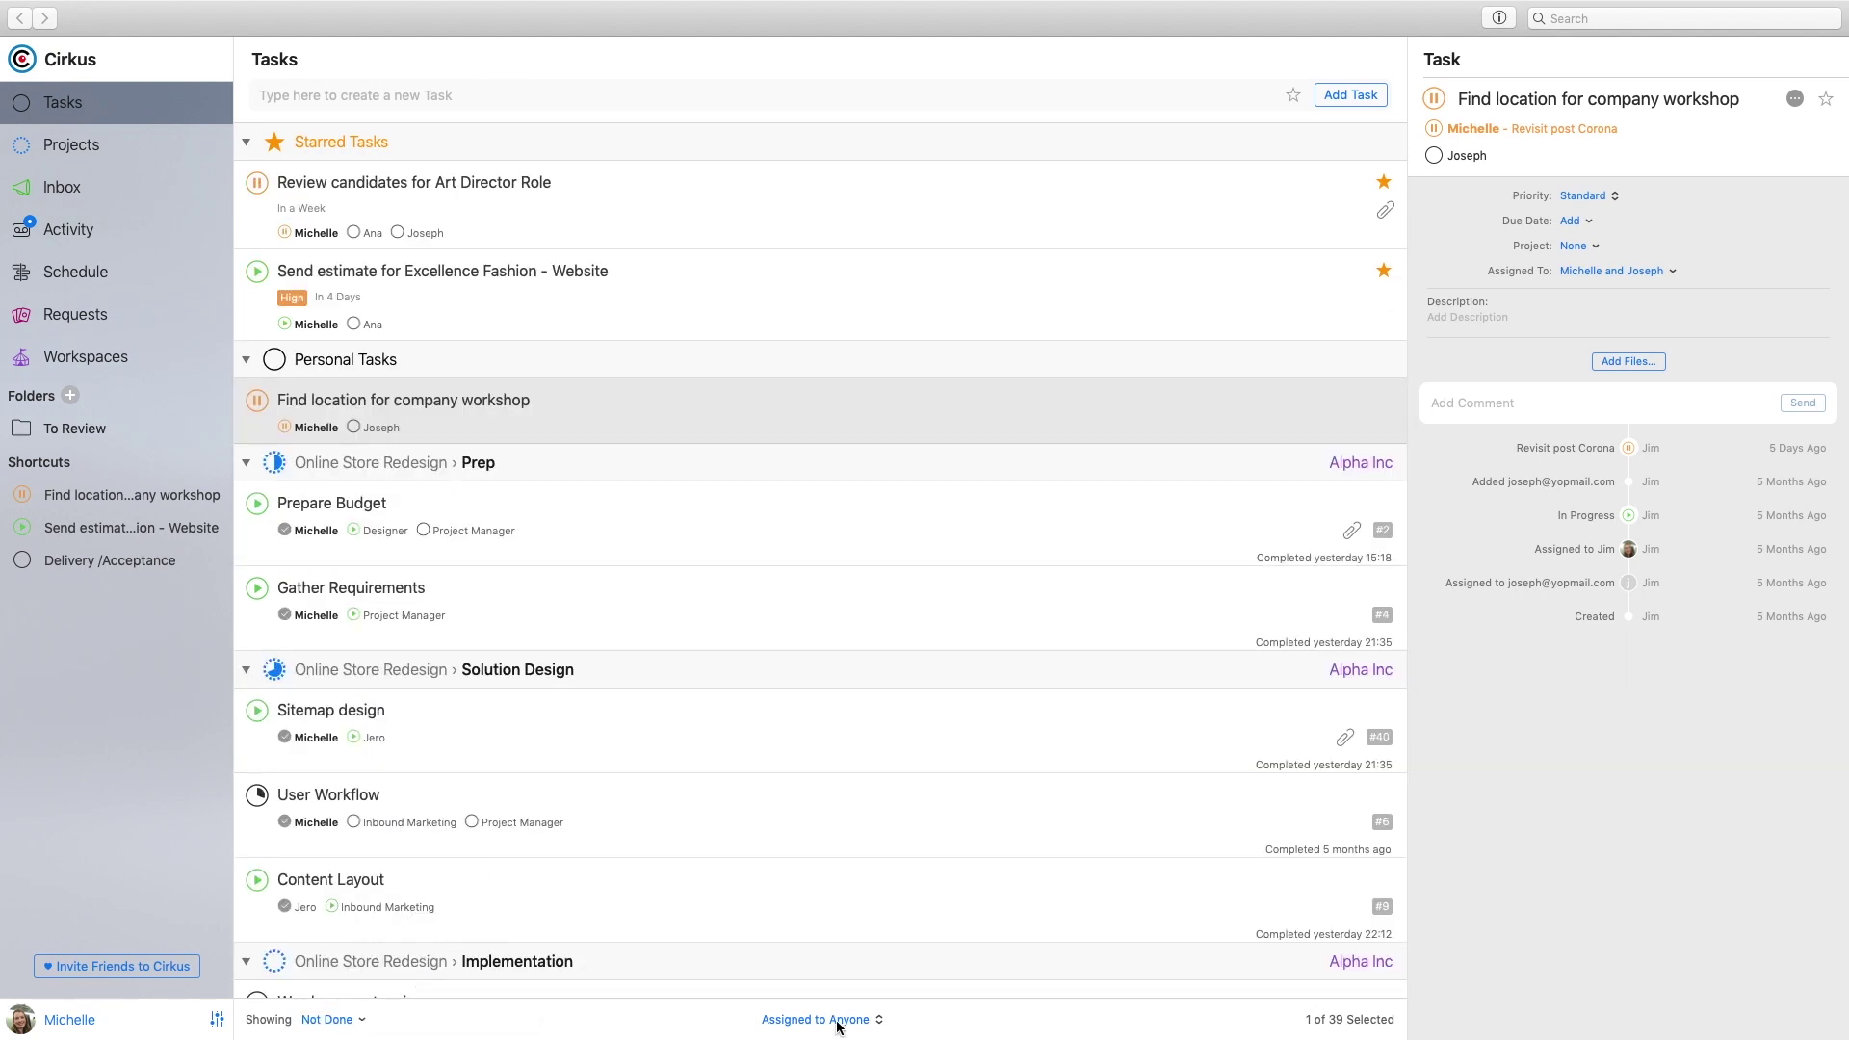
# - Check the assignee filter options of the task list without changing the filter
pyautogui.click(782, 1028)
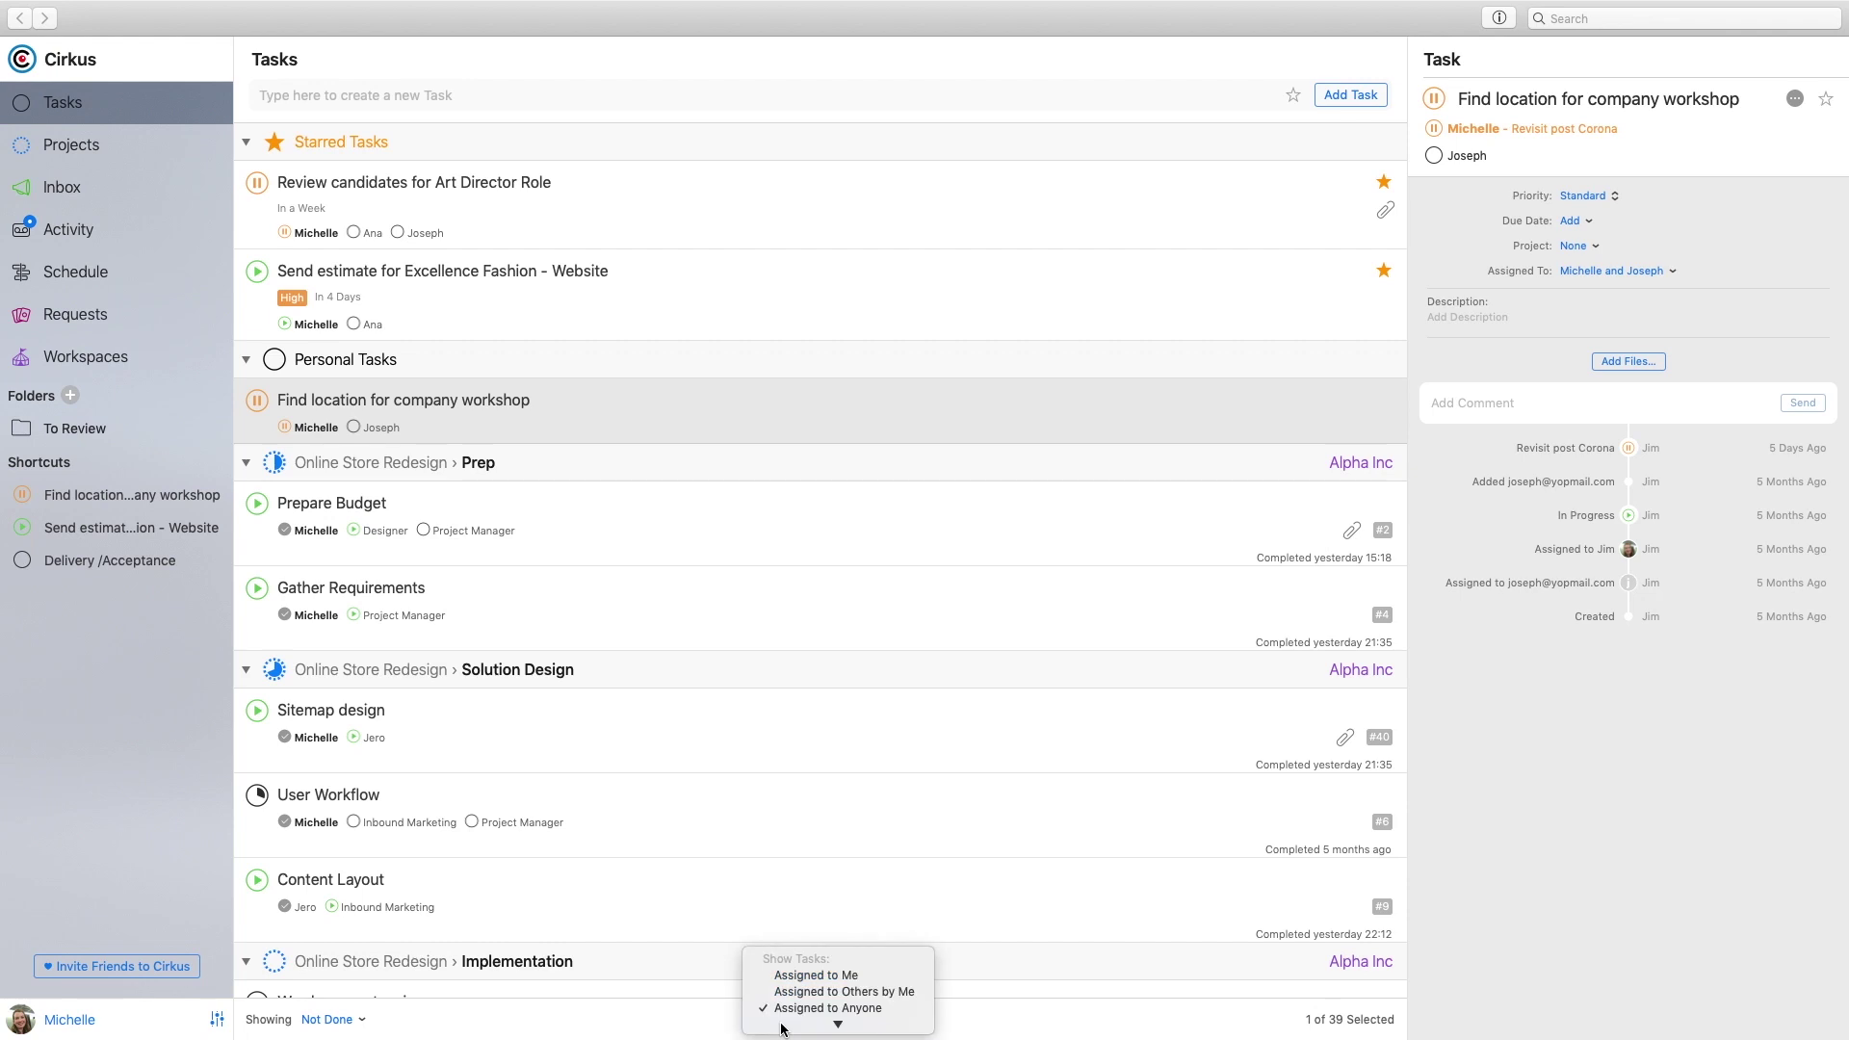
pyautogui.moveTo(838, 1023)
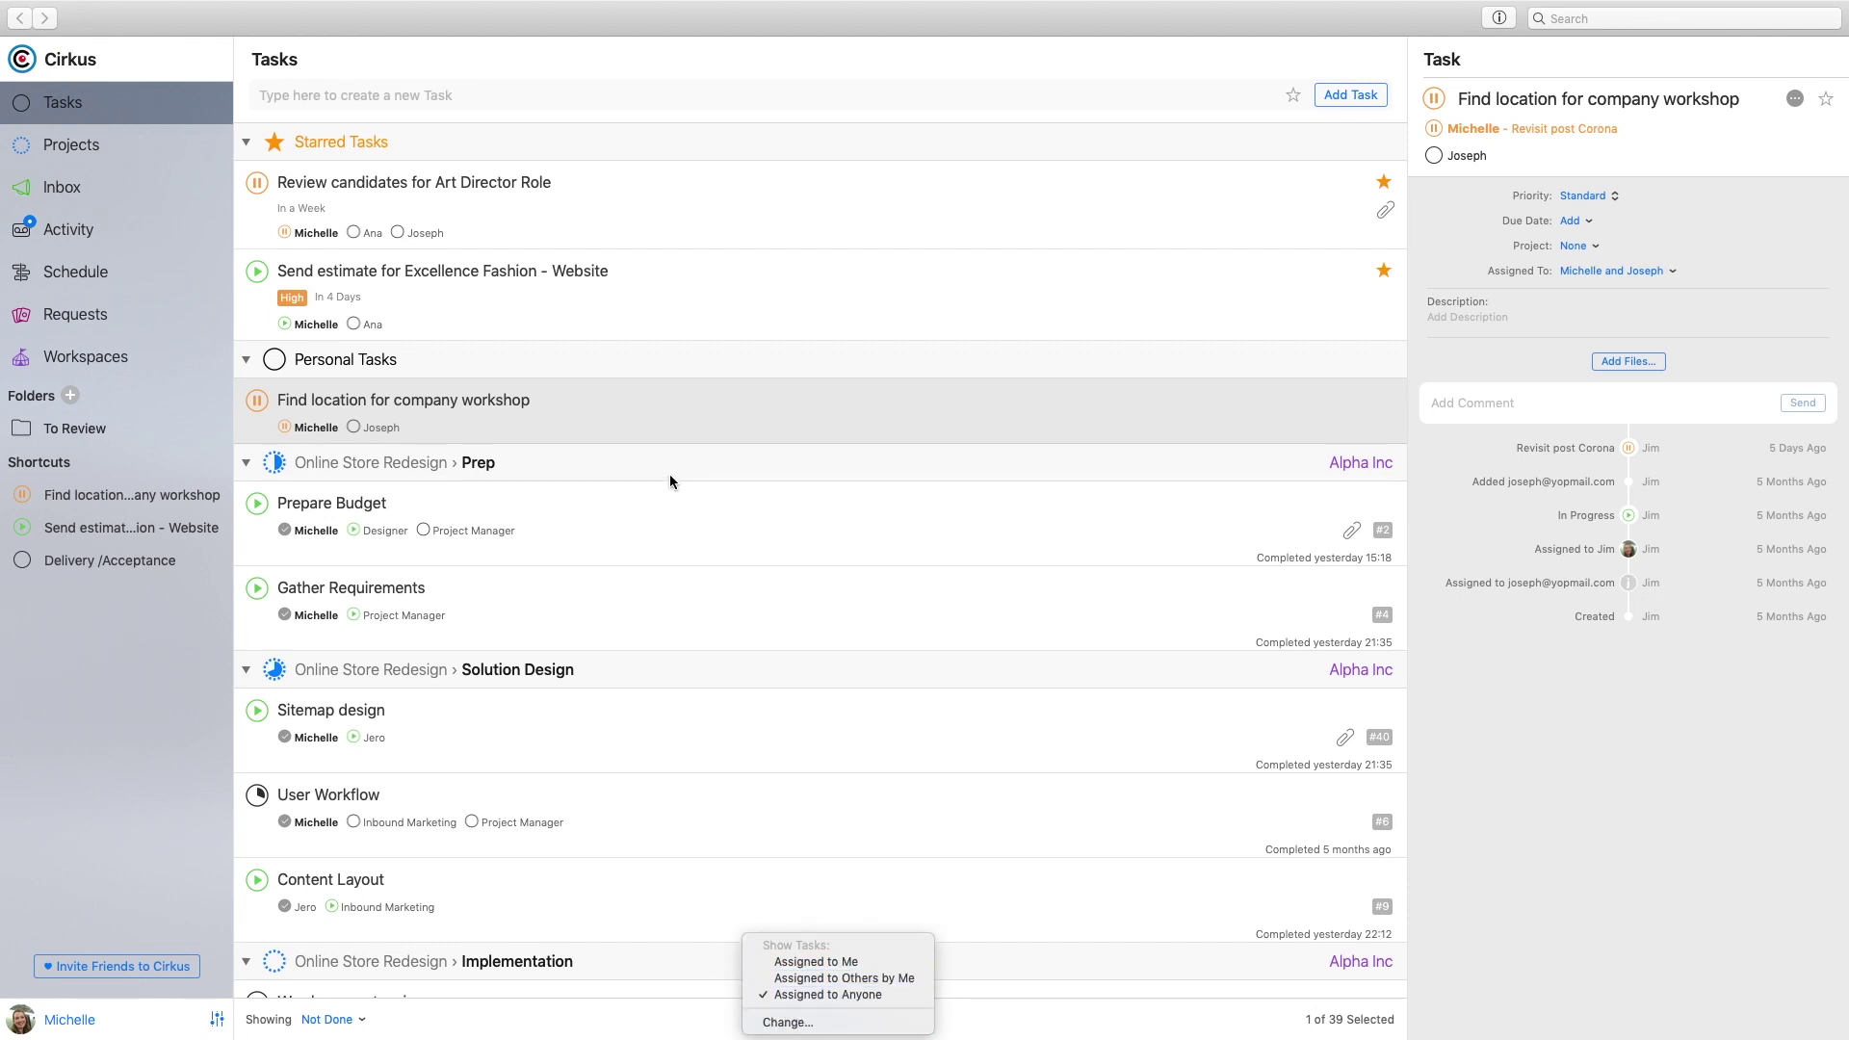
pyautogui.click(570, 403)
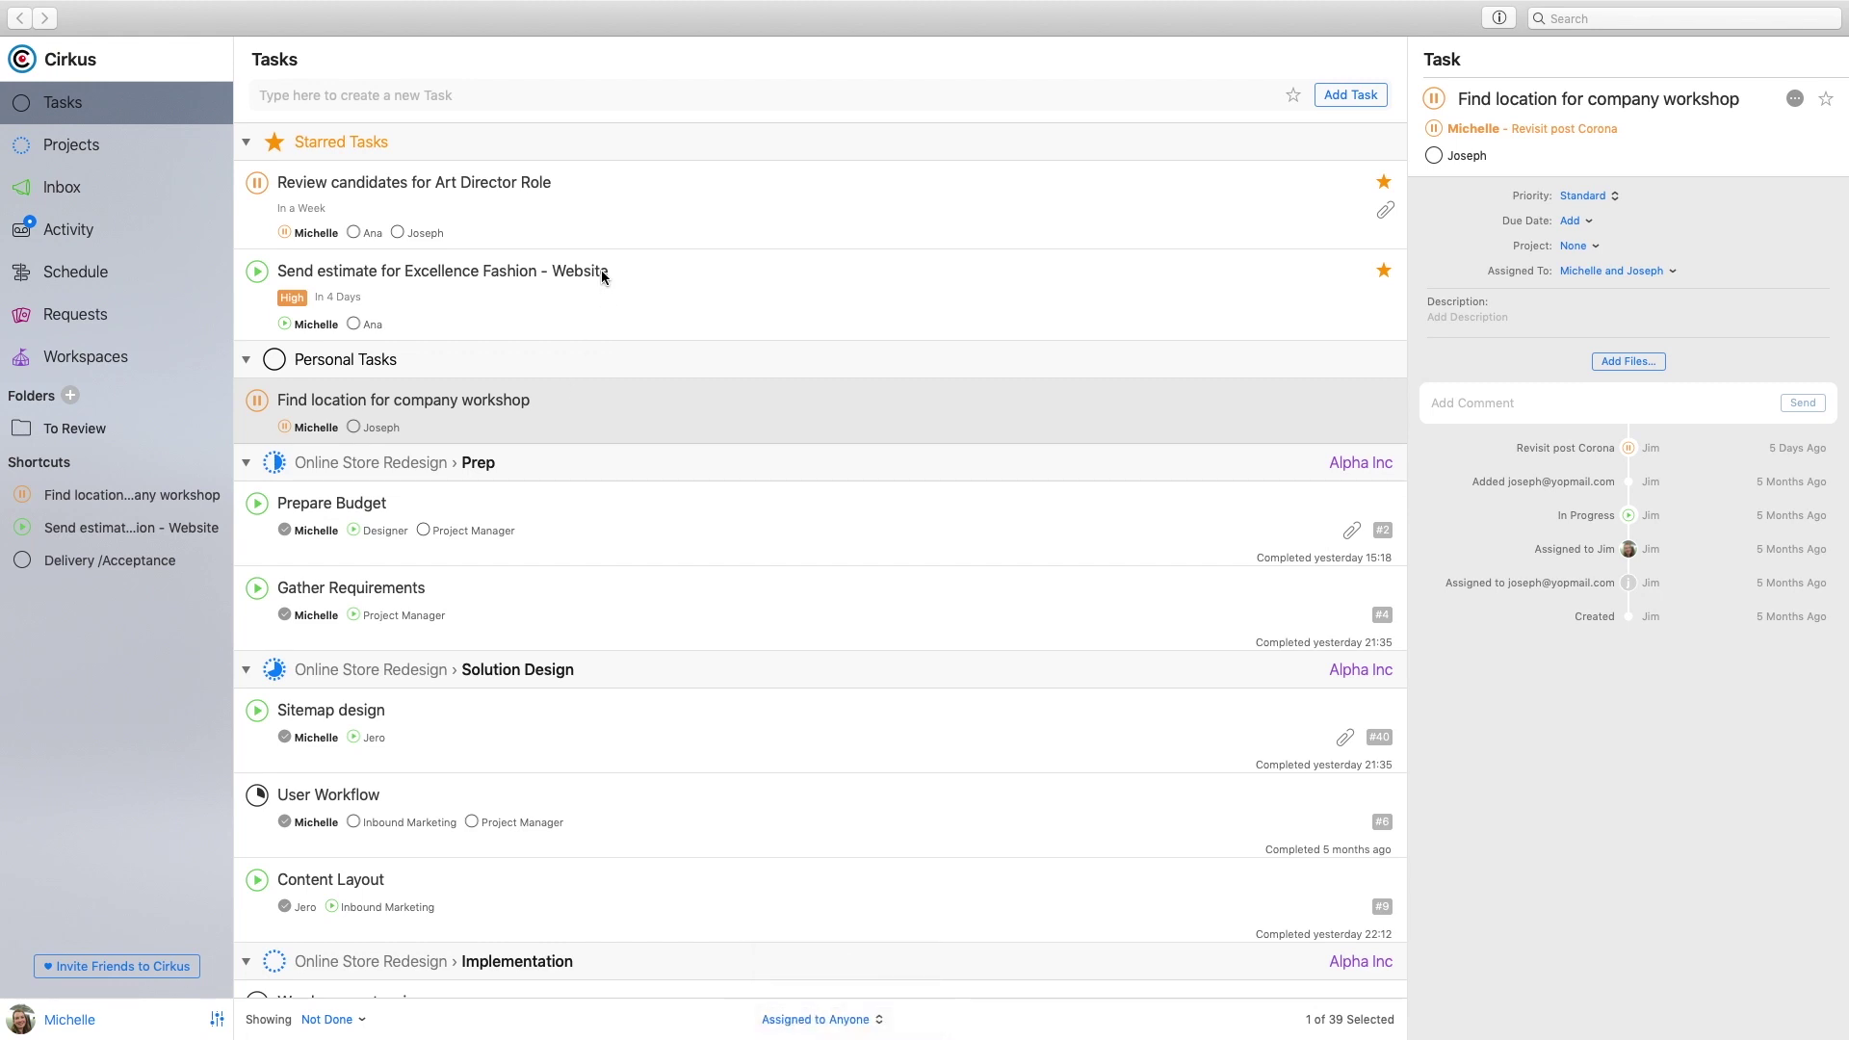
# - Add the "Sitemap design" task from the Solution Design subproject to the Shortcuts
pyautogui.click(625, 214)
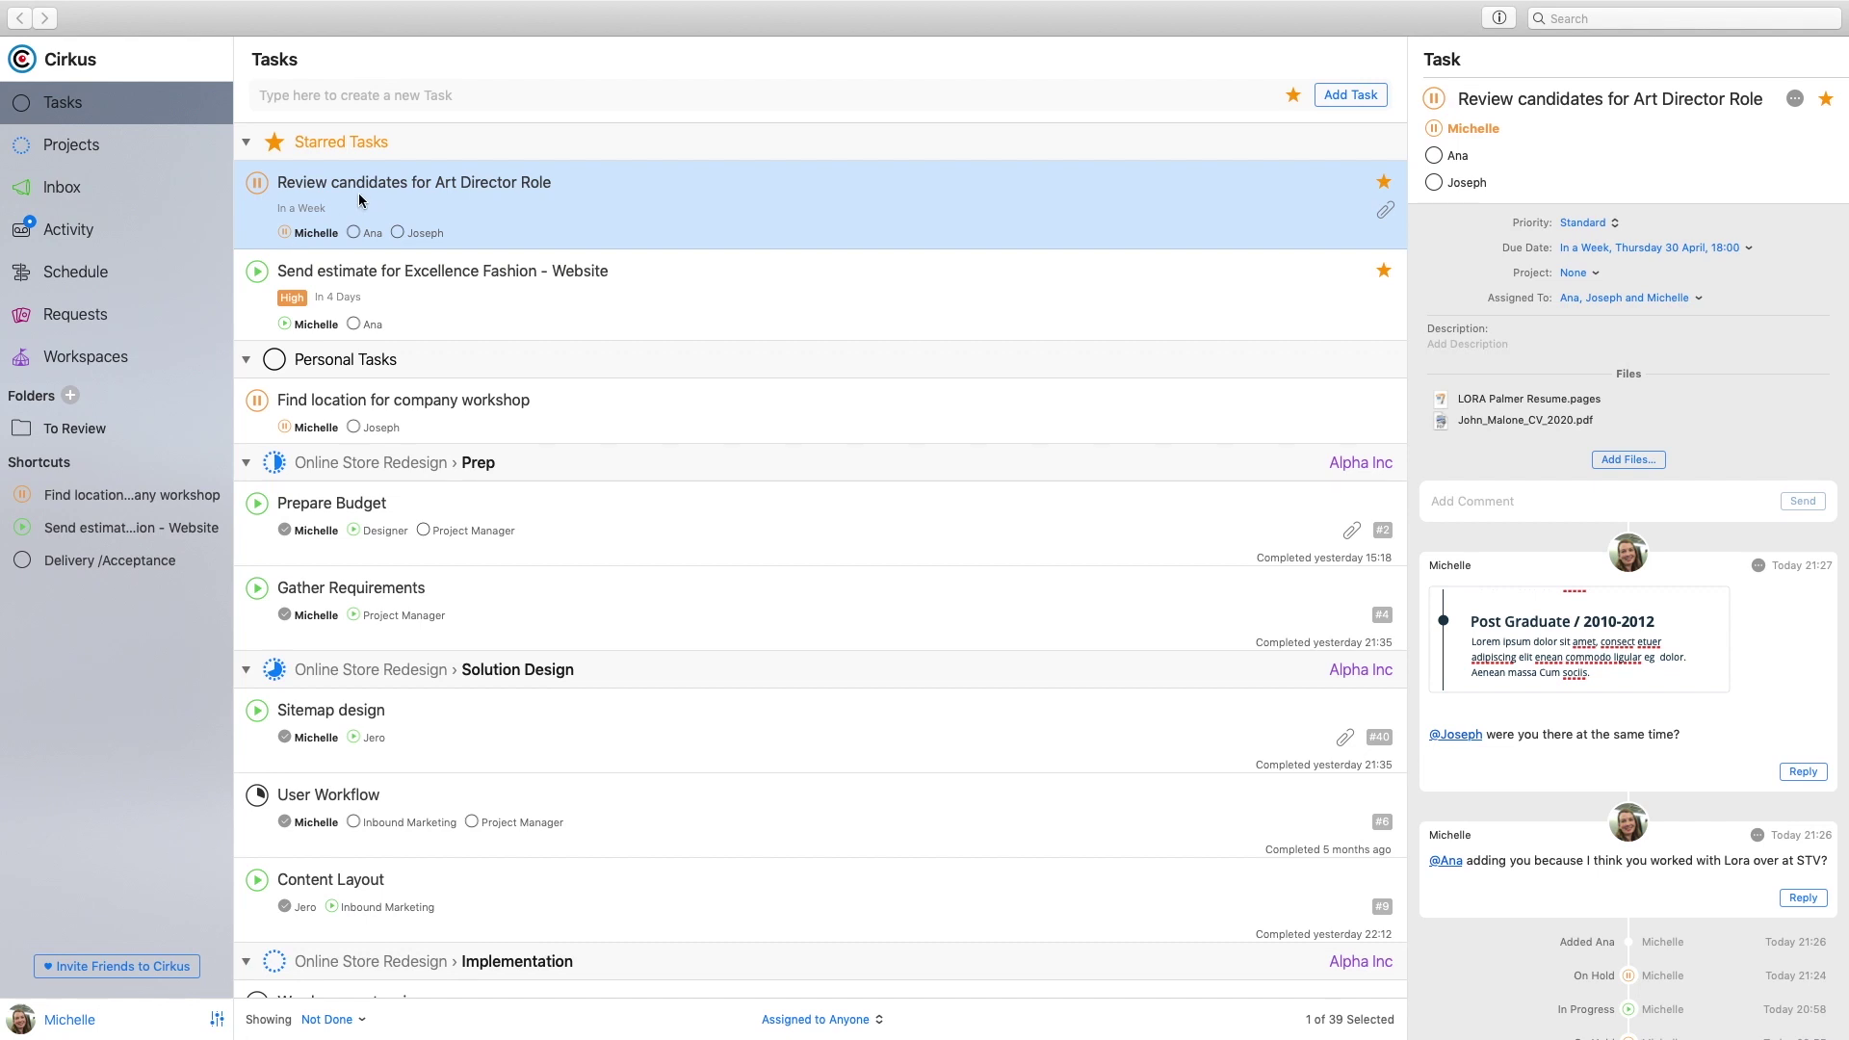
pyautogui.click(443, 743)
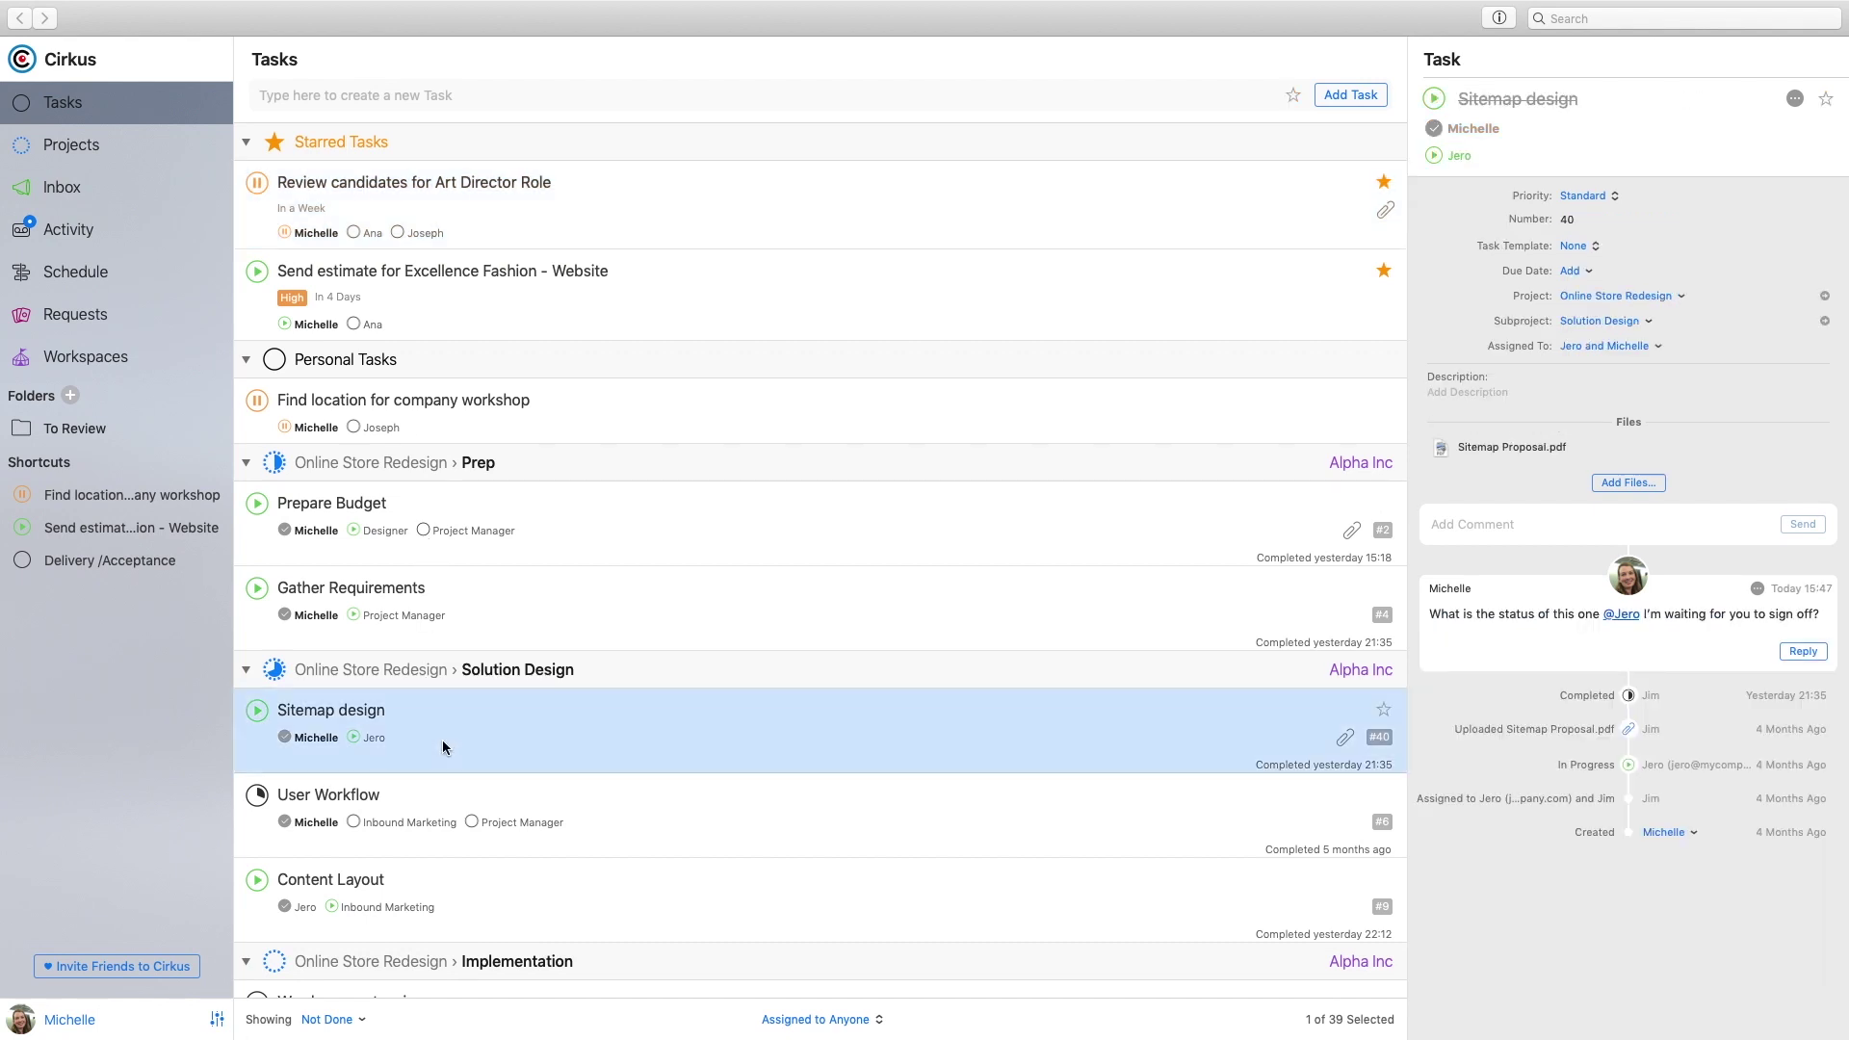
pyautogui.moveTo(442, 740); pyautogui.dragTo(158, 515)
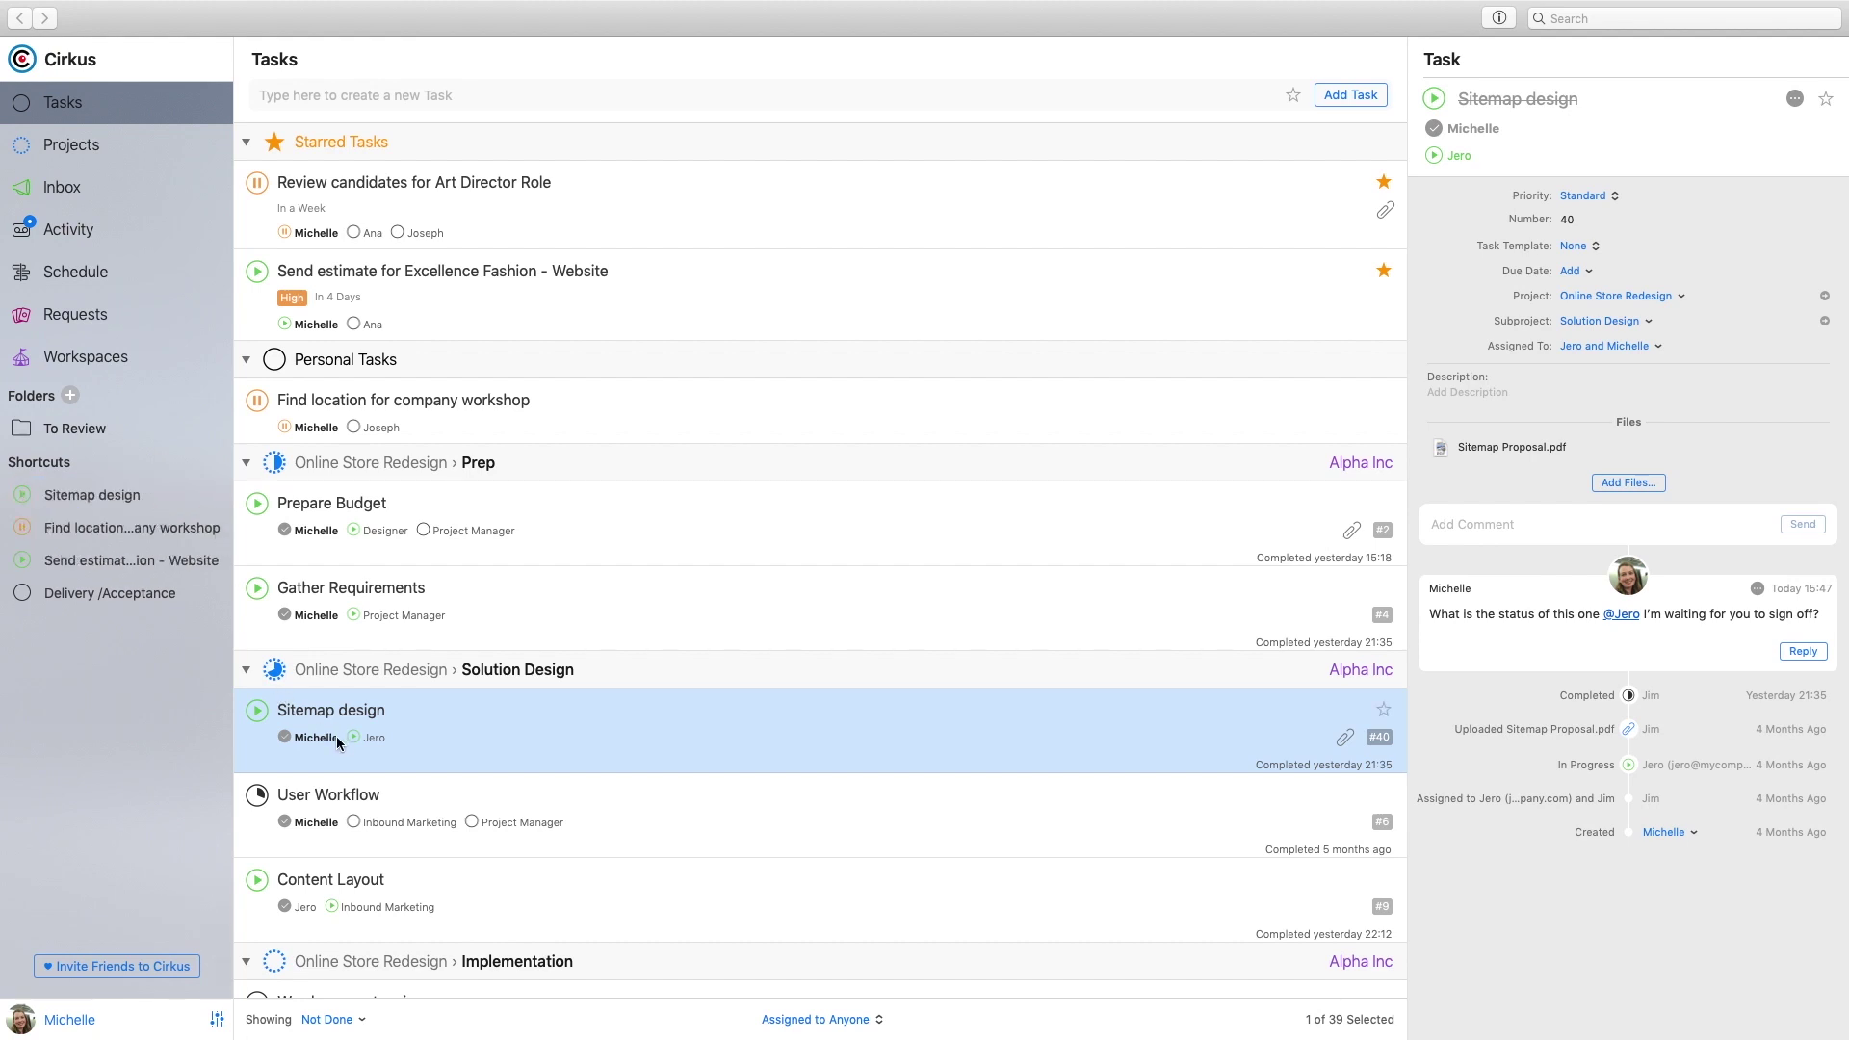
# - Add the "User Workflow" task to the To Review folder
pyautogui.moveTo(337, 737)
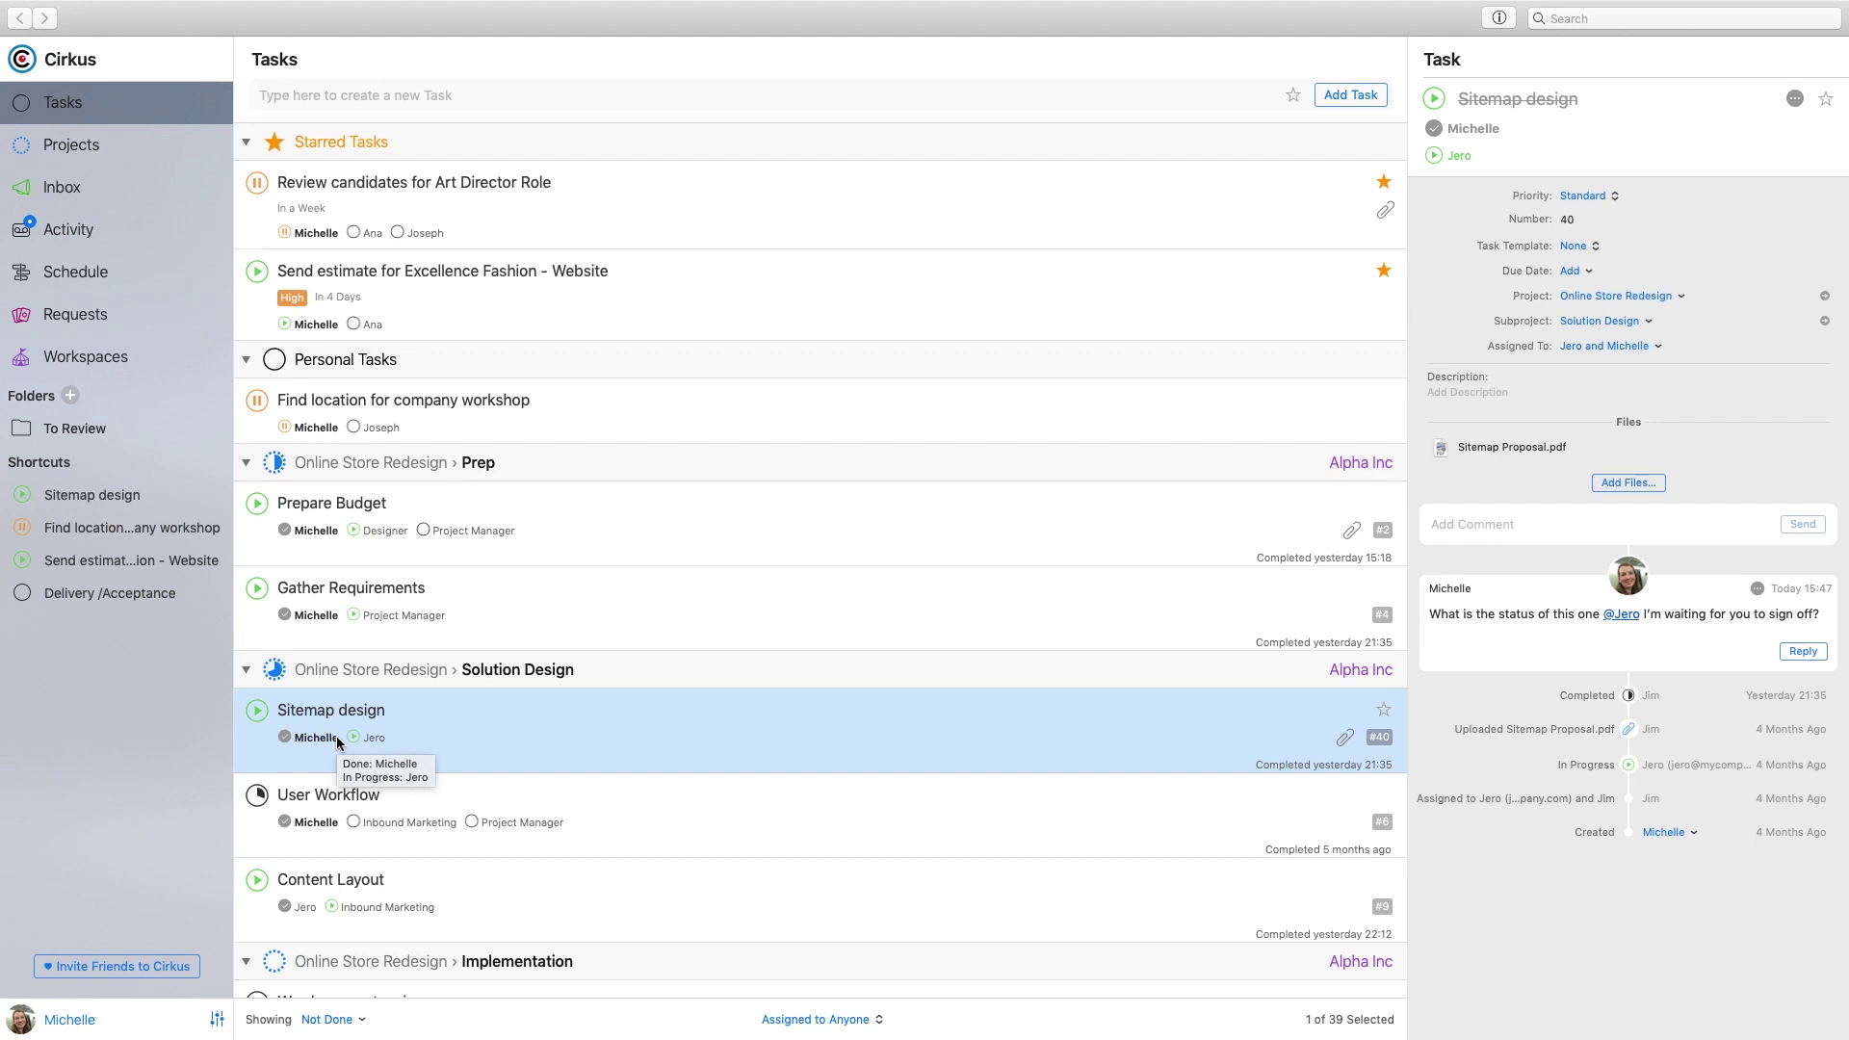
pyautogui.click(316, 822)
pyautogui.moveTo(316, 822); pyautogui.dragTo(94, 425)
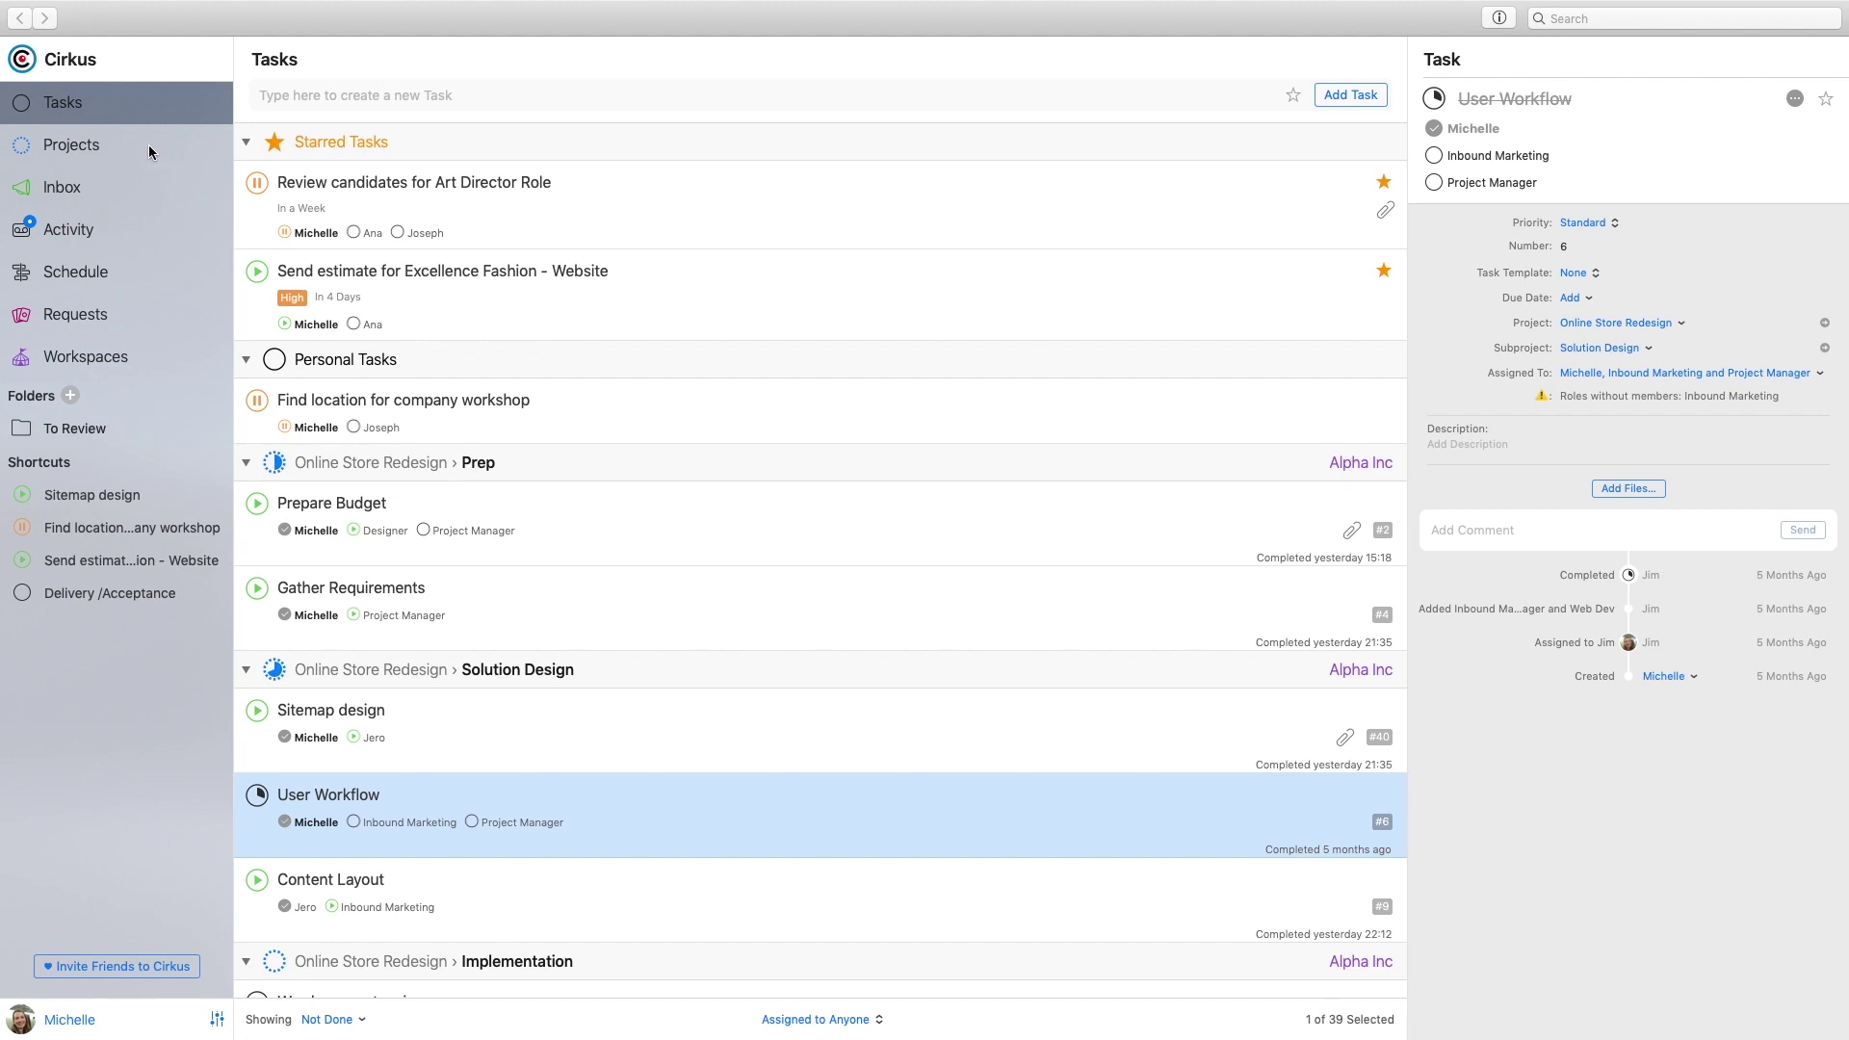
# - Show the projects as a schedule and inspect the details of Compression Requests 2020, Online Store Redesign and Mobile Dreams Spot
pyautogui.click(115, 144)
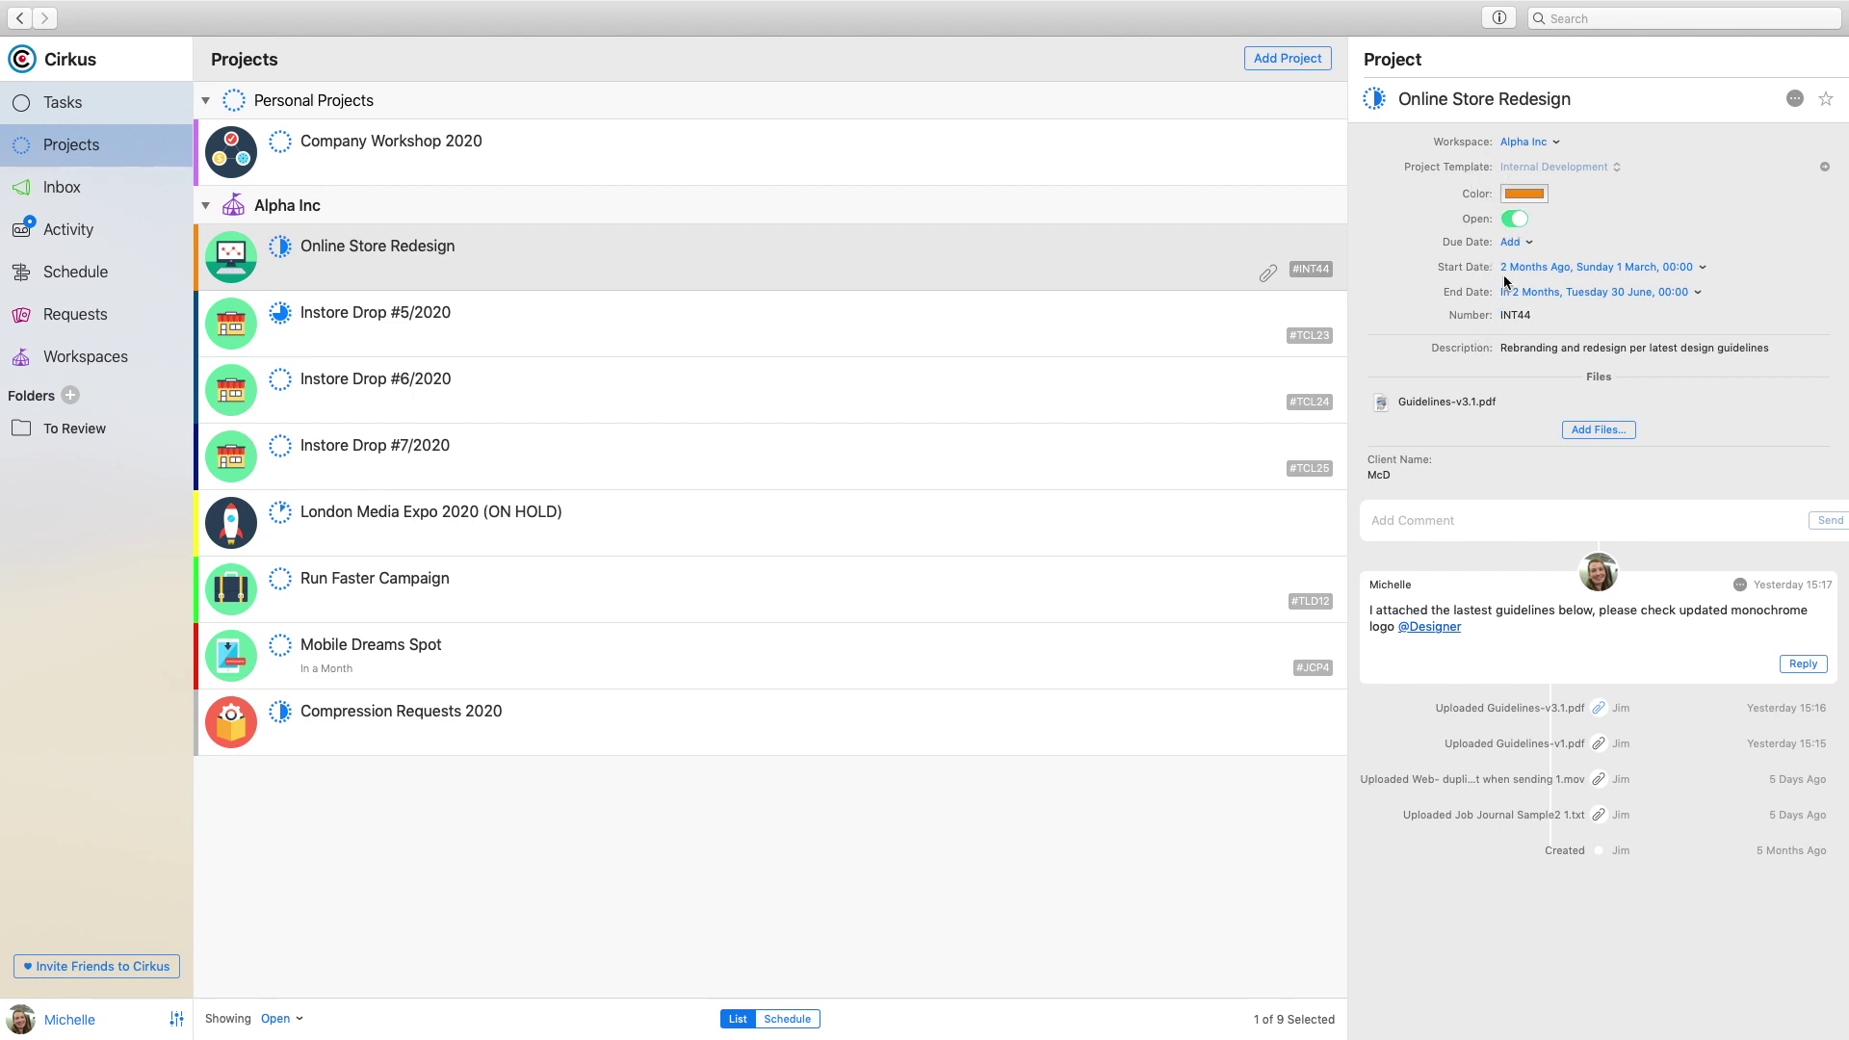
pyautogui.moveTo(1411, 401)
pyautogui.click(781, 1020)
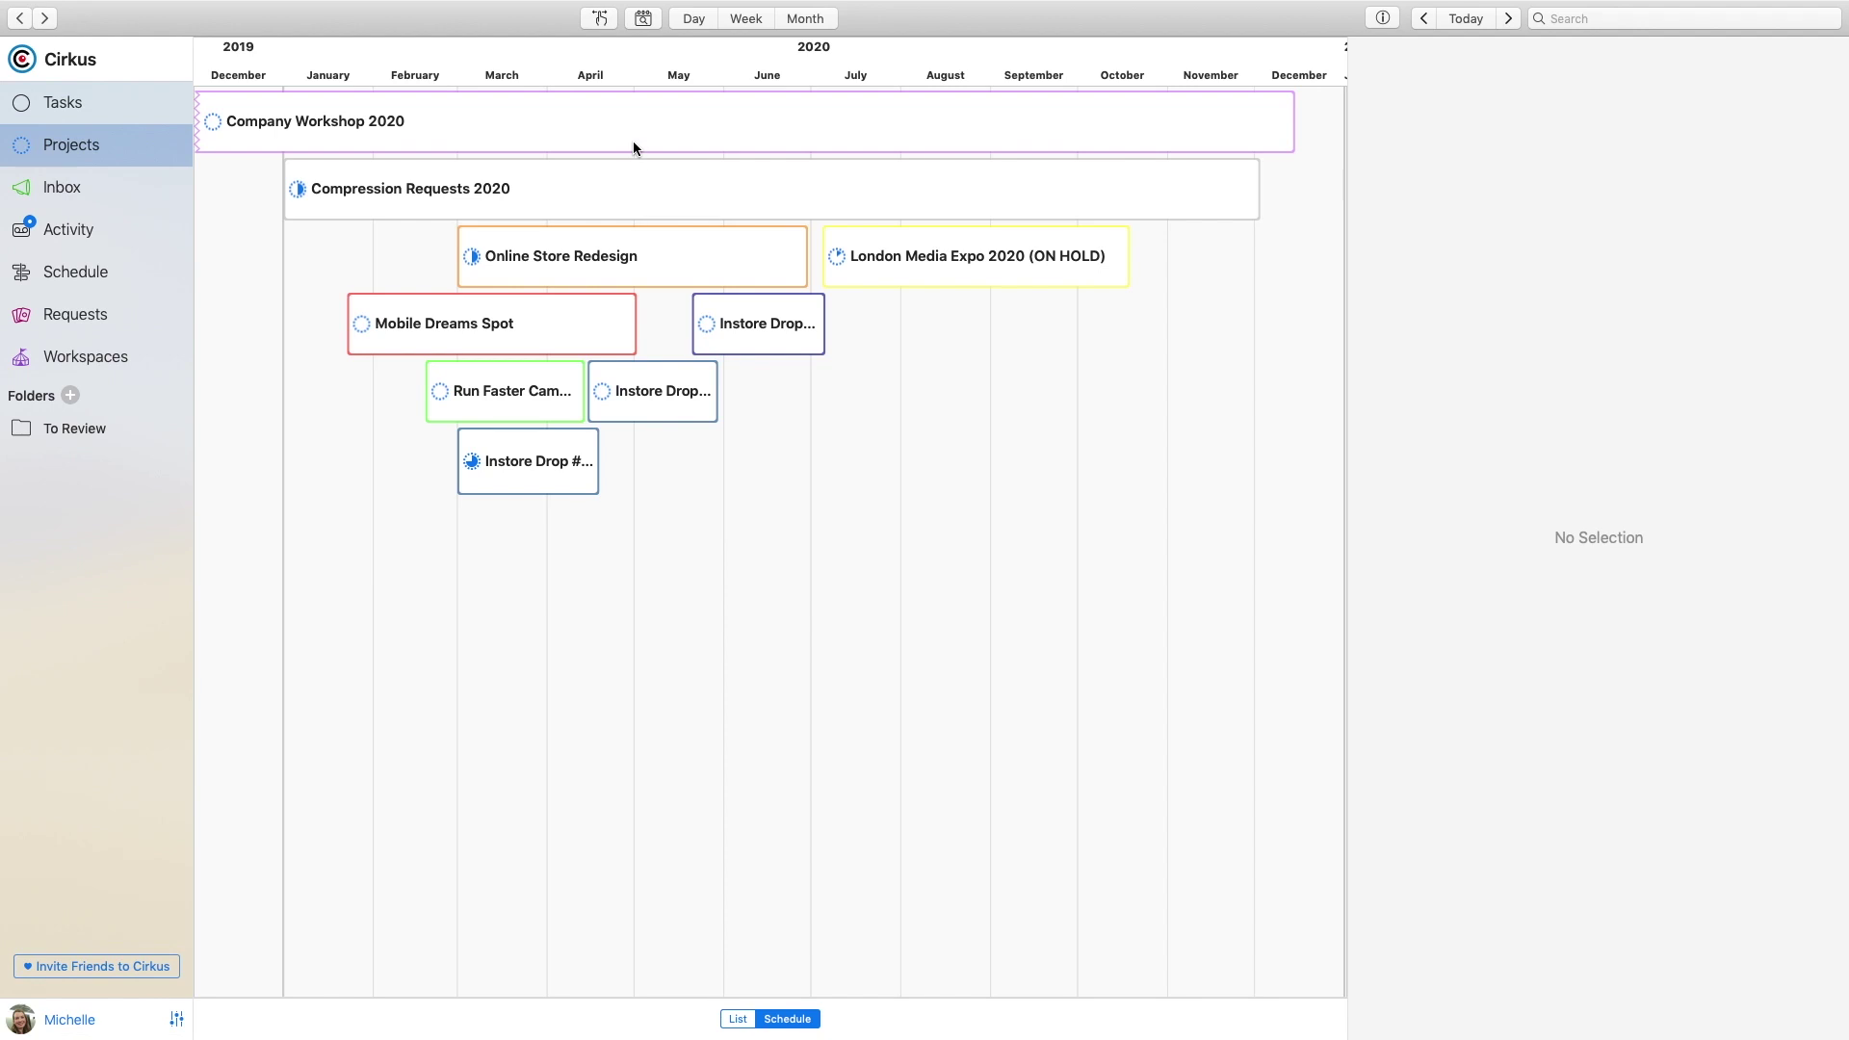
pyautogui.click(564, 187)
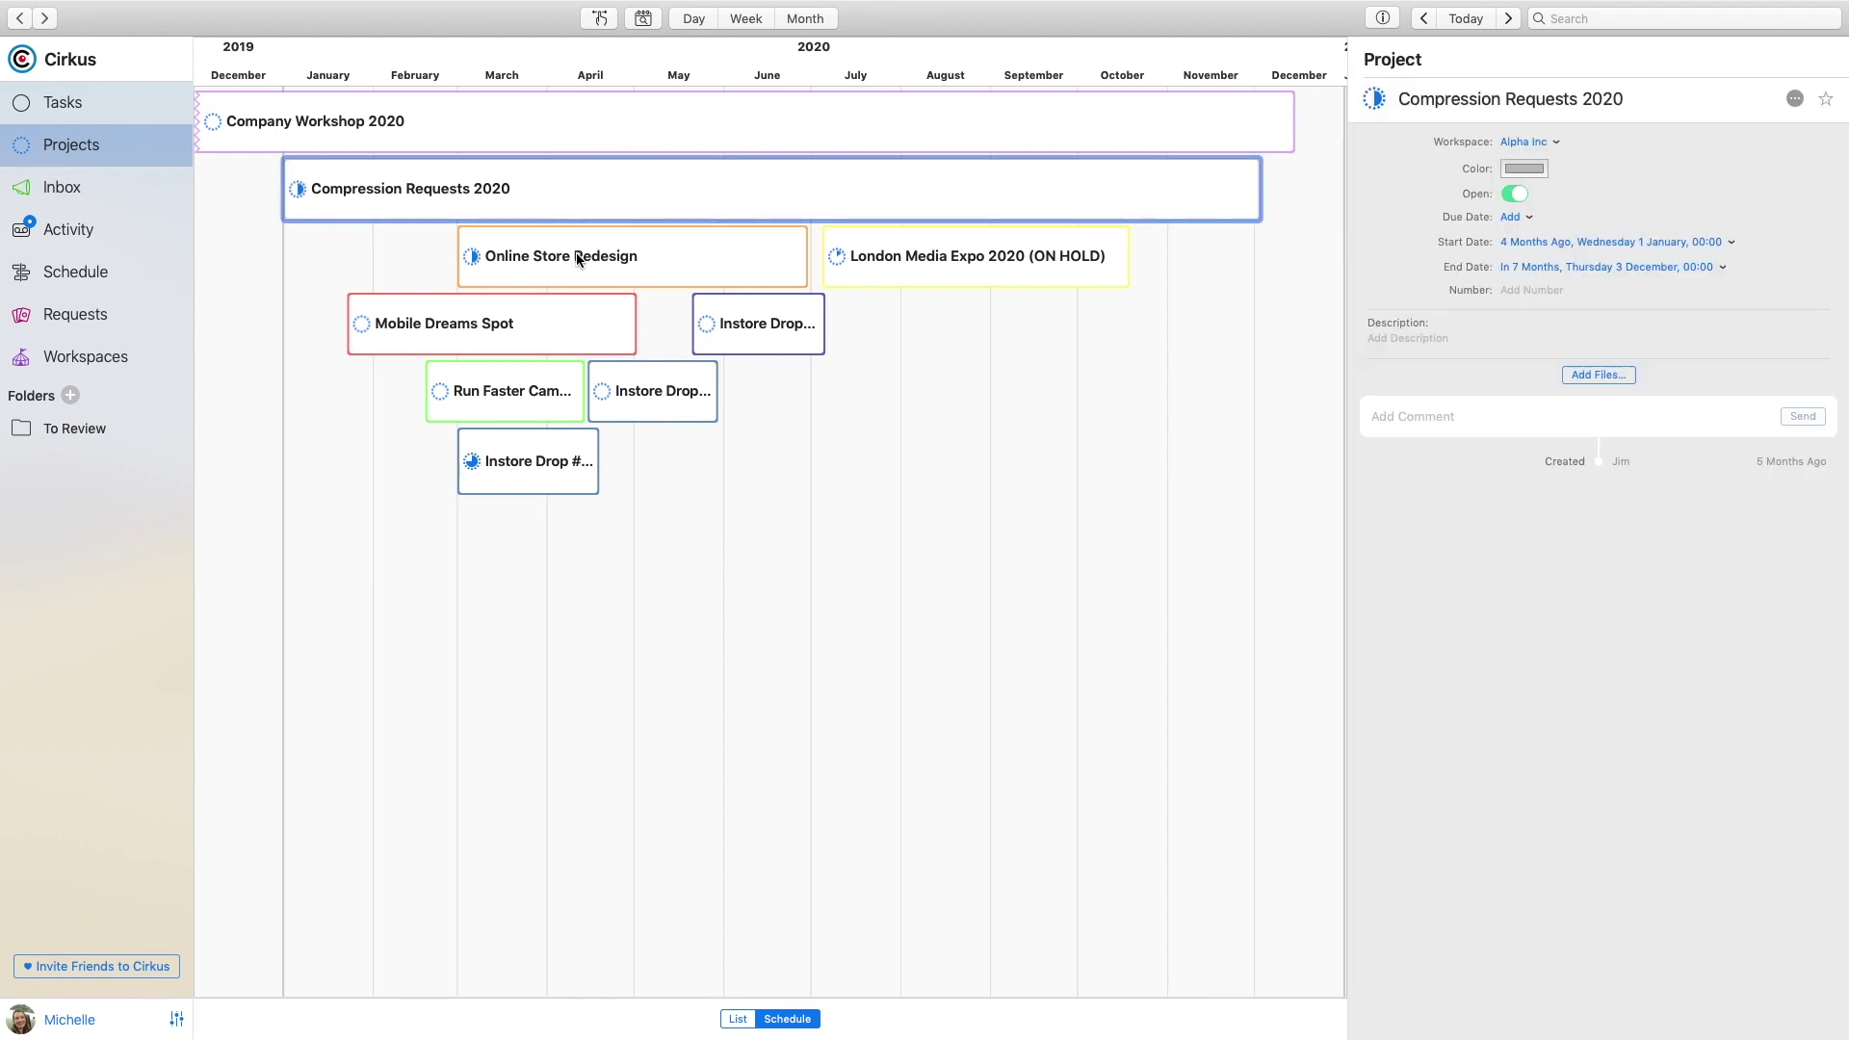
pyautogui.click(579, 260)
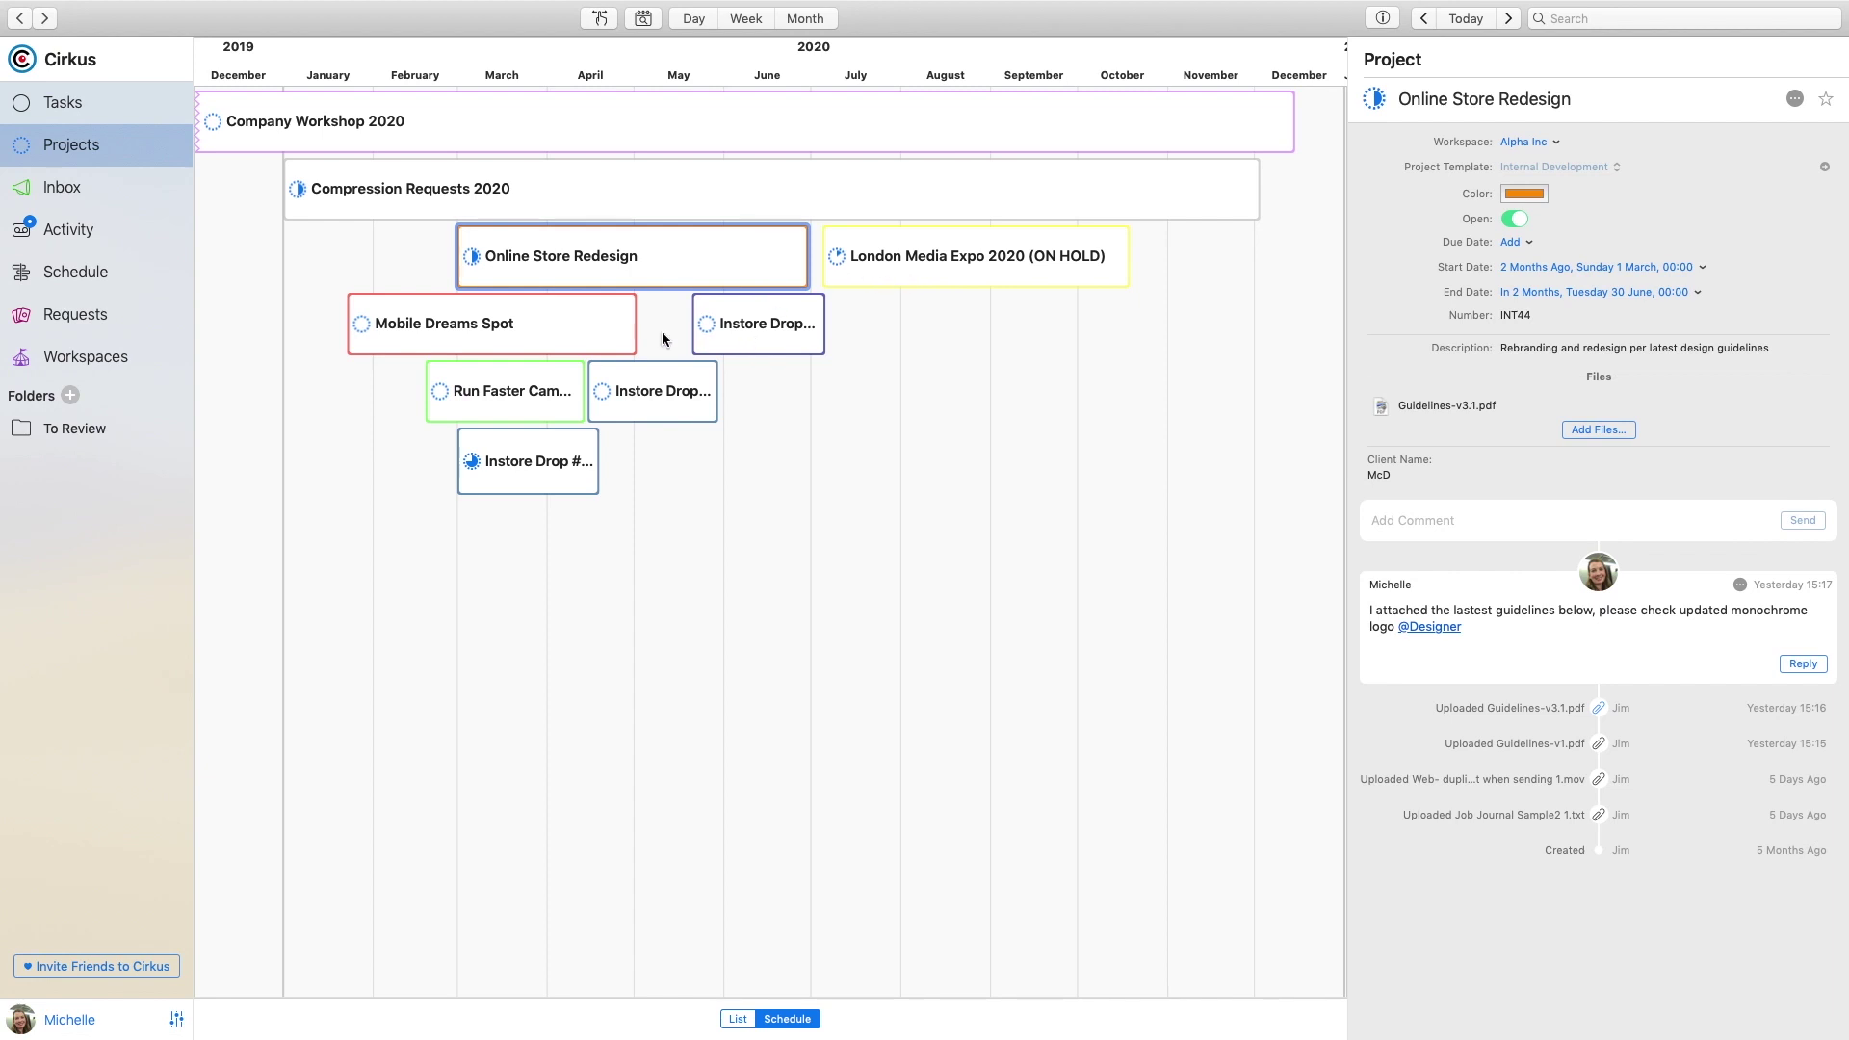
pyautogui.click(579, 331)
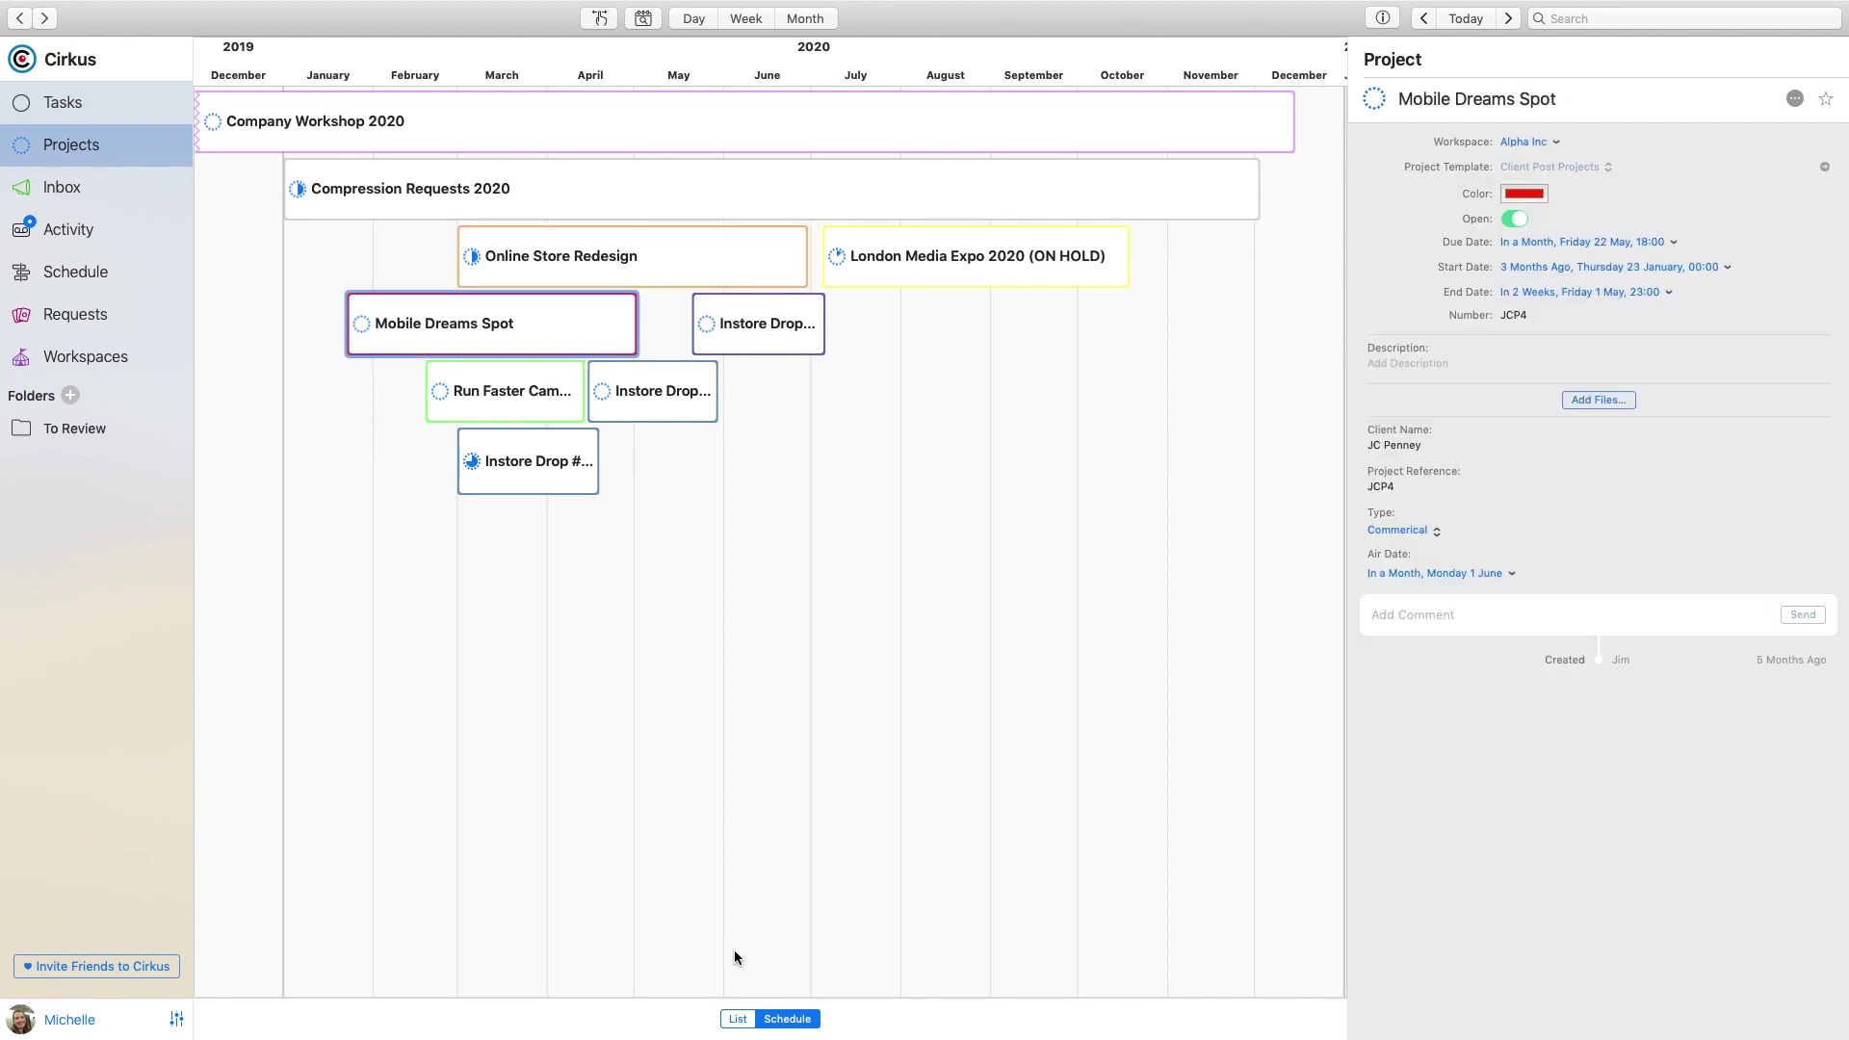
pyautogui.click(592, 242)
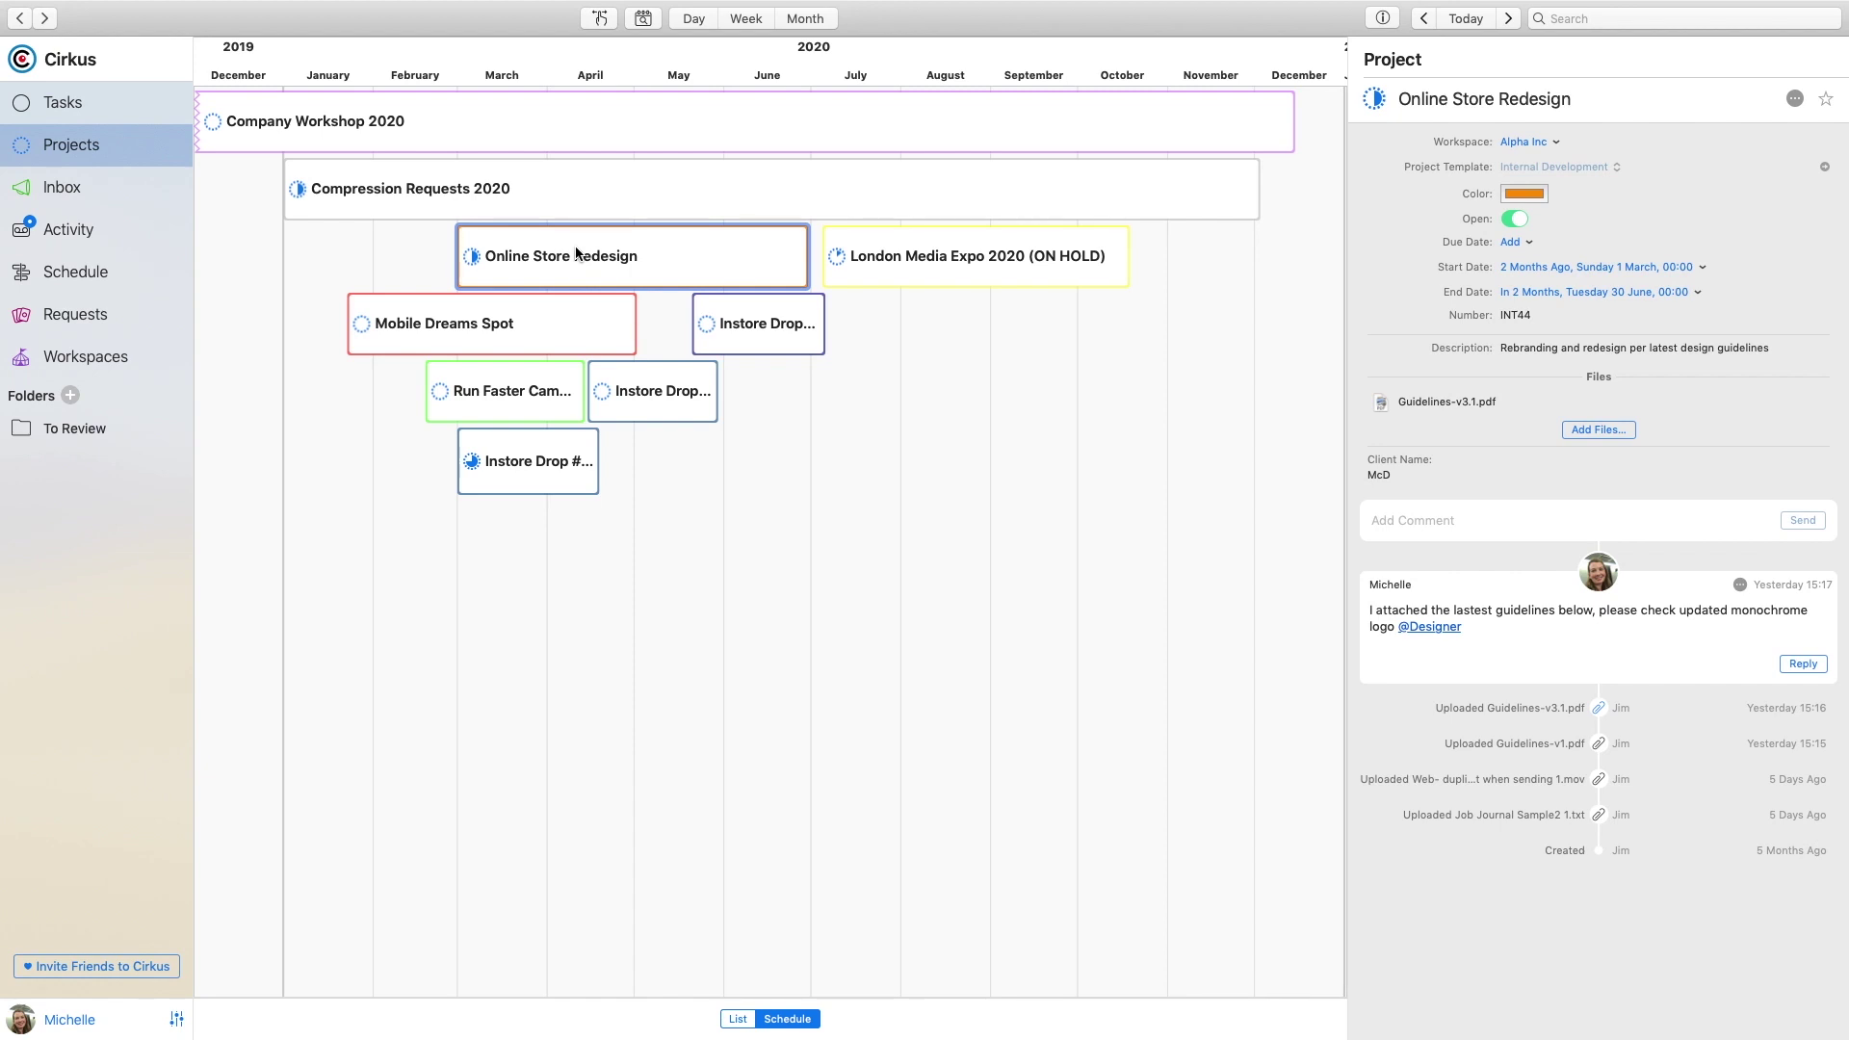
# - Open the Online Store Redesign project and review its info, comments, Guidelines-v3.1.pdf file, members, roles and subprojects
pyautogui.doubleClick(577, 254)
pyautogui.click(569, 172)
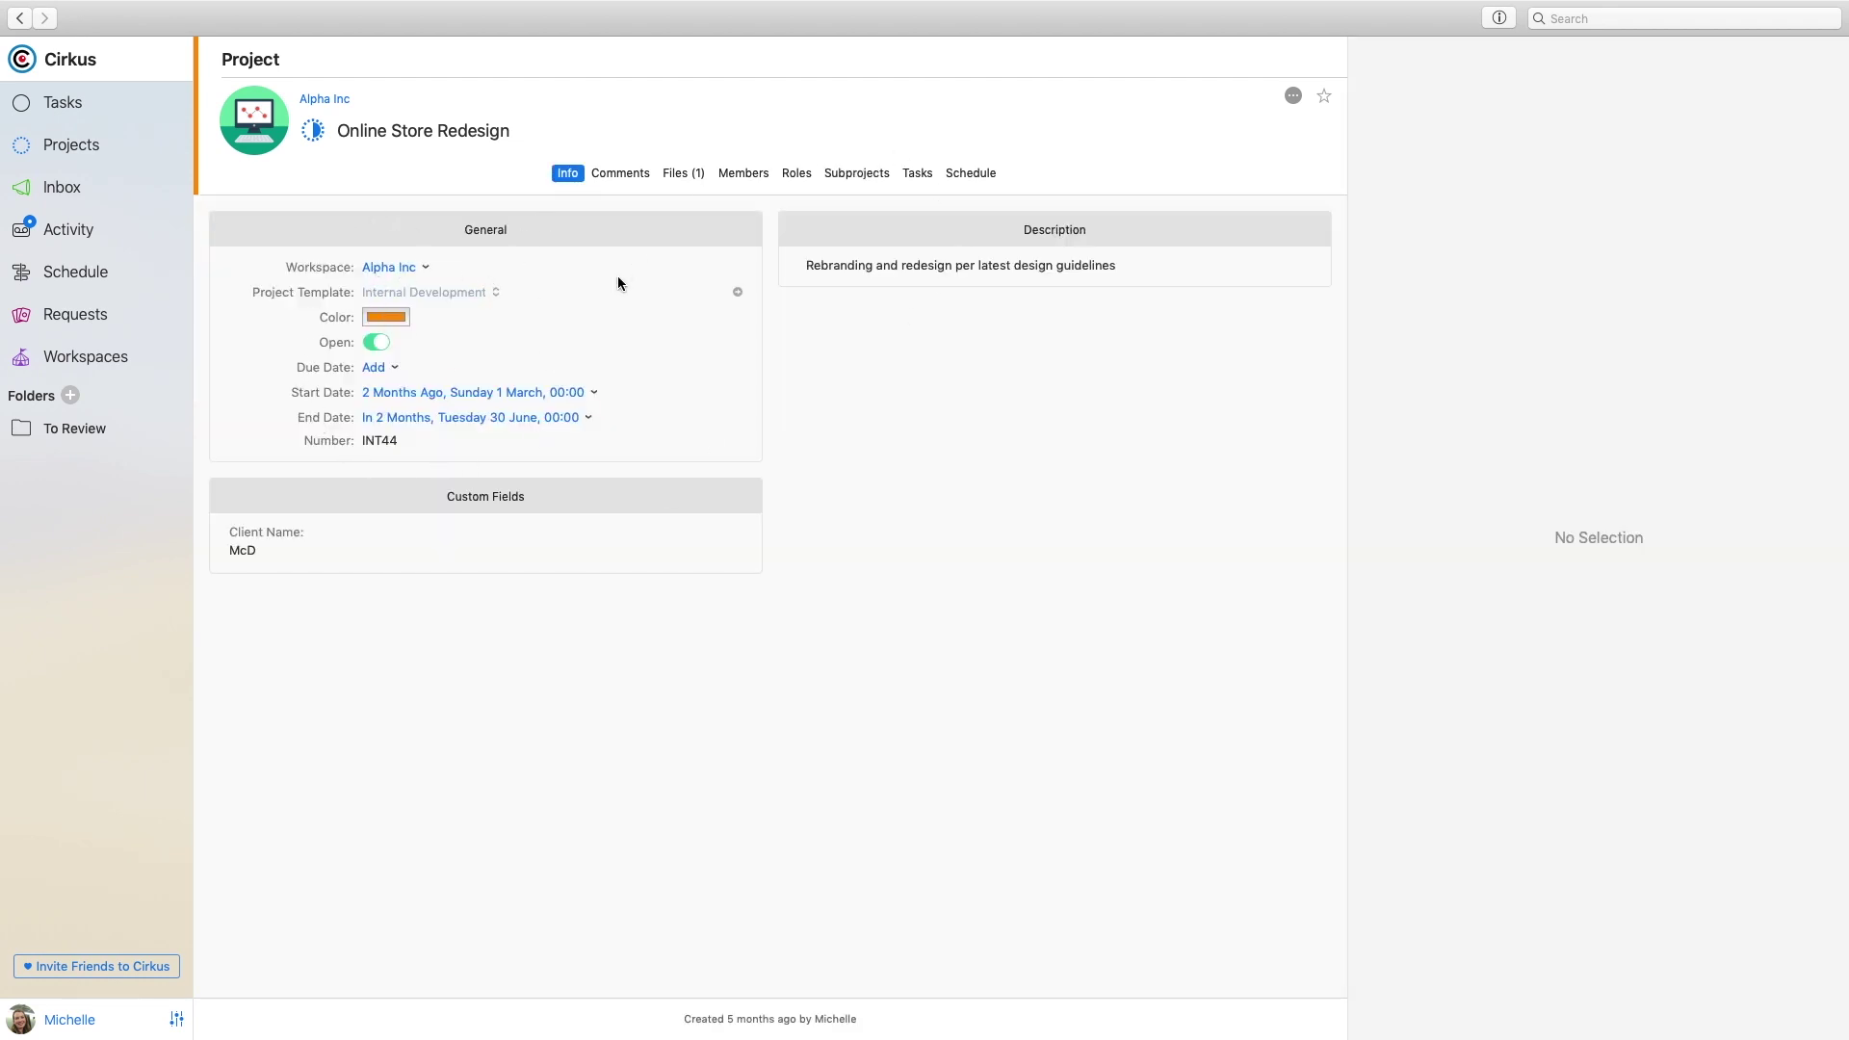
pyautogui.click(616, 174)
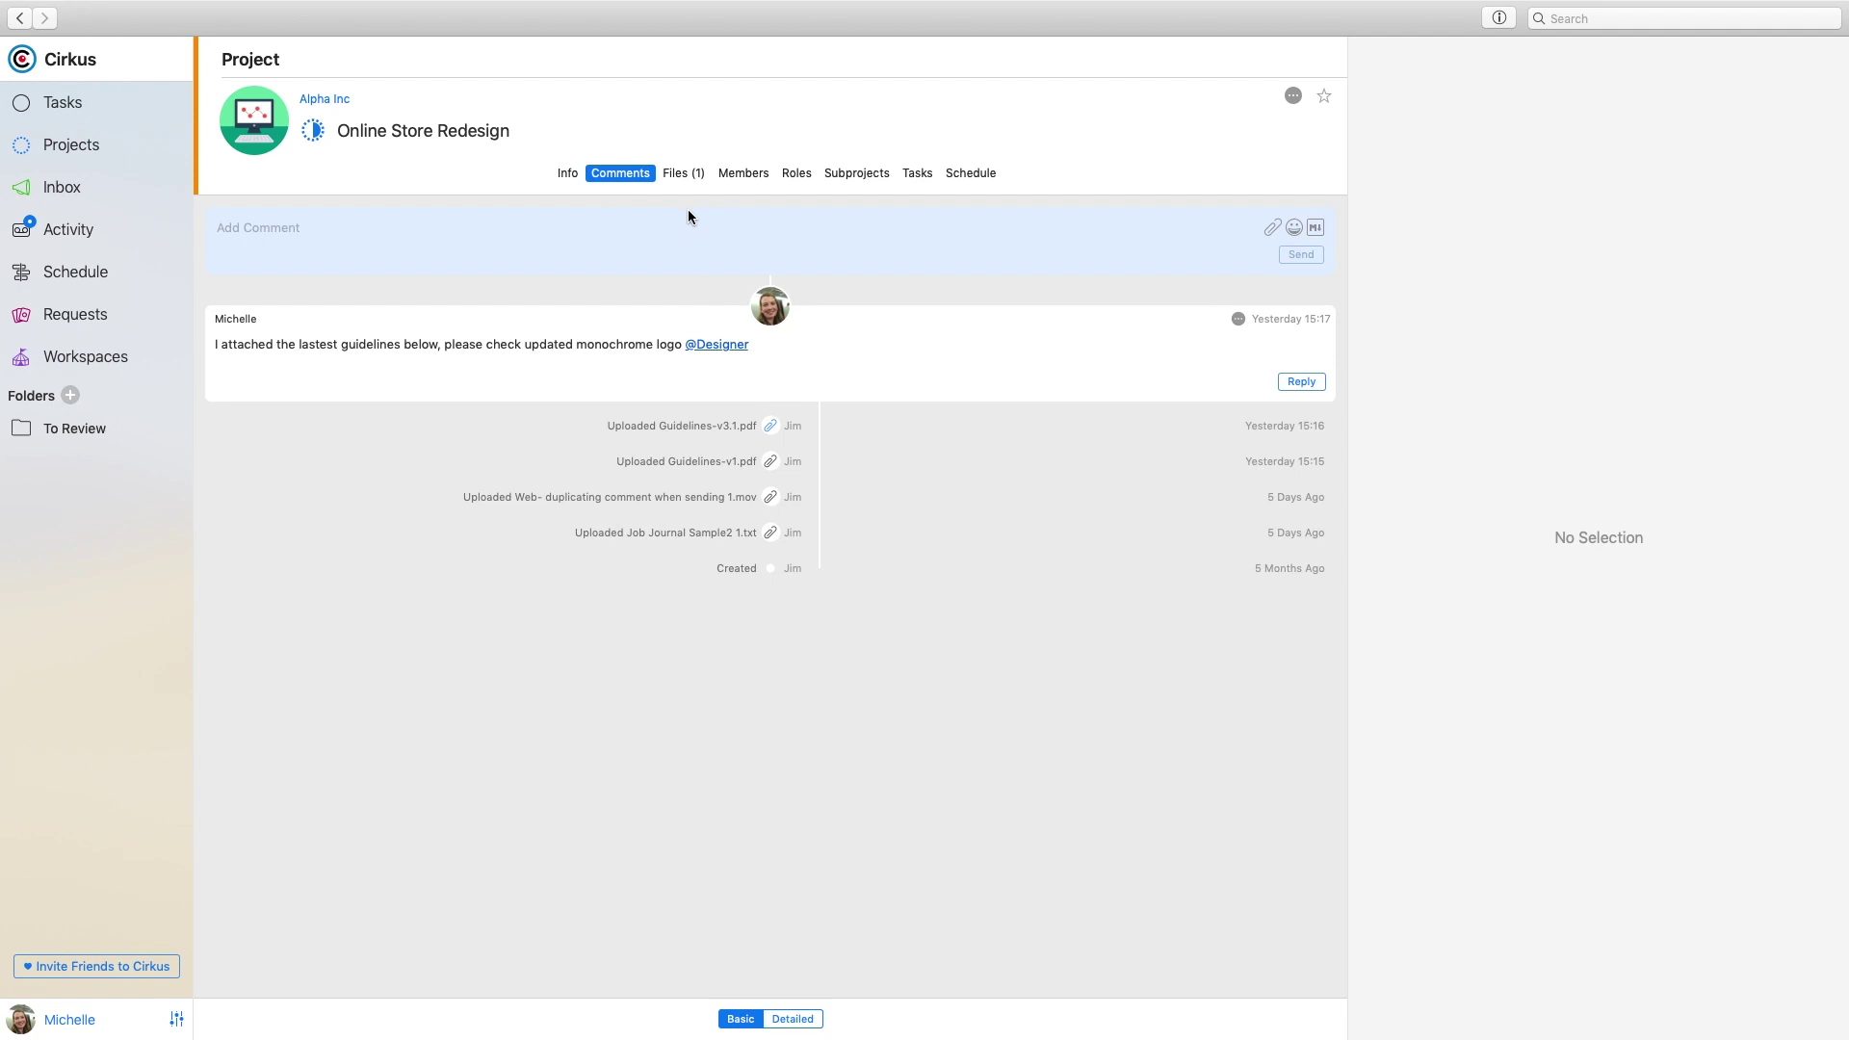
pyautogui.click(685, 175)
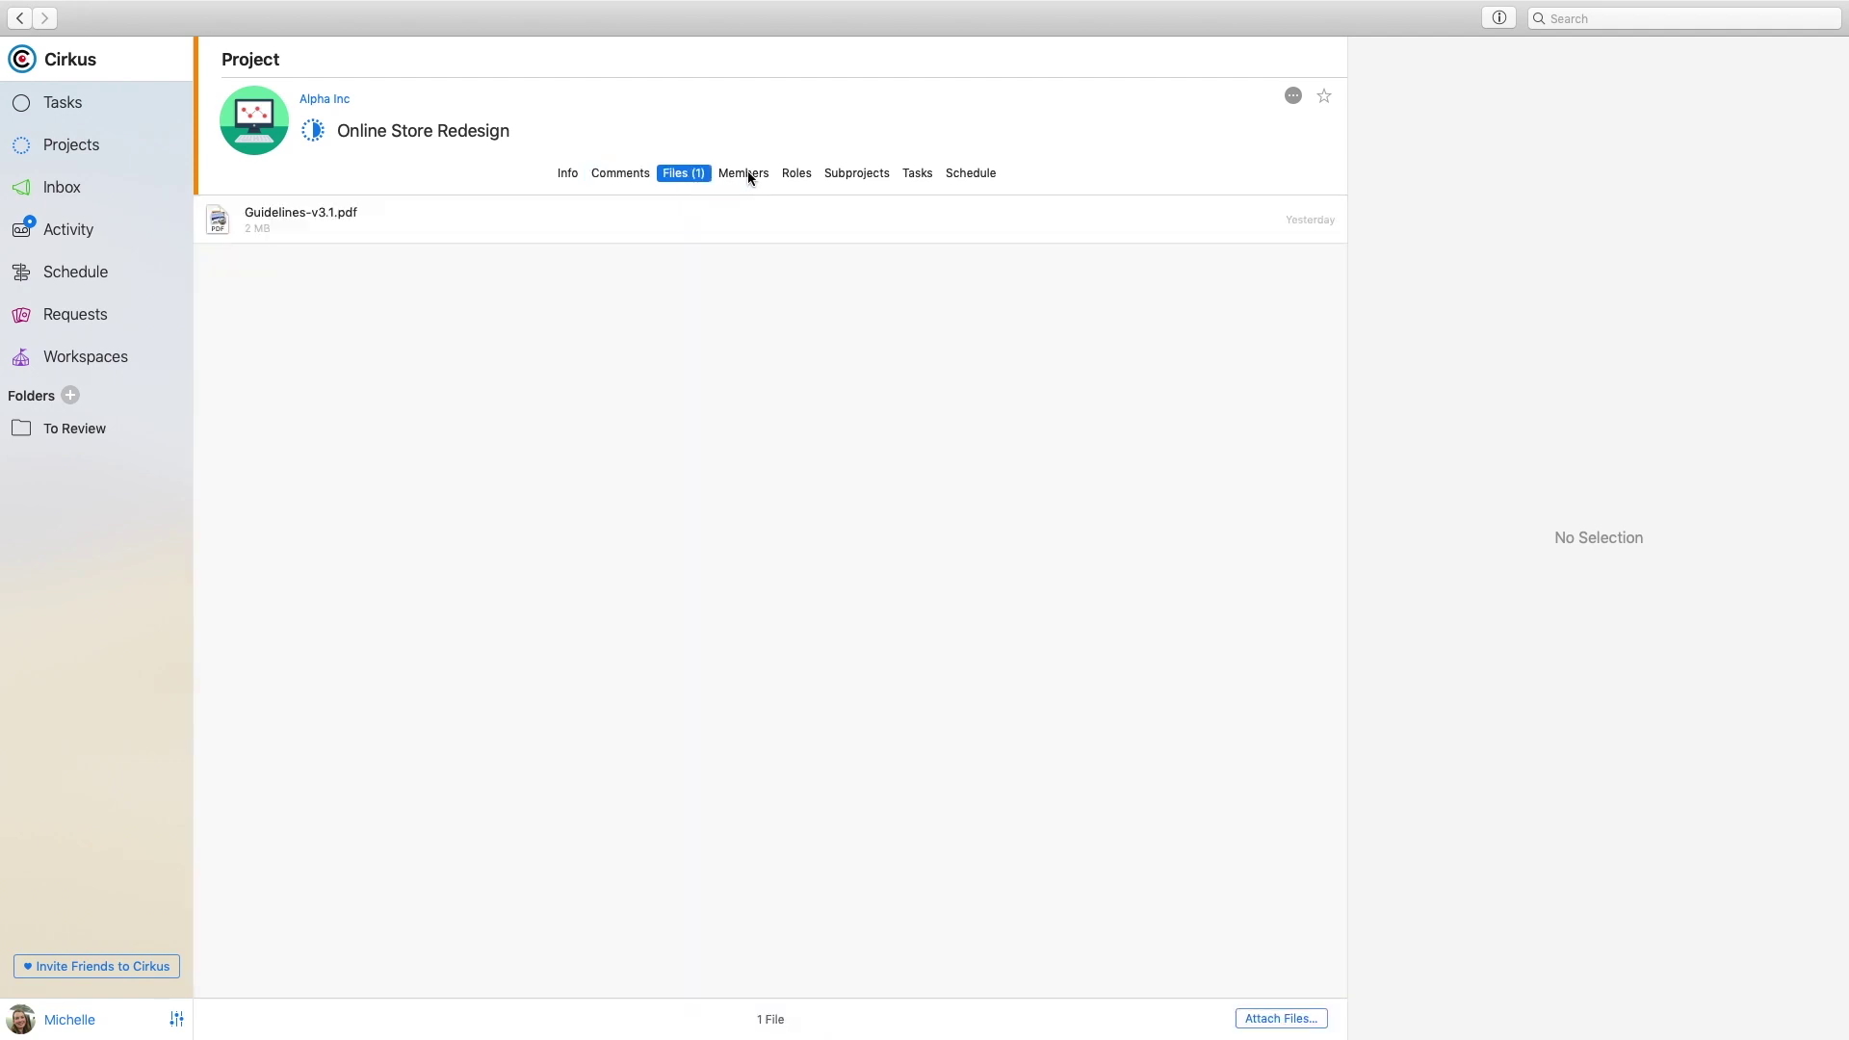
pyautogui.click(708, 221)
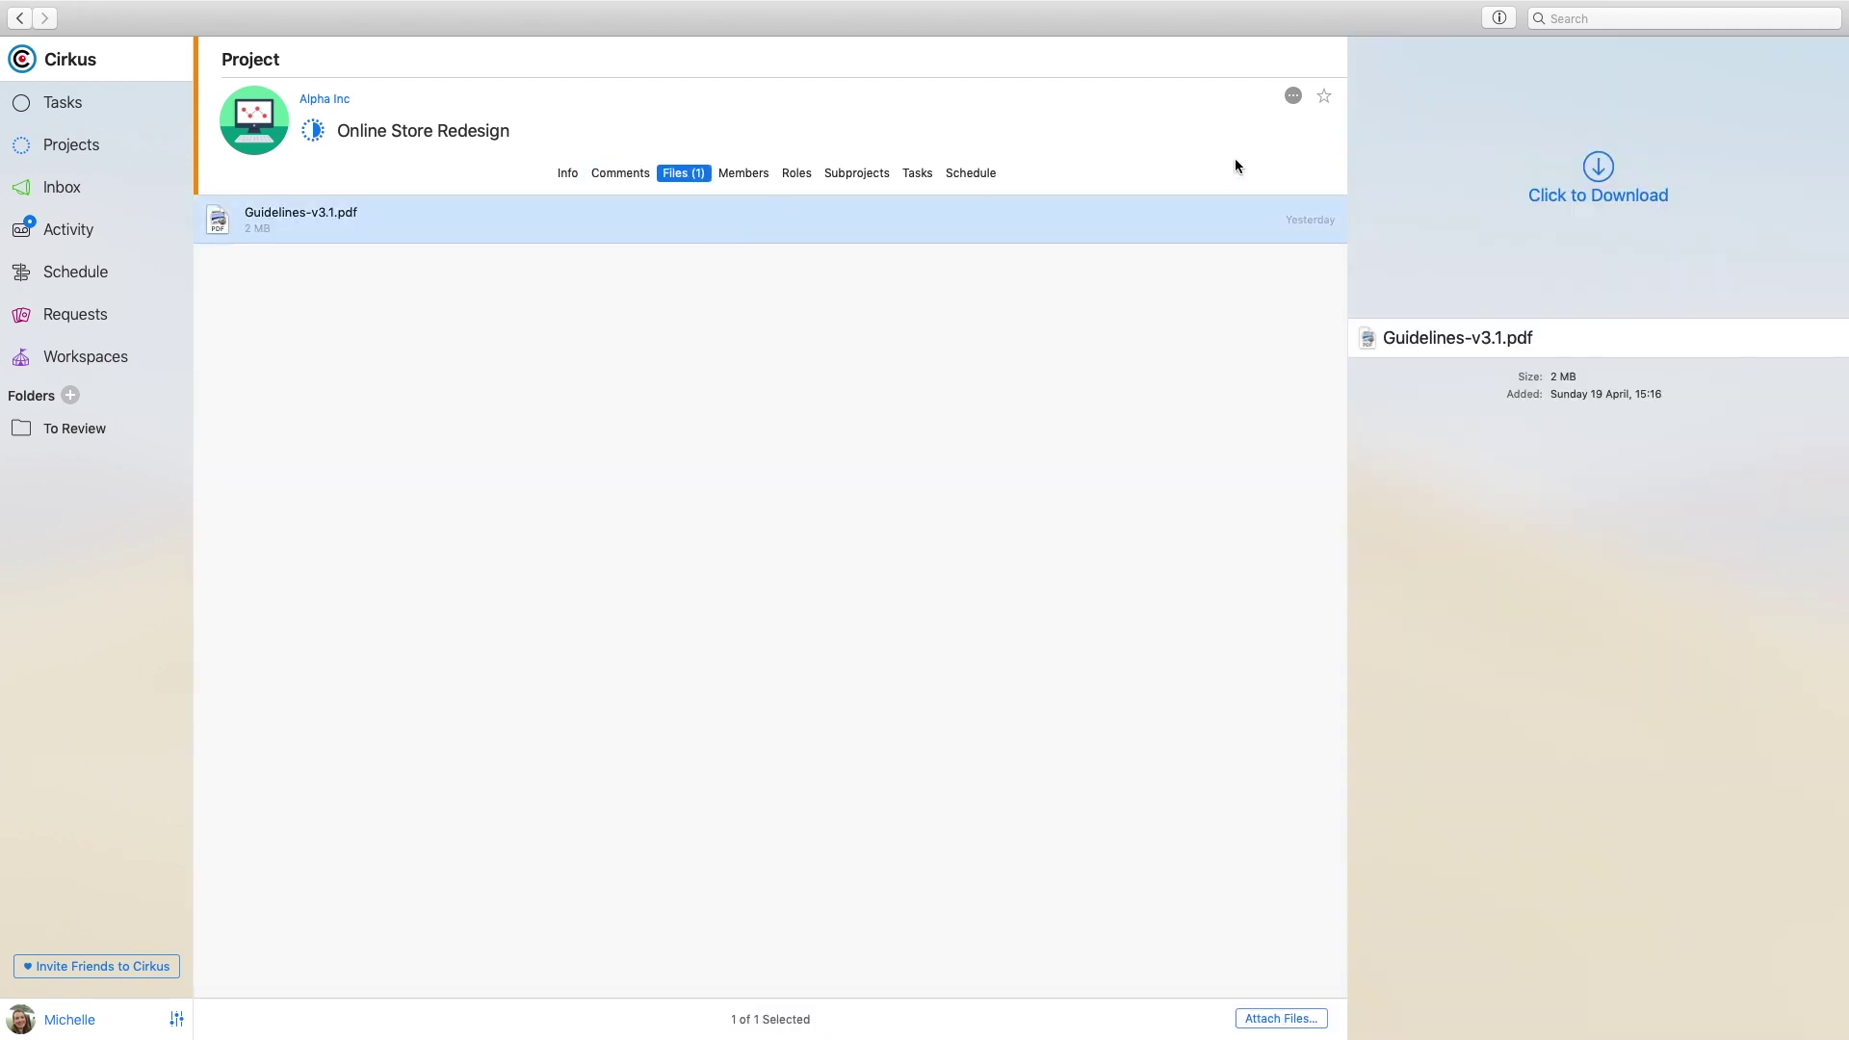
pyautogui.click(749, 173)
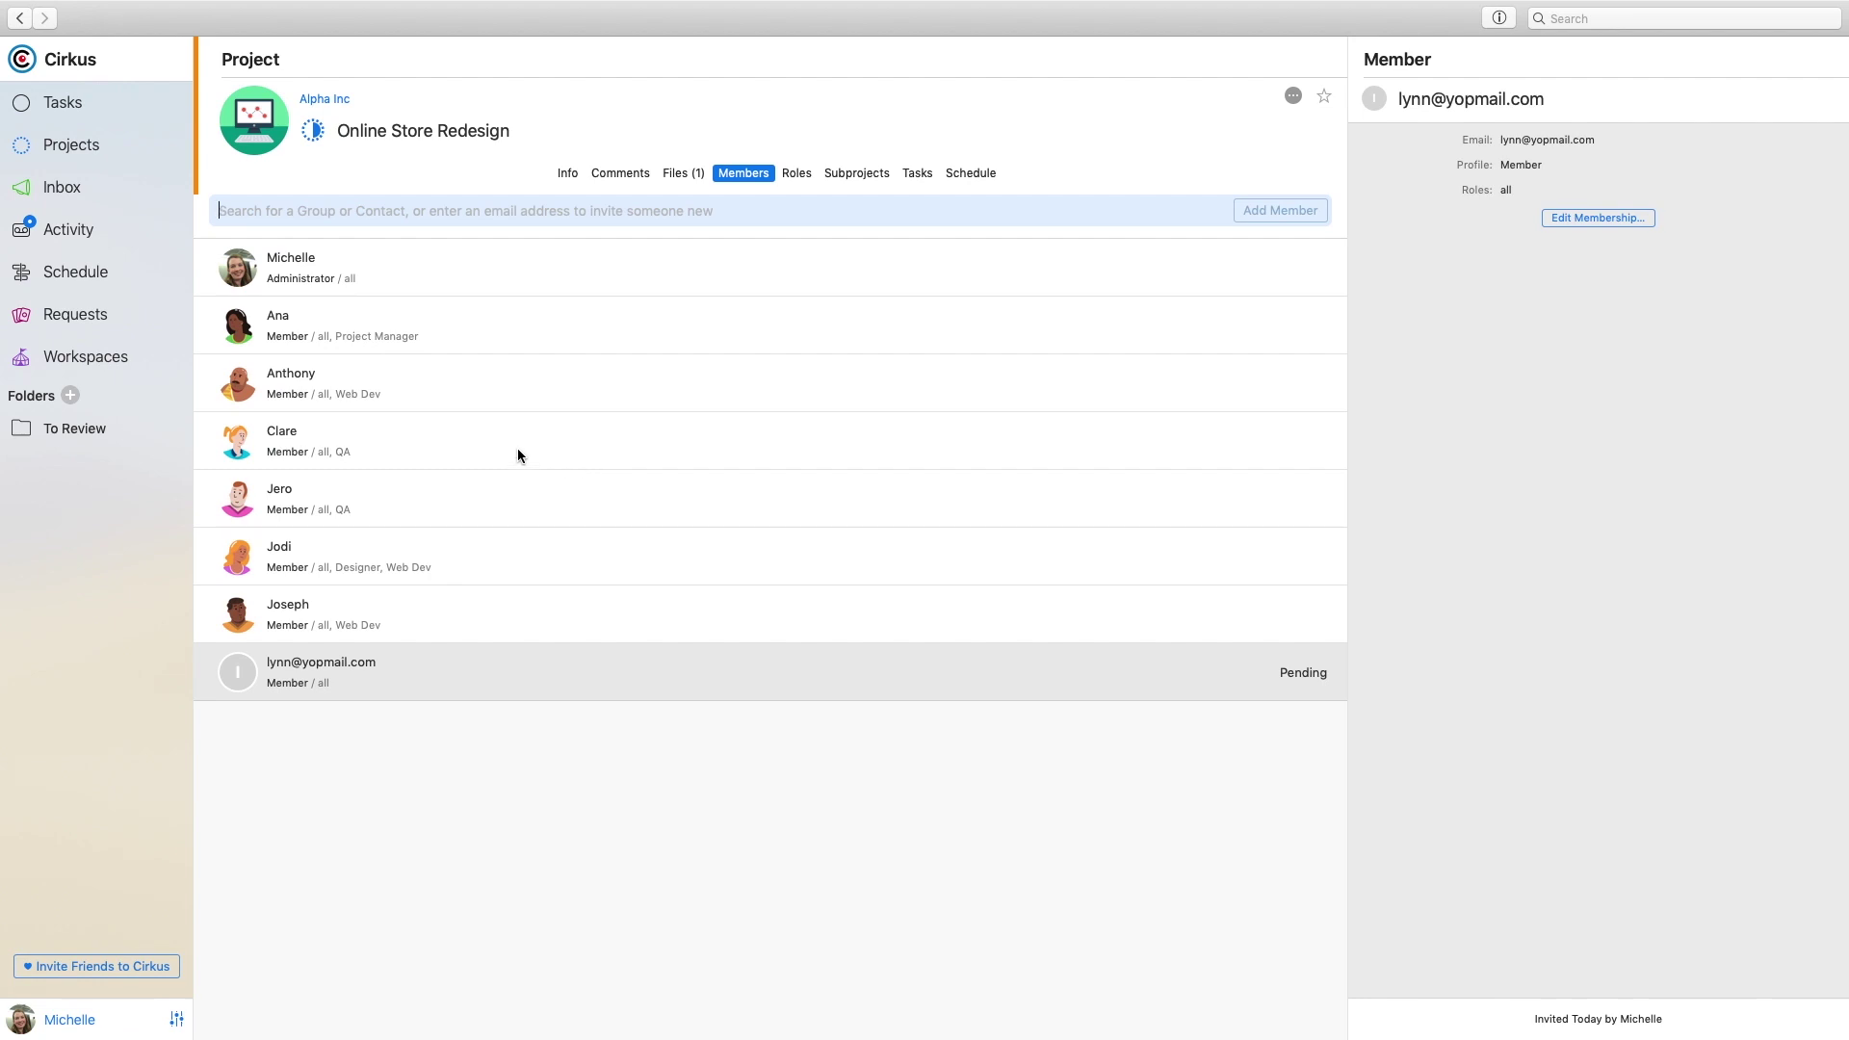
pyautogui.click(796, 173)
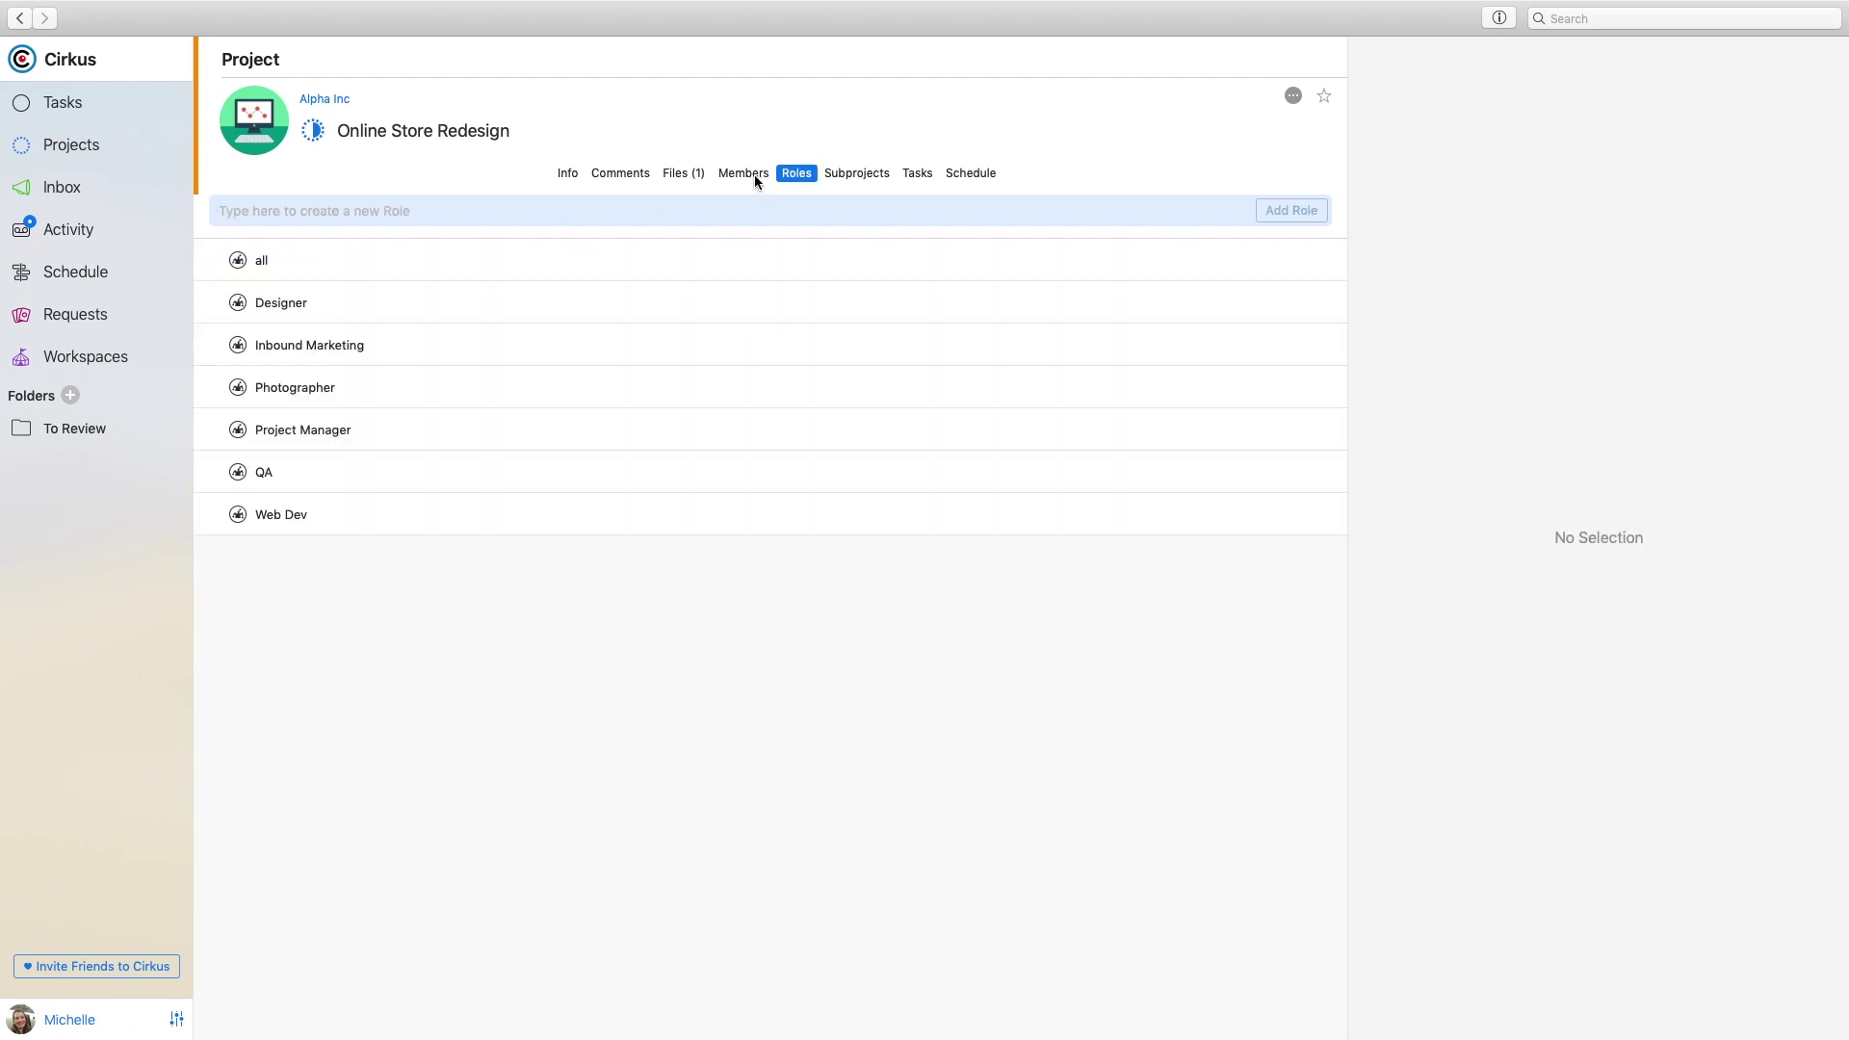
pyautogui.click(823, 269)
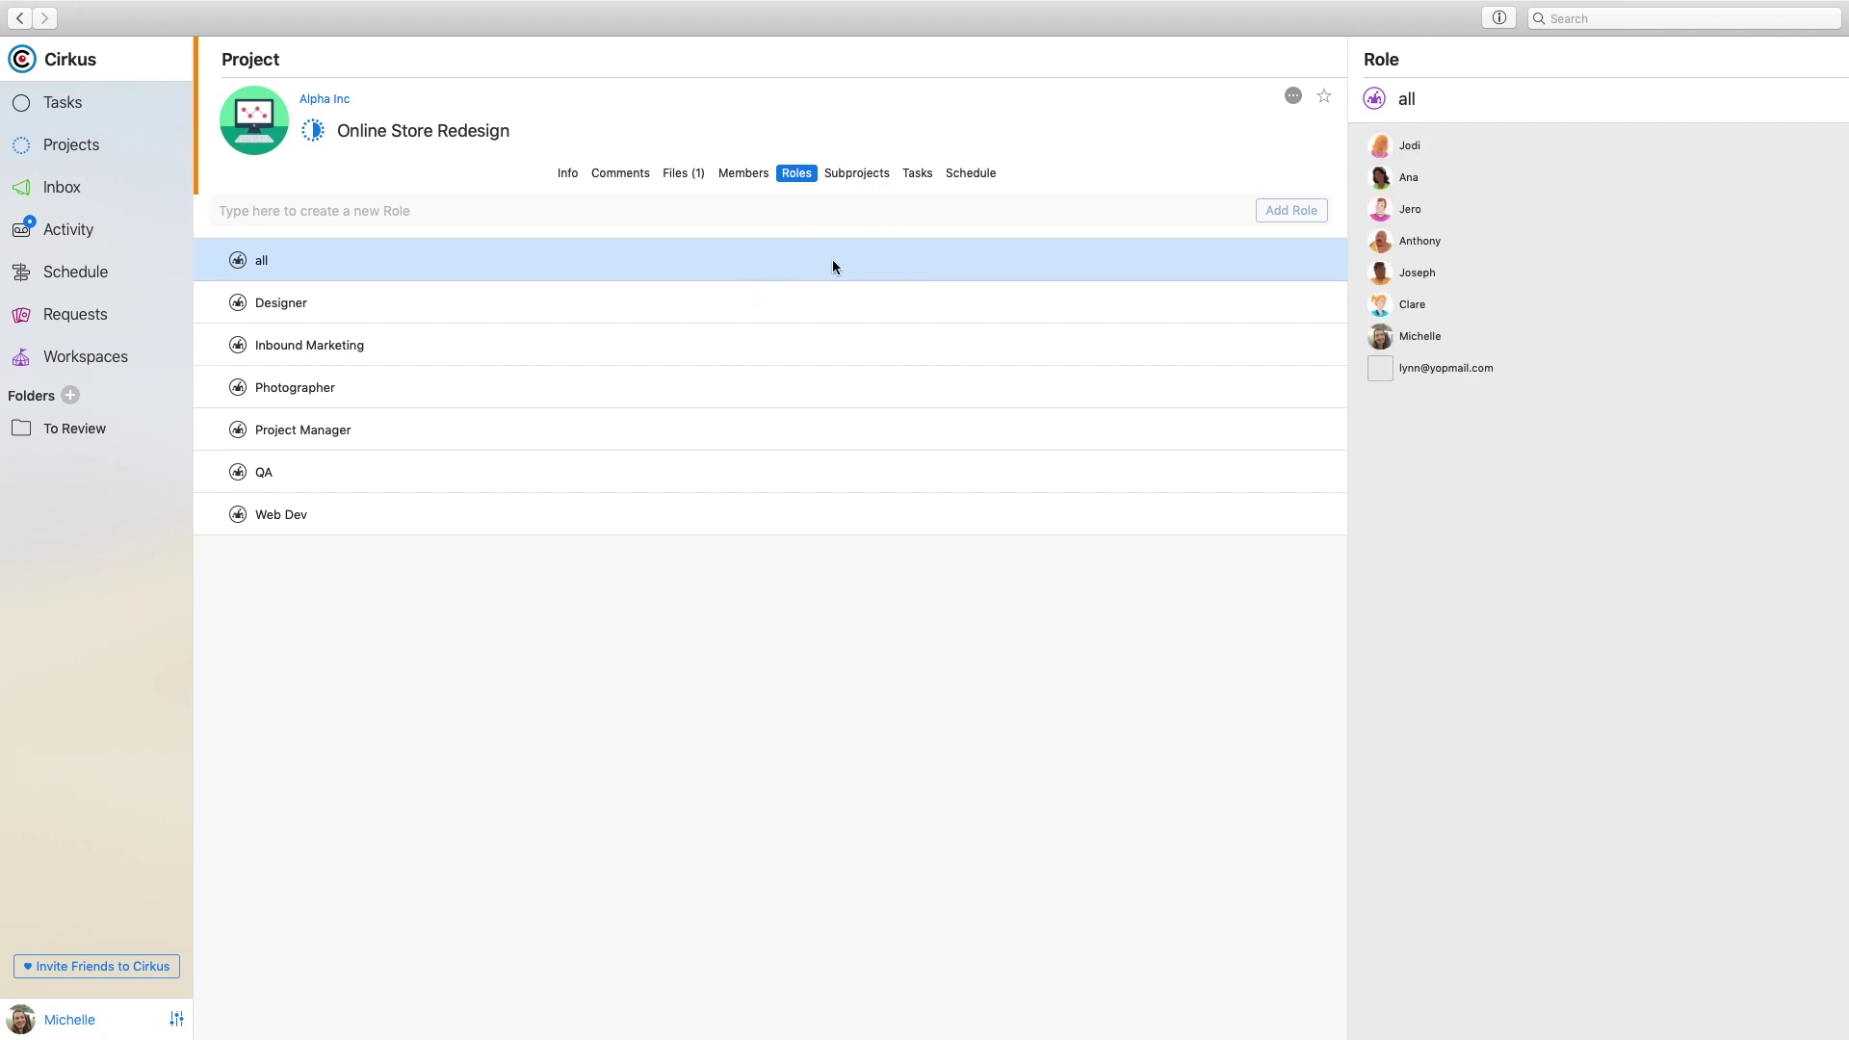
pyautogui.click(863, 173)
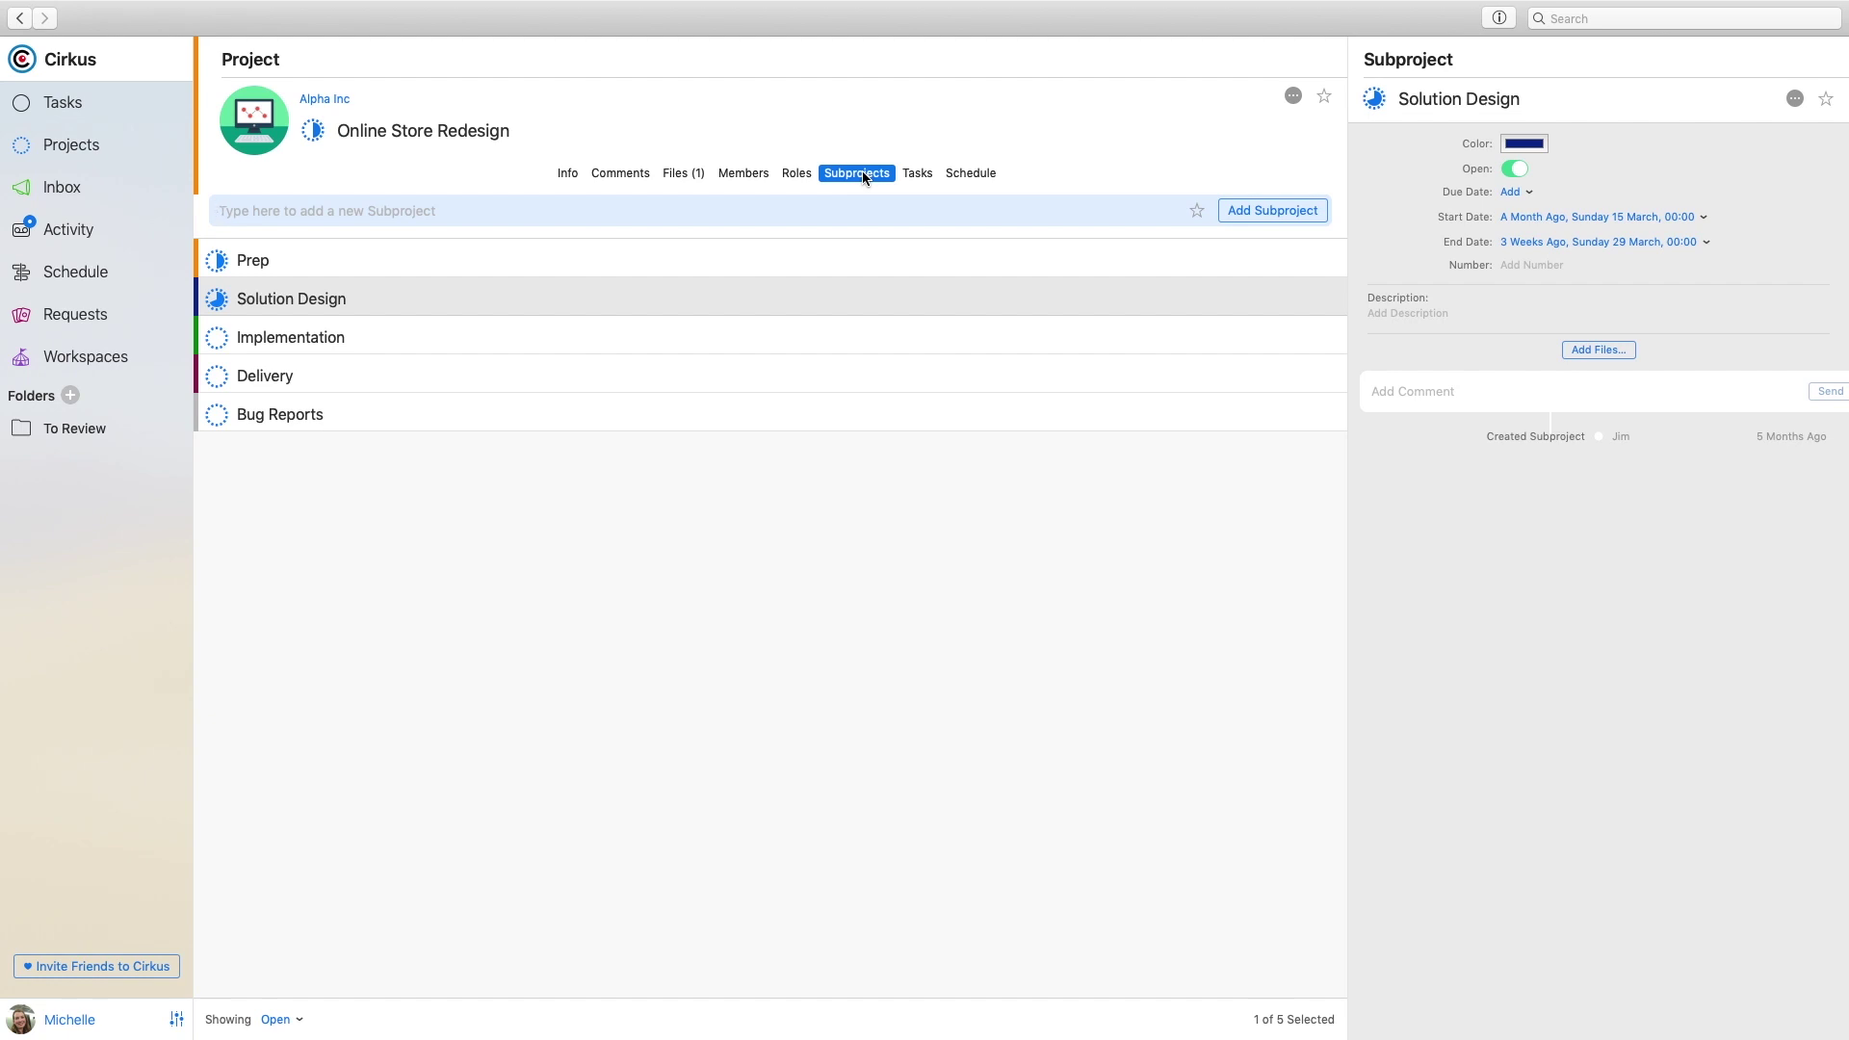
# - Comment "What is the status of this one @[assignee] I'm waiting for you to sign off?" on the project's "Sitemap design" task, mentioning its in-progress assignee
pyautogui.click(916, 176)
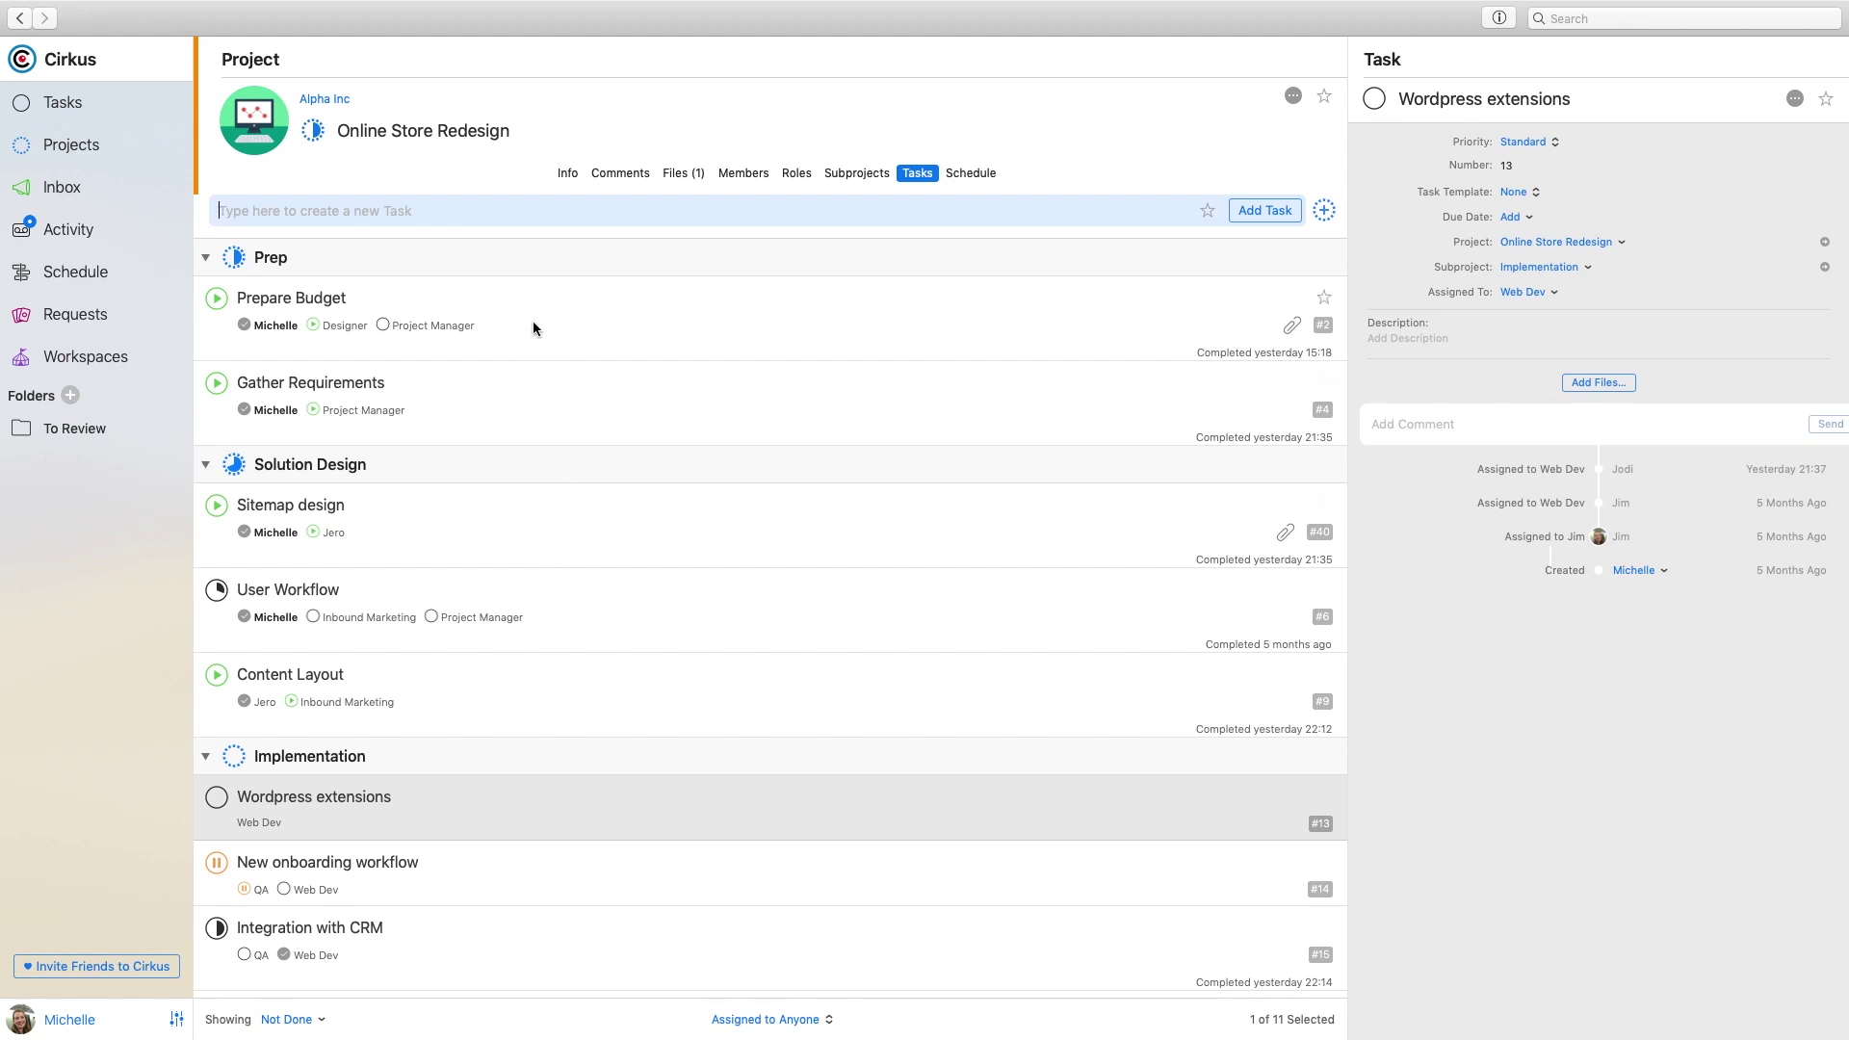
pyautogui.click(493, 535)
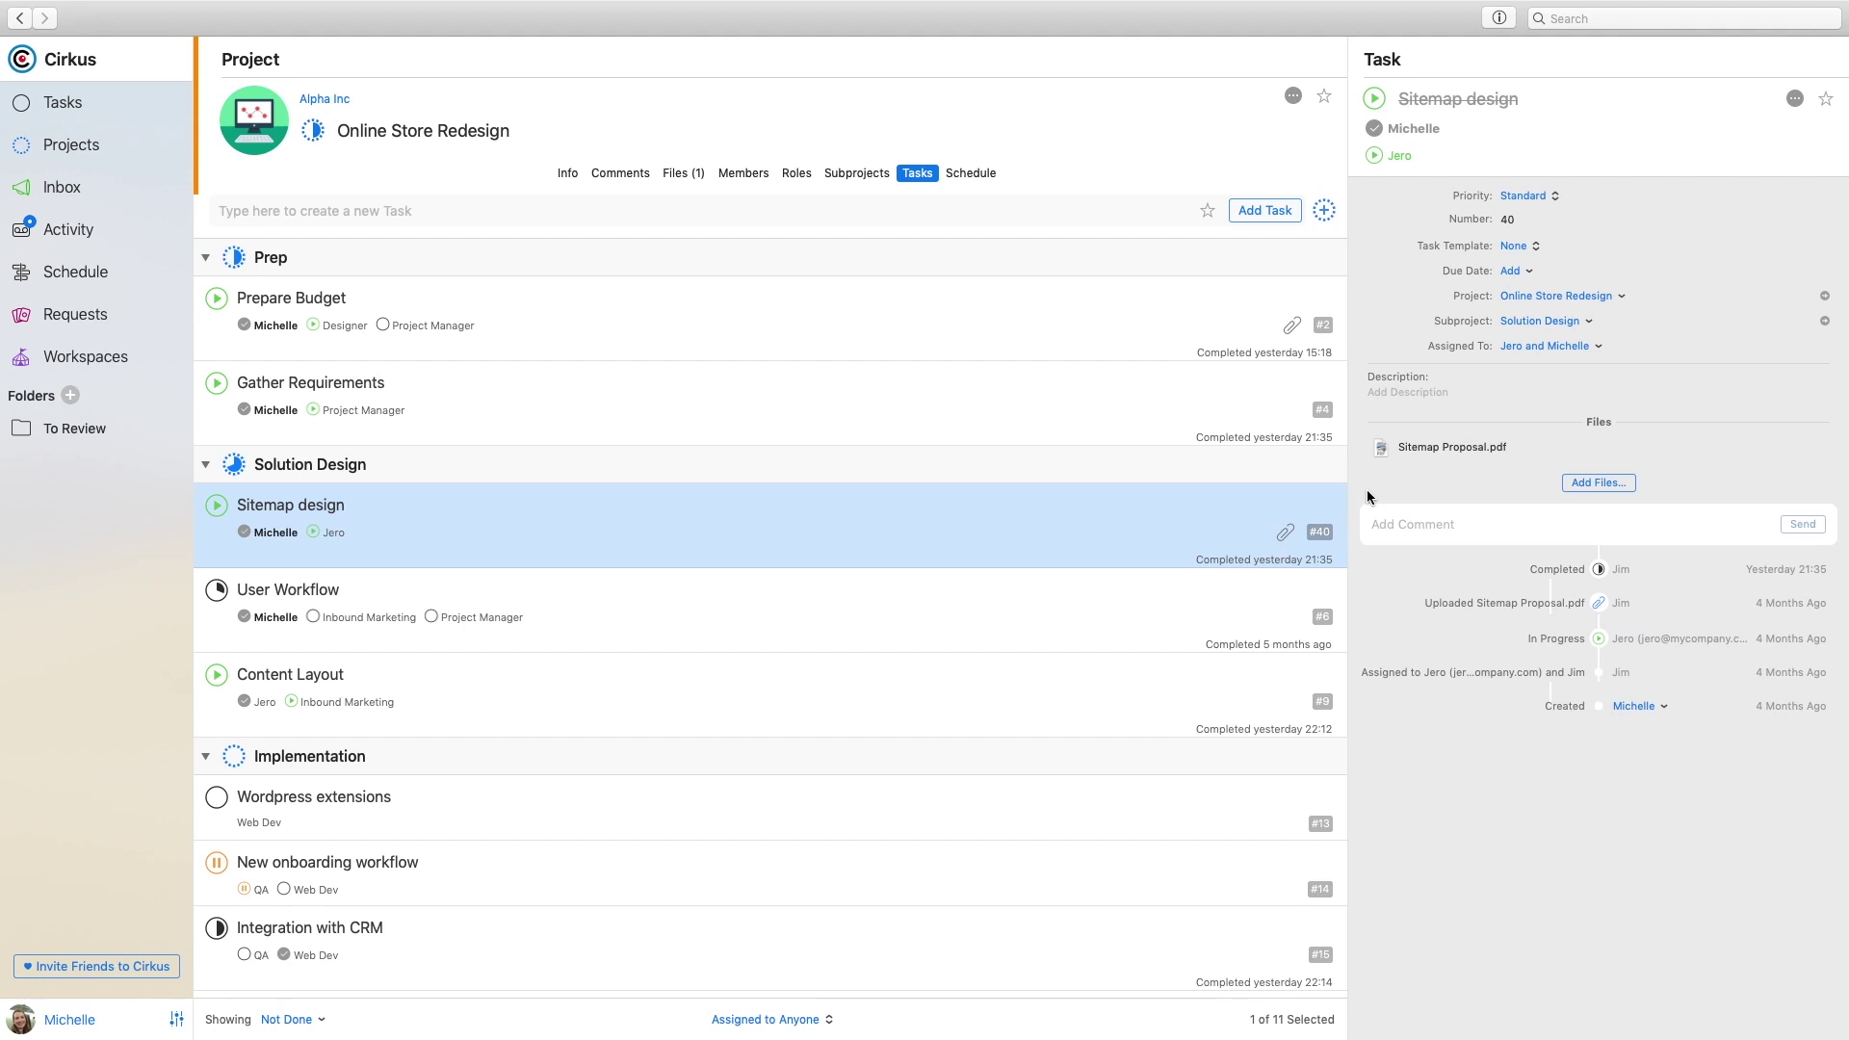
pyautogui.click(1397, 525)
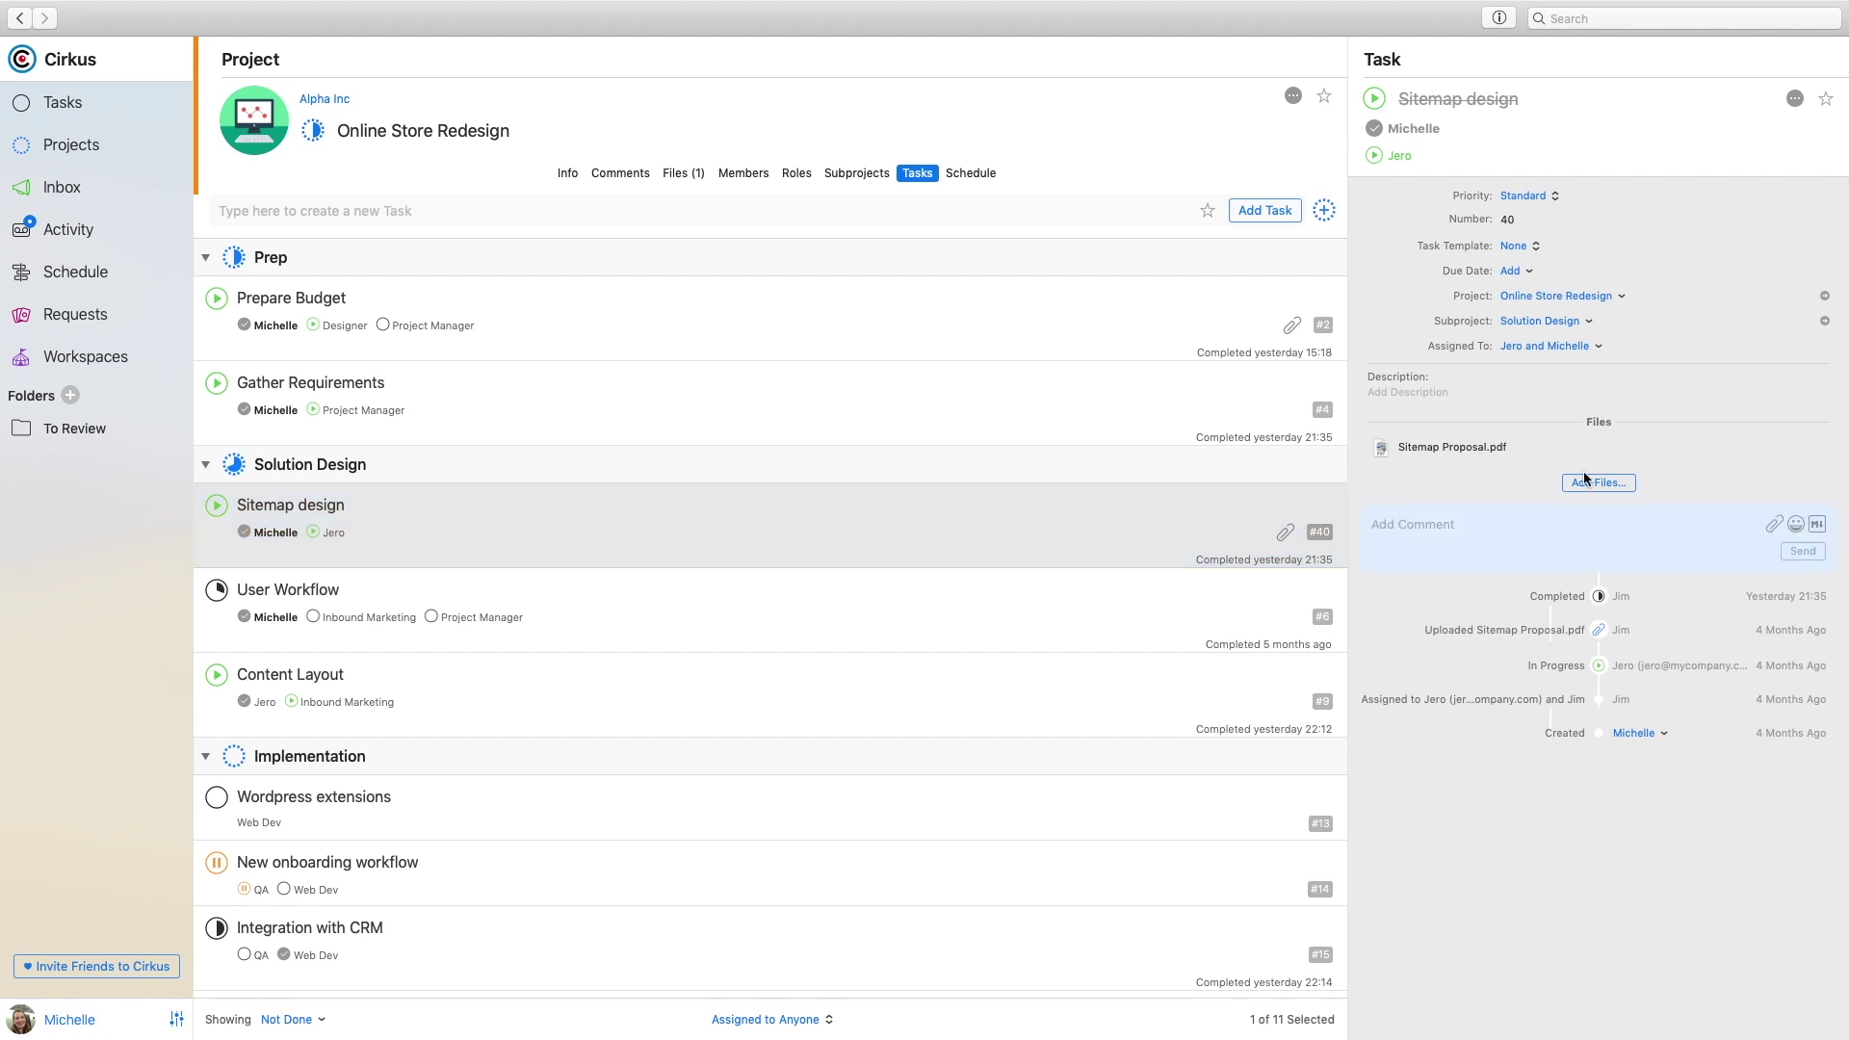
pyautogui.write('What is the status of this one @')
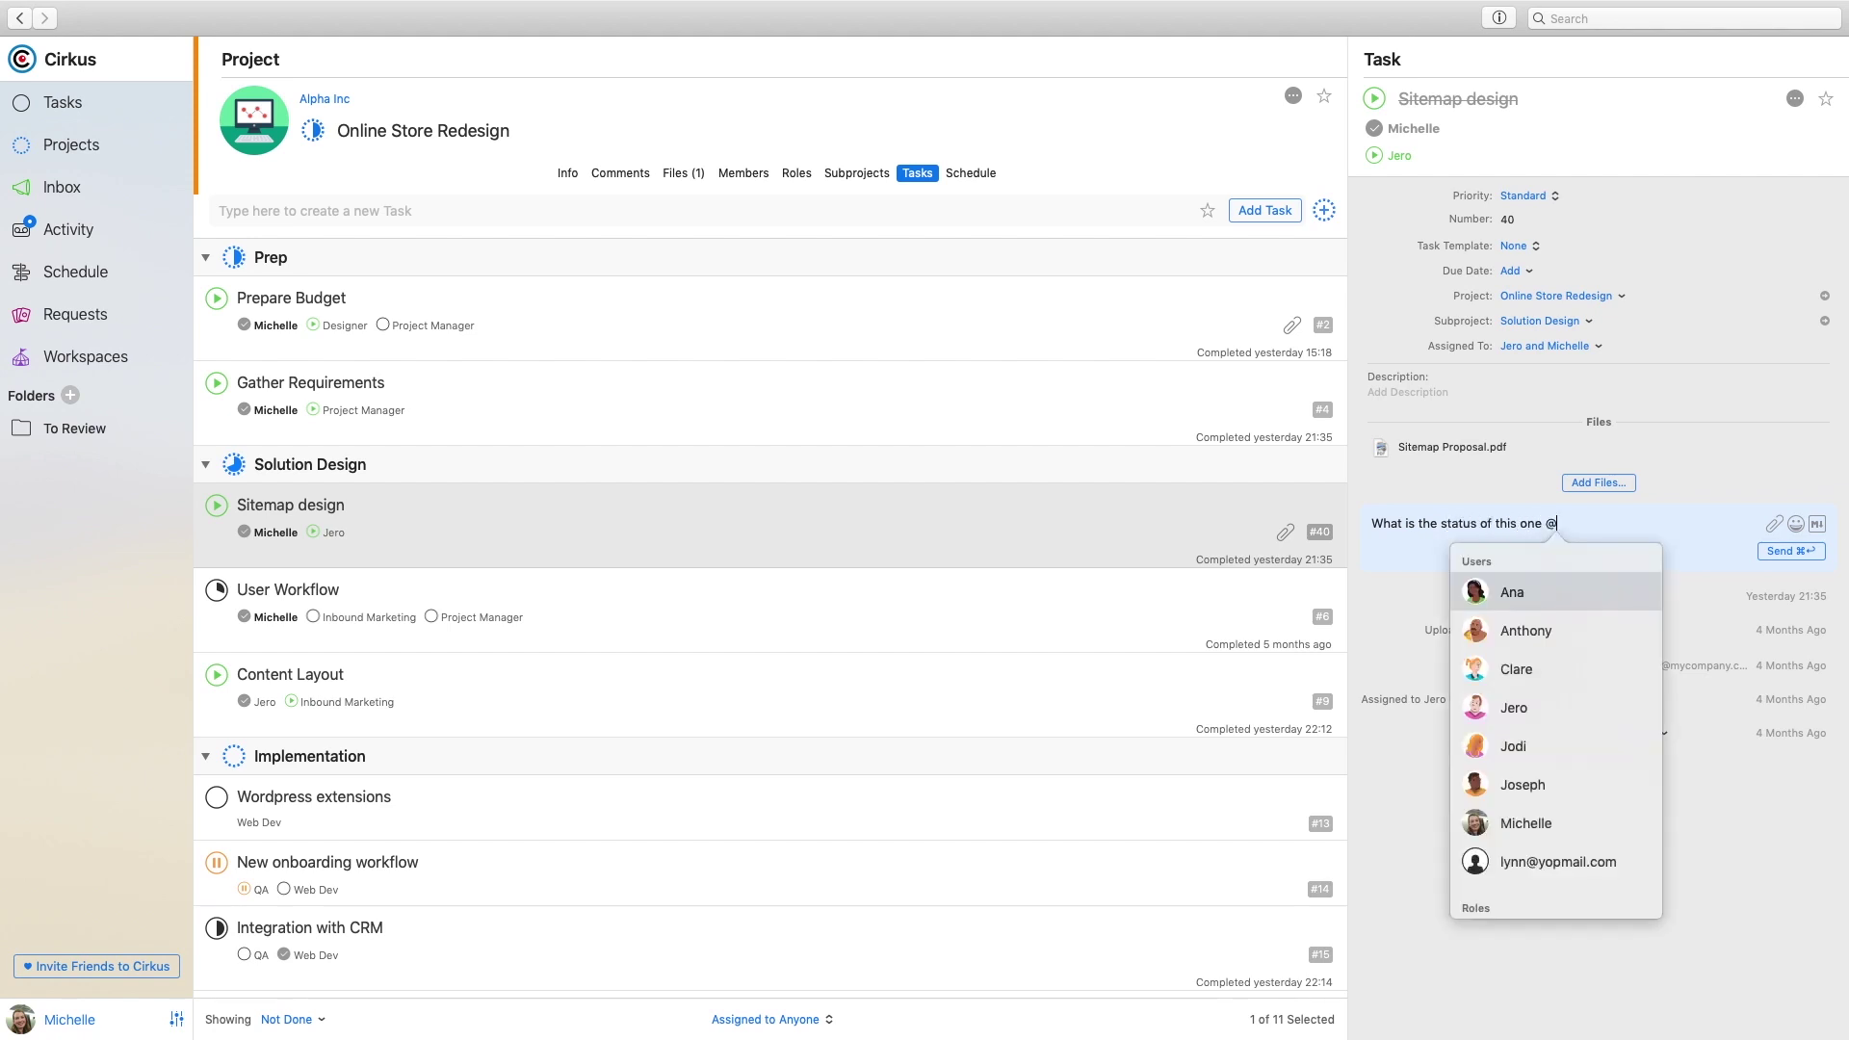
pyautogui.write('Je')
pyautogui.press('Return')
pyautogui.write("I'm waitin")
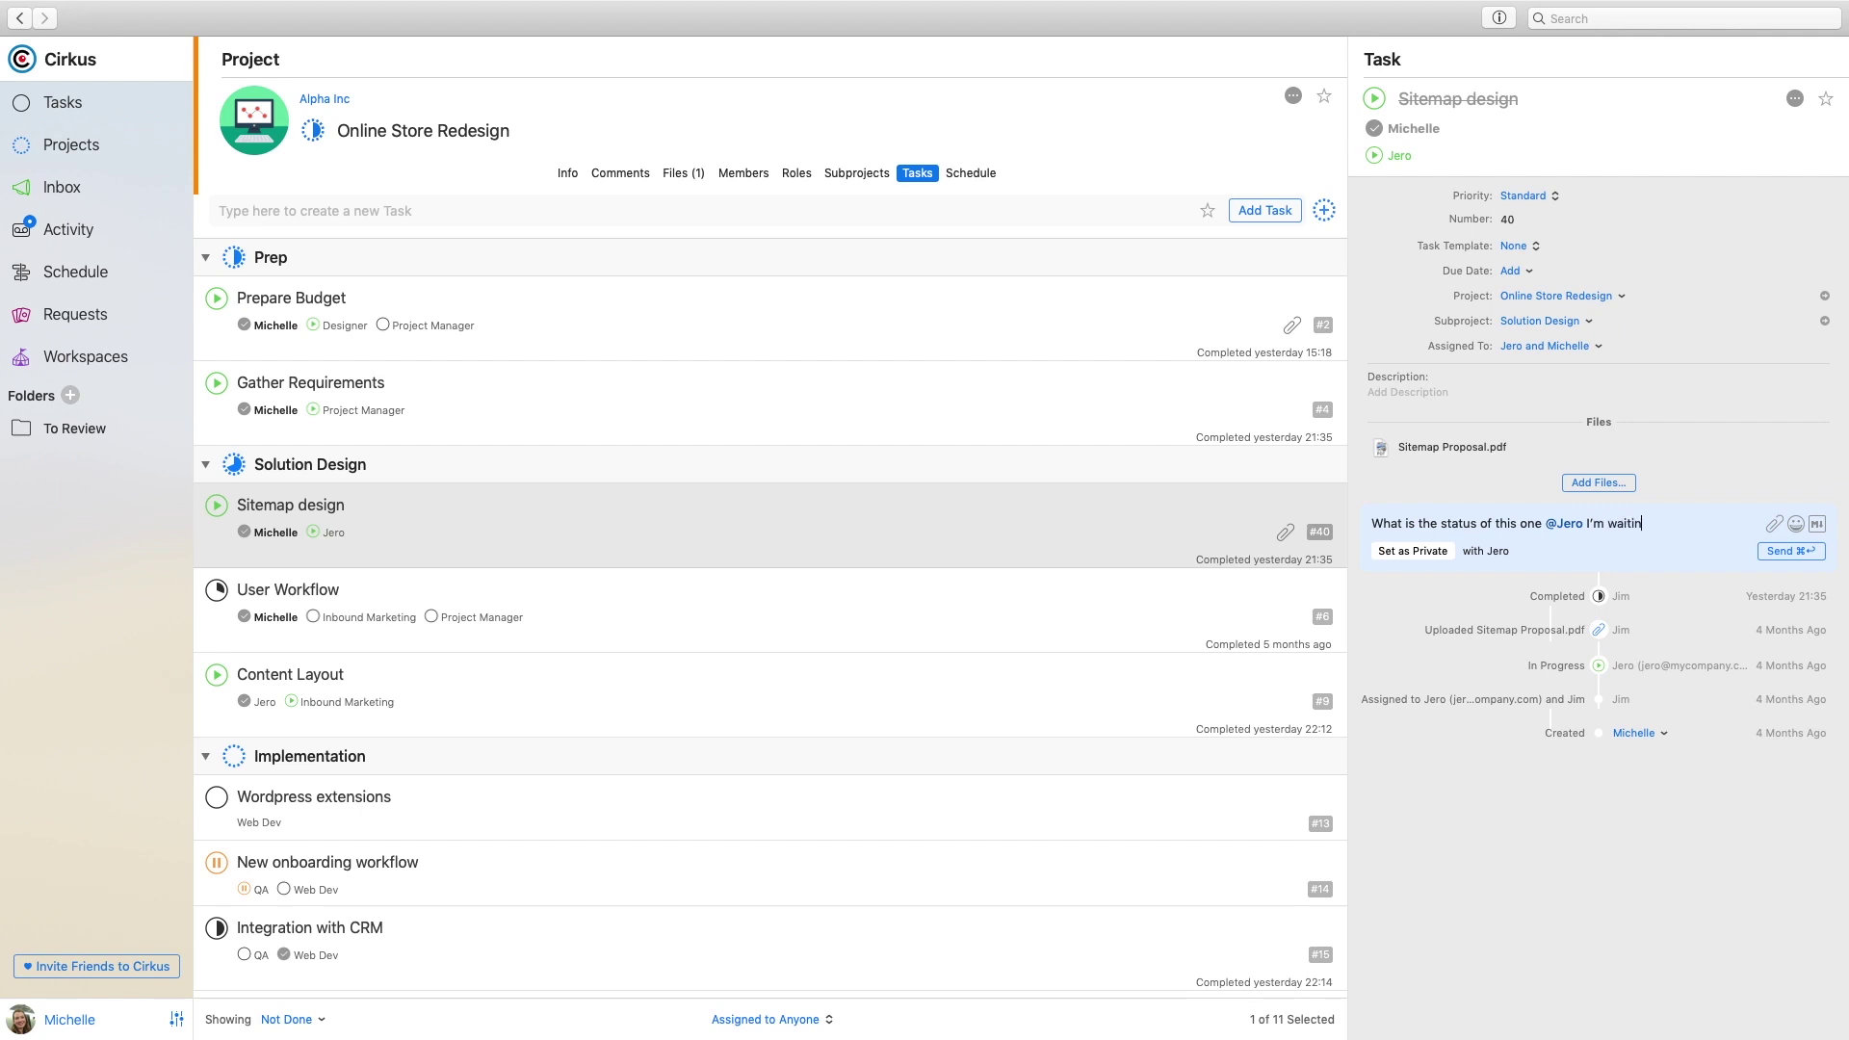
pyautogui.write('g f')
pyautogui.press('BackSpace')
pyautogui.write('g for you r')
pyautogui.press('BackSpace')
pyautogui.press('BackSpace')
pyautogui.write('to sign off?')
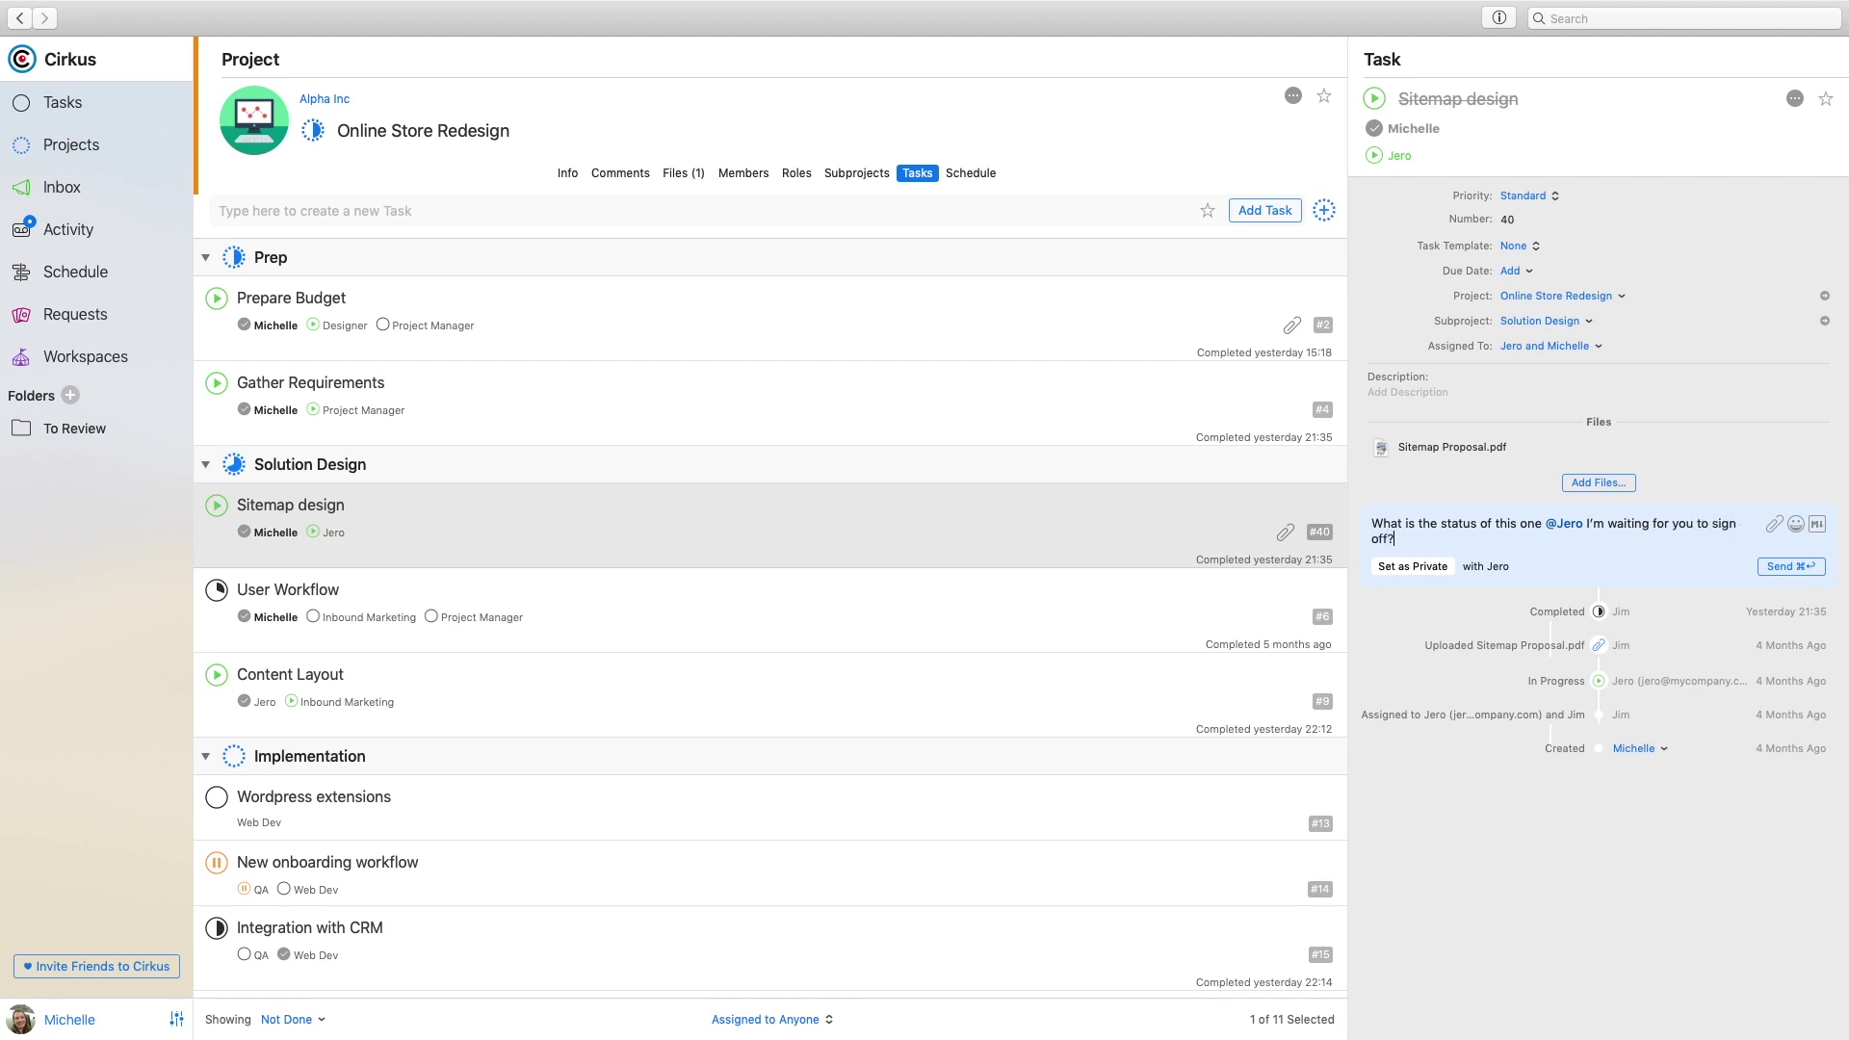
pyautogui.press('super+Return')
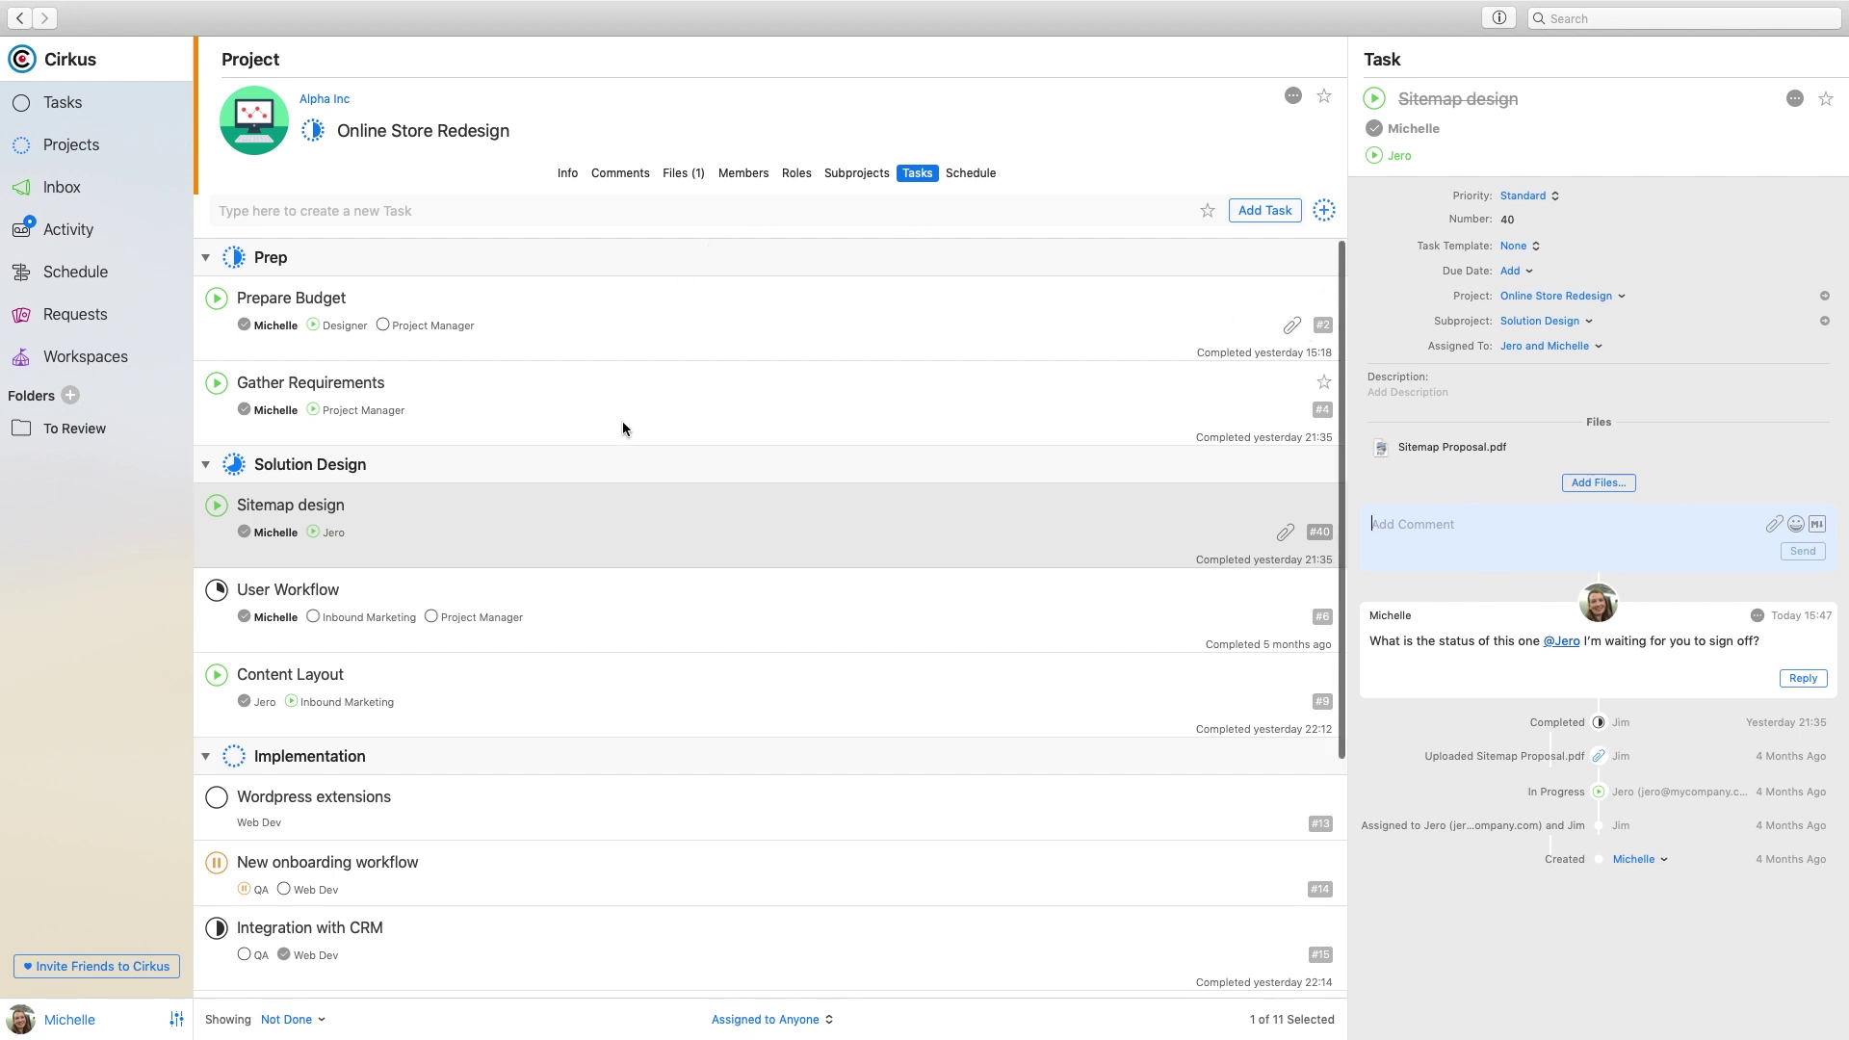
# - Look over the remaining project tasks, and open the project's schedule to review the bookings by role and resource
pyautogui.scroll(-2, 623, 421)
pyautogui.scroll(-2, 623, 429)
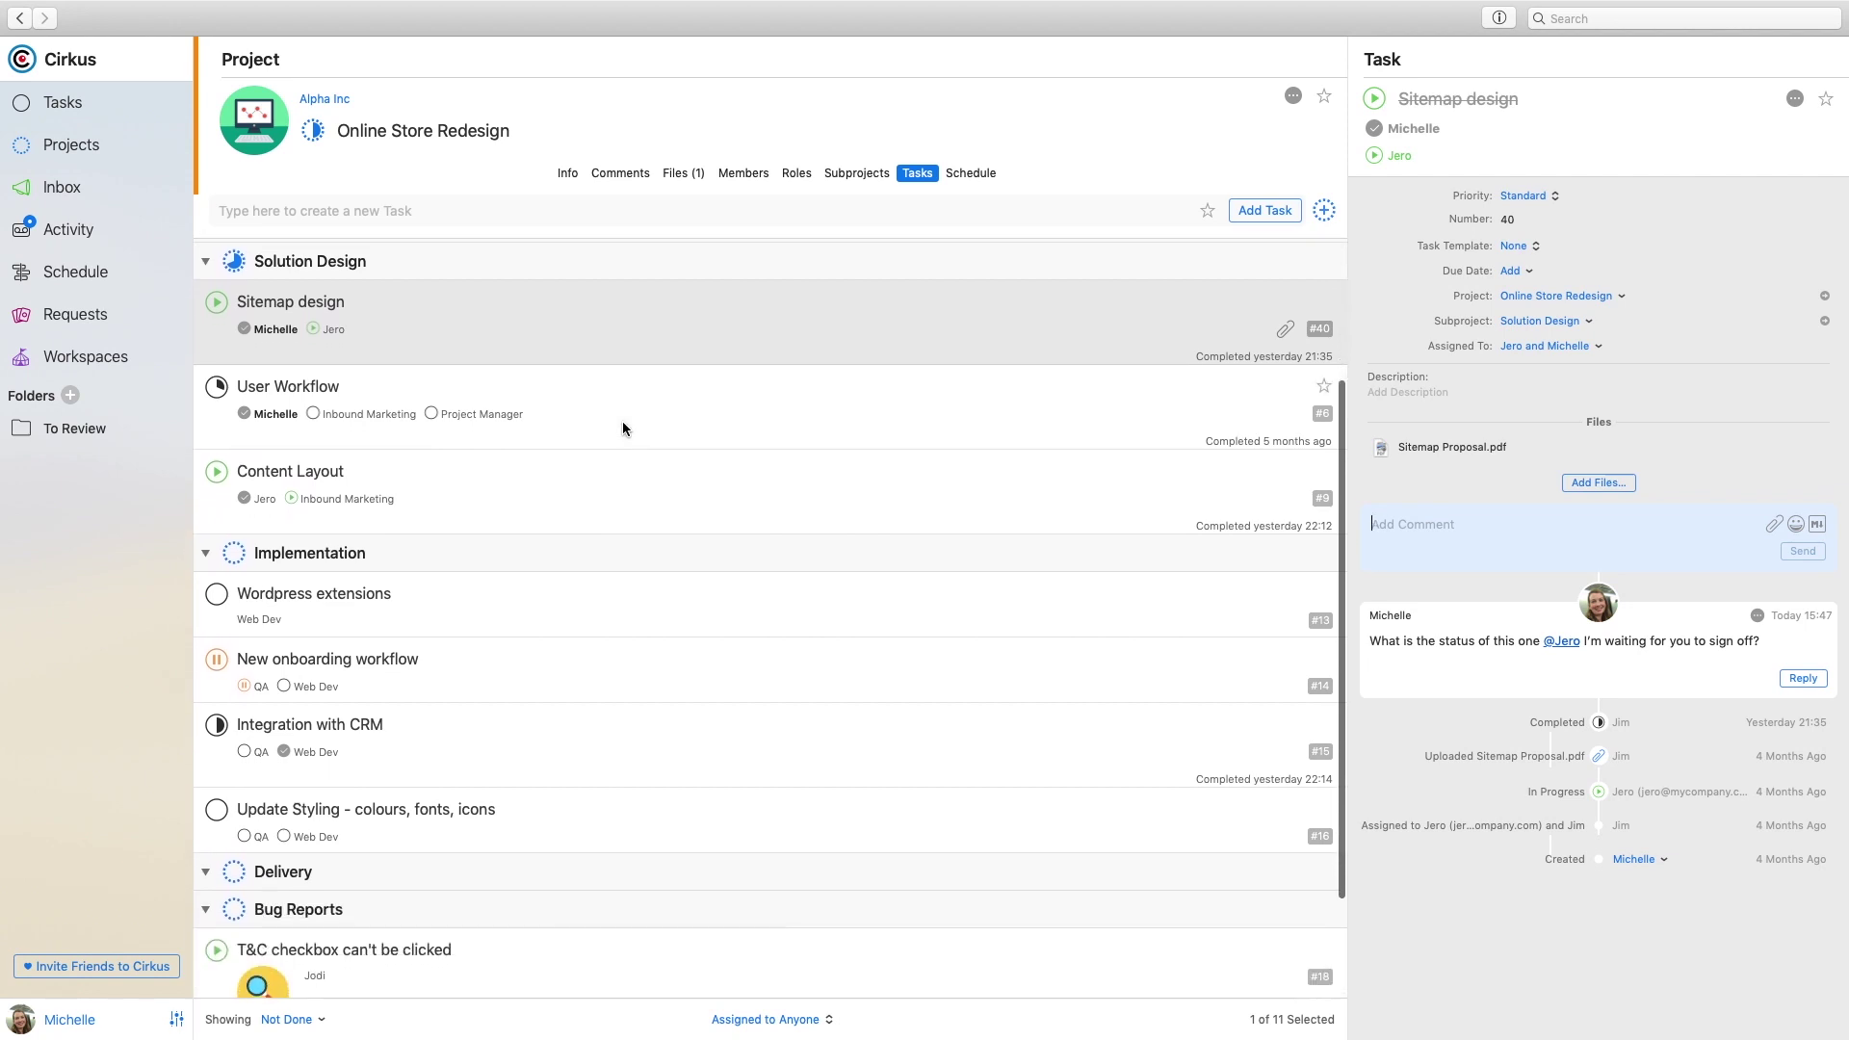
pyautogui.scroll(5, 623, 428)
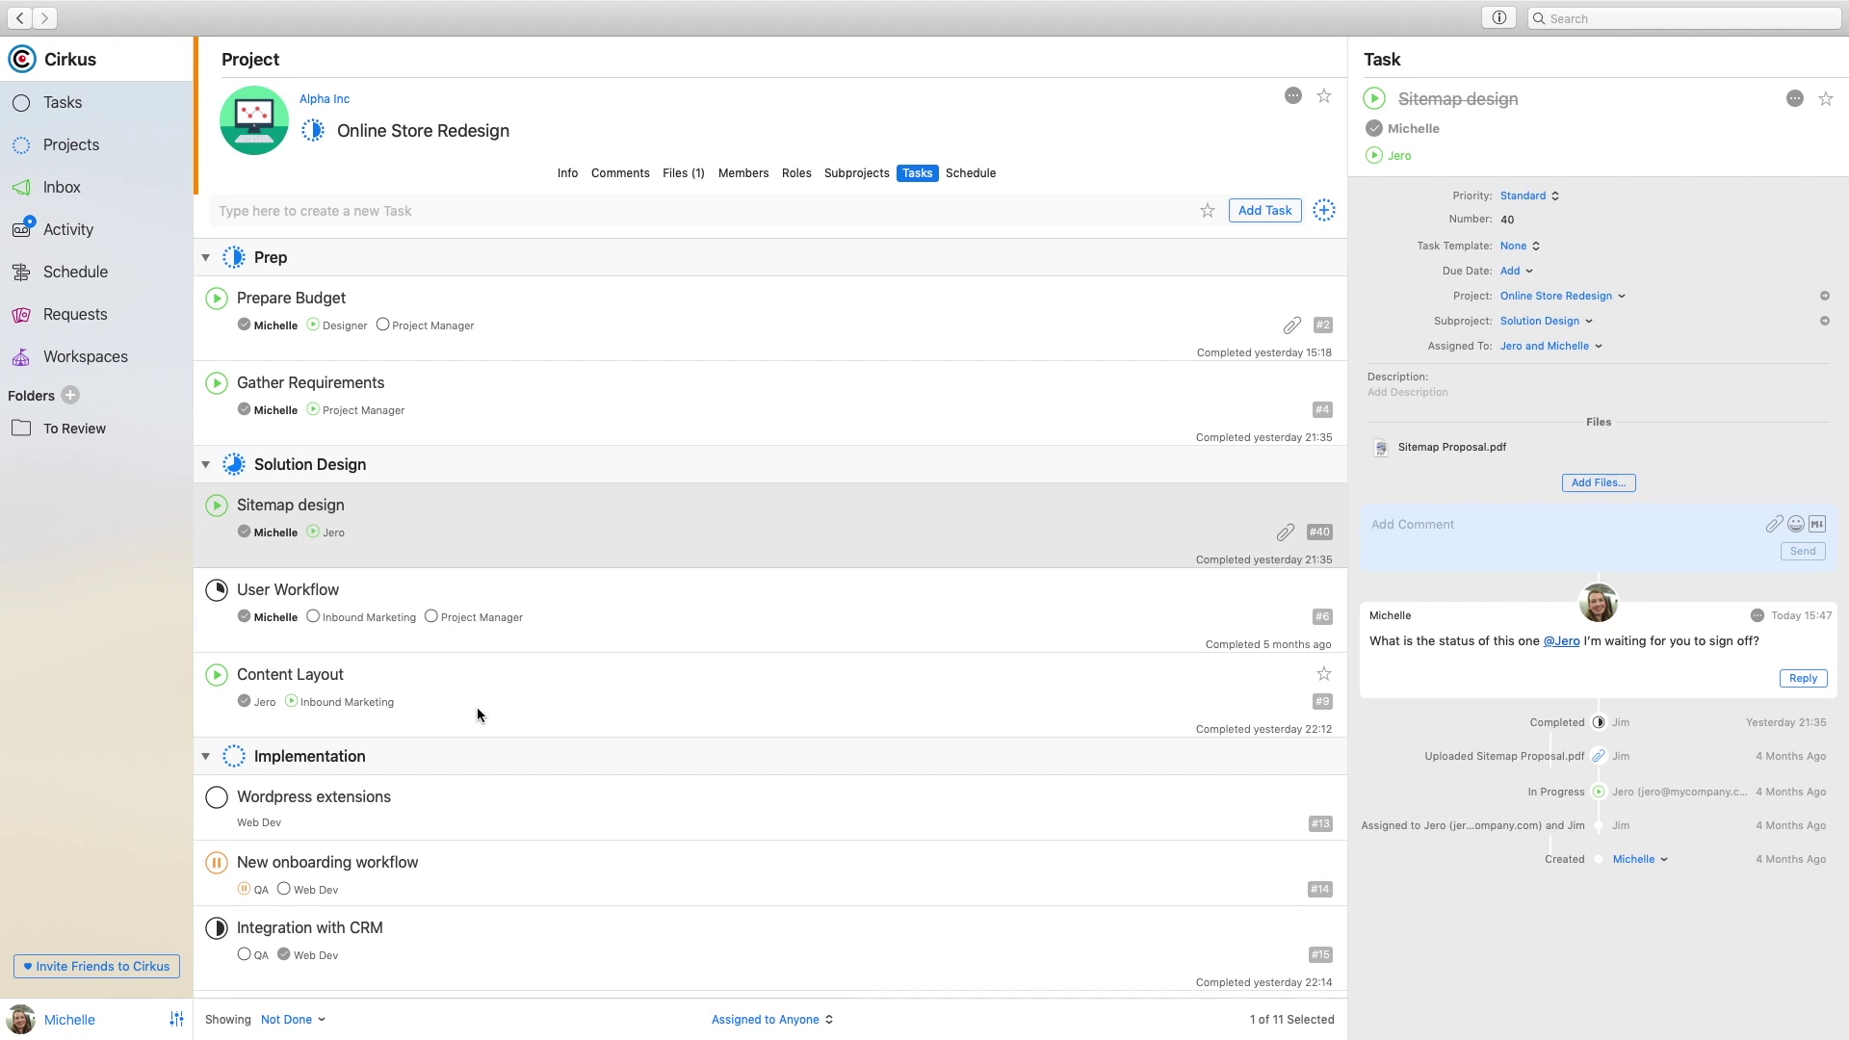
pyautogui.click(955, 175)
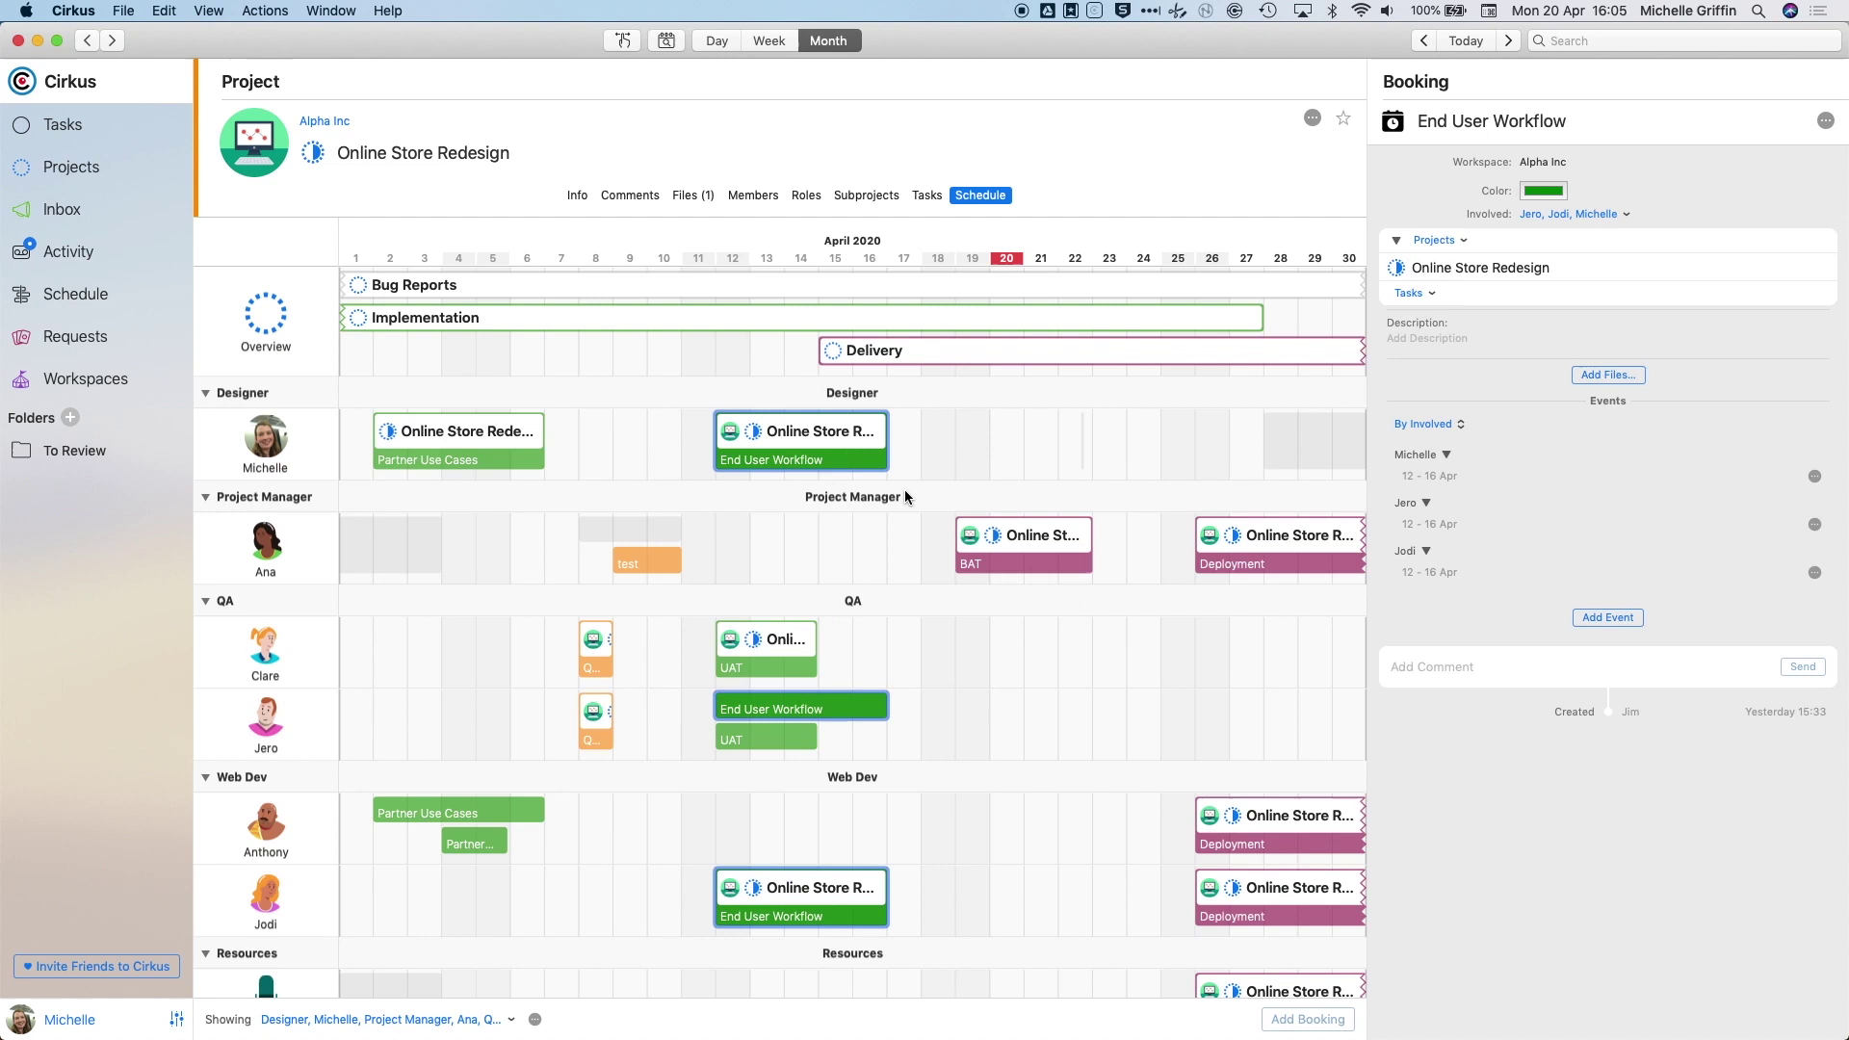
pyautogui.scroll(-3, 825, 528)
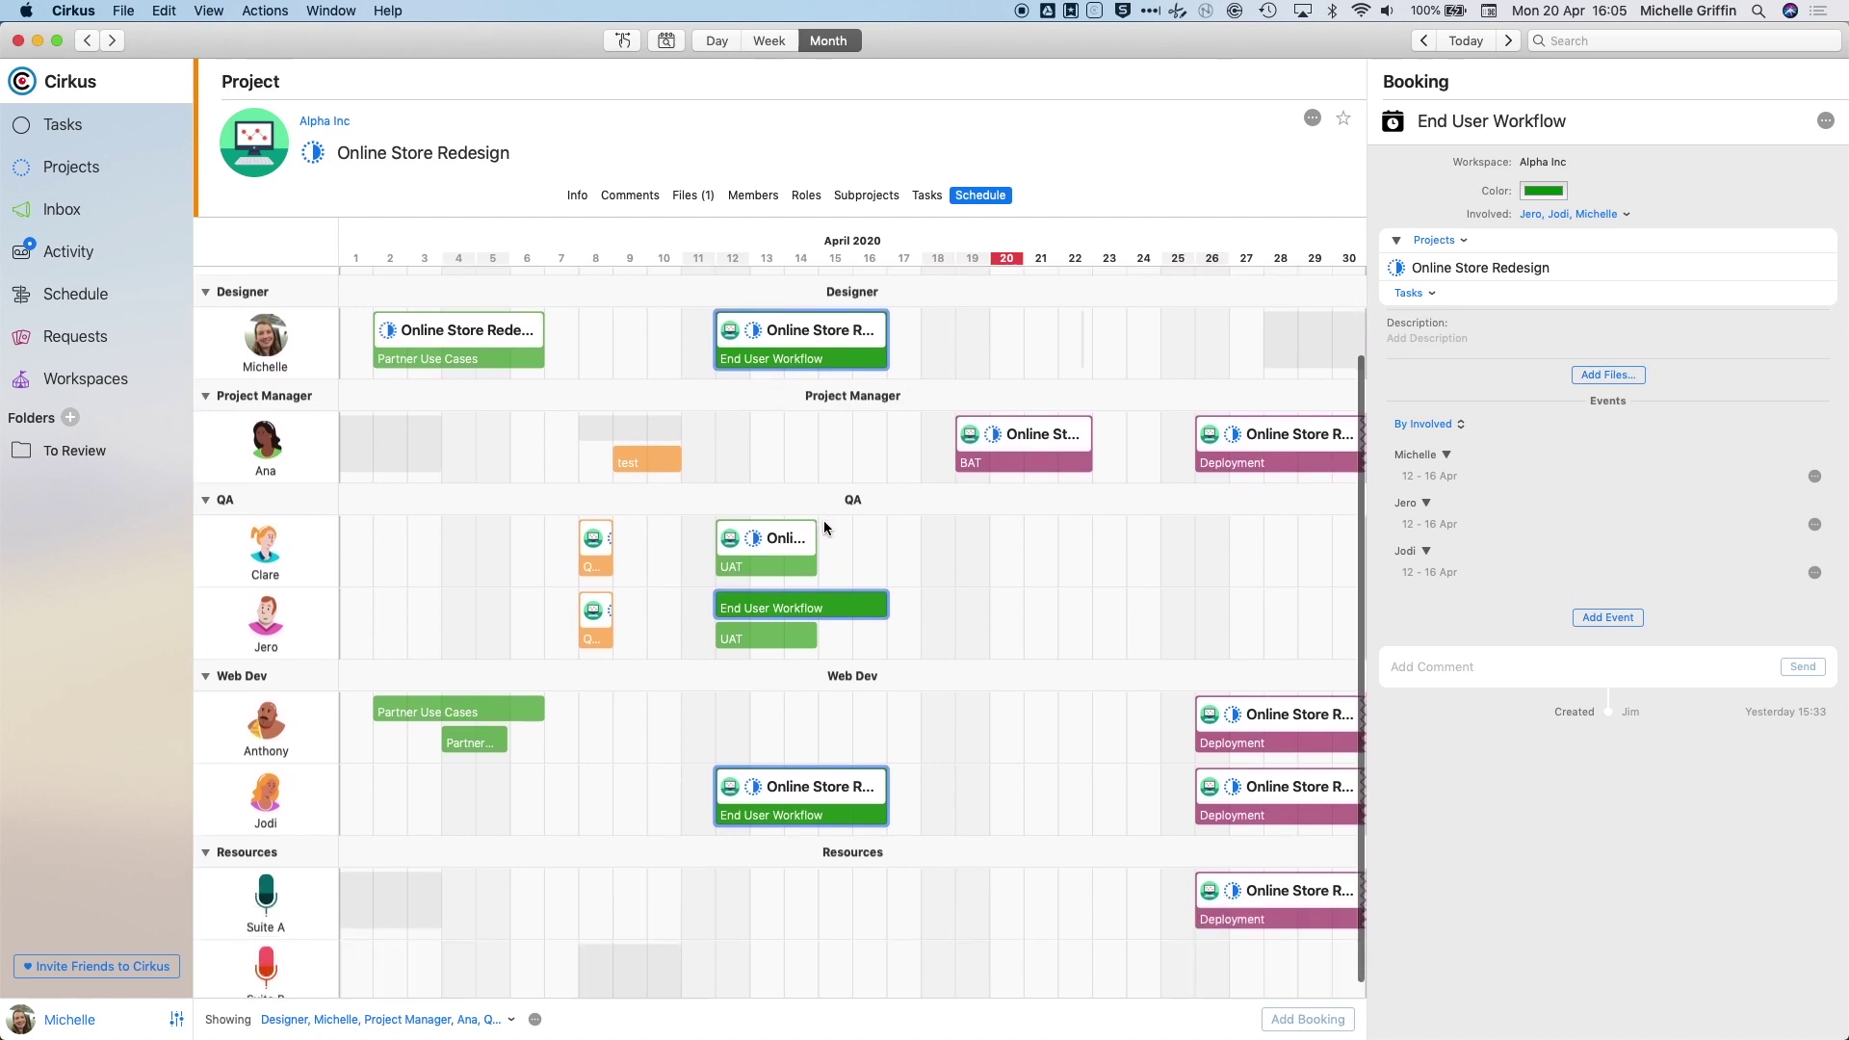
pyautogui.scroll(-1, 825, 528)
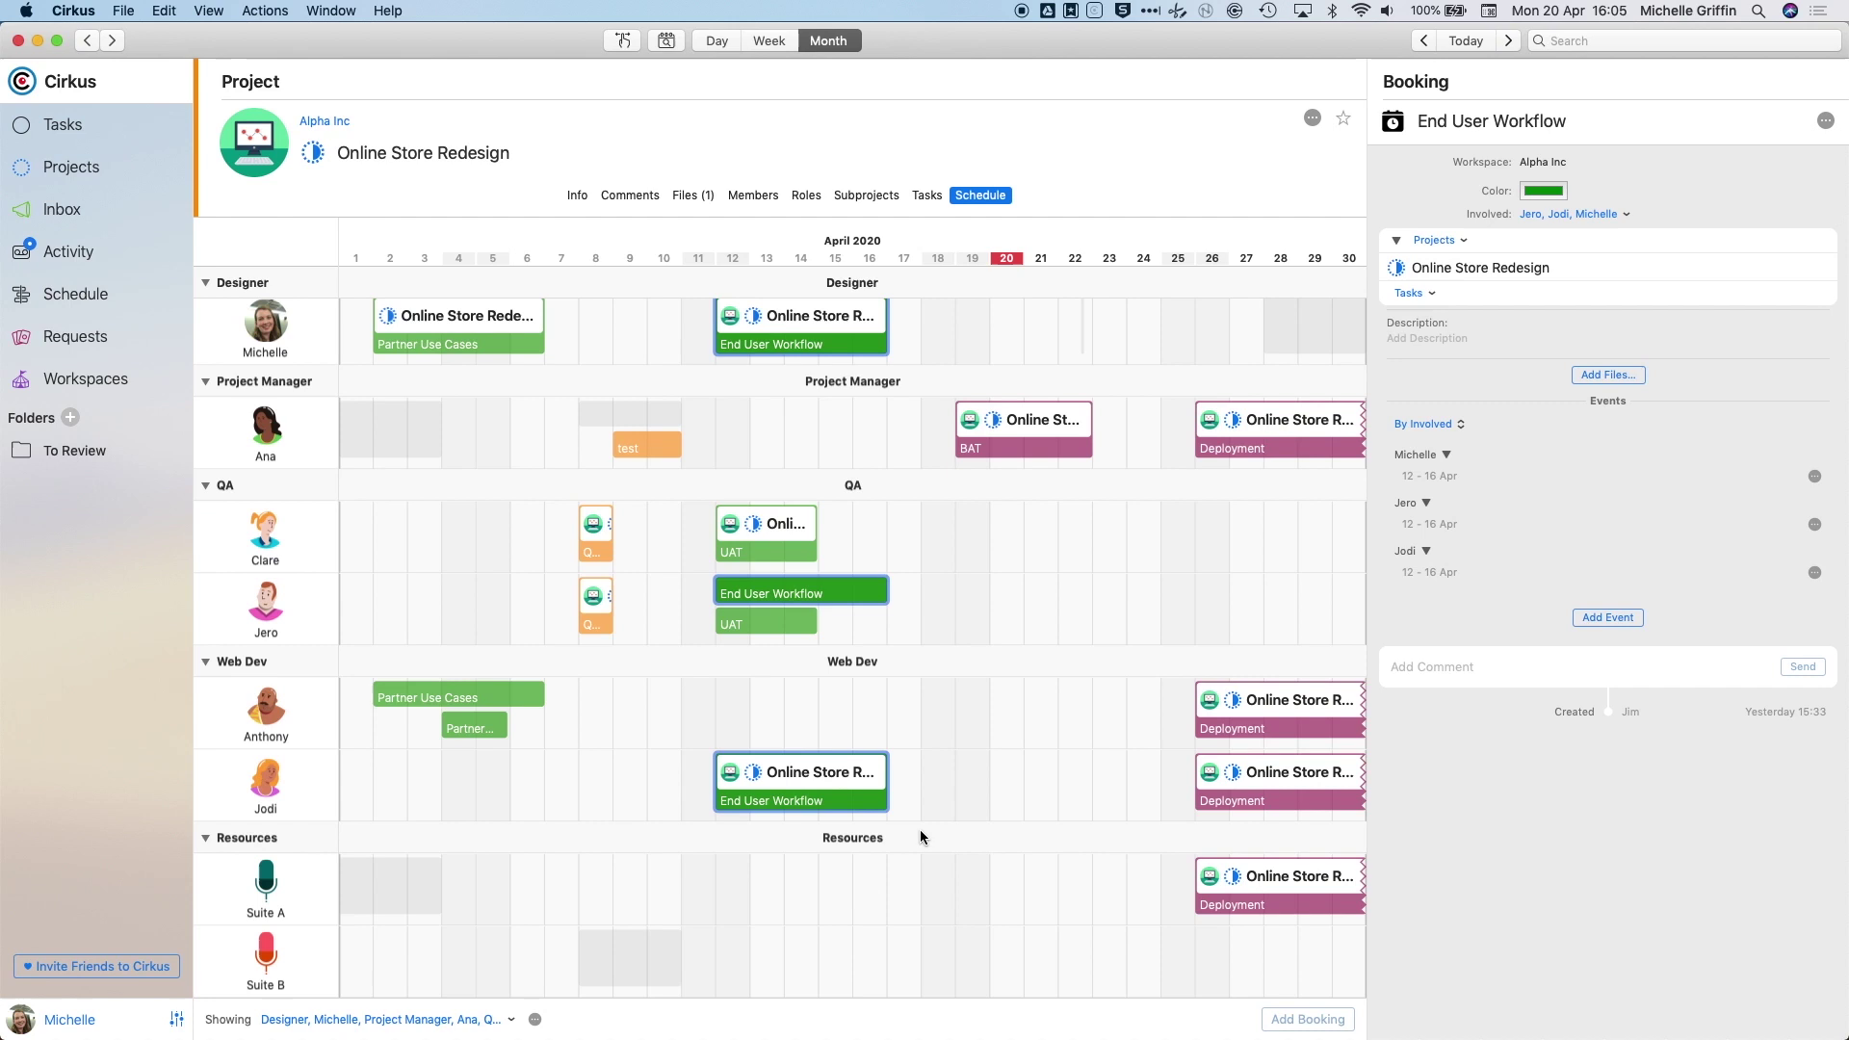
pyautogui.scroll(3, 963, 717)
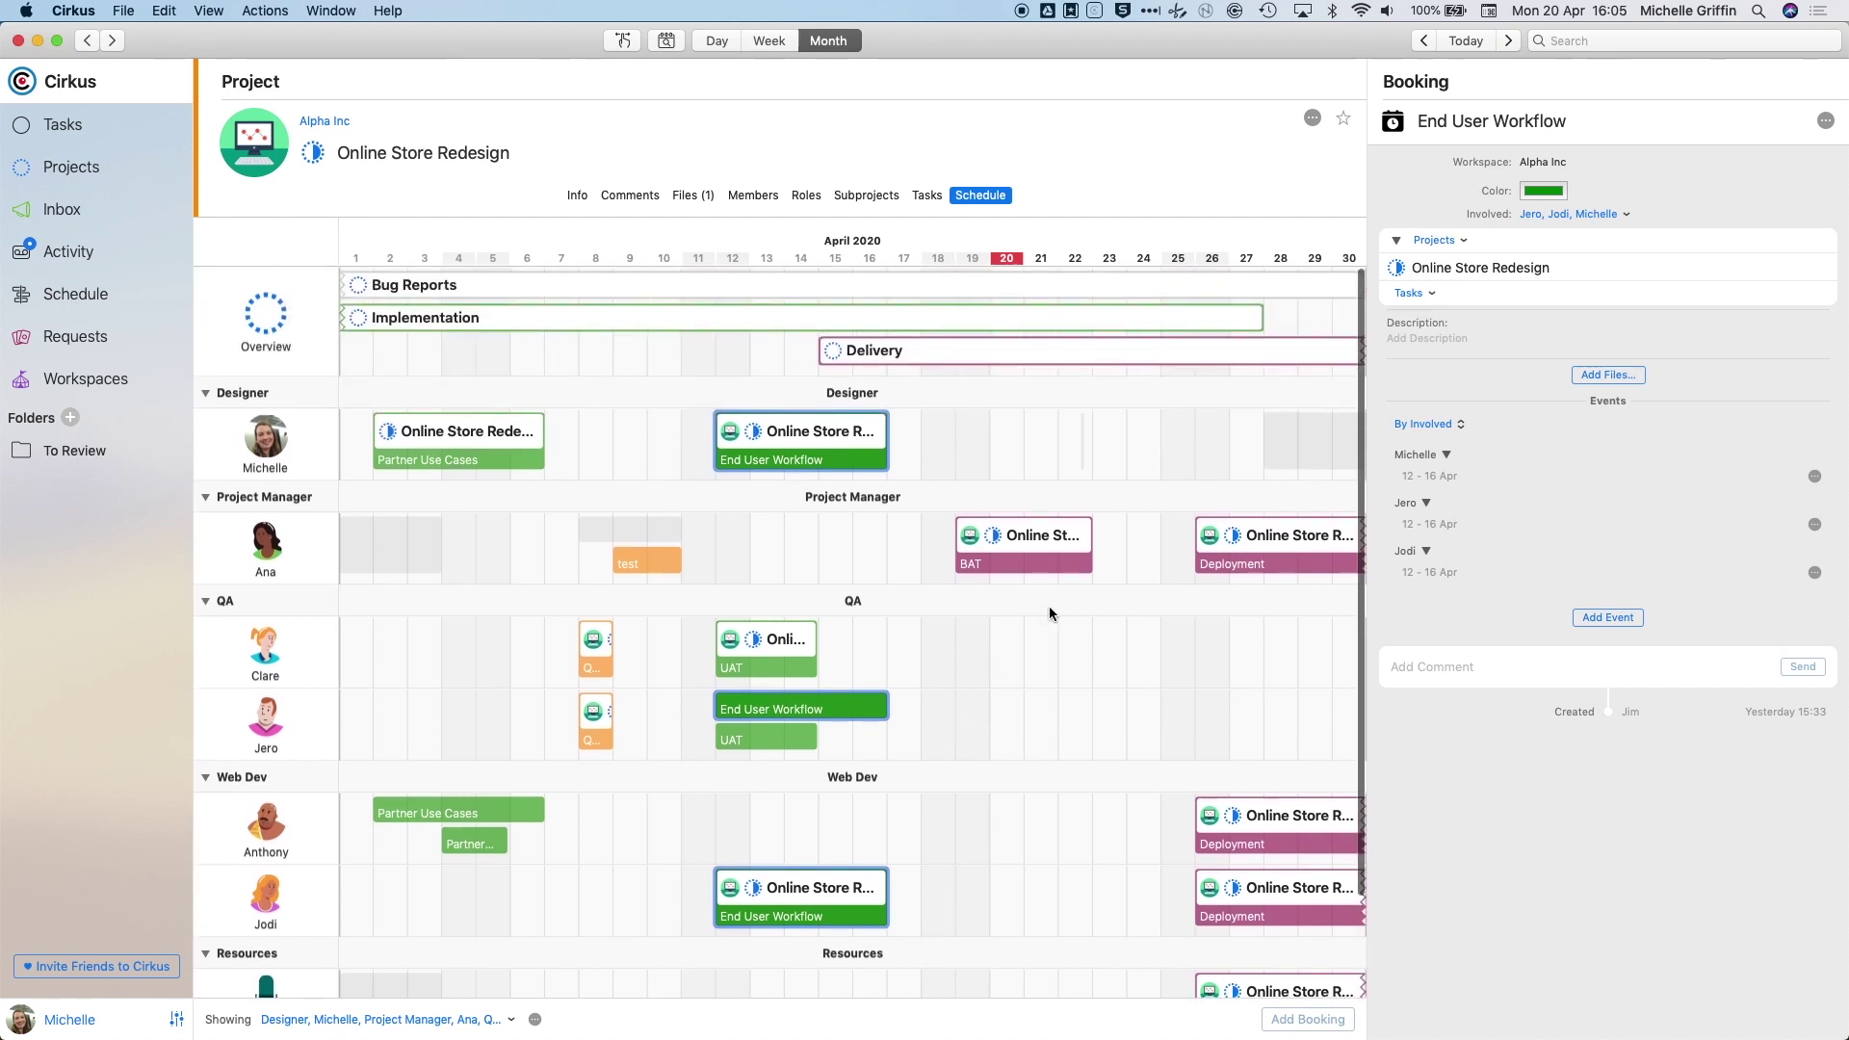
# - Move the start of the Delivery subproject in the schedule overview to 17 April and accept the resize
pyautogui.click(1112, 344)
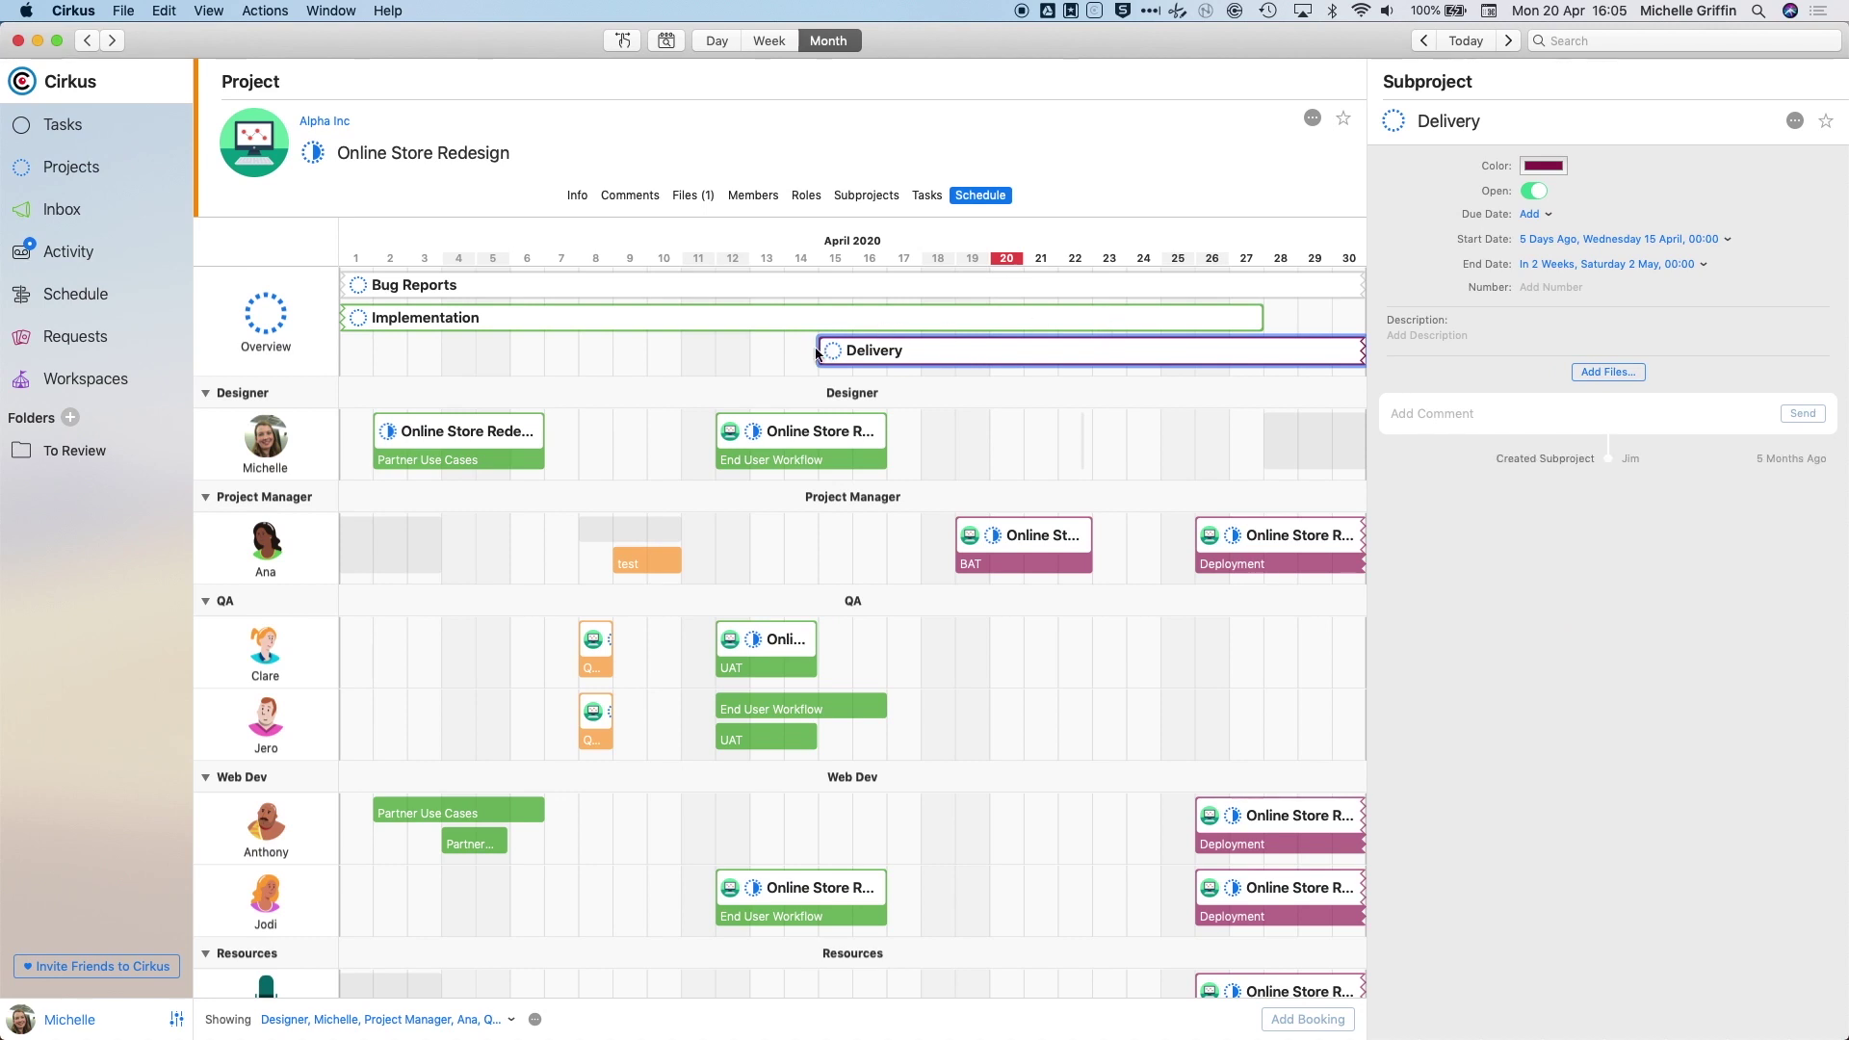
pyautogui.moveTo(817, 353); pyautogui.dragTo(889, 352)
pyautogui.click(1114, 205)
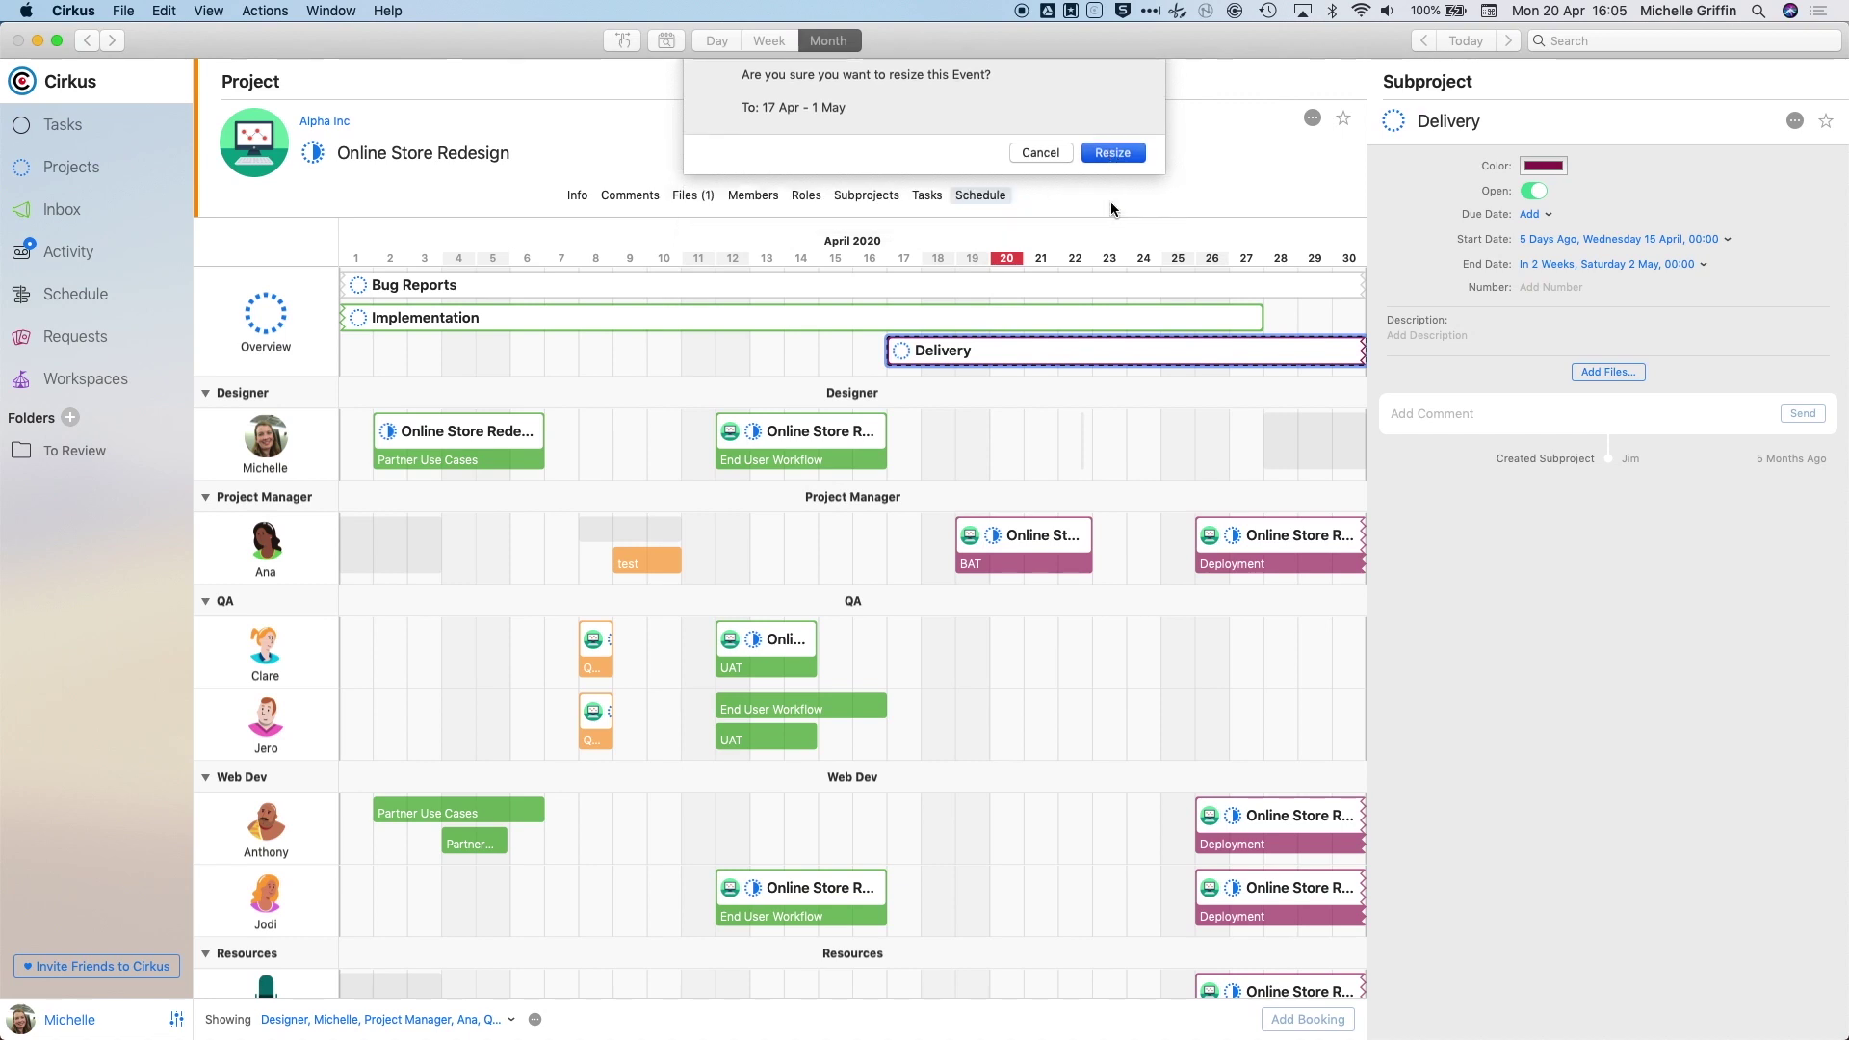
# - Extend the Designer's End User Workflow booking to 12–17 April for all three of its events
pyautogui.click(885, 438)
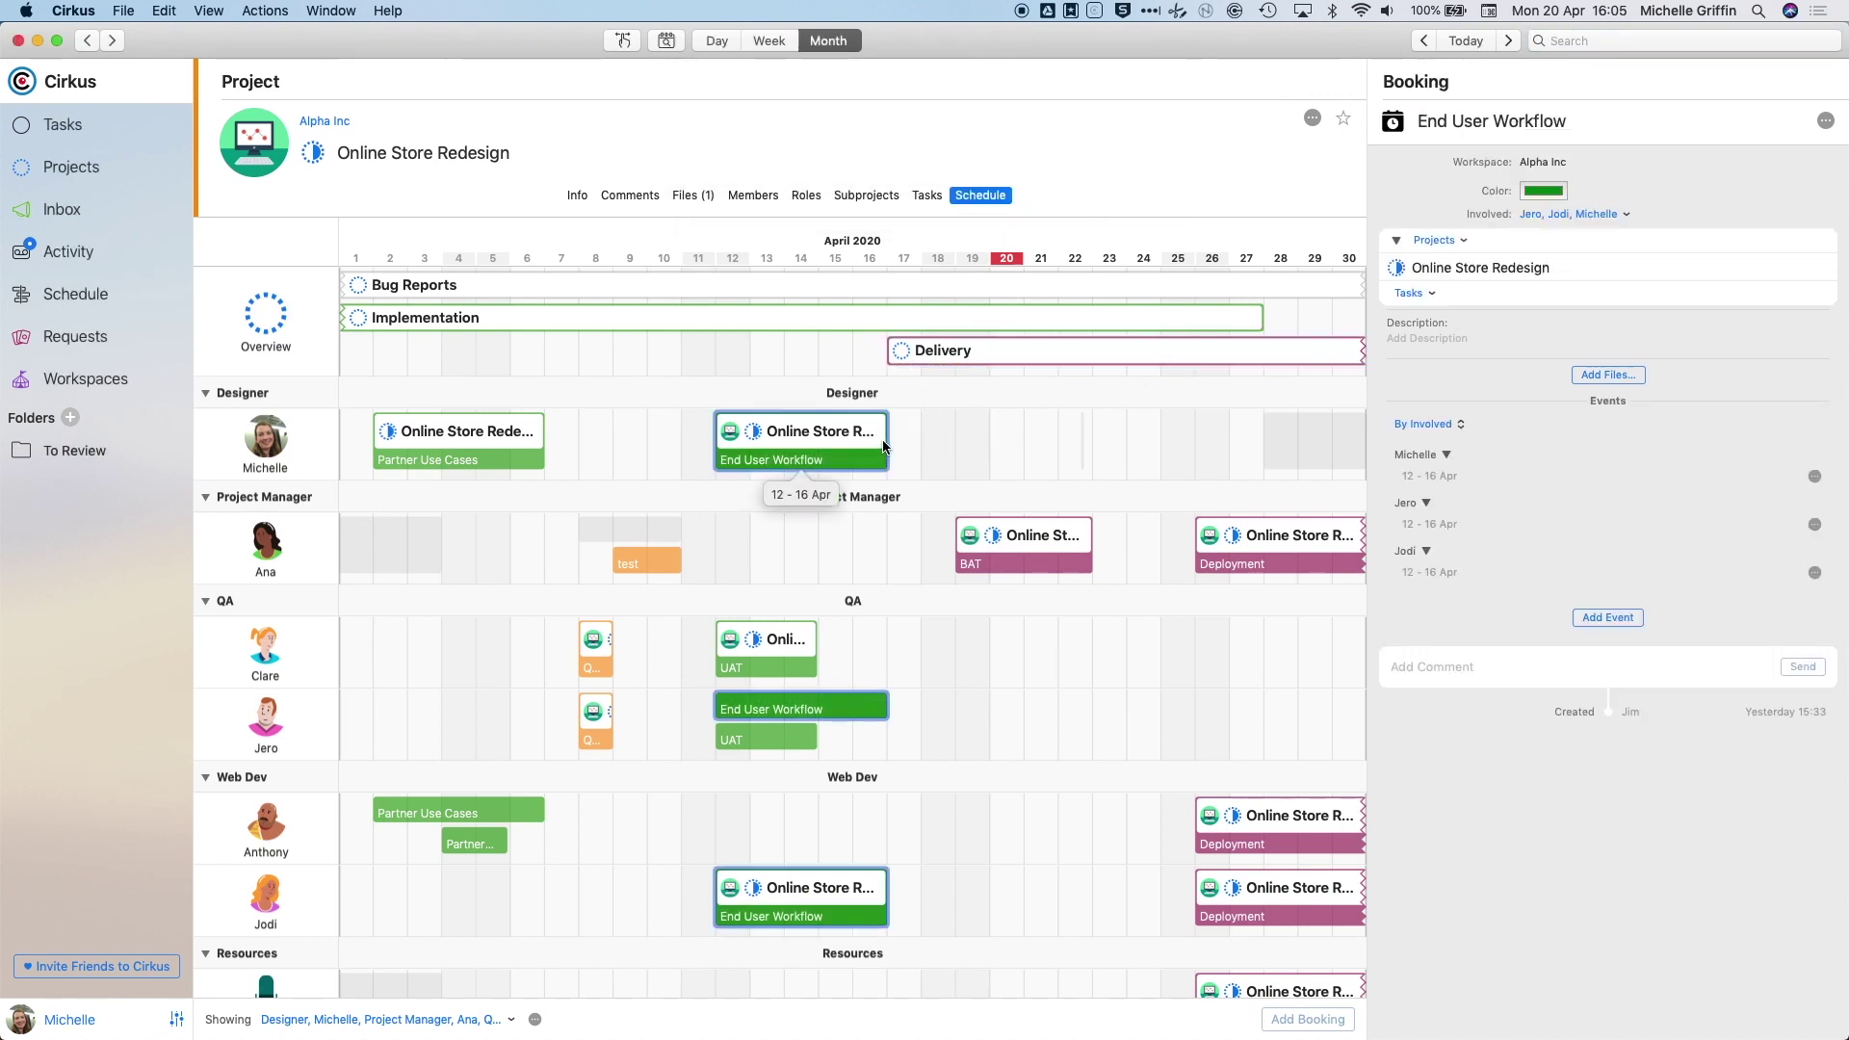
pyautogui.moveTo(919, 439); pyautogui.dragTo(921, 439)
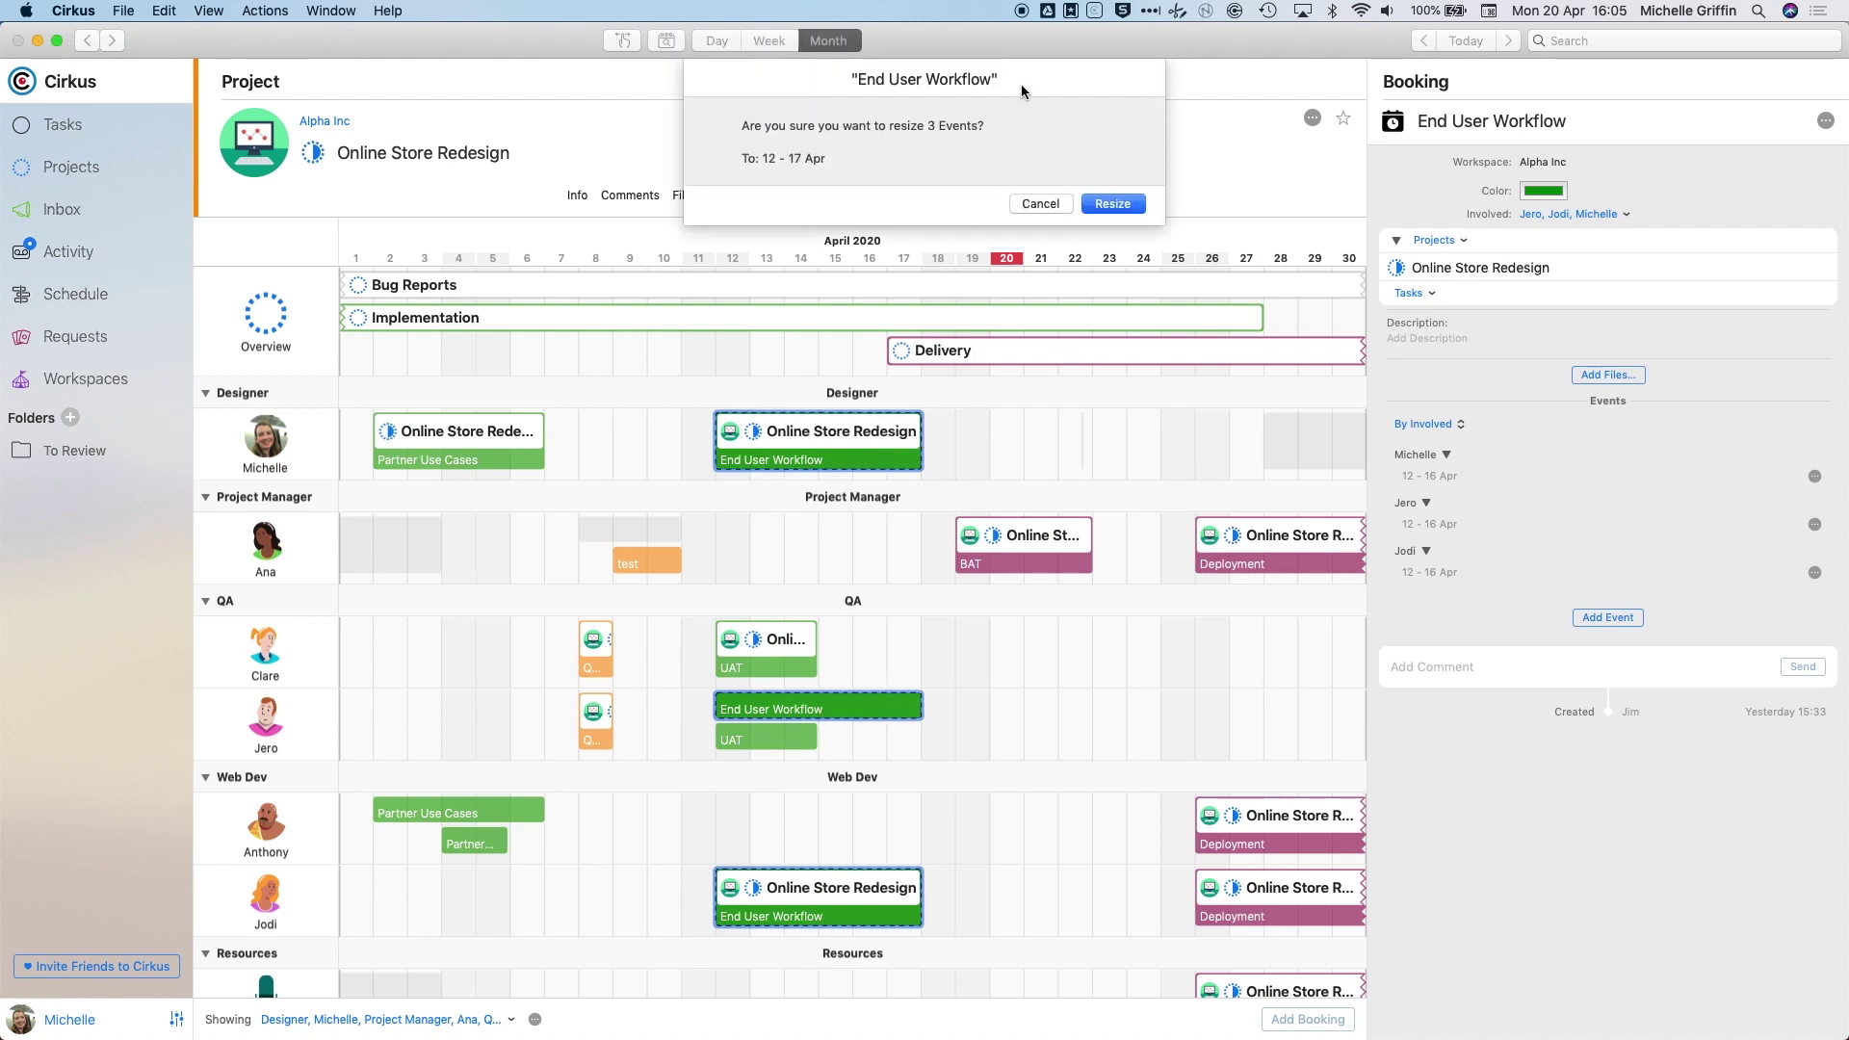
pyautogui.click(1109, 205)
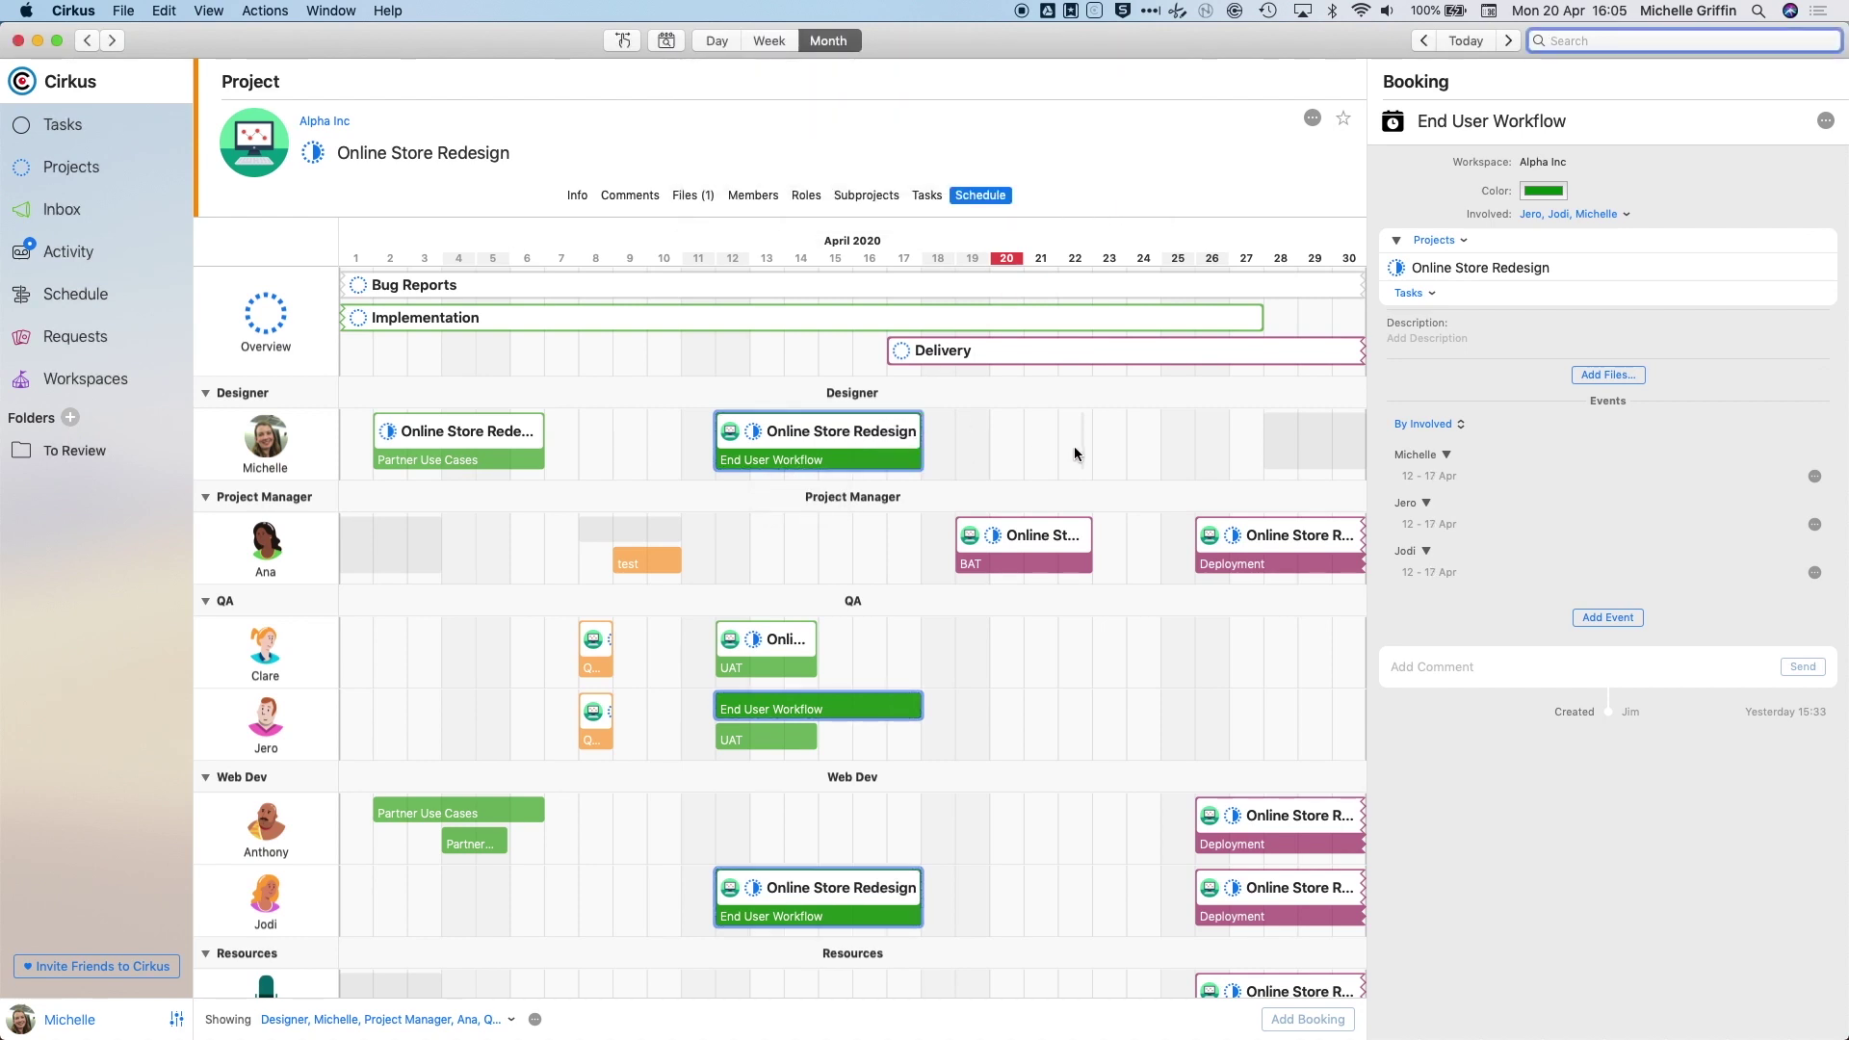
pyautogui.click(1074, 451)
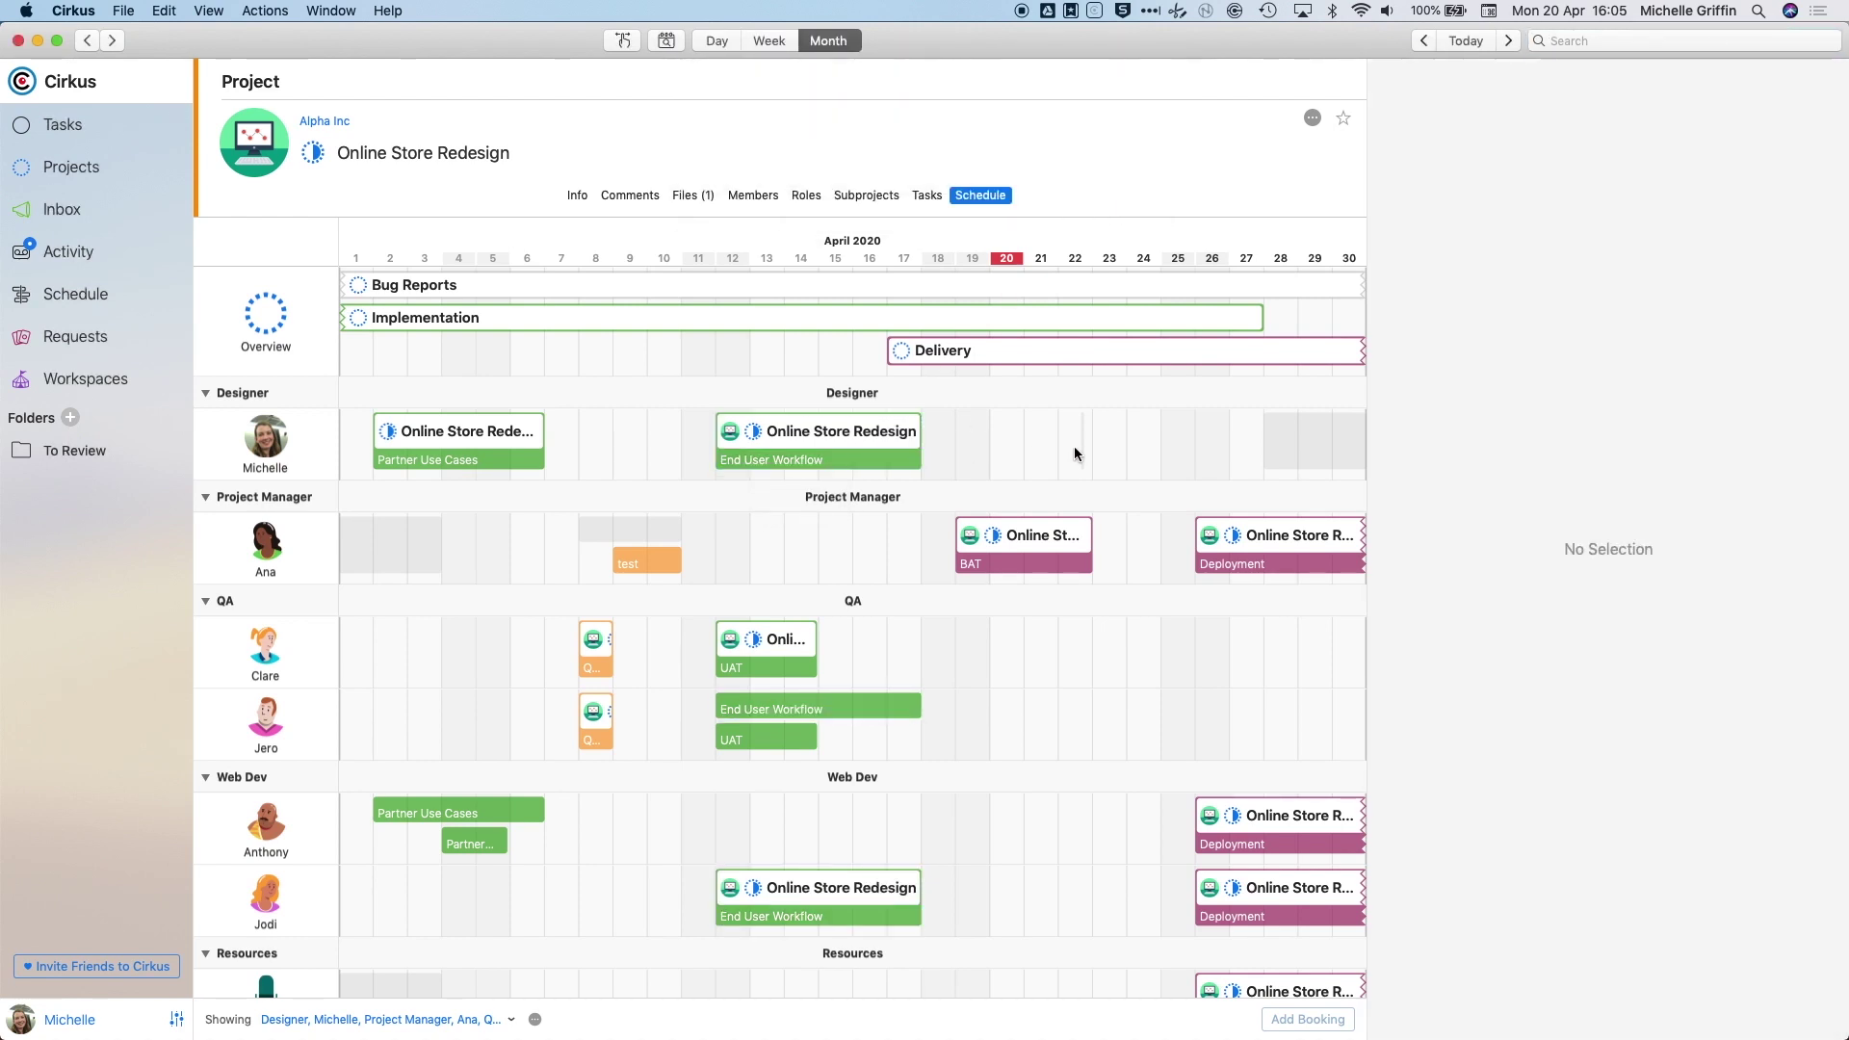
# - View the project schedule by week and by day, look through the April weeks, and return to the month view
pyautogui.click(769, 43)
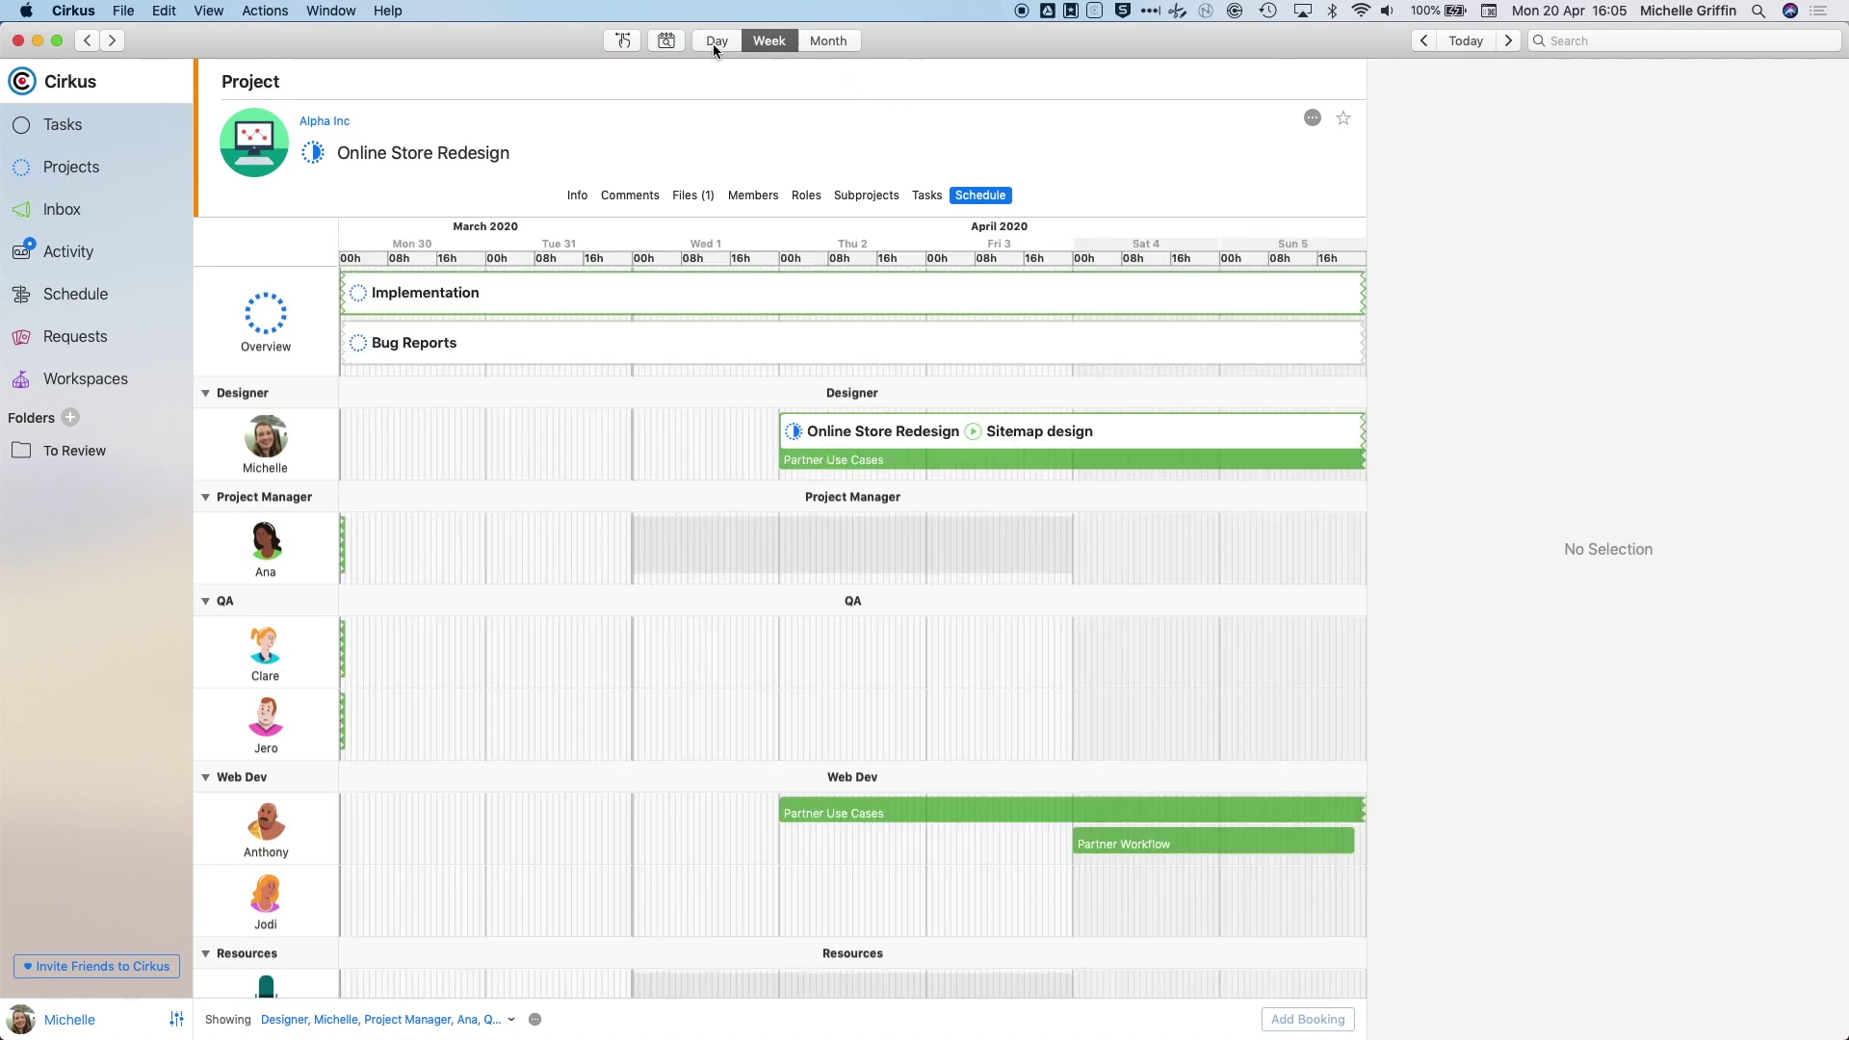
pyautogui.click(717, 39)
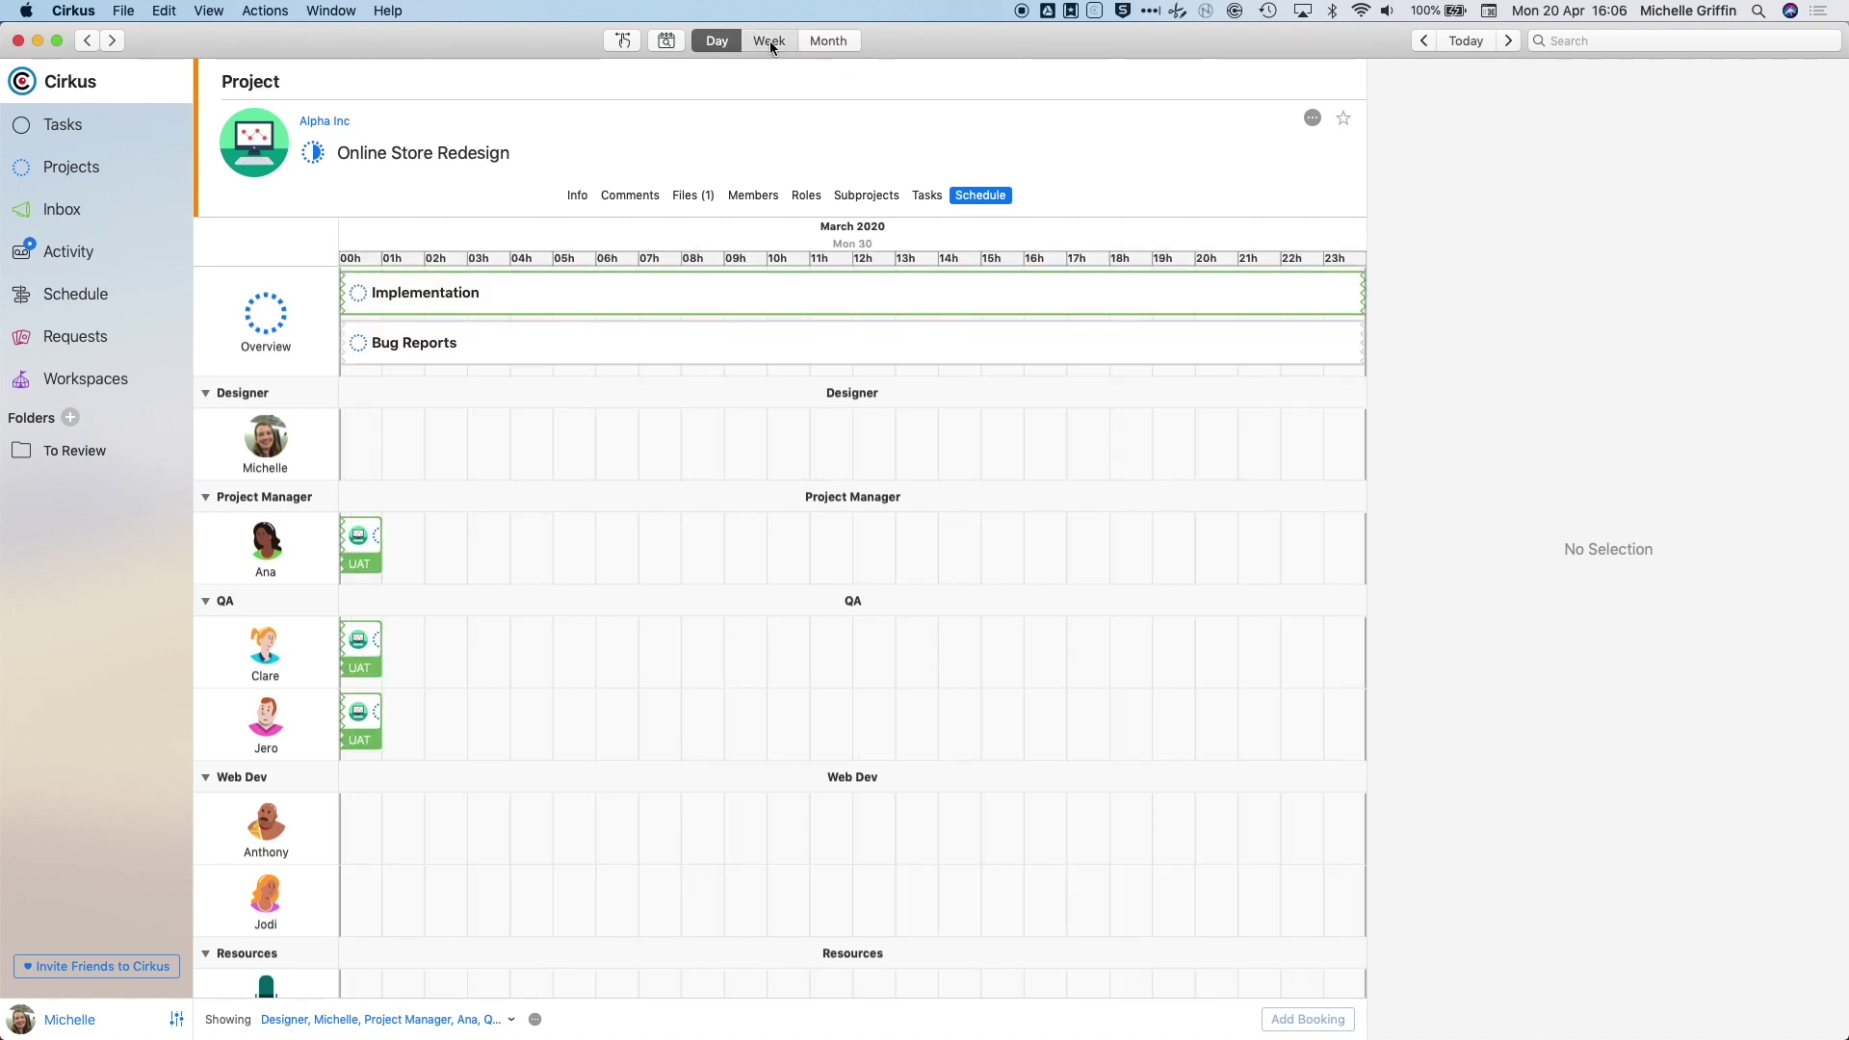
pyautogui.click(770, 40)
pyautogui.hscroll(5, 883, 568)
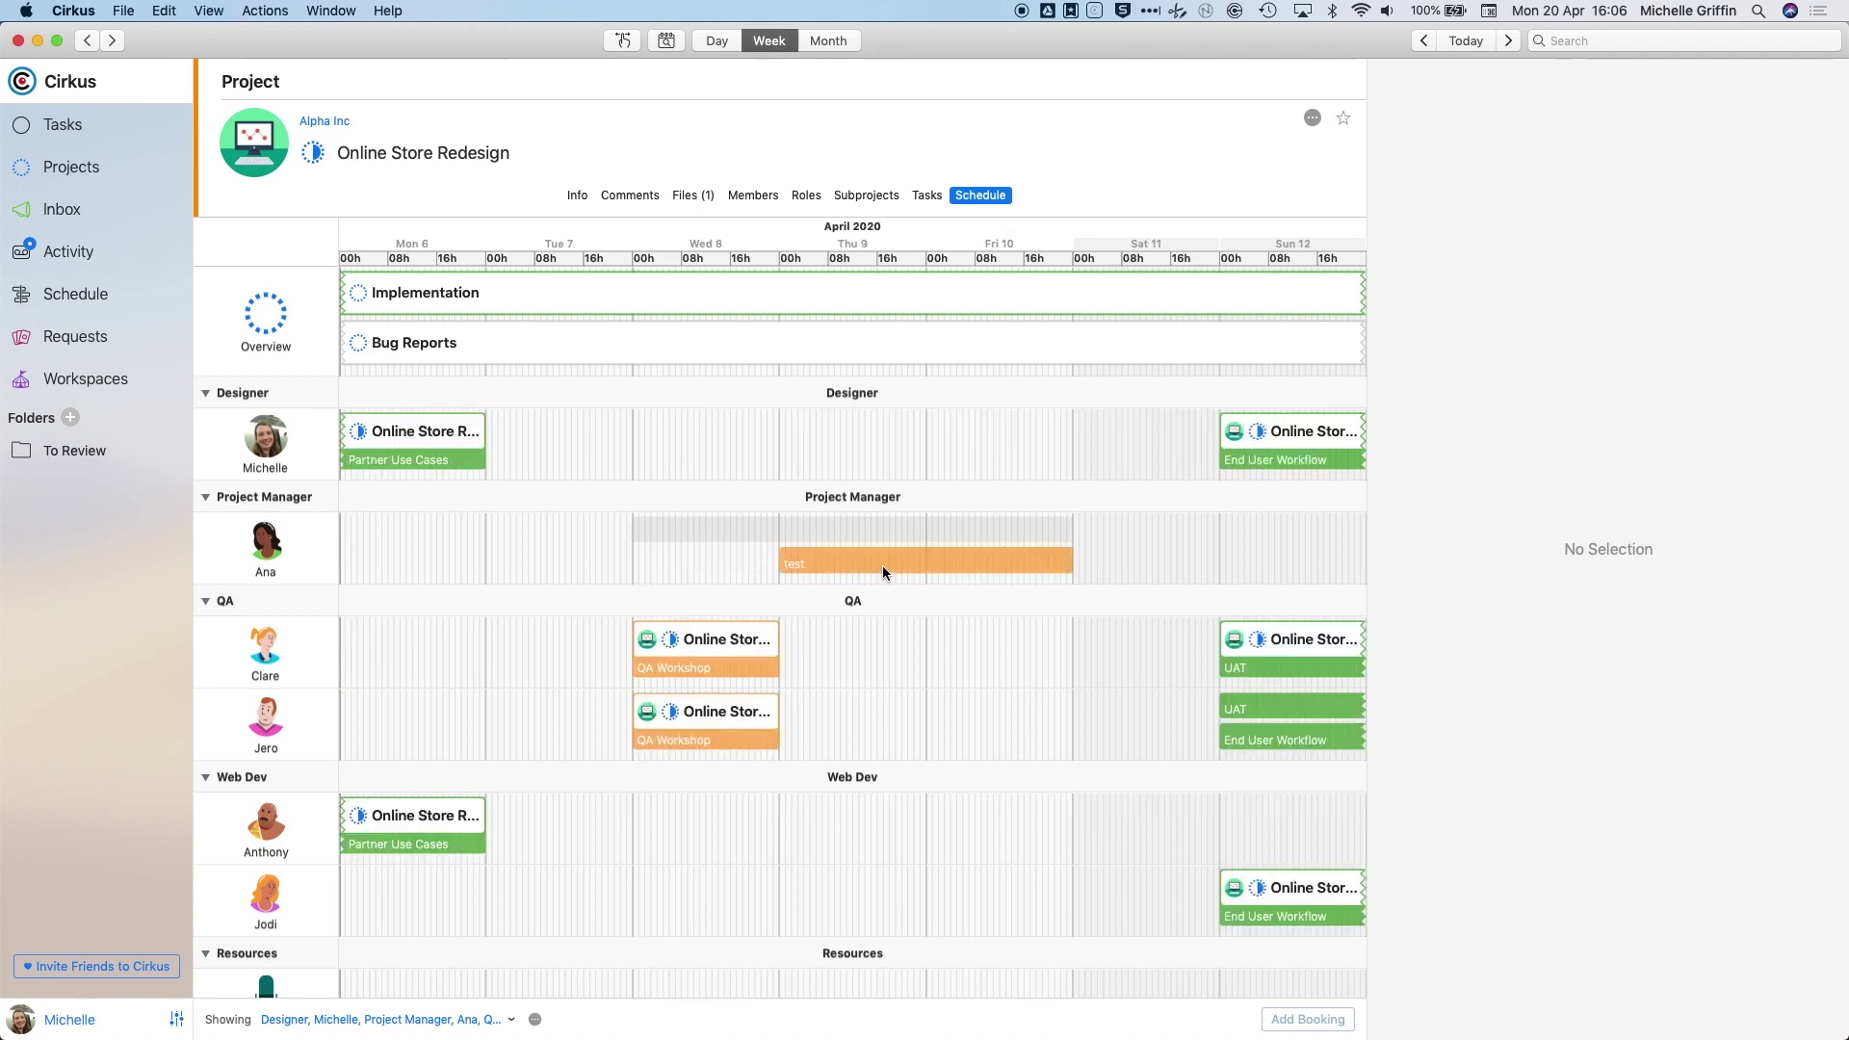
pyautogui.hscroll(5, 883, 568)
pyautogui.hscroll(5, 883, 567)
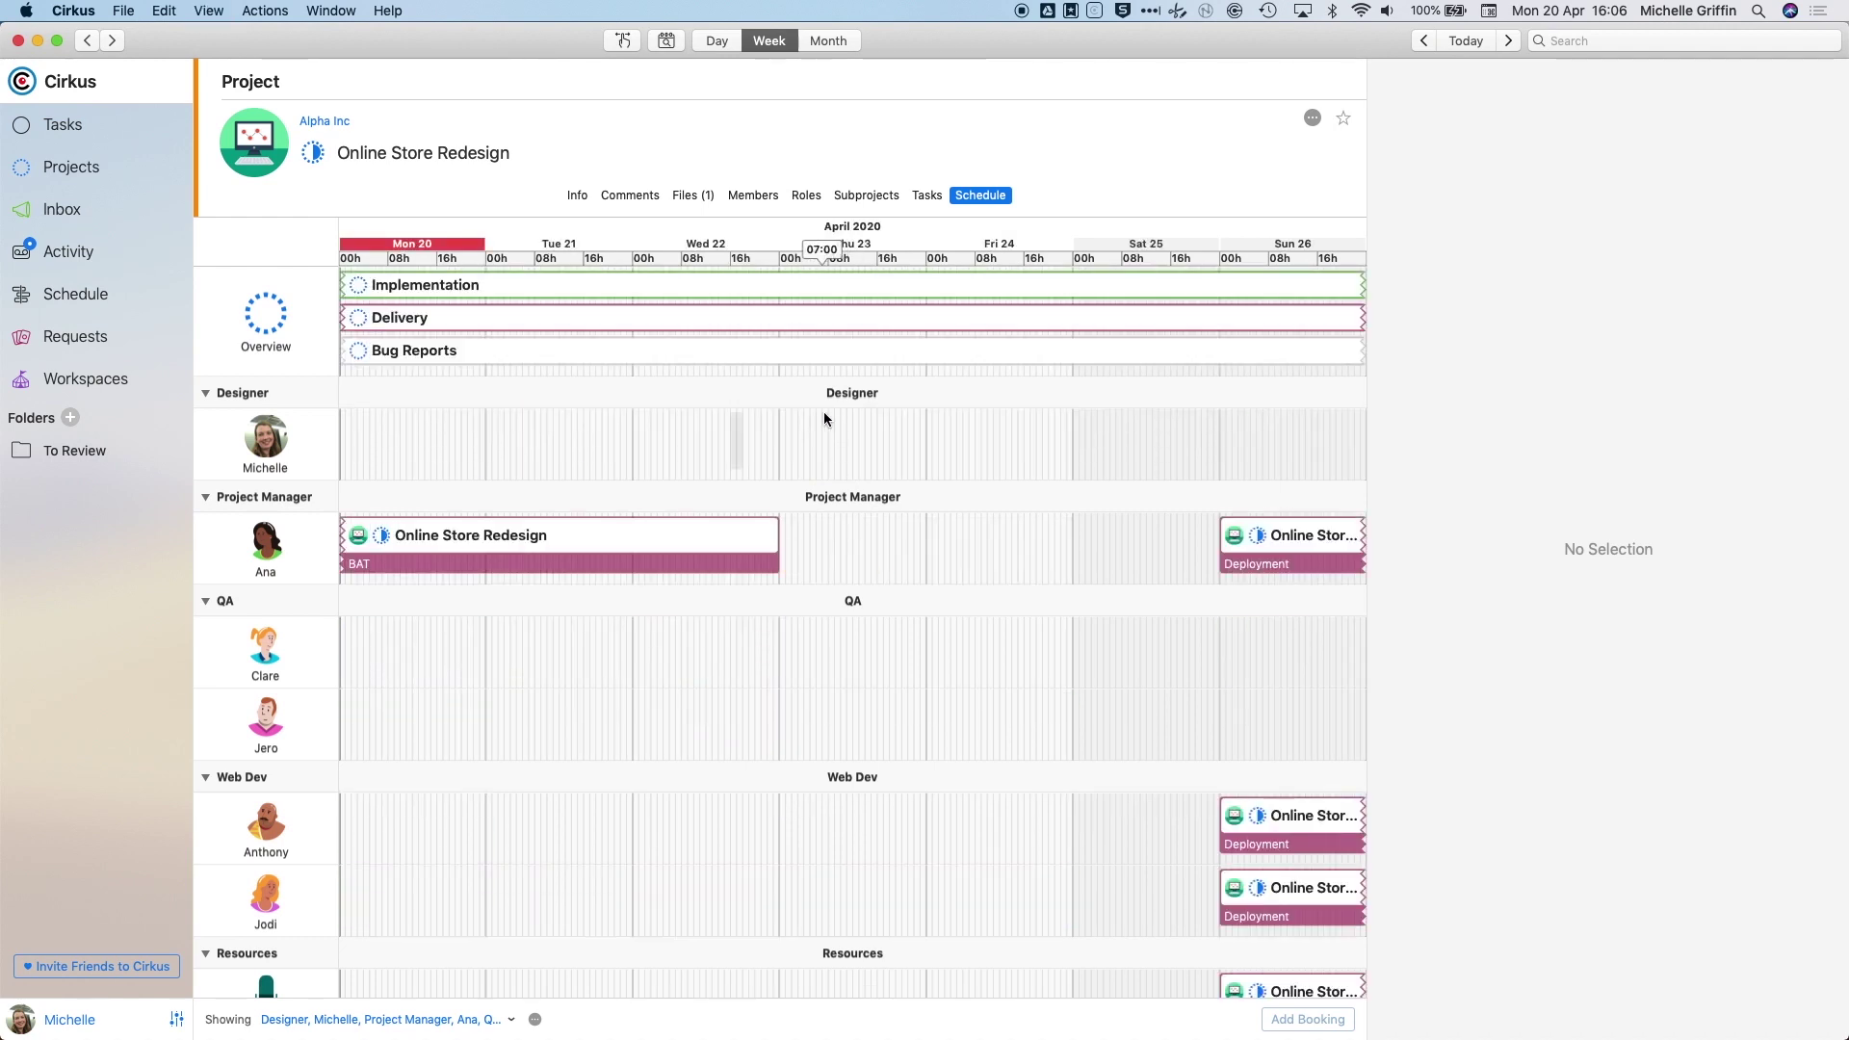
pyautogui.click(809, 43)
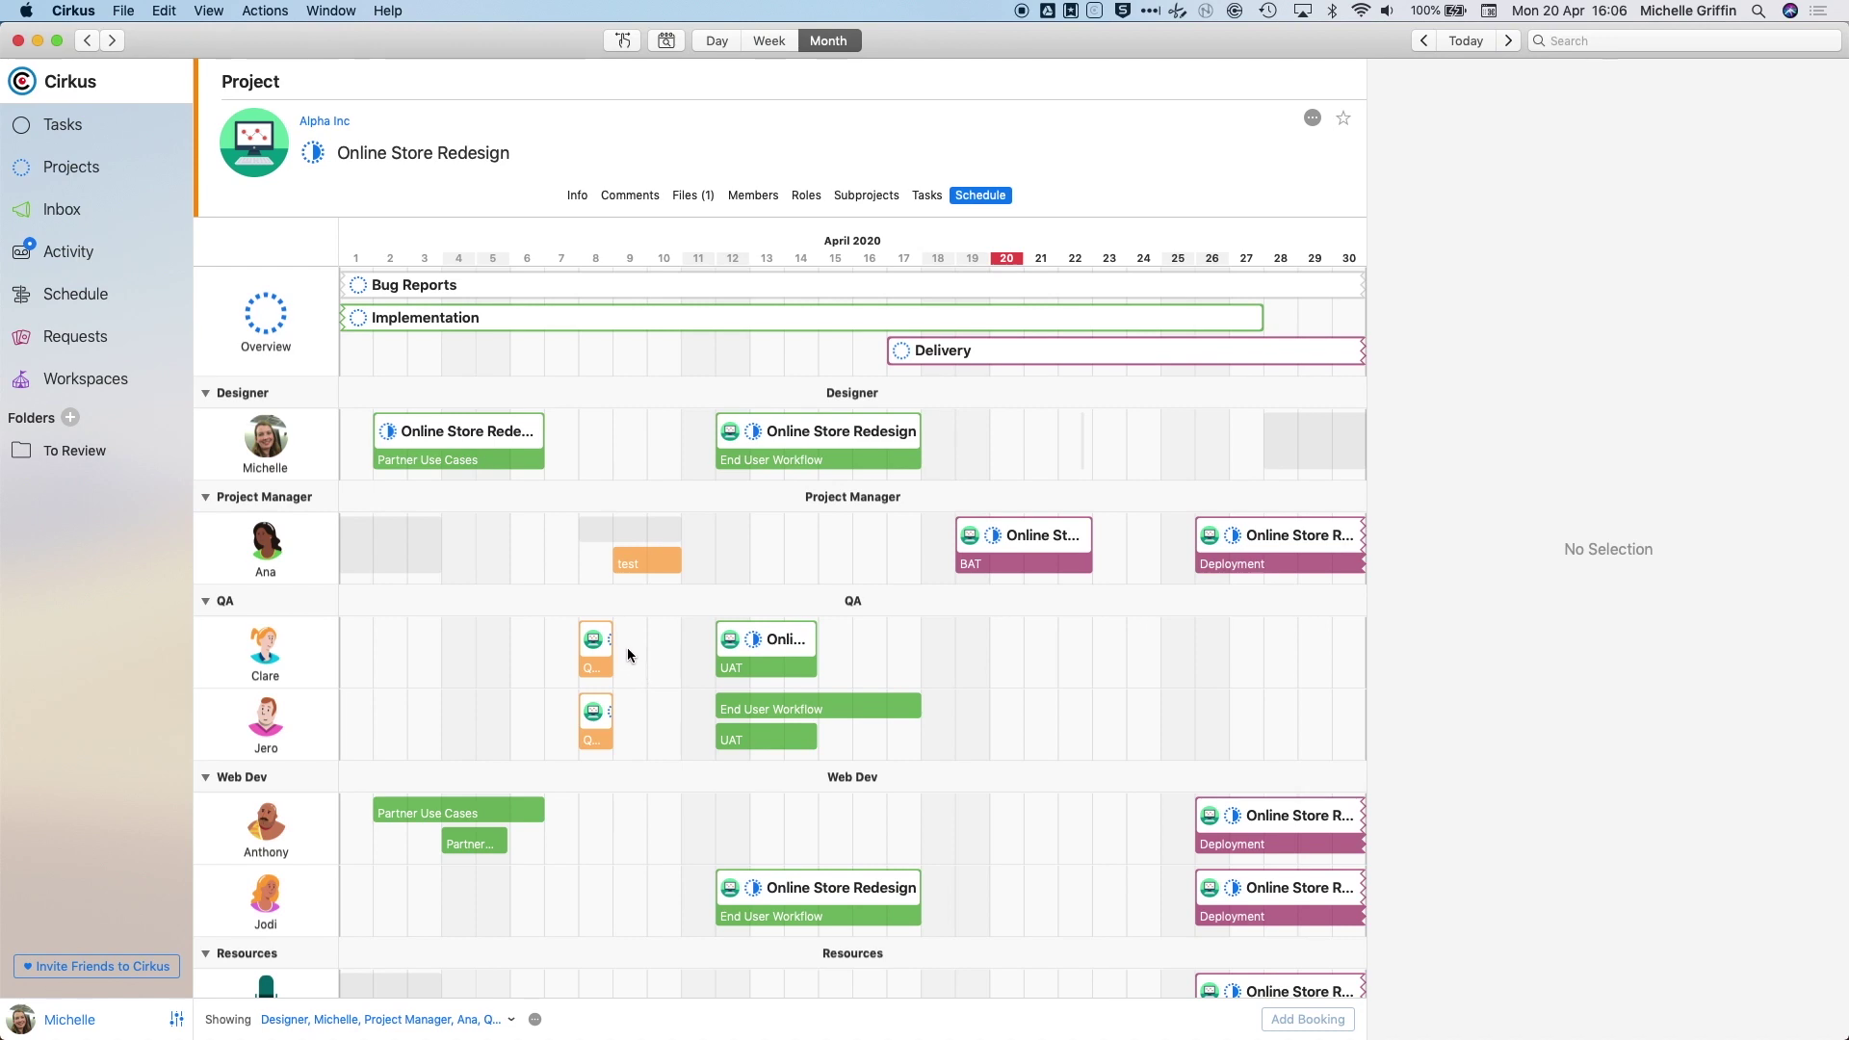
# - Create a "QA Review" booking on 20 April for the first QA member and copy it to the second QA member
pyautogui.click(1006, 650)
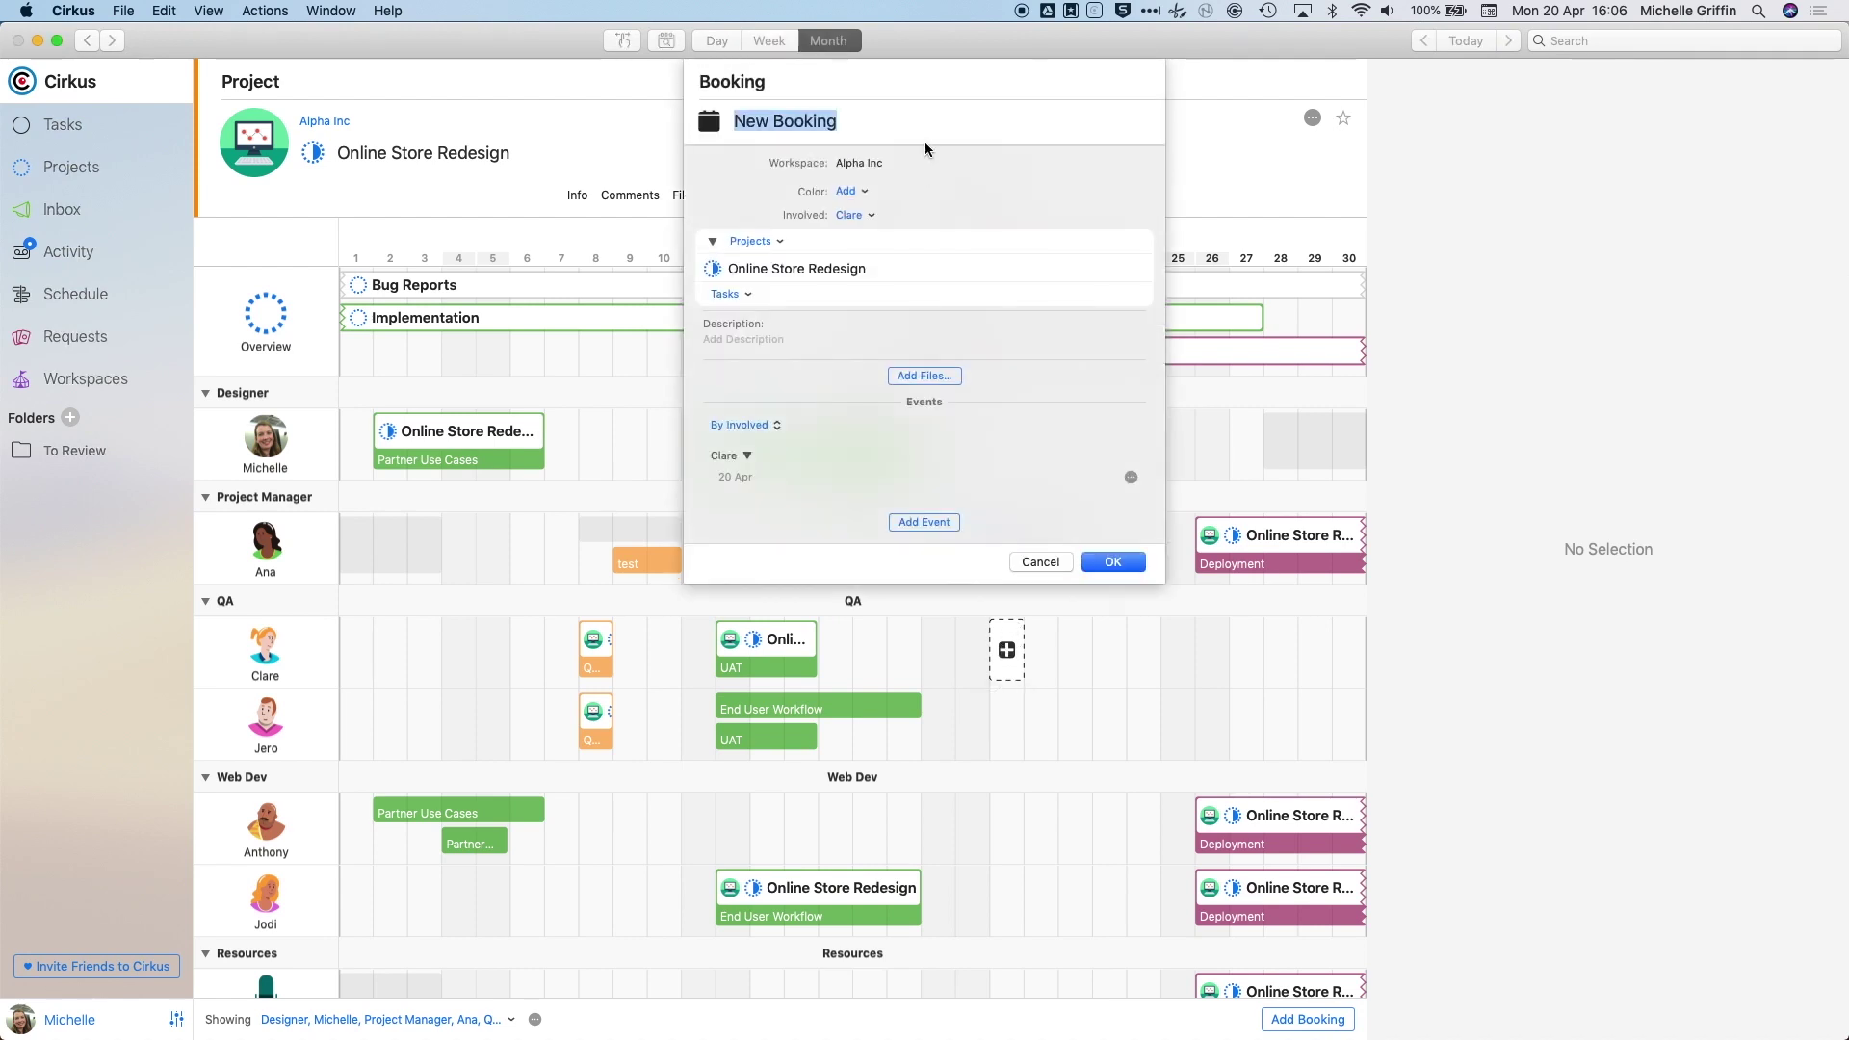
pyautogui.write('QA Review')
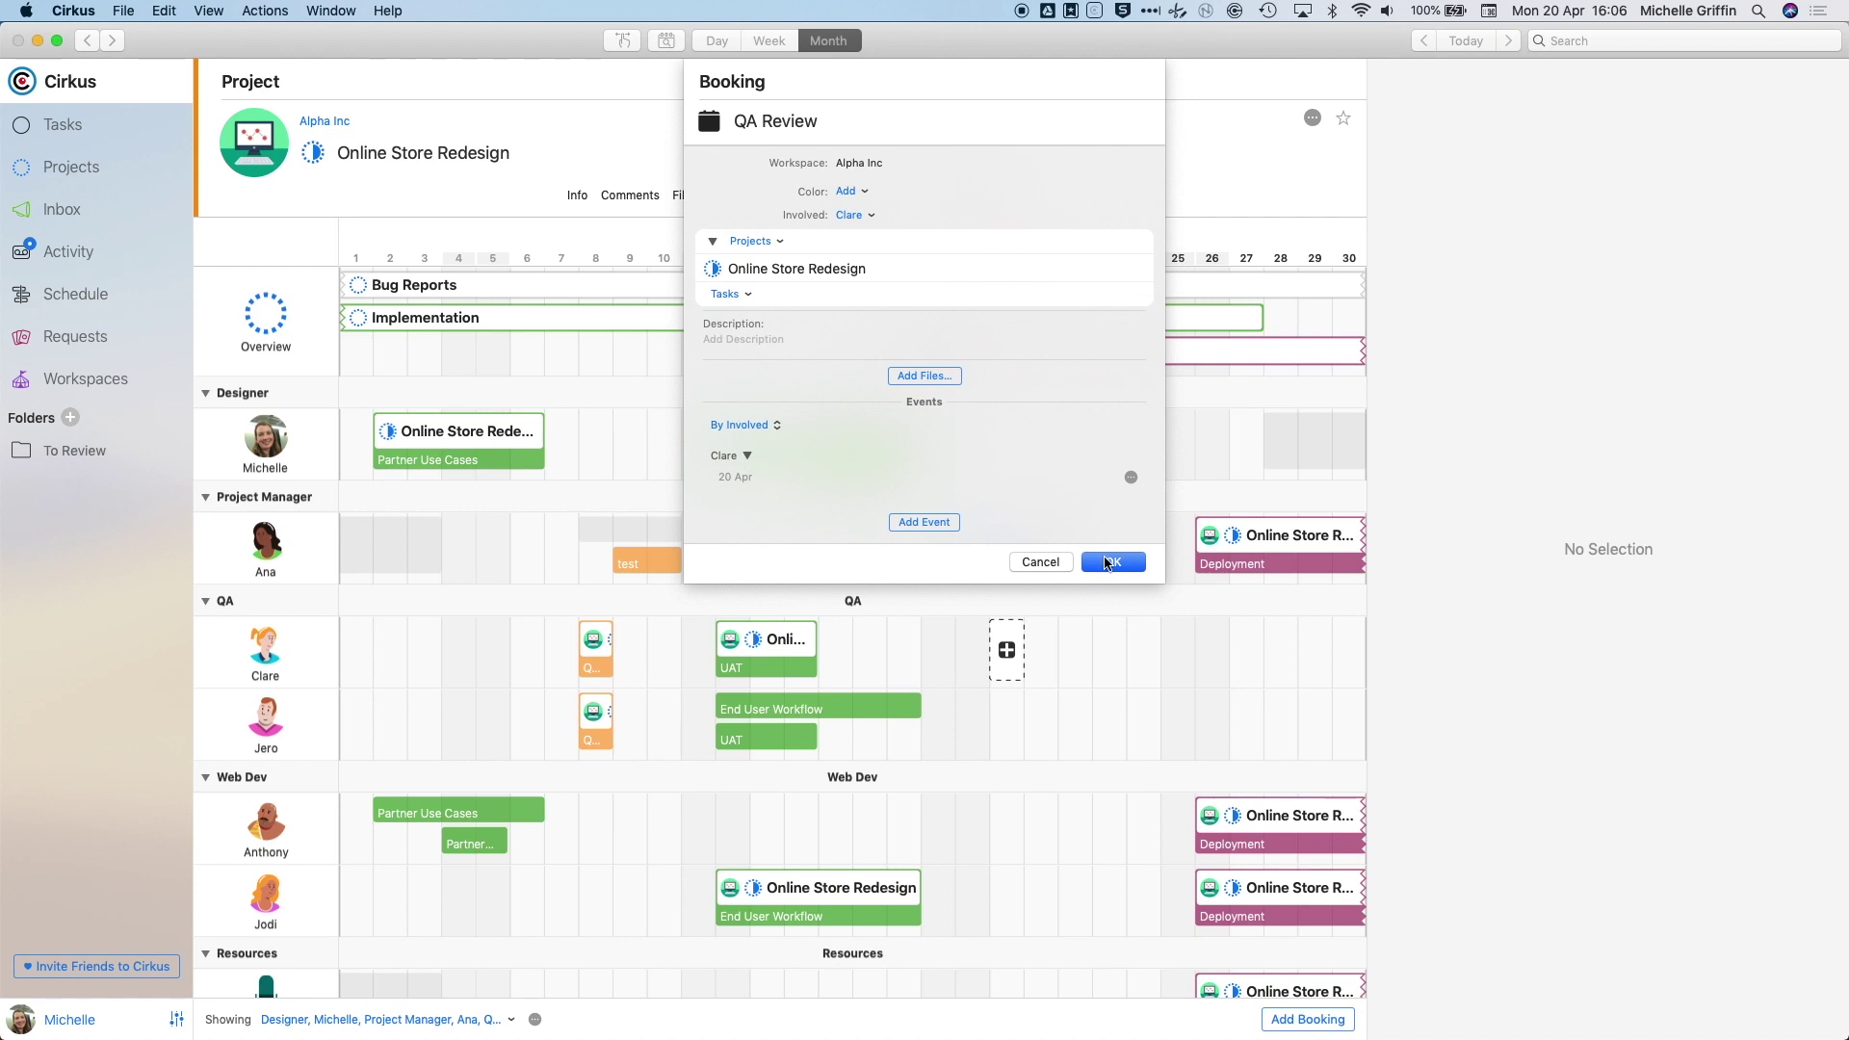
pyautogui.click(1107, 563)
pyautogui.click(1007, 661)
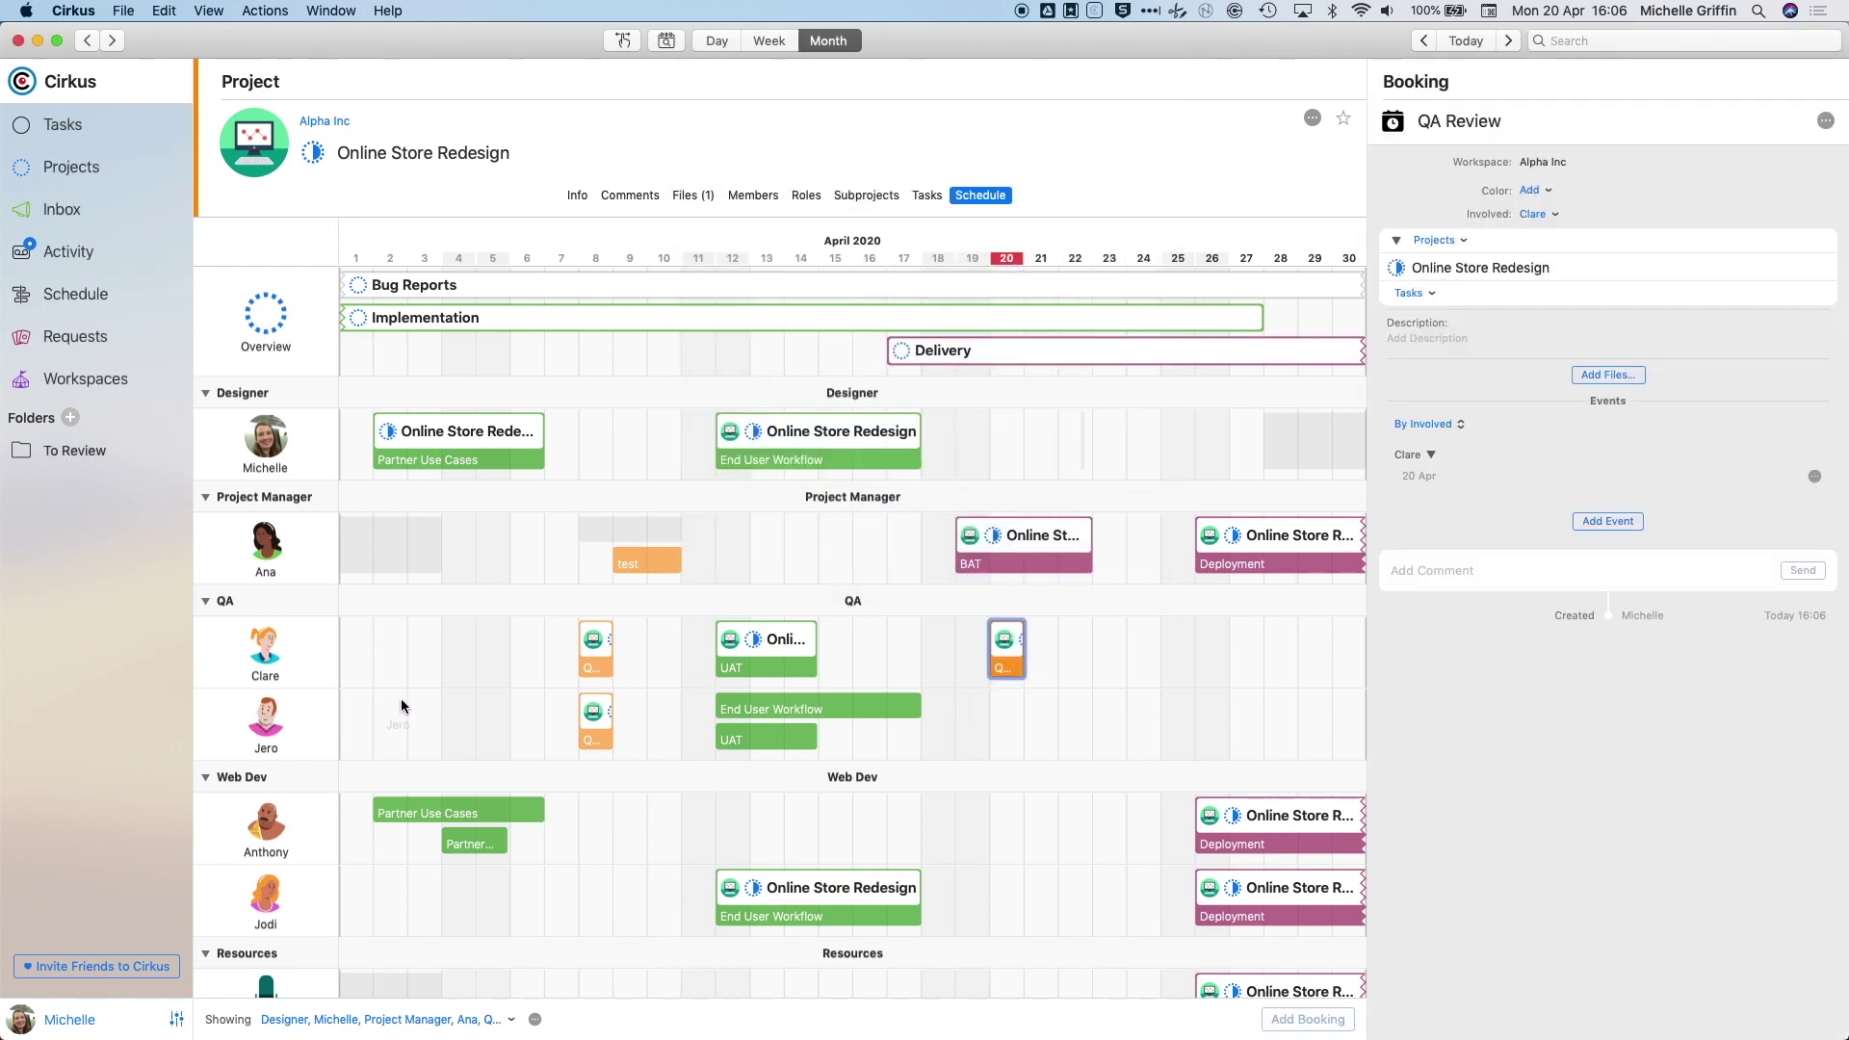
pyautogui.moveTo(1007, 650); pyautogui.dragTo(1007, 722)
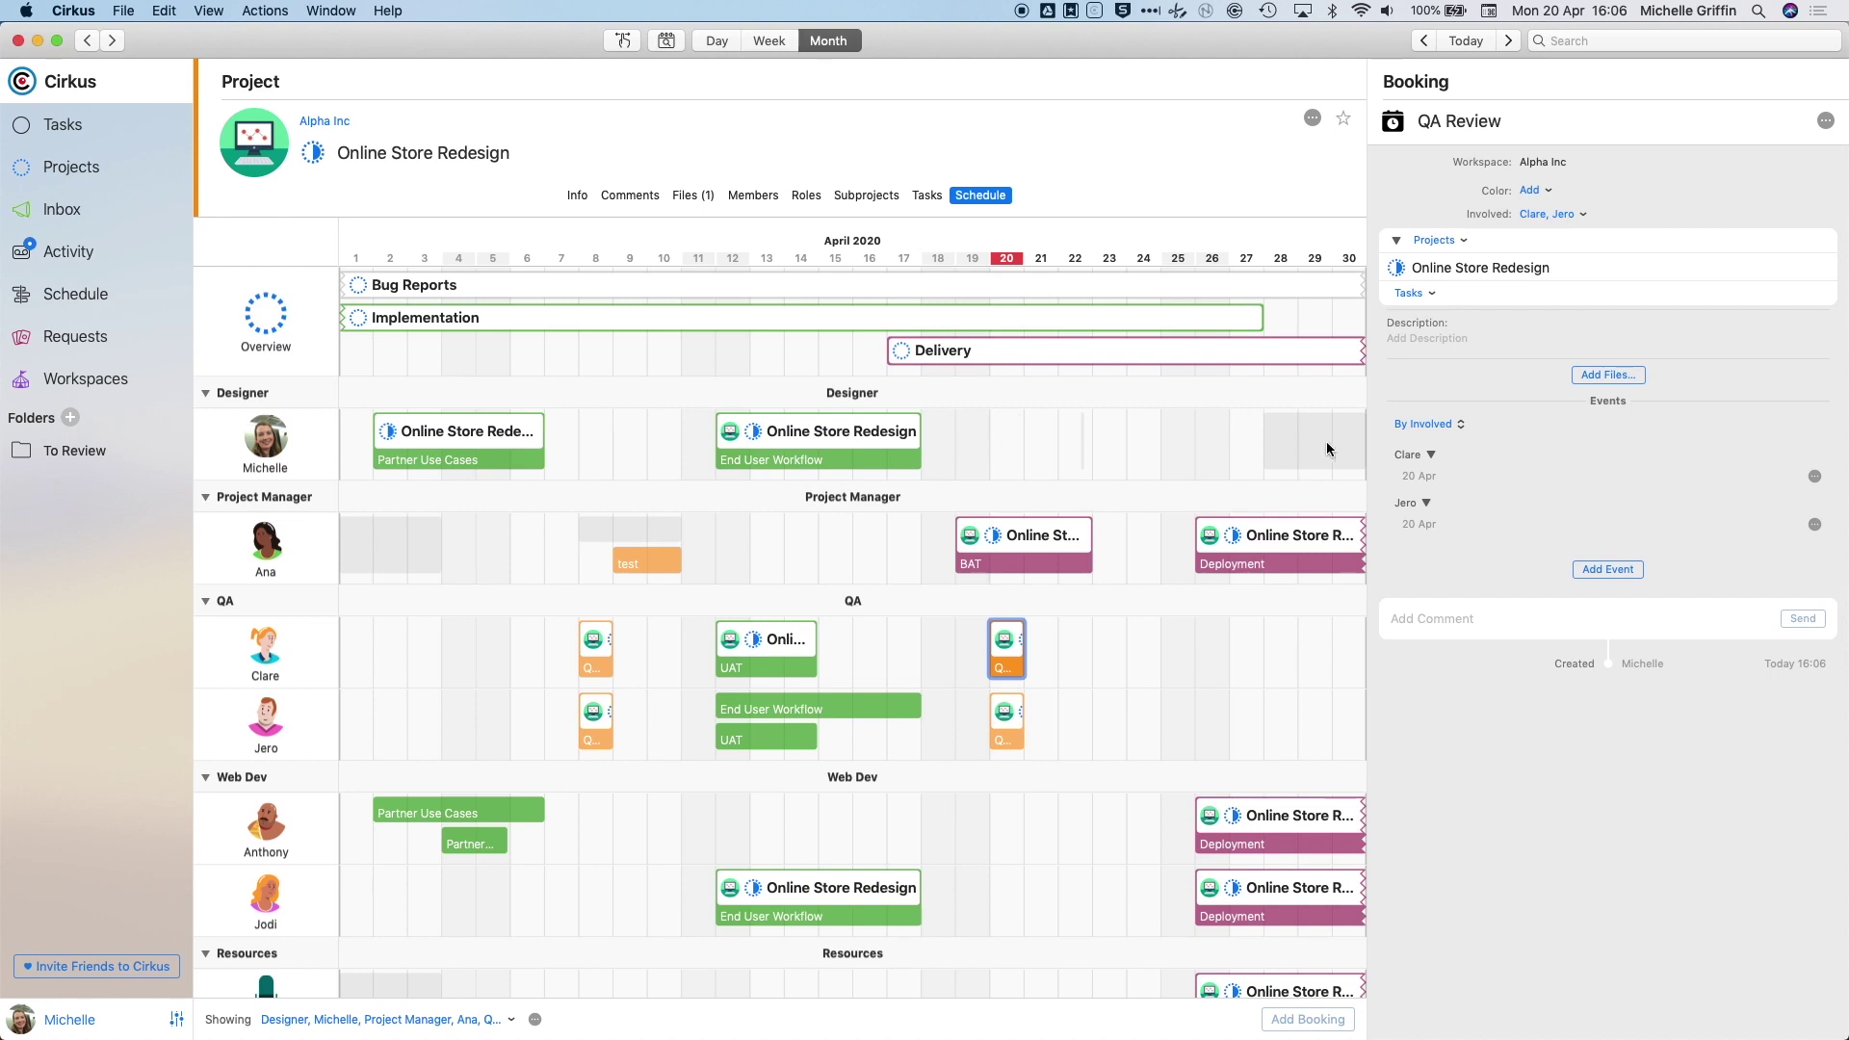
# - Review the team and resource bookings in the schedule, and inspect the Project Manager's BAT booking and its comment field
pyautogui.scroll(1, 1147, 434)
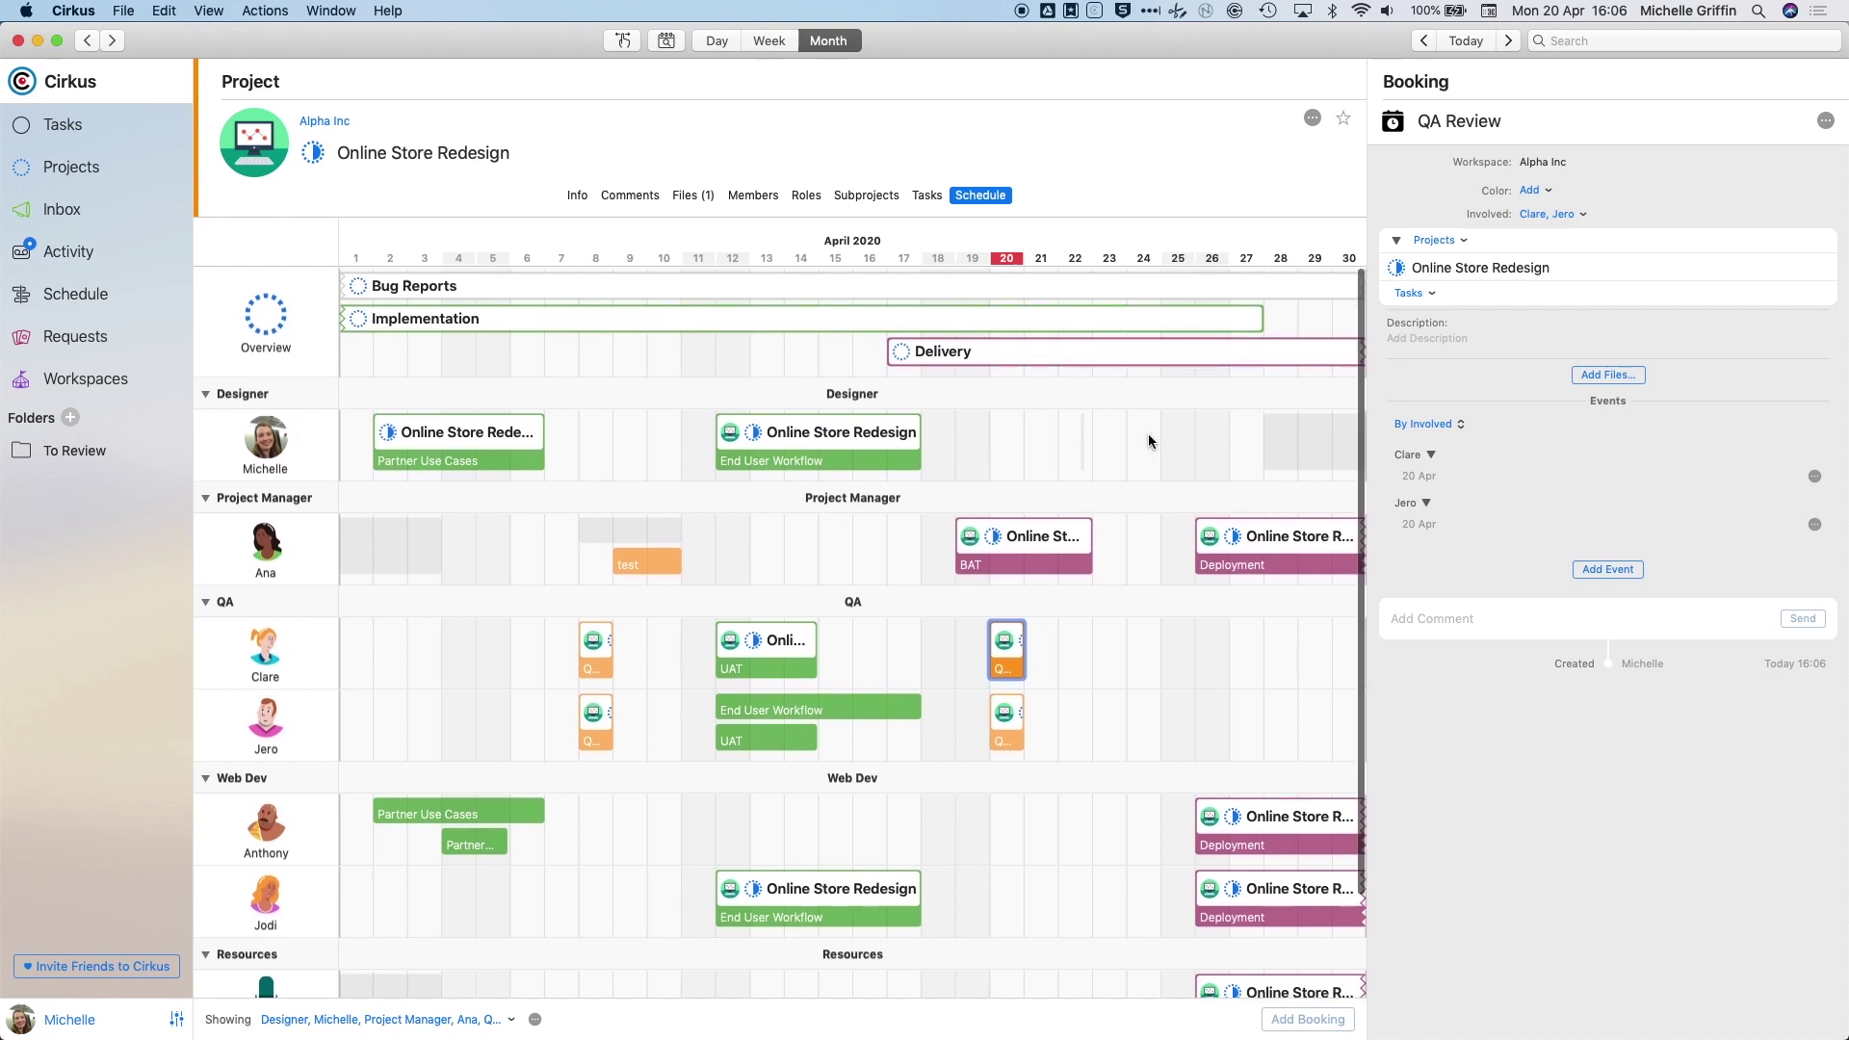
pyautogui.scroll(-2, 877, 489)
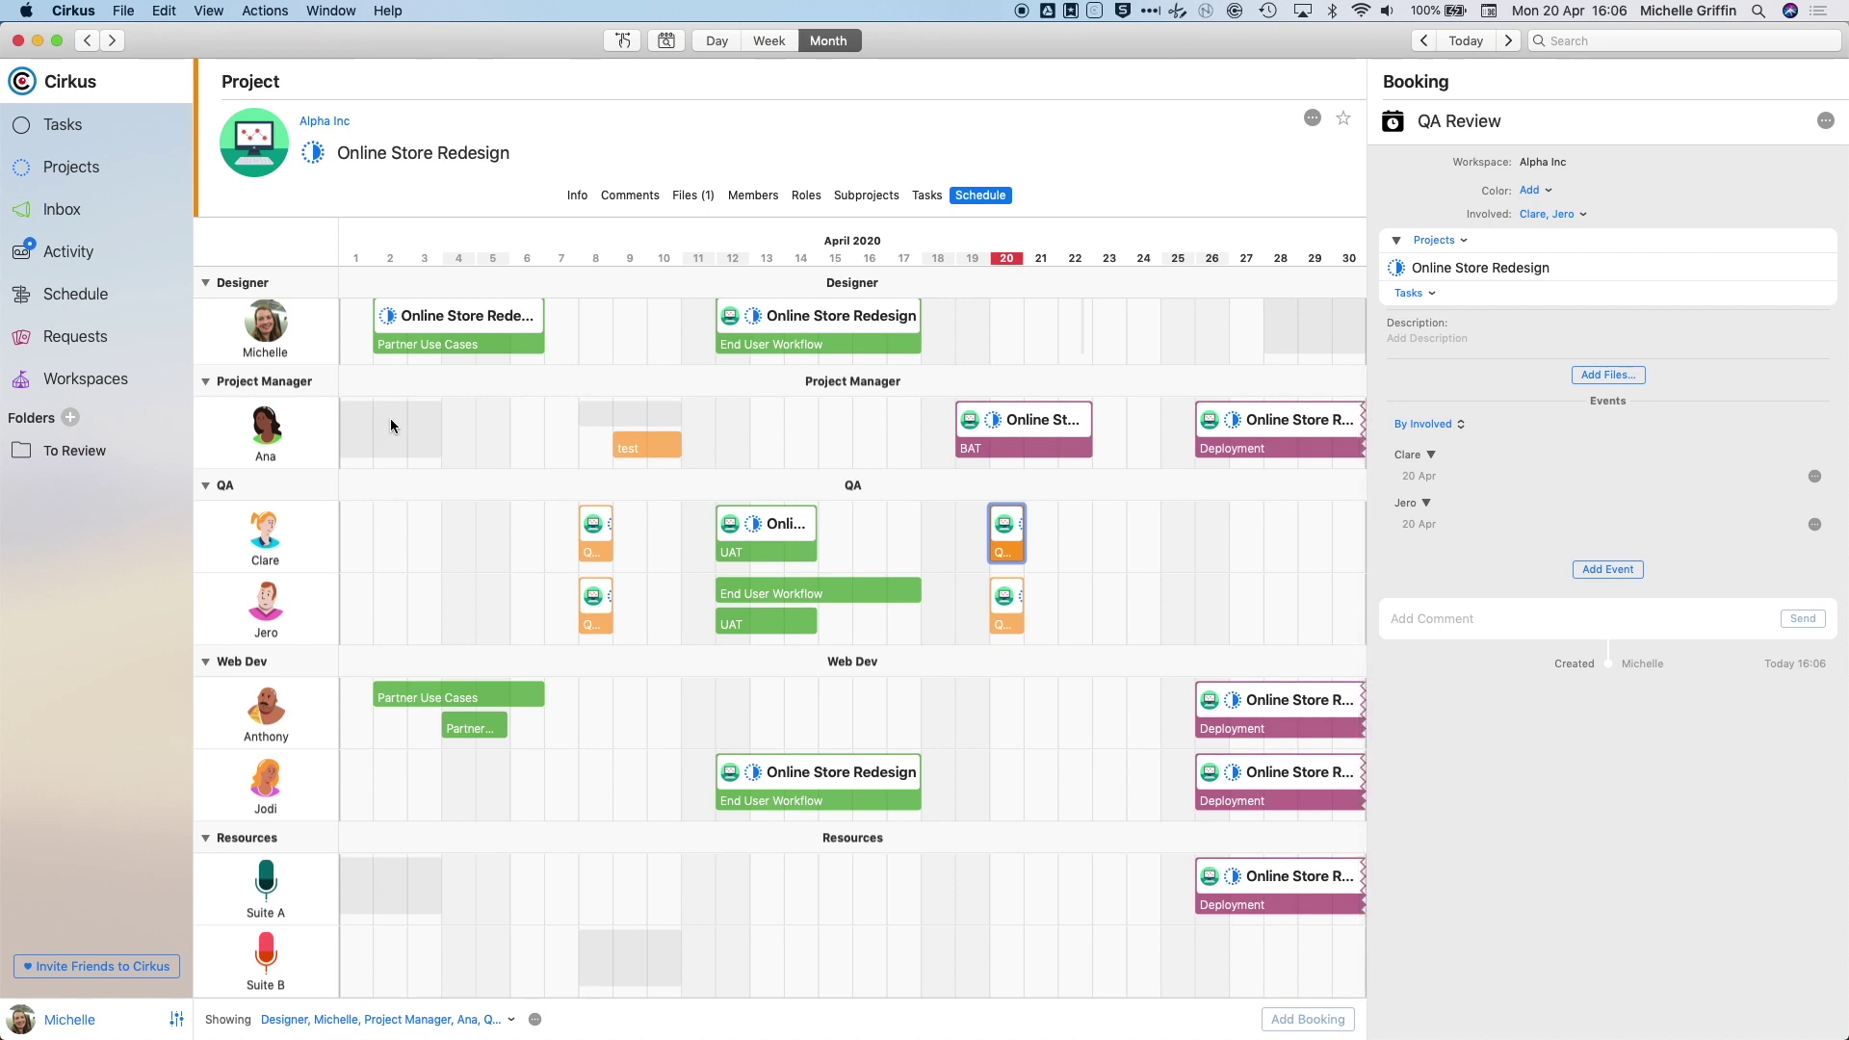
pyautogui.scroll(-1, 441, 574)
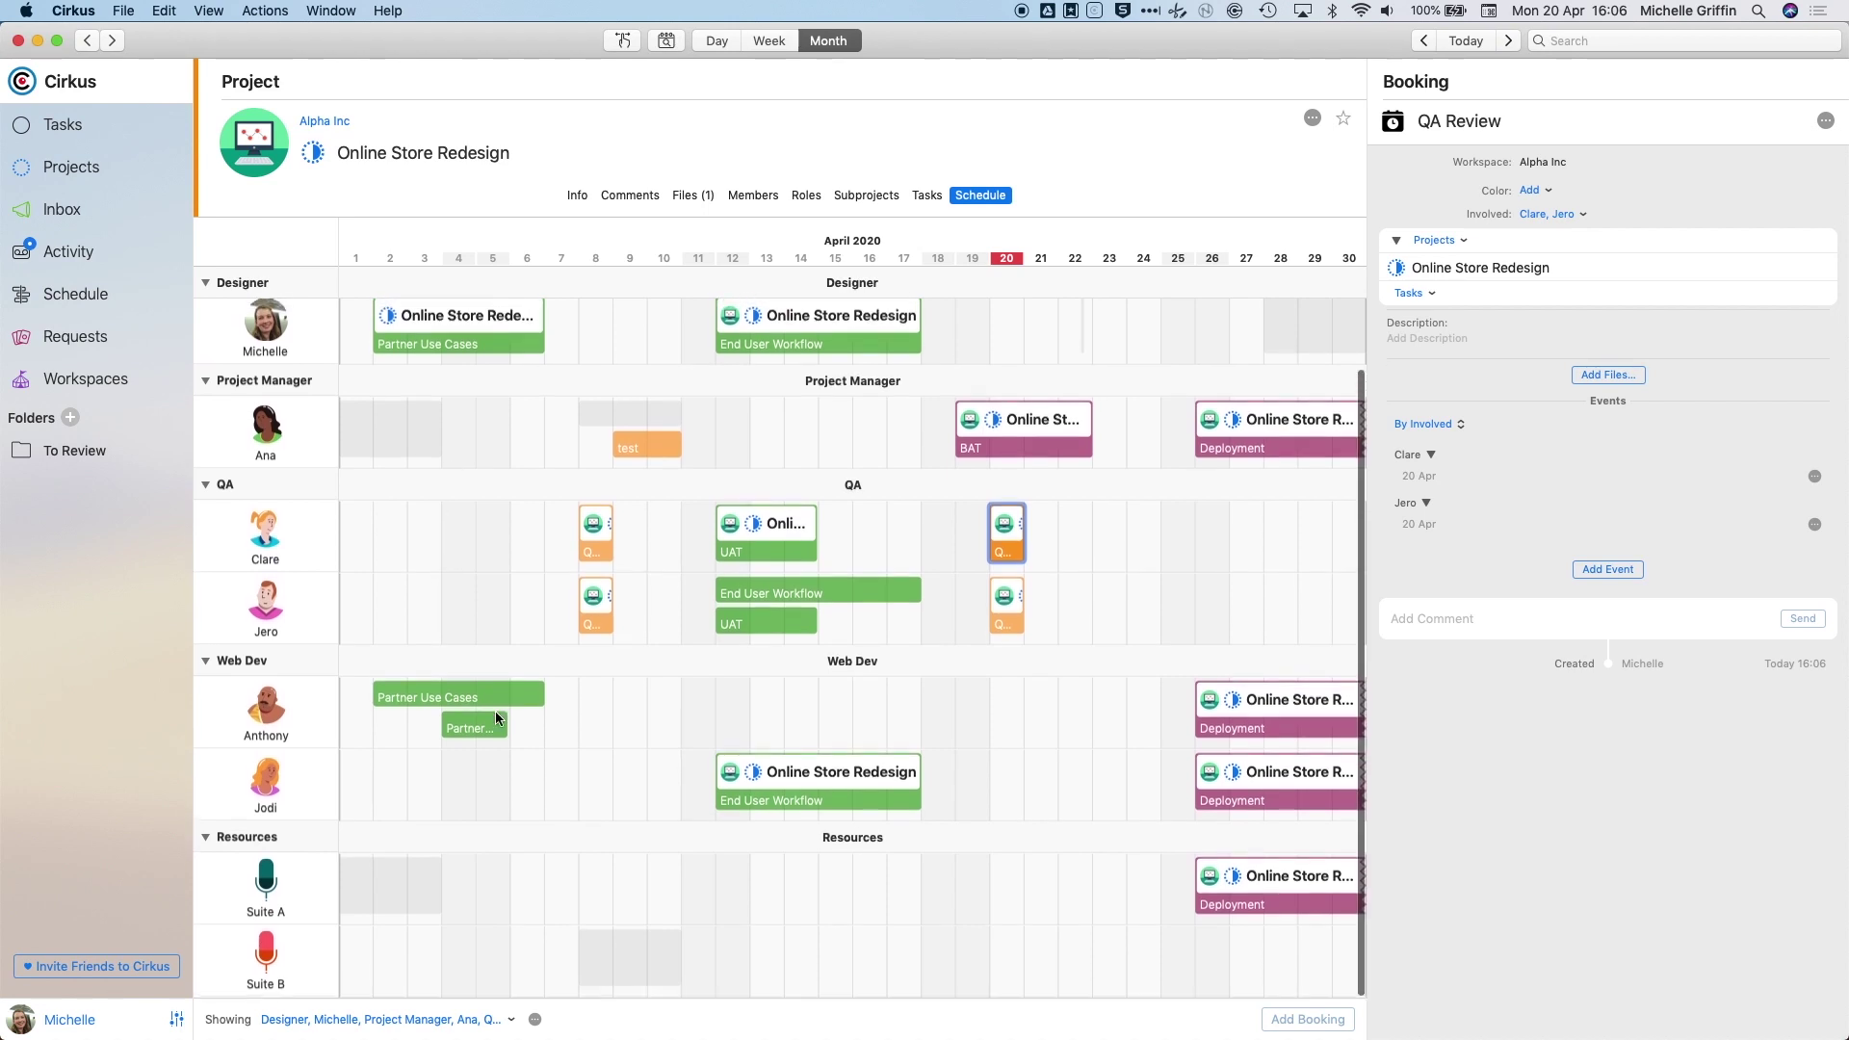
pyautogui.scroll(3, 642, 713)
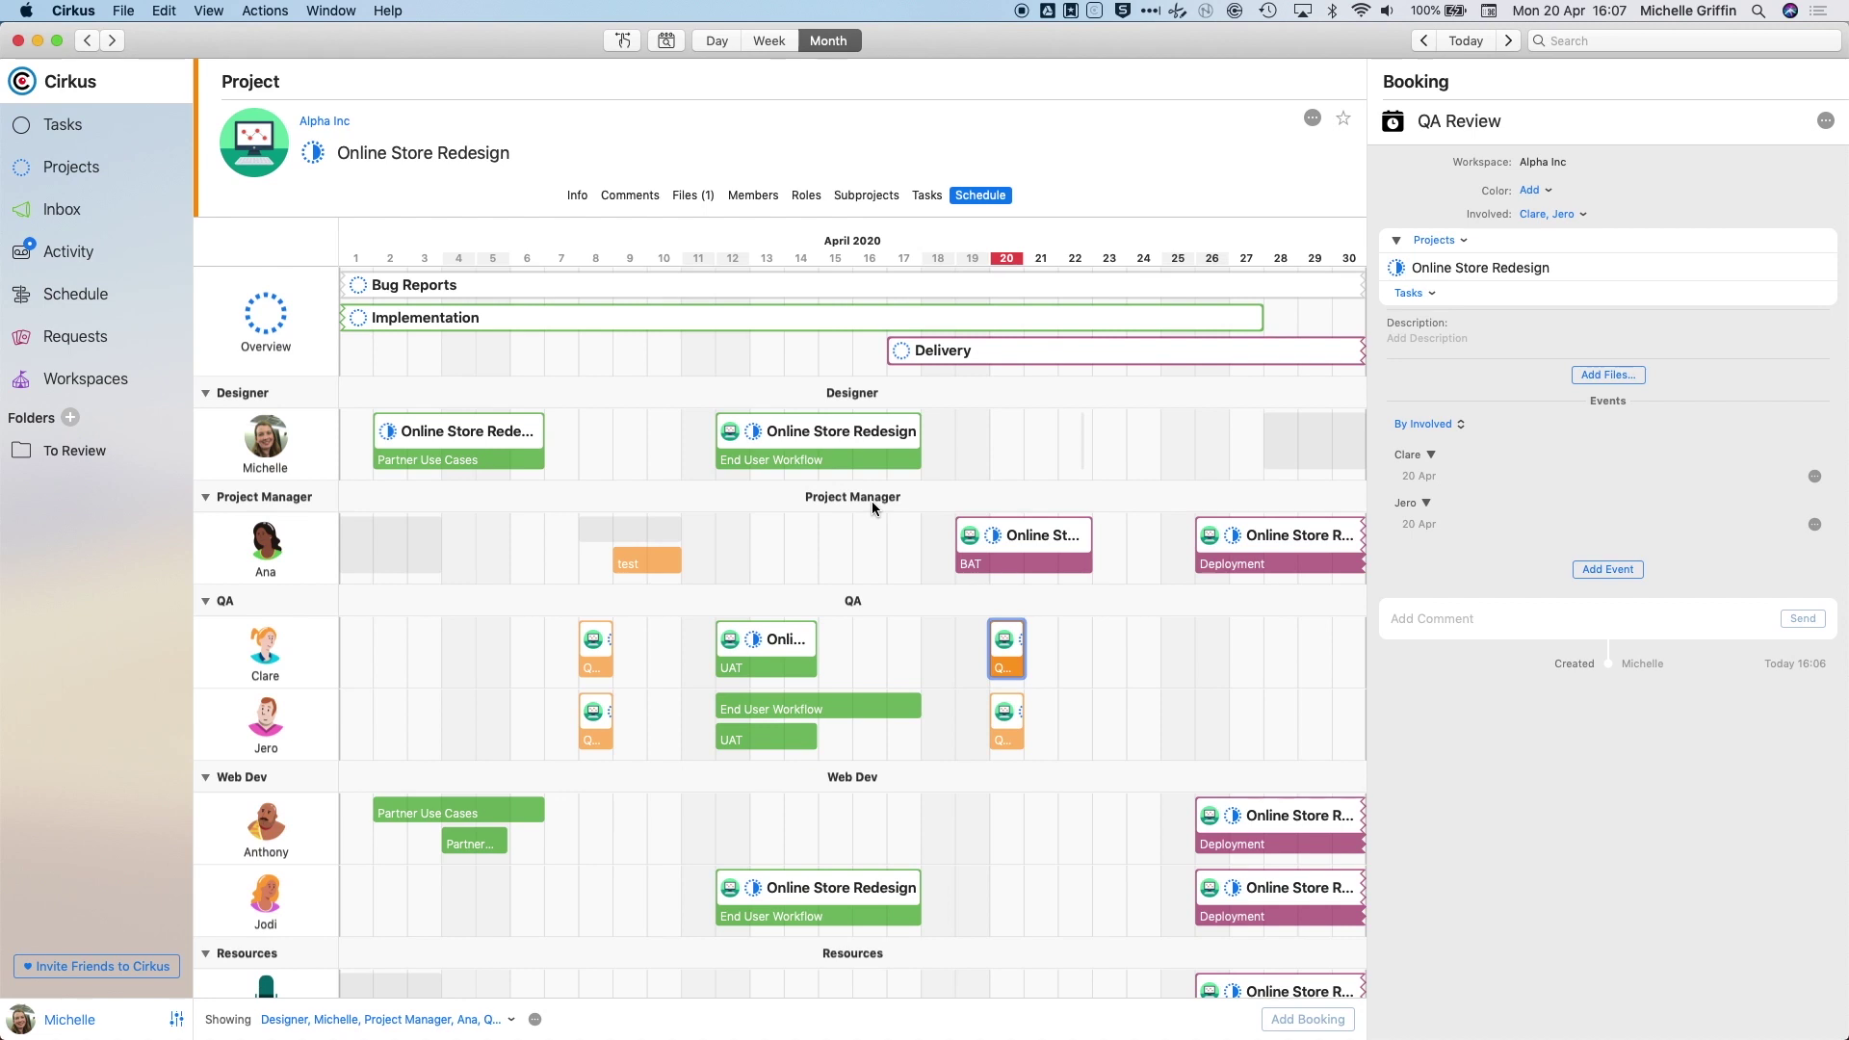
pyautogui.click(1013, 563)
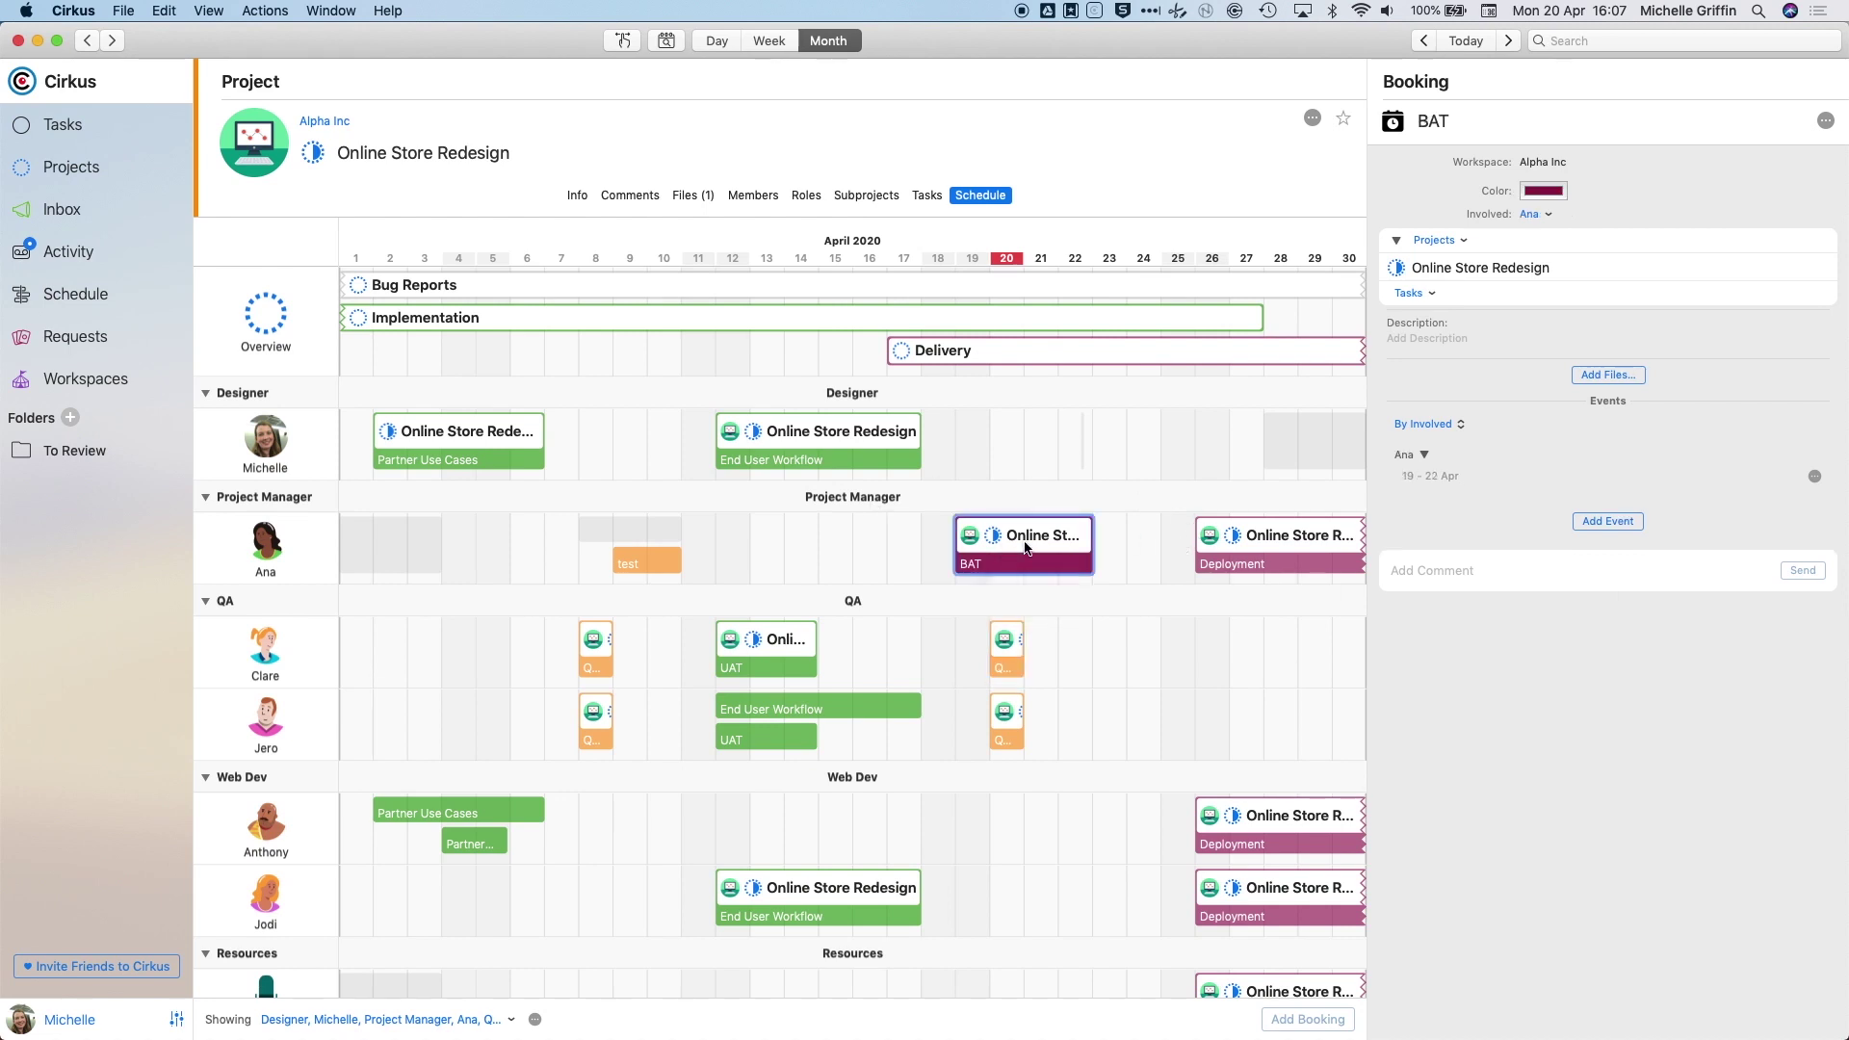
pyautogui.click(1423, 558)
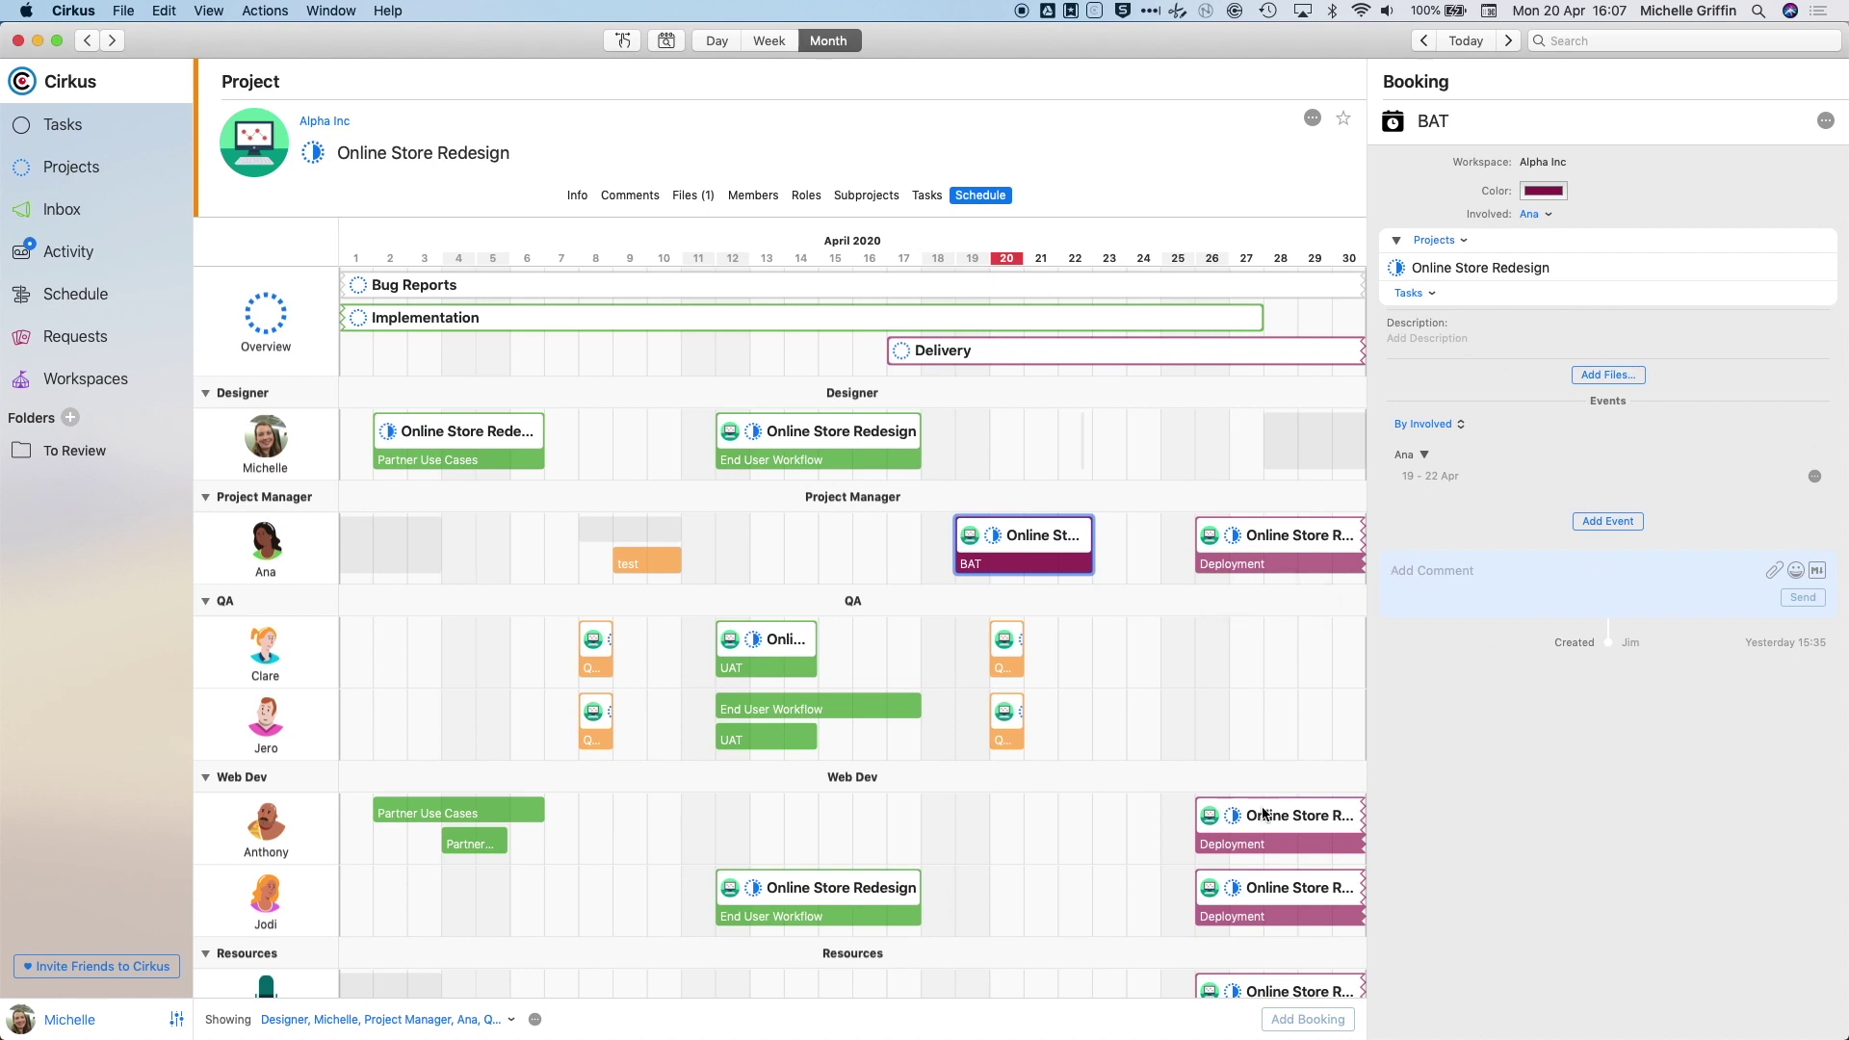
pyautogui.scroll(-3, 1204, 769)
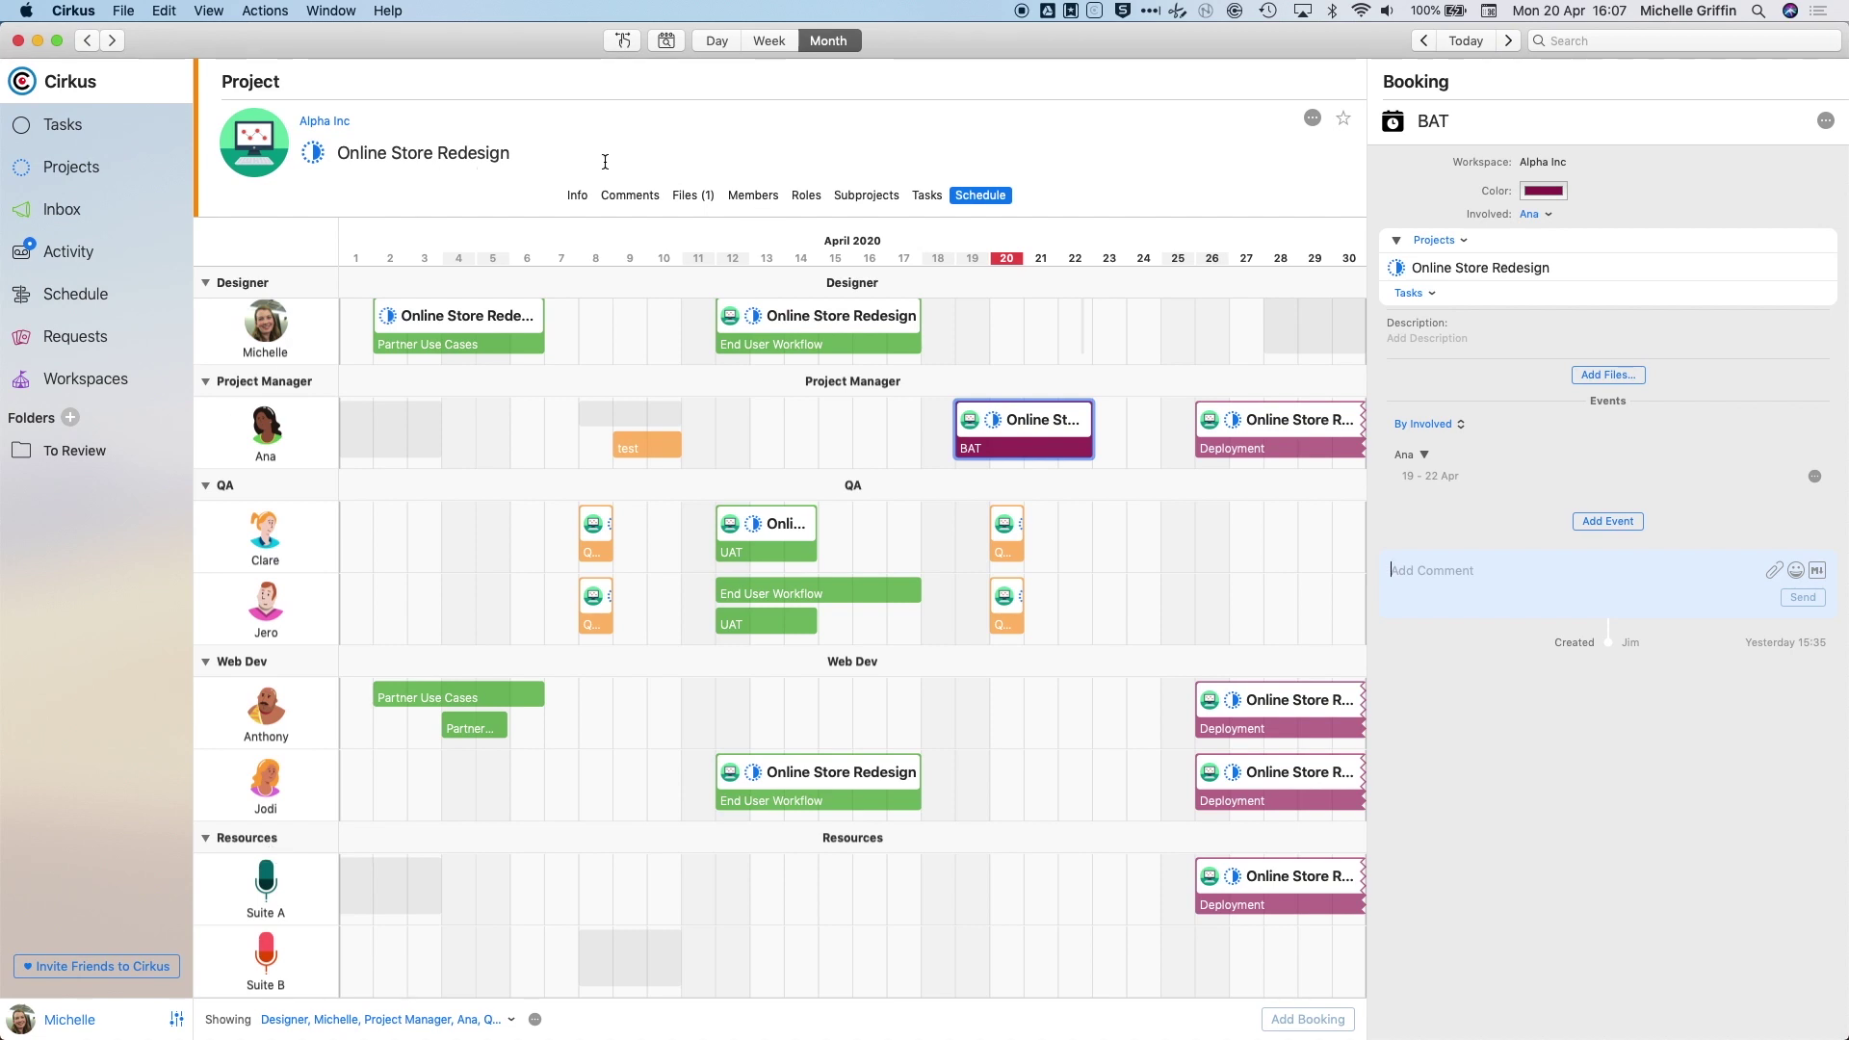
# - Leave the Online Store Redesign schedule and start a new project named "Trade Show NYC November"
pyautogui.click(322, 123)
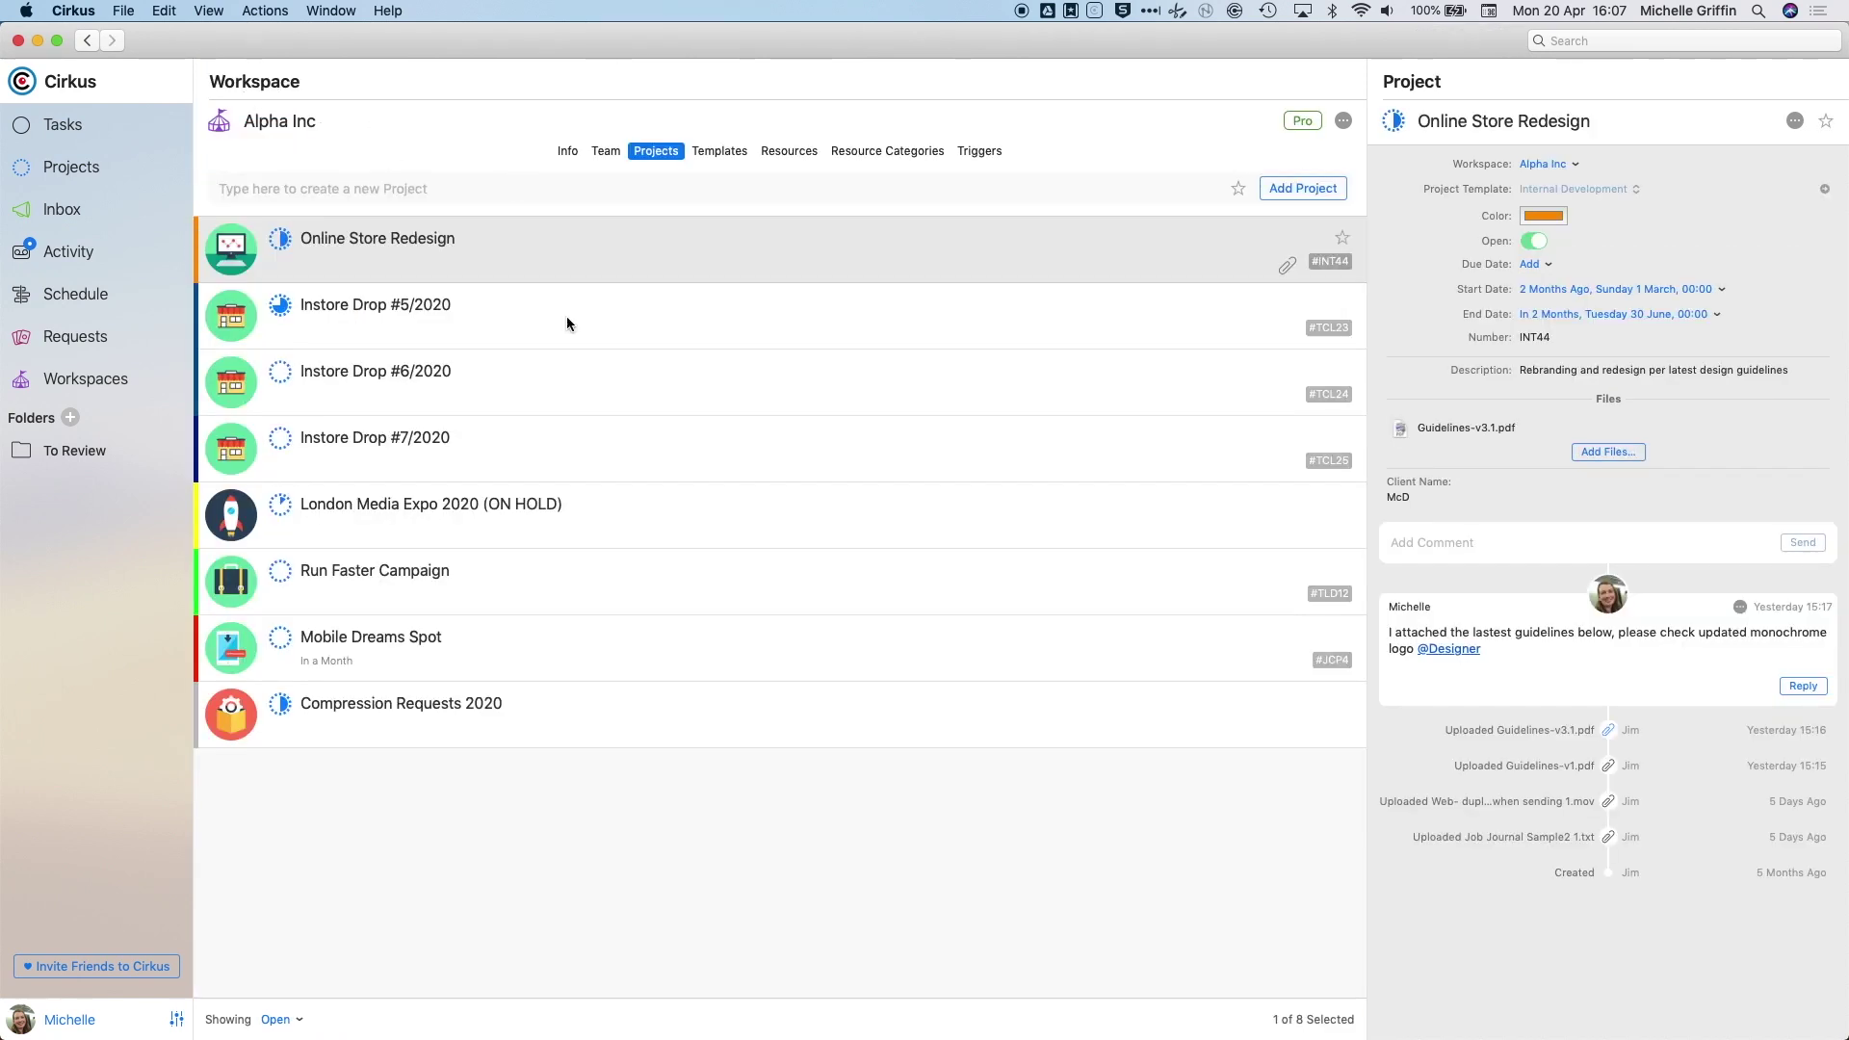
pyautogui.click(94, 171)
pyautogui.click(1296, 84)
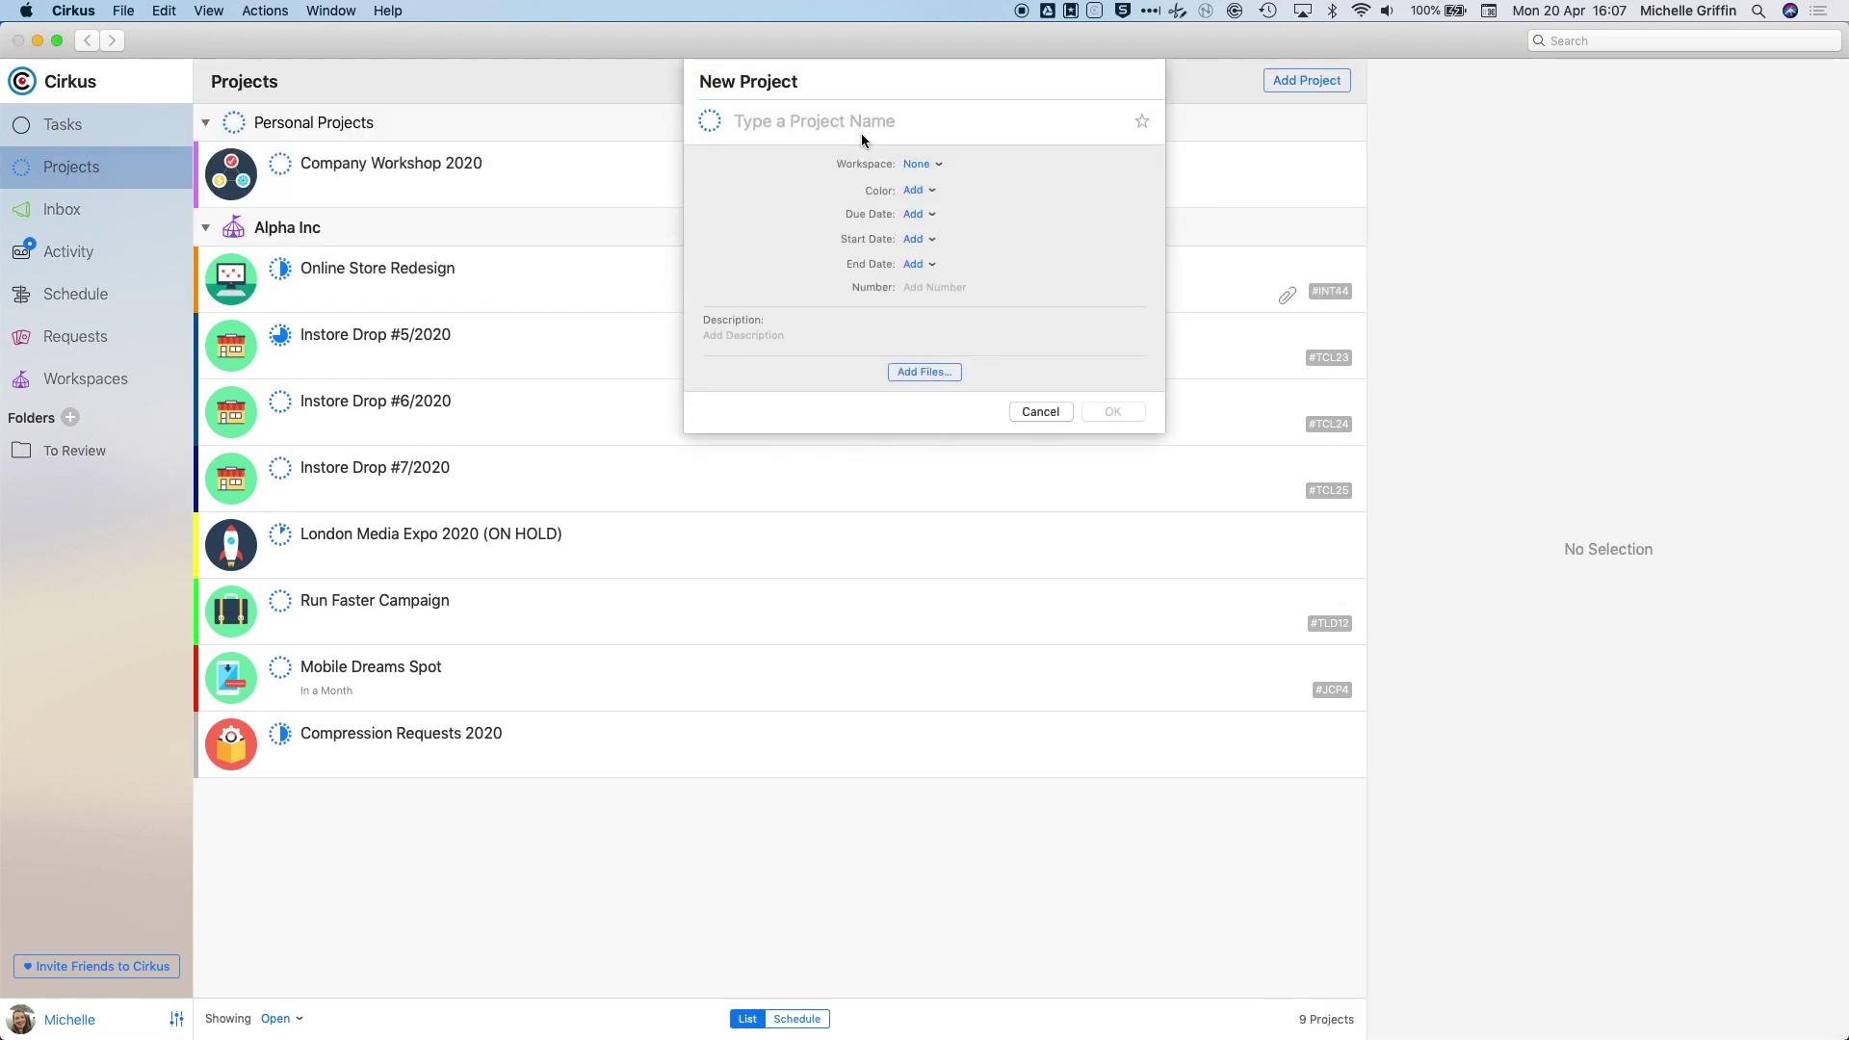
pyautogui.write('Tr')
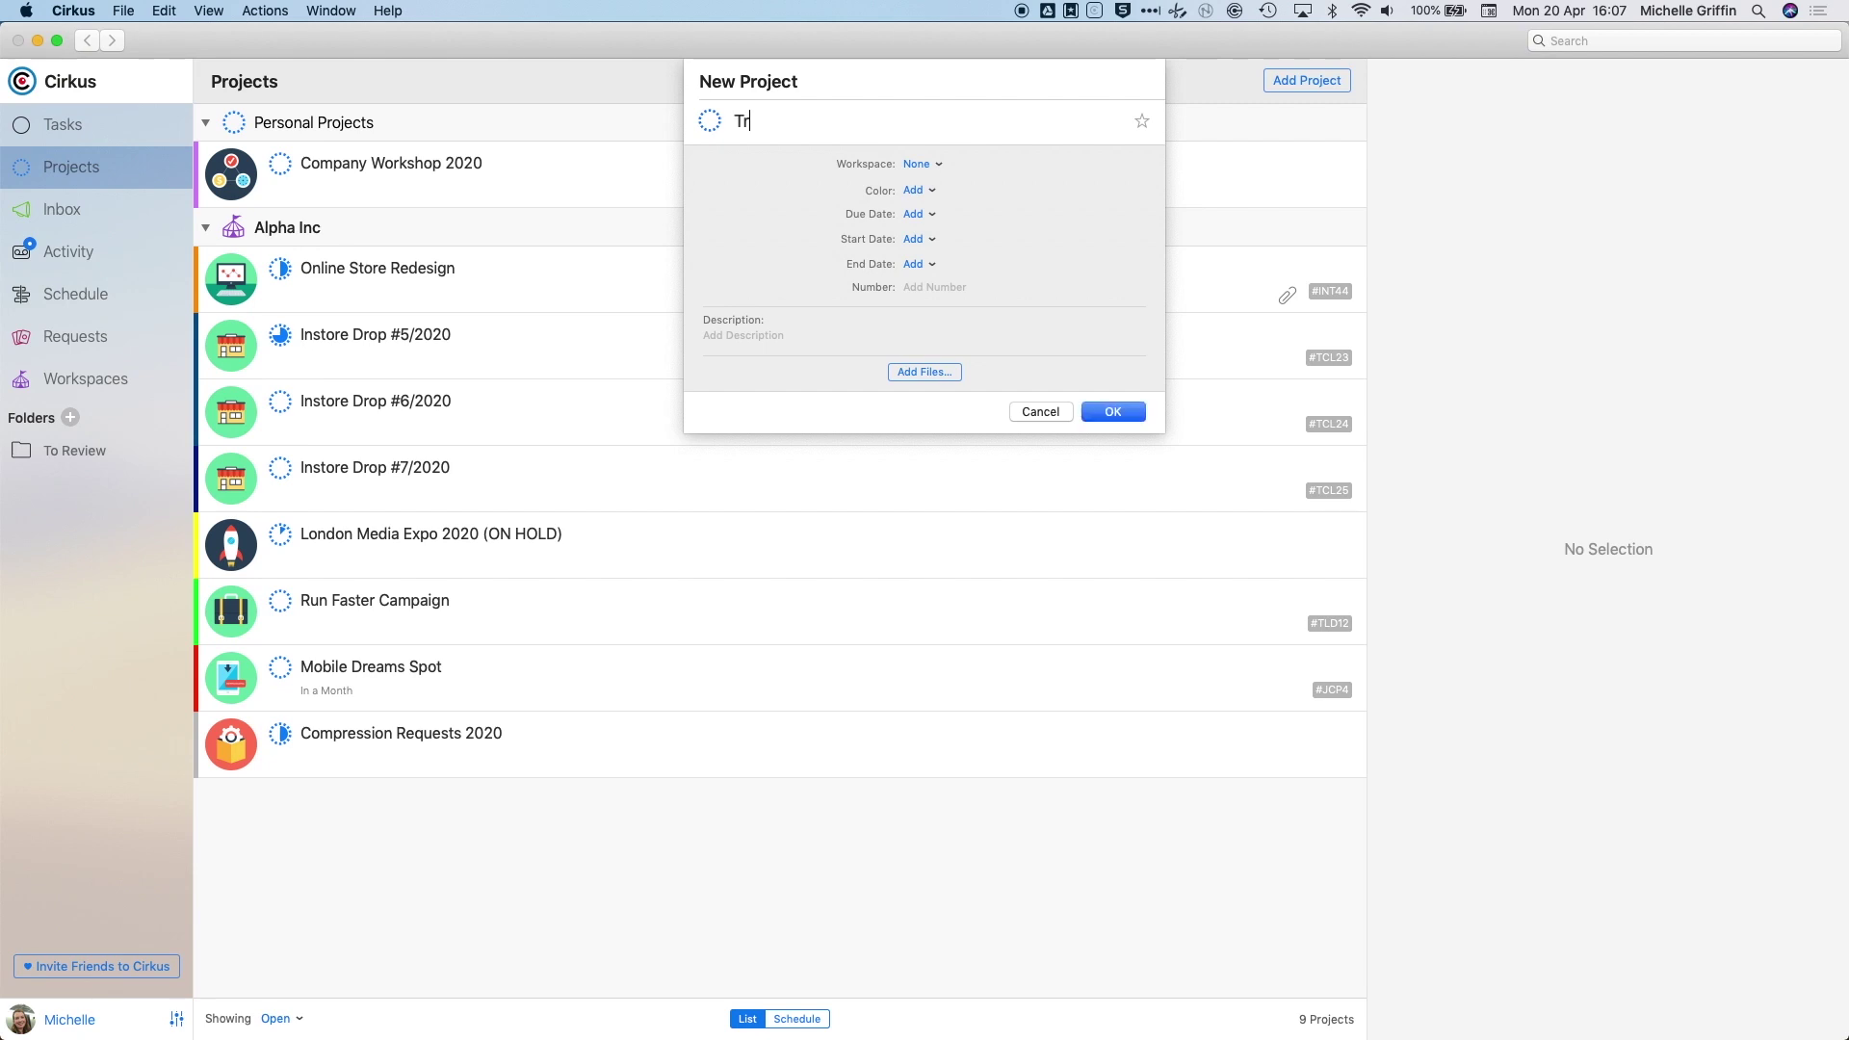
pyautogui.write('ade Show NYC November')
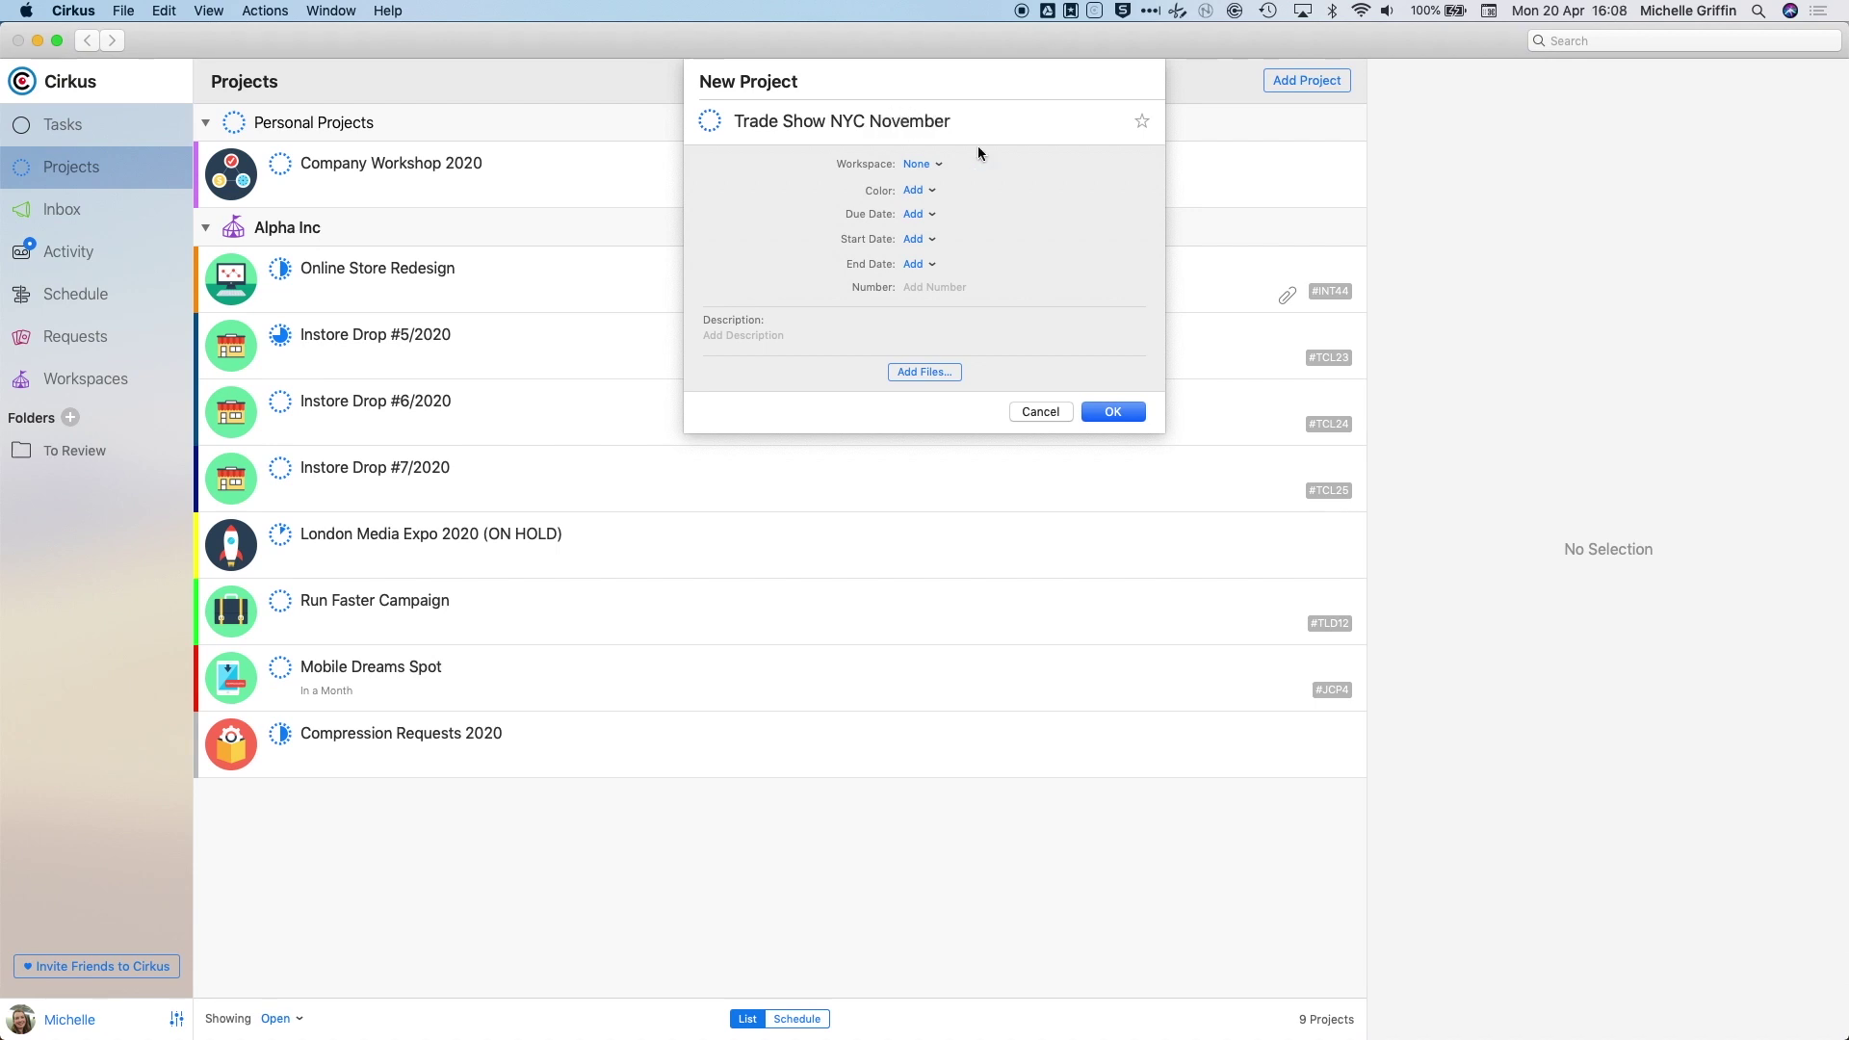
# - Assign the new project to the Alpha Inc workspace with the New Trade Show template and include All Alpha Inc Members
pyautogui.click(918, 164)
pyautogui.click(1035, 136)
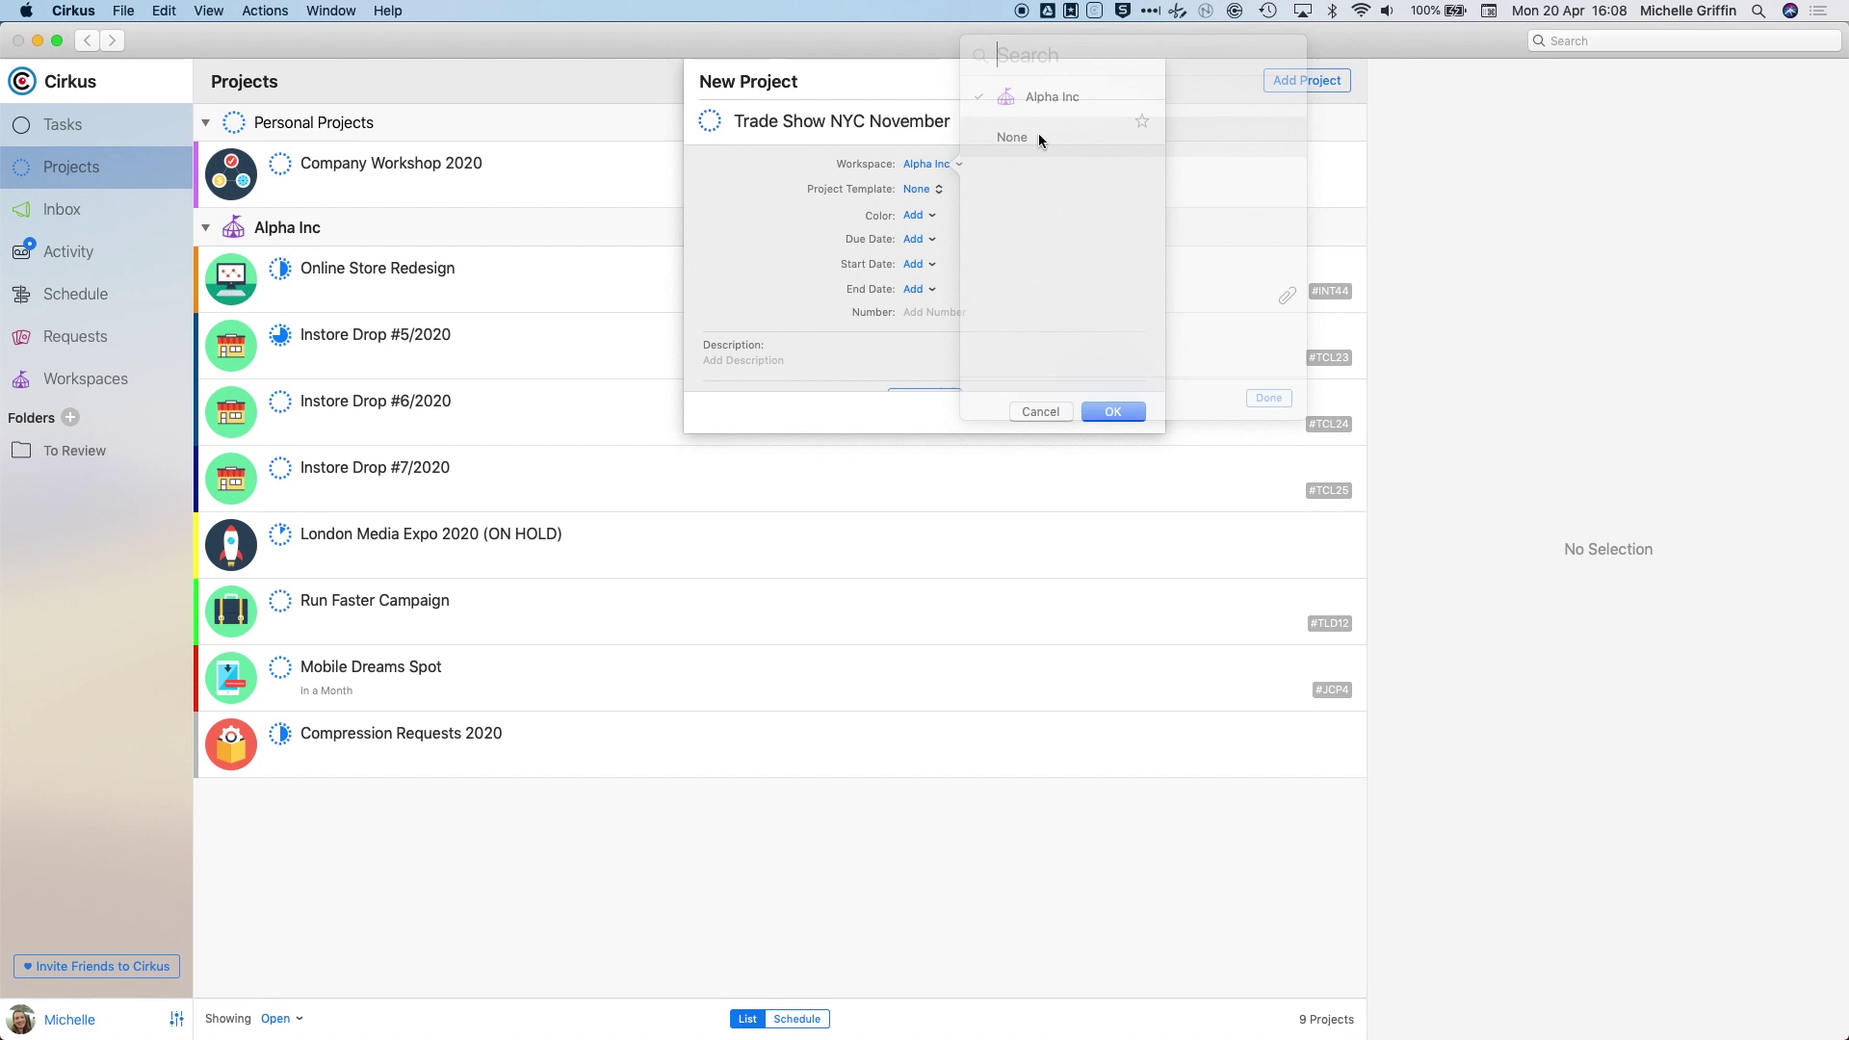
pyautogui.click(929, 188)
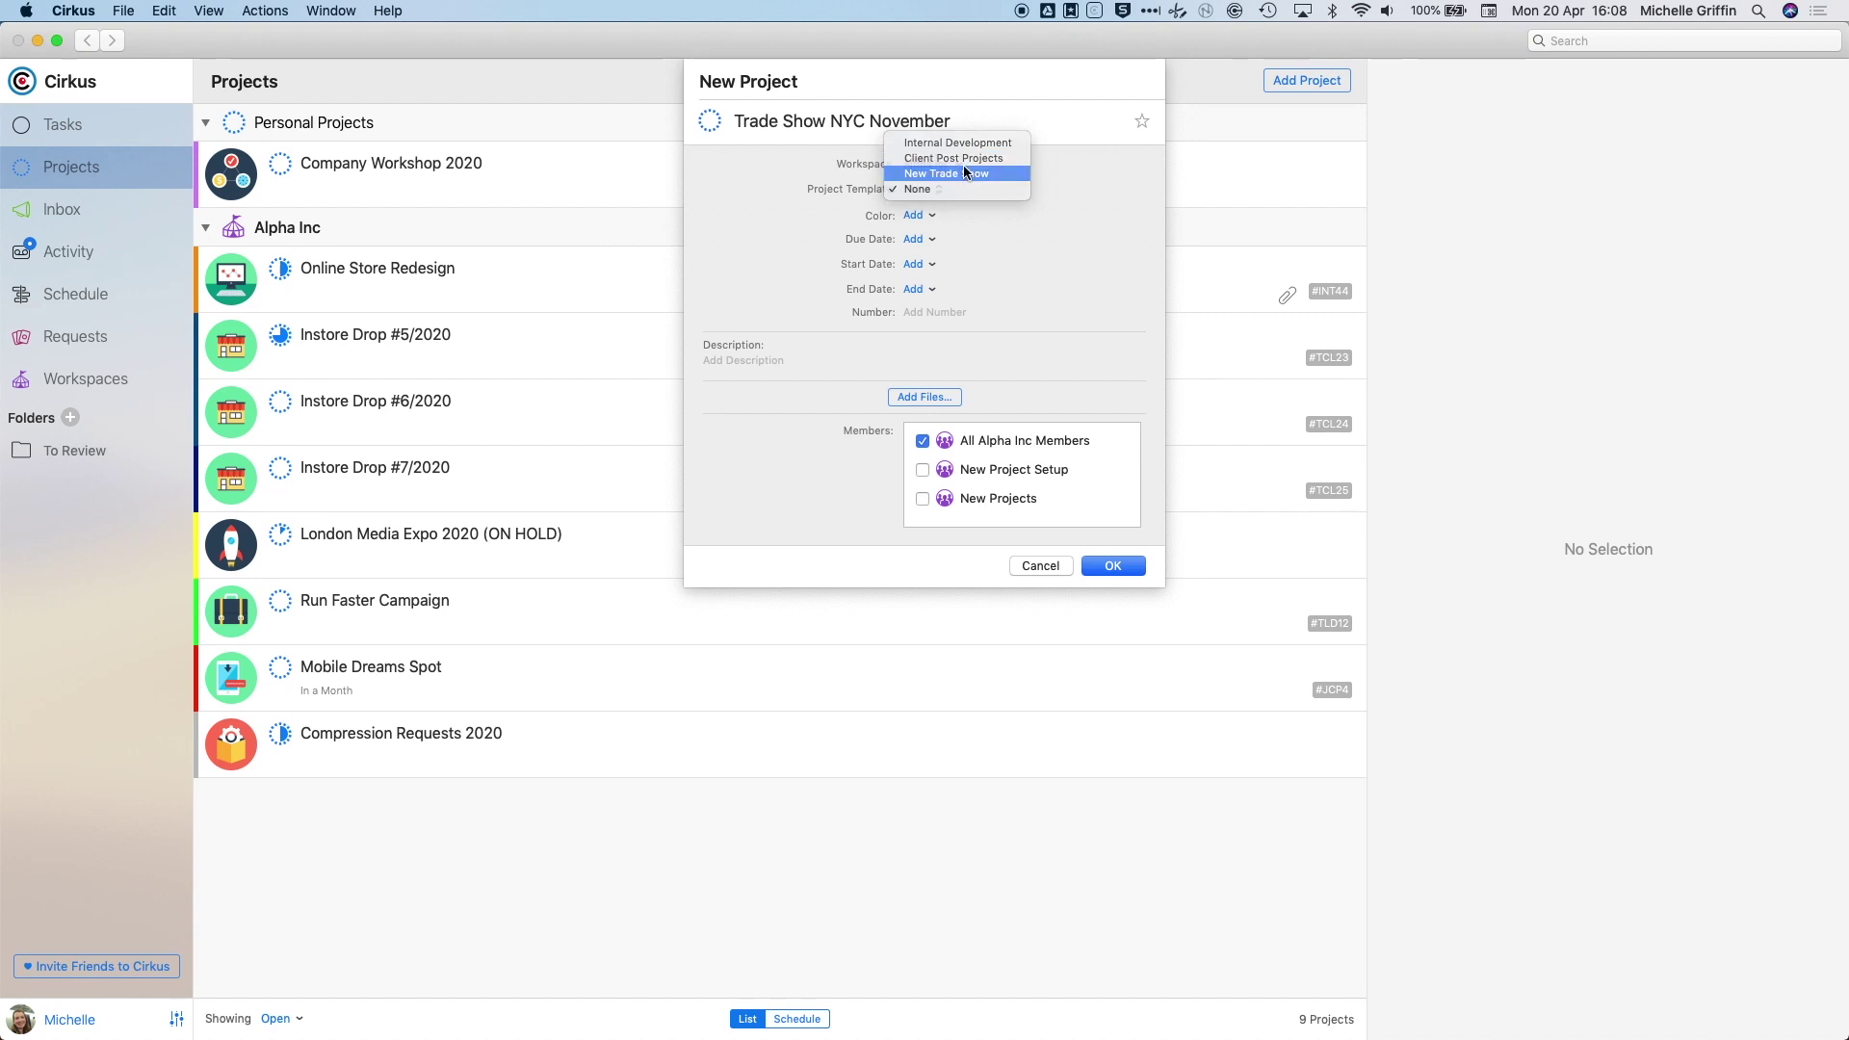
pyautogui.click(966, 174)
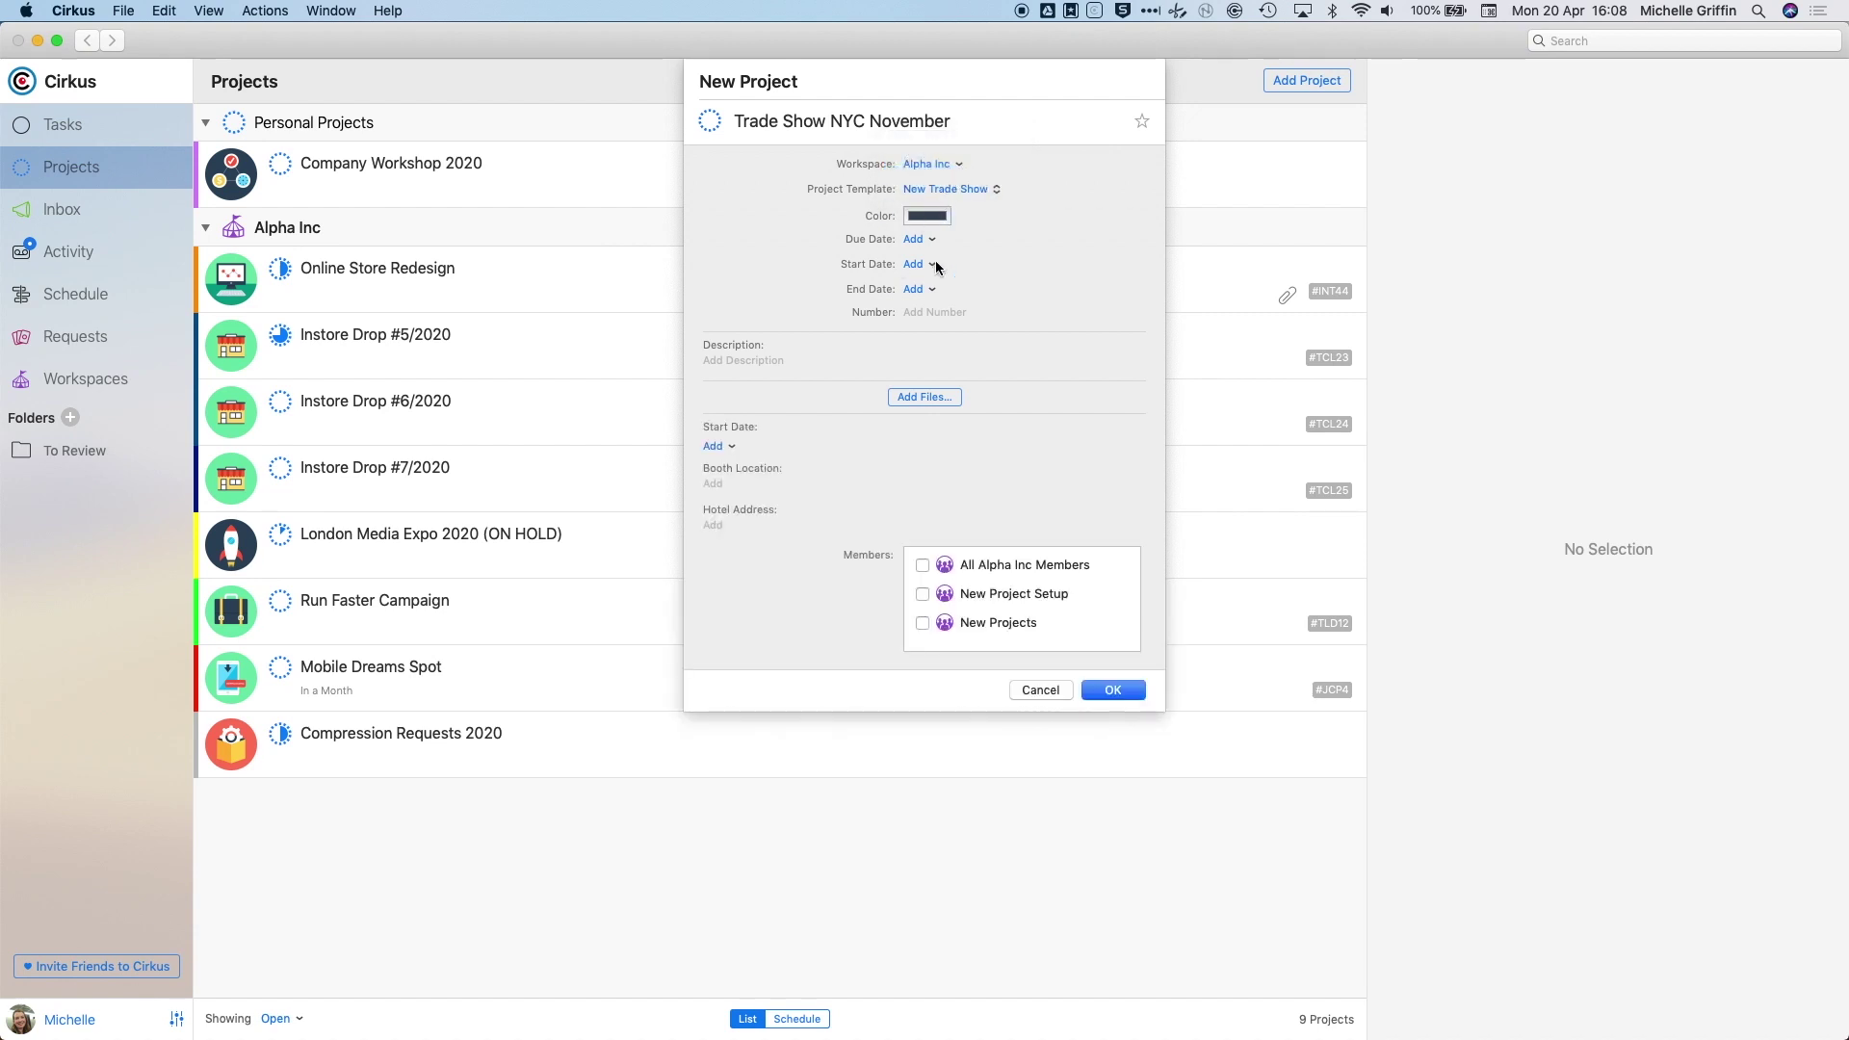
pyautogui.click(922, 565)
# - Set the trade show template's custom Start Date field to 20 November 2020
pyautogui.click(713, 446)
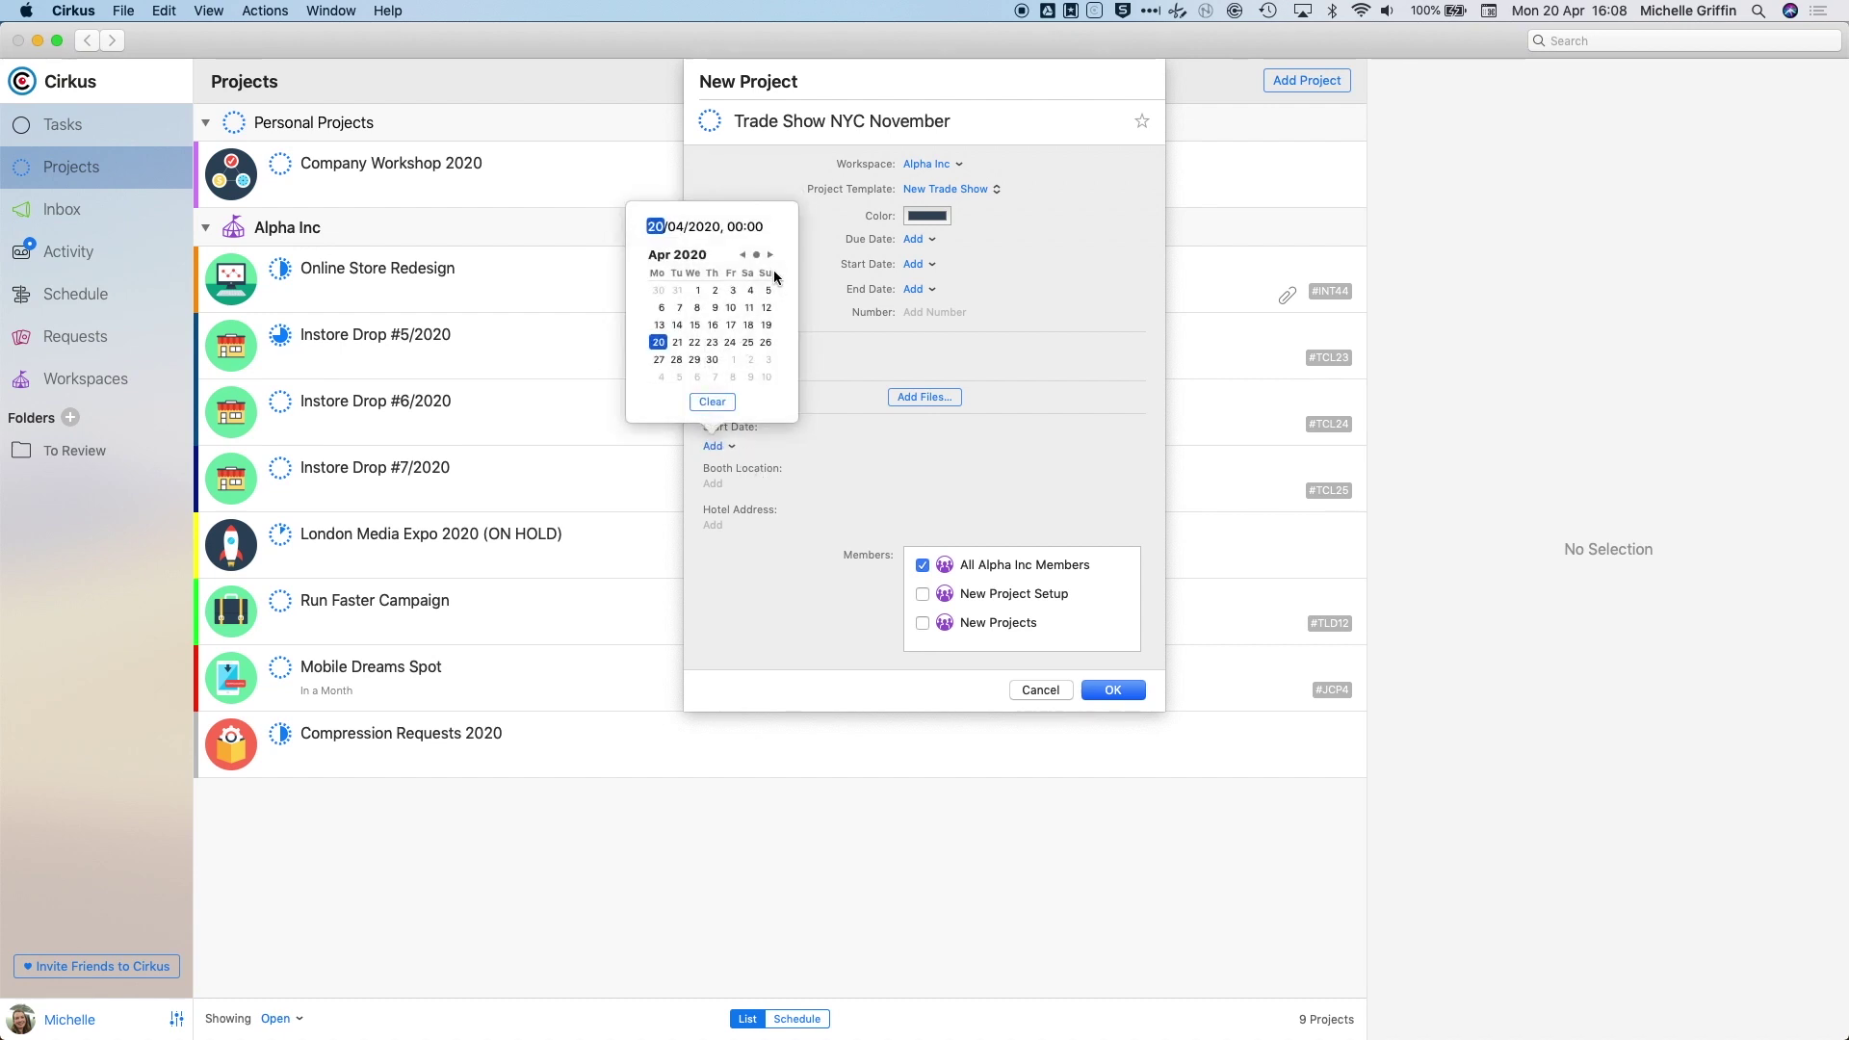
pyautogui.click(771, 255)
pyautogui.click(677, 226)
pyautogui.write('11')
pyautogui.click(838, 401)
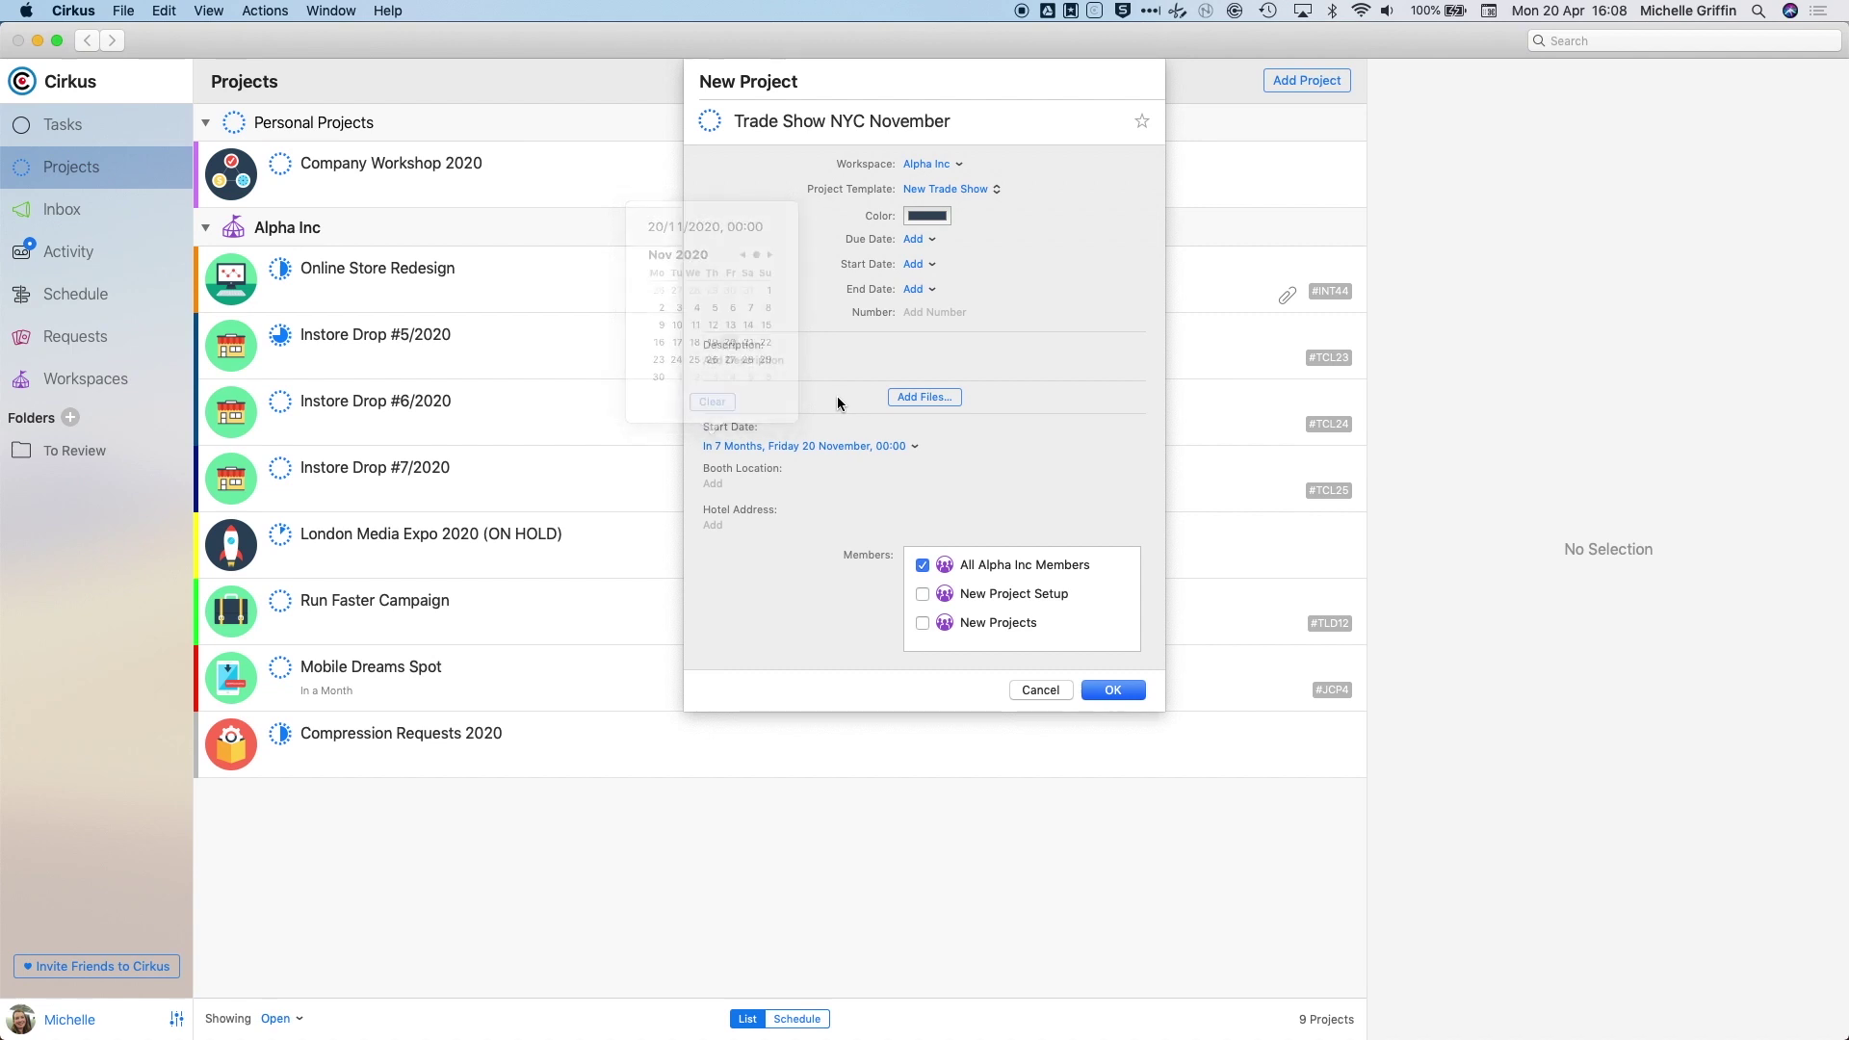
# - Enter "Hall B Stand a.12" as the booth location and "TBC" as the hotel address, and create the project
pyautogui.click(714, 485)
pyautogui.write('Hall B')
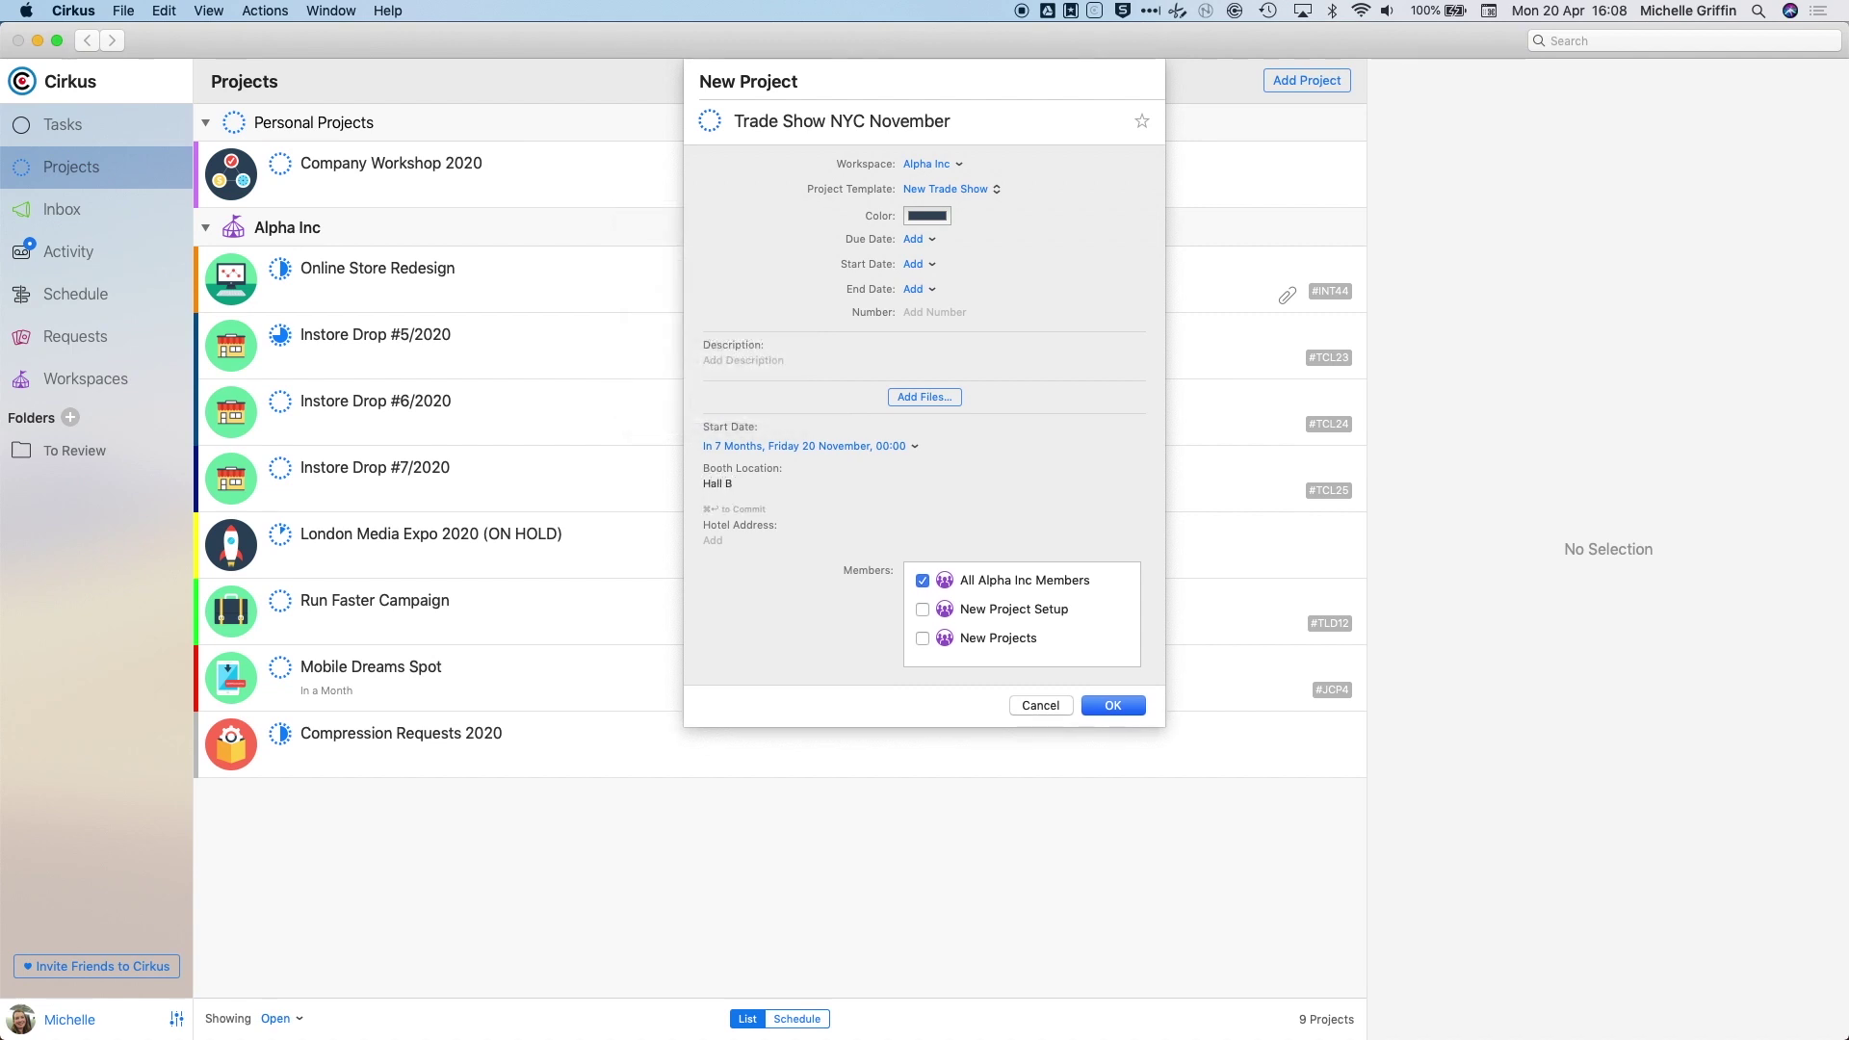
pyautogui.write(' Stand a.12')
pyautogui.click(734, 539)
pyautogui.write('TBC')
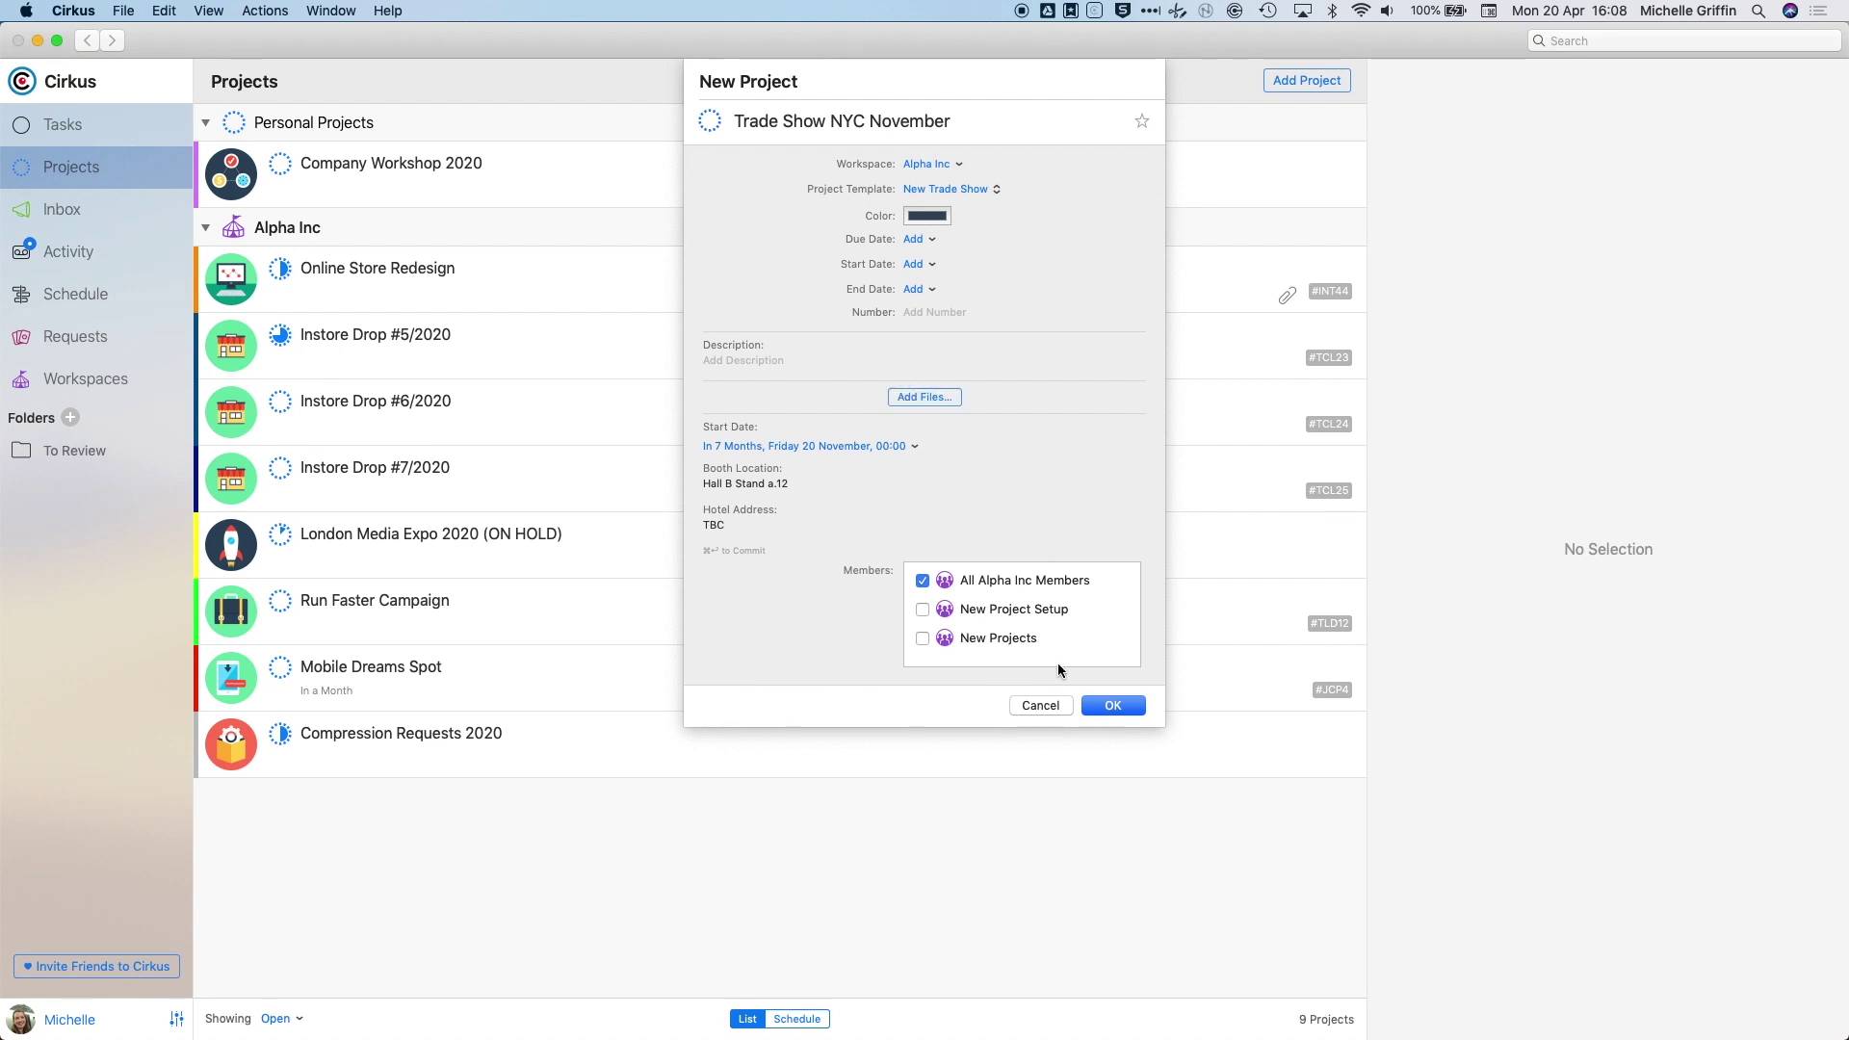
pyautogui.click(1122, 710)
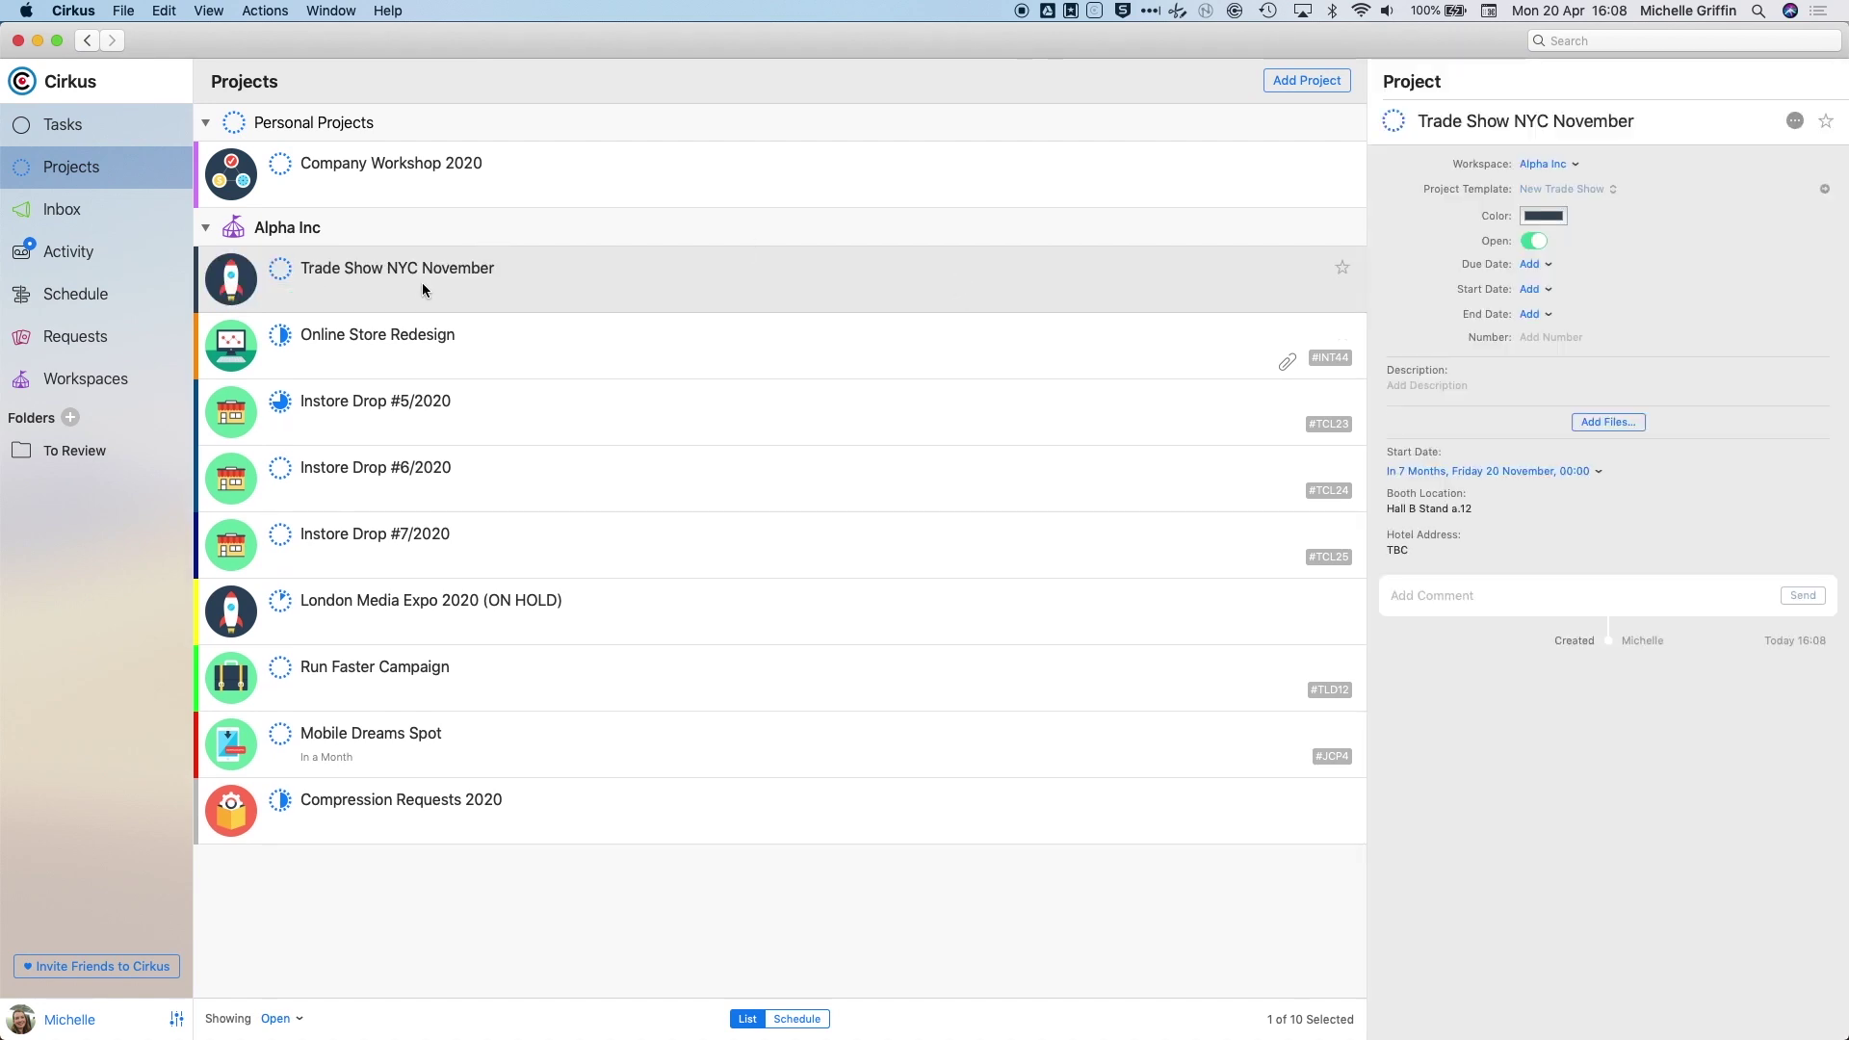
# - Review the tasks and subprojects of the Trade Show NYC November project, and return to the project list
pyautogui.doubleClick(422, 282)
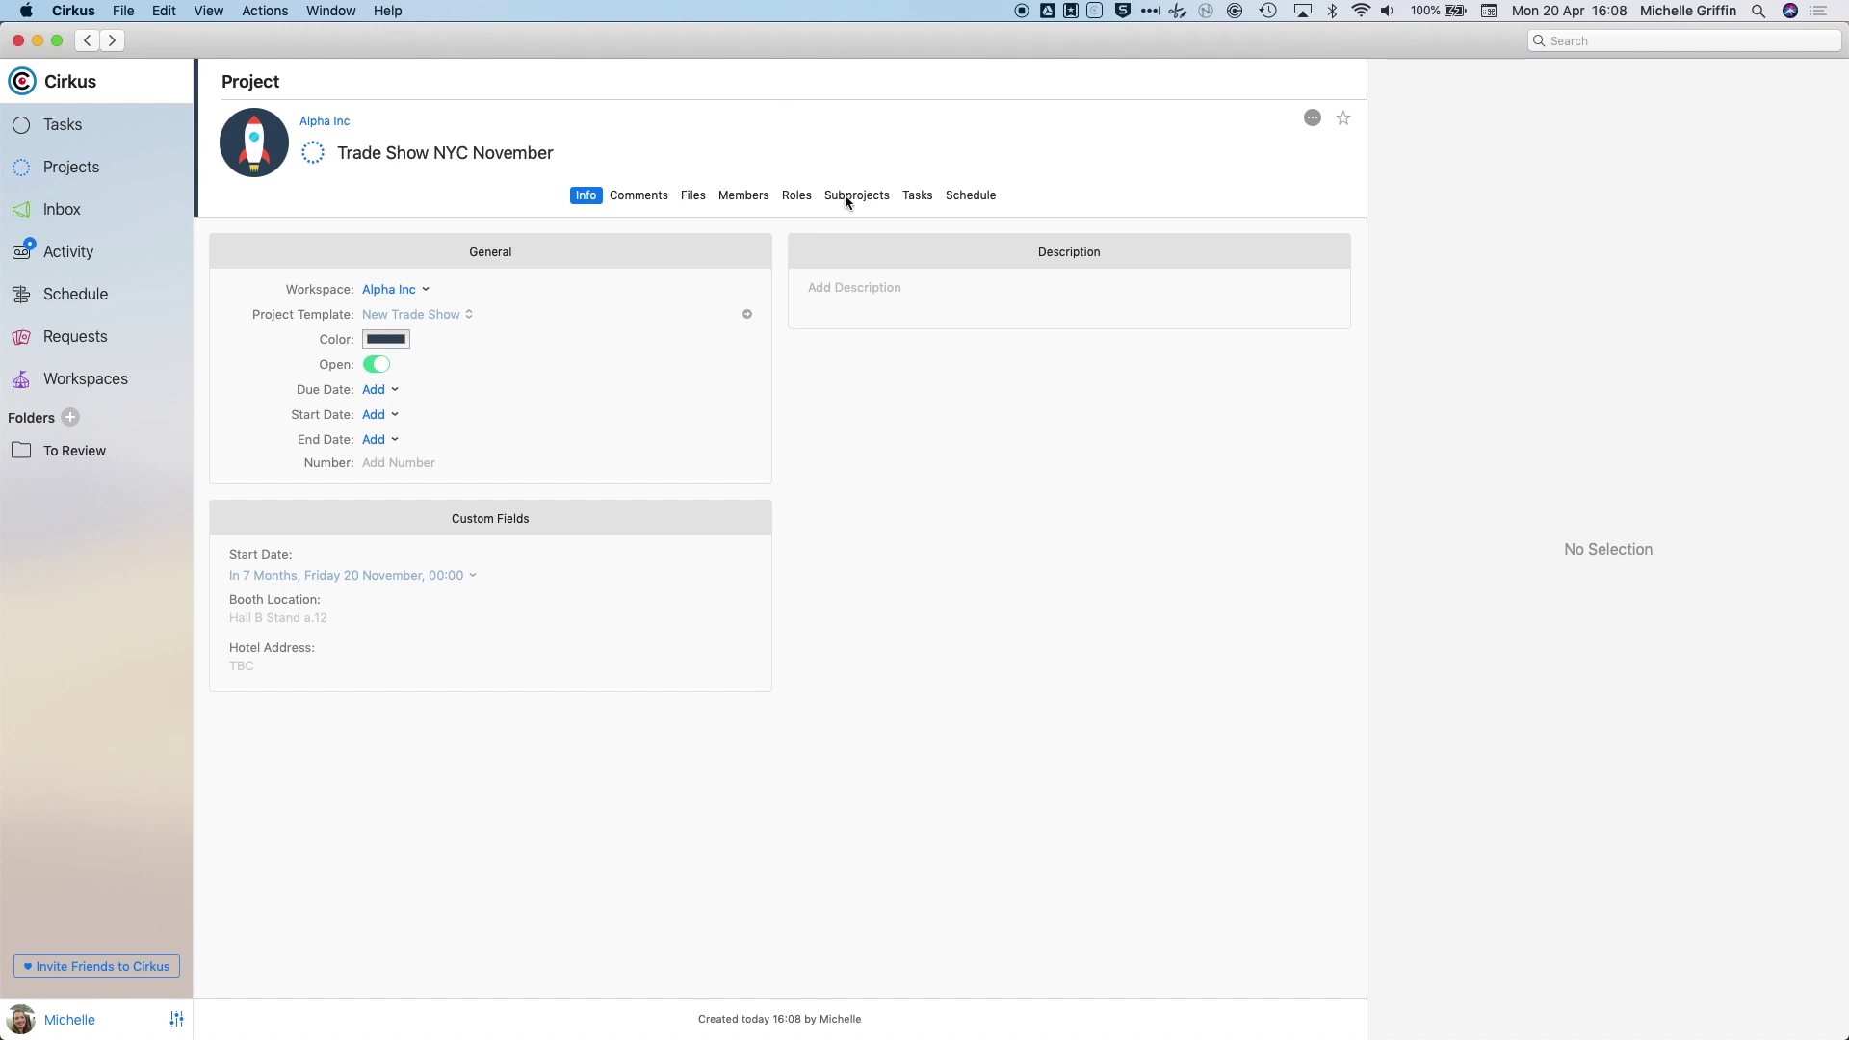
pyautogui.click(916, 195)
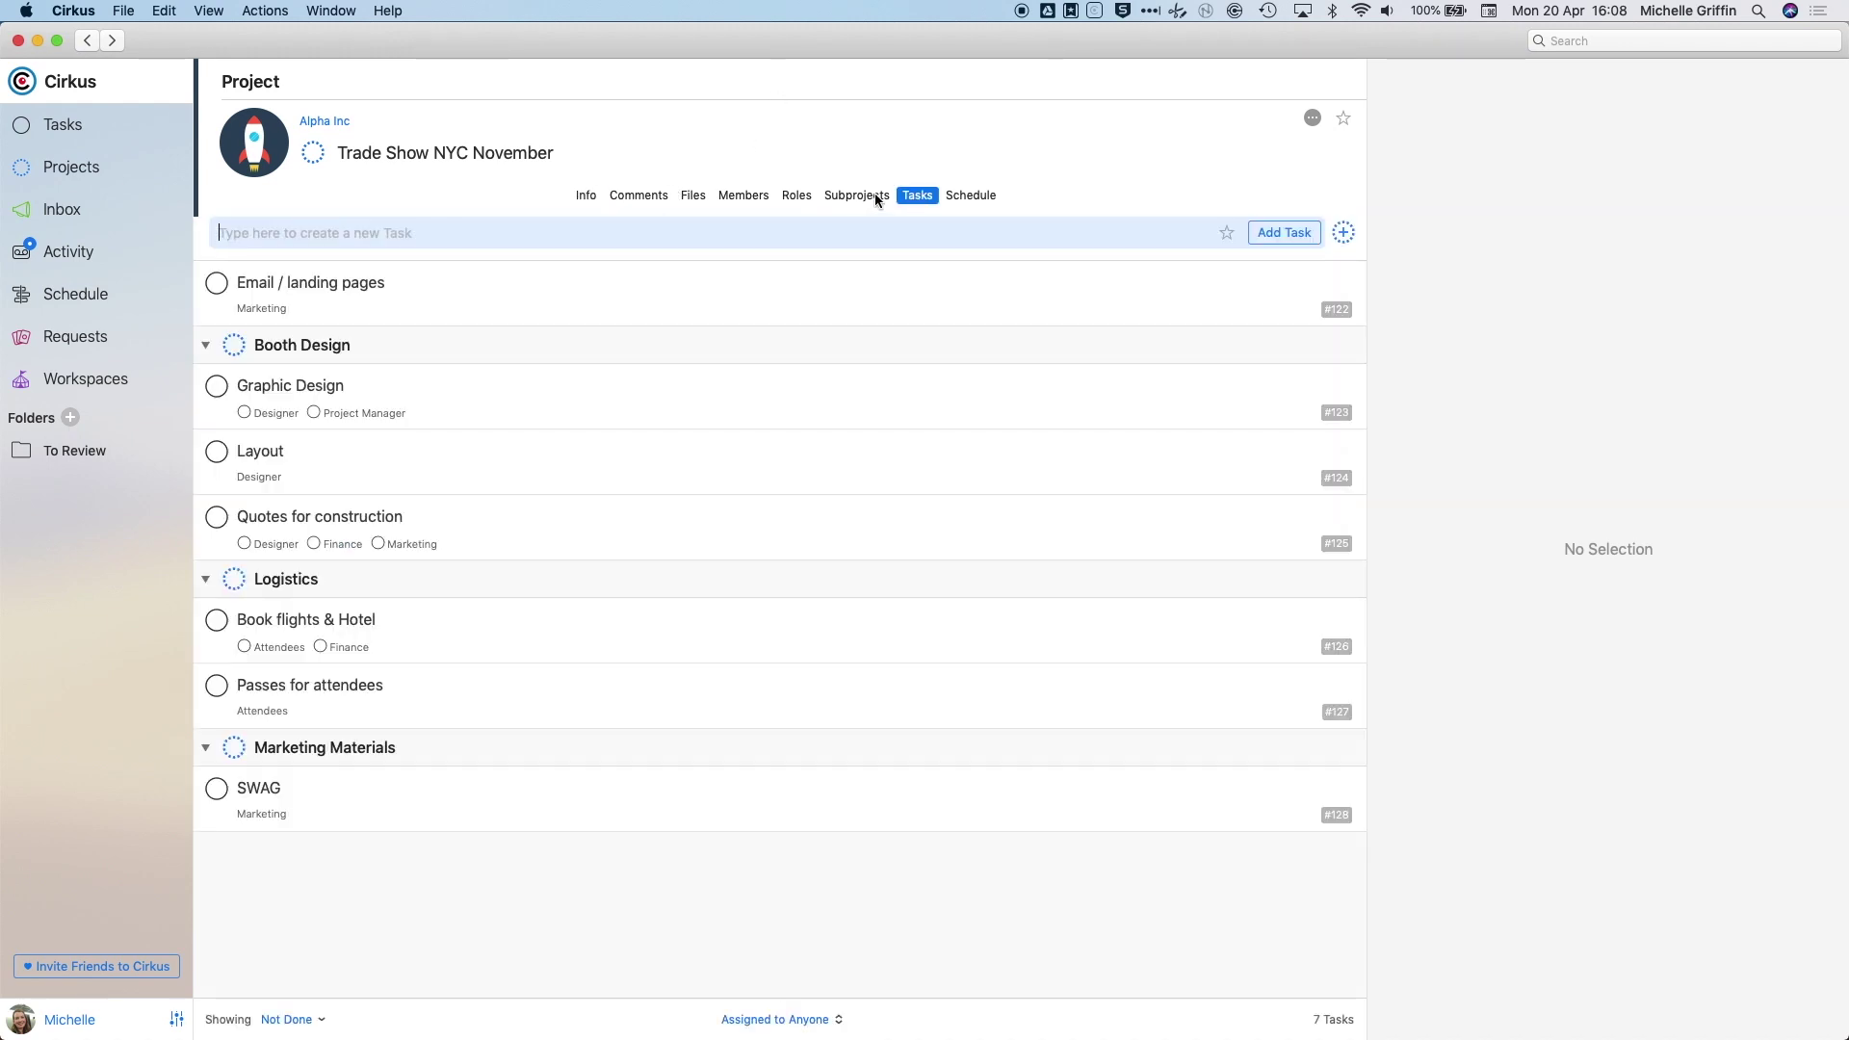
pyautogui.click(874, 195)
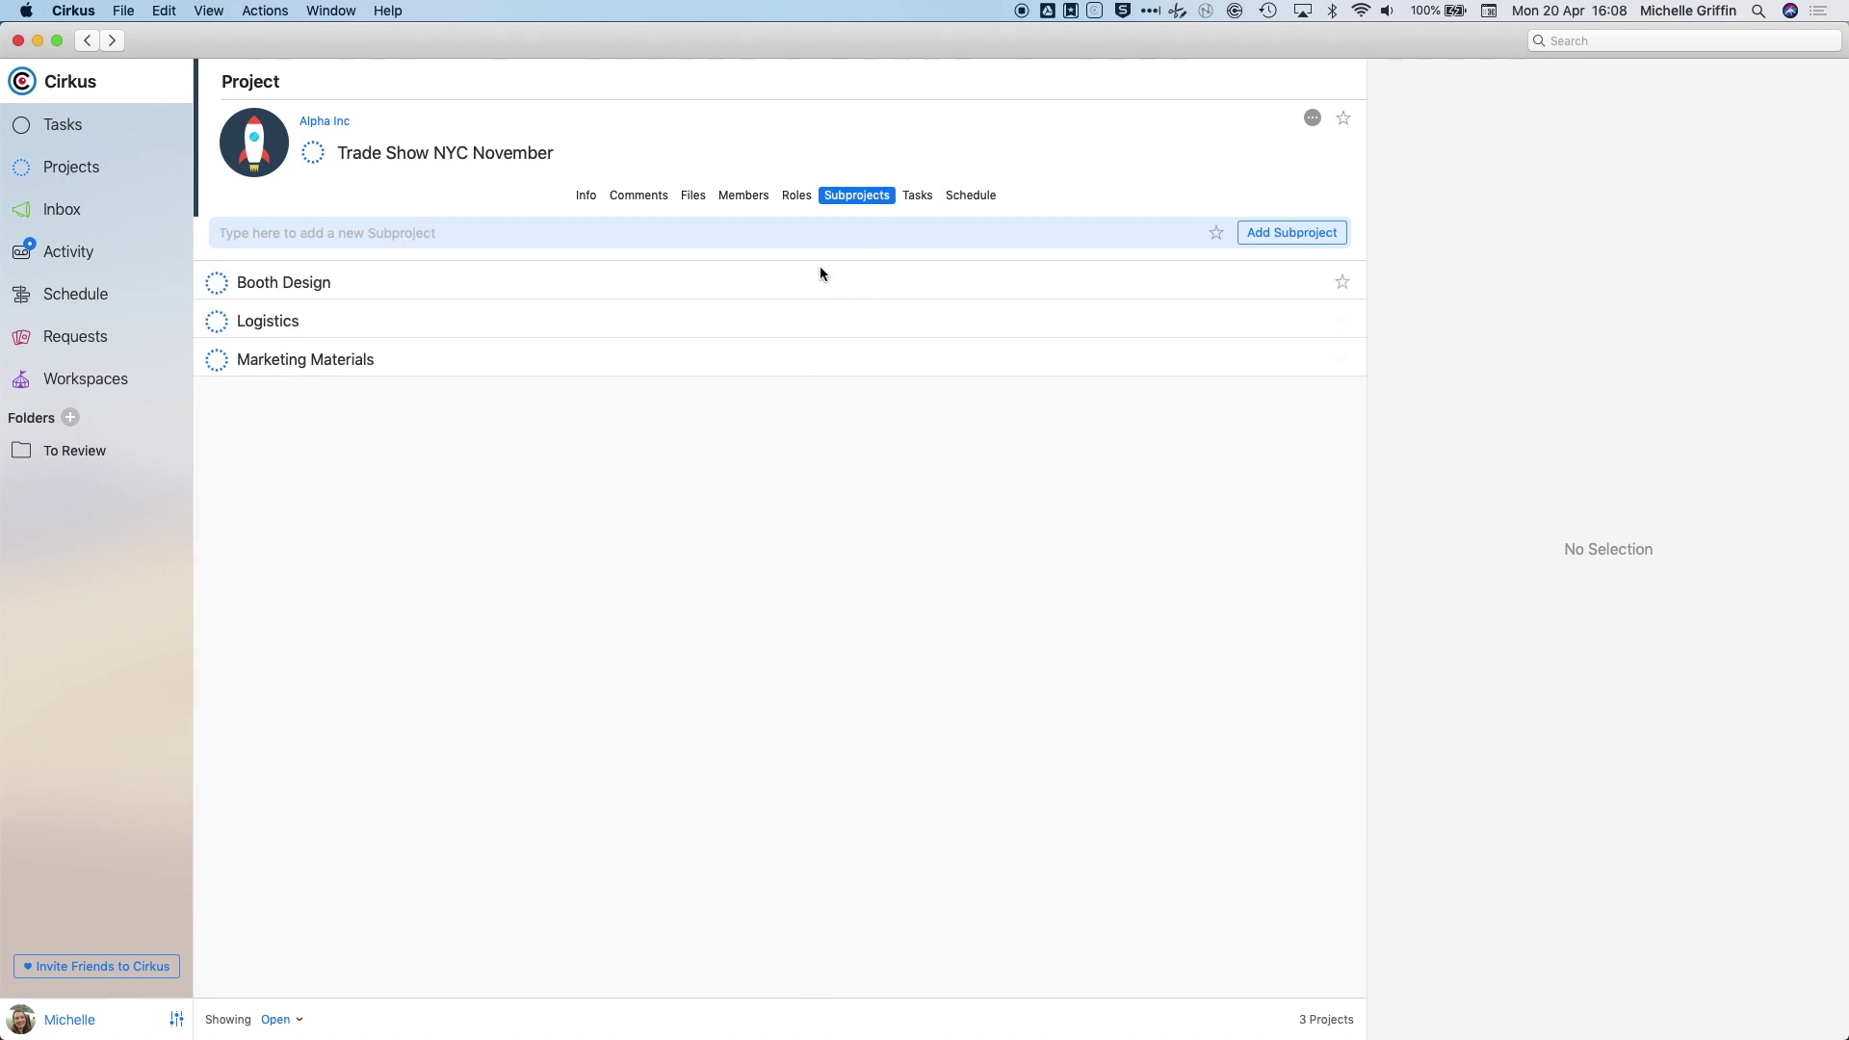
pyautogui.click(895, 241)
pyautogui.click(910, 195)
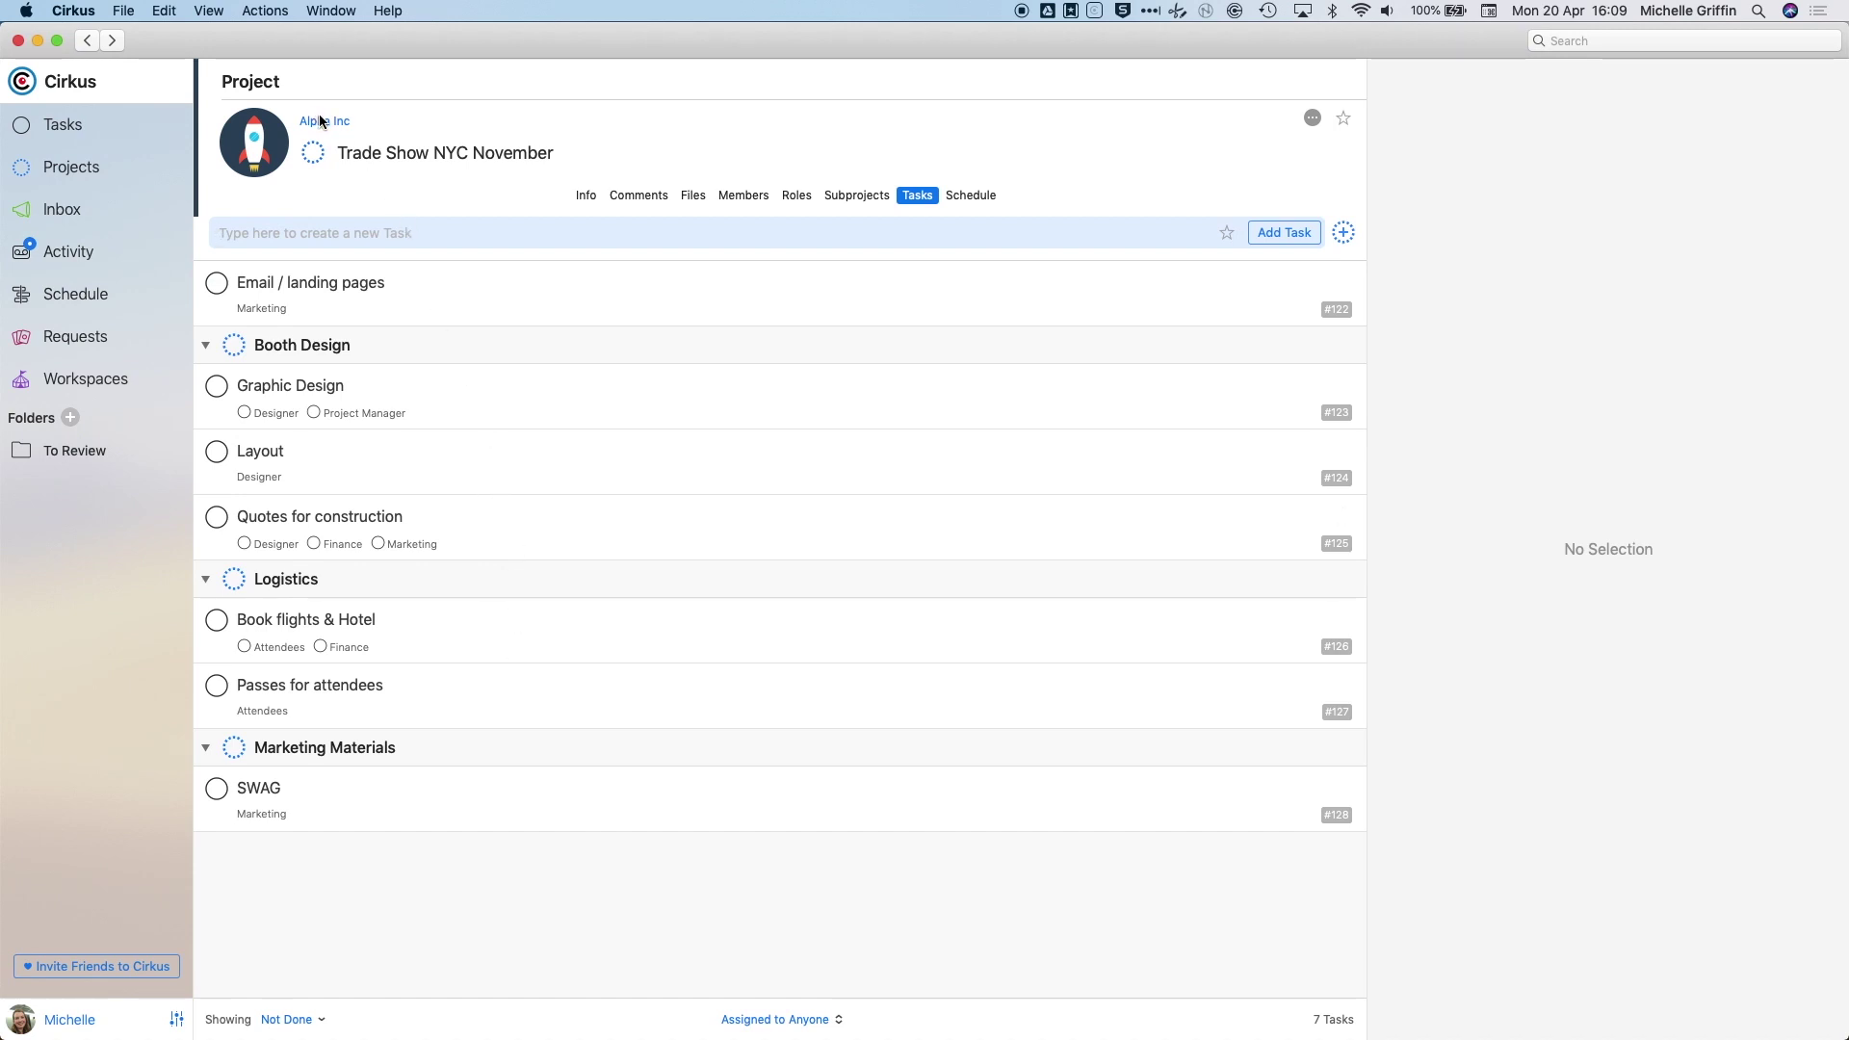
pyautogui.click(101, 169)
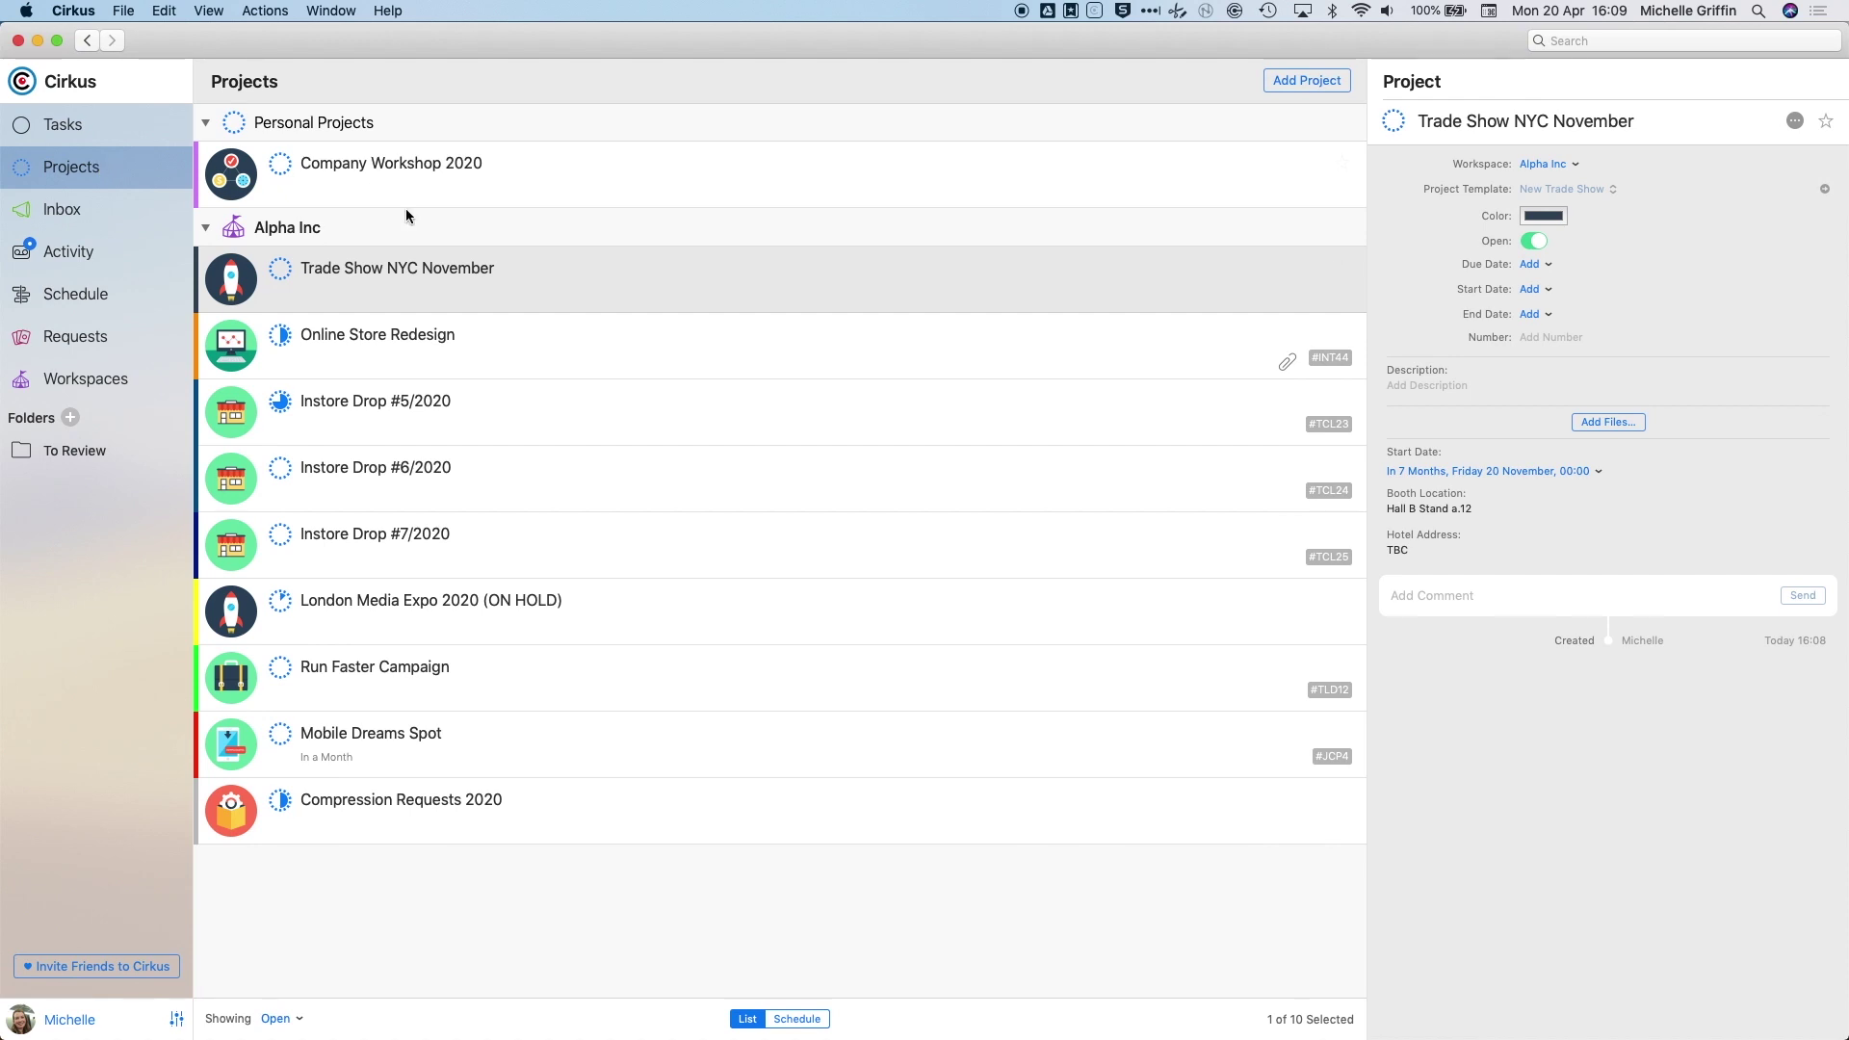
# - Review the Inbox events for "New onboarding workflow" and "Review candidates for Art Director Role", and browse the Activity feed
pyautogui.click(93, 211)
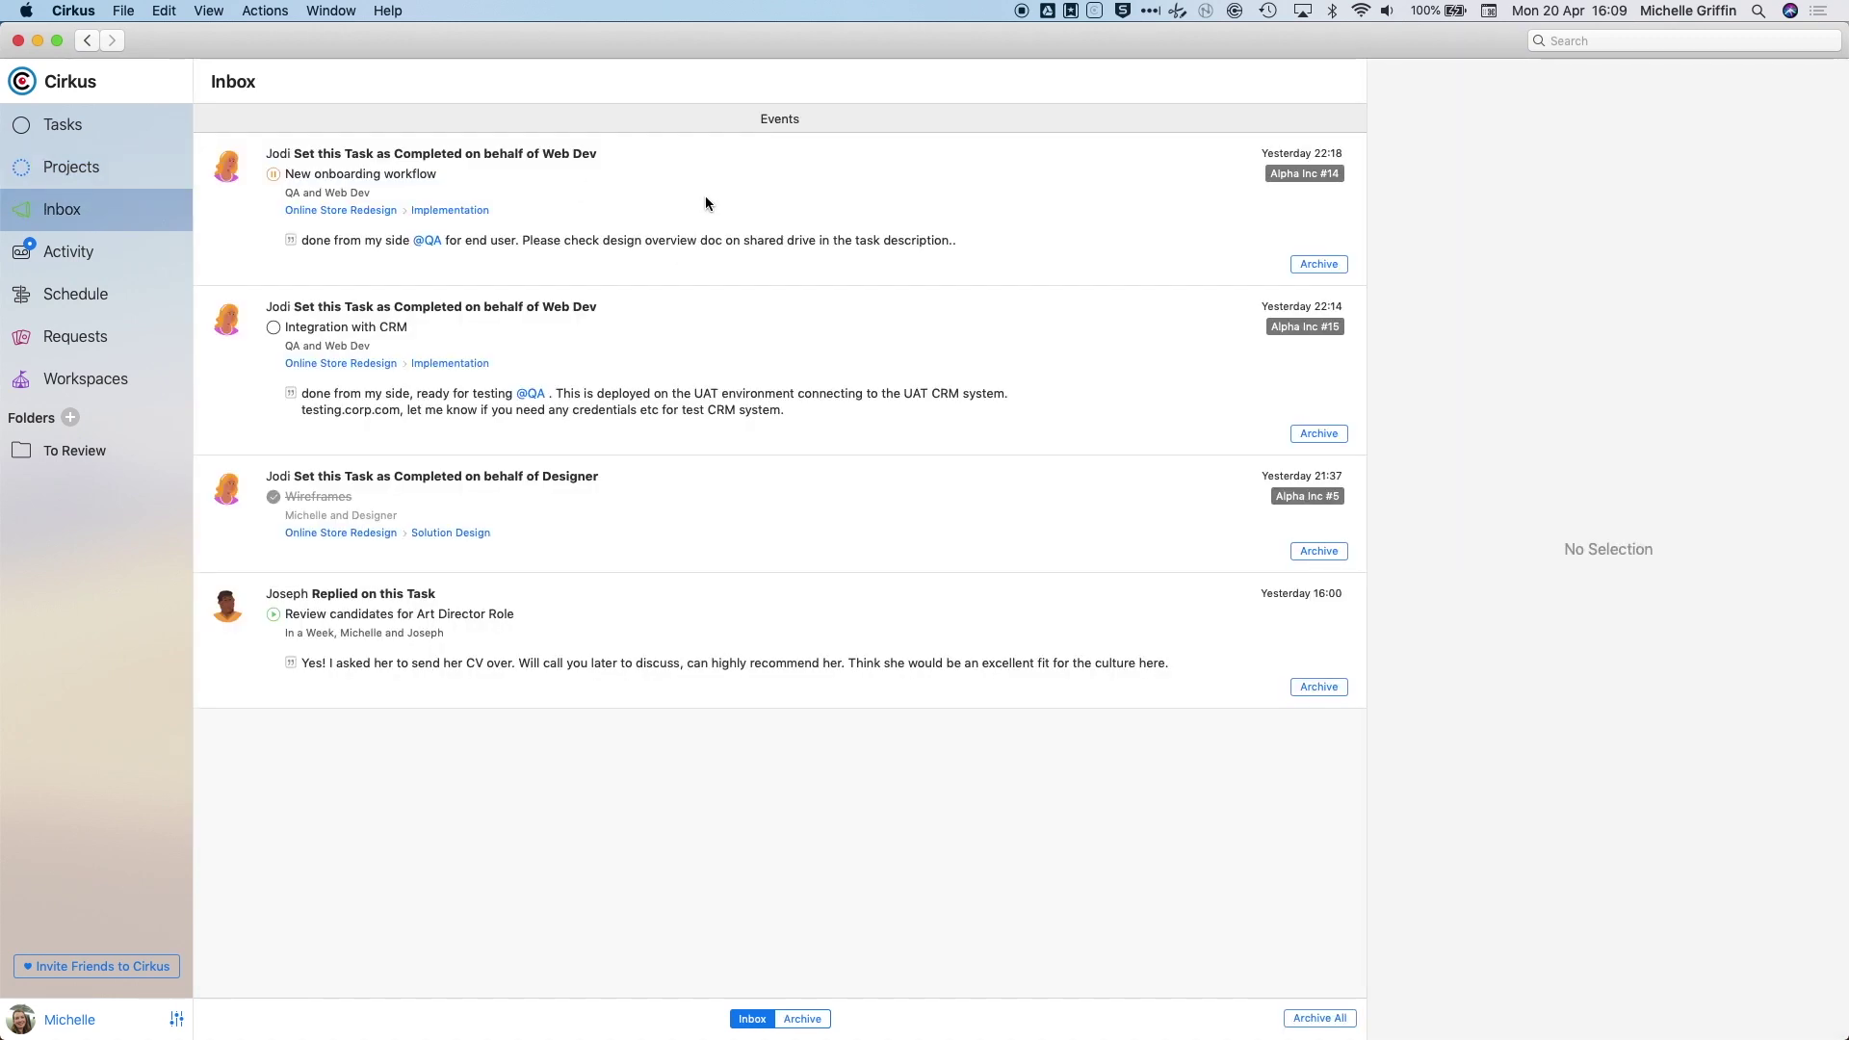
pyautogui.click(724, 203)
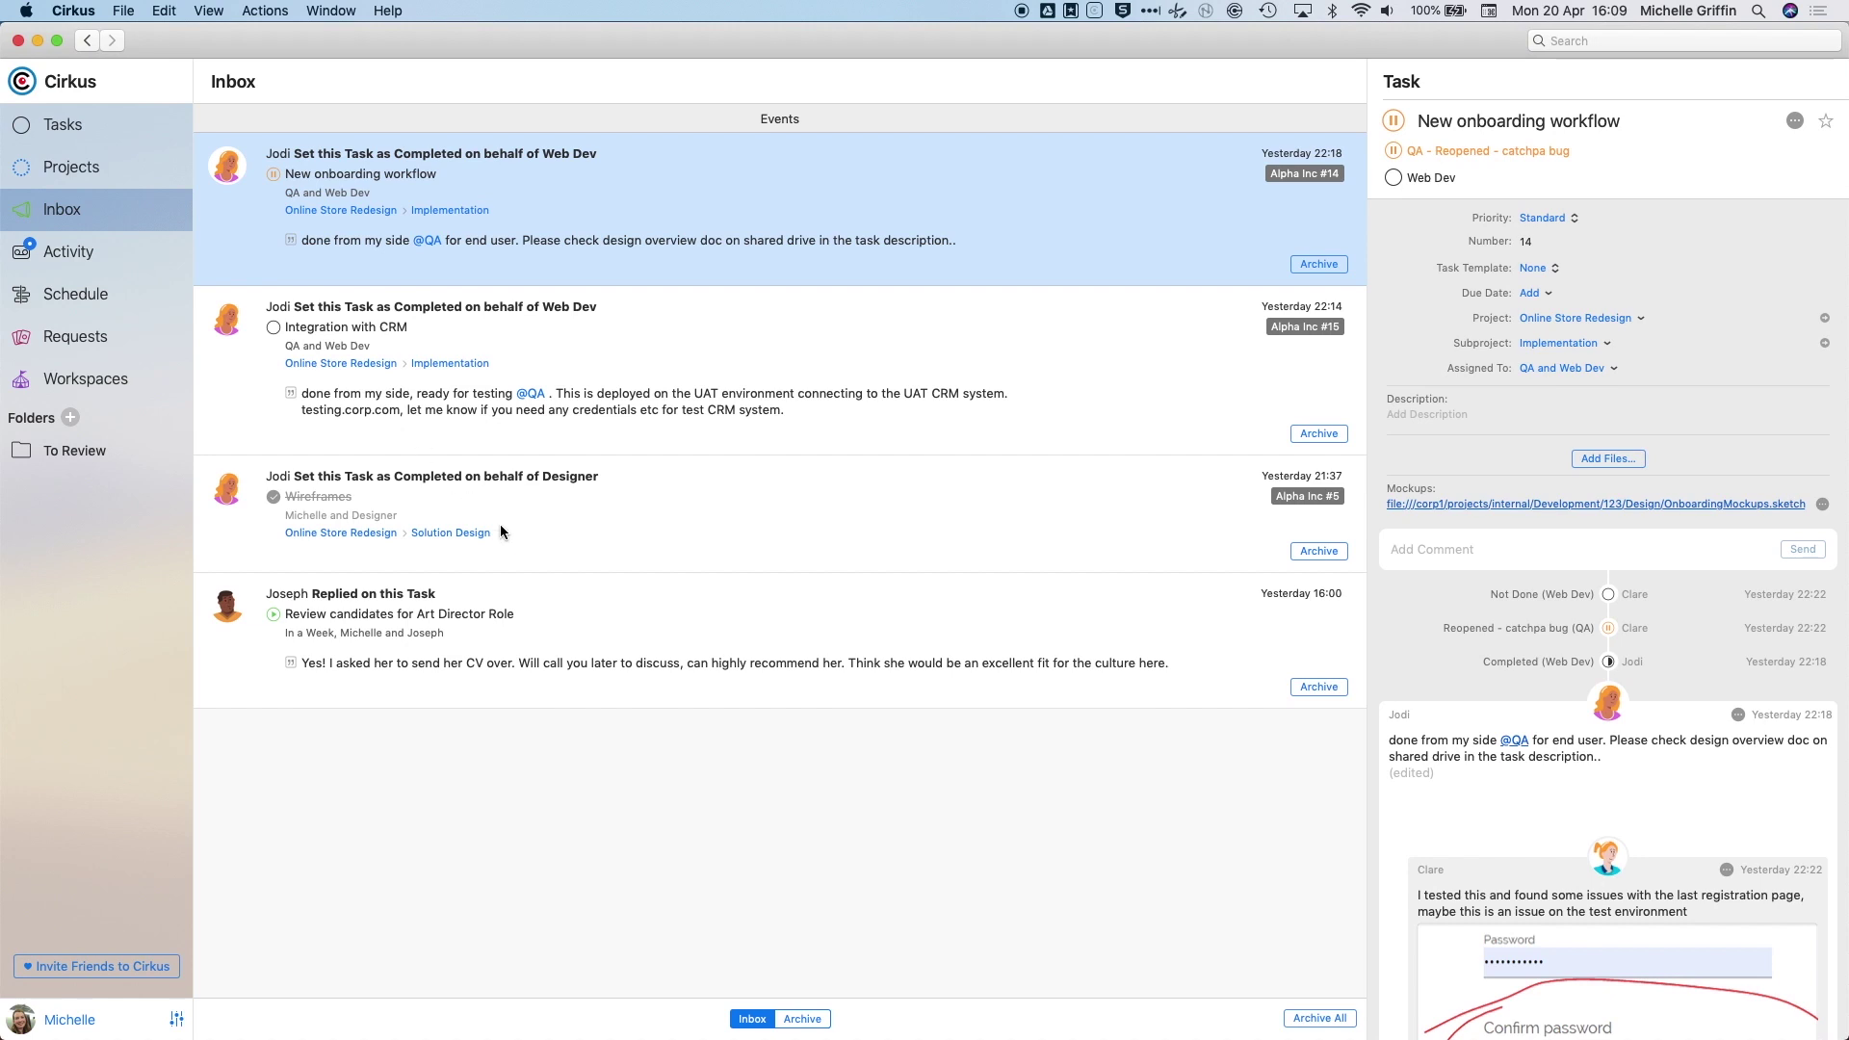
pyautogui.click(555, 636)
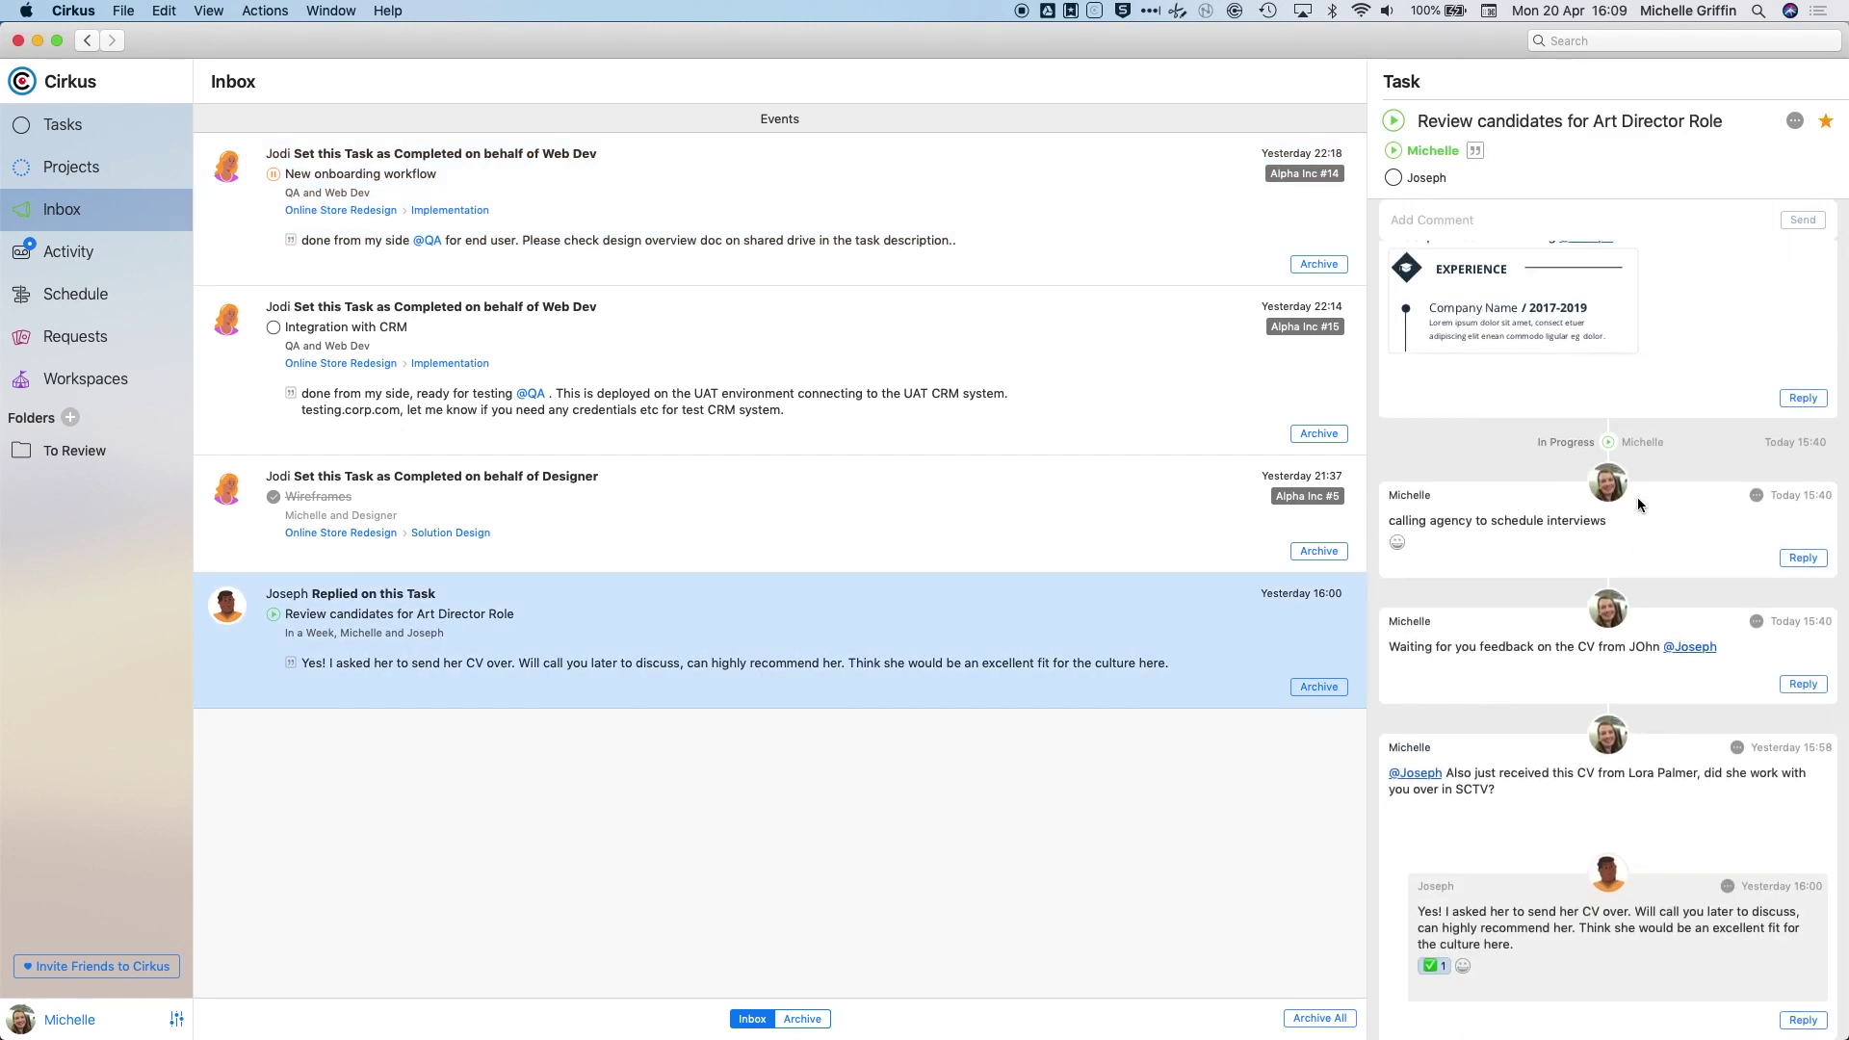
pyautogui.scroll(3, 1637, 496)
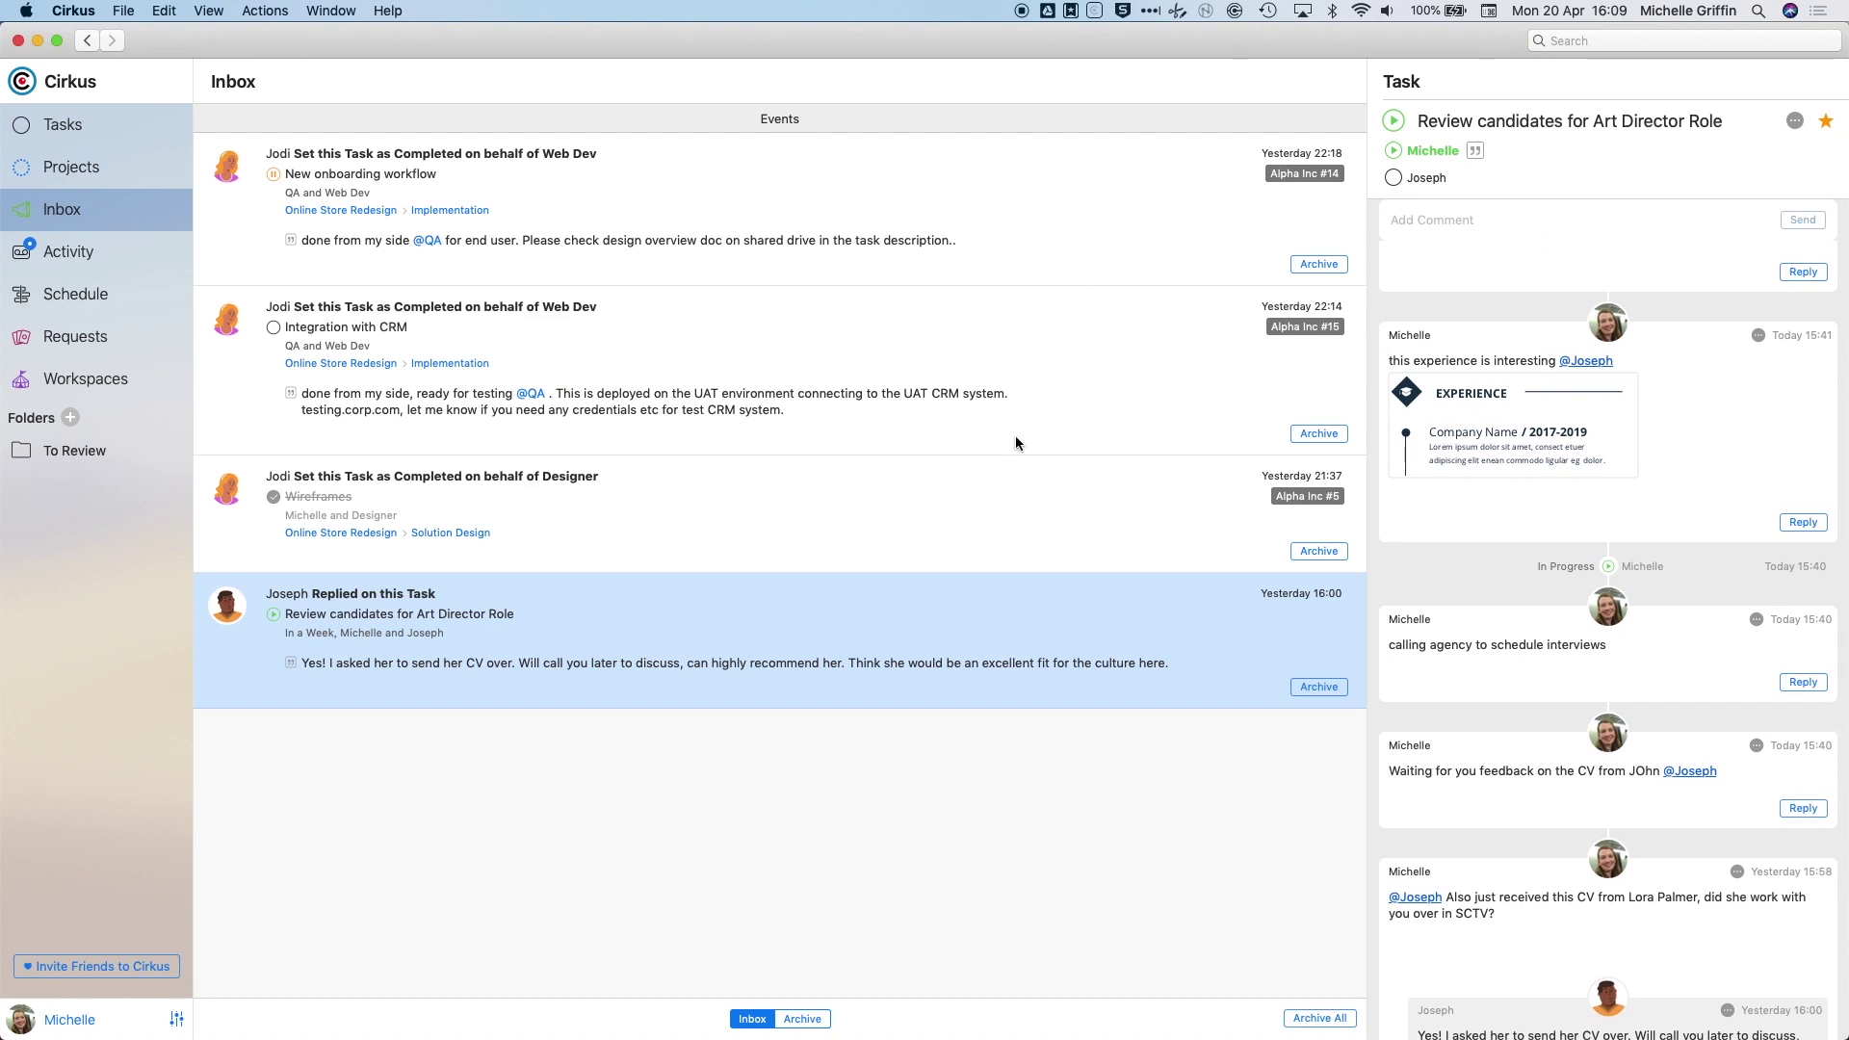
pyautogui.click(1606, 251)
pyautogui.scroll(8, 1606, 252)
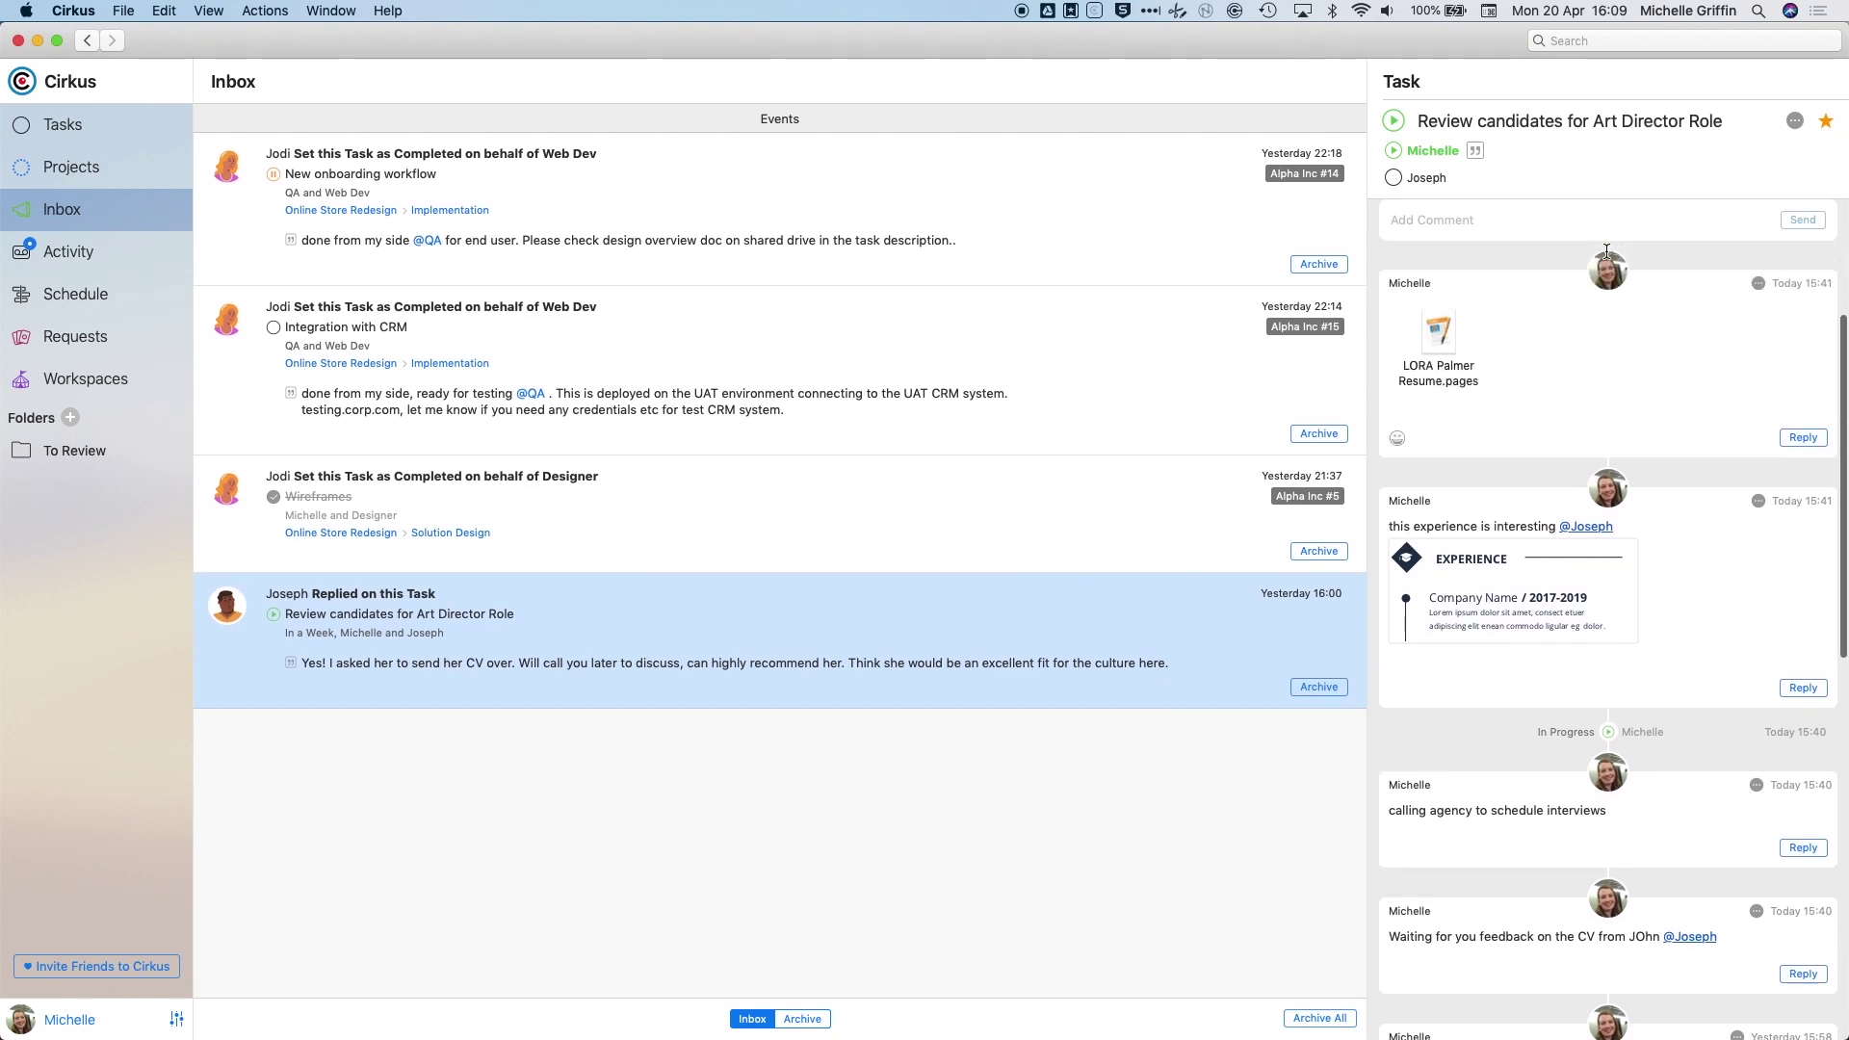
pyautogui.scroll(3, 1562, 325)
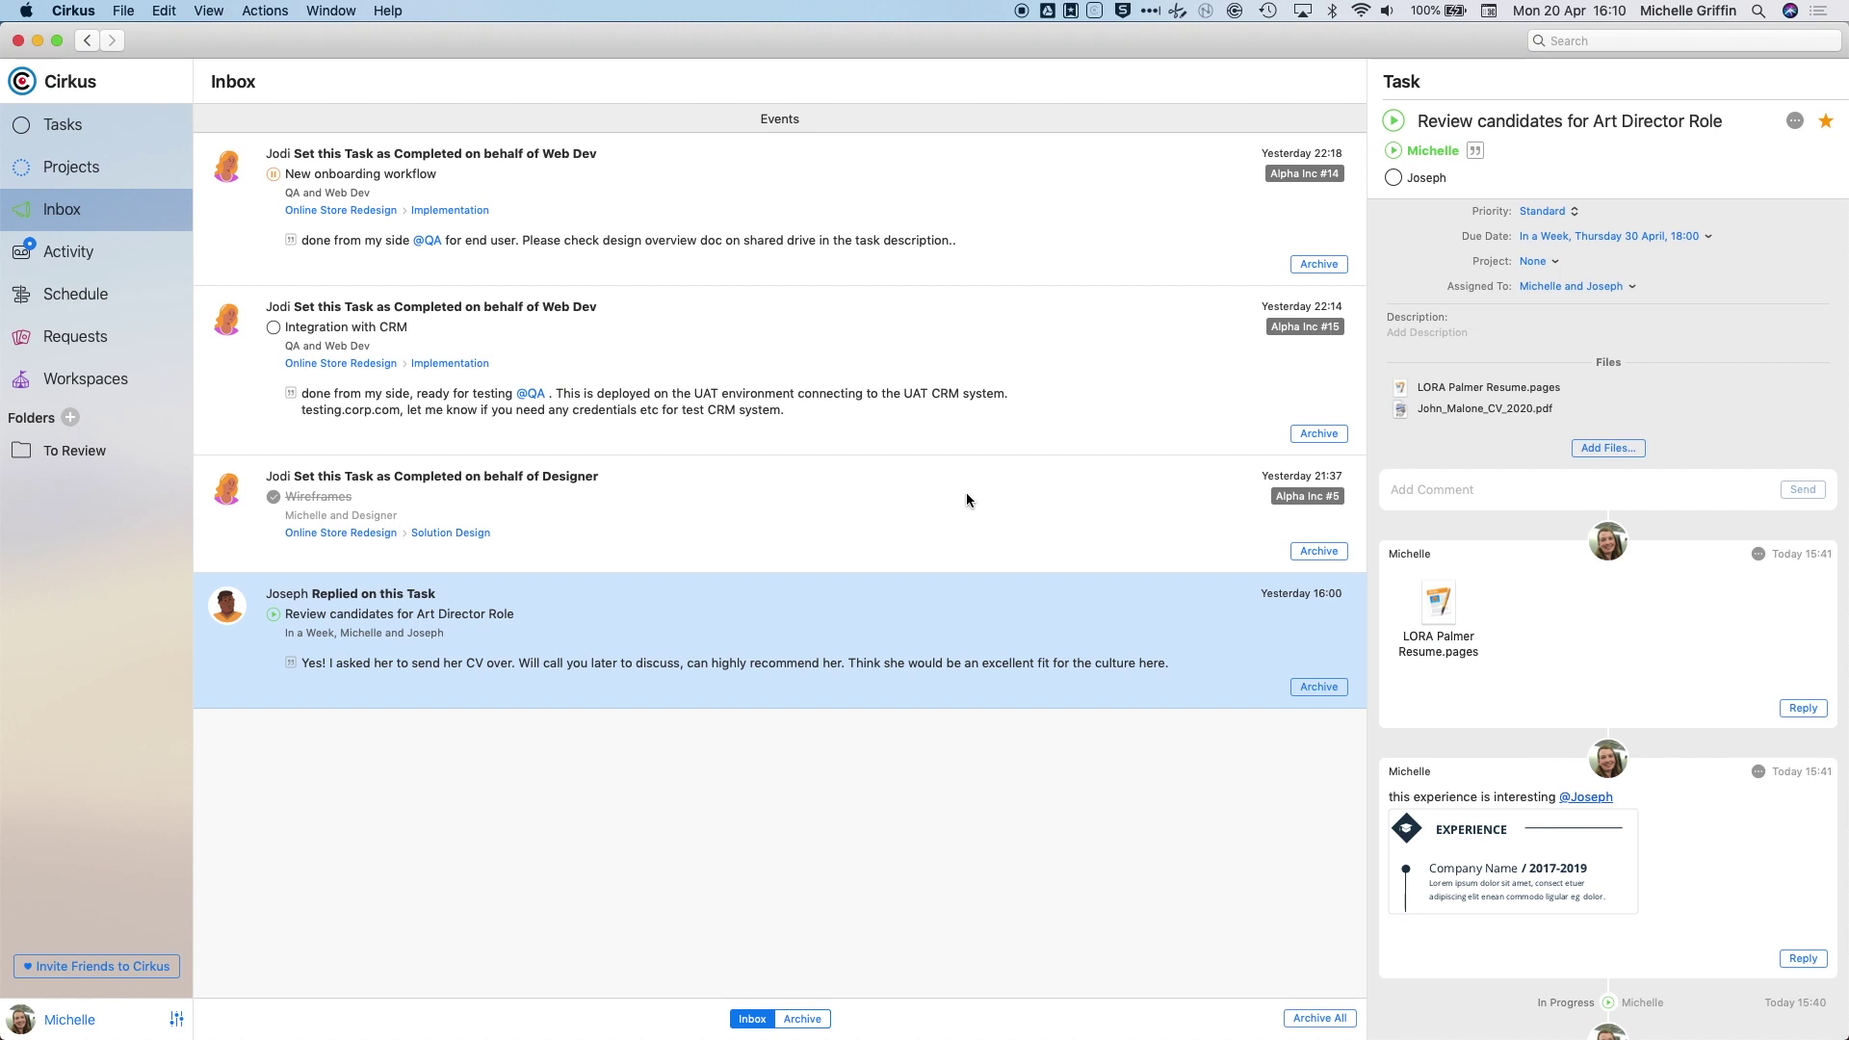
pyautogui.click(58, 254)
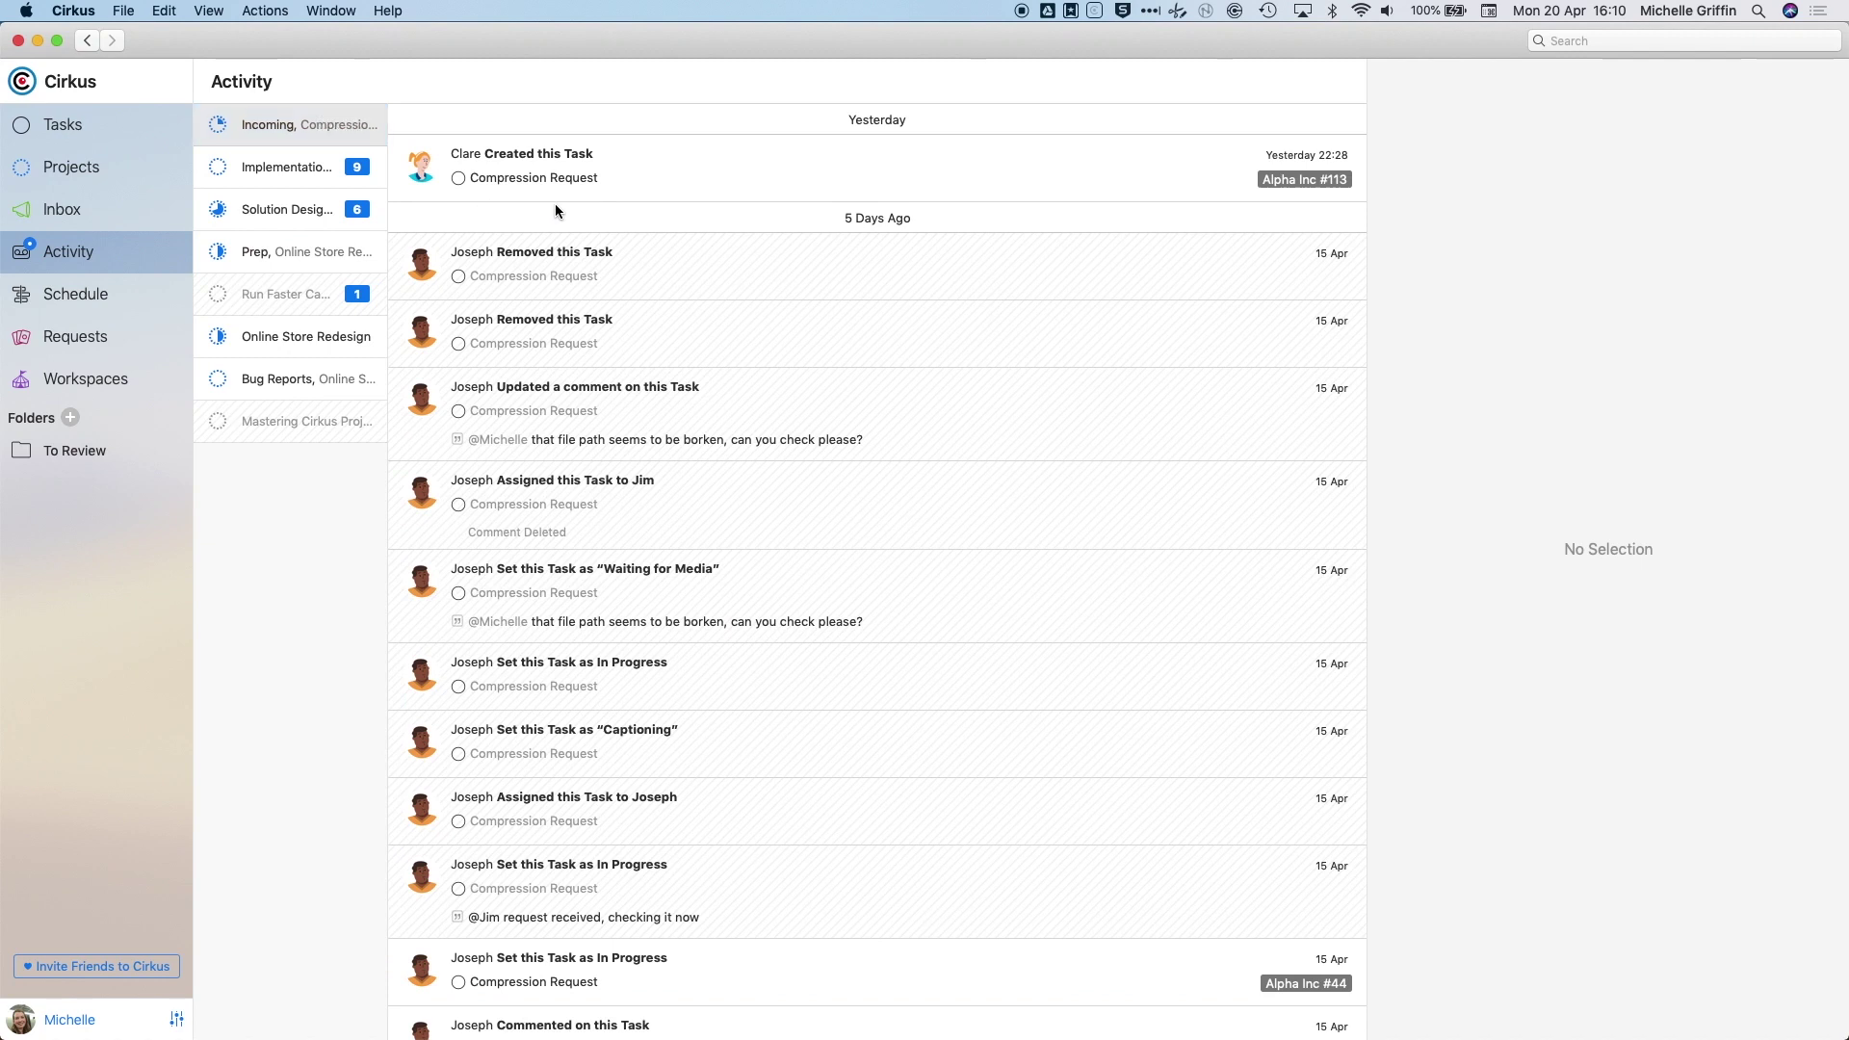
pyautogui.scroll(-5, 611, 313)
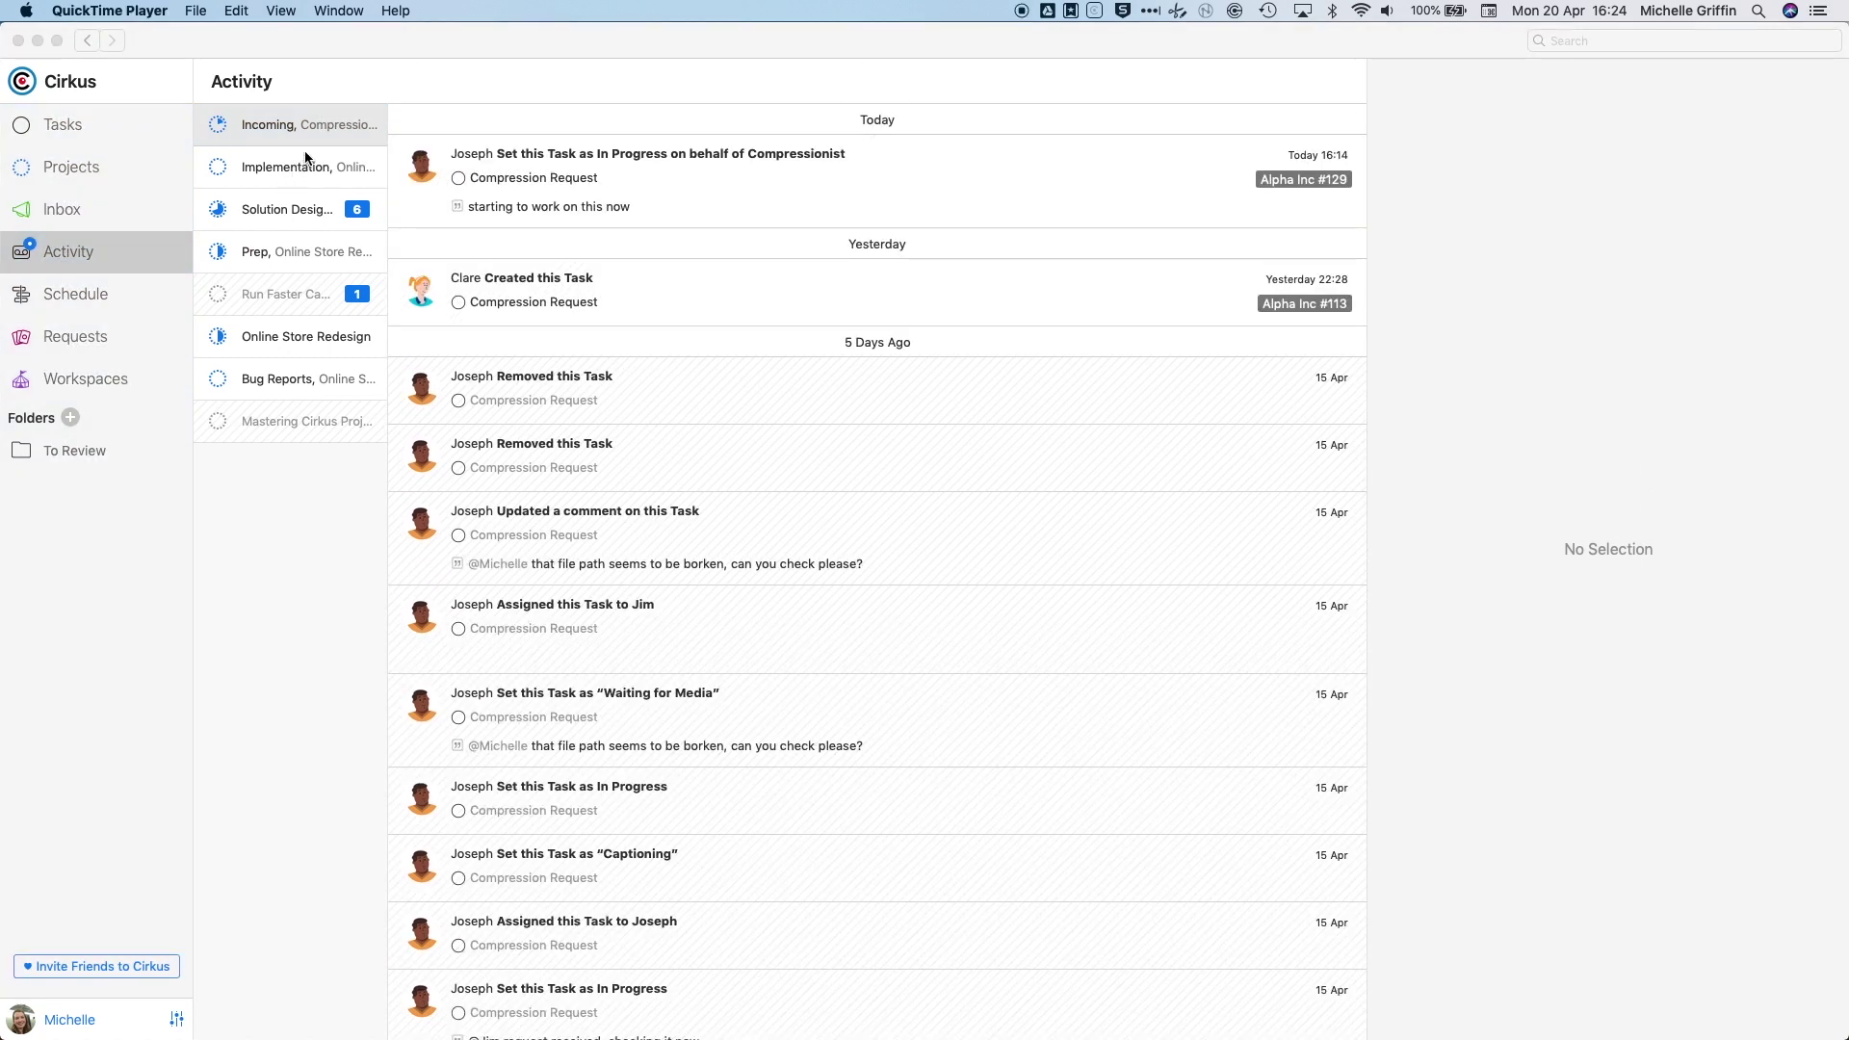
# - Open the Alpha Inc workspace schedule and inspect the Project Manager's Edit, Grading and test bookings
pyautogui.click(102, 304)
pyautogui.click(101, 304)
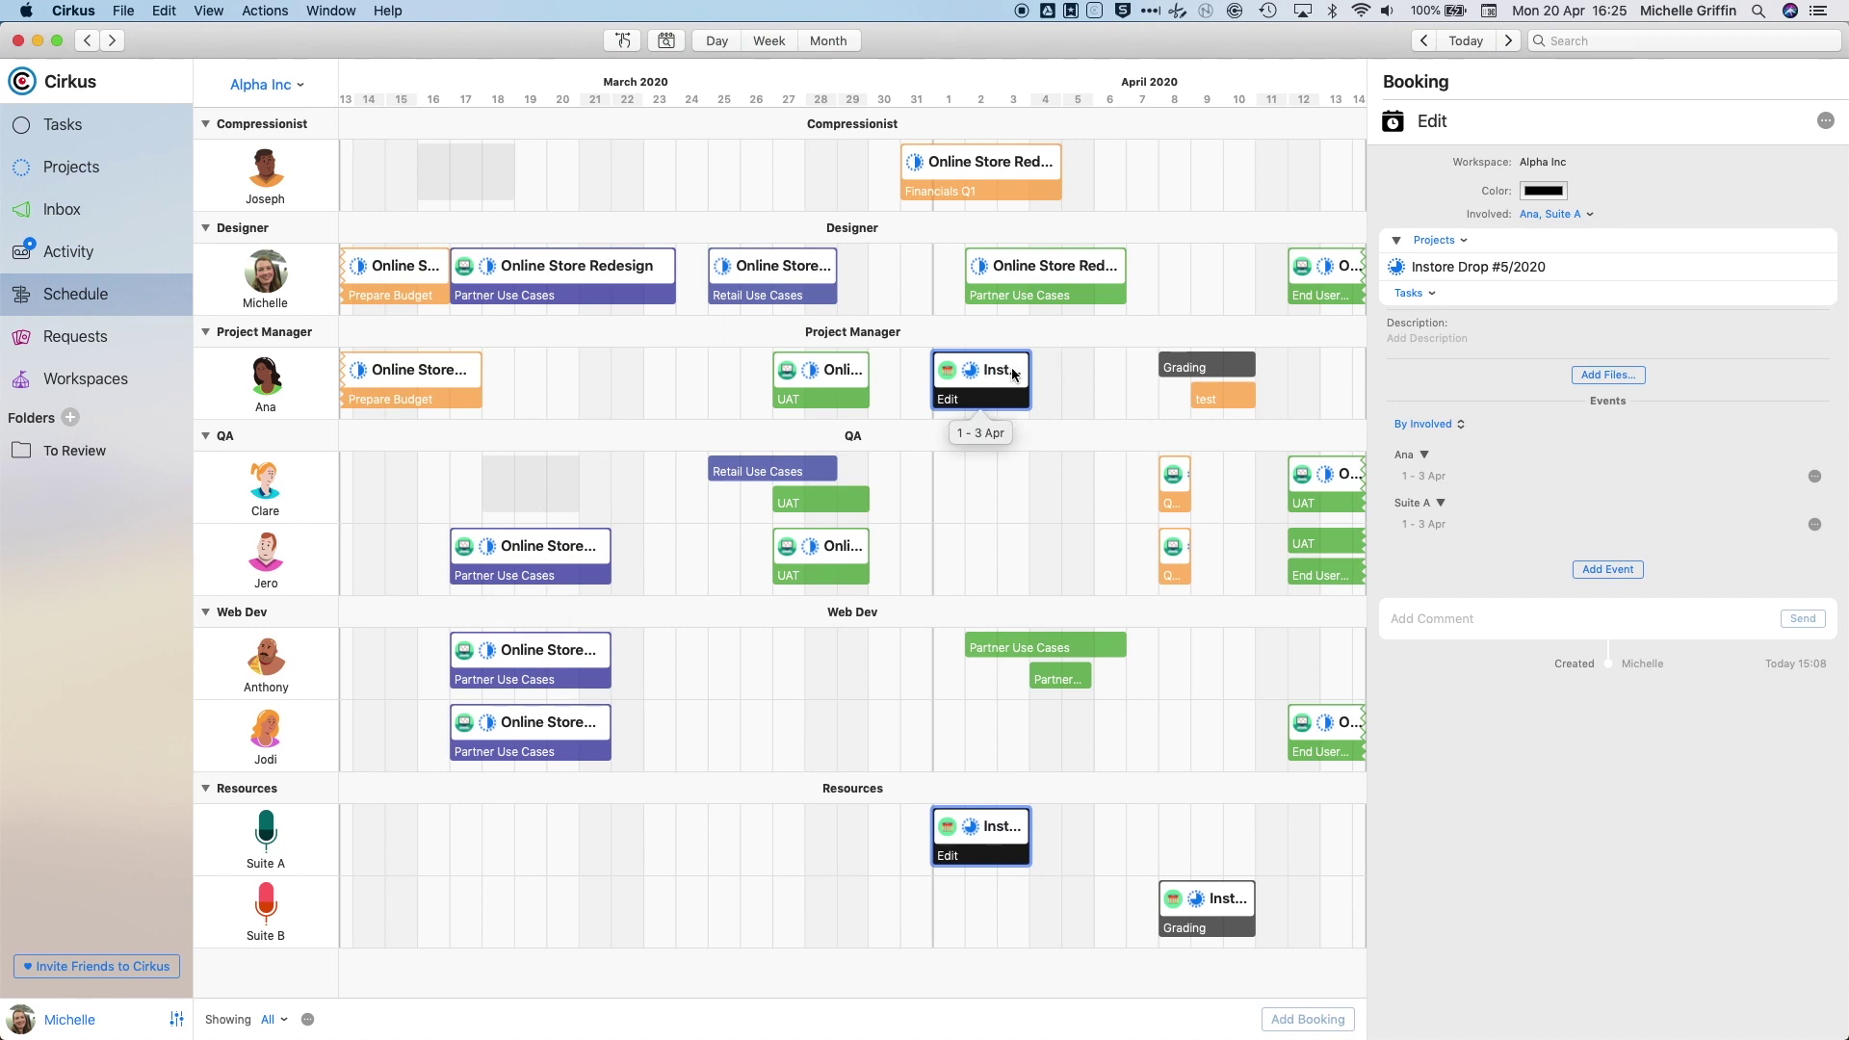
pyautogui.click(1201, 370)
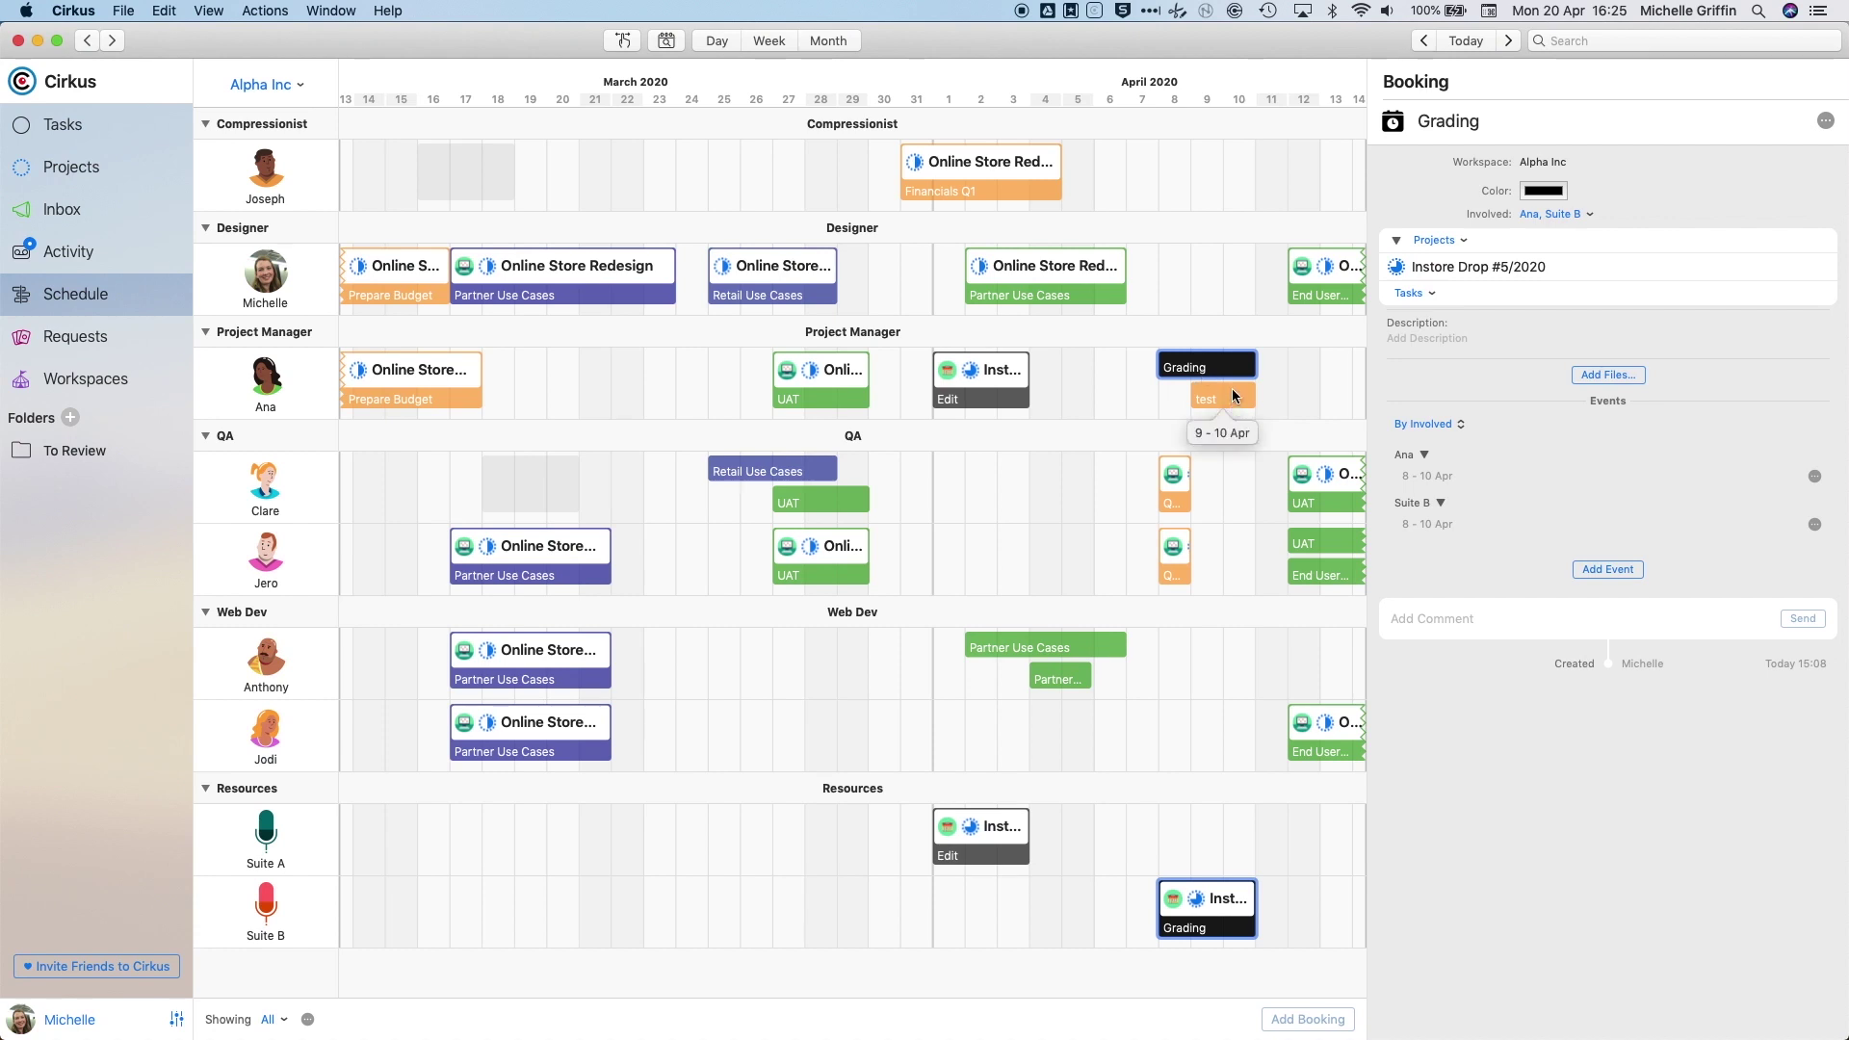
pyautogui.click(1230, 393)
pyautogui.click(1194, 367)
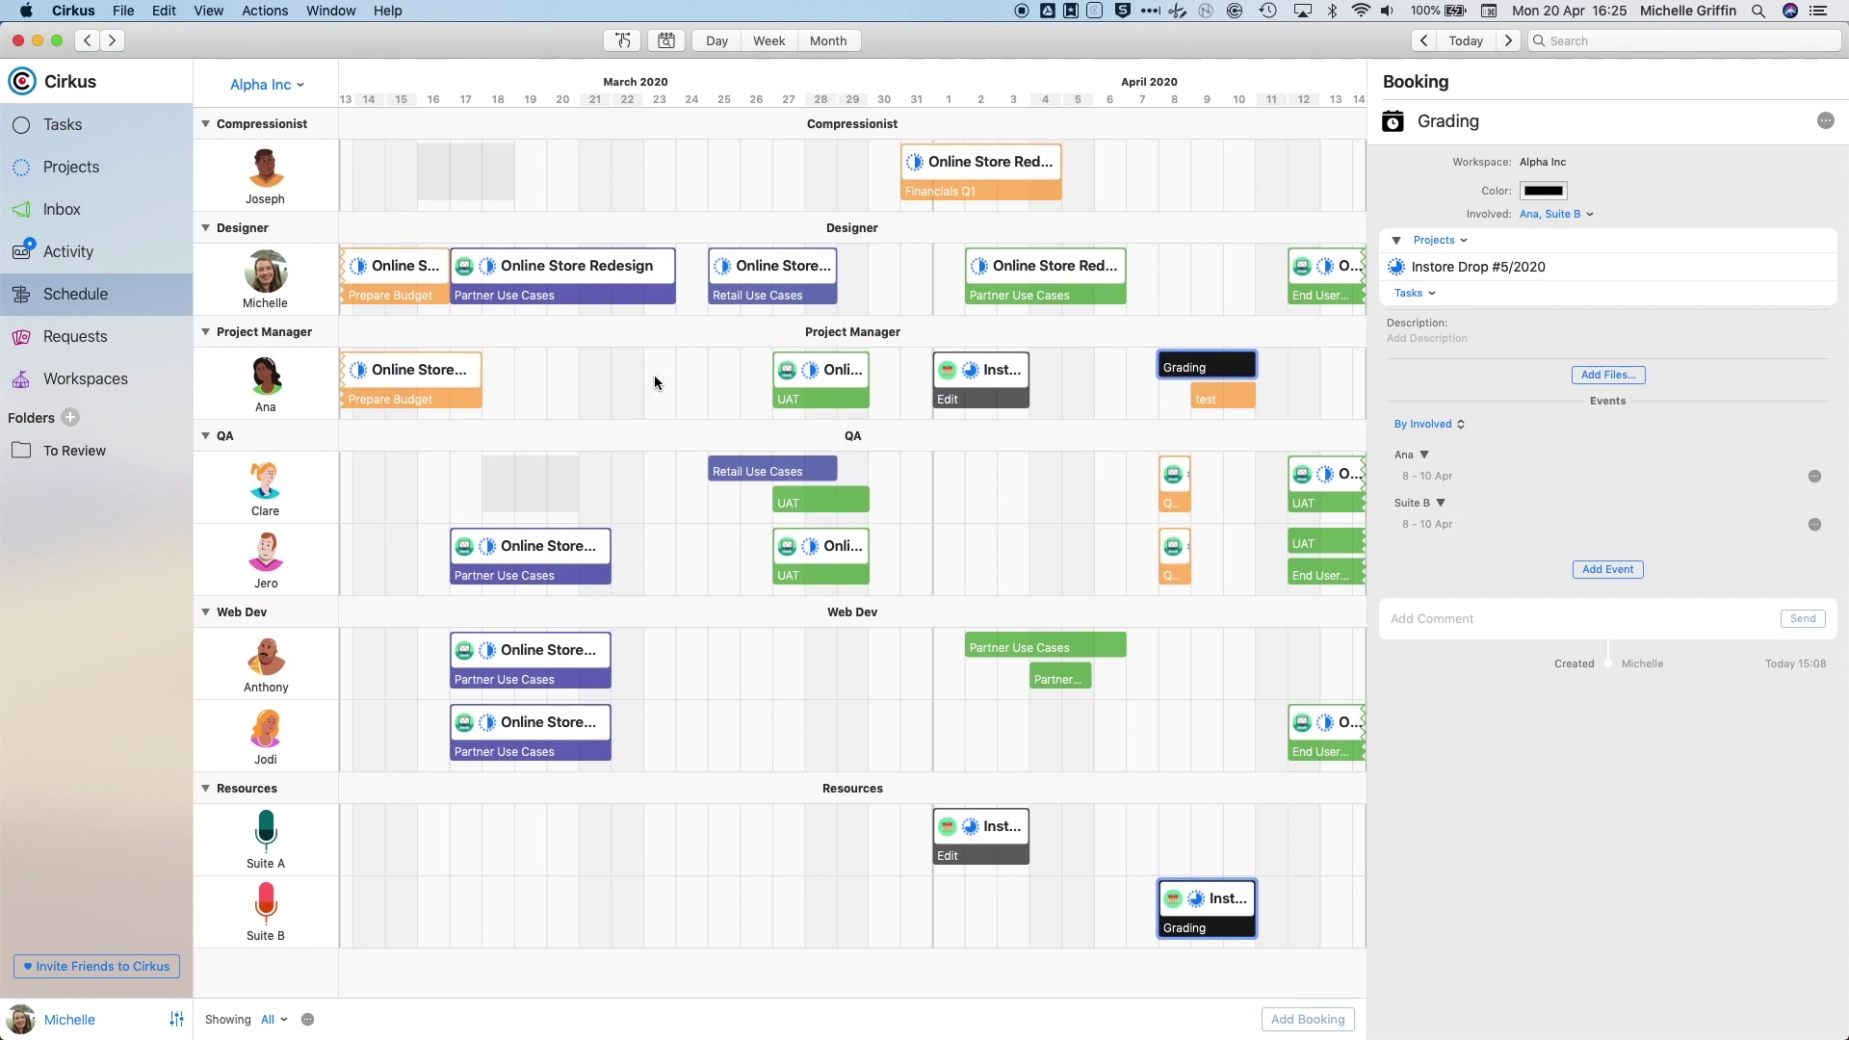
# - Create a gray "Vacation" booking for the Project Manager on 23–26 March
pyautogui.moveTo(647, 382); pyautogui.dragTo(714, 372)
pyautogui.write('Vacatoi')
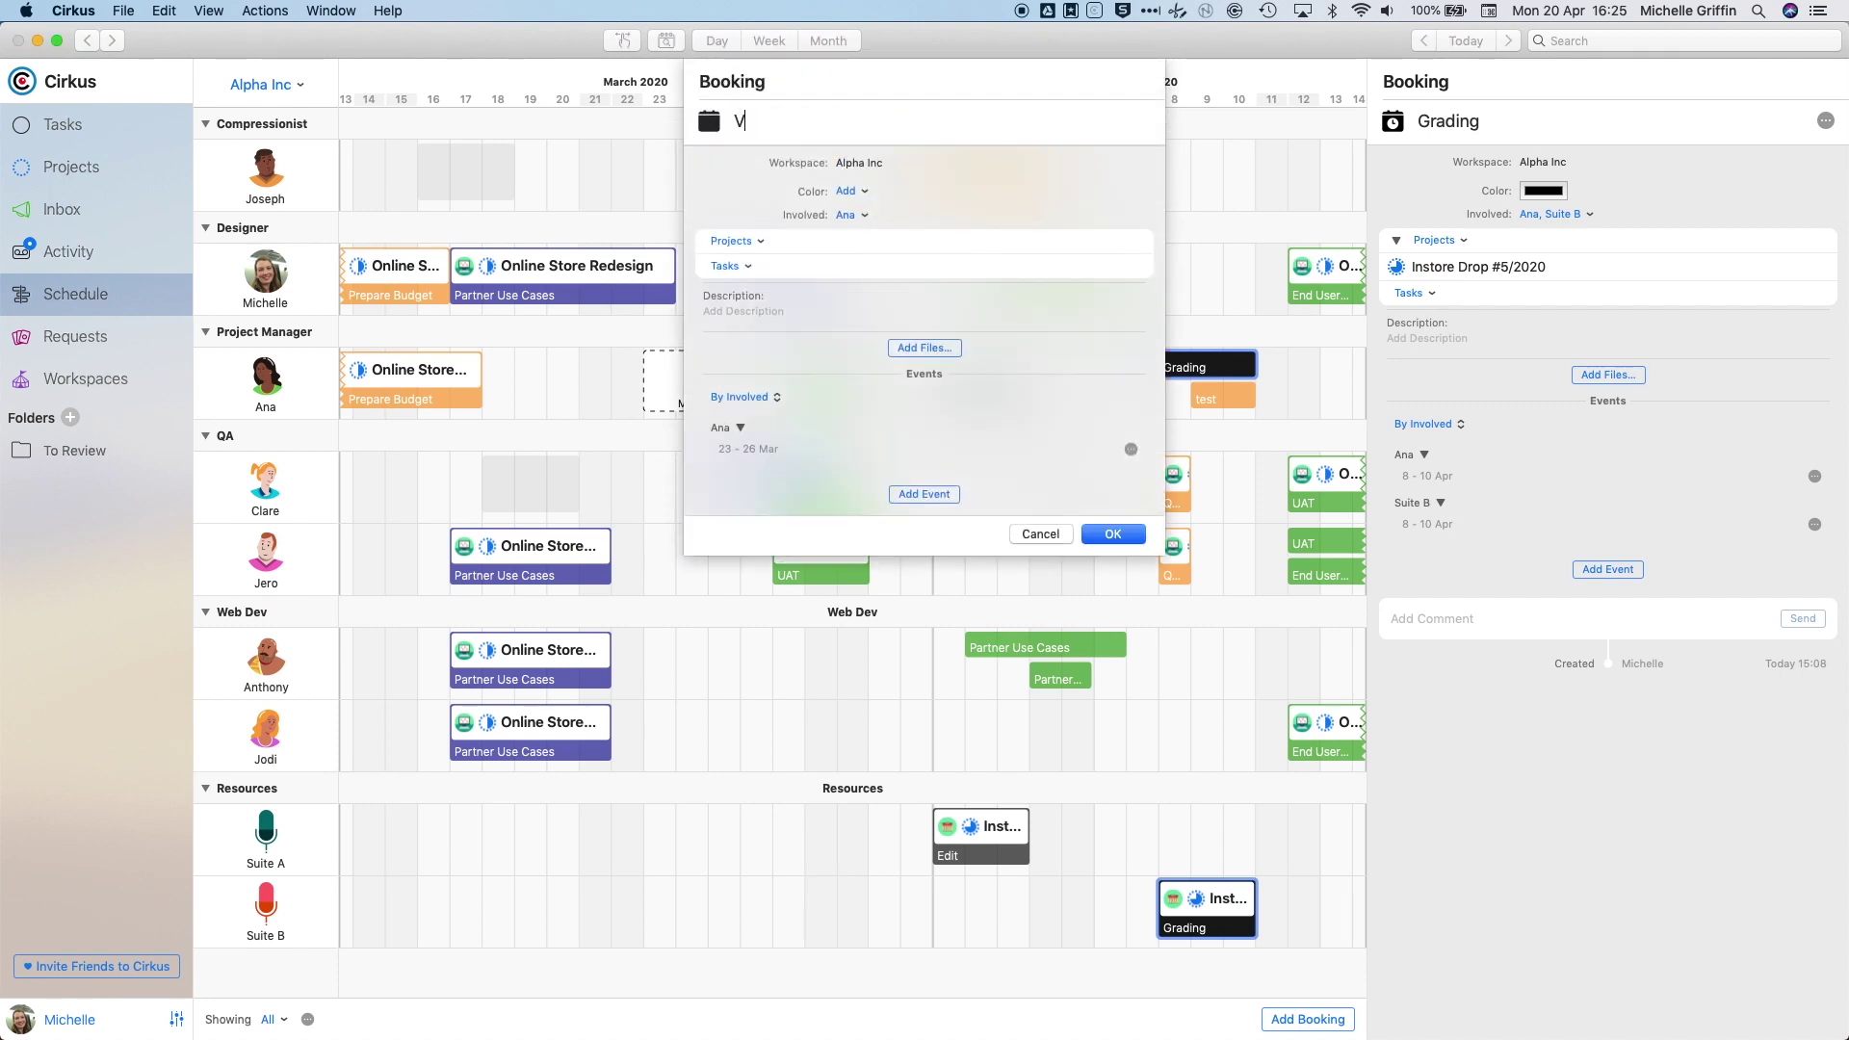
pyautogui.press('BackSpace')
pyautogui.press('BackSpace')
pyautogui.write('io n')
pyautogui.press('BackSpace')
pyautogui.press('BackSpace')
pyautogui.write('n')
pyautogui.click(850, 191)
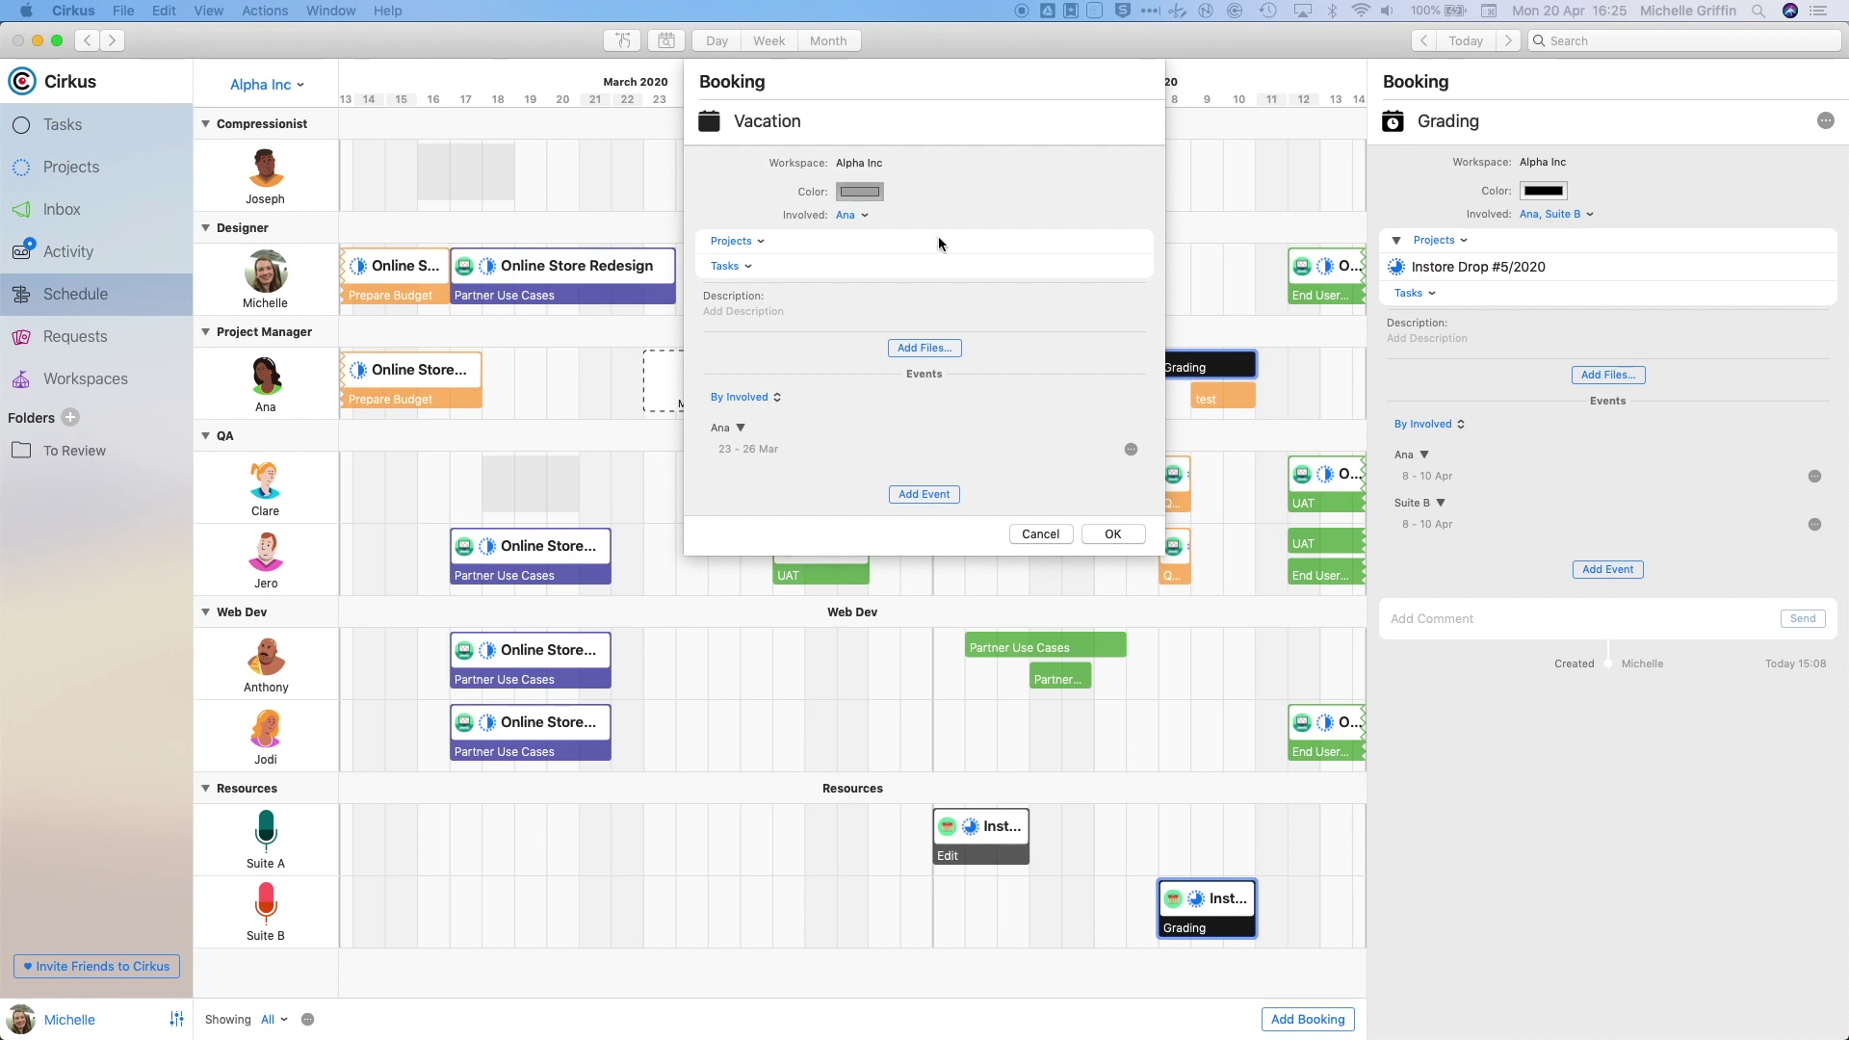
pyautogui.click(979, 189)
pyautogui.click(1109, 534)
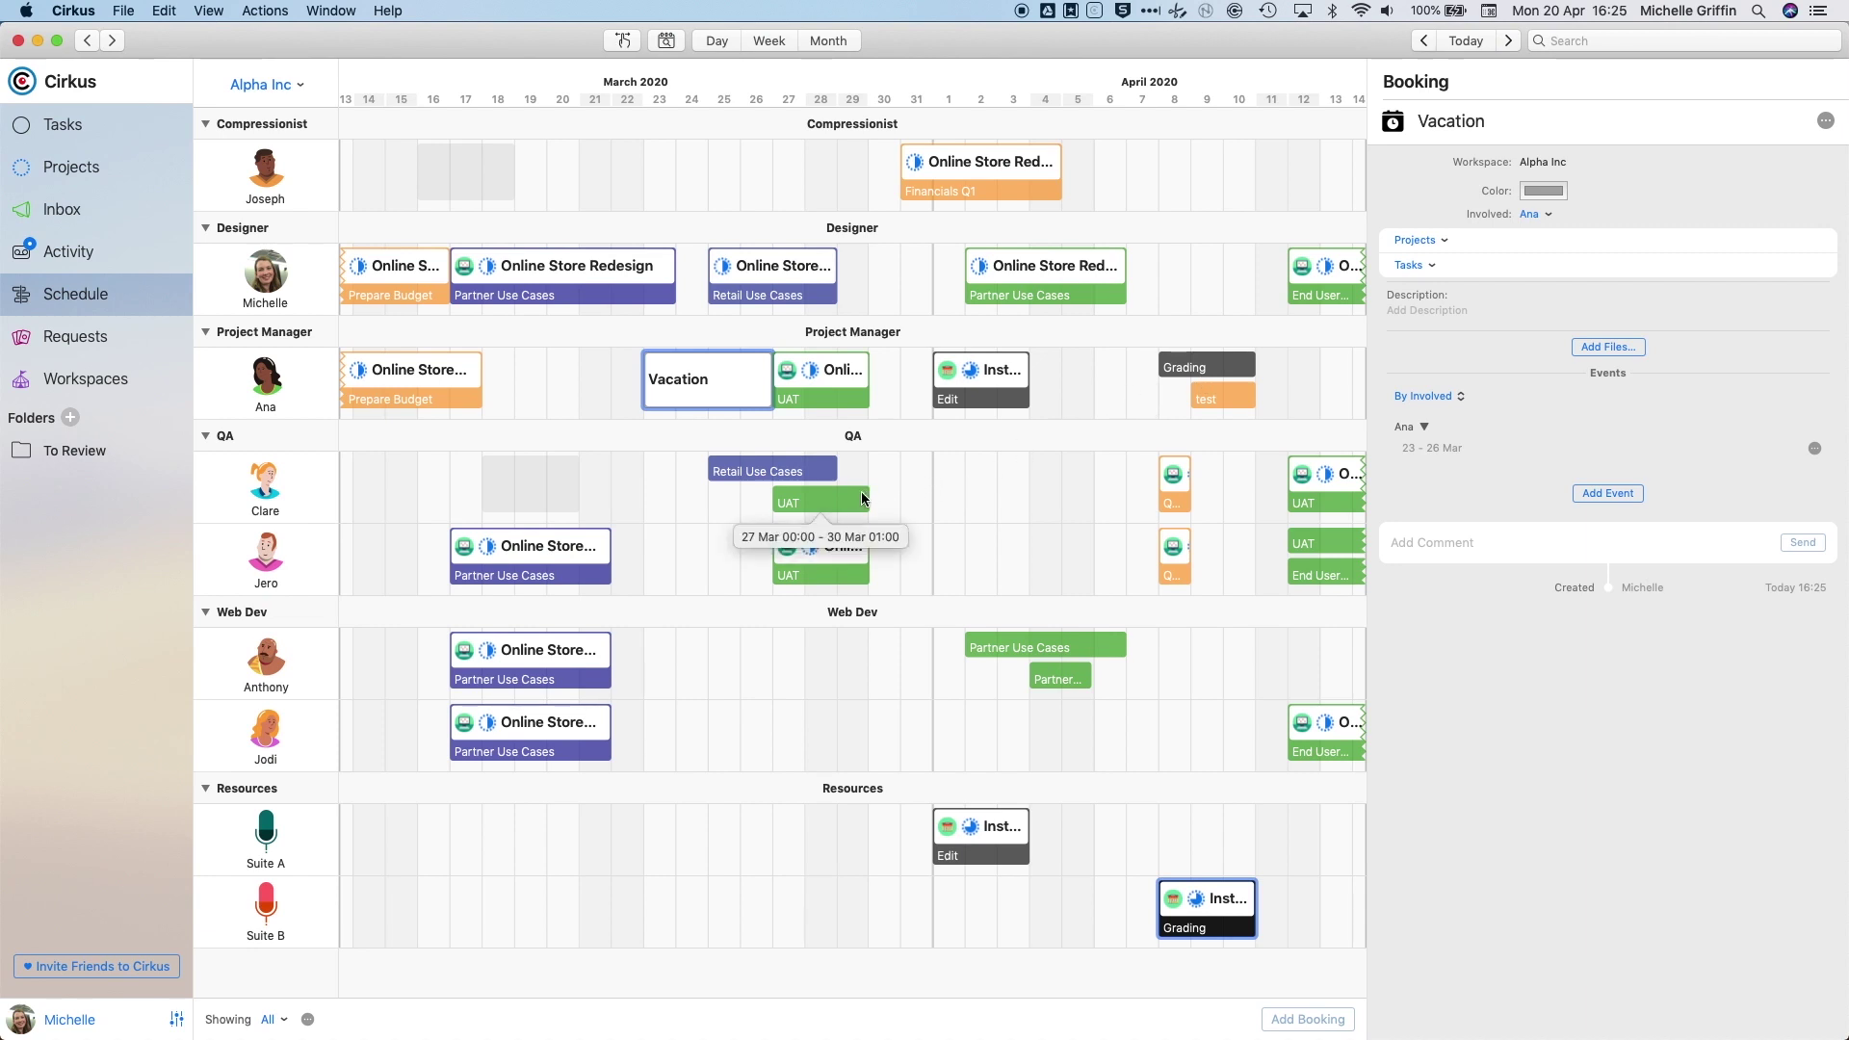
# - Extend the Grading booking to 7–10 April for both of its events and reassign the Project Manager's event to the first QA member
pyautogui.click(1194, 371)
pyautogui.moveTo(1159, 367); pyautogui.dragTo(1131, 365)
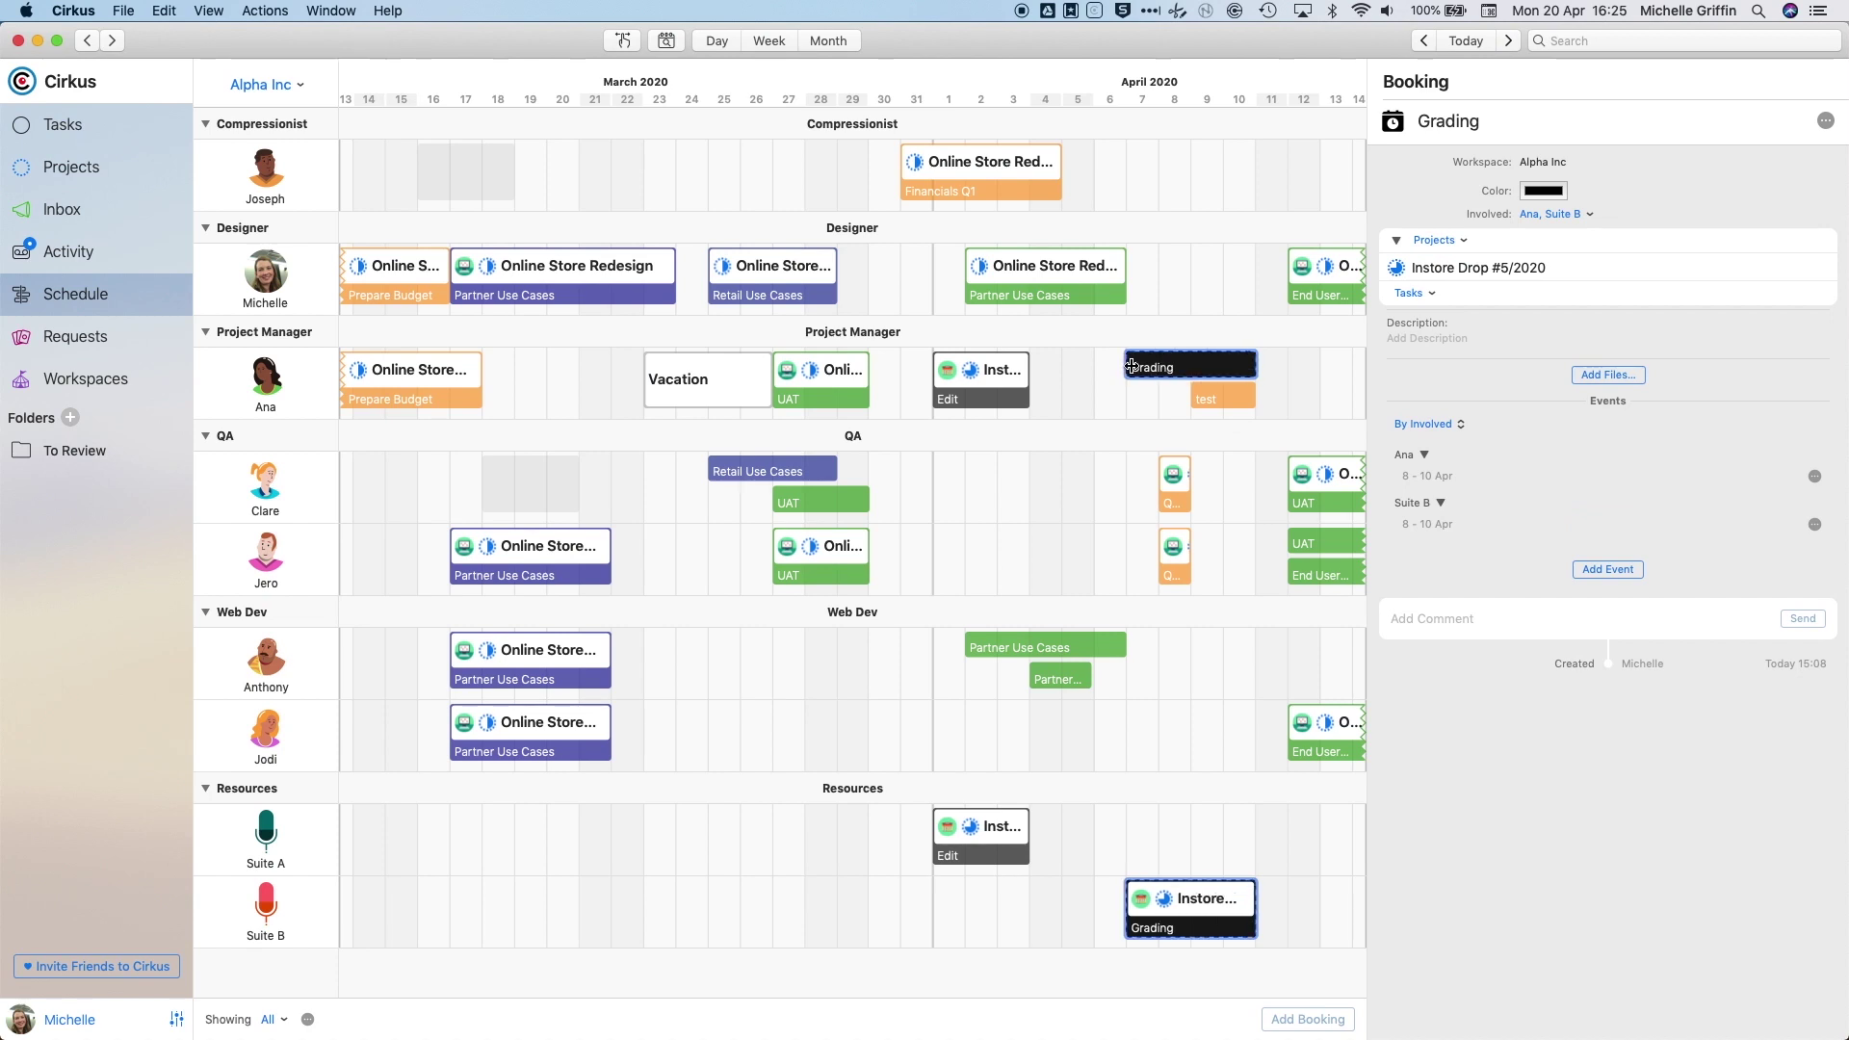
pyautogui.click(1098, 205)
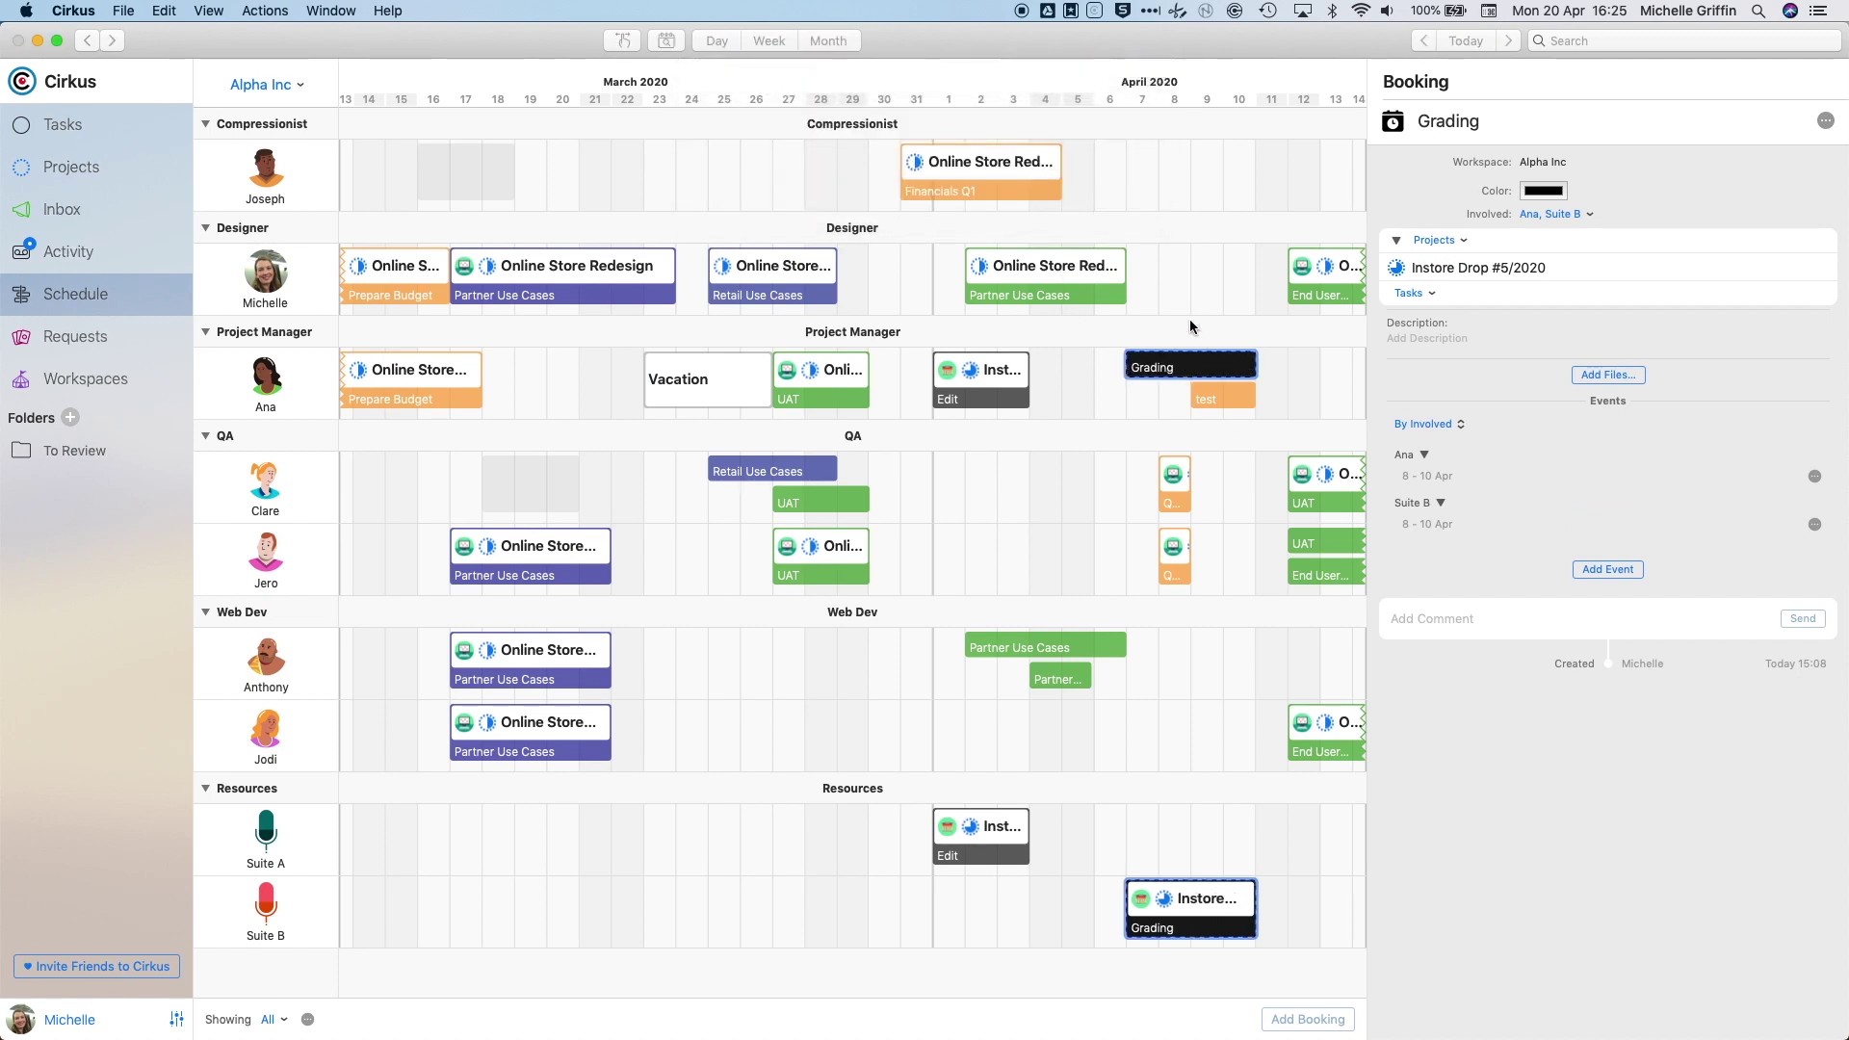
pyautogui.moveTo(1169, 407); pyautogui.dragTo(1190, 487)
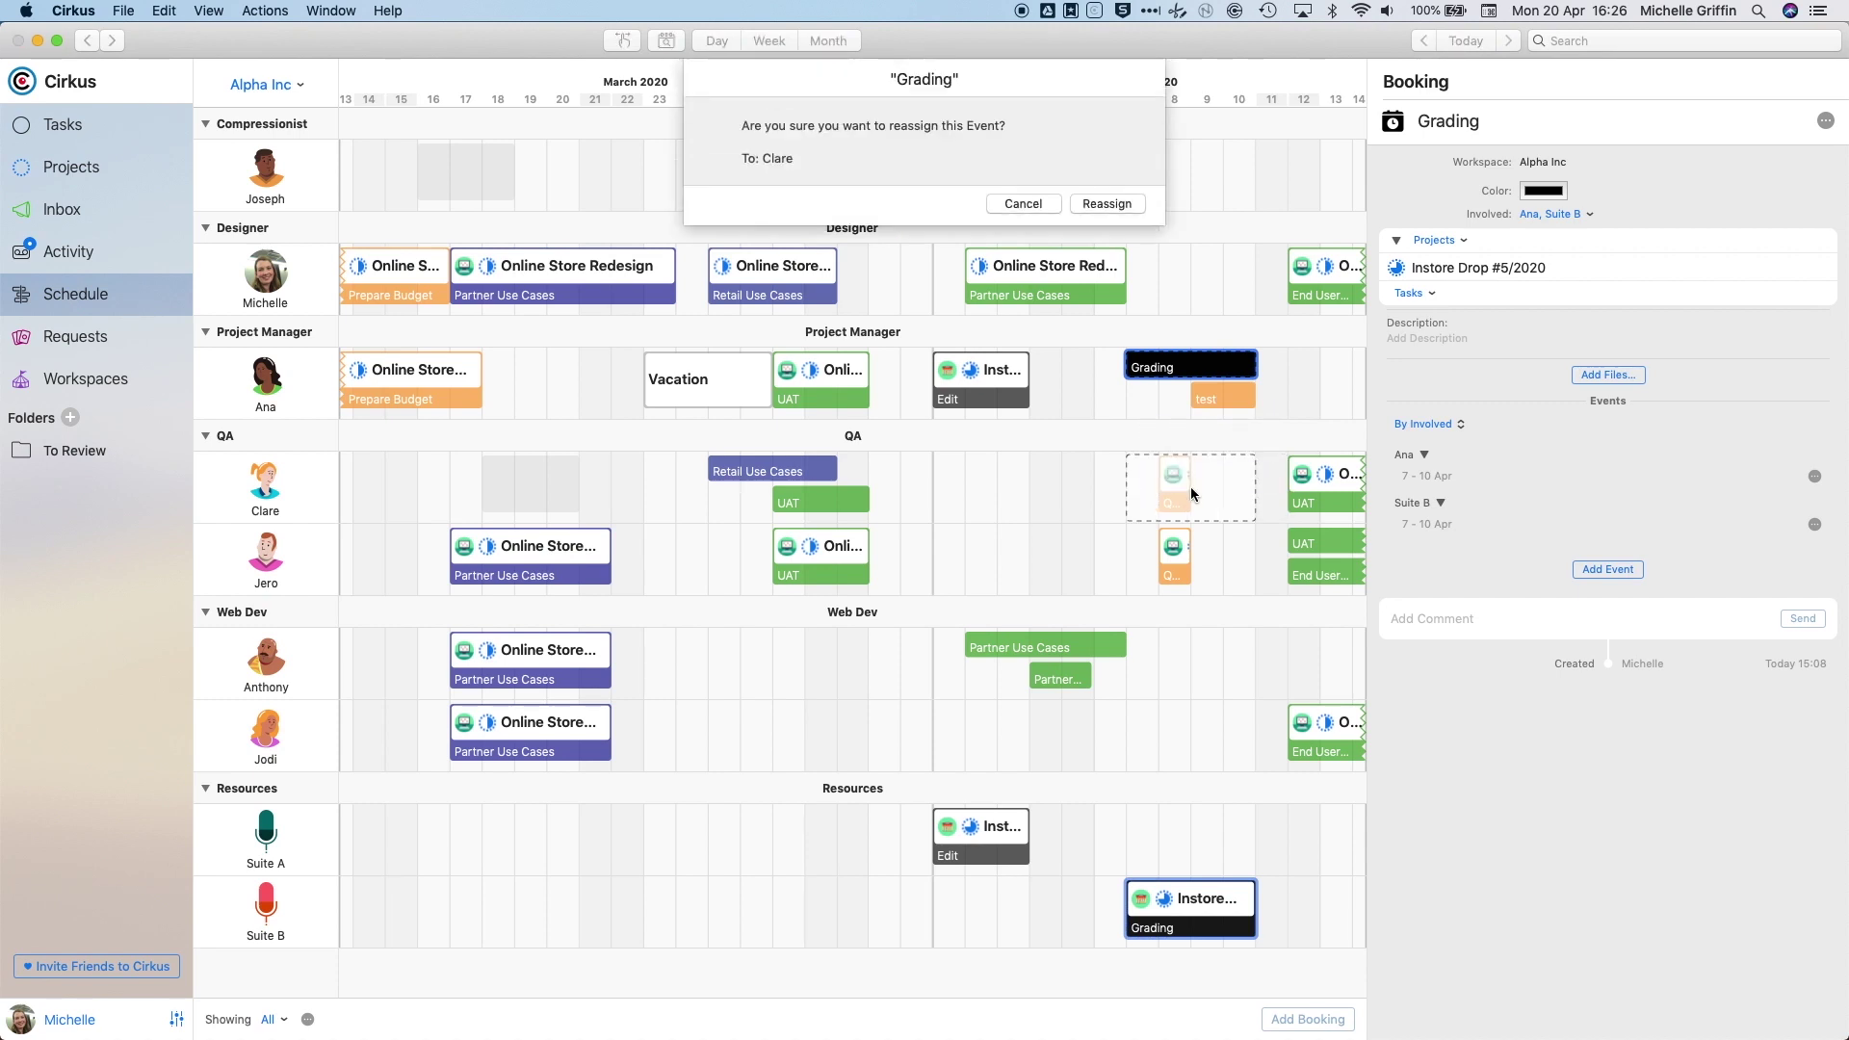
pyautogui.click(1108, 202)
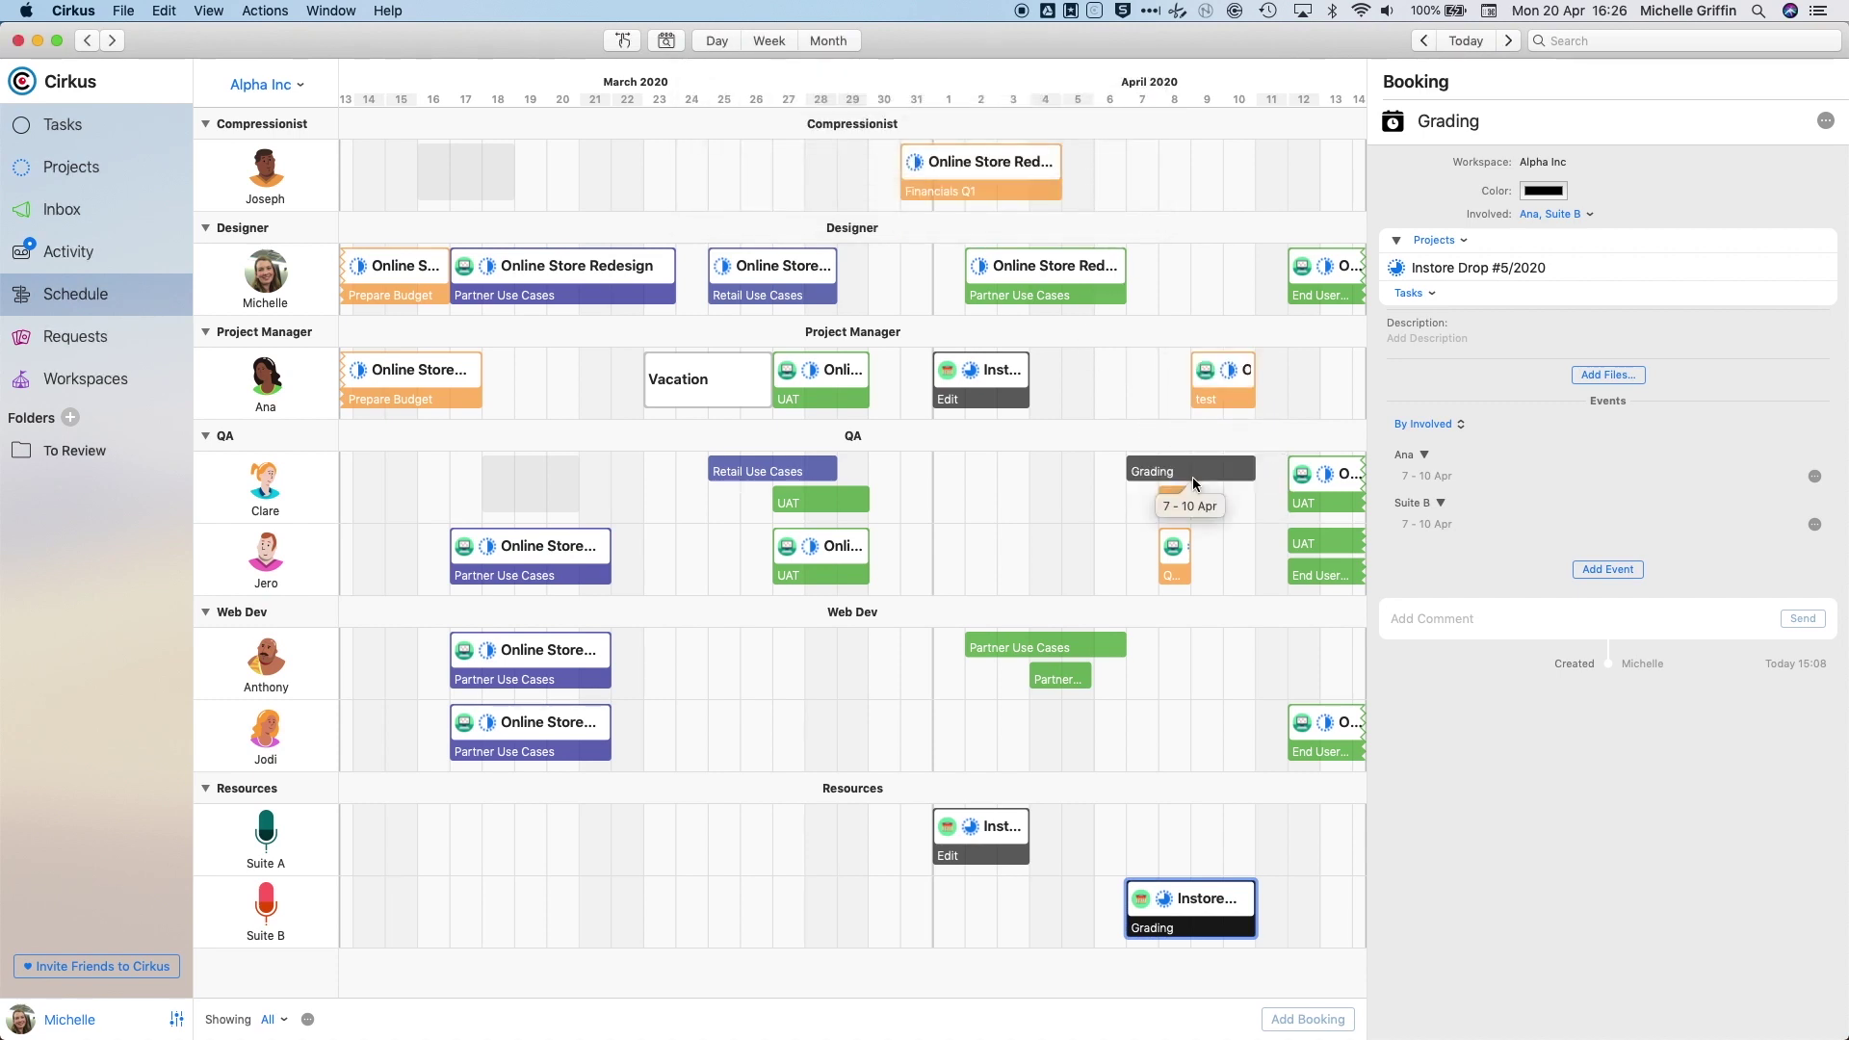
# - Reassign the first QA member's Grading event to the Project Manager on 6–9 April and add the first Web Dev member to it
pyautogui.moveTo(1194, 472); pyautogui.dragTo(1180, 390)
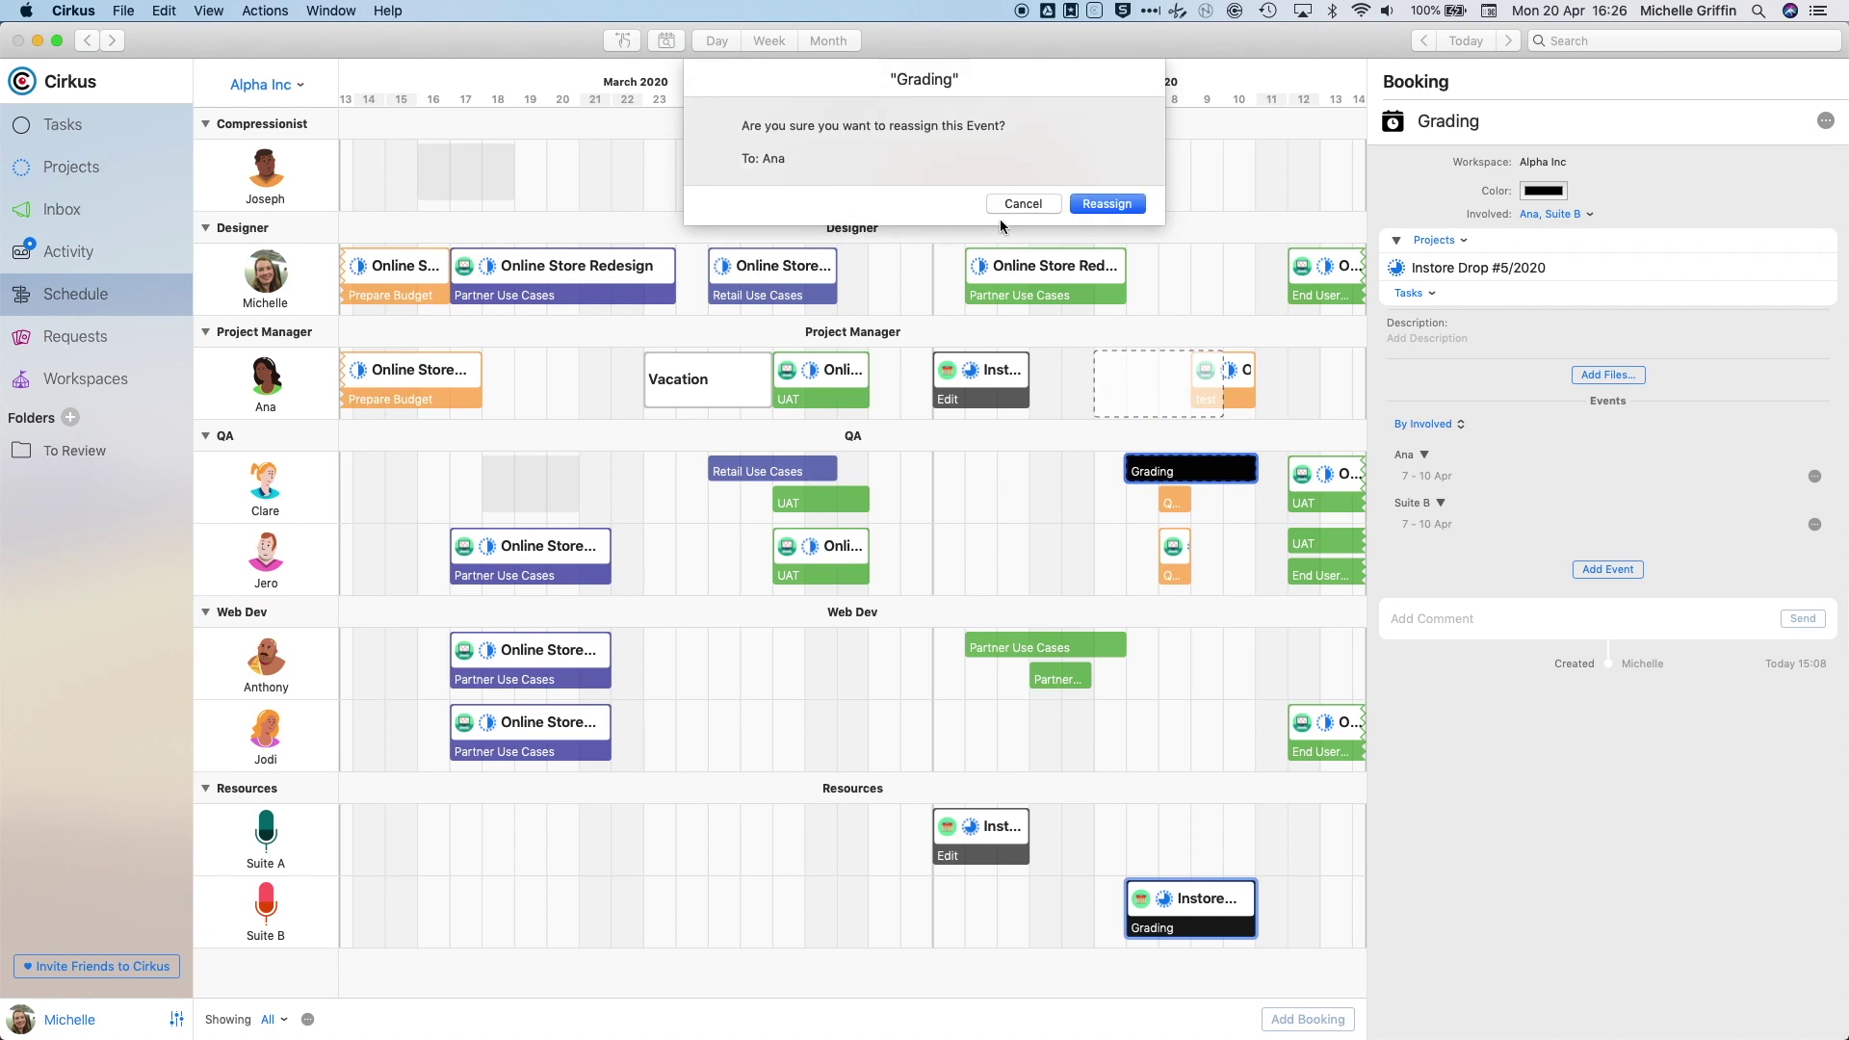
pyautogui.click(1107, 202)
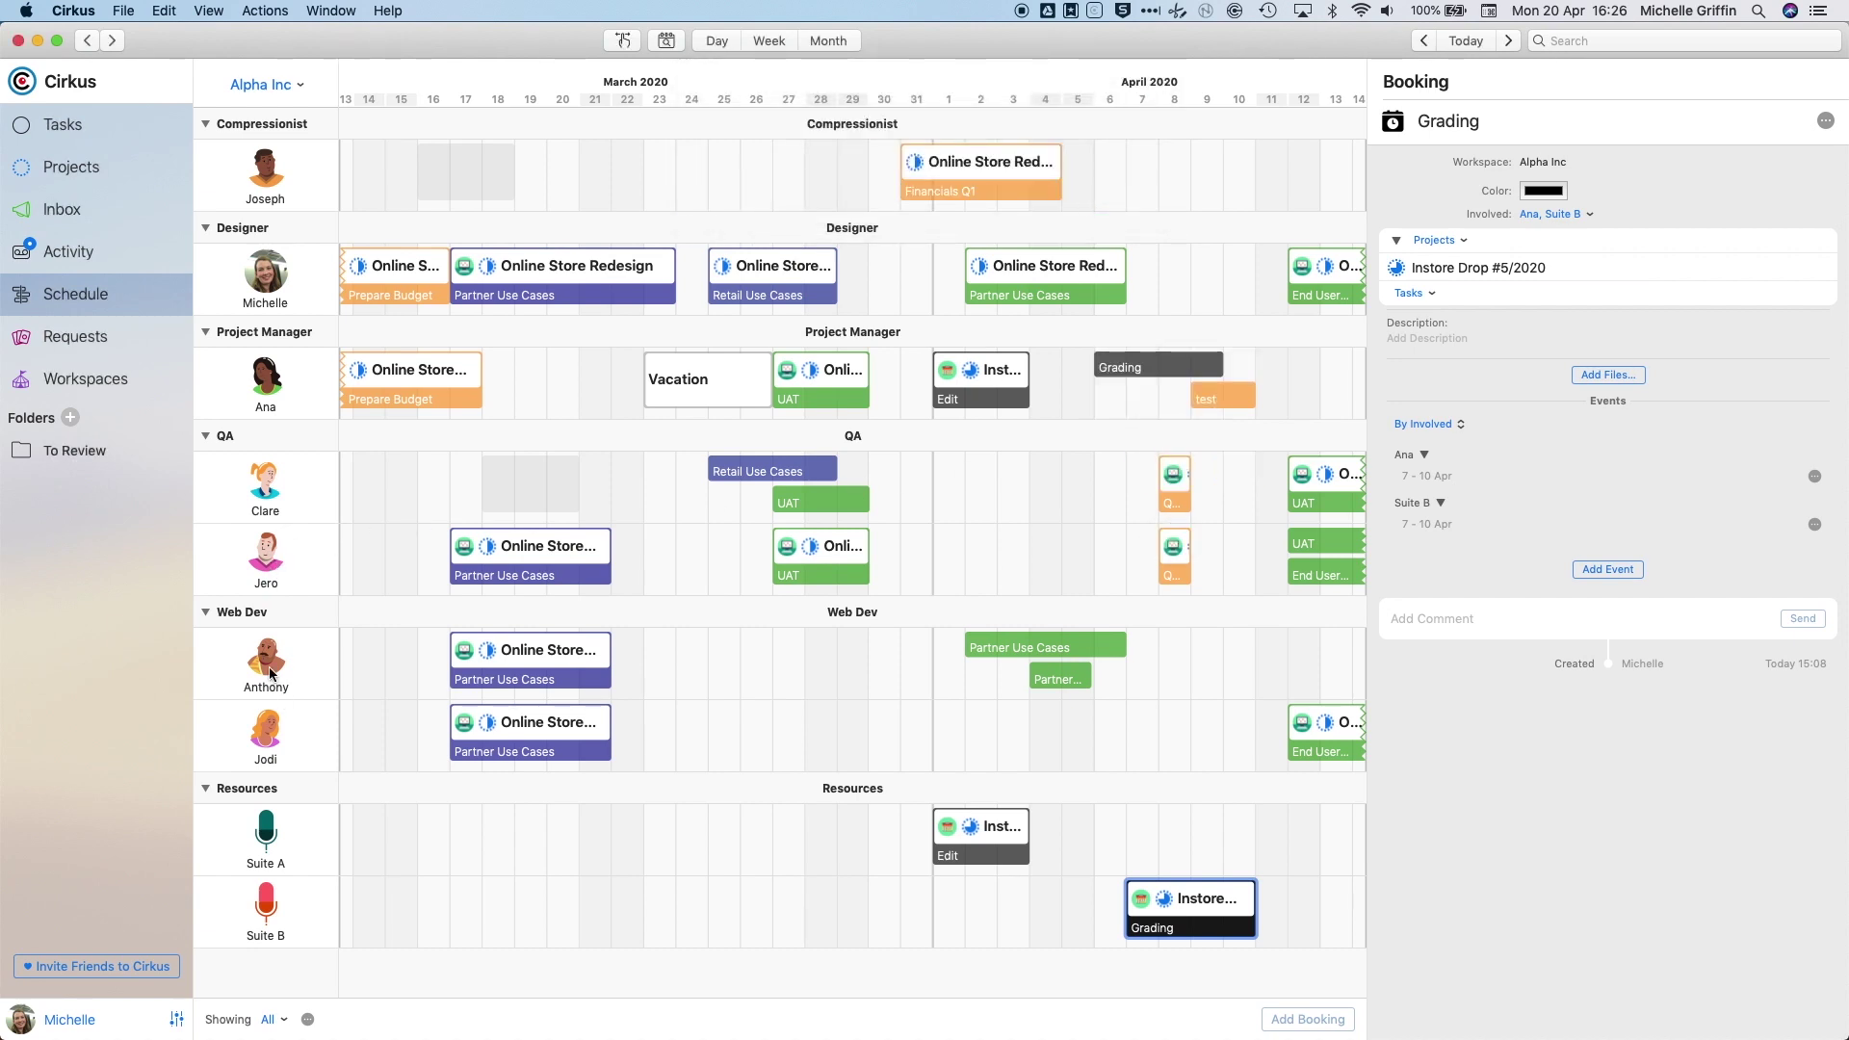
pyautogui.moveTo(271, 666); pyautogui.dragTo(1175, 366)
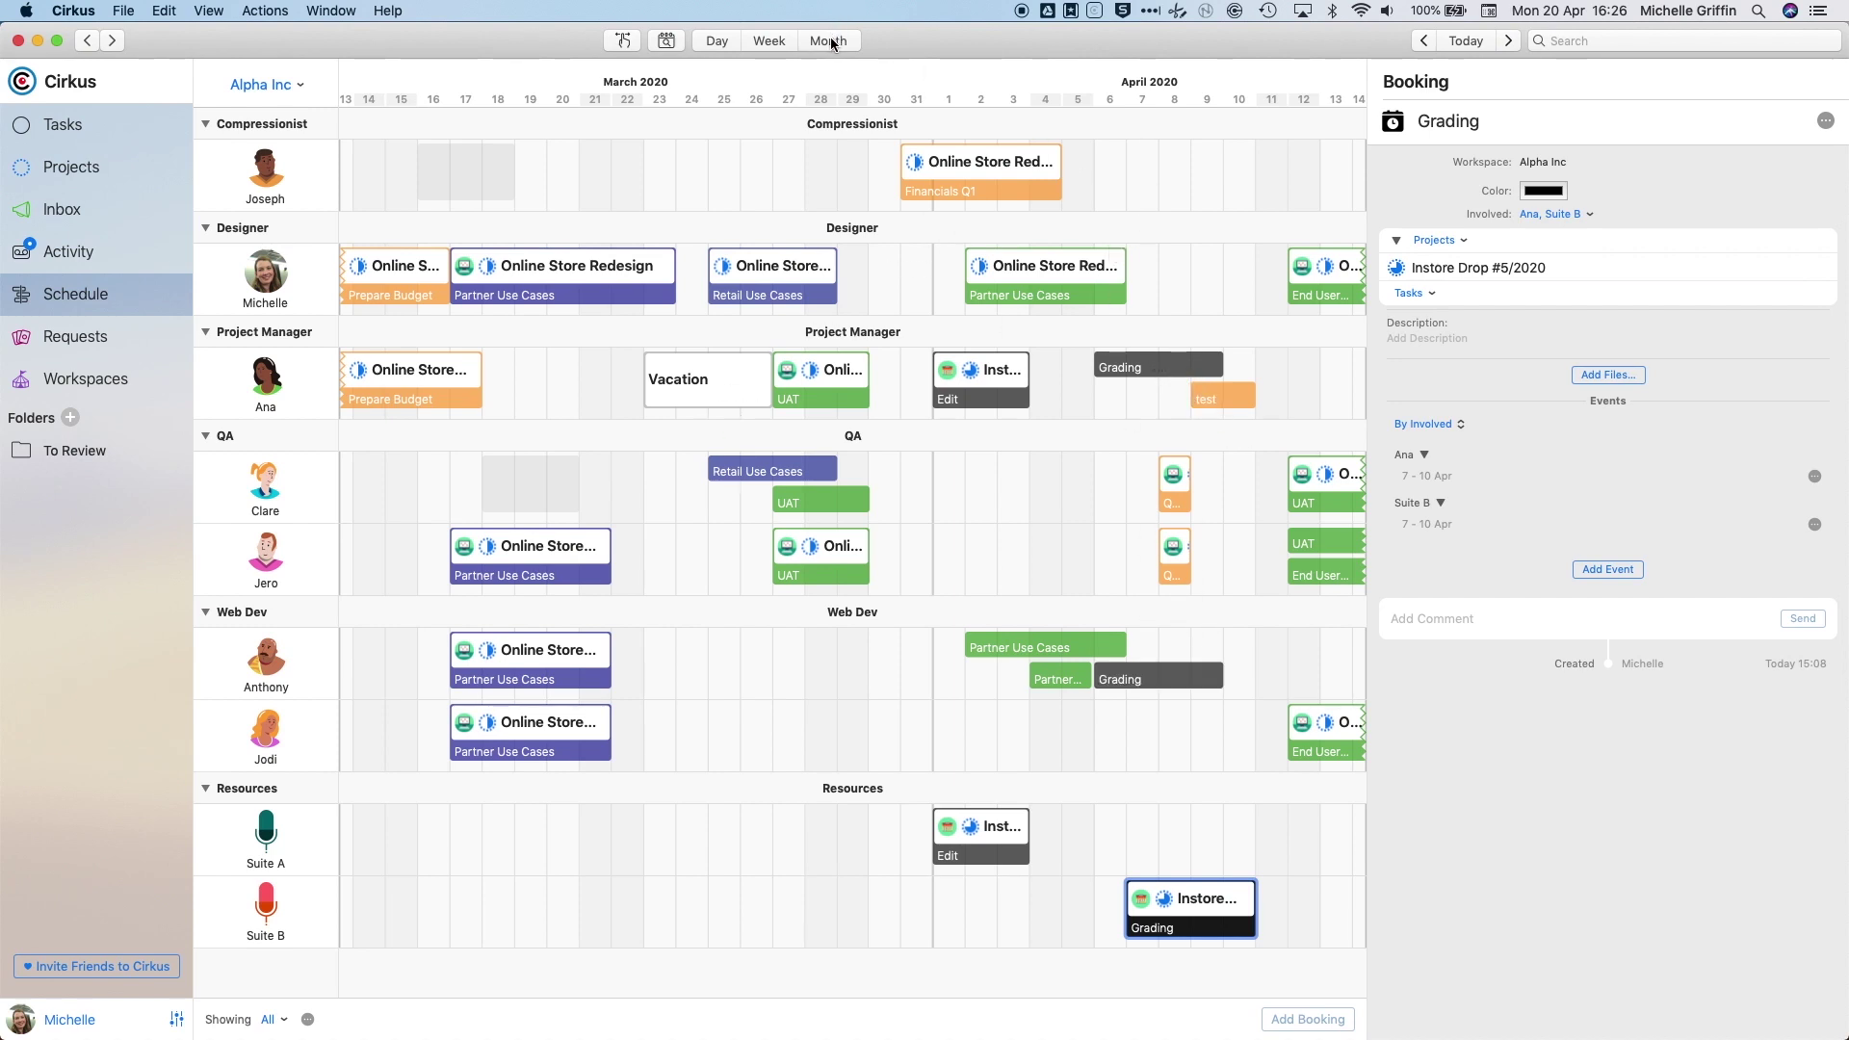
# - Browse the Alpha Inc schedule into late April and view the week of 6–12 April
pyautogui.click(624, 41)
pyautogui.moveTo(715, 181); pyautogui.dragTo(347, 243)
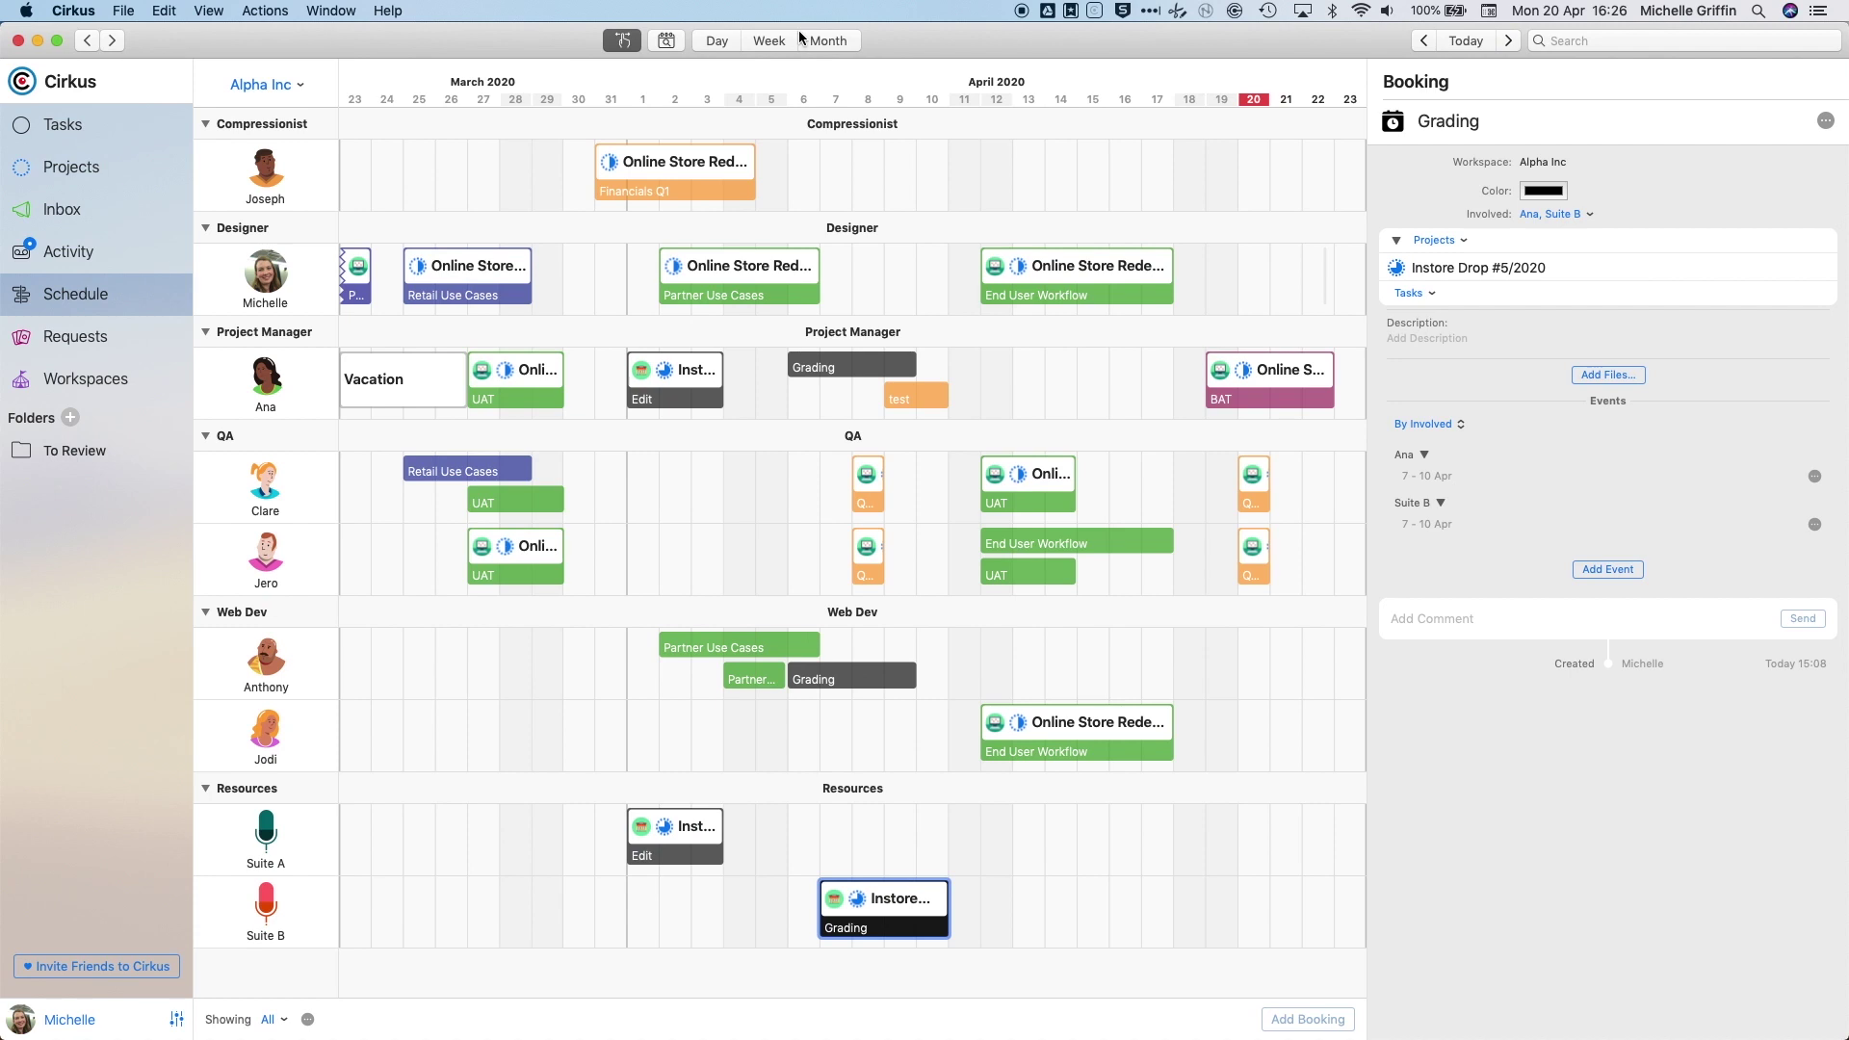
pyautogui.click(770, 40)
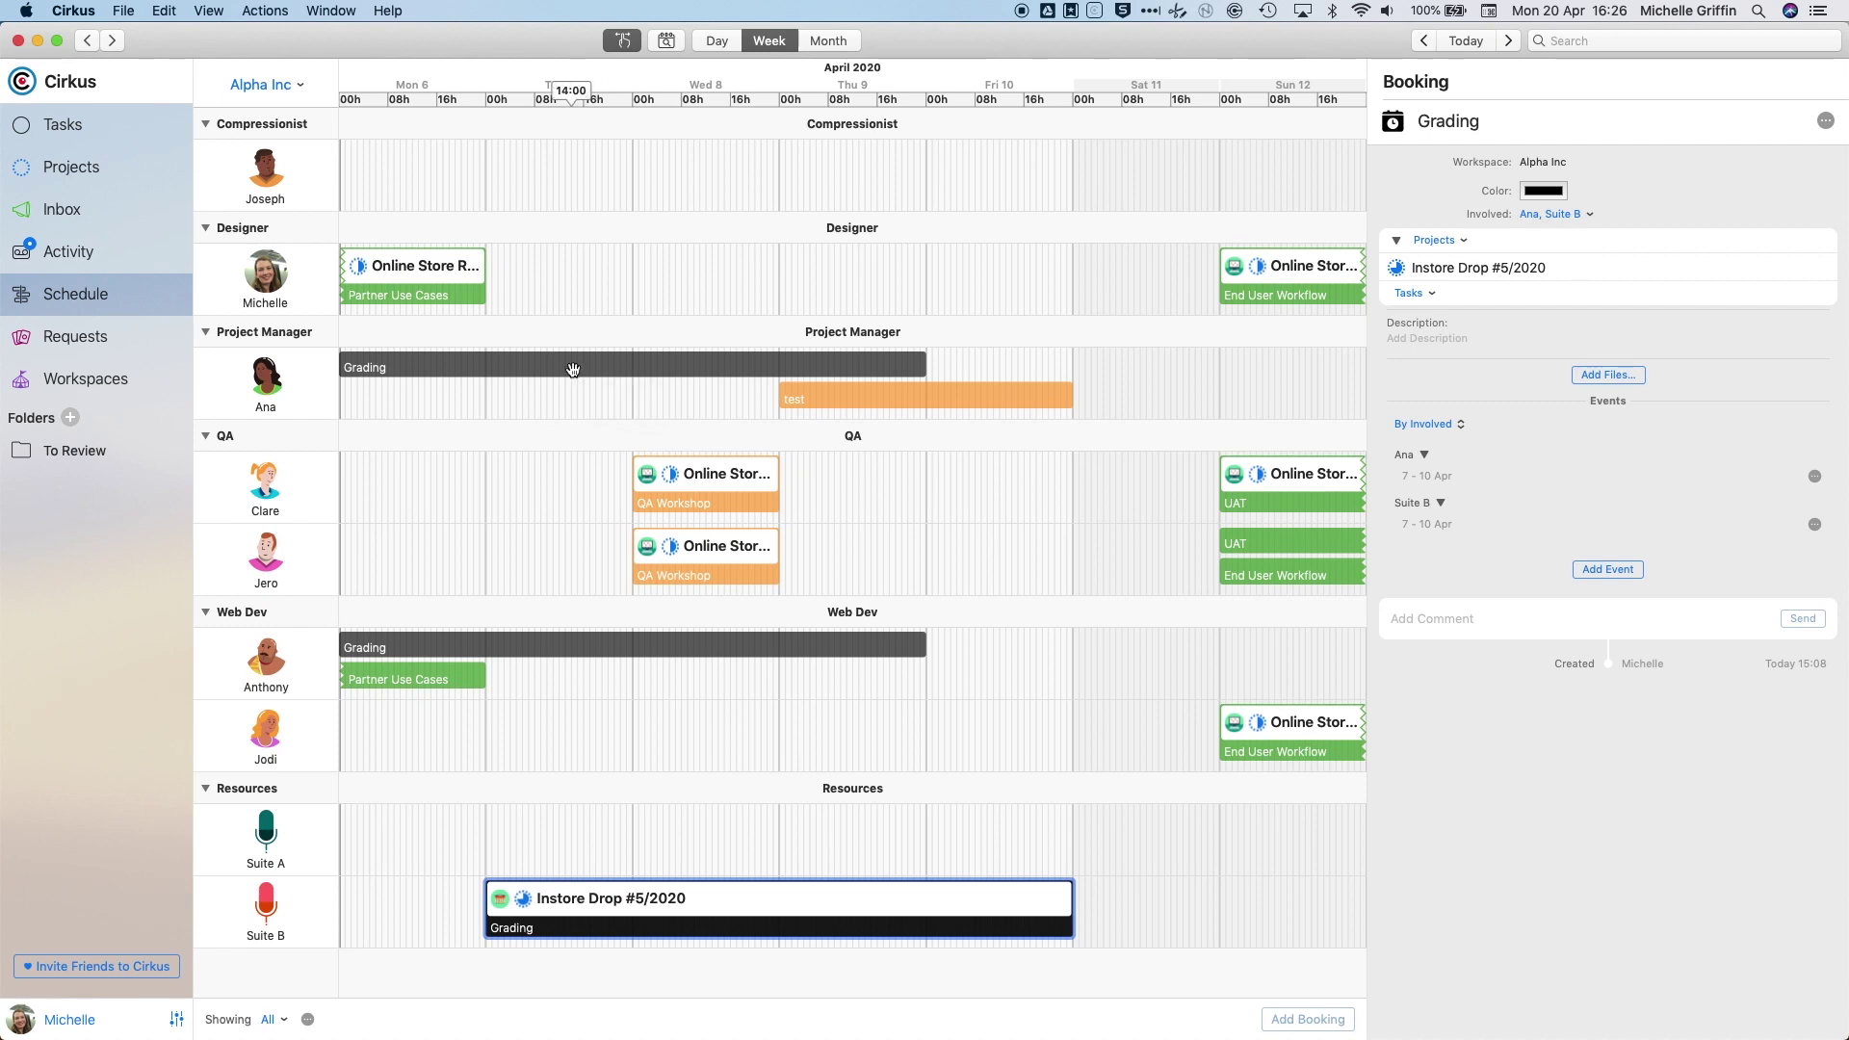
# - Examine the Bug Report form under Product Requests, including its Browser options, and close it without creating a request
pyautogui.click(64, 336)
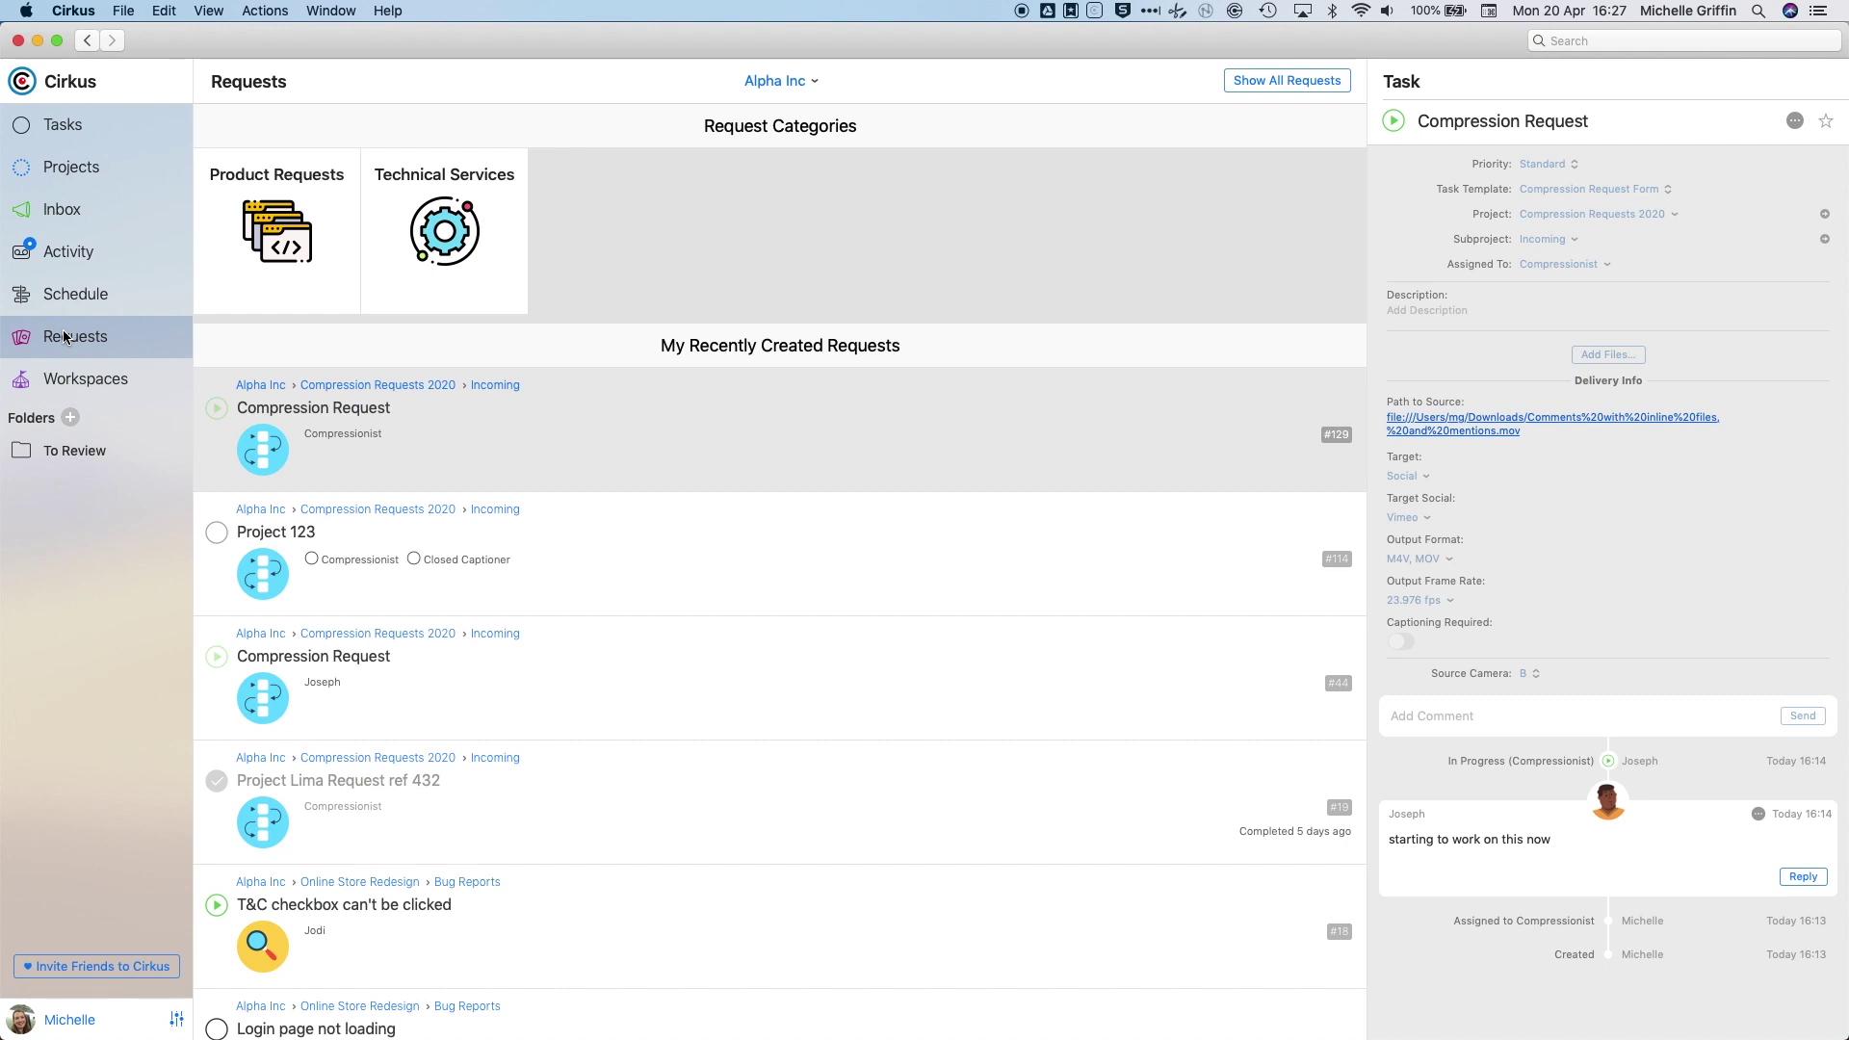
pyautogui.click(271, 241)
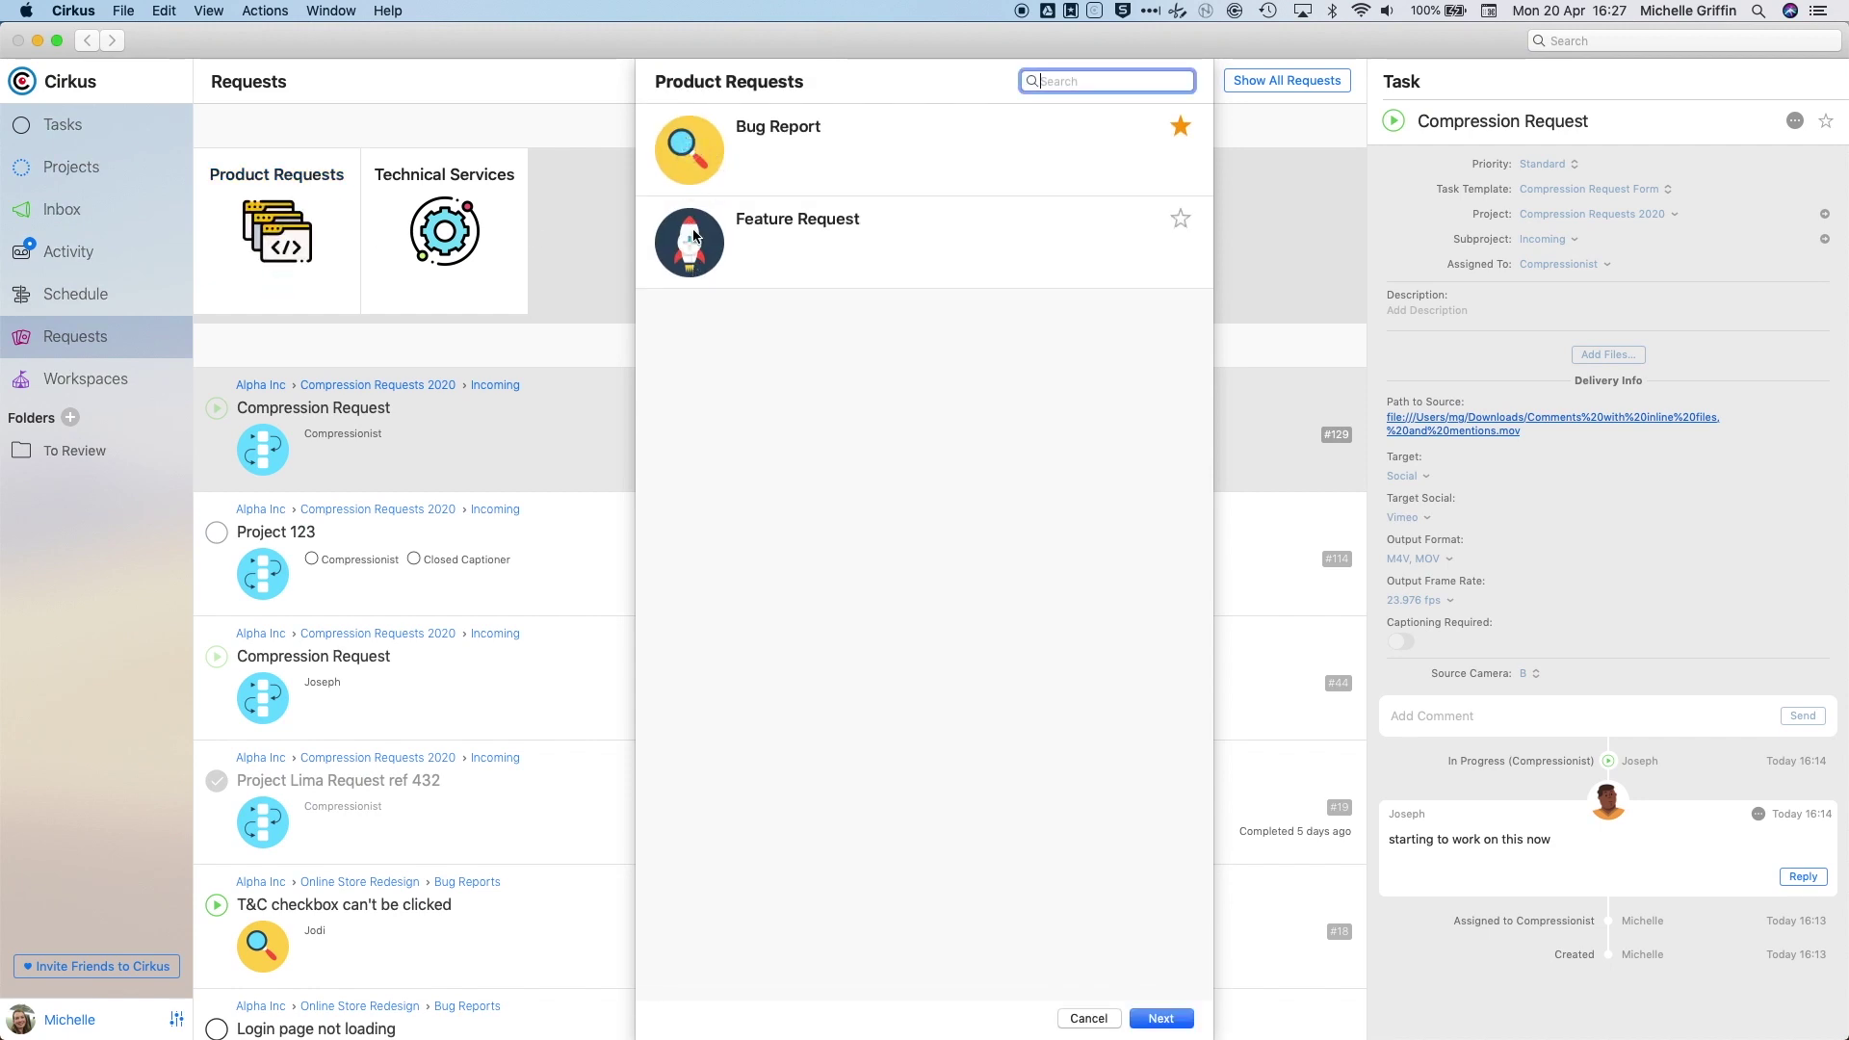
pyautogui.doubleClick(690, 162)
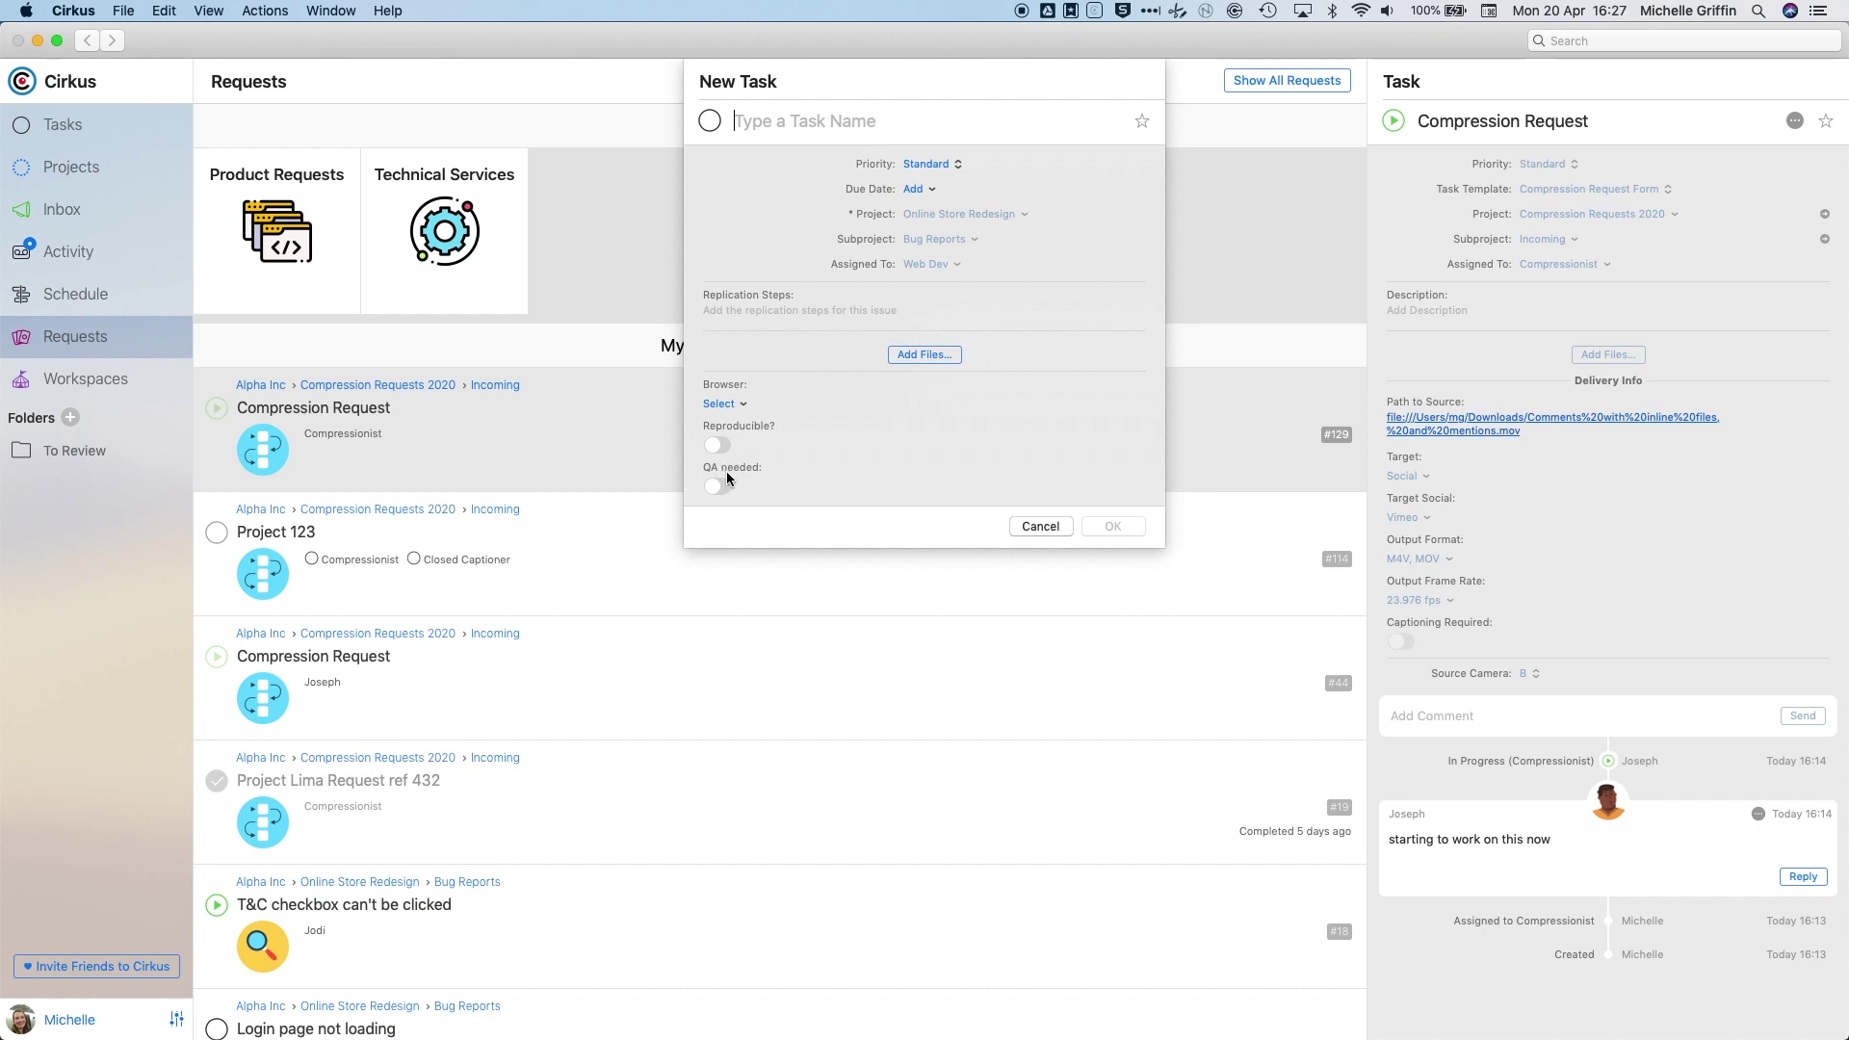
pyautogui.click(744, 405)
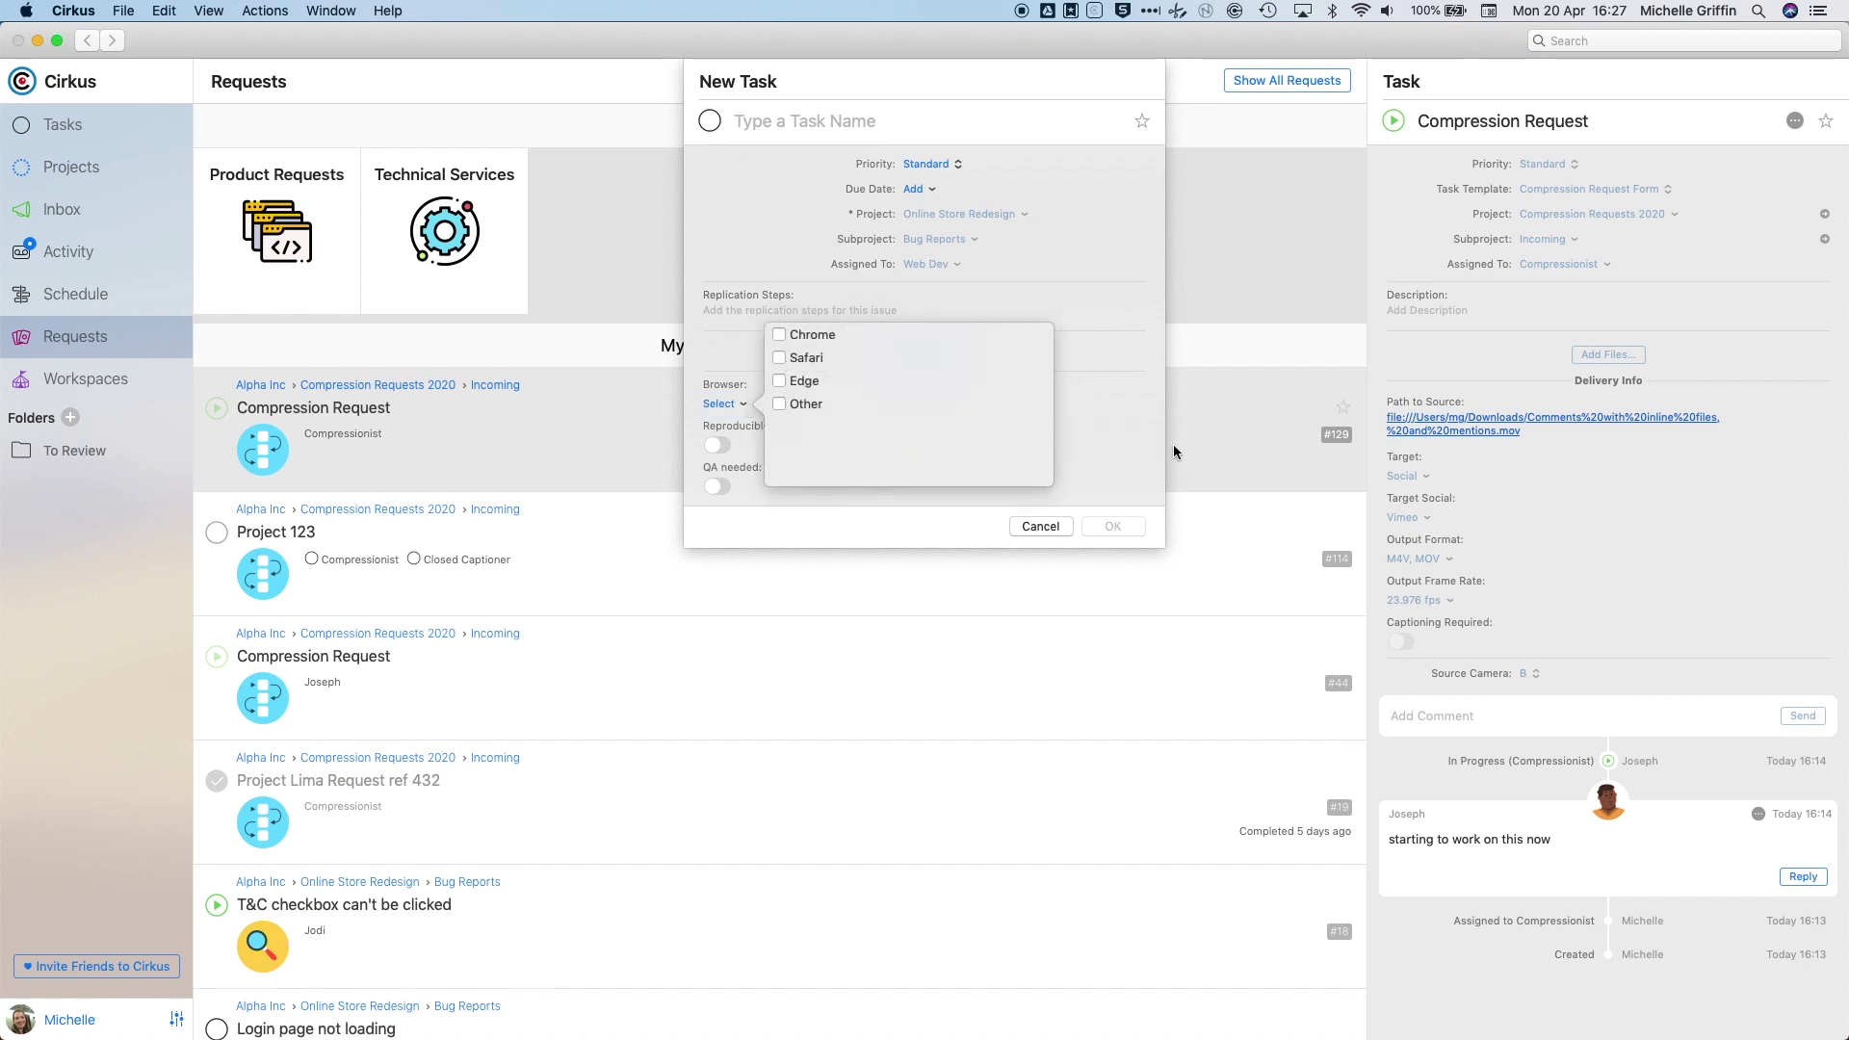
pyautogui.click(1101, 451)
pyautogui.click(1041, 526)
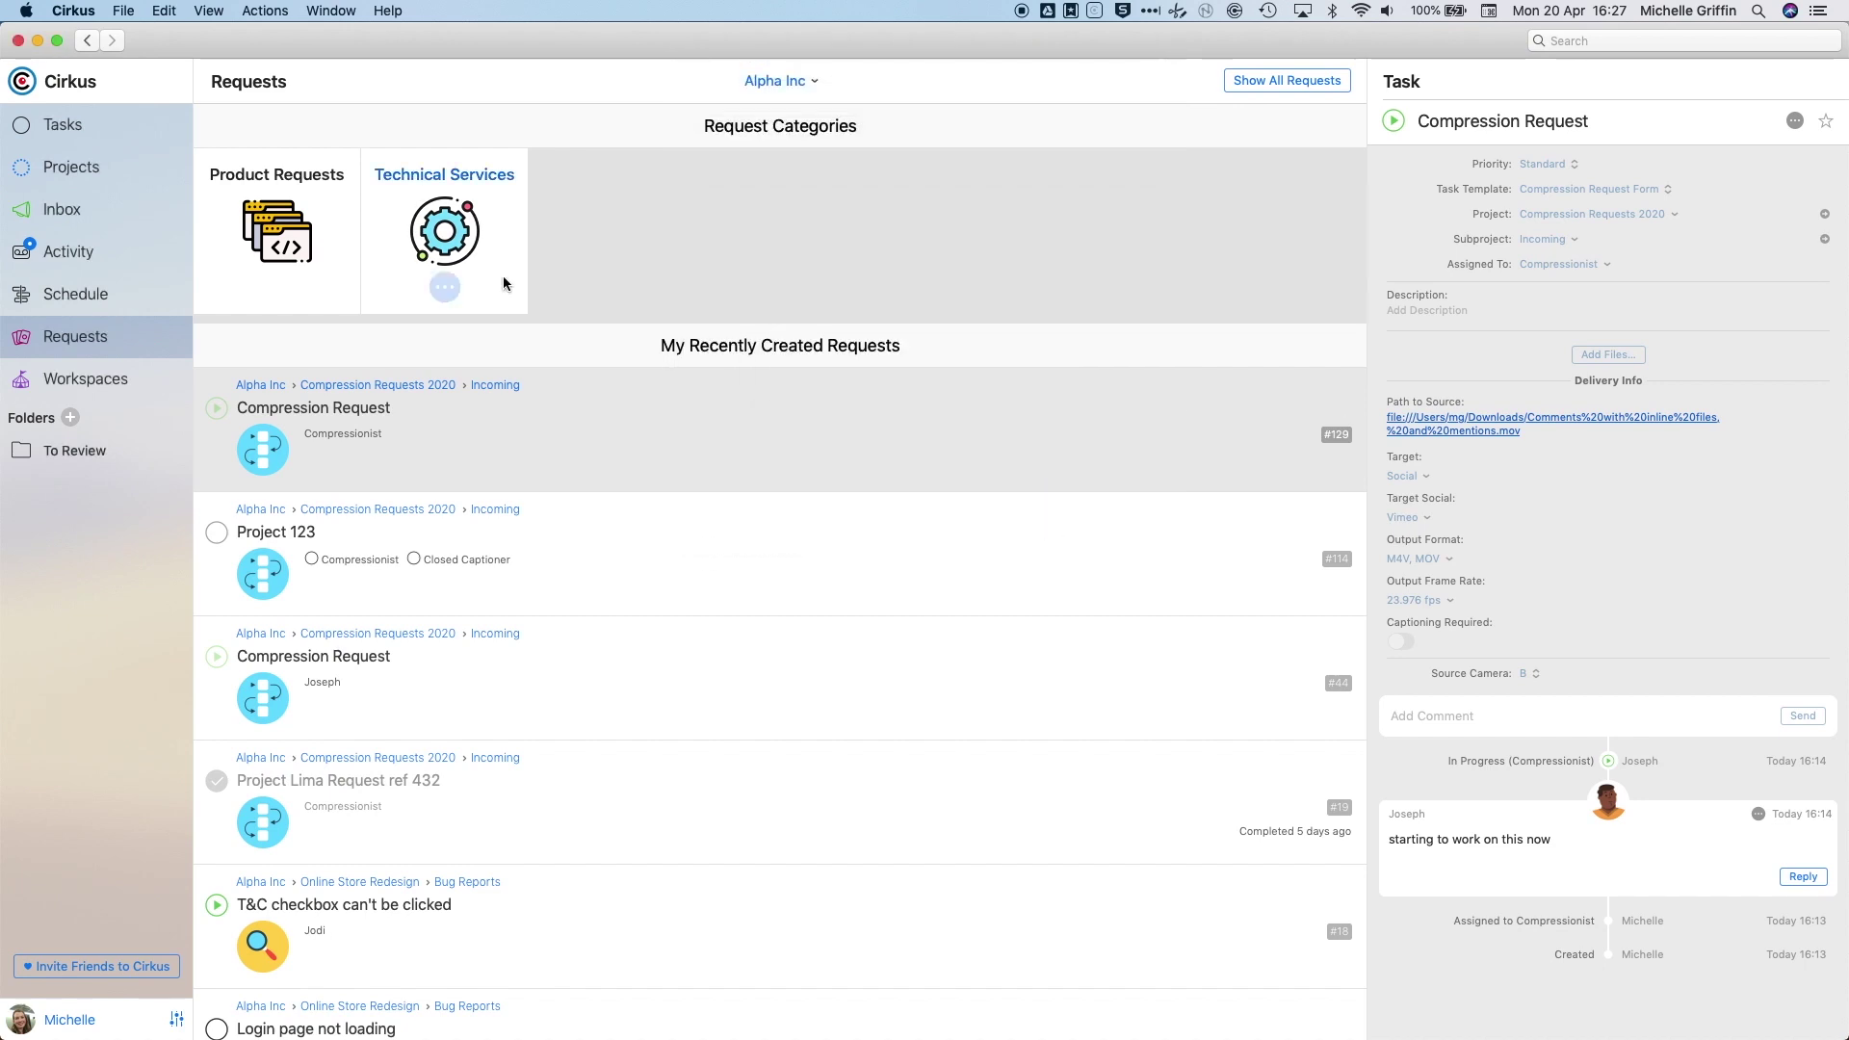
# - Start a Technical Services Compression Request Form titled "Compression Request - Project YZ" with "Untitled 2.mov" from Downloads as its source path
pyautogui.click(443, 233)
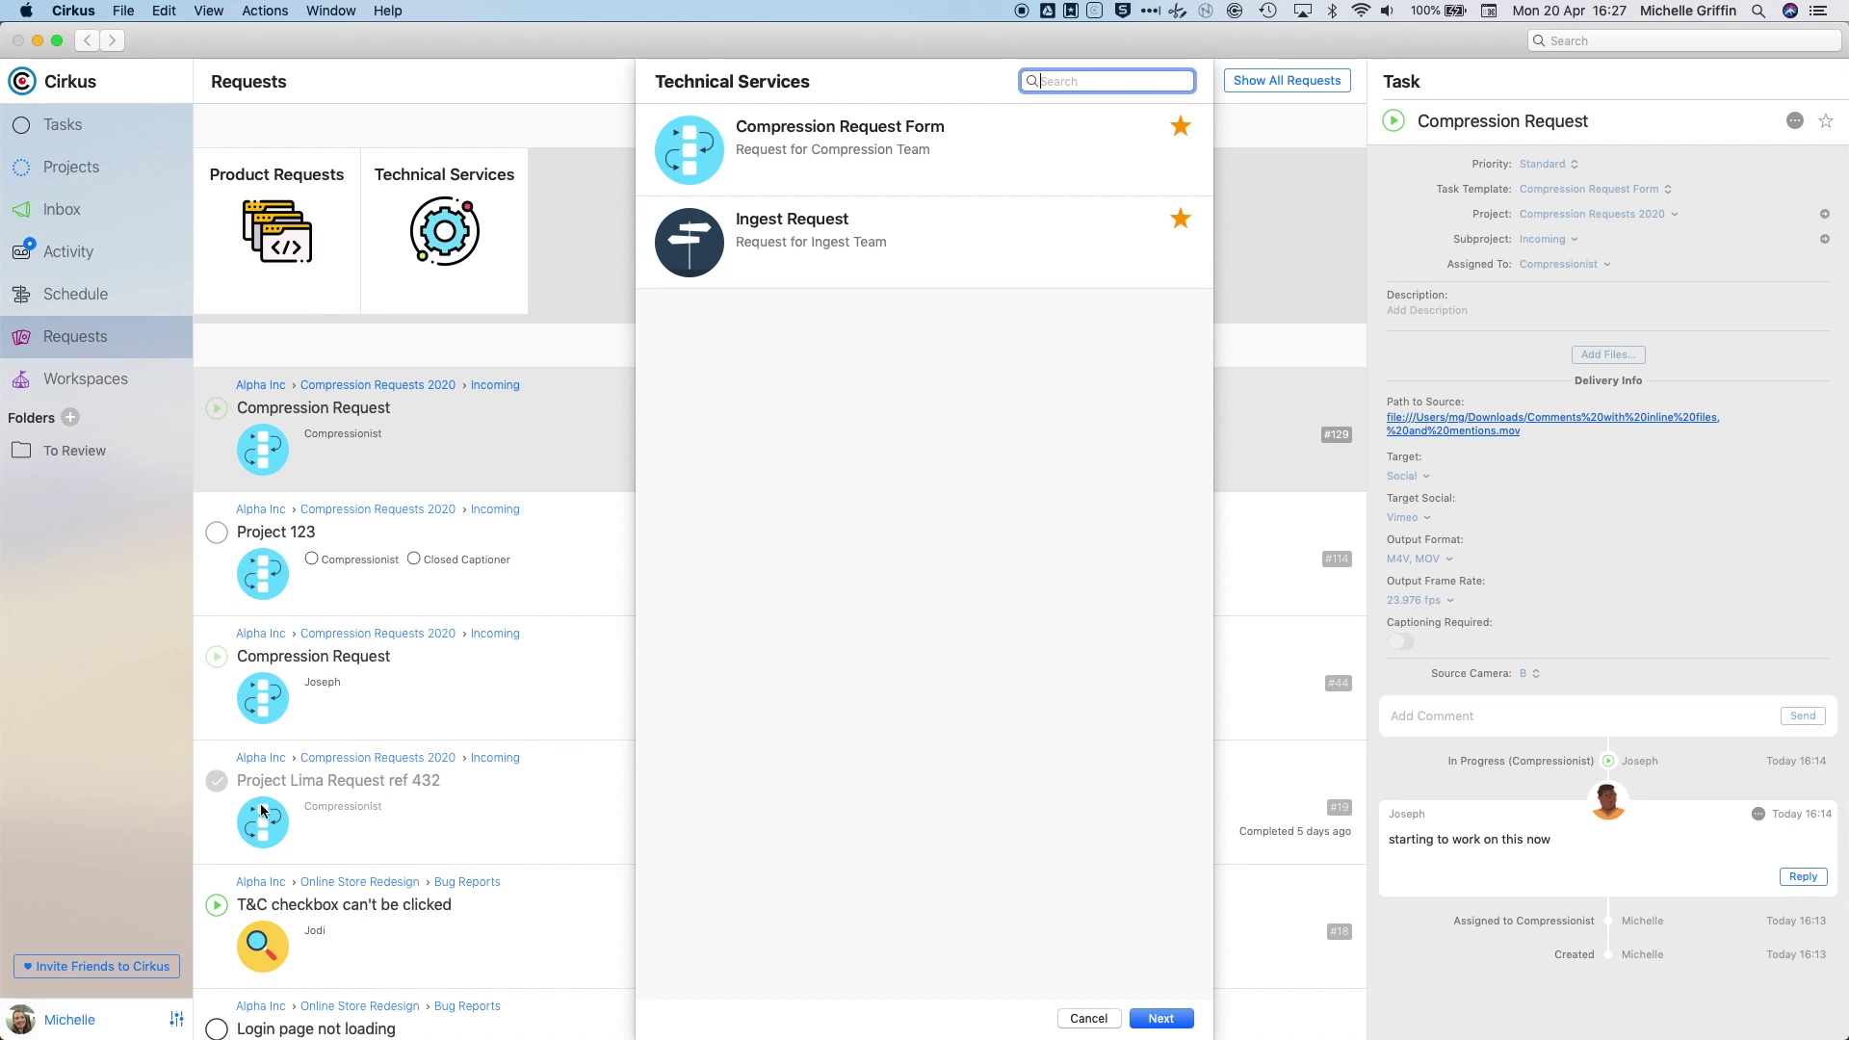
pyautogui.doubleClick(686, 151)
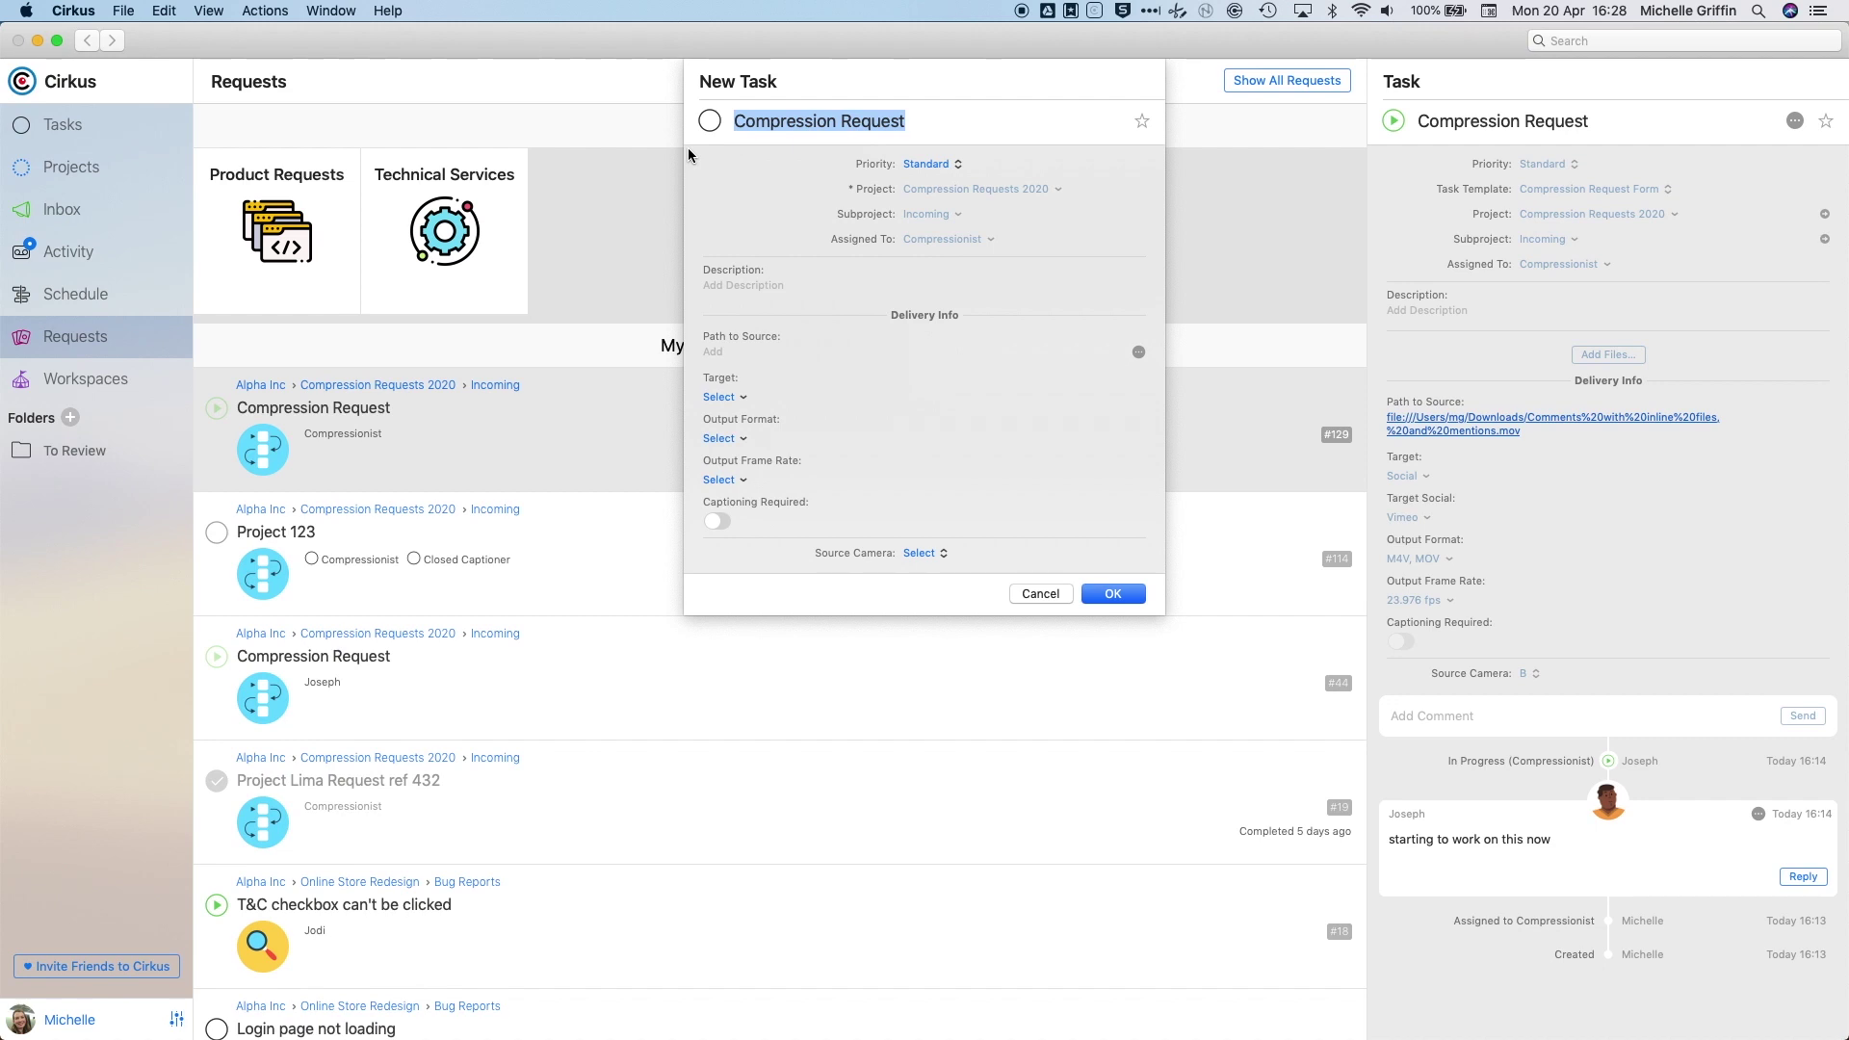
pyautogui.click(951, 127)
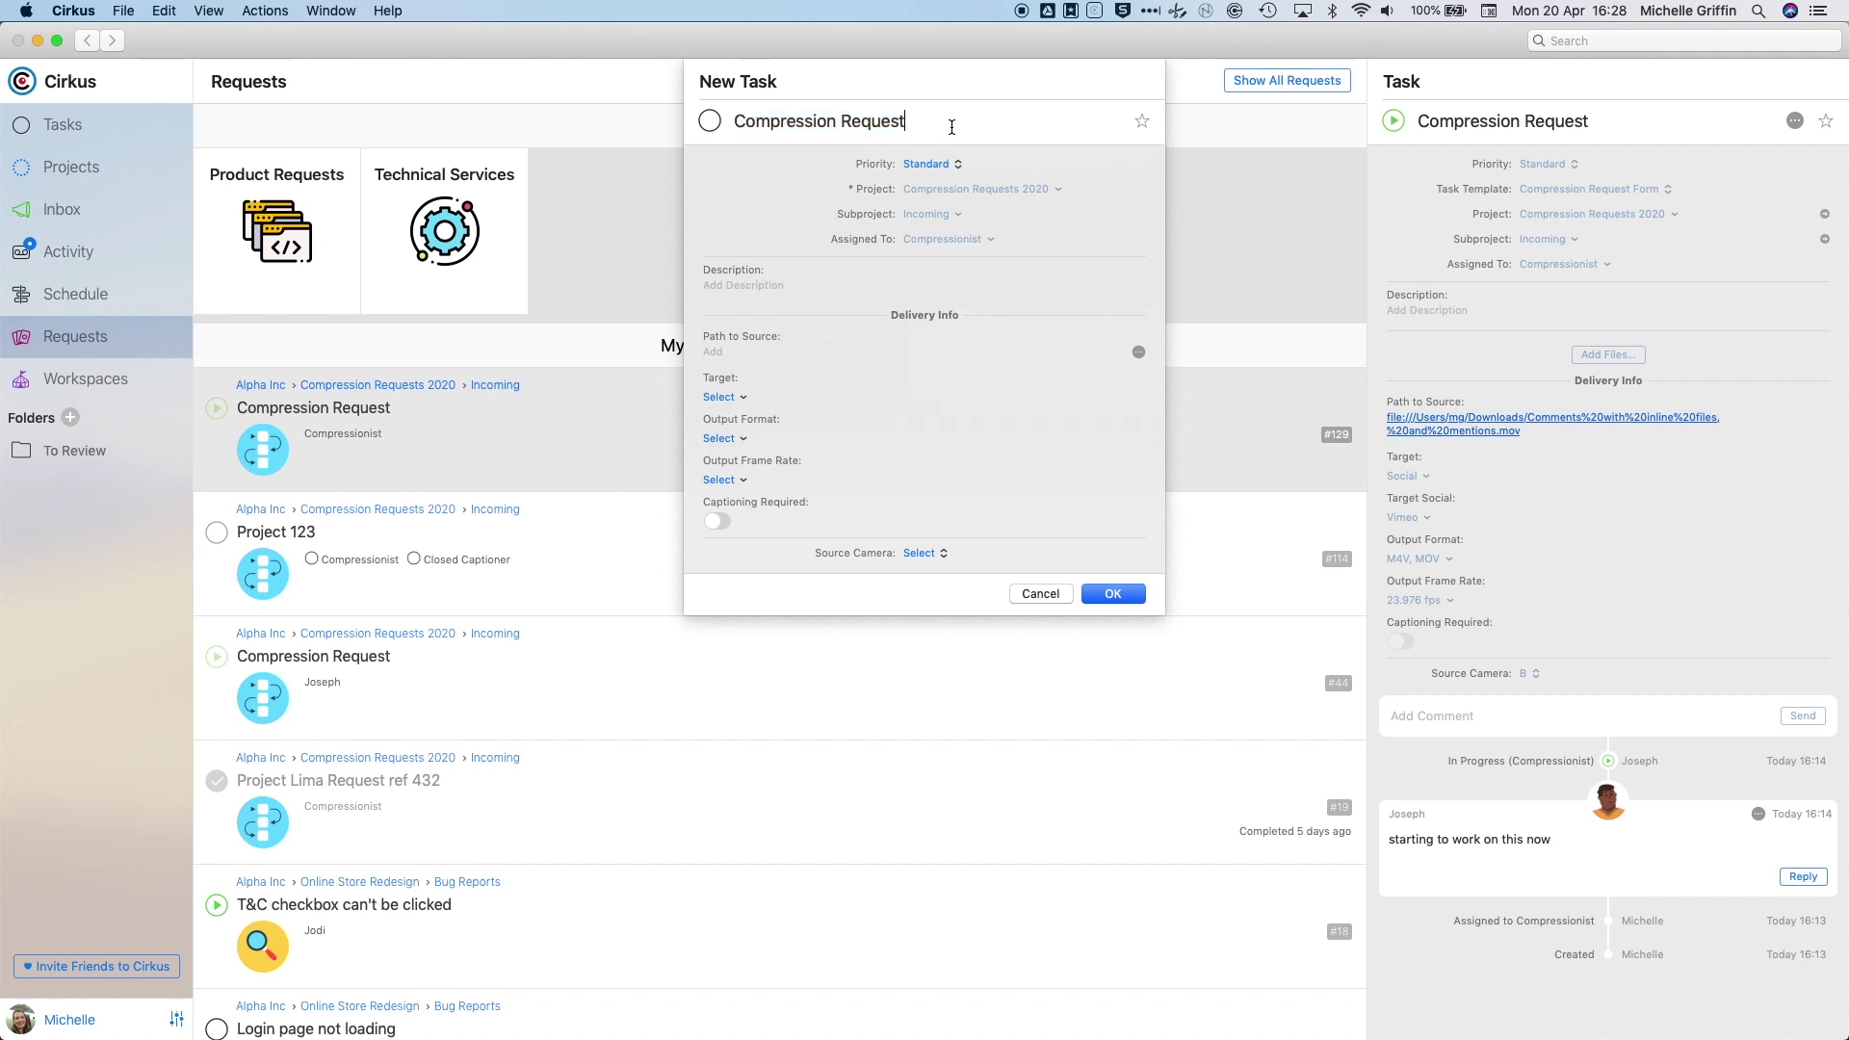
pyautogui.write('- Project YZ')
pyautogui.click(1140, 352)
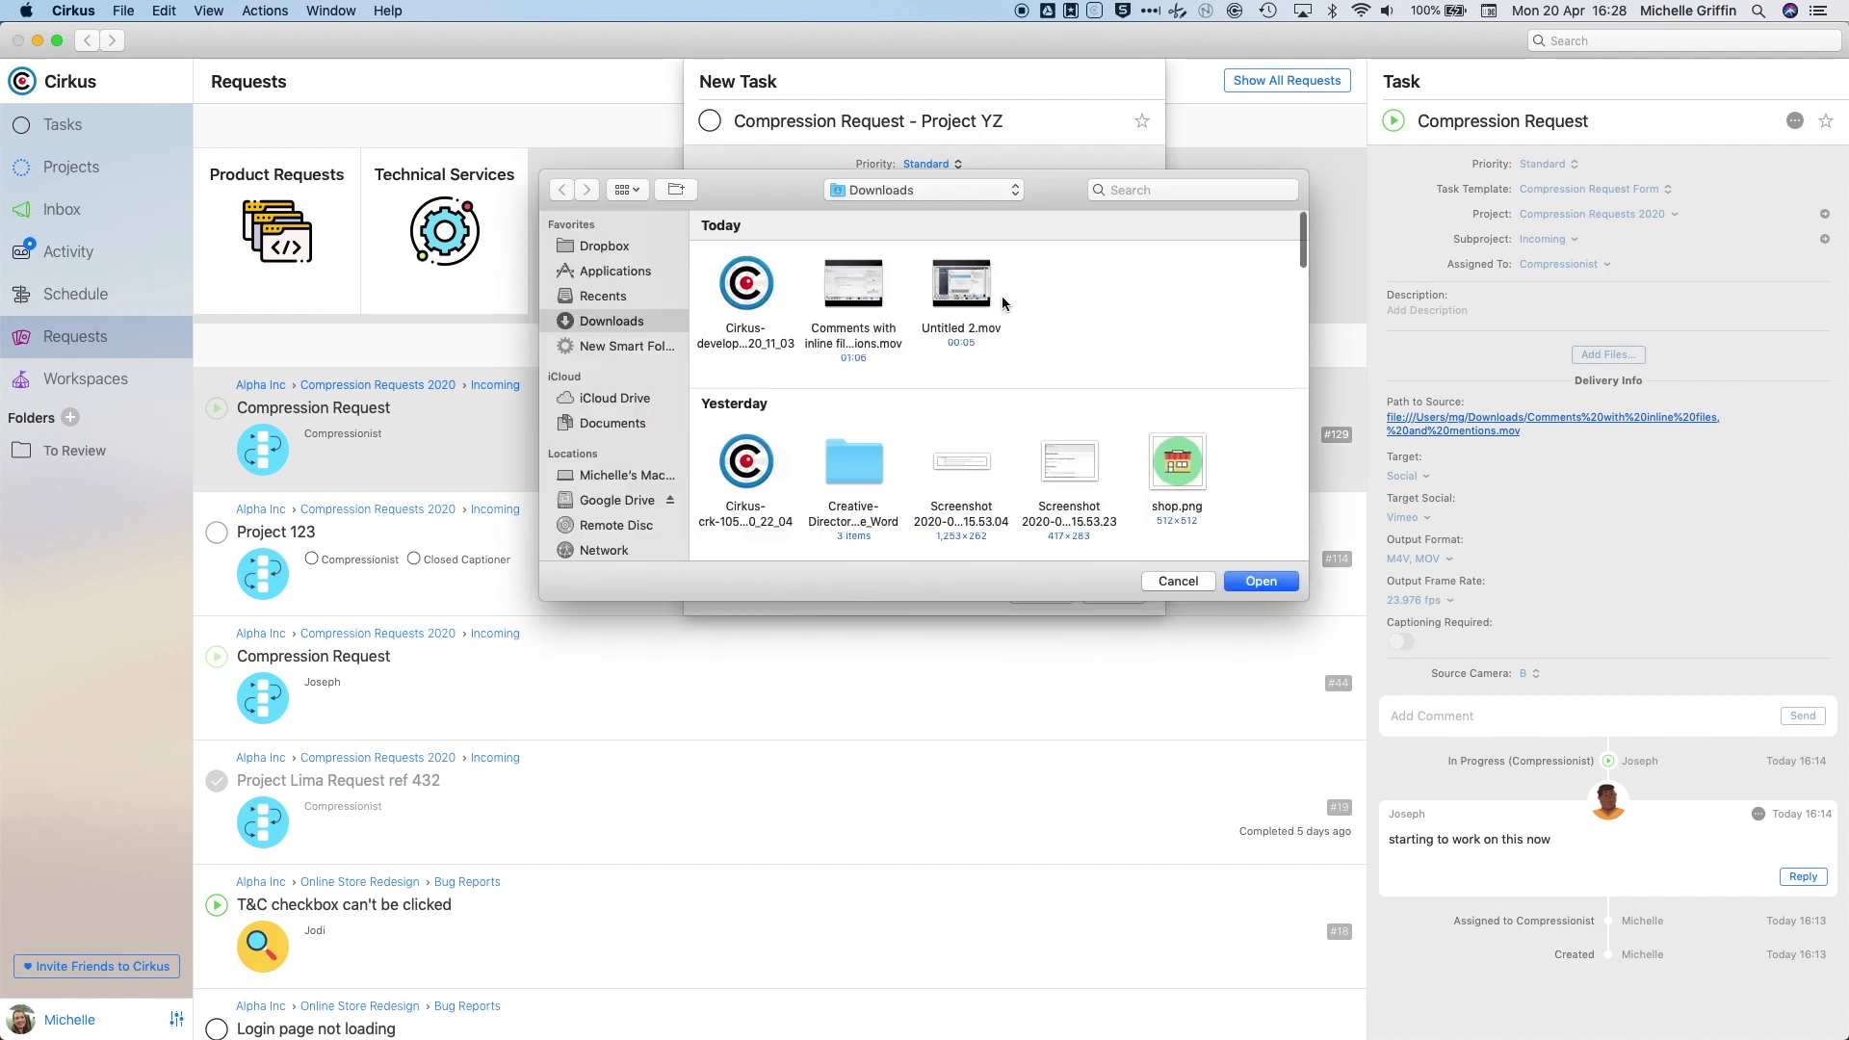
pyautogui.click(972, 294)
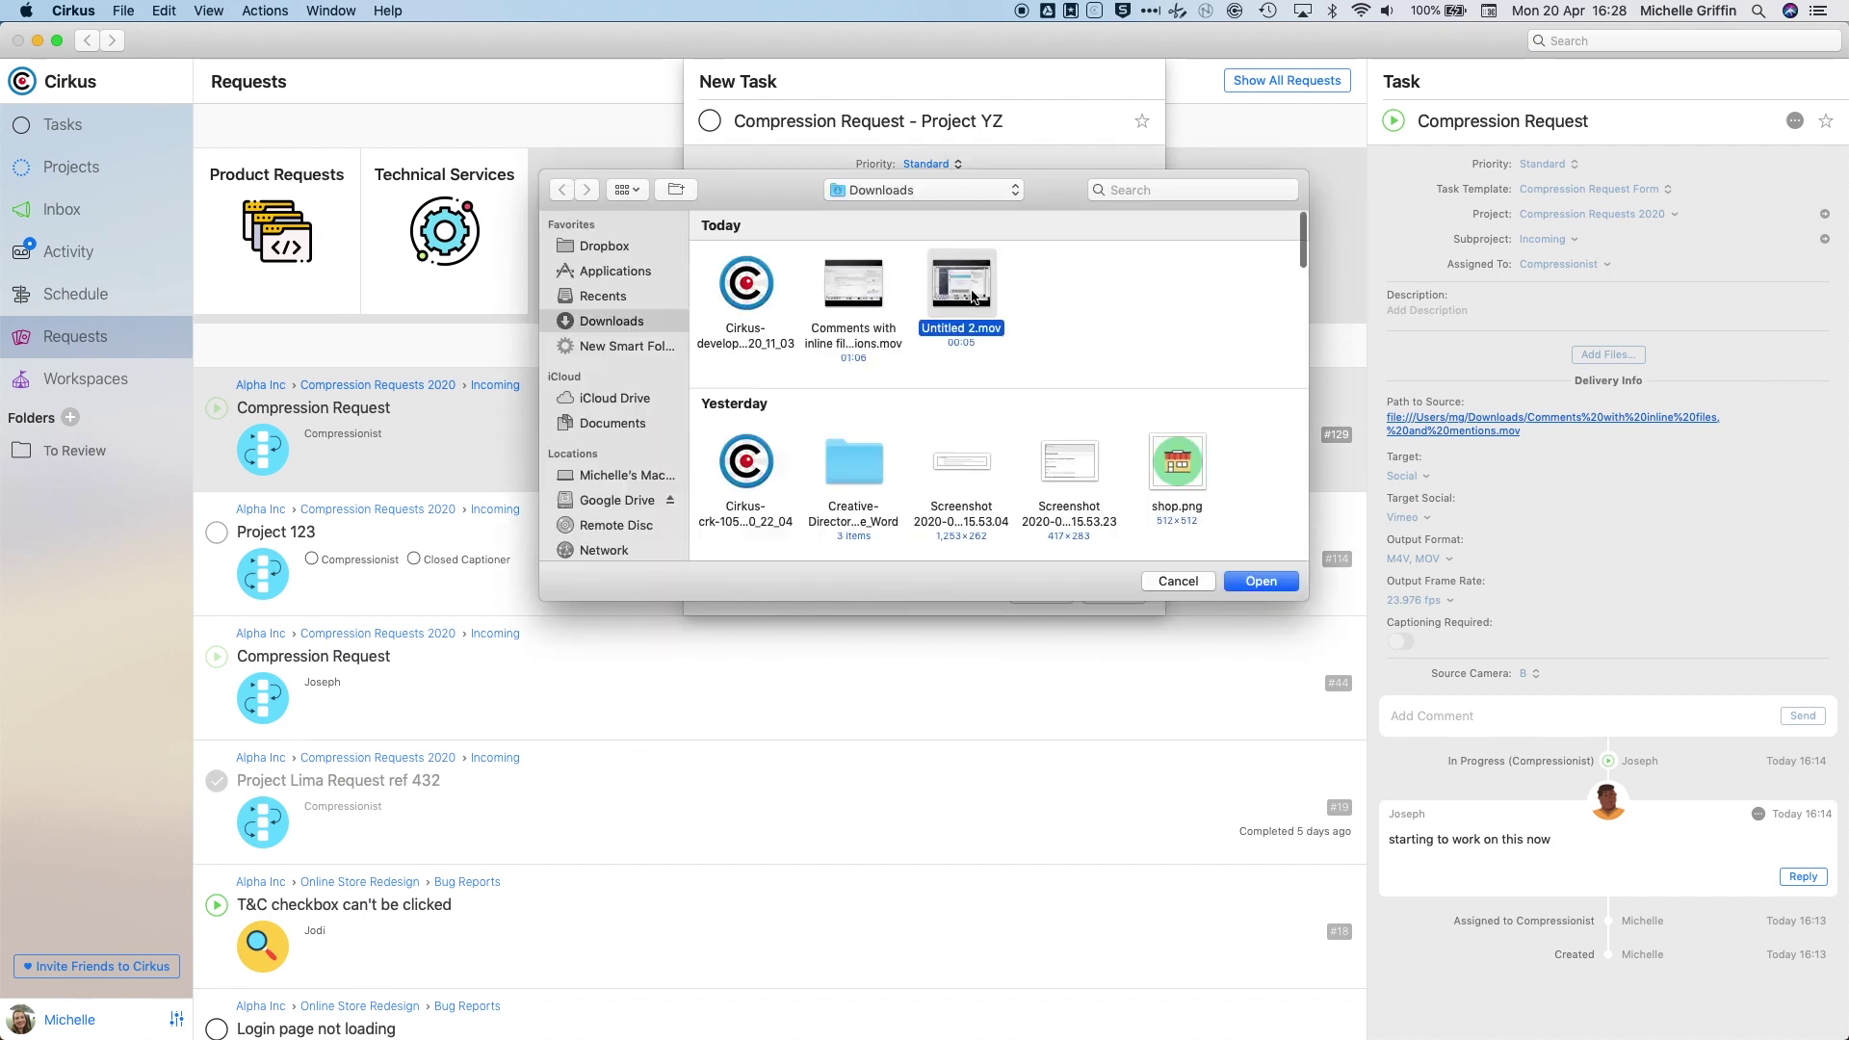
pyautogui.click(1256, 582)
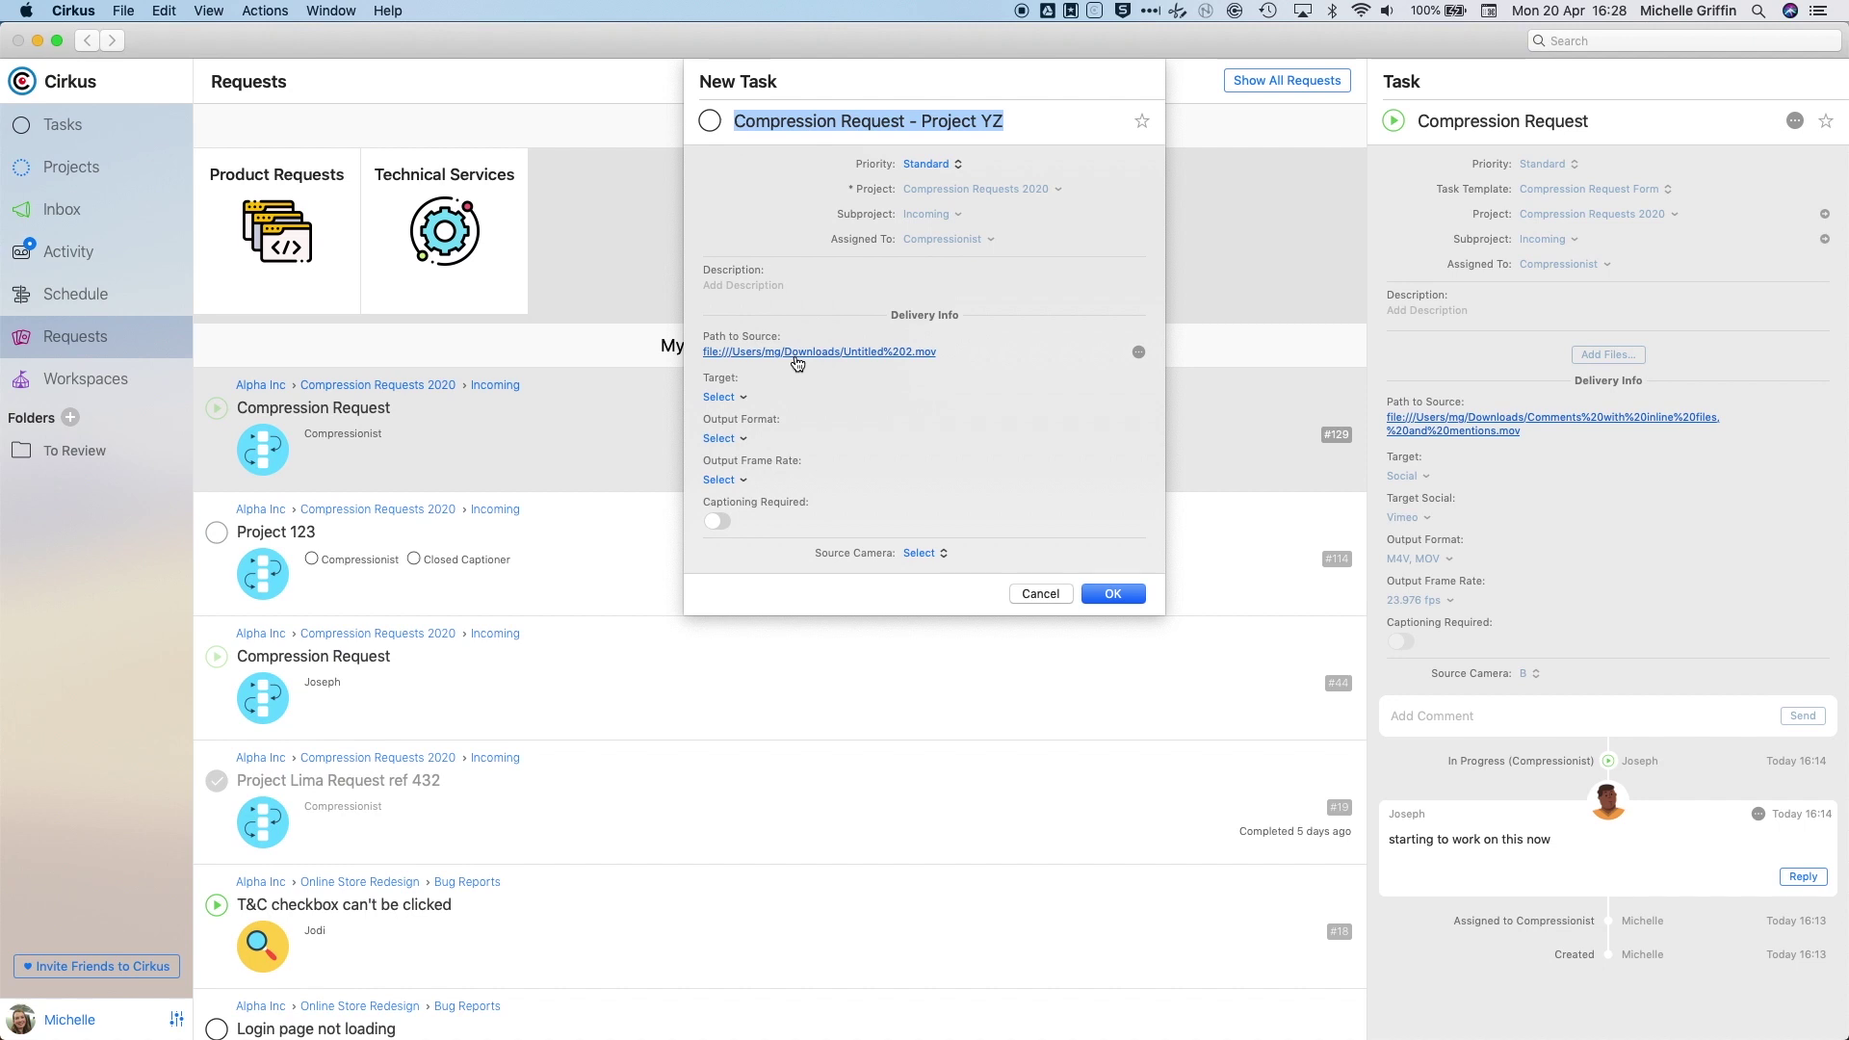
# - Set the request's target to Internal Comms, output format to MP4 and output frame rate to 29.97 fps
pyautogui.click(724, 397)
pyautogui.click(782, 353)
pyautogui.click(1030, 487)
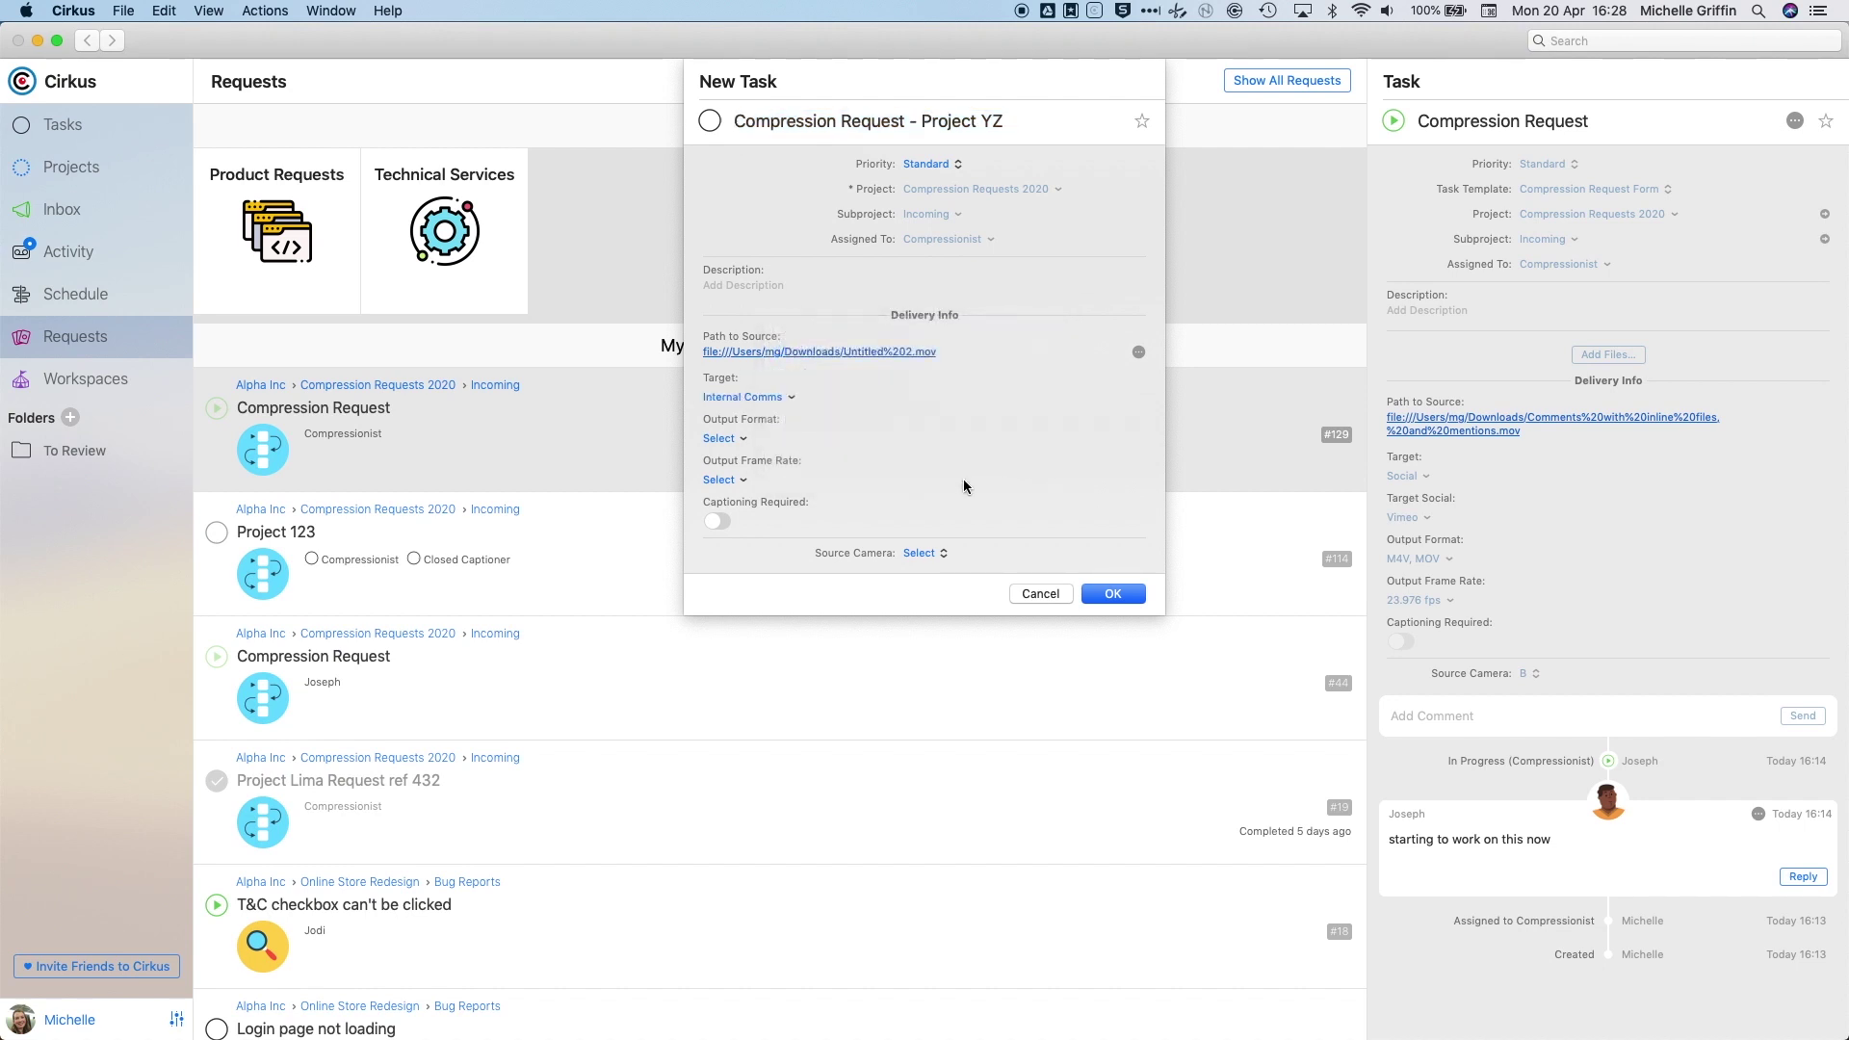
pyautogui.click(739, 438)
pyautogui.click(803, 439)
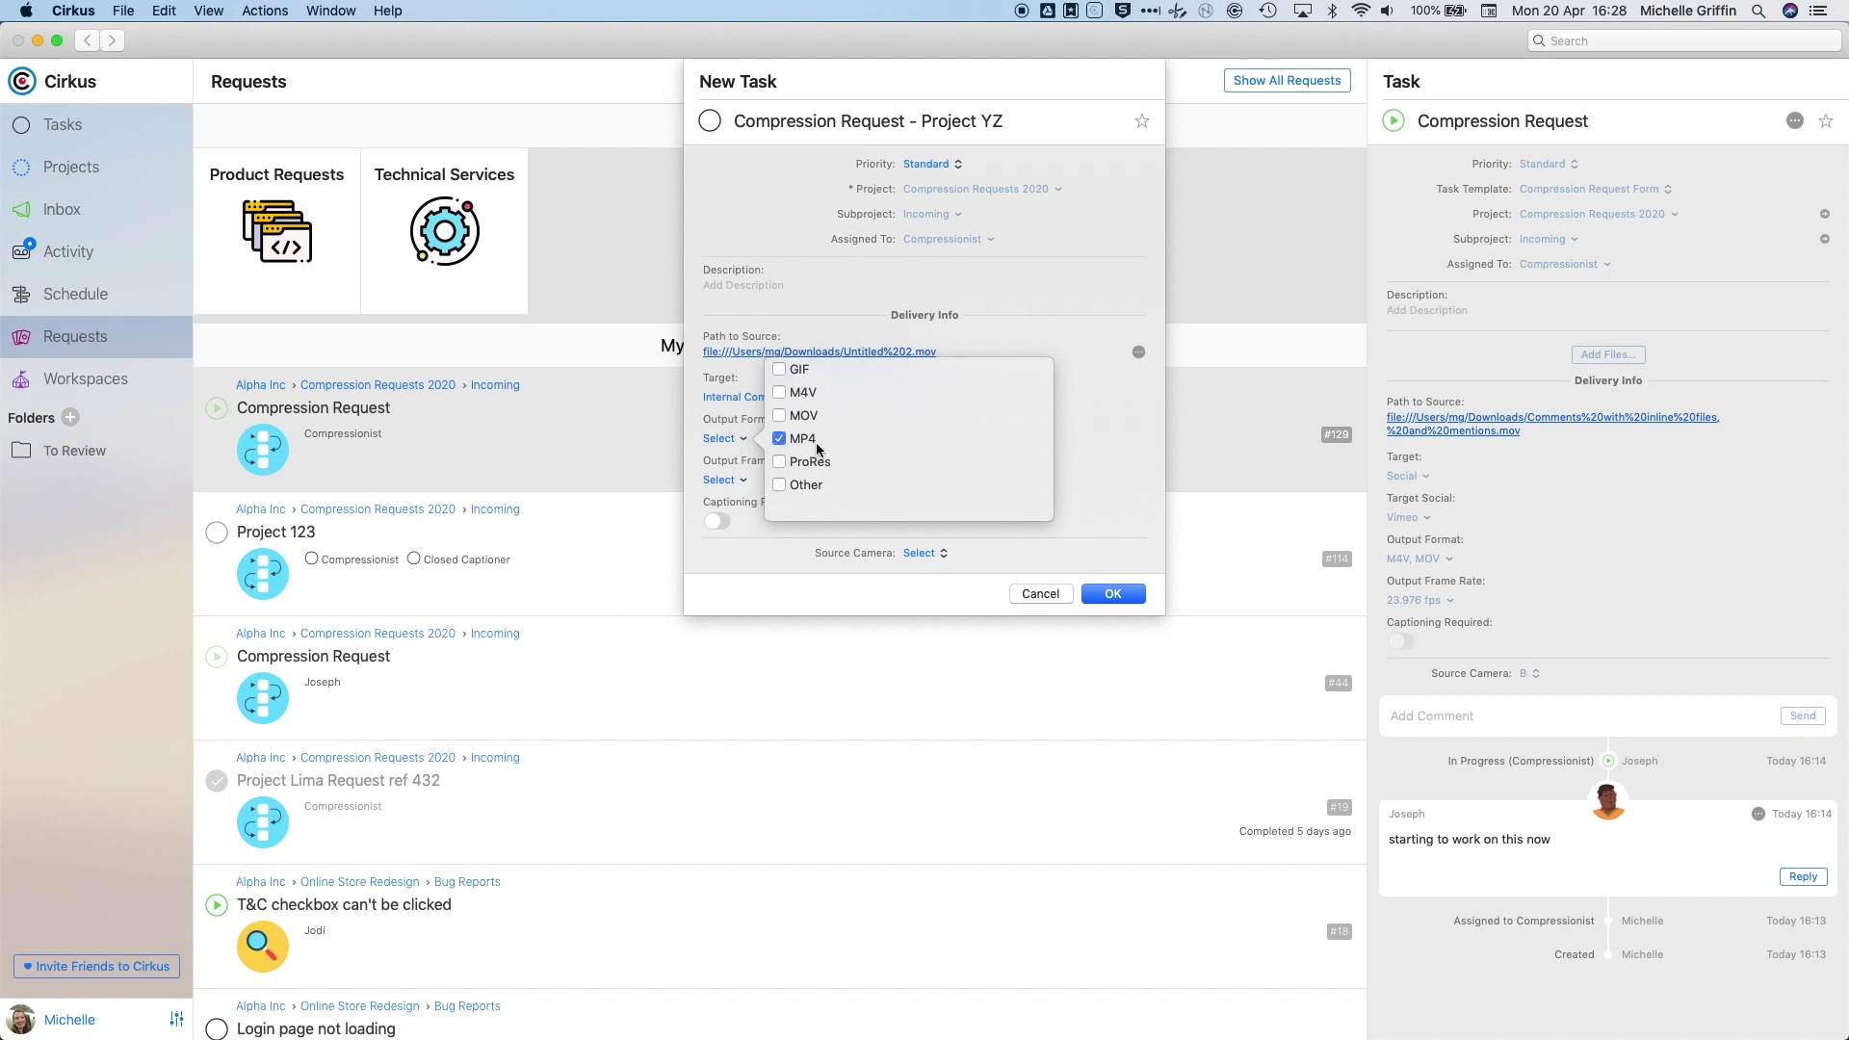
pyautogui.click(1073, 418)
pyautogui.click(738, 481)
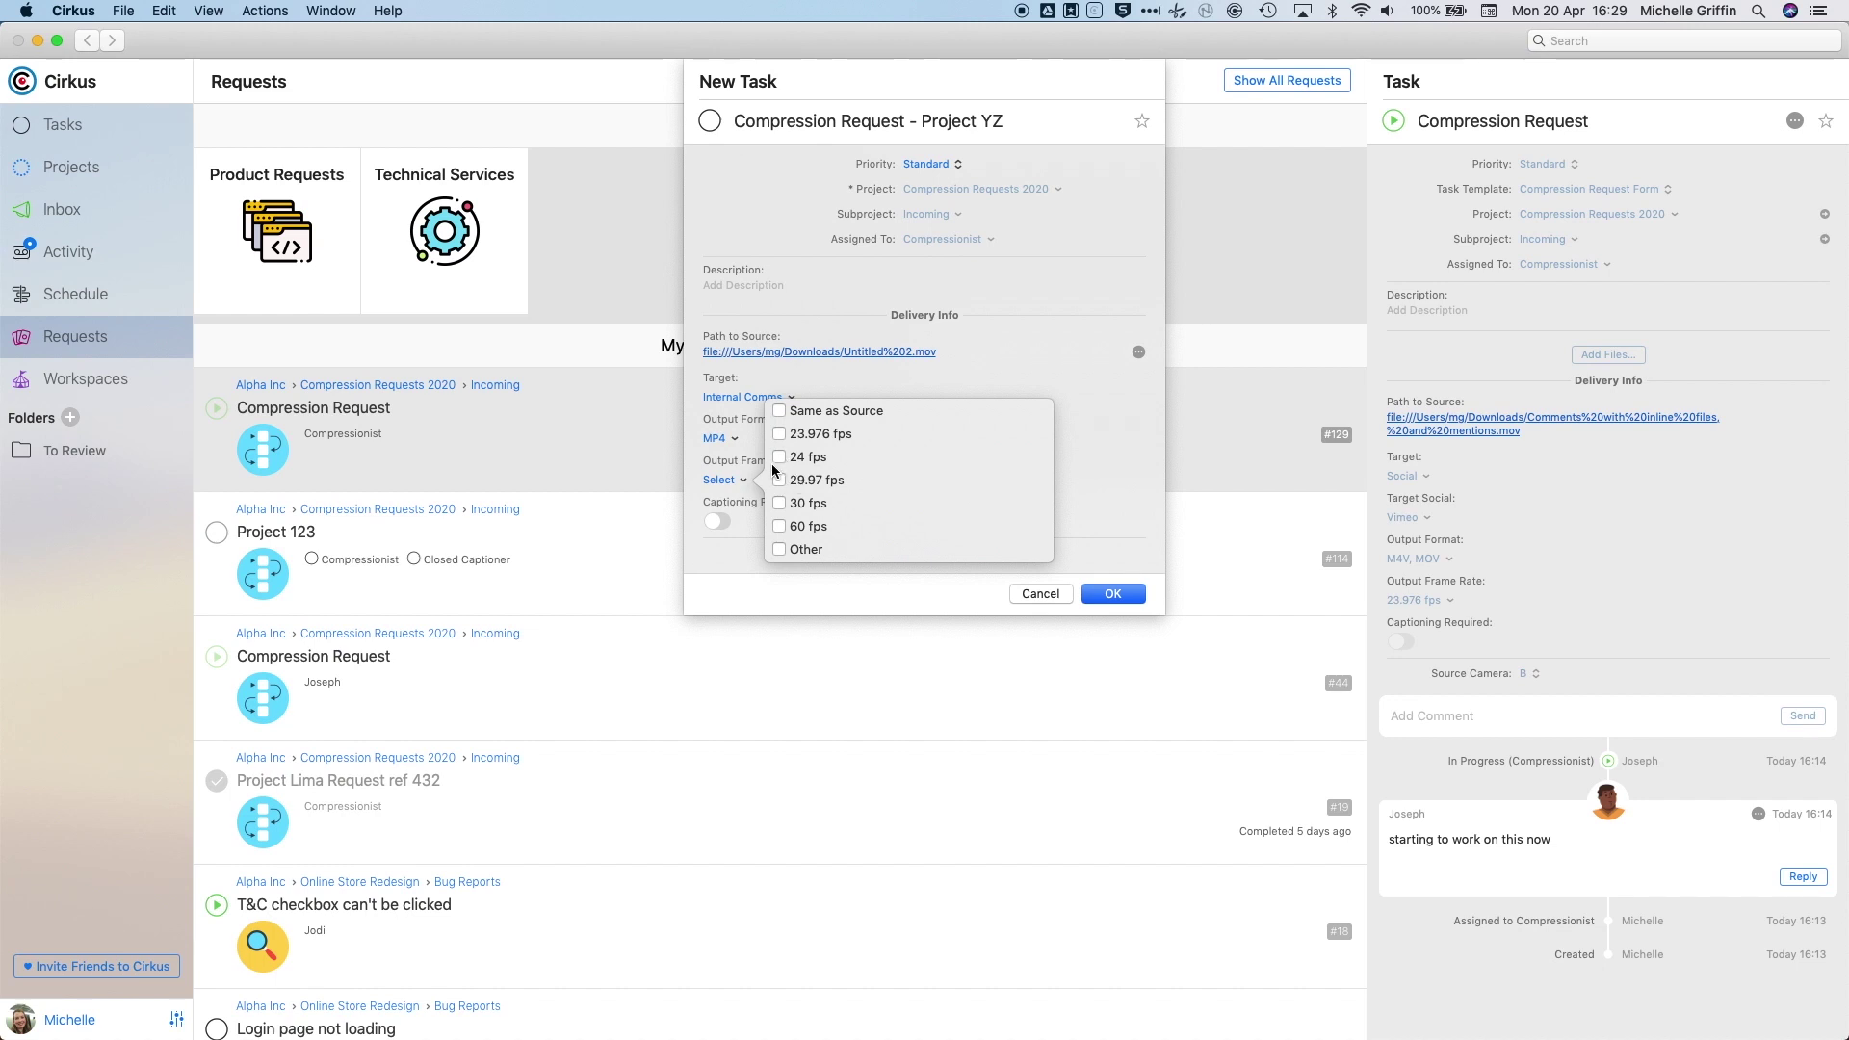
pyautogui.click(779, 482)
pyautogui.click(1105, 418)
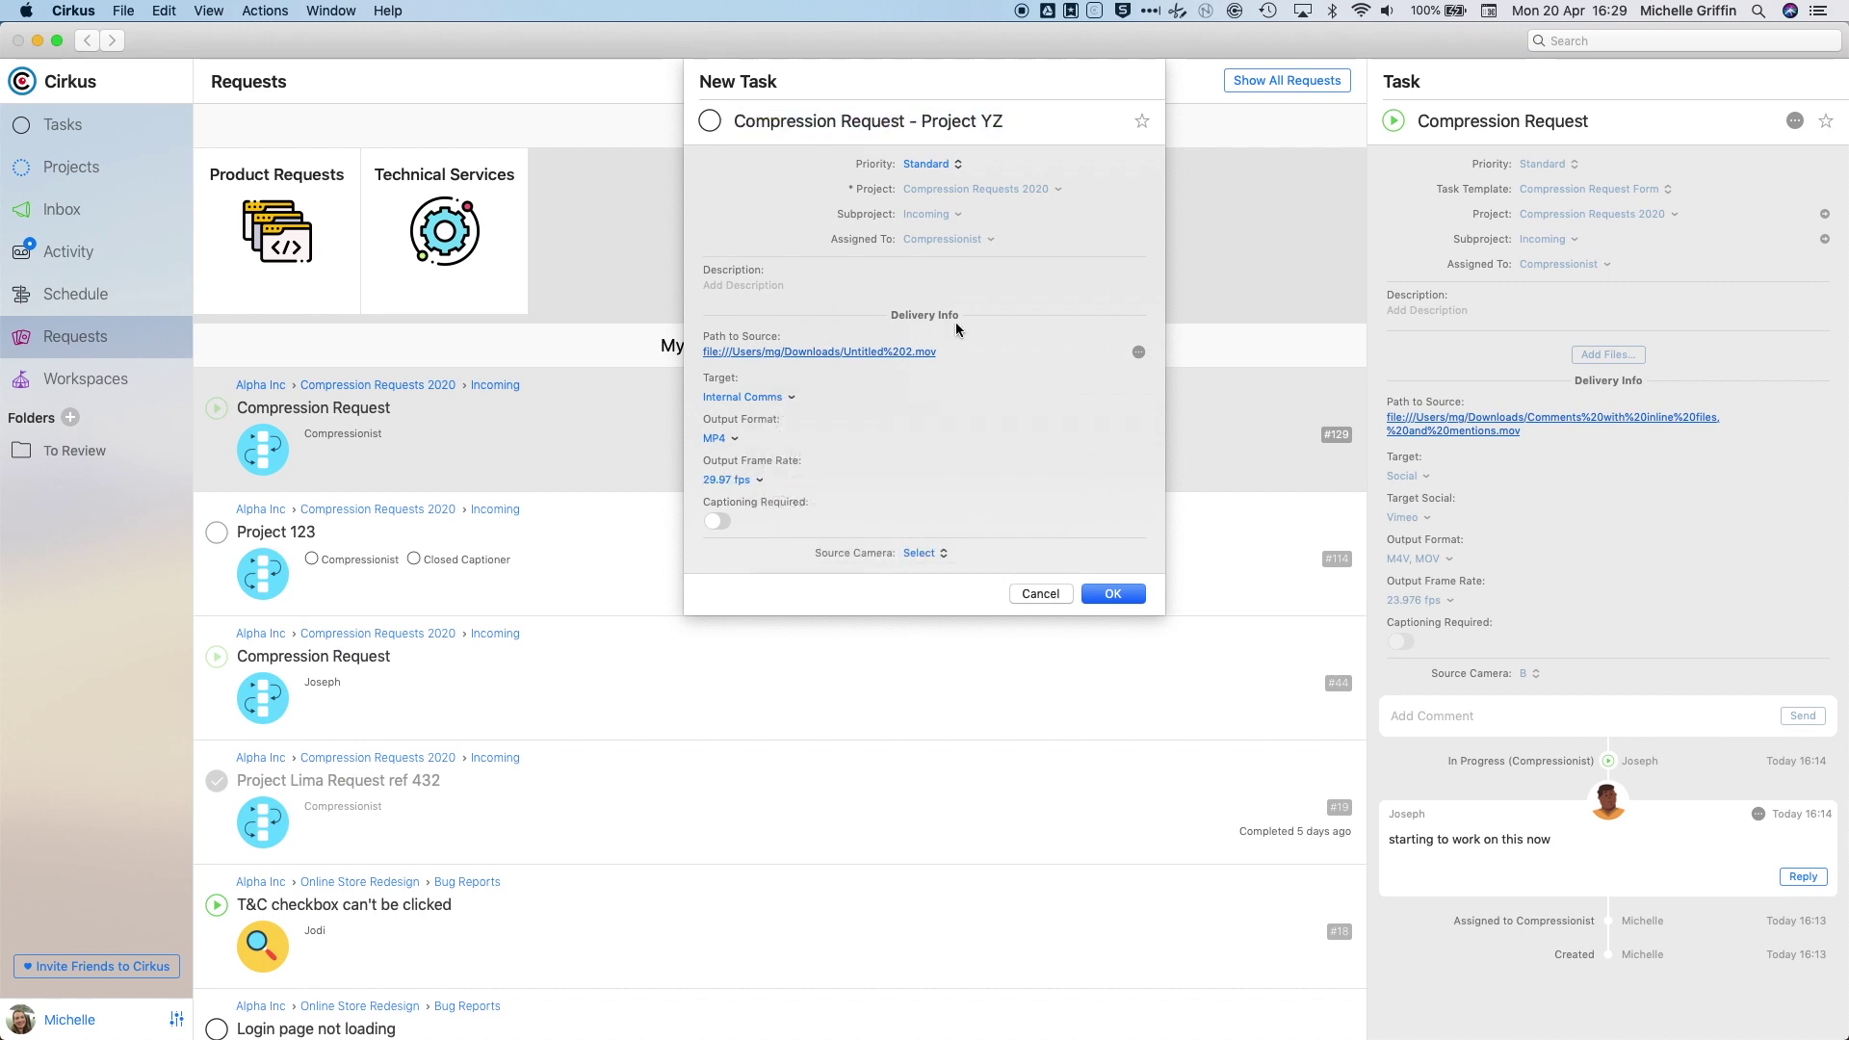
# - Require captioning, set the source camera to B and submit the compression request
pyautogui.click(717, 521)
pyautogui.click(922, 553)
pyautogui.click(910, 569)
pyautogui.click(1103, 590)
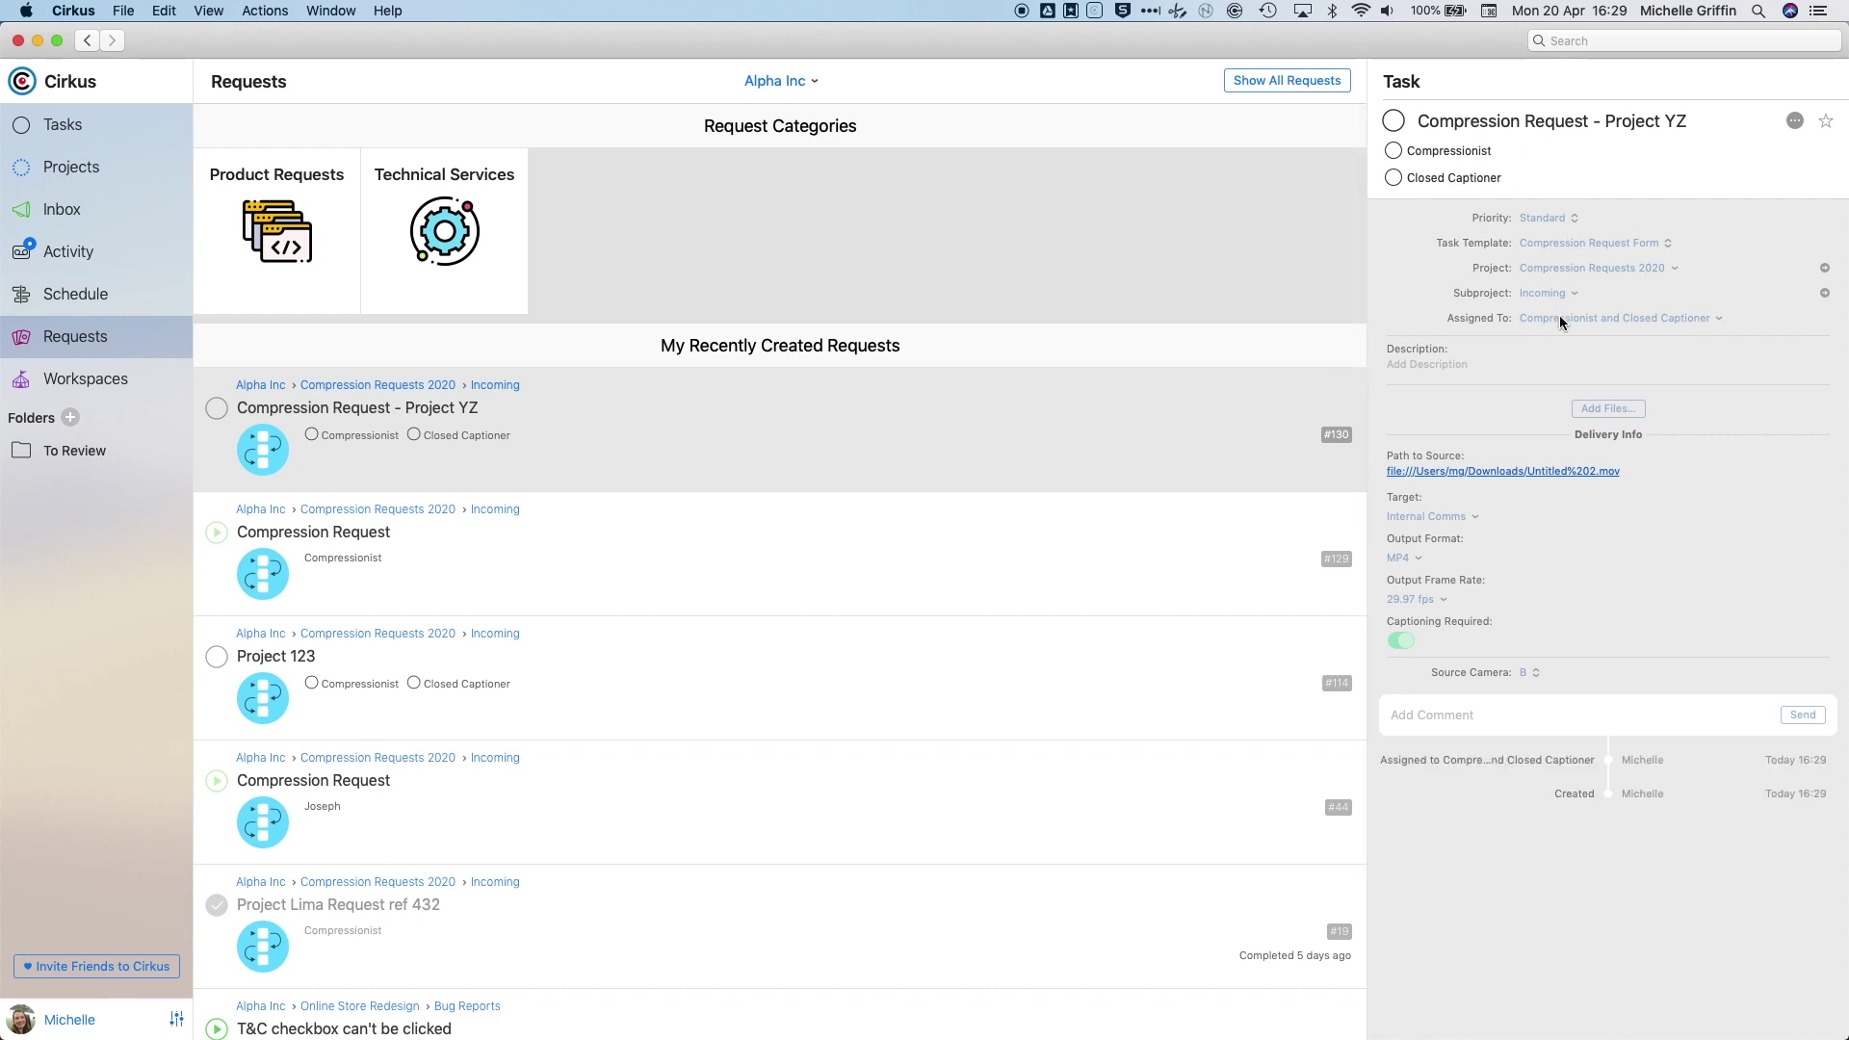
pyautogui.click(1400, 642)
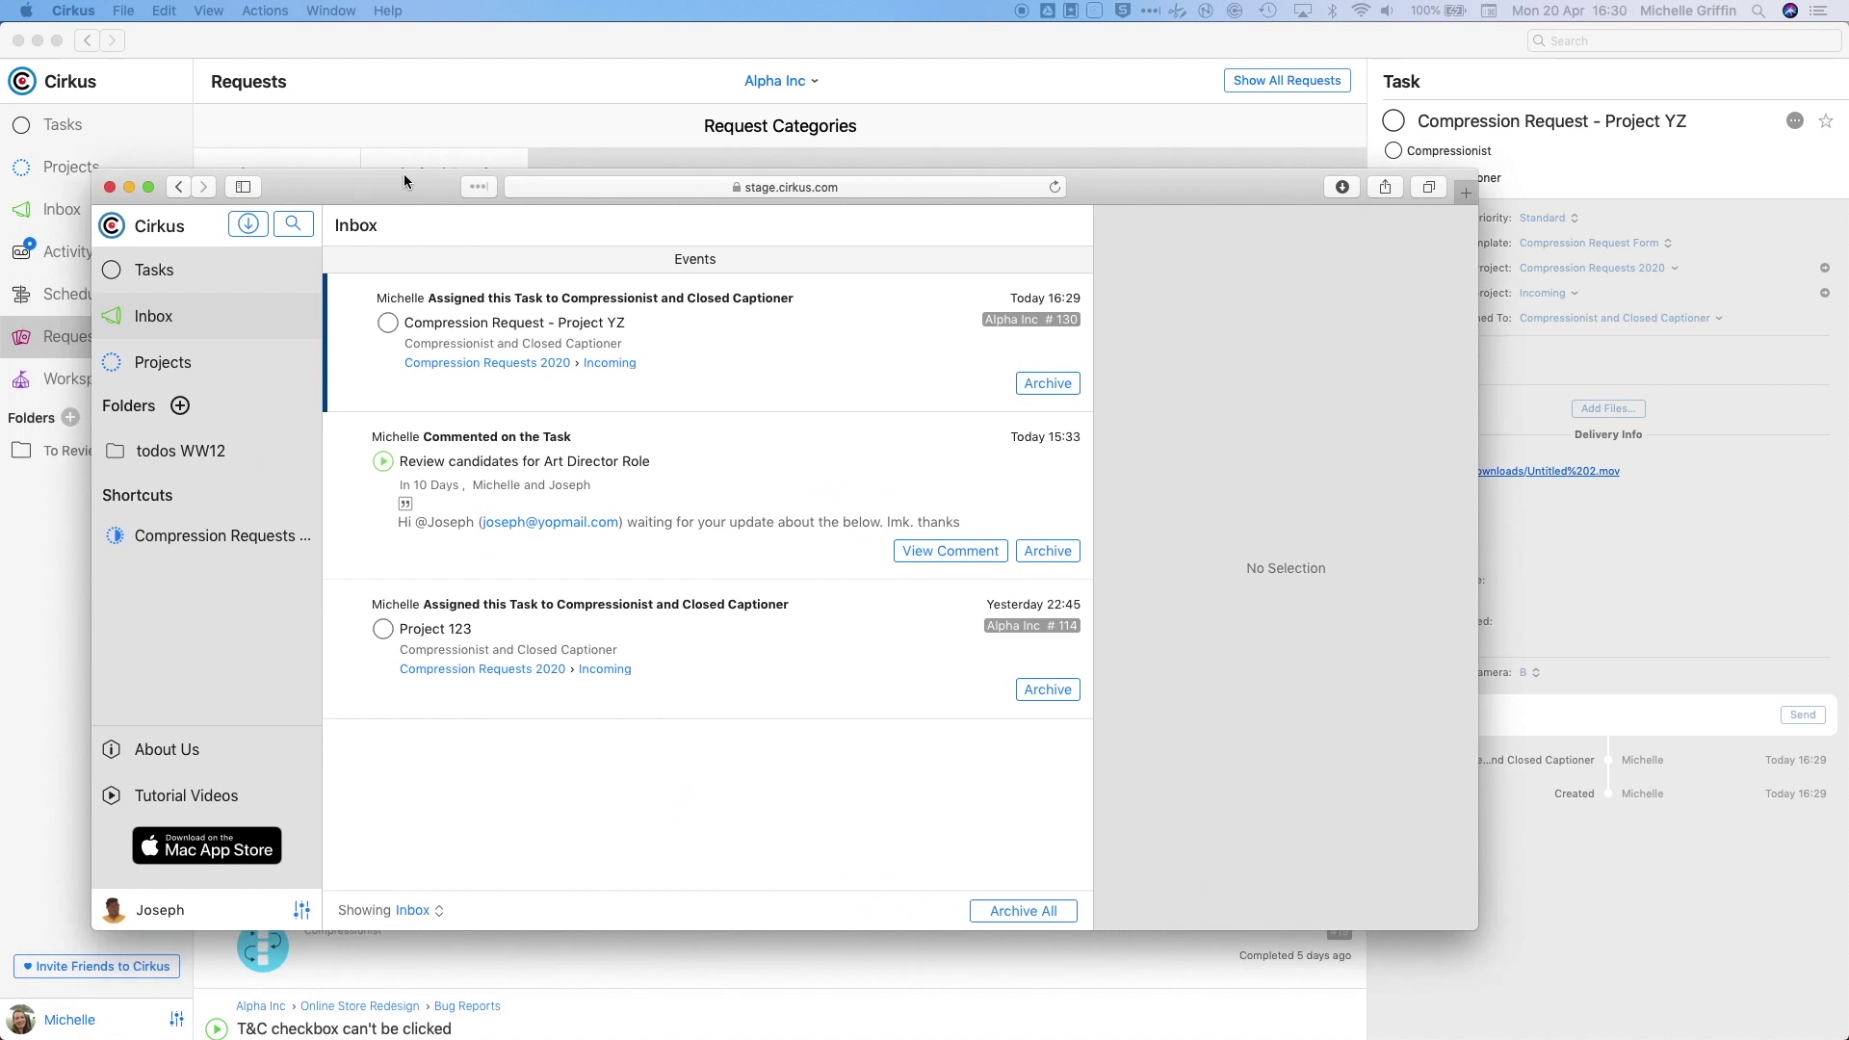
# - Switch to the assignee's Cirkus Inbox in Safari and review the details of "Compression Request - Project YZ"
pyautogui.moveTo(404, 177); pyautogui.dragTo(542, 114)
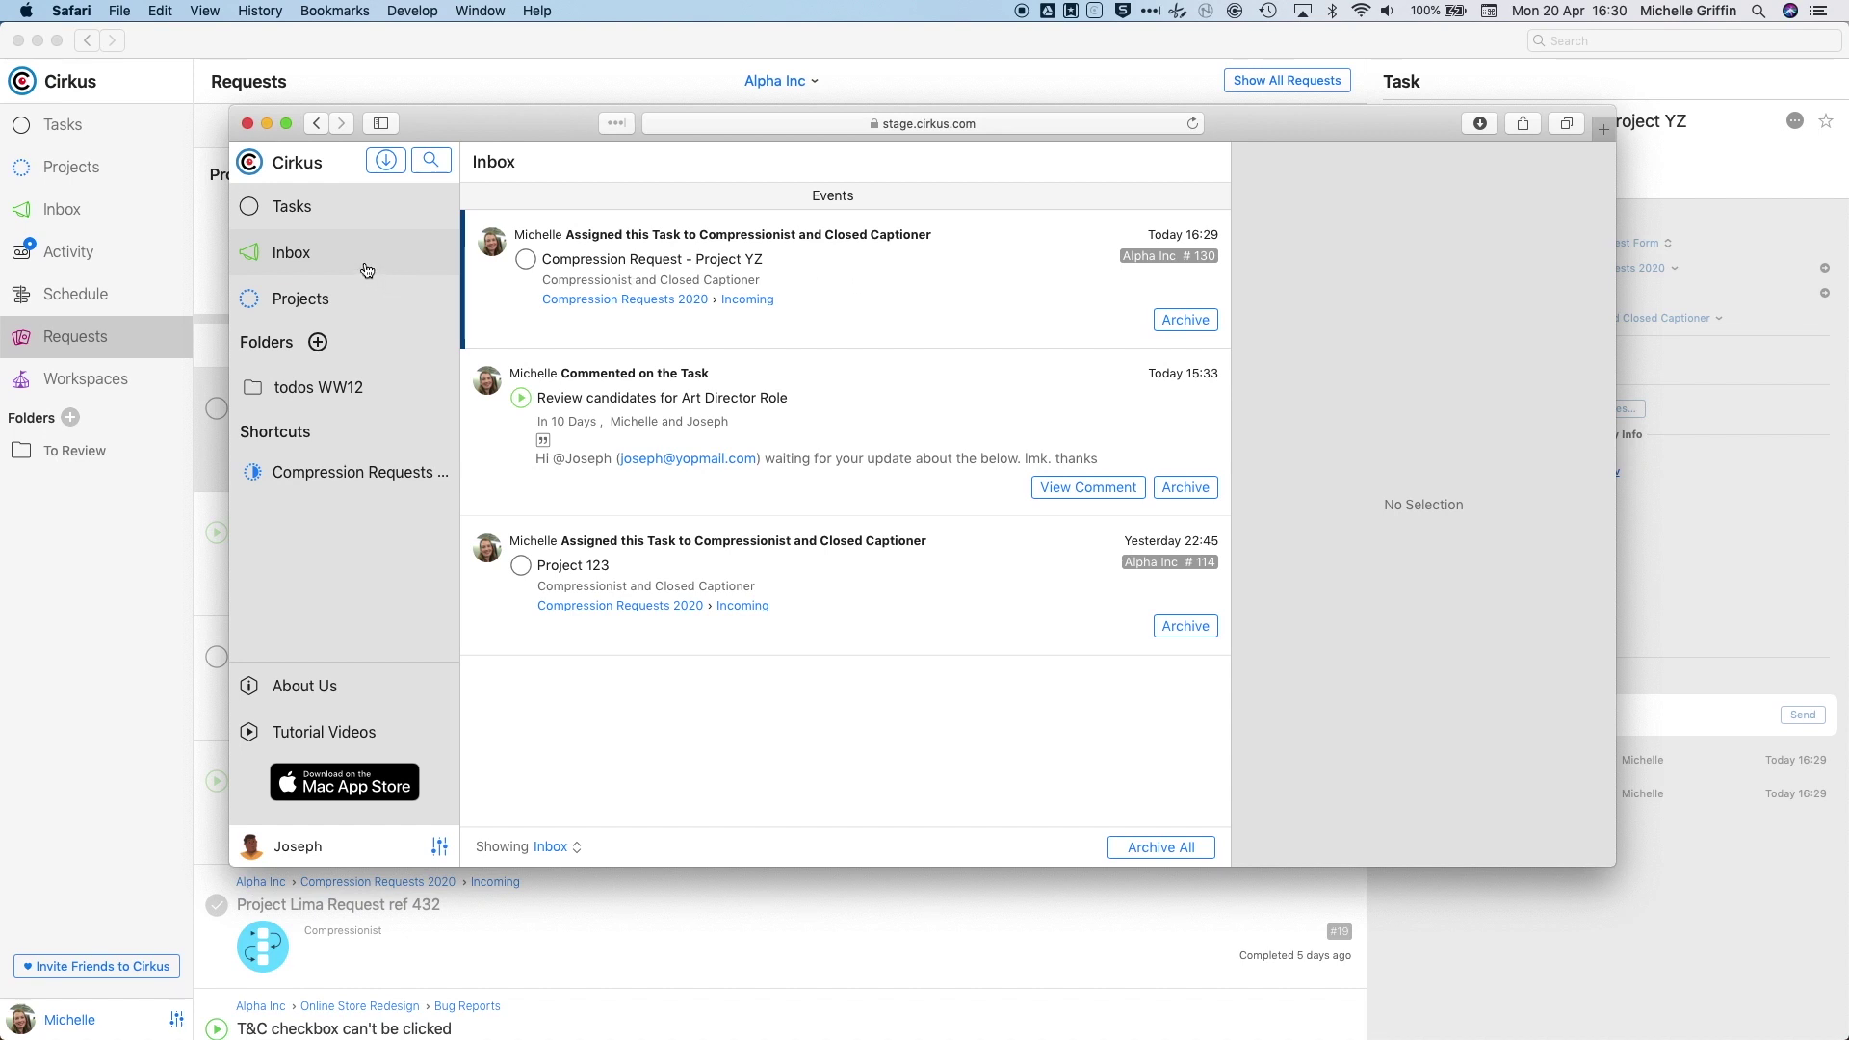
pyautogui.click(923, 266)
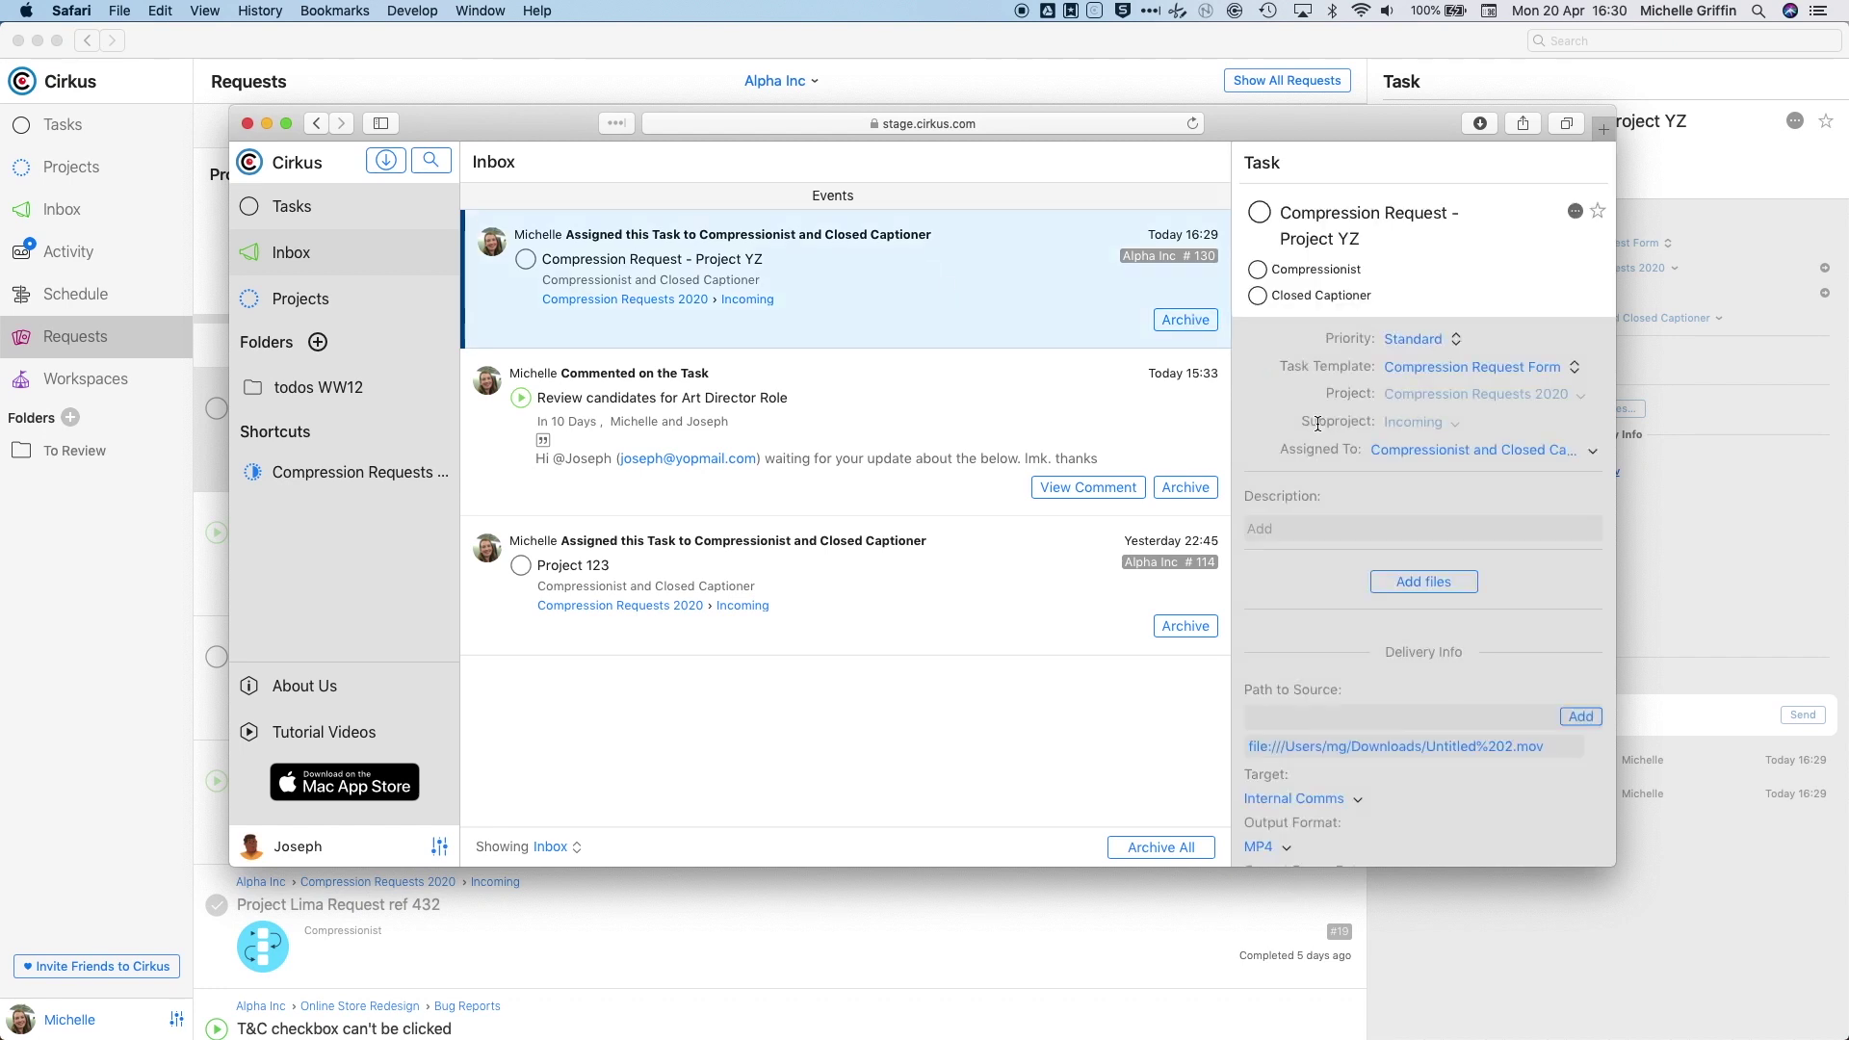
pyautogui.scroll(-5, 1320, 528)
pyautogui.scroll(-3, 1321, 529)
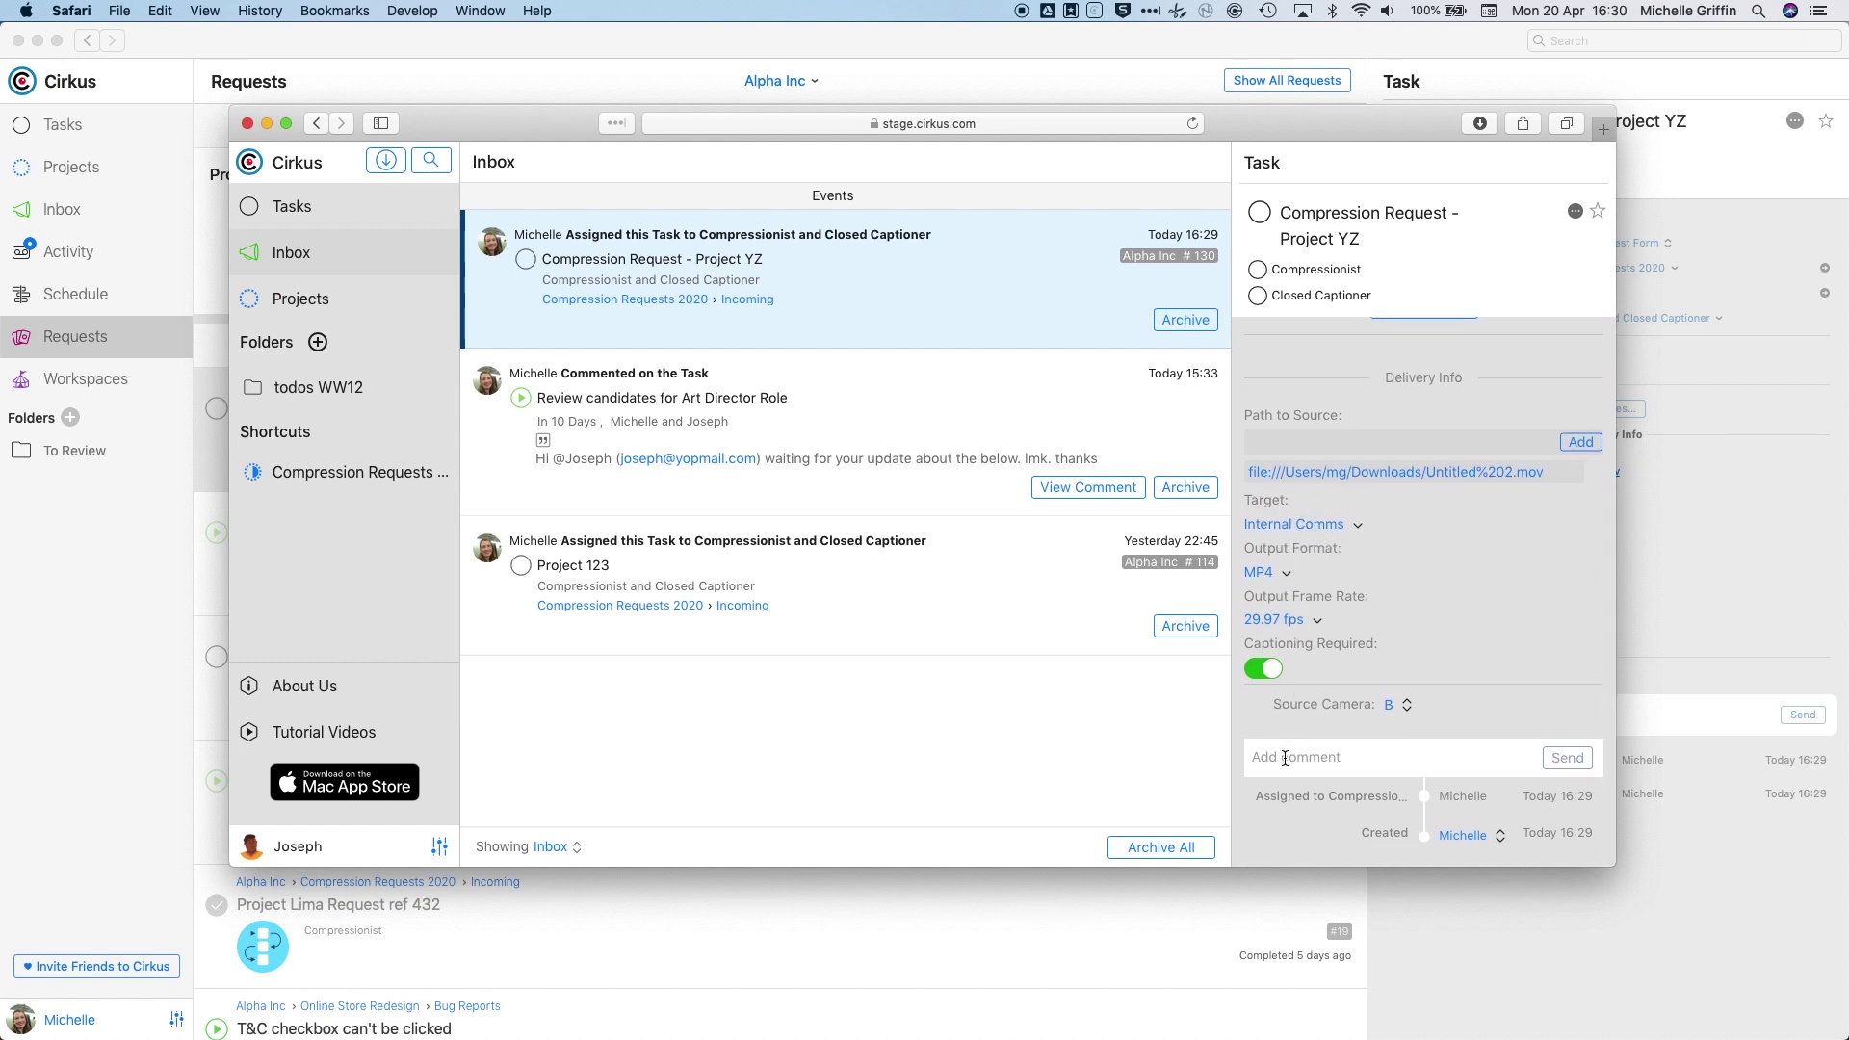
# - Set the Compressionist status to In Progress with a comment mentioning the requester: "Just starting on this today"
pyautogui.click(1257, 271)
pyautogui.click(1255, 374)
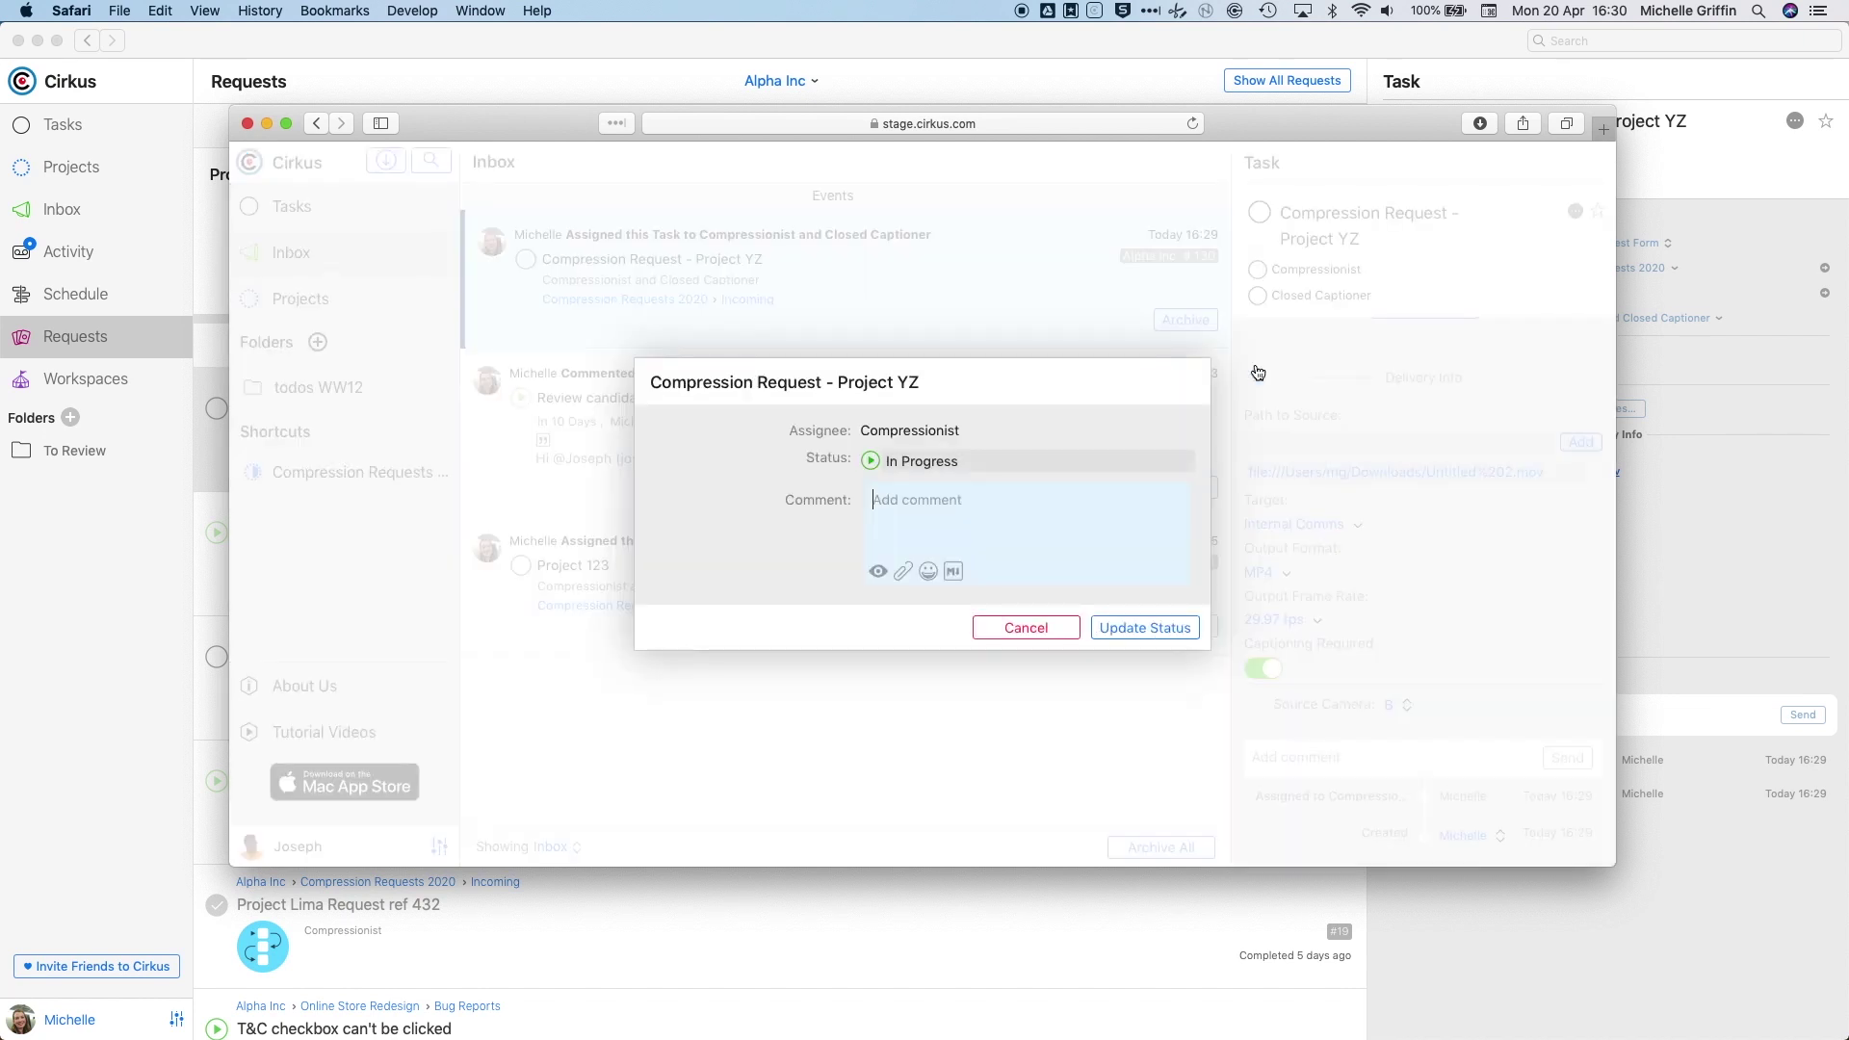
pyautogui.click(932, 508)
pyautogui.write('@mi')
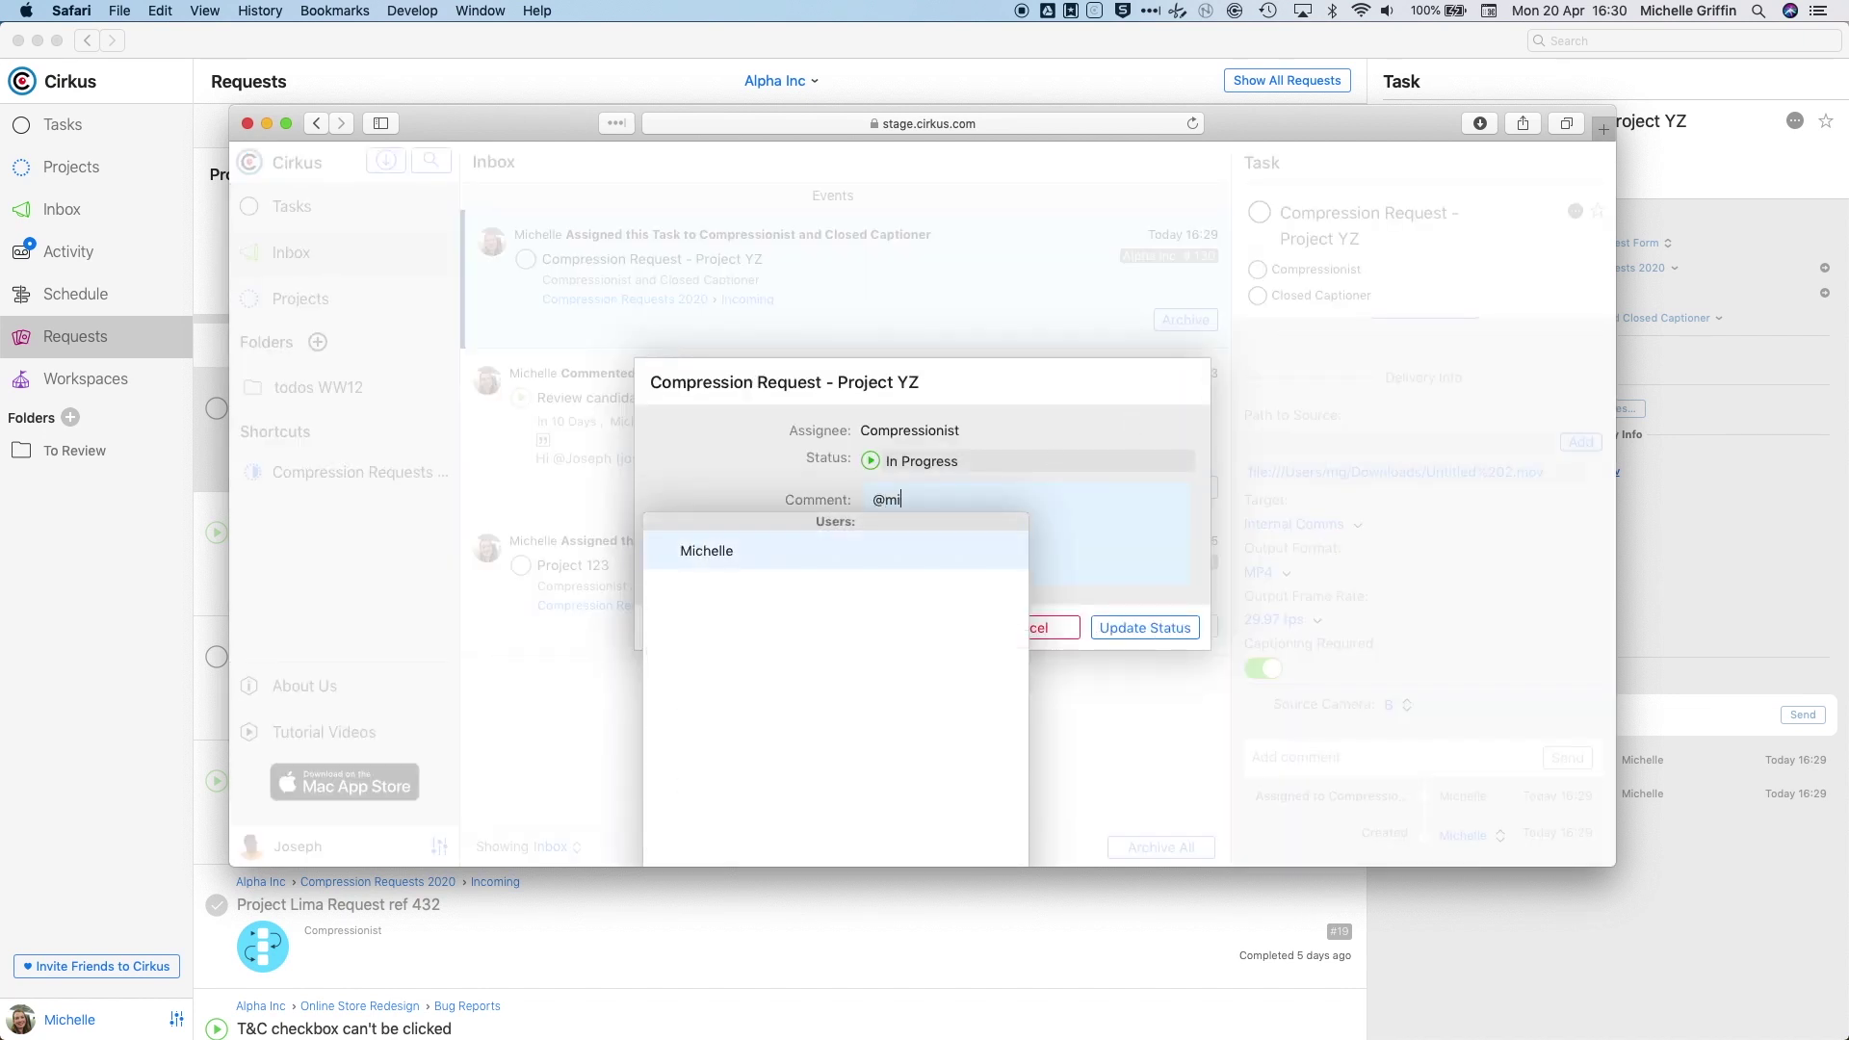
pyautogui.press('Return')
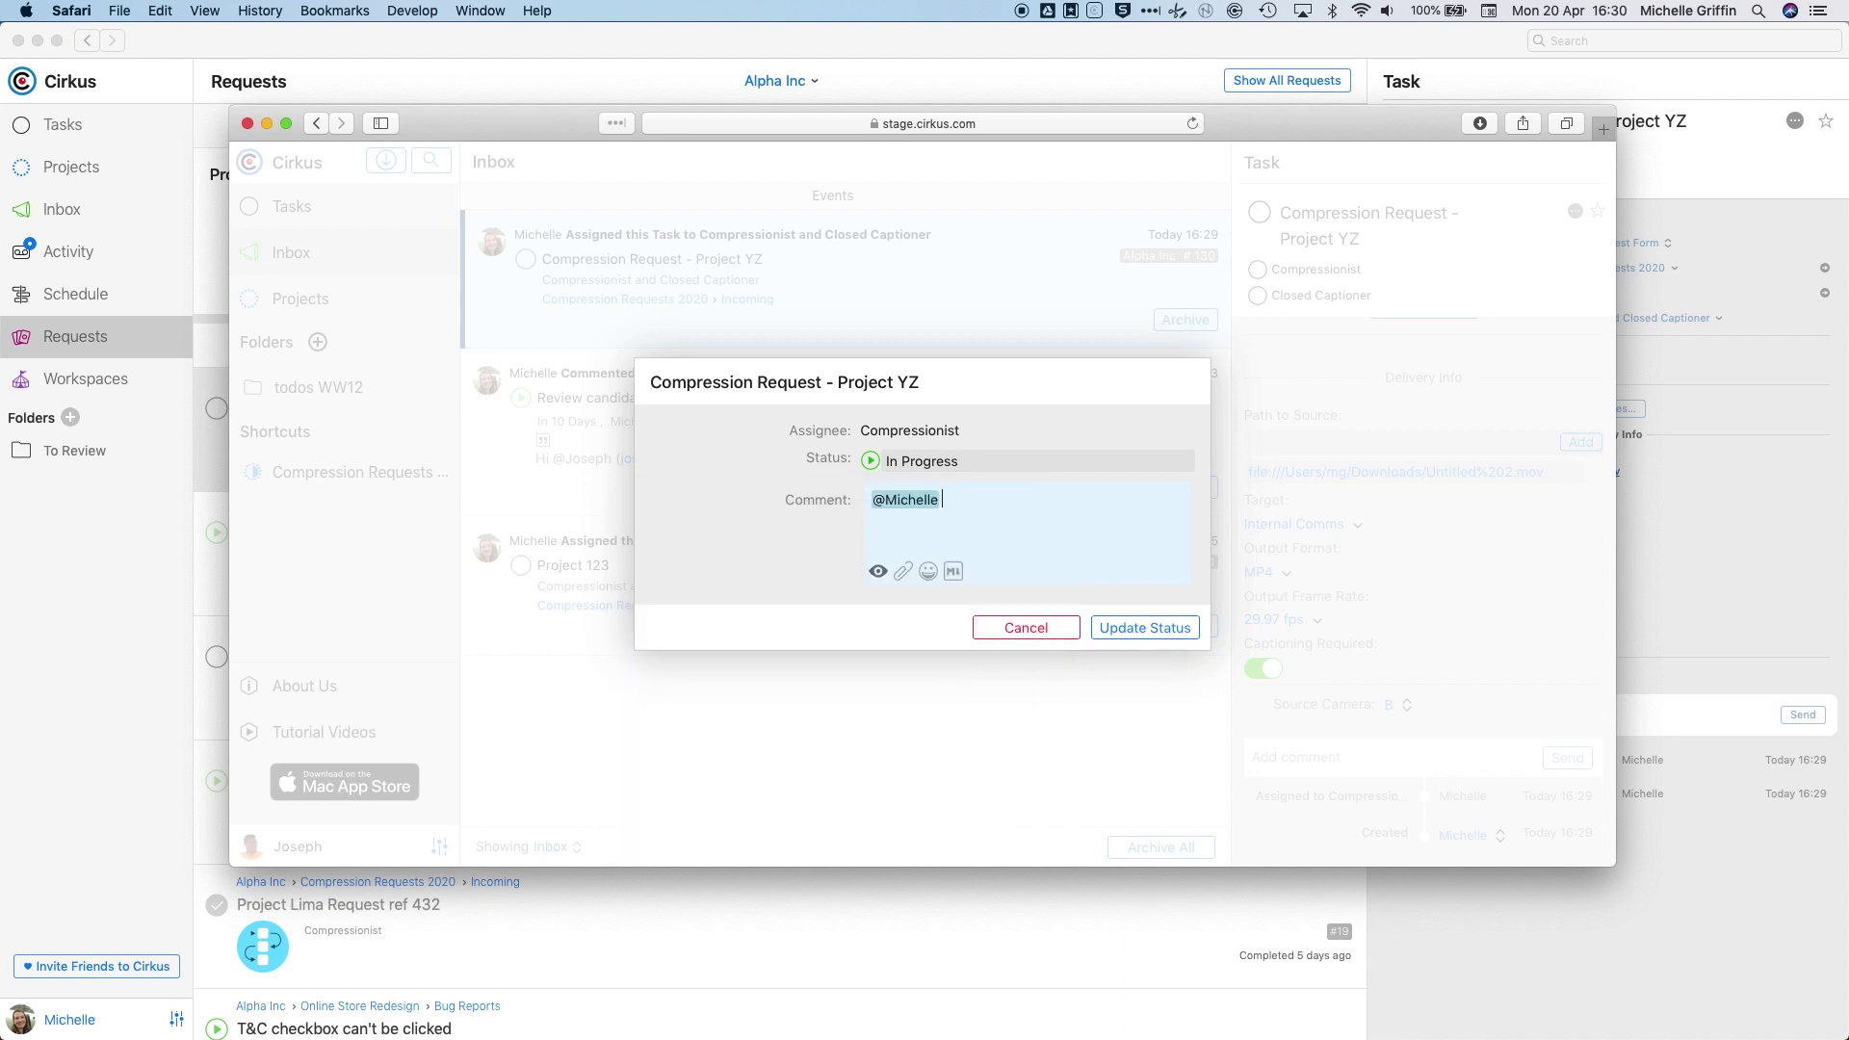
pyautogui.write('Just starting on this todA')
pyautogui.press('BackSpace')
pyautogui.write('ay')
pyautogui.click(1142, 629)
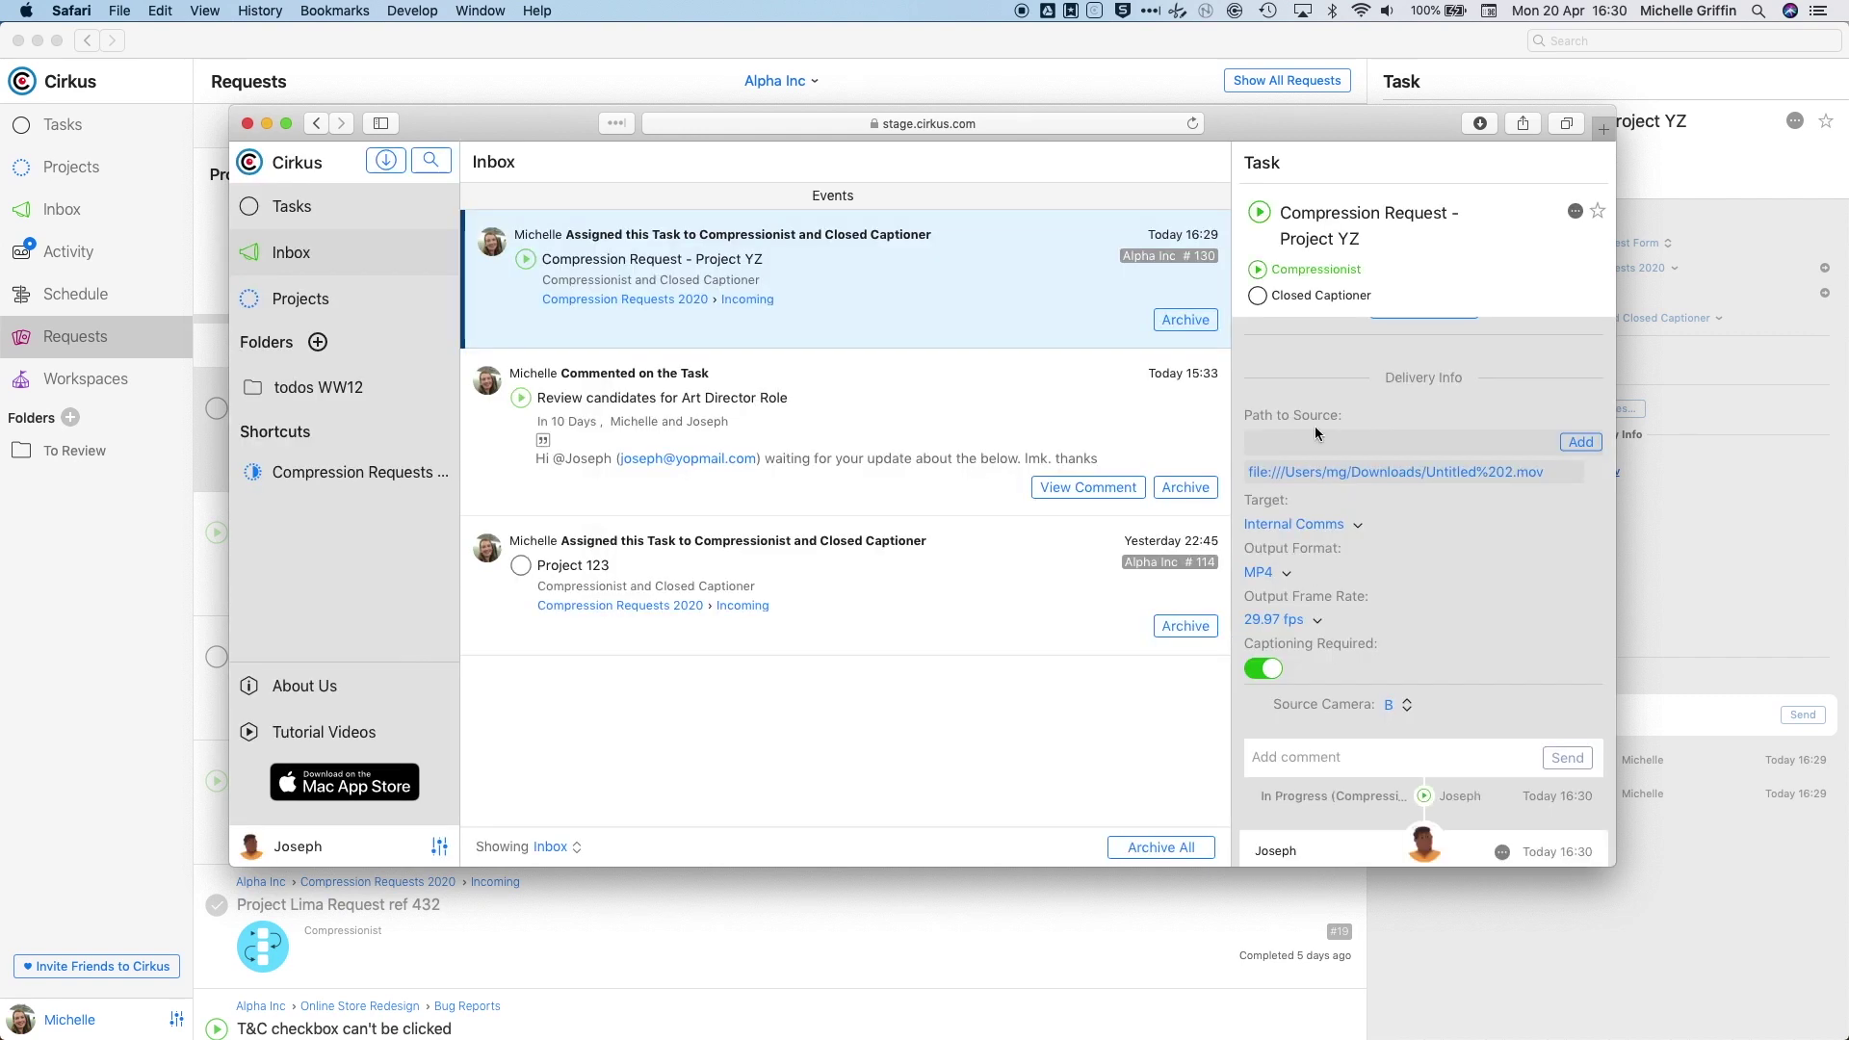
# - Update the Compressionist status to Waiting for Media, mentioning the requester with the comment "can you check the file path again please"
pyautogui.scroll(-4, 1287, 398)
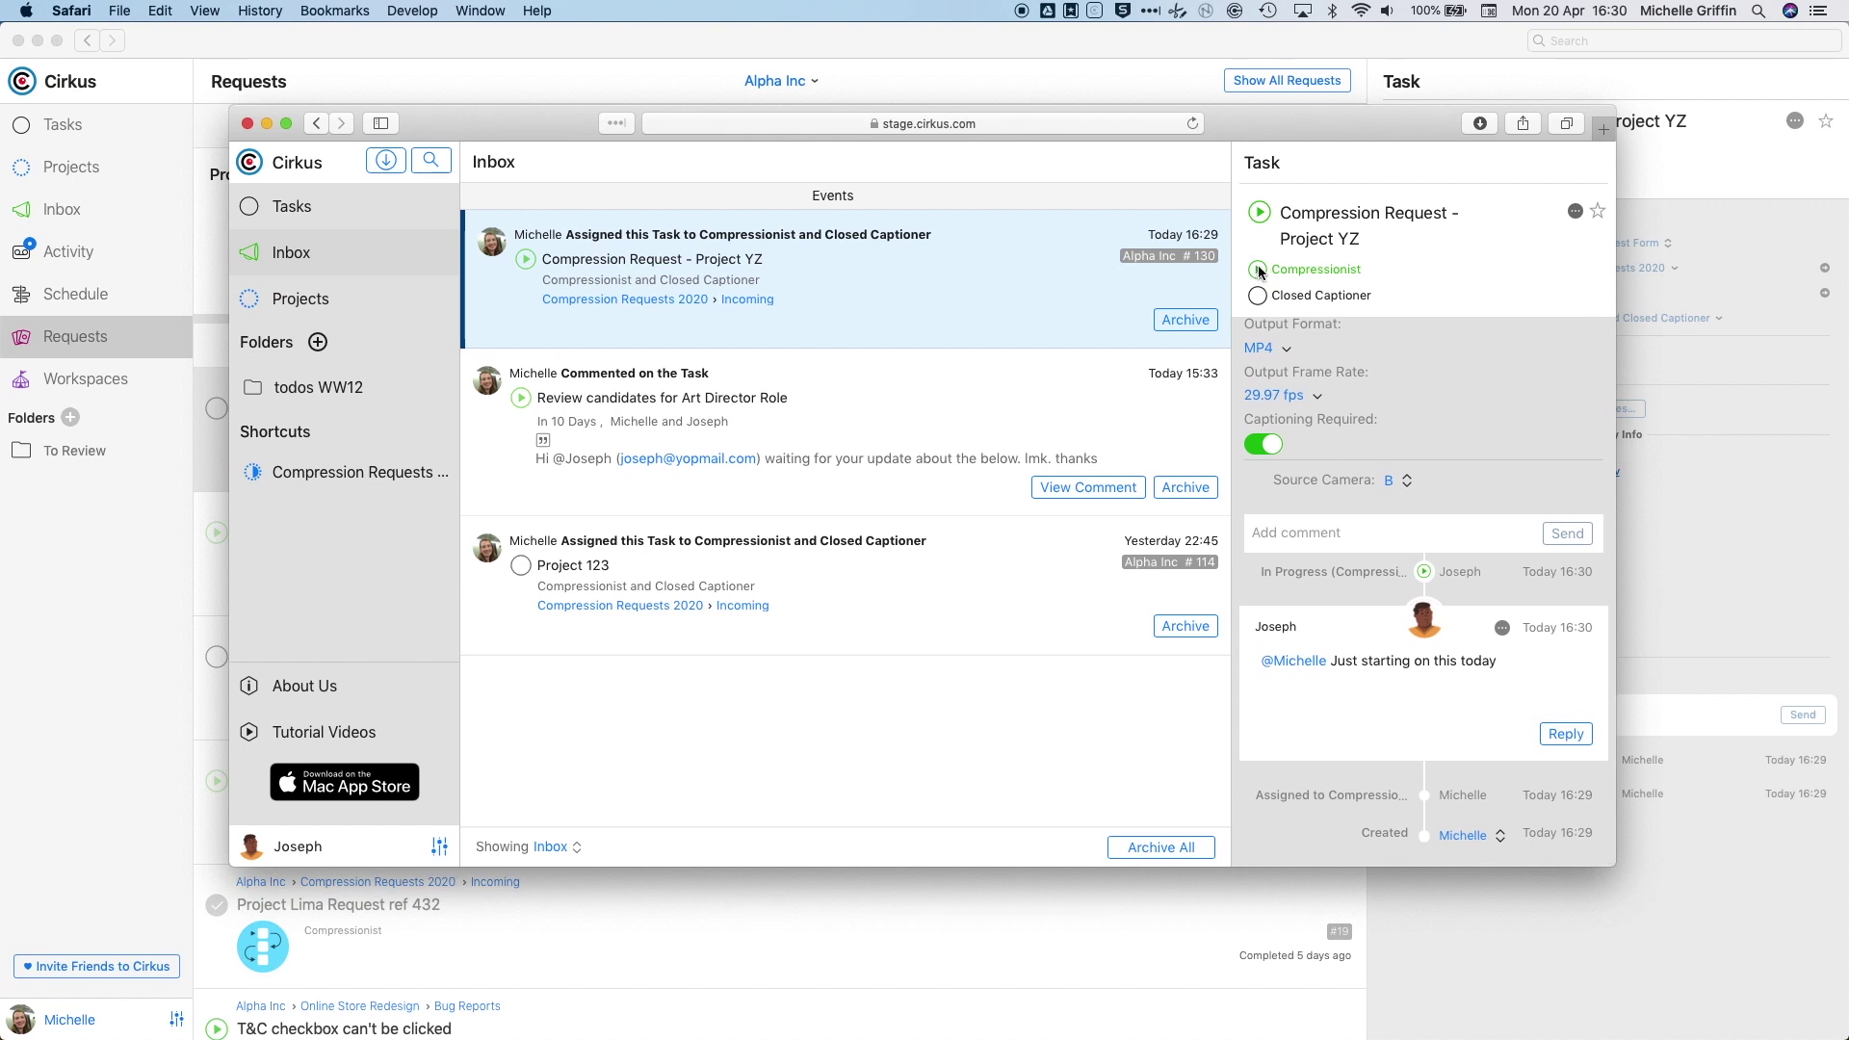
pyautogui.click(1258, 271)
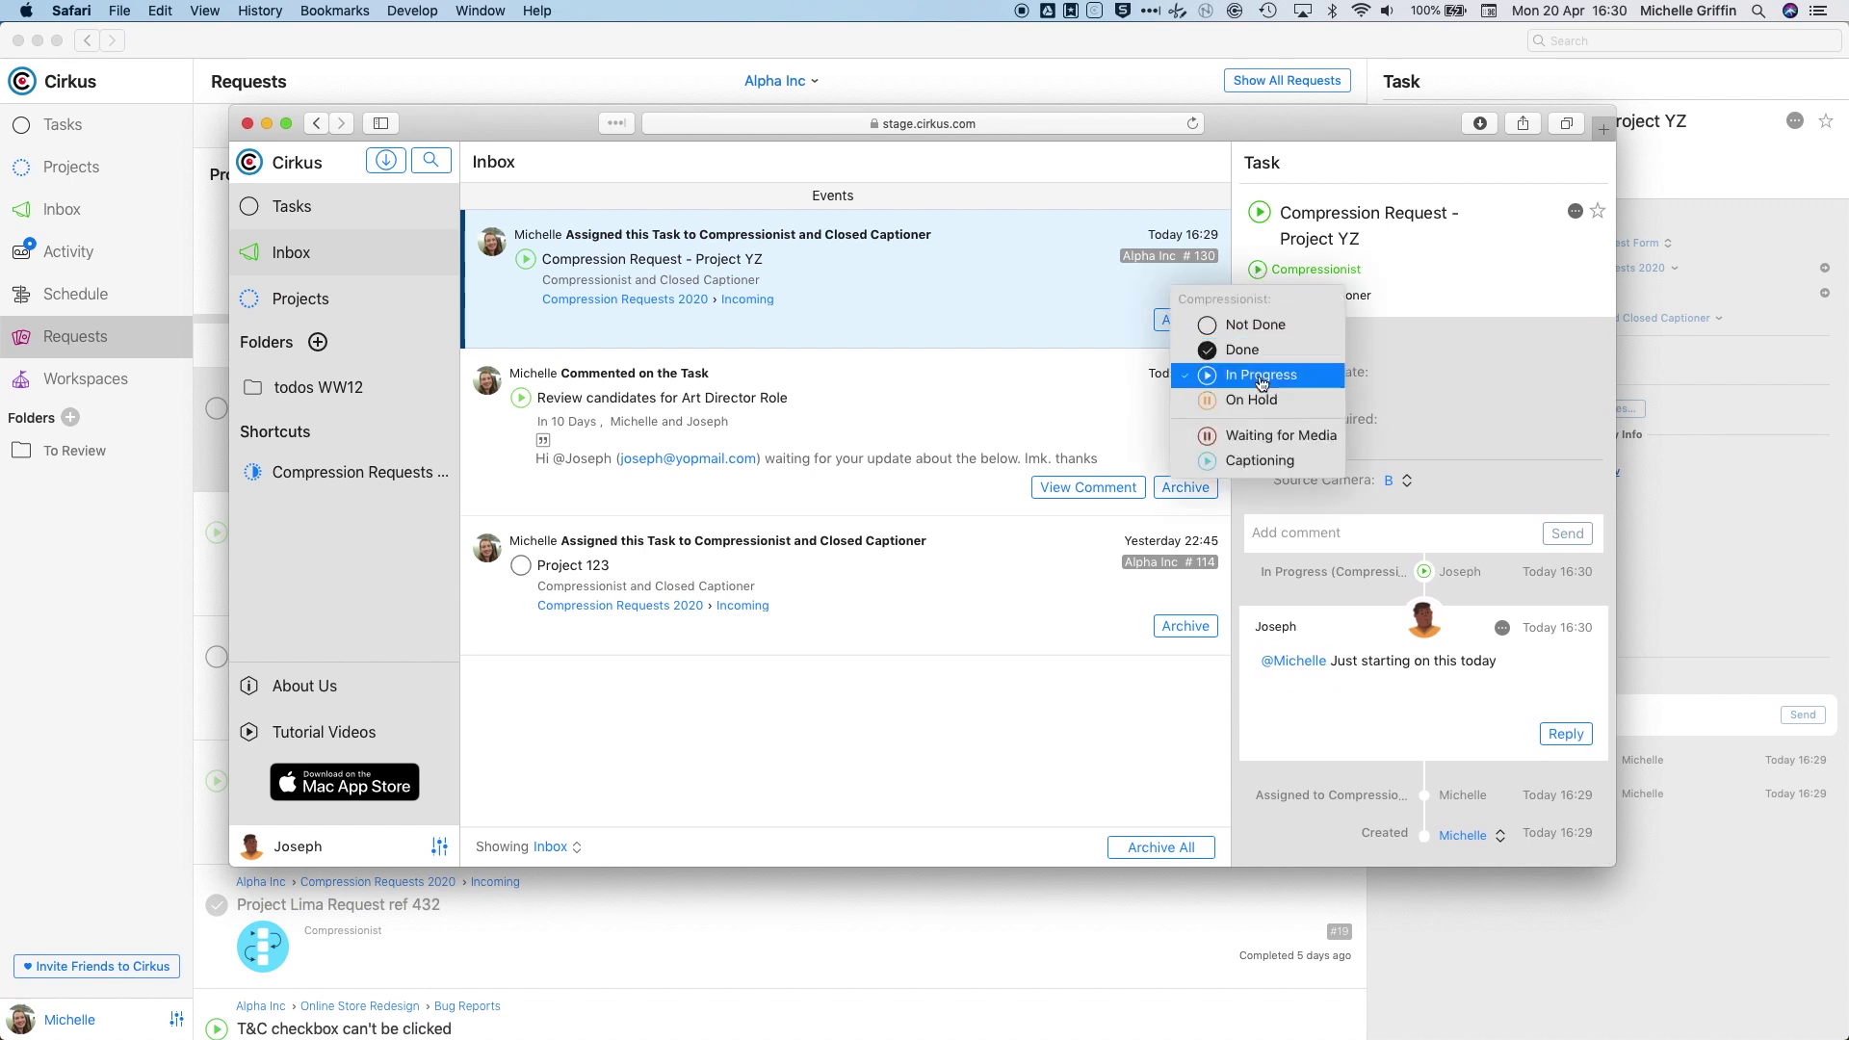
pyautogui.click(1278, 436)
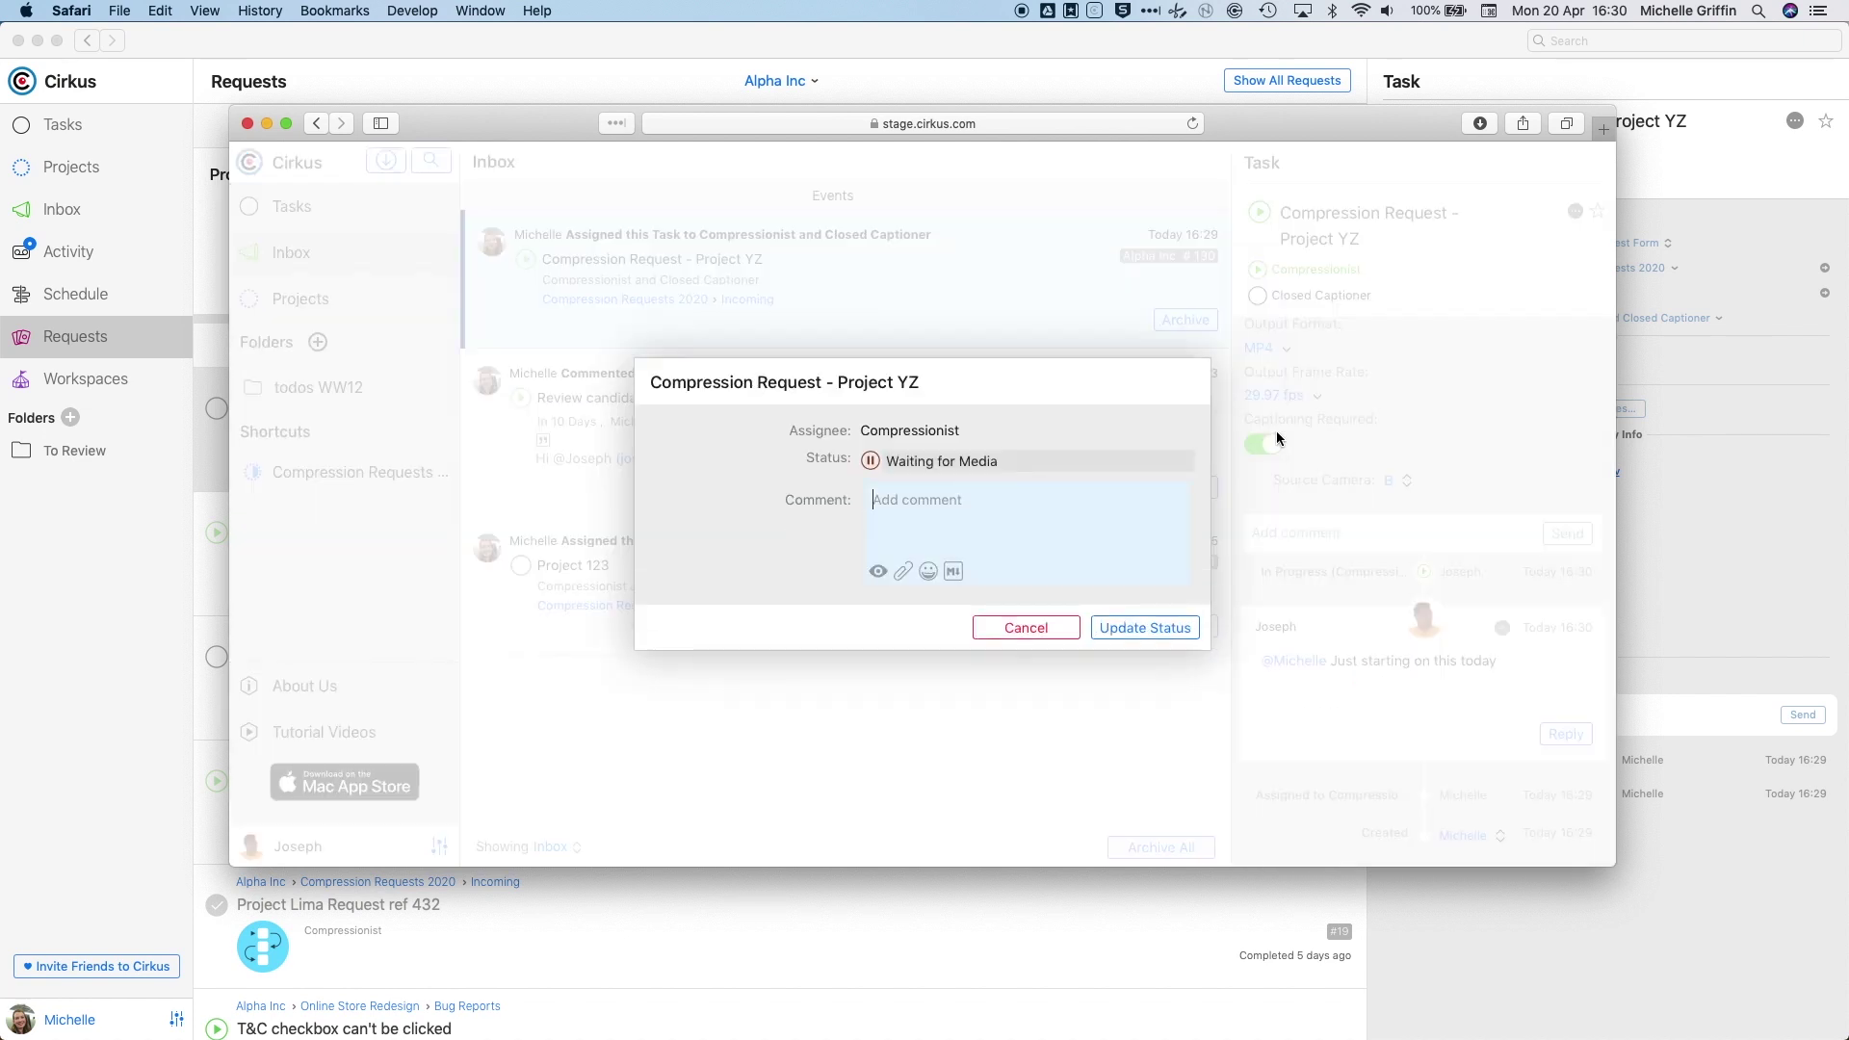
pyautogui.click(866, 496)
pyautogui.write('@mi')
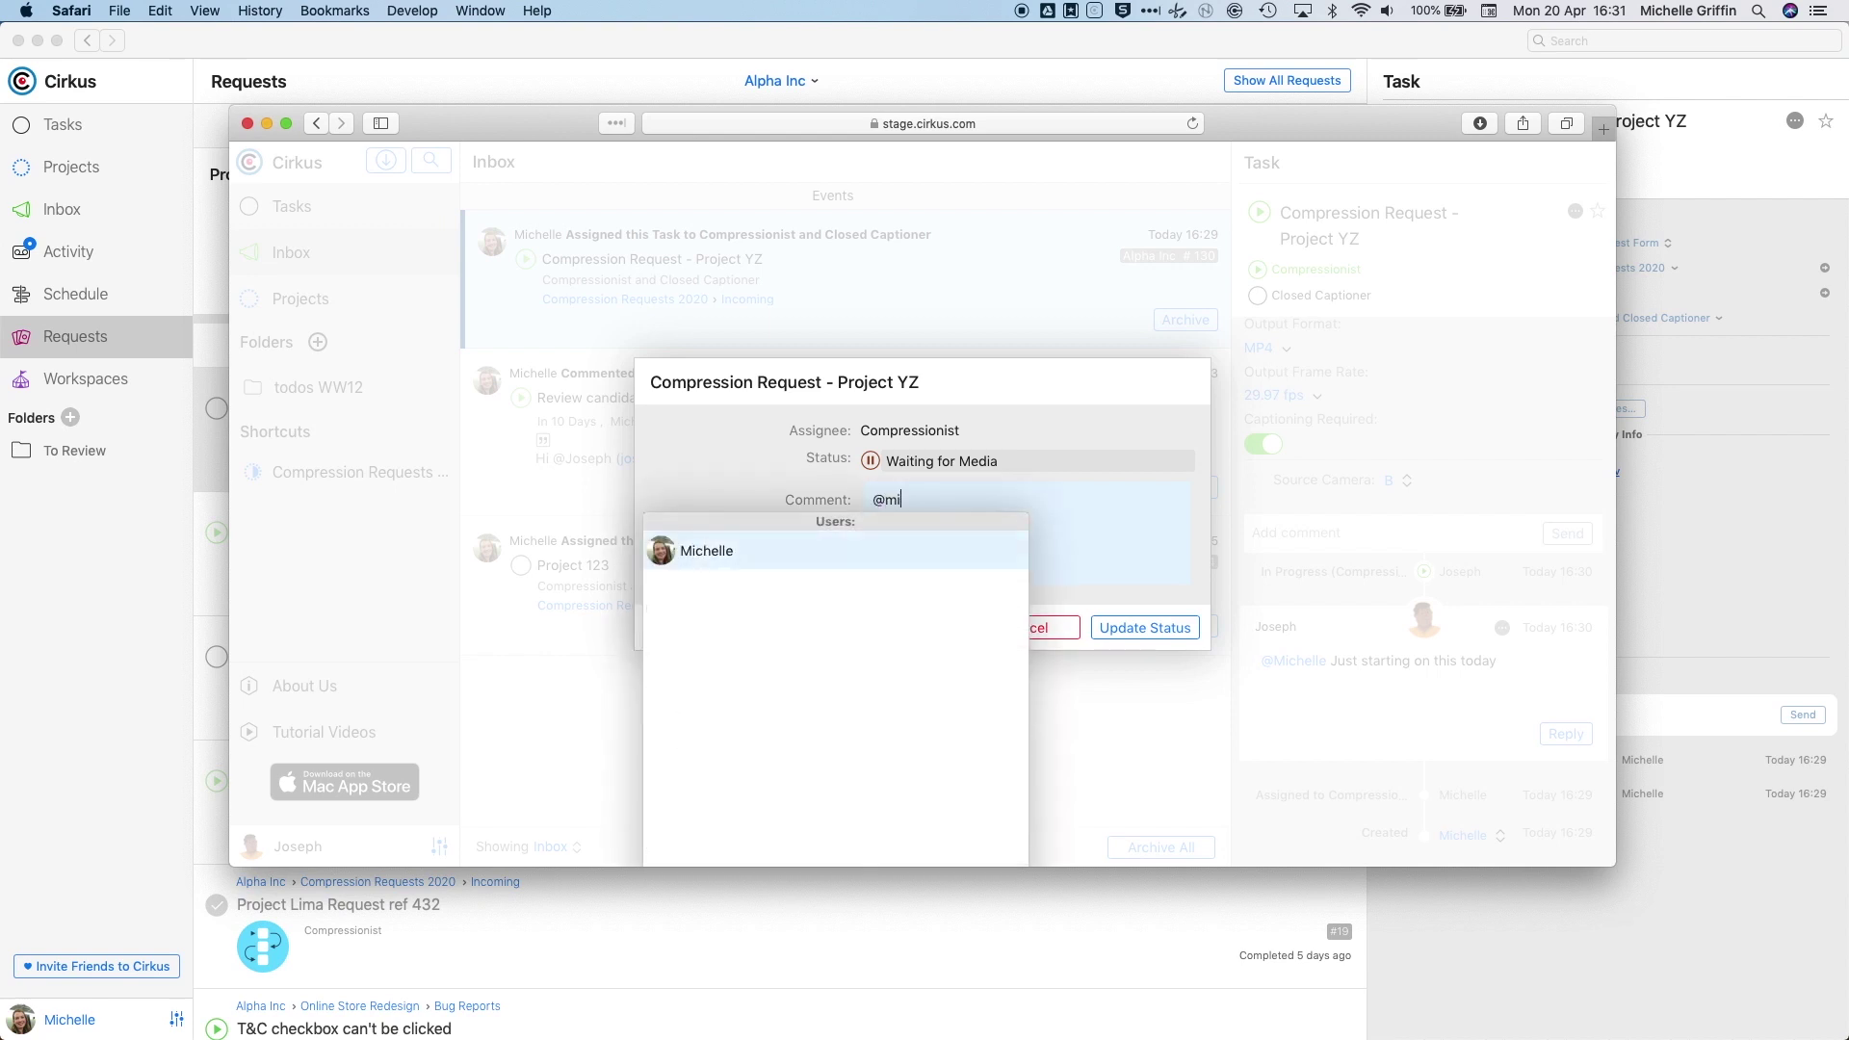
pyautogui.press('Return')
pyautogui.write('can y')
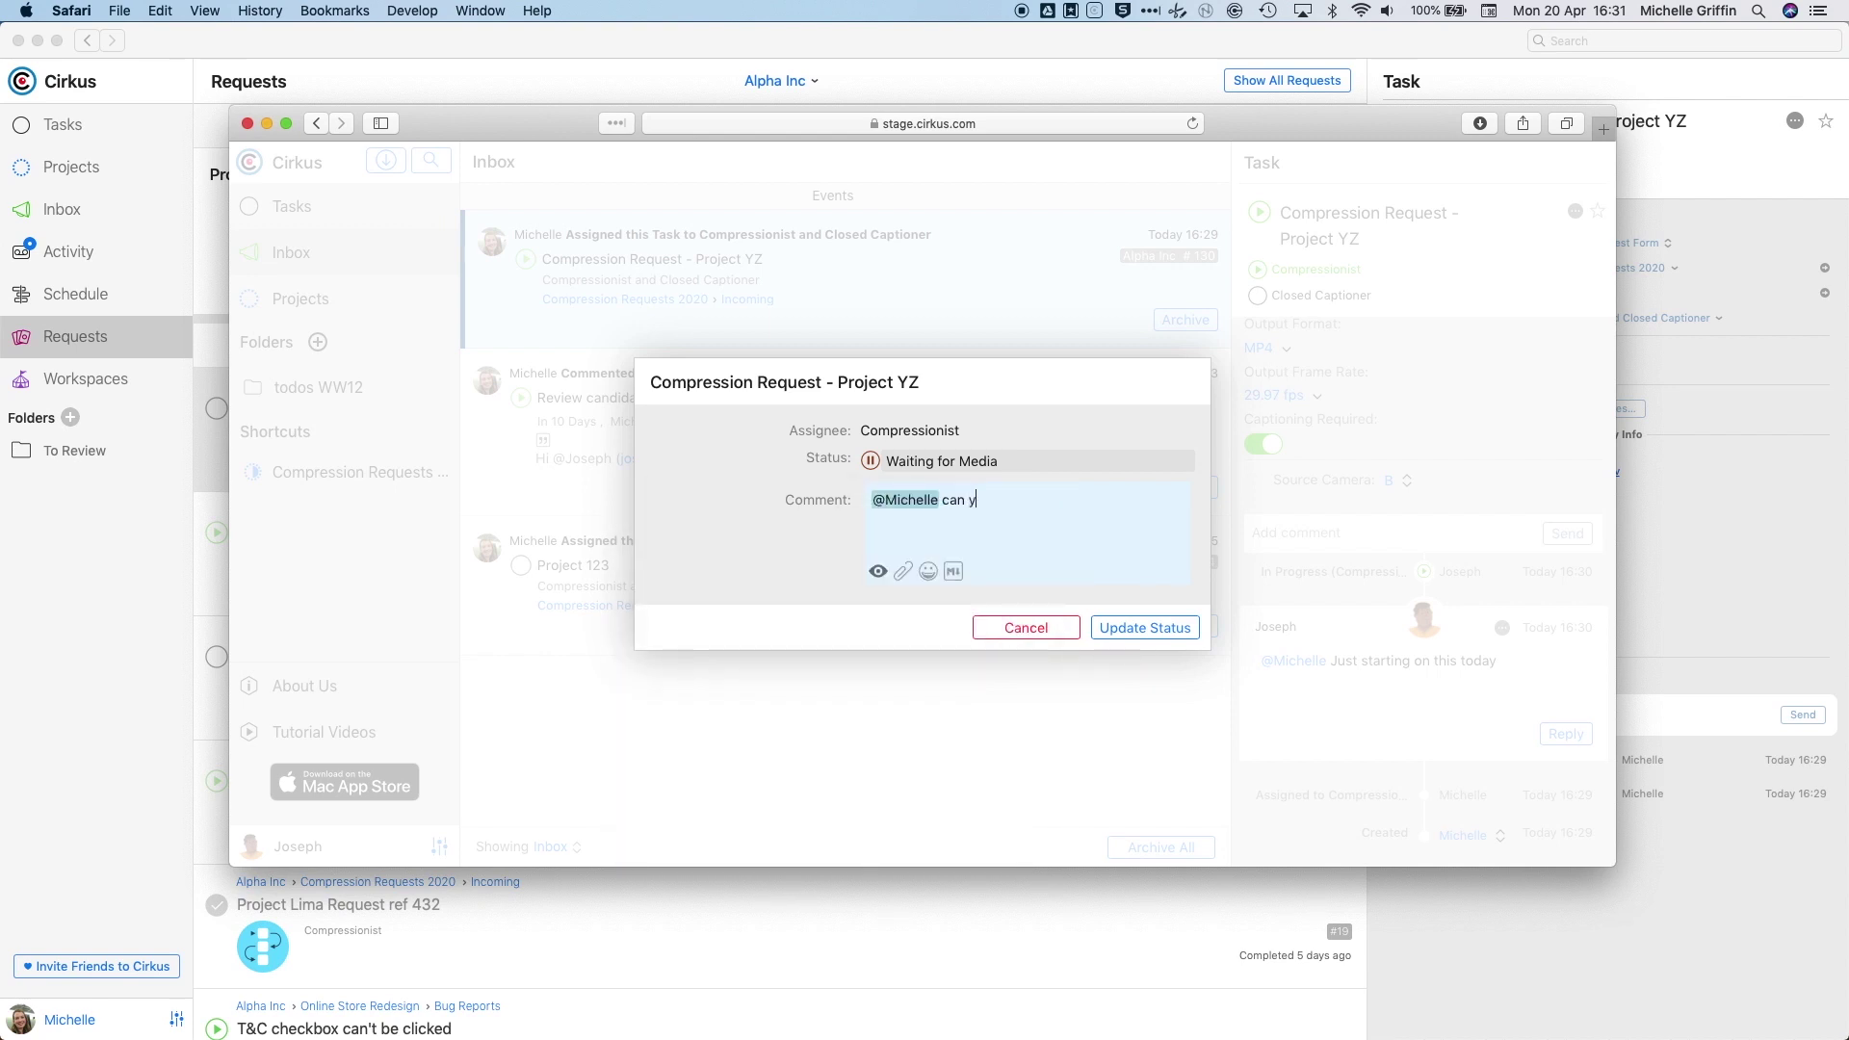
pyautogui.write('ou check the file path again please')
pyautogui.click(1136, 627)
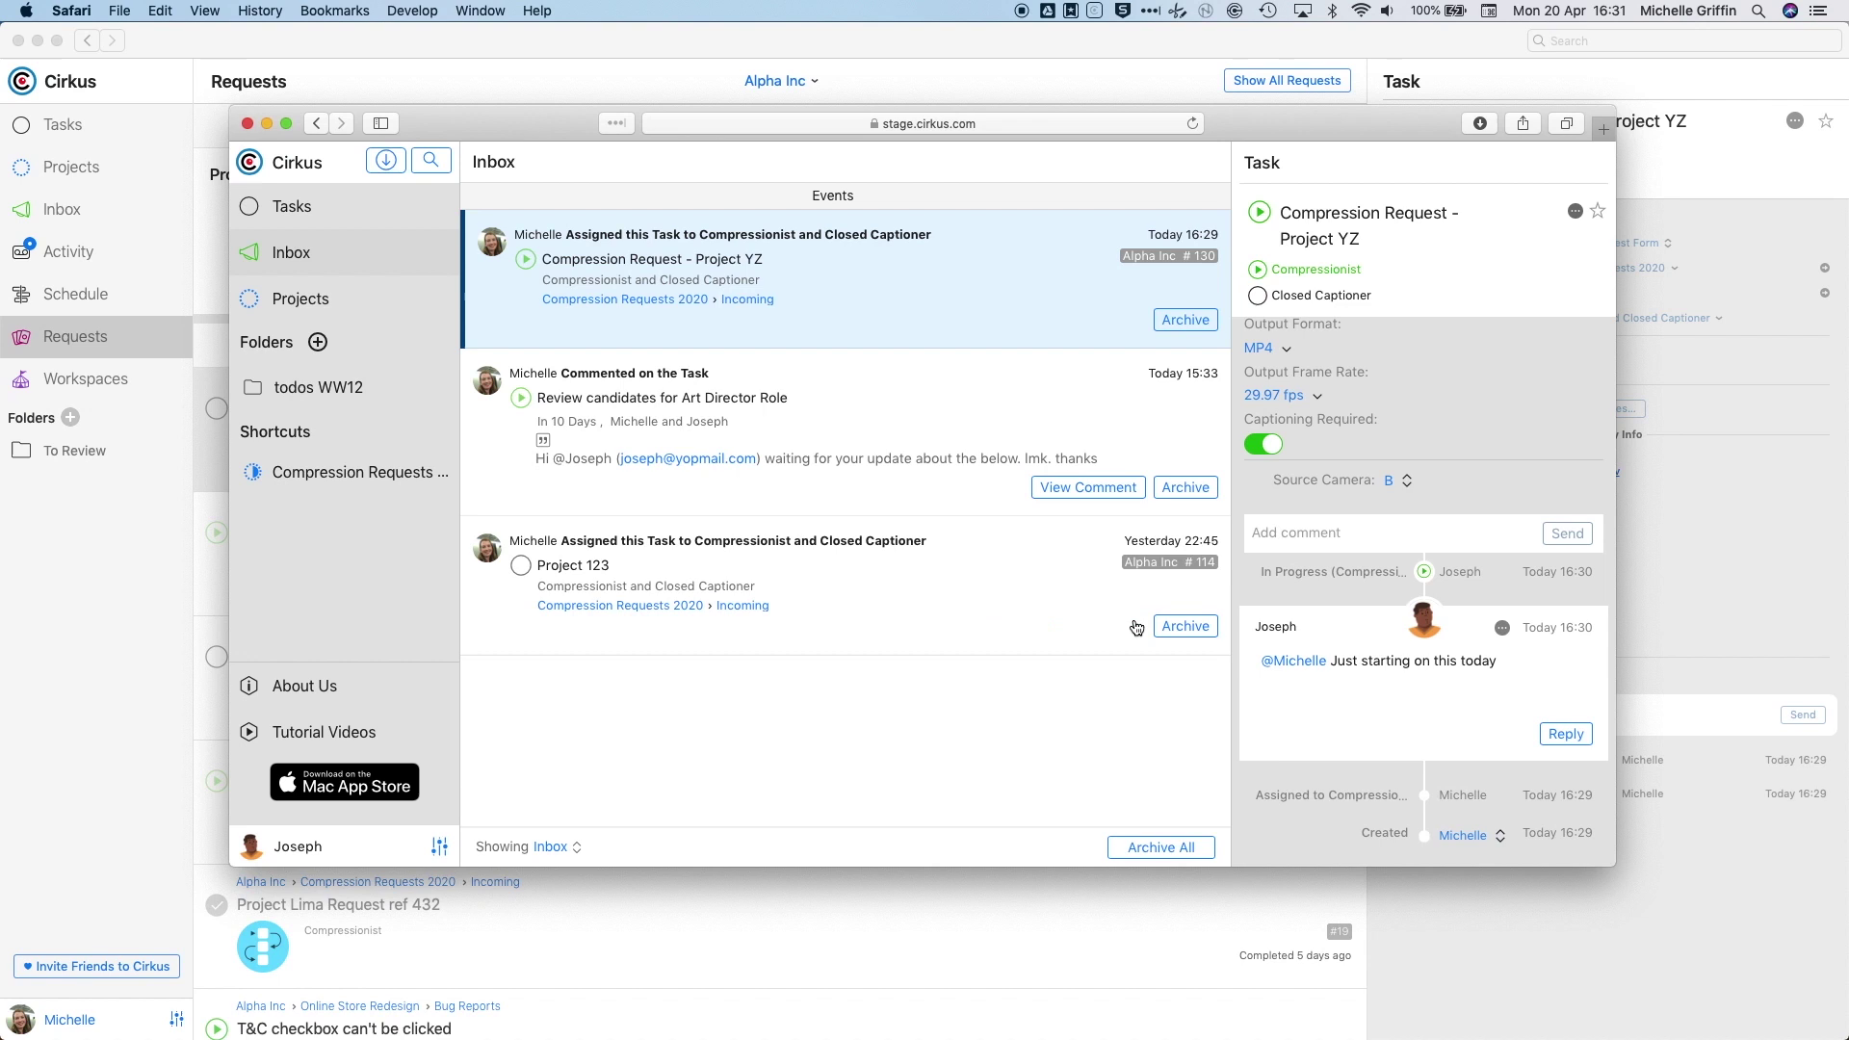
# - Review the request's status comments, switch to the requester's Cirkus app and open the Waiting for Media event for "Compression Request - Project YZ" in the Inbox
pyautogui.scroll(-2, 1458, 645)
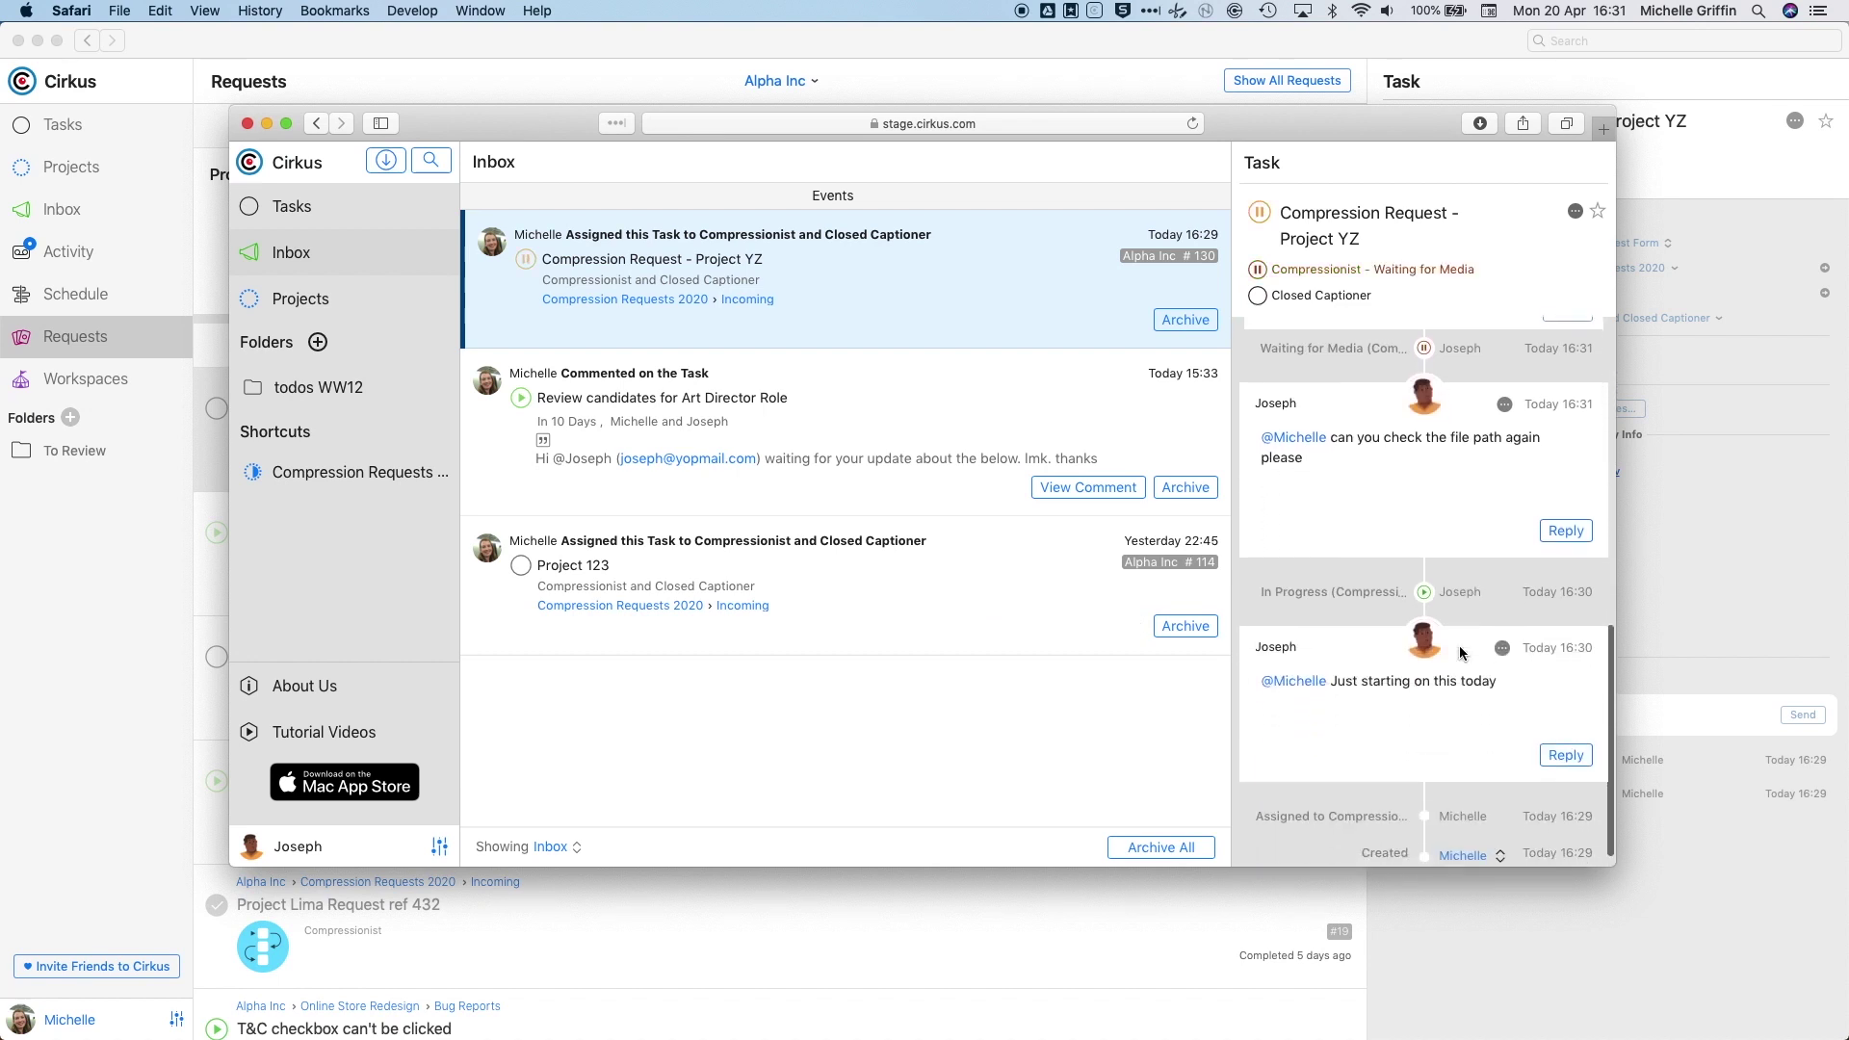
pyautogui.scroll(3, 1459, 646)
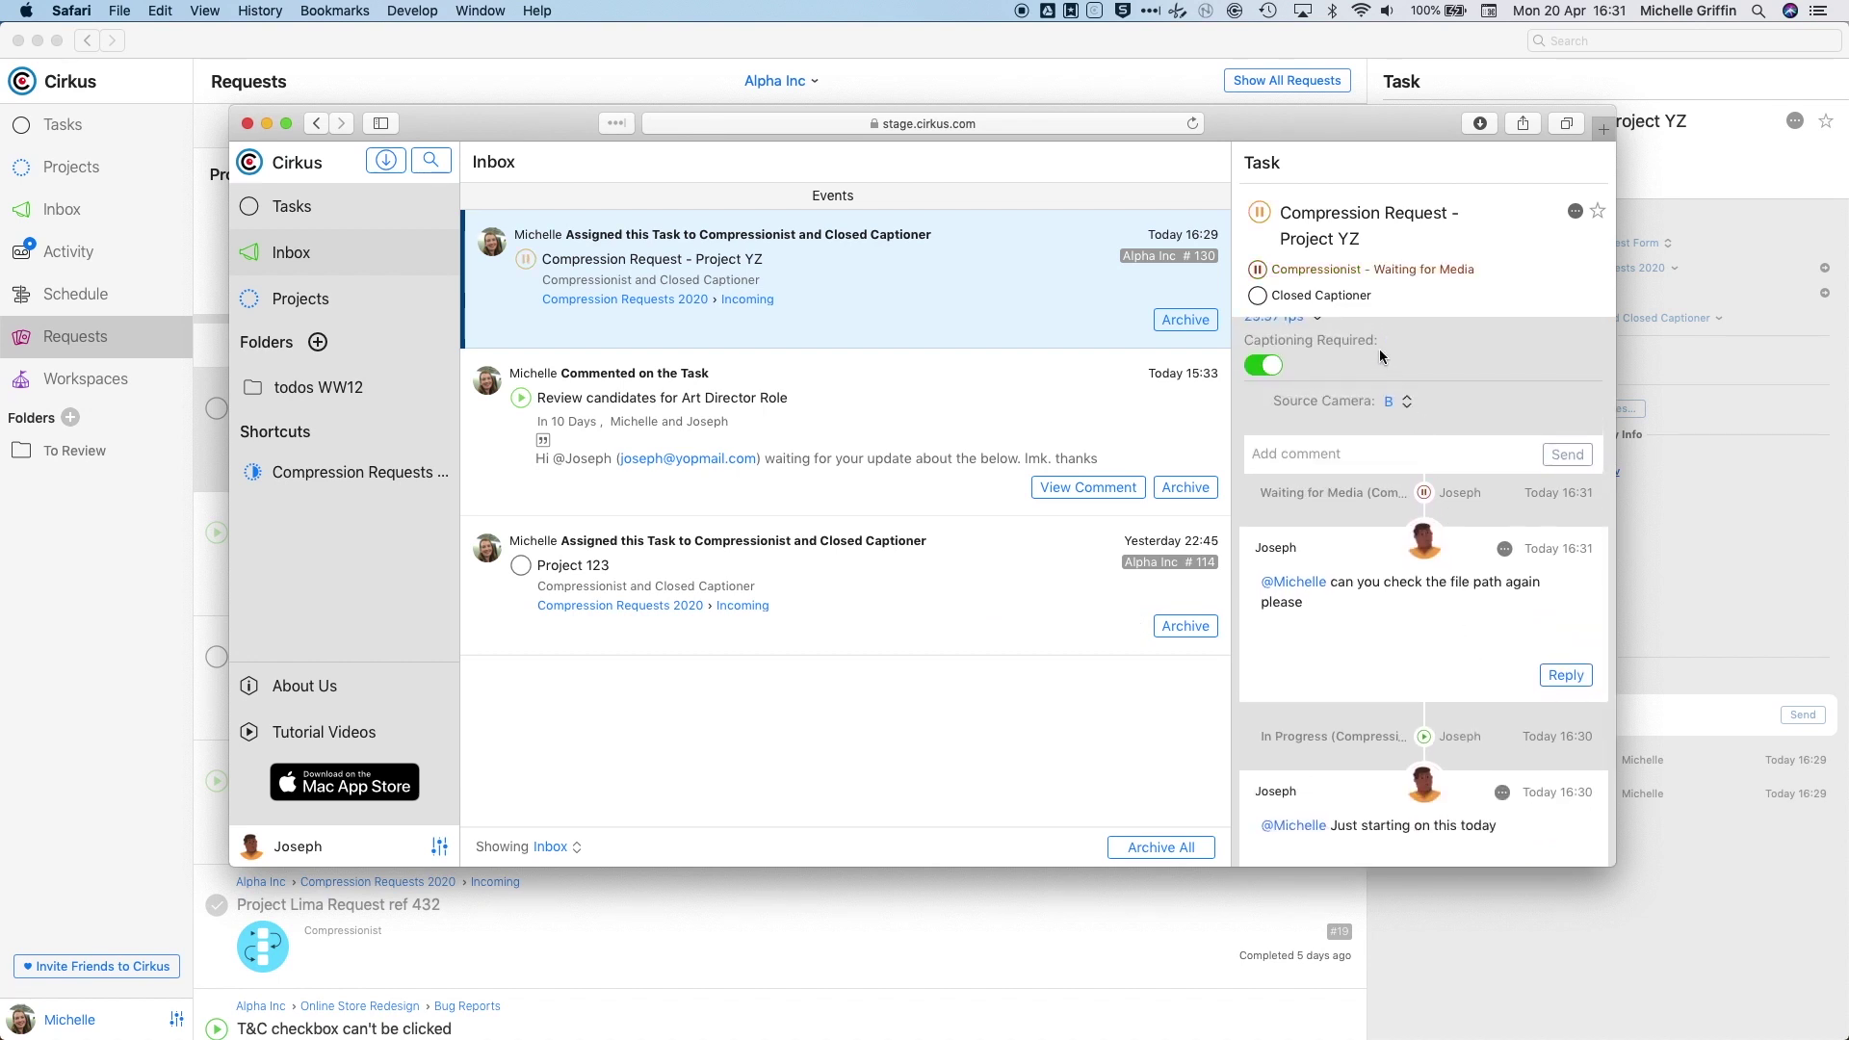
pyautogui.scroll(4, 1391, 384)
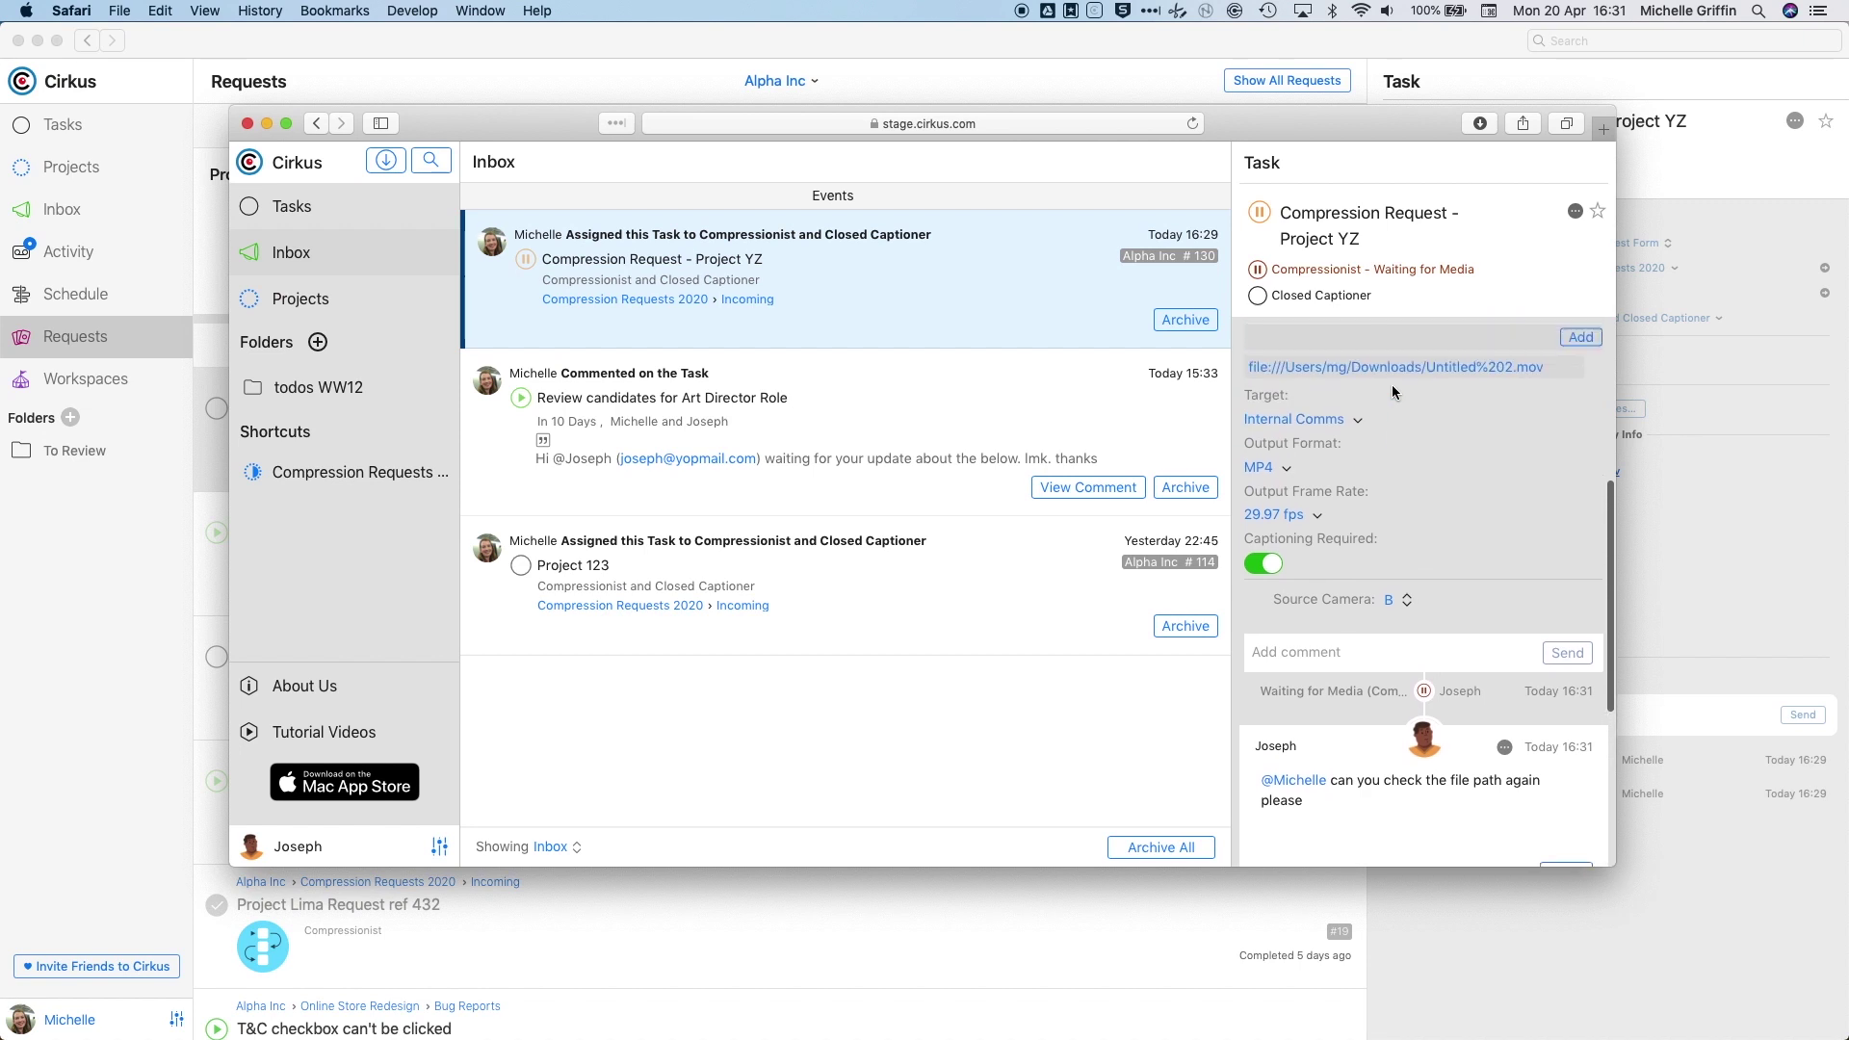
pyautogui.scroll(-3, 1396, 597)
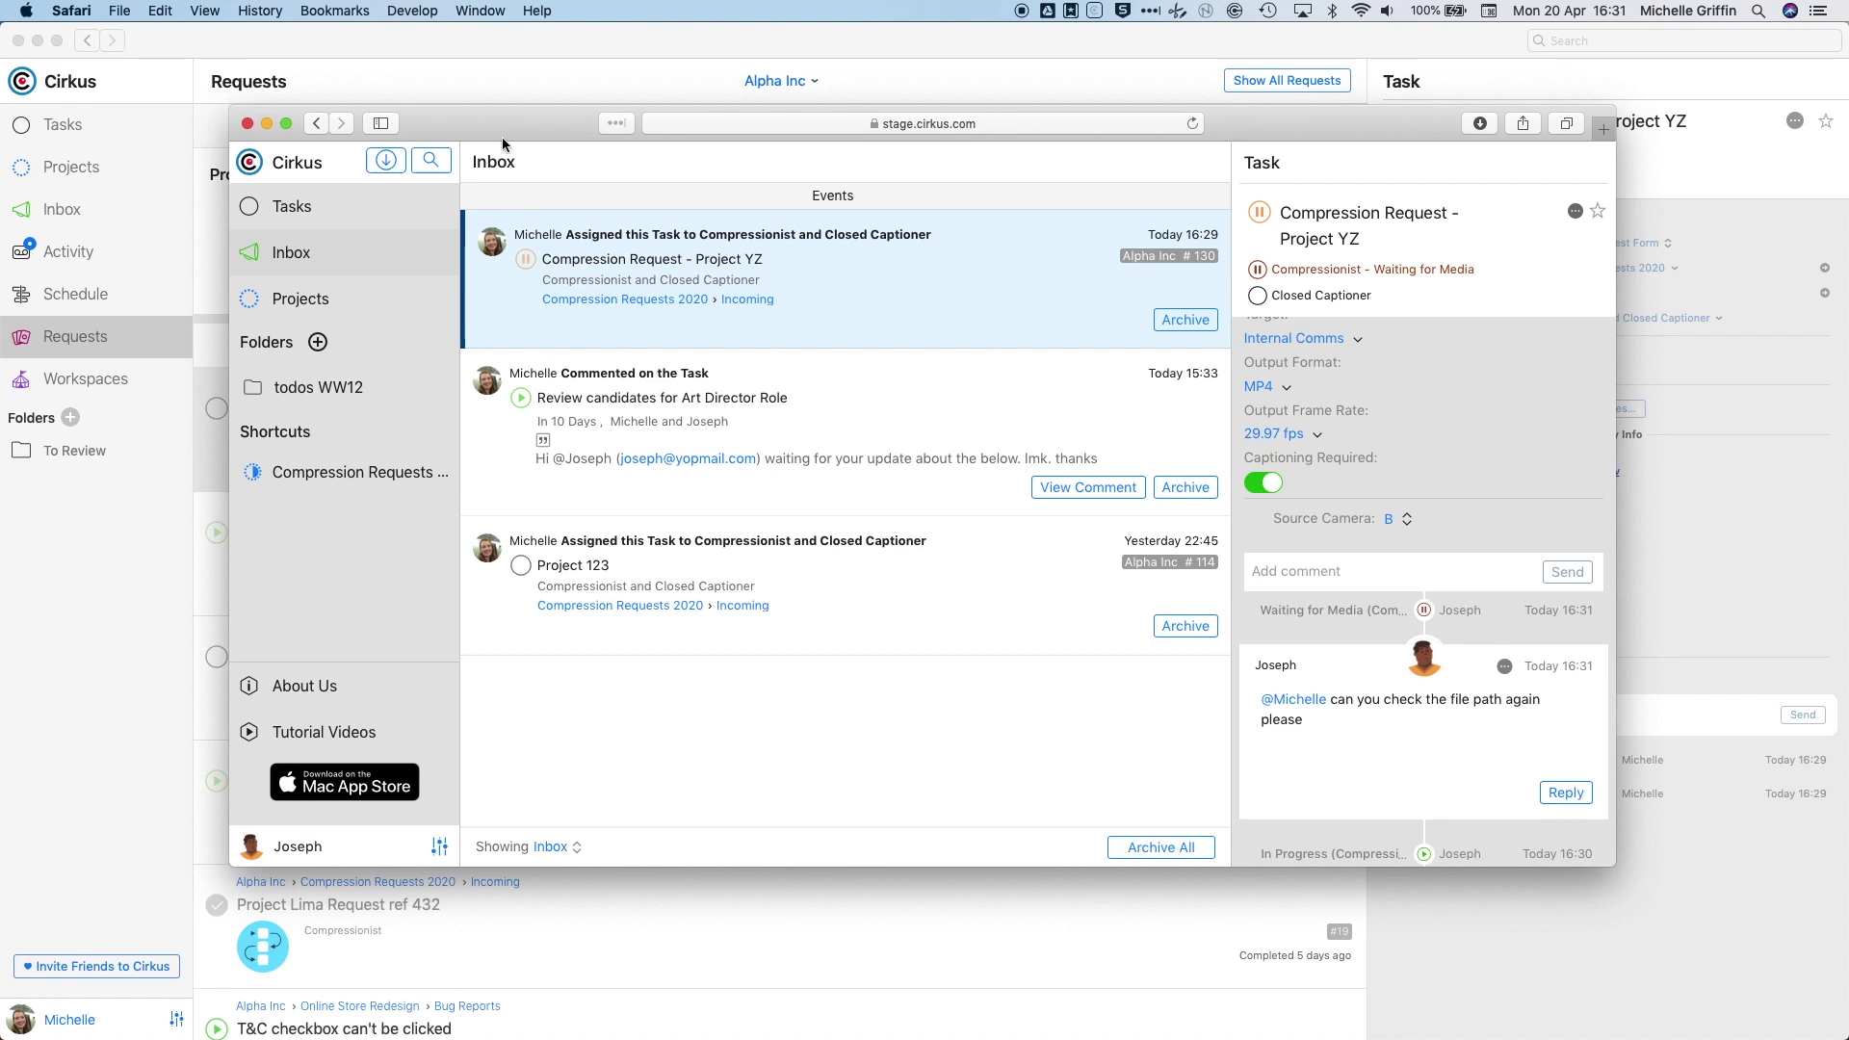
pyautogui.moveTo(507, 116); pyautogui.dragTo(449, 905)
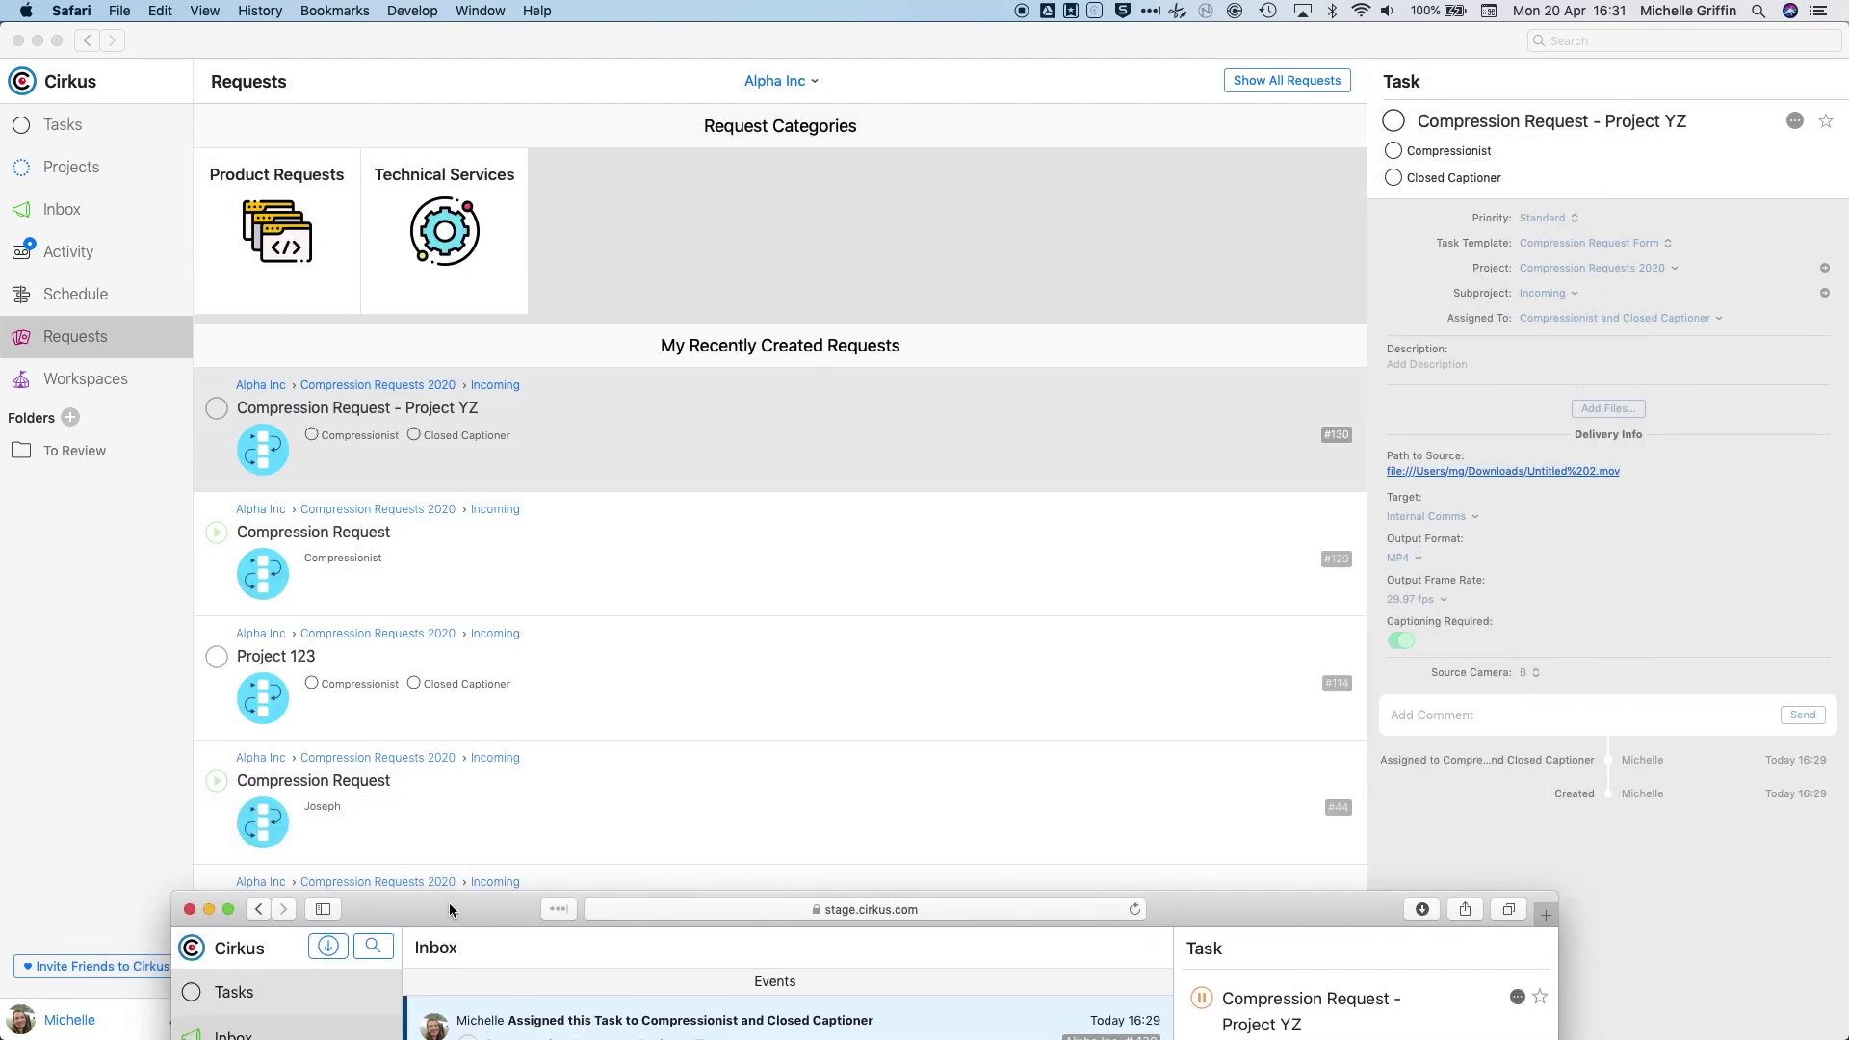
pyautogui.click(352, 40)
pyautogui.click(75, 211)
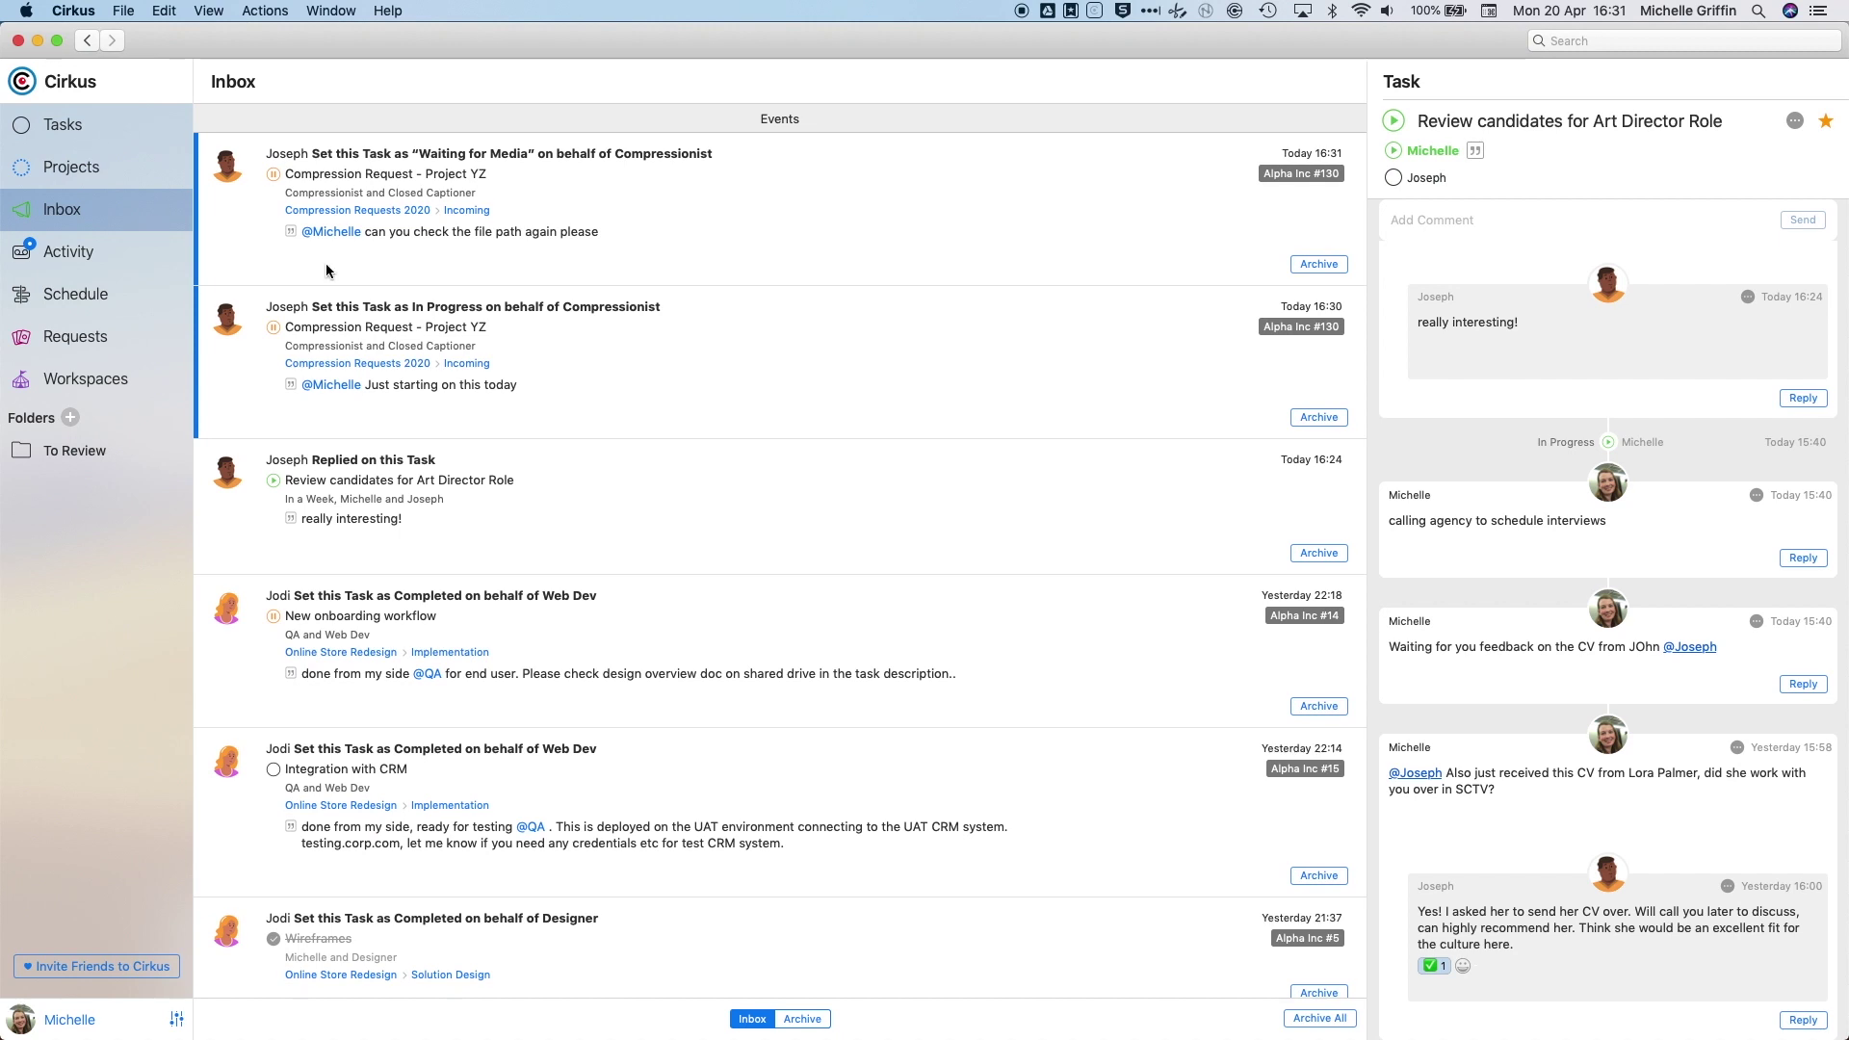
pyautogui.click(772, 223)
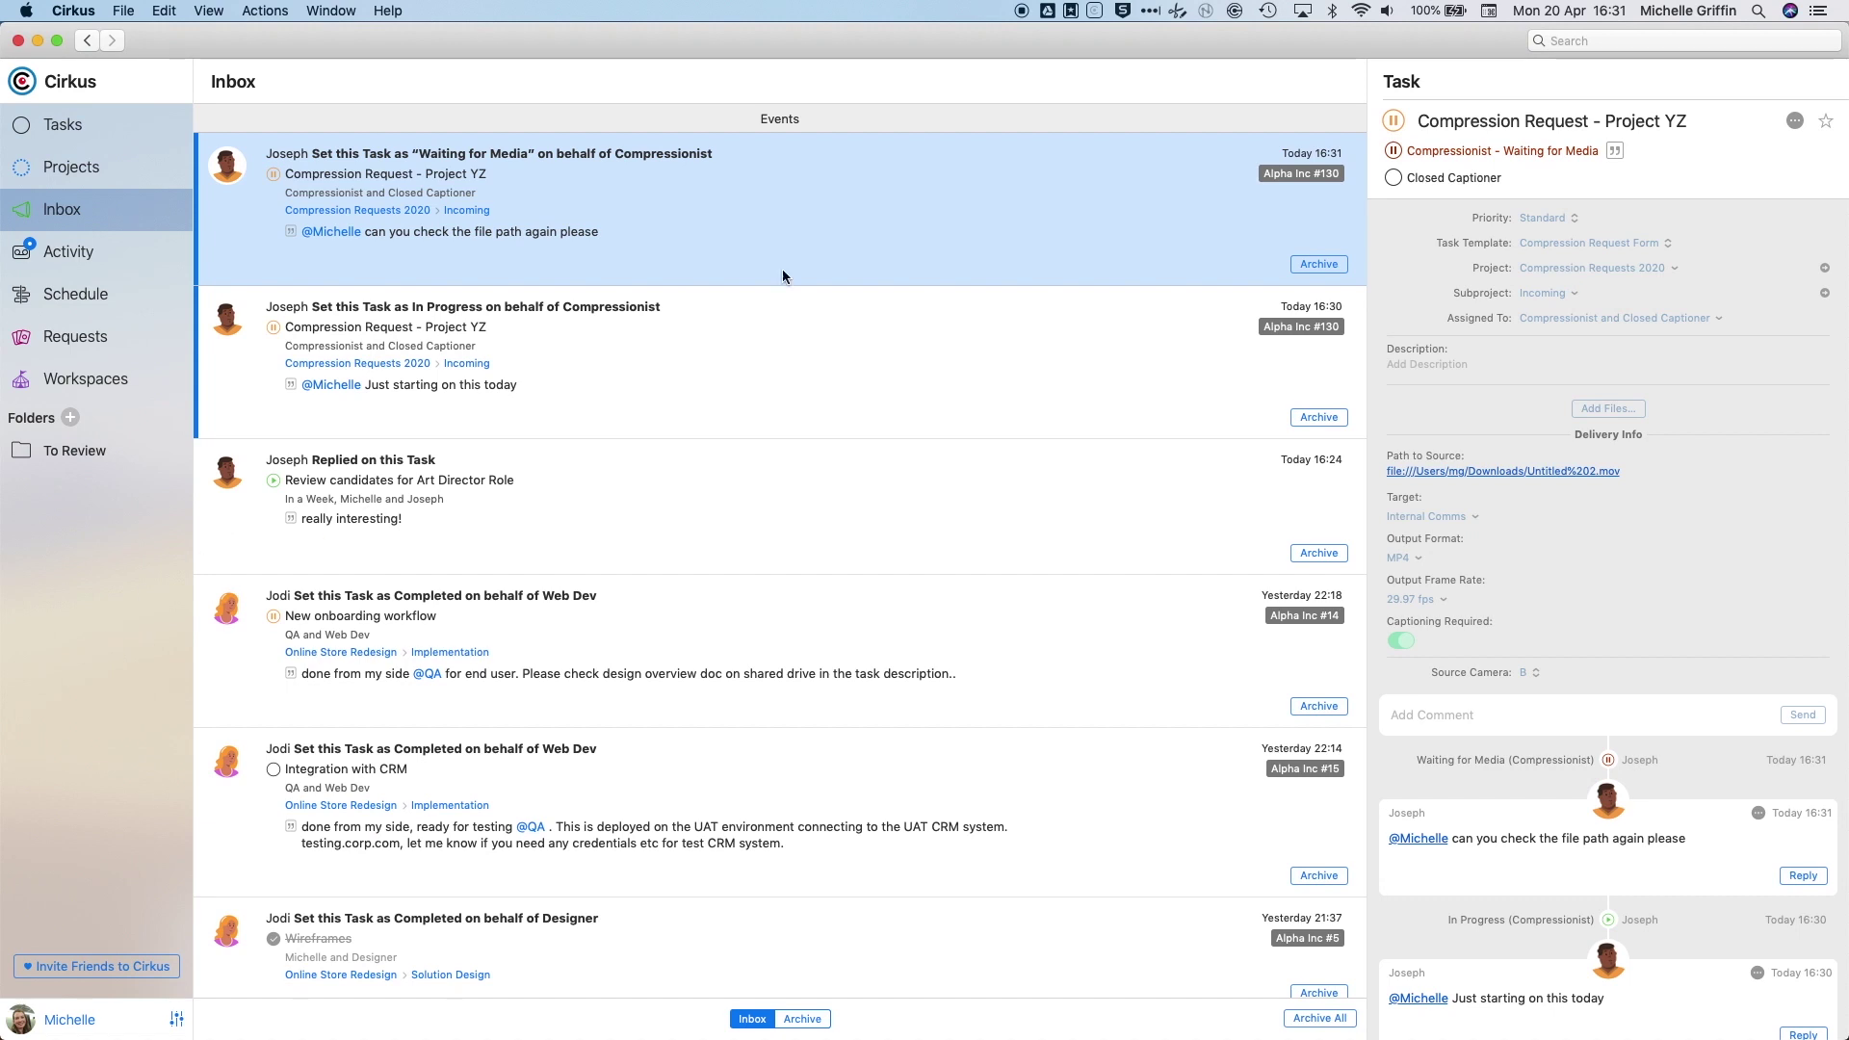
# - Reply to the assignee's file path comment on the compression request with "sorry, fixed it now, reuploaded"
pyautogui.scroll(-1, 1519, 681)
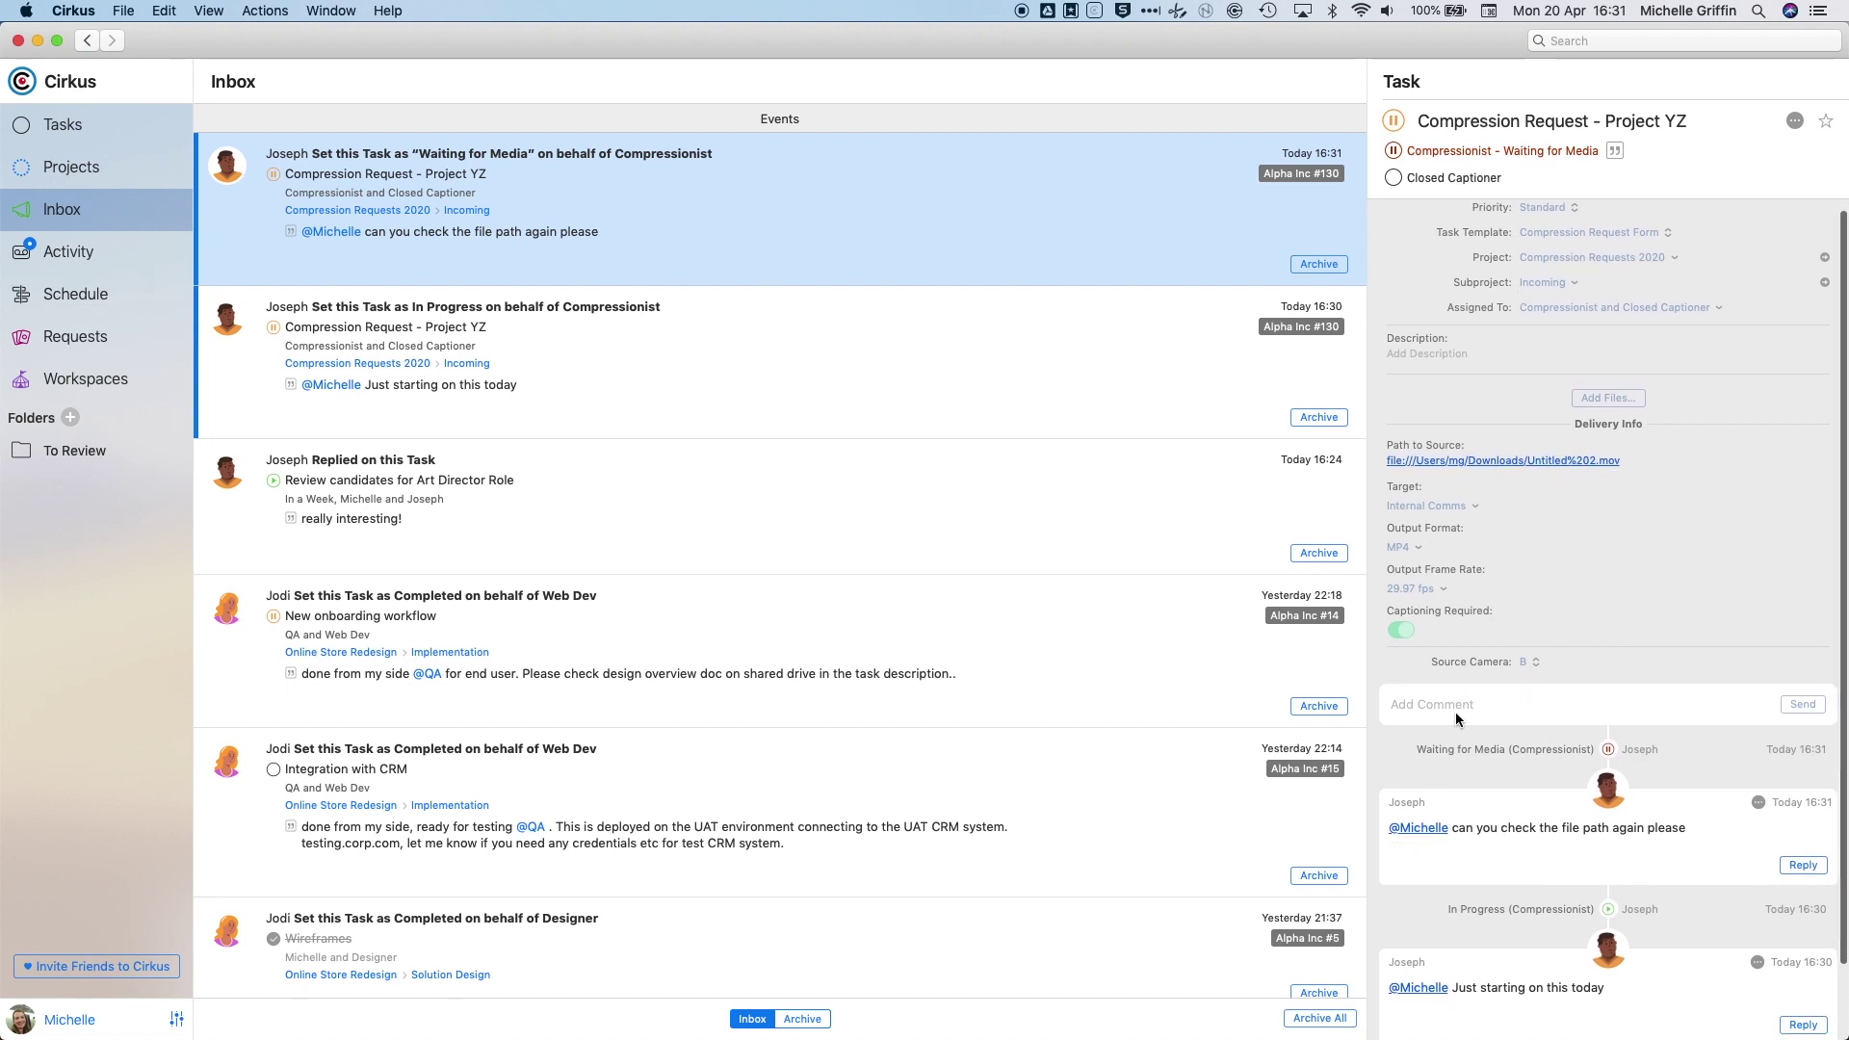
pyautogui.click(1808, 871)
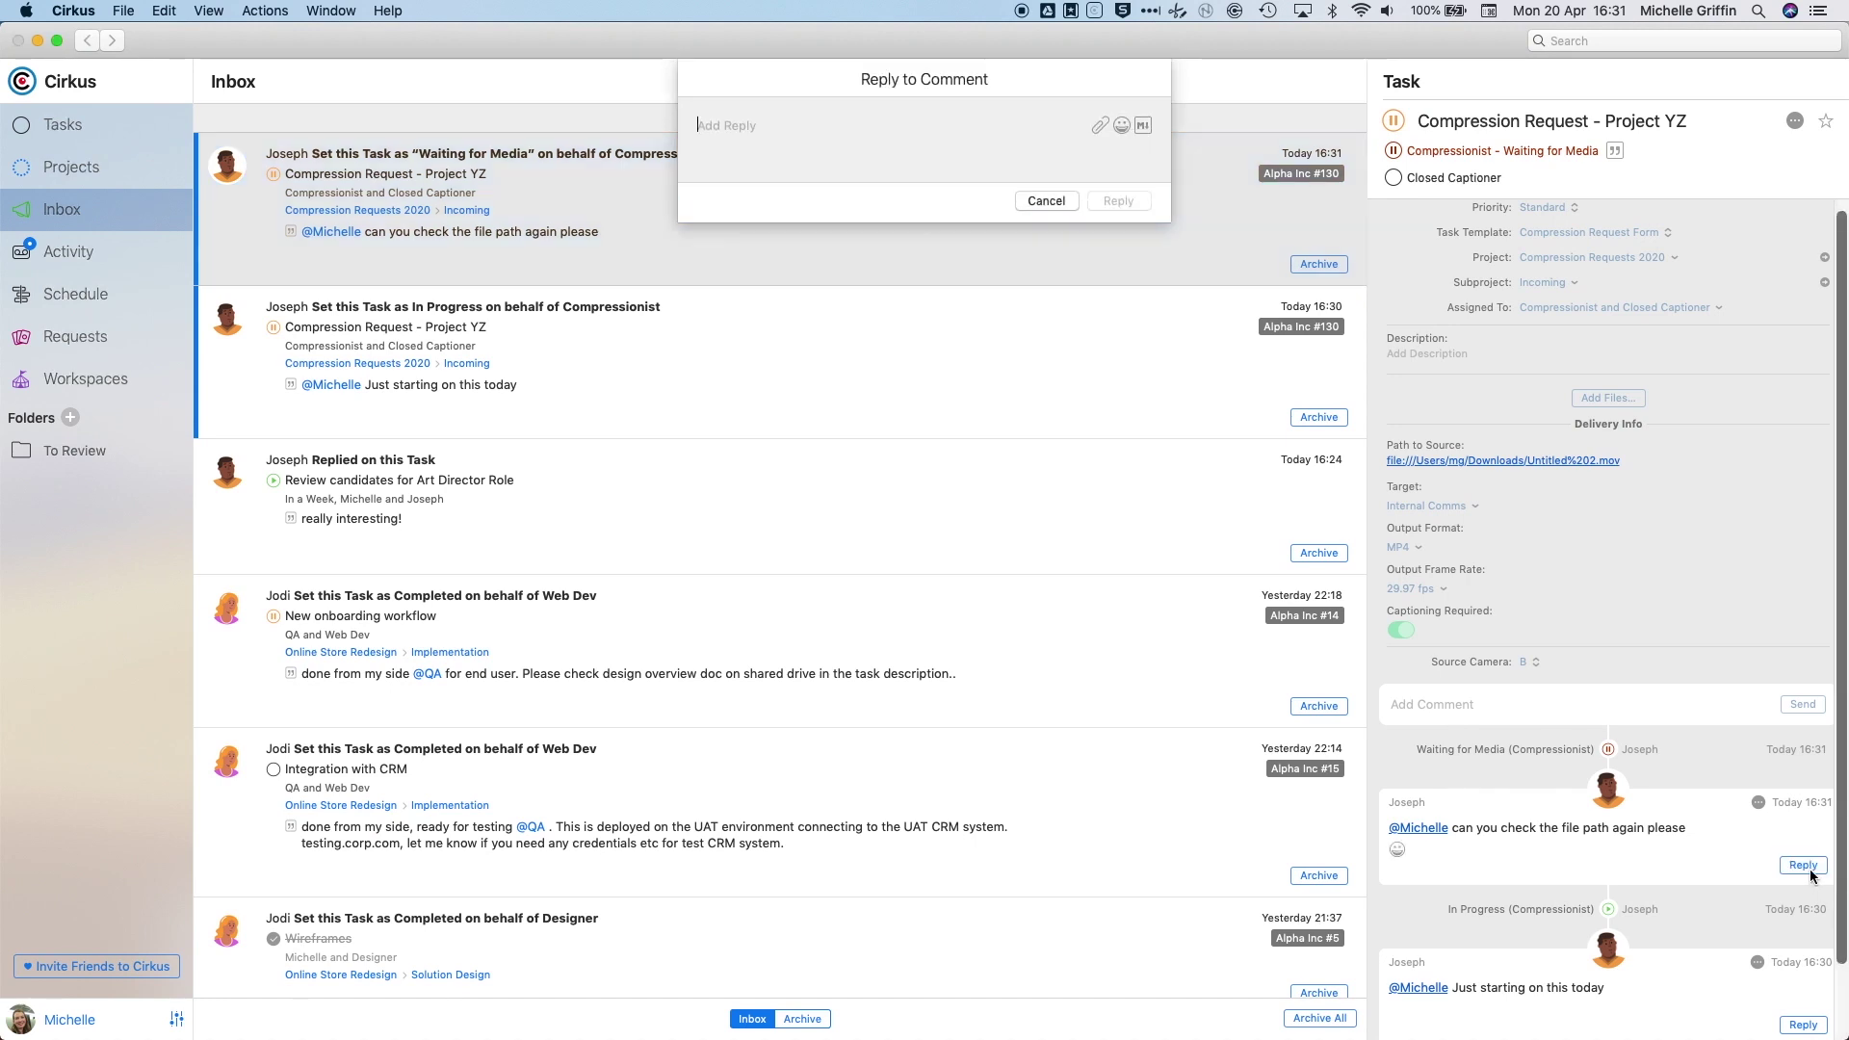
pyautogui.write('sorry, ')
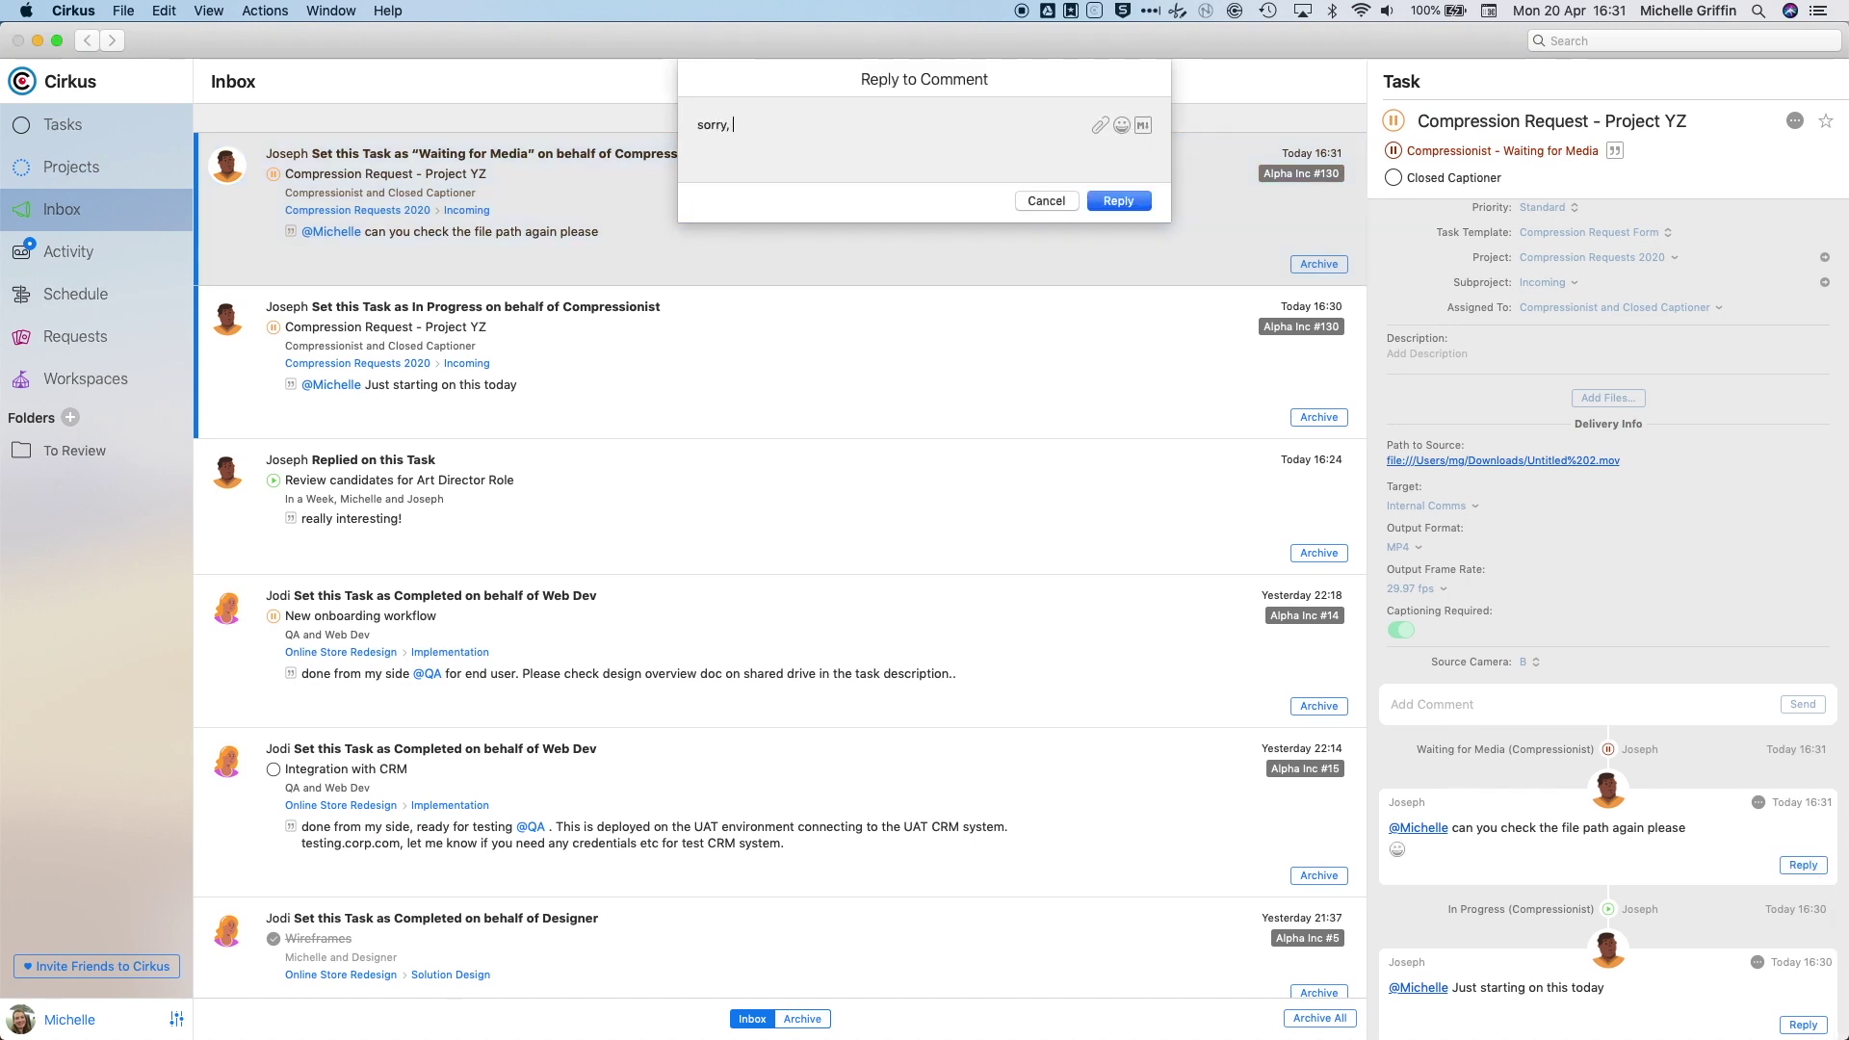
pyautogui.write('fixed it now, reuploaded')
pyautogui.click(1118, 200)
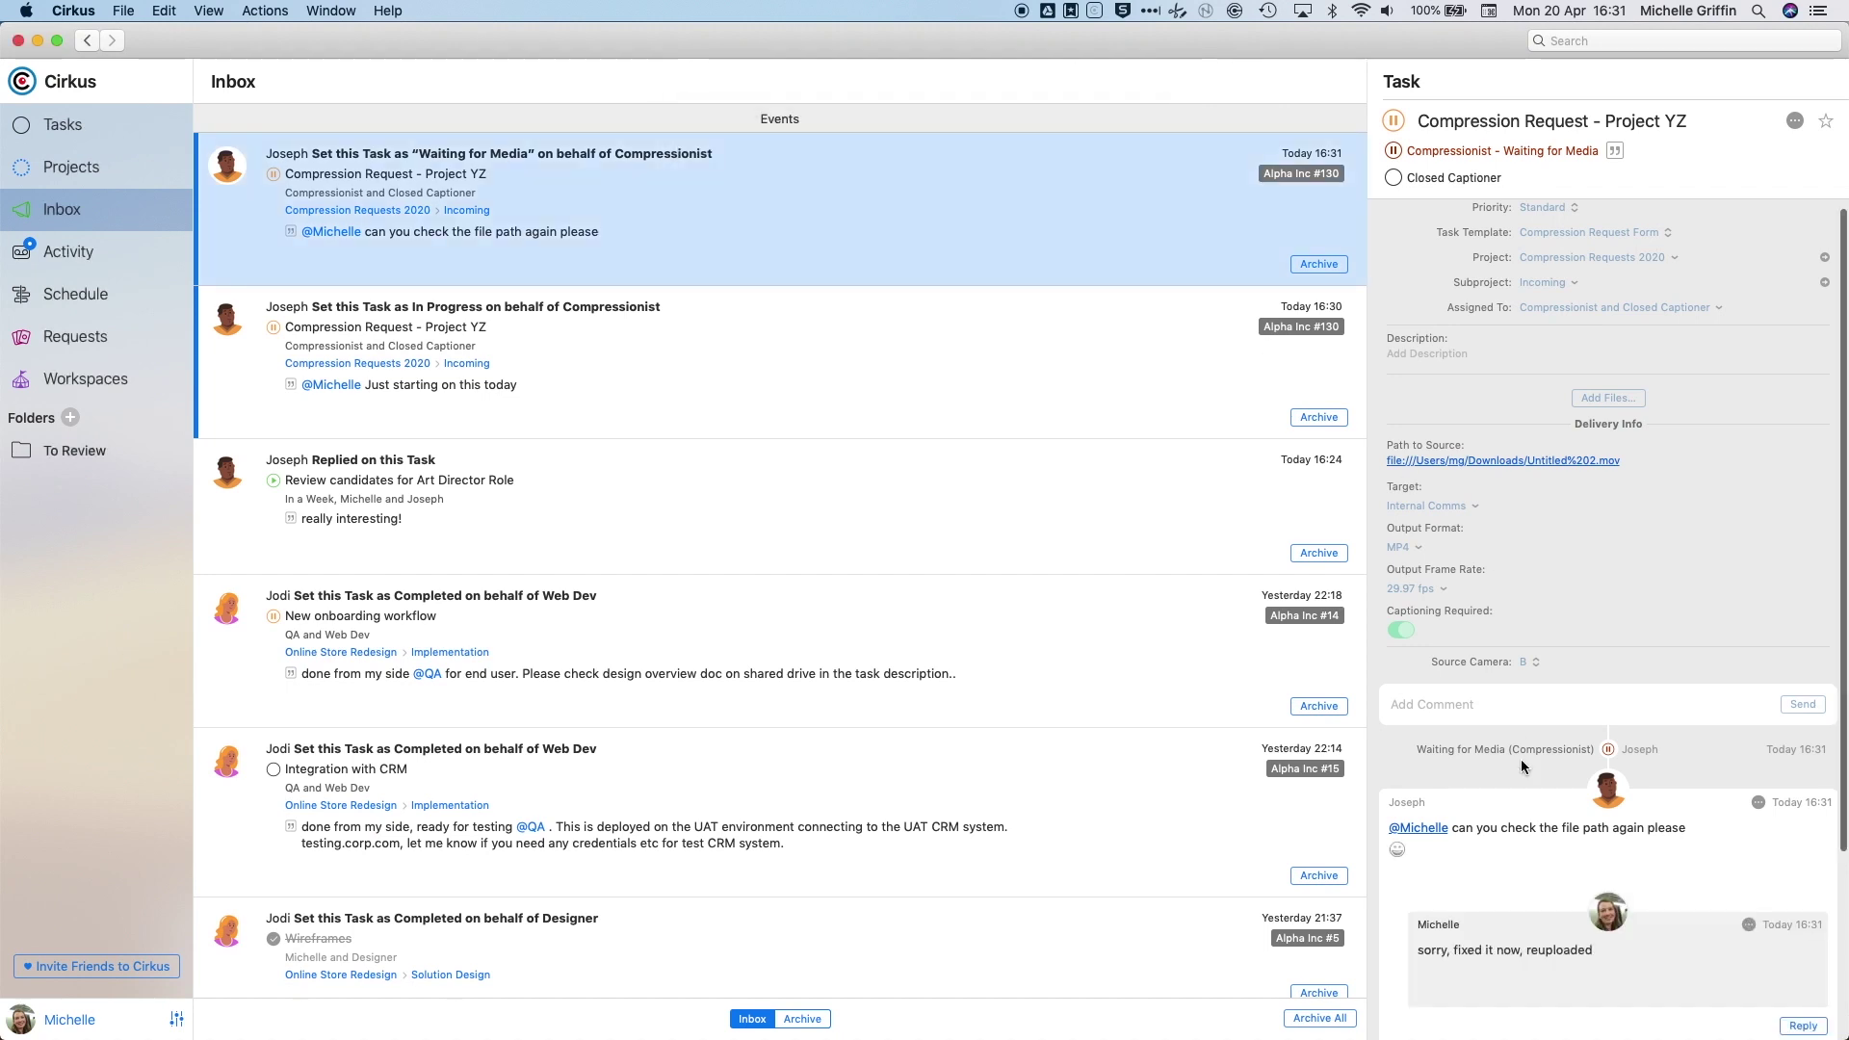
pyautogui.scroll(-1, 1521, 758)
pyautogui.scroll(-2, 1544, 724)
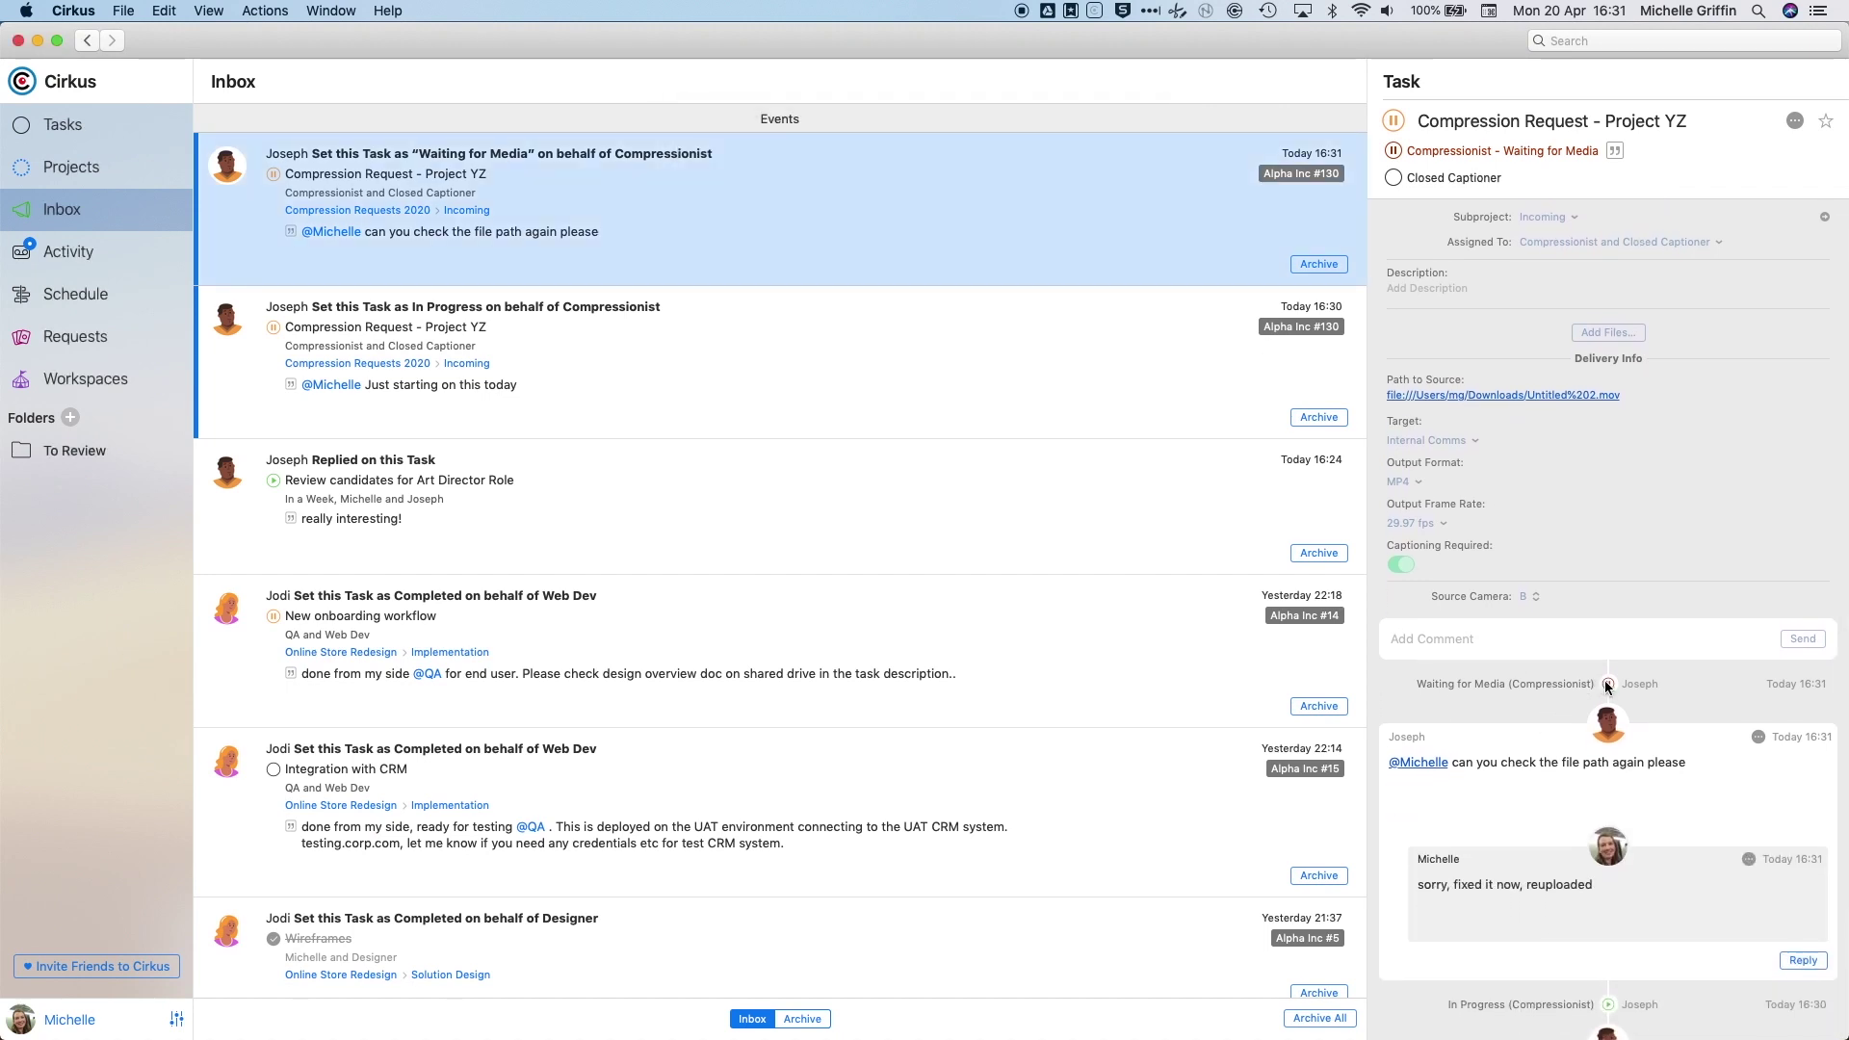
# - View the Requests page, then open the Alpha Inc workspace and examine its general settings and storage
pyautogui.click(62, 339)
pyautogui.moveTo(445, 236)
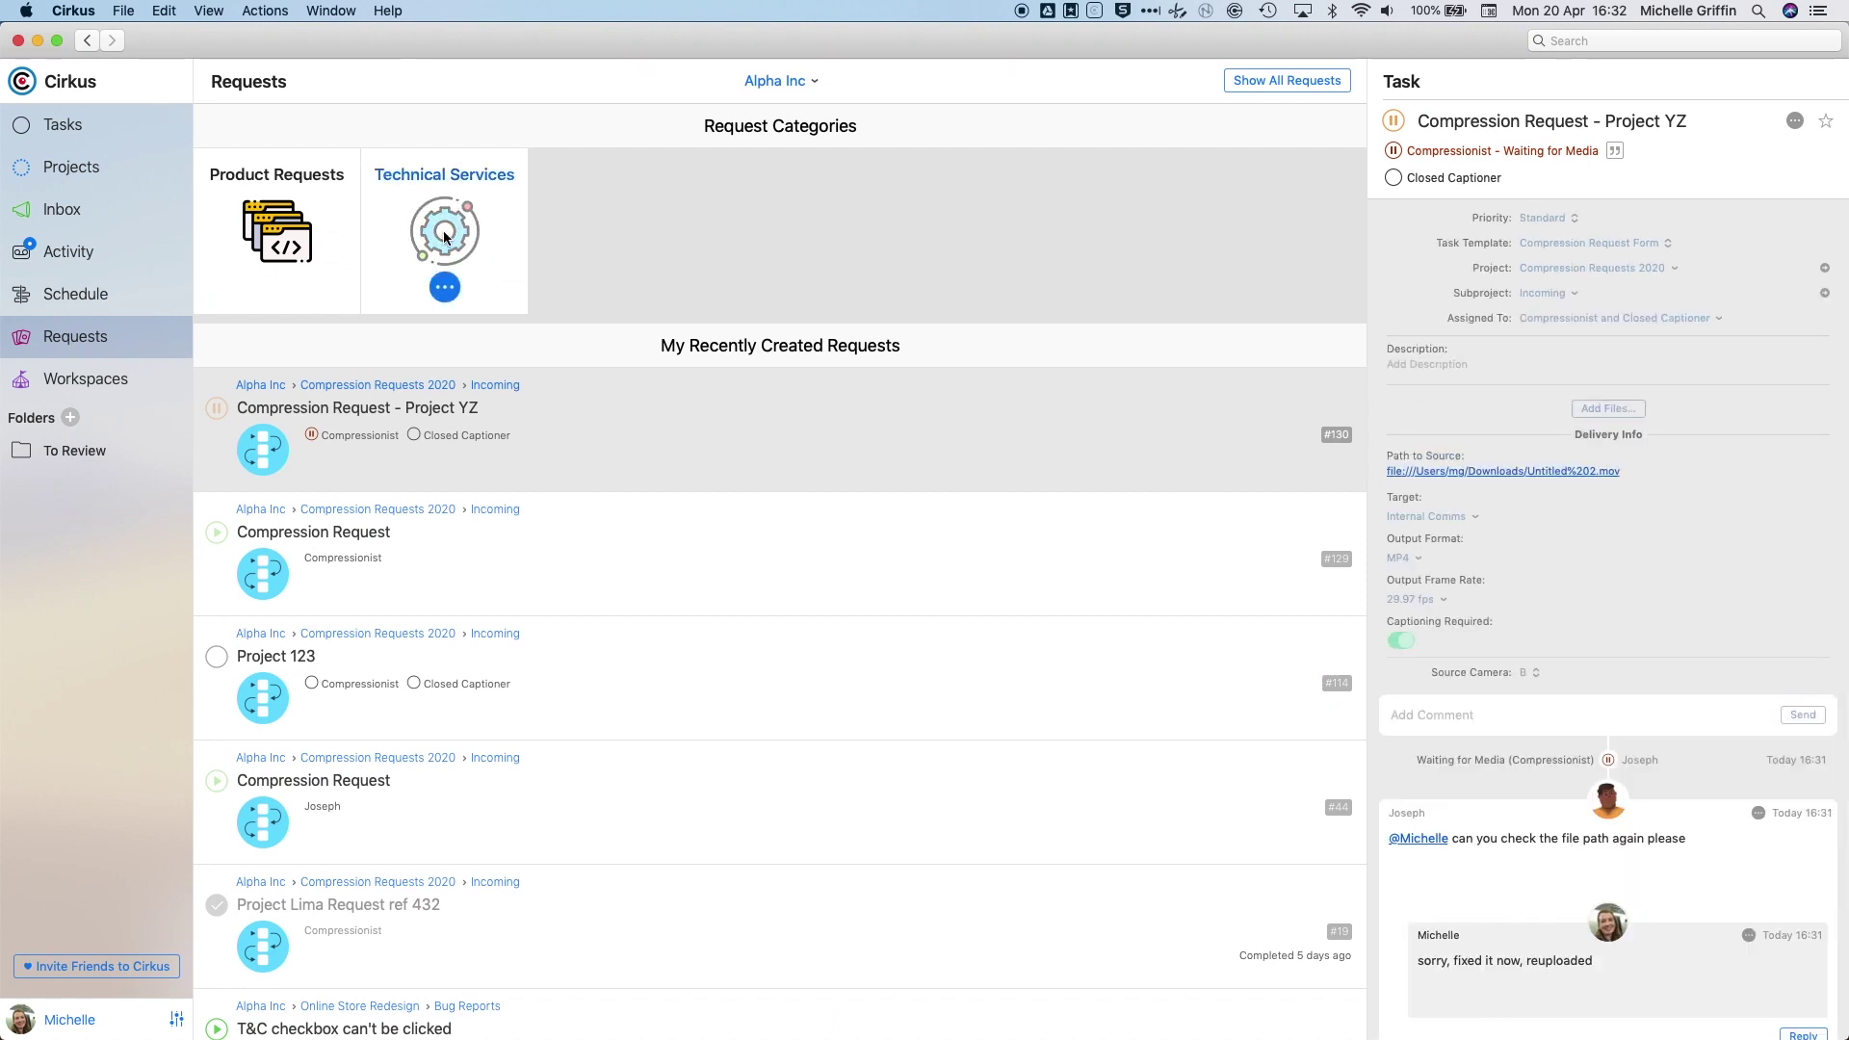
pyautogui.click(121, 381)
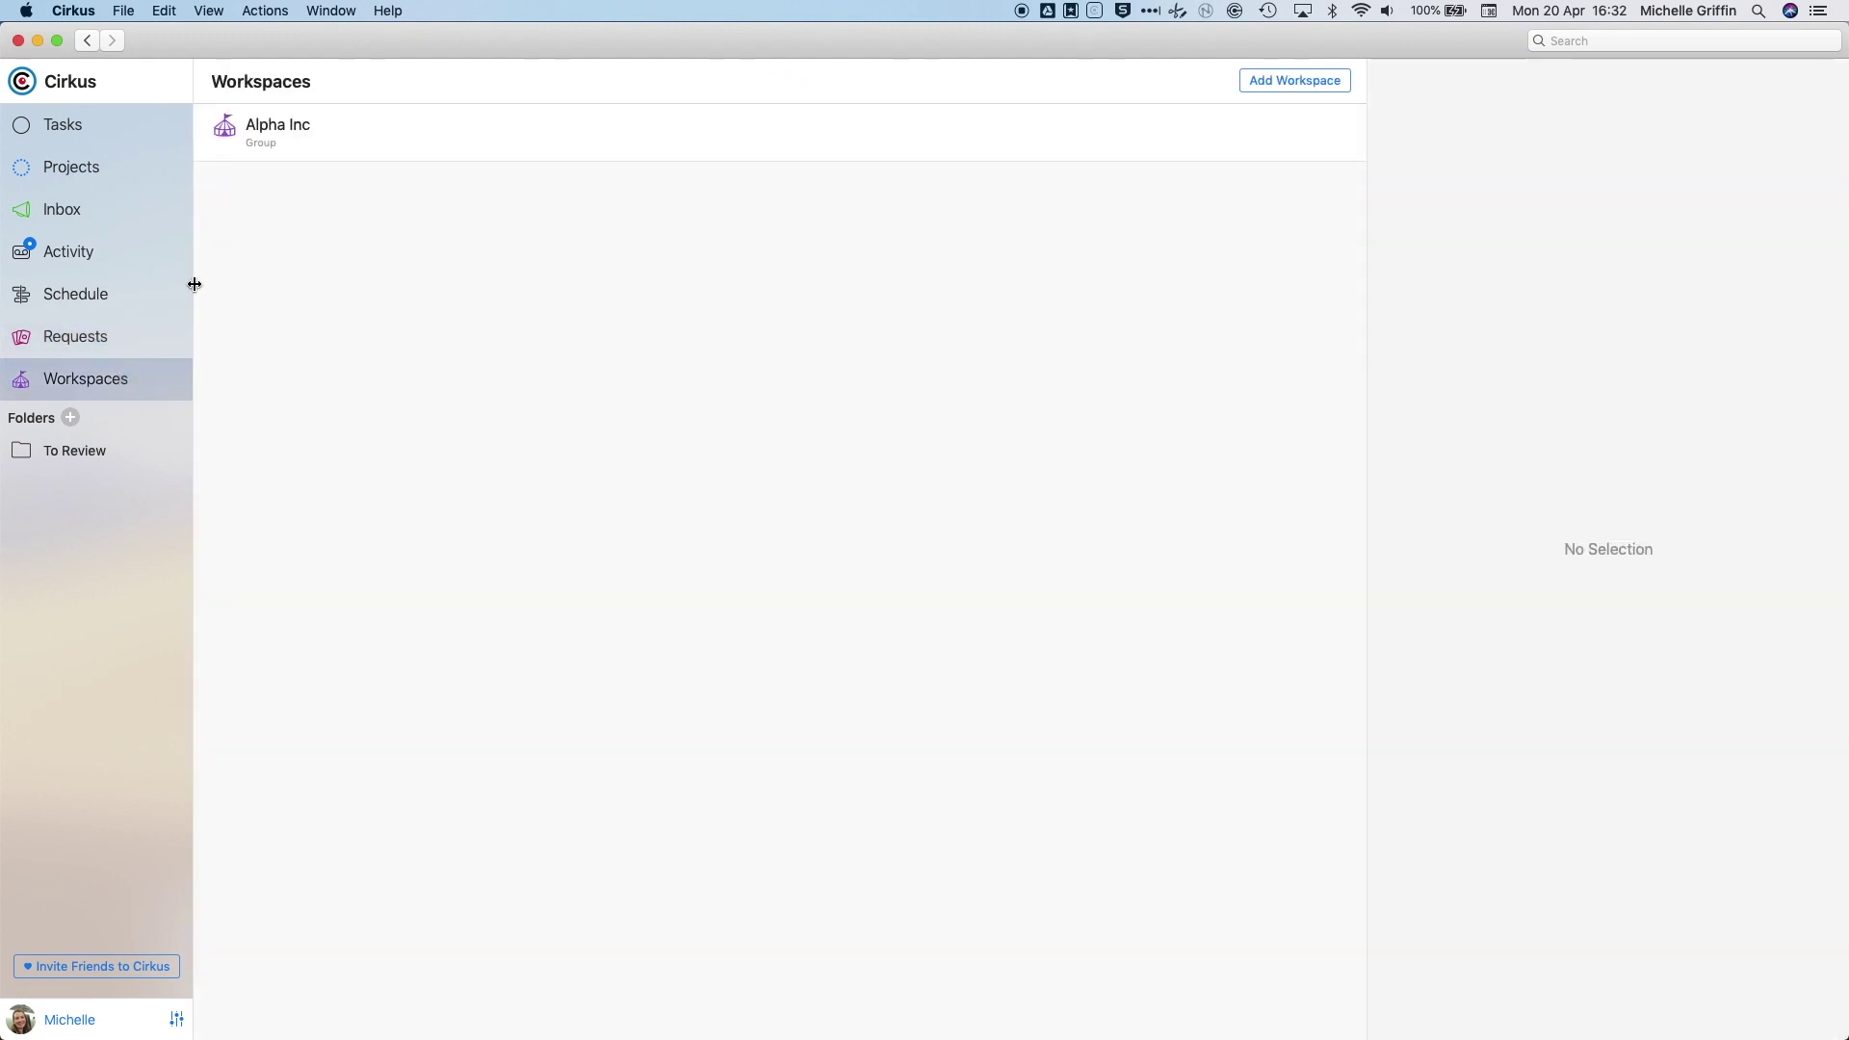
pyautogui.click(264, 134)
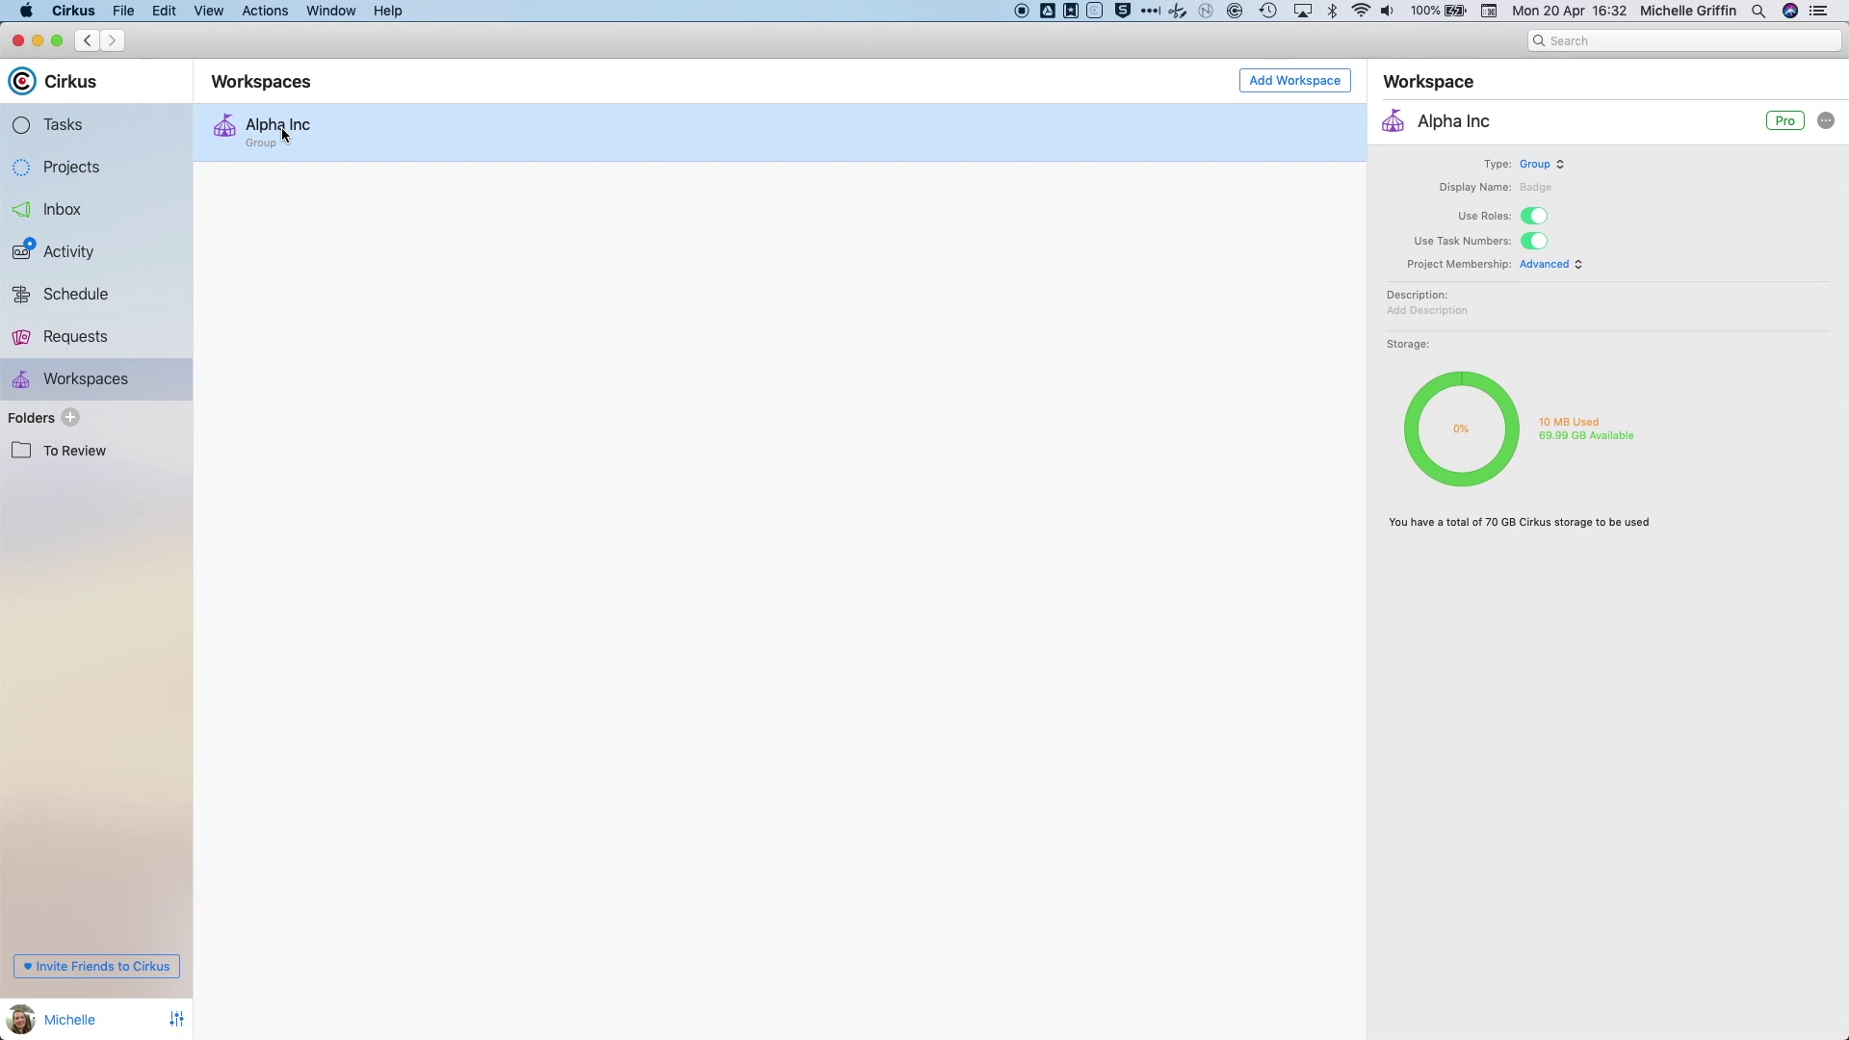
pyautogui.doubleClick(281, 132)
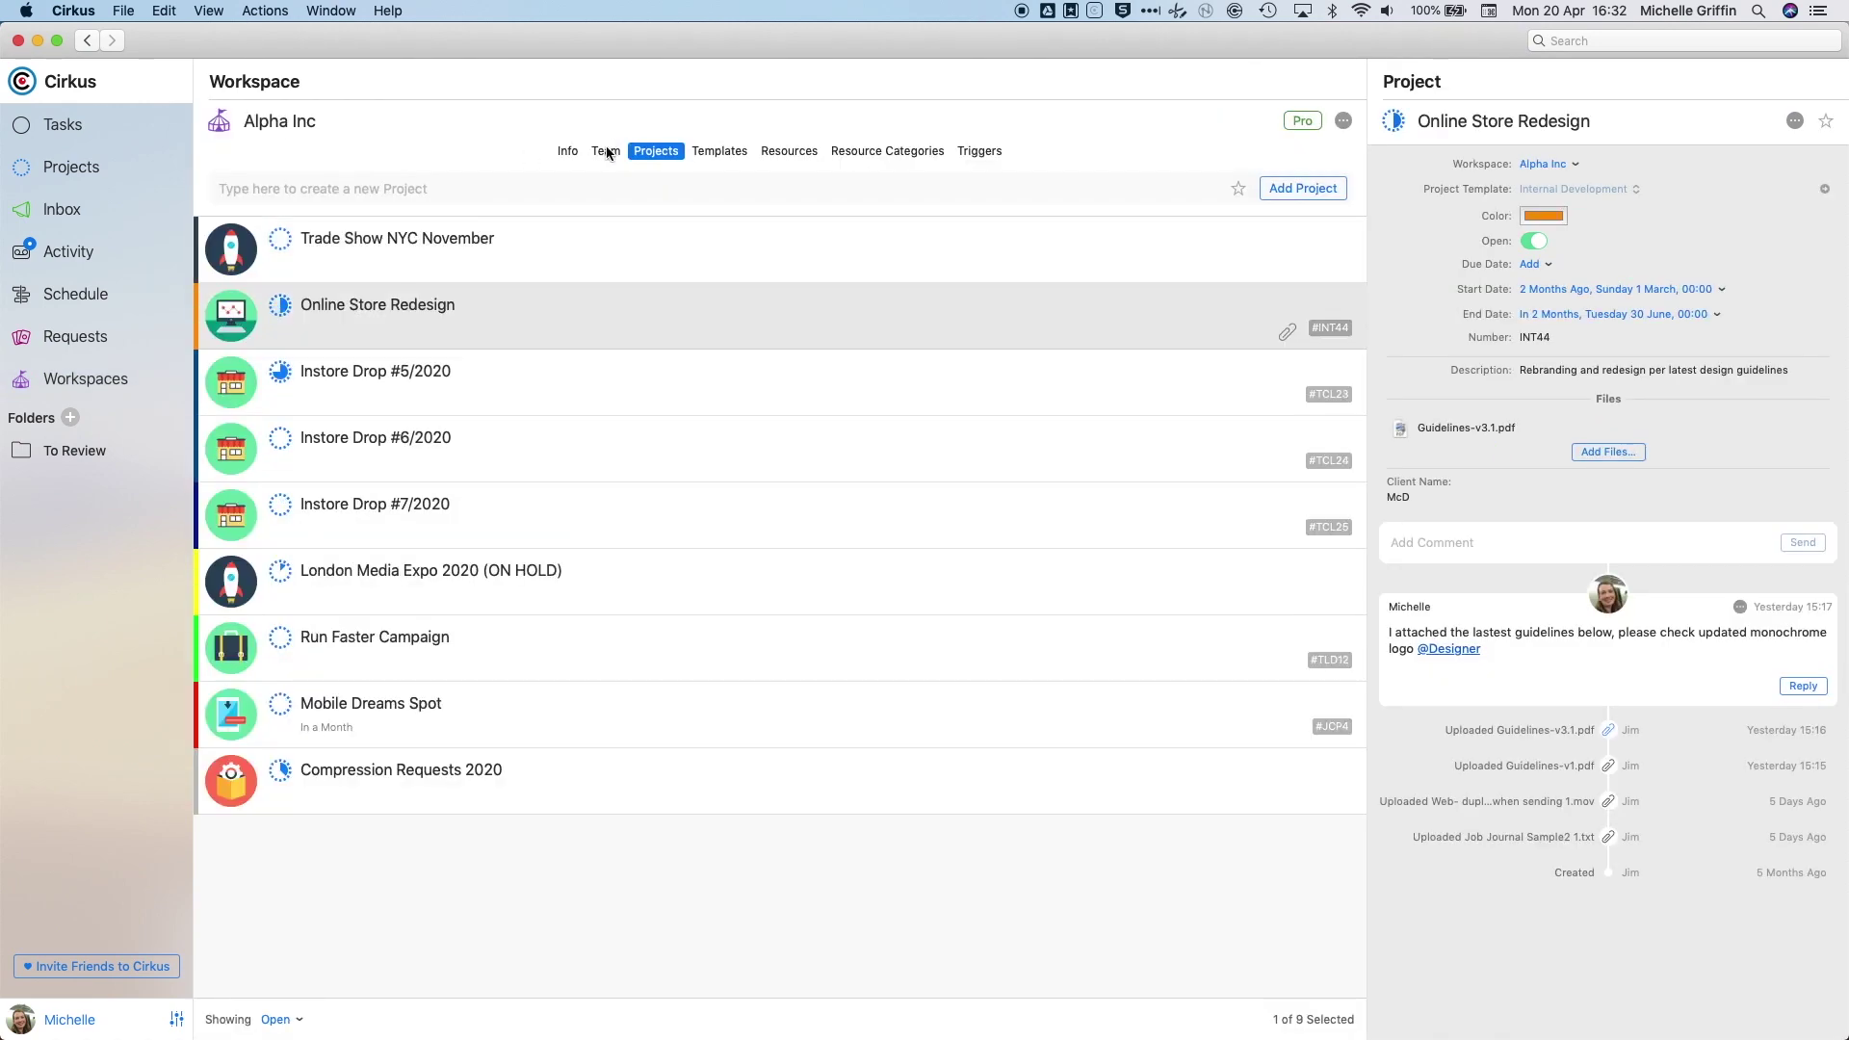
pyautogui.click(570, 151)
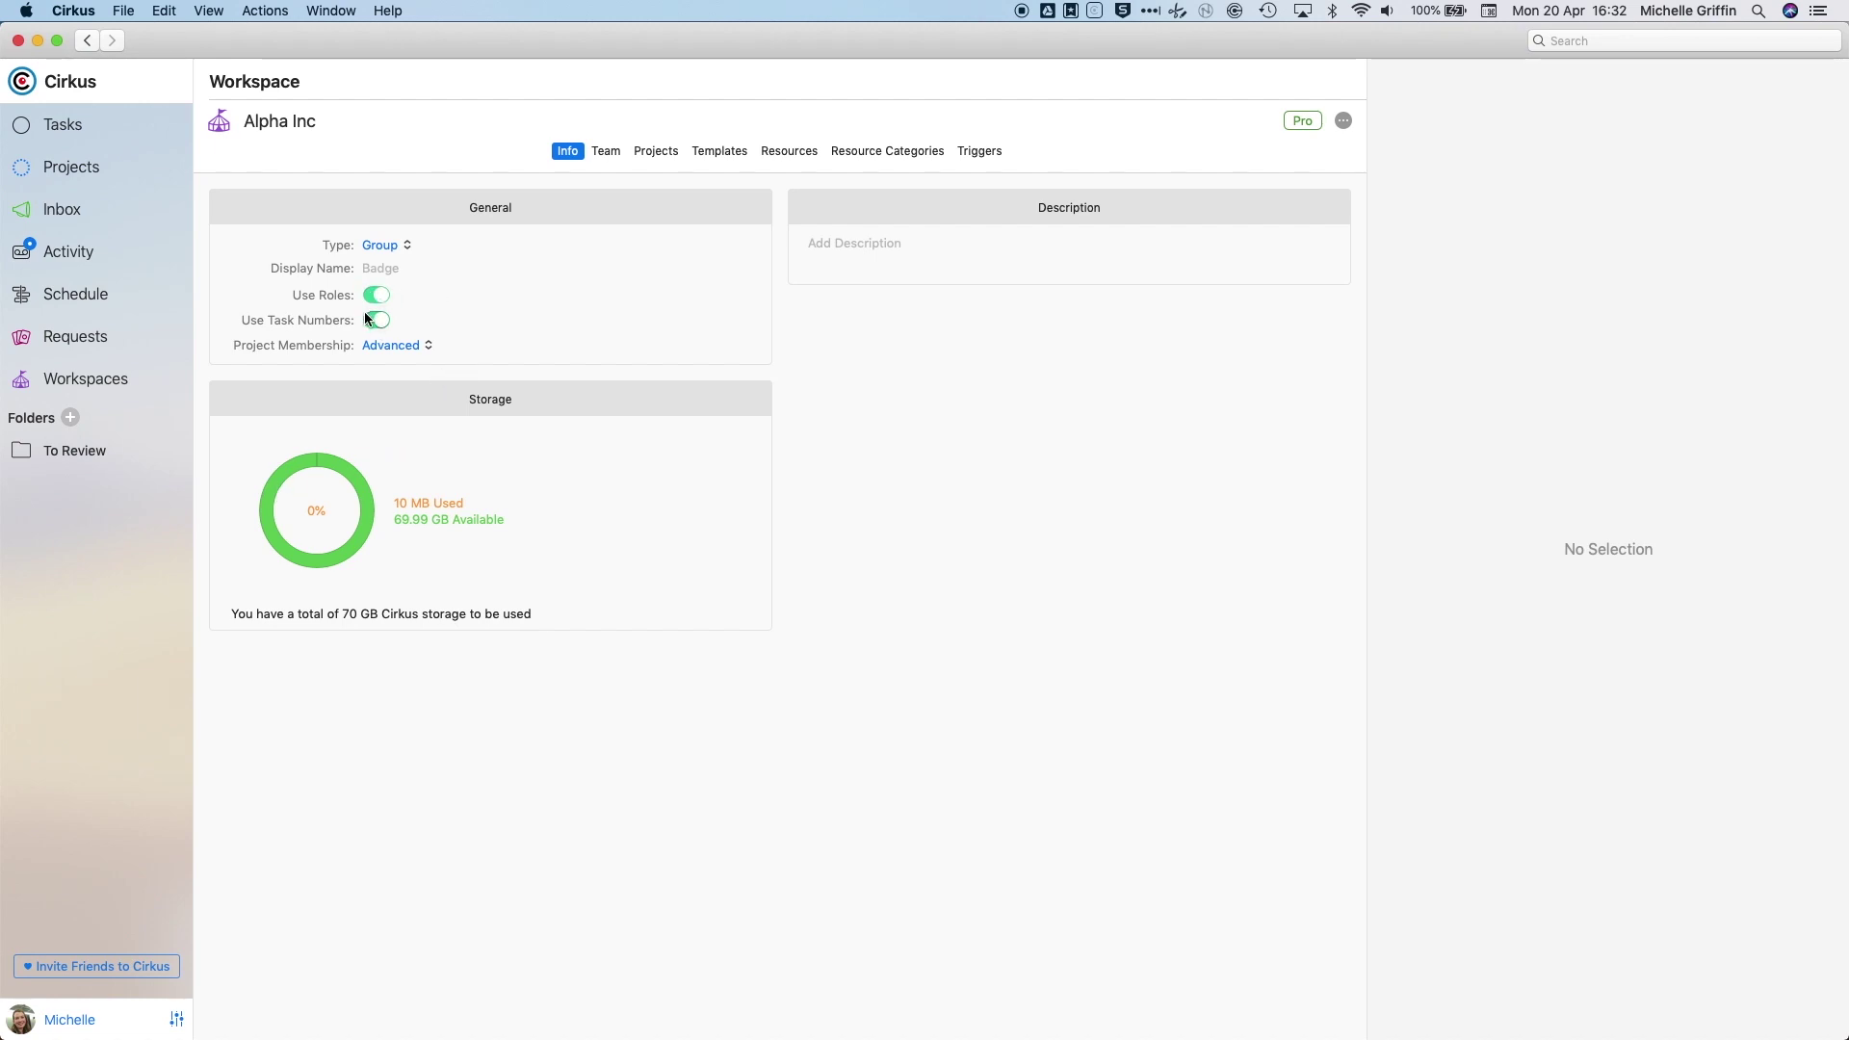
pyautogui.moveTo(418, 347)
# - Look through the Alpha Inc team's members and roles, and create a new group named "webandqa"
pyautogui.click(605, 151)
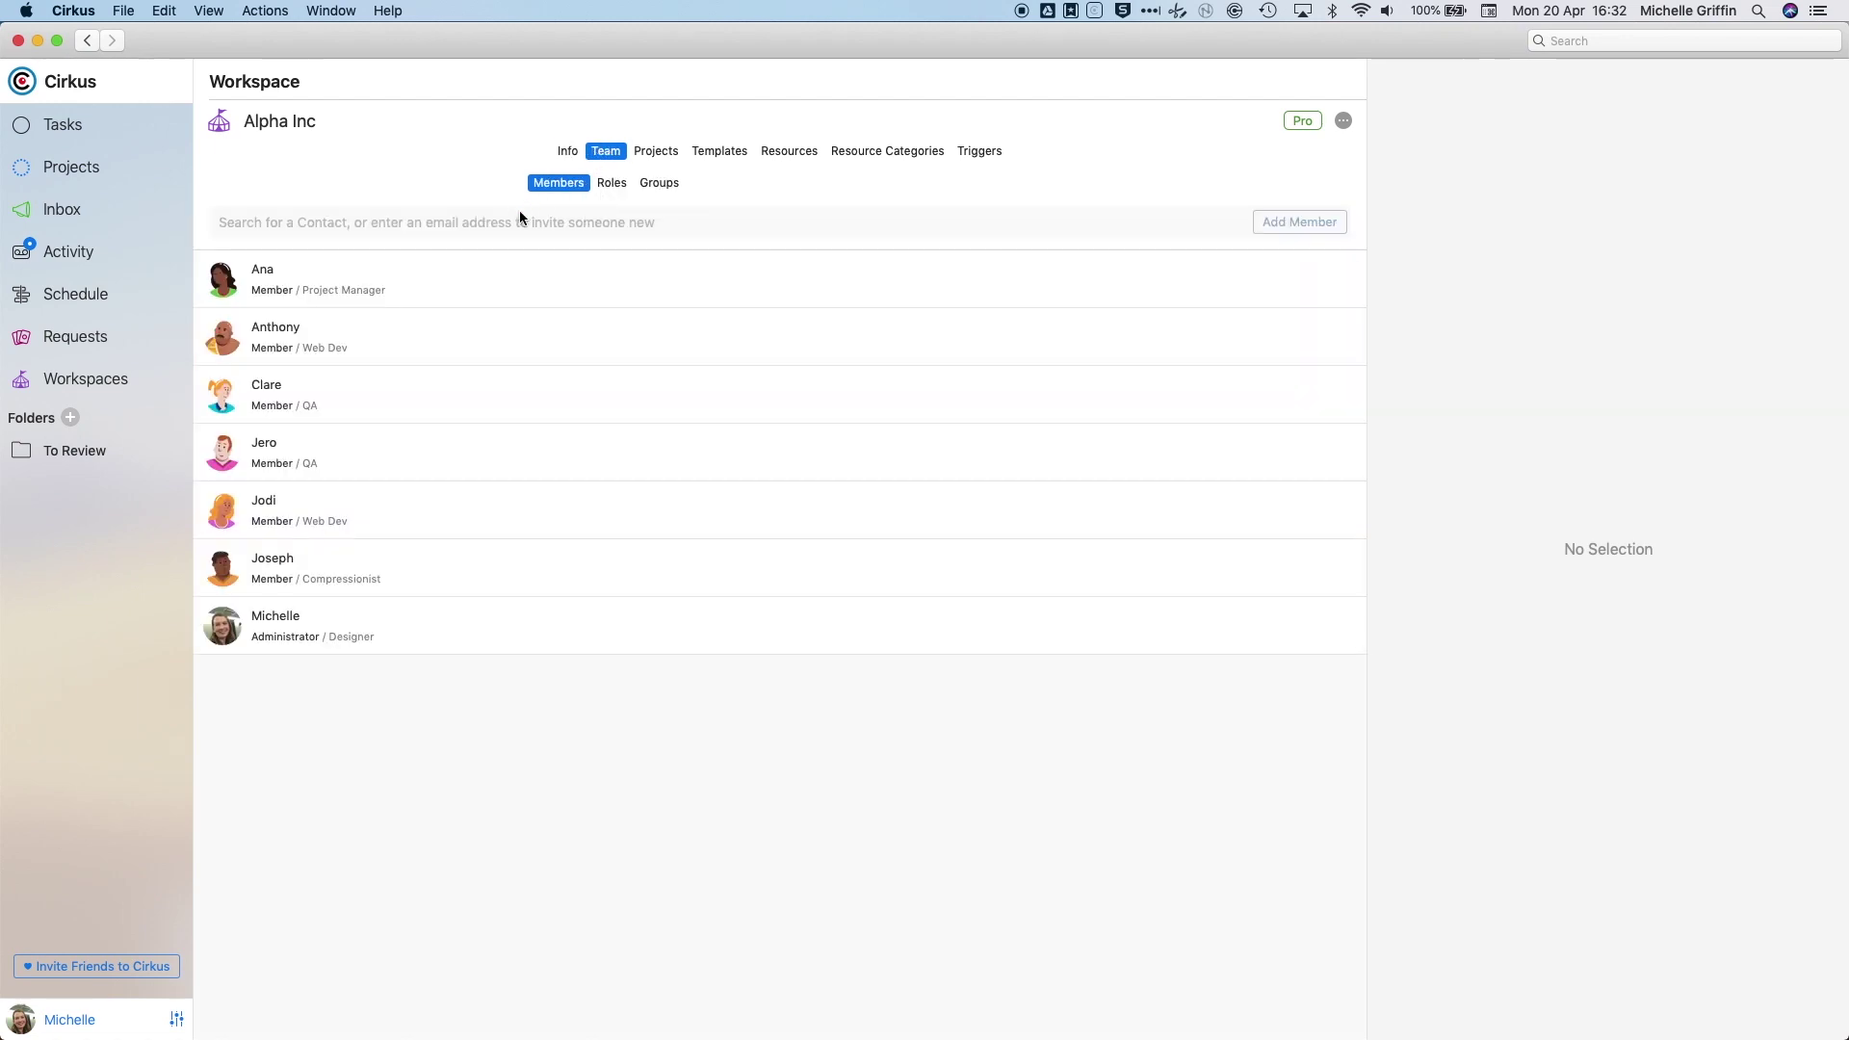
pyautogui.click(611, 184)
pyautogui.click(656, 183)
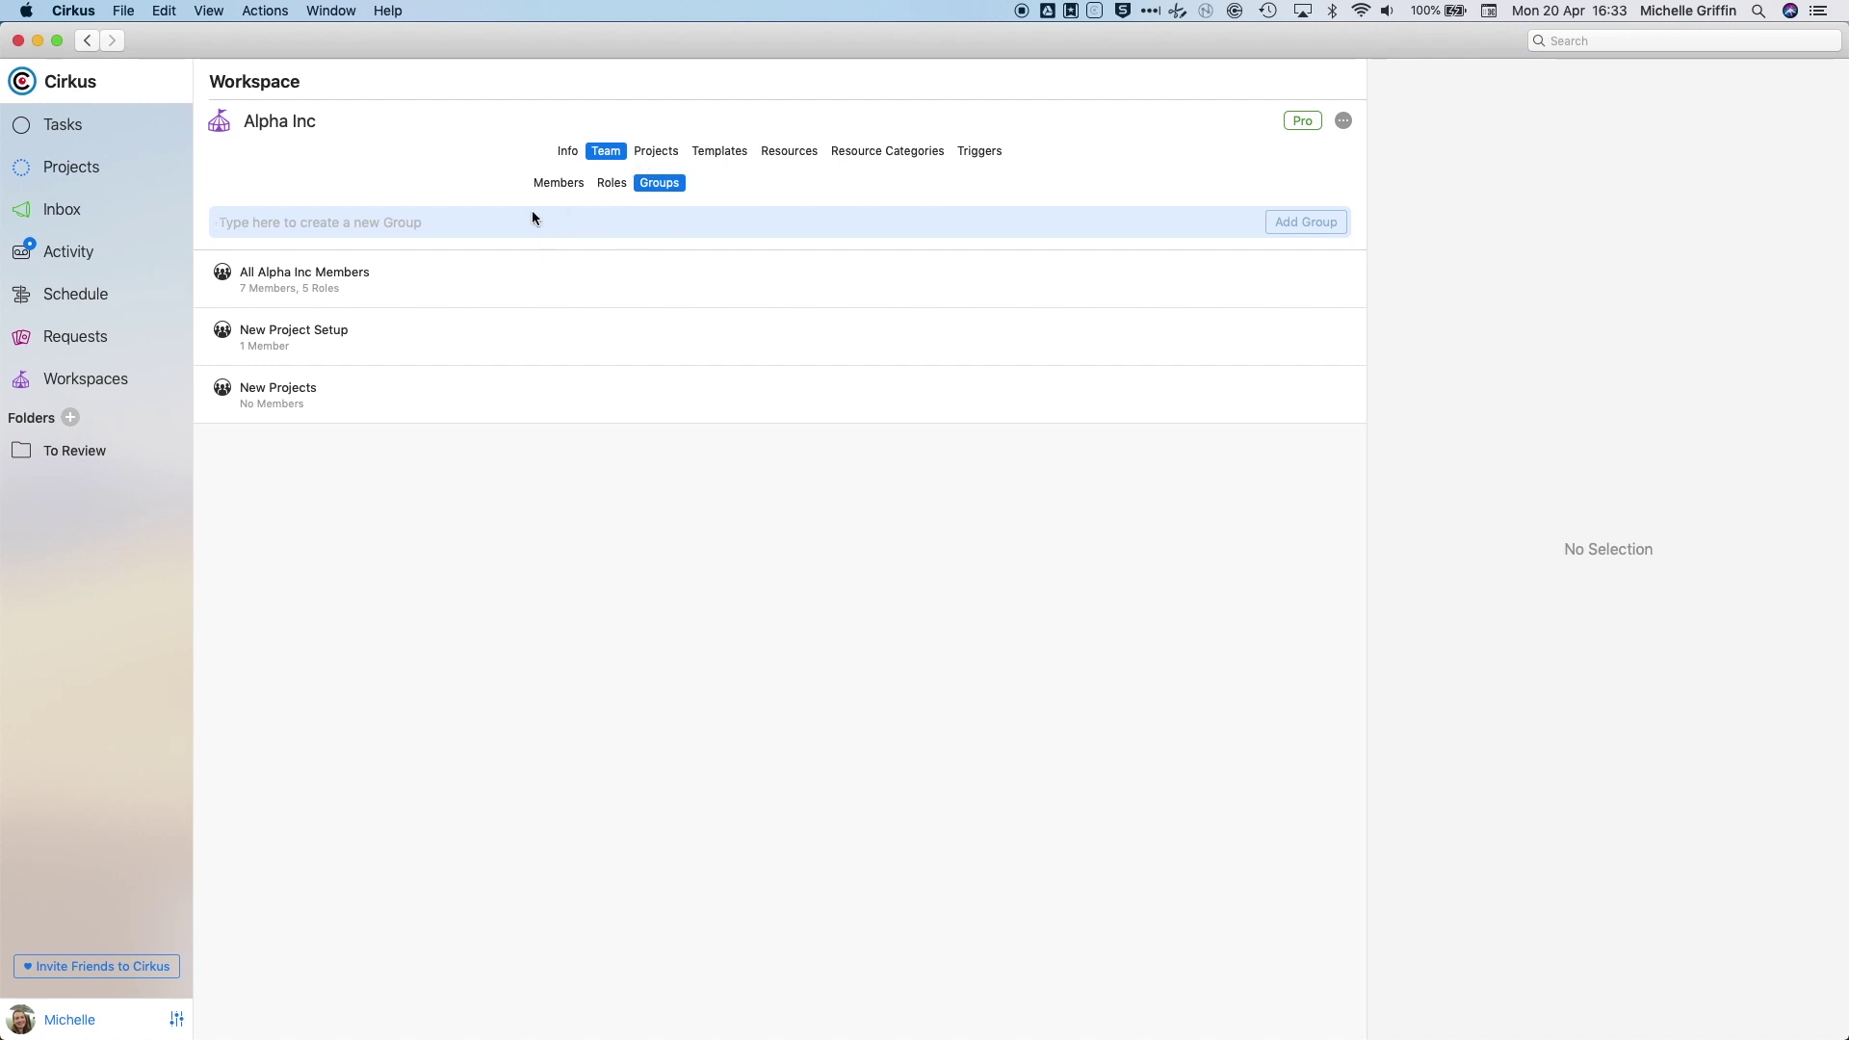
pyautogui.write('web')
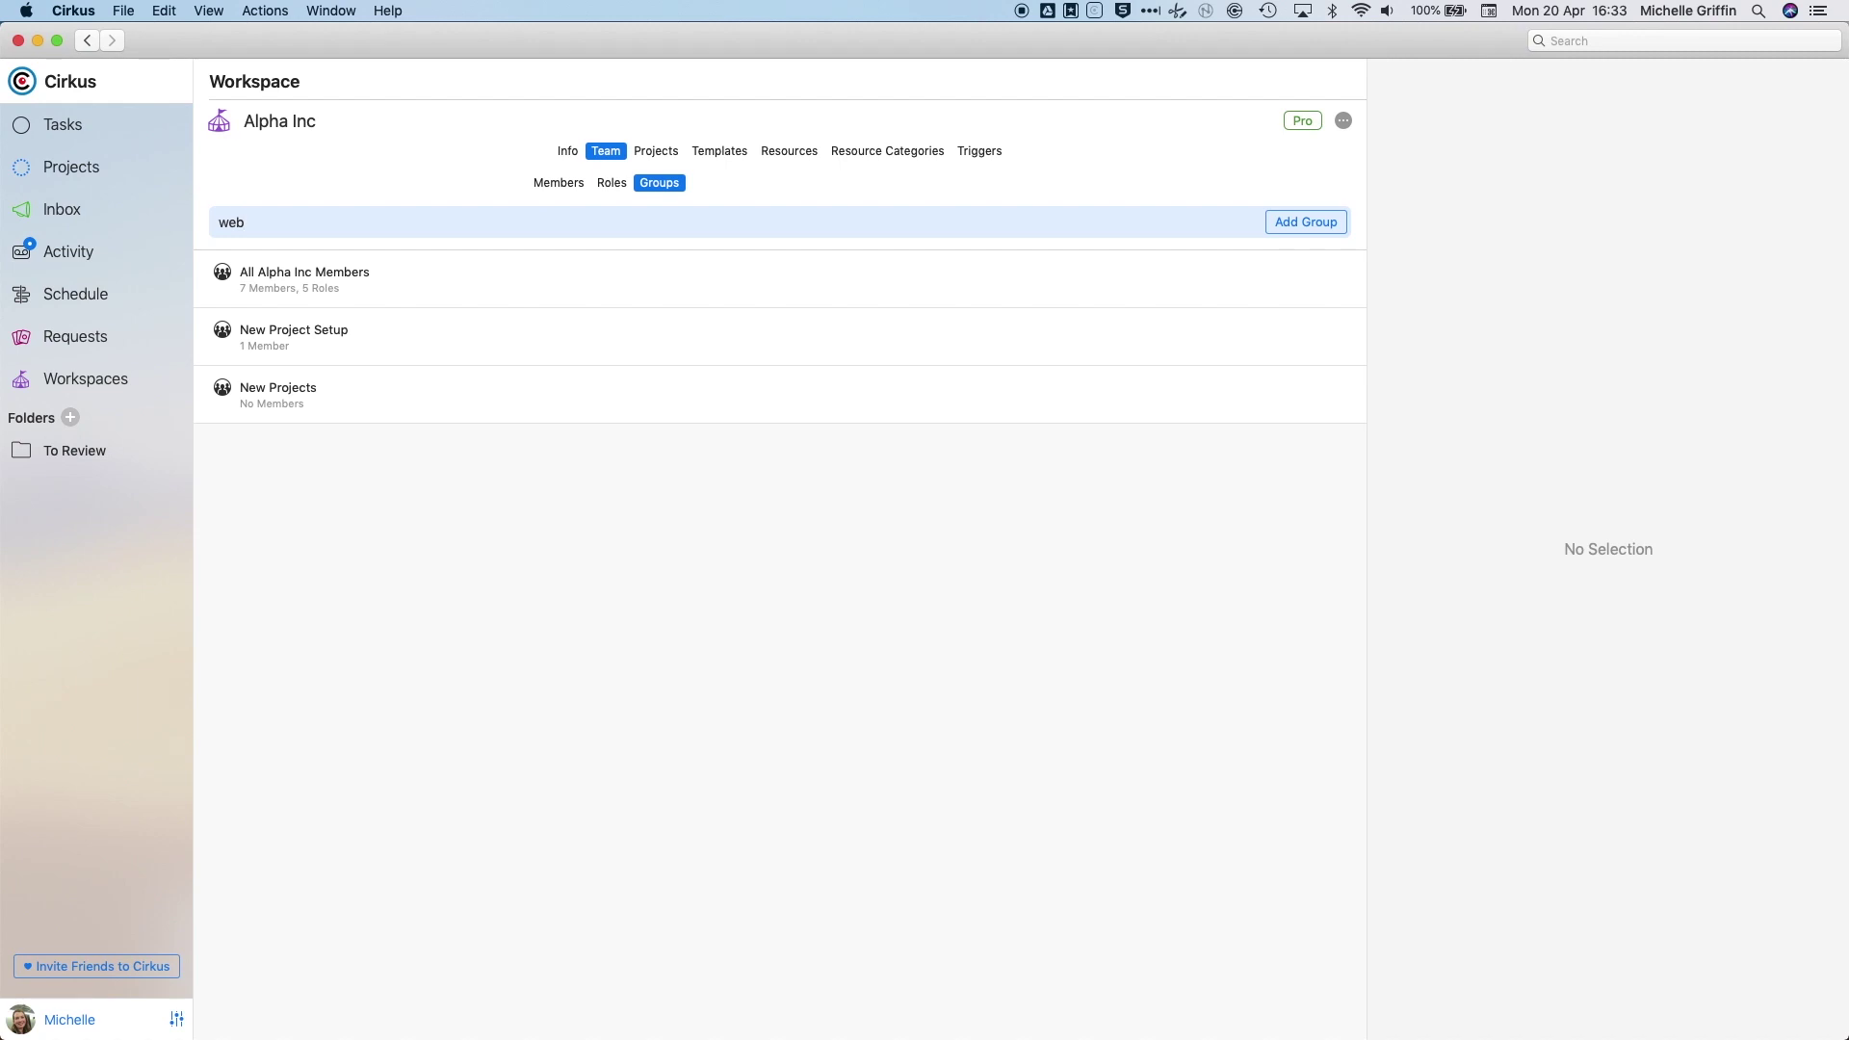
pyautogui.write('andqa')
pyautogui.press('Return')
# - Open the webandqa group and add a workspace member with the Web Dev role
pyautogui.doubleClick(344, 446)
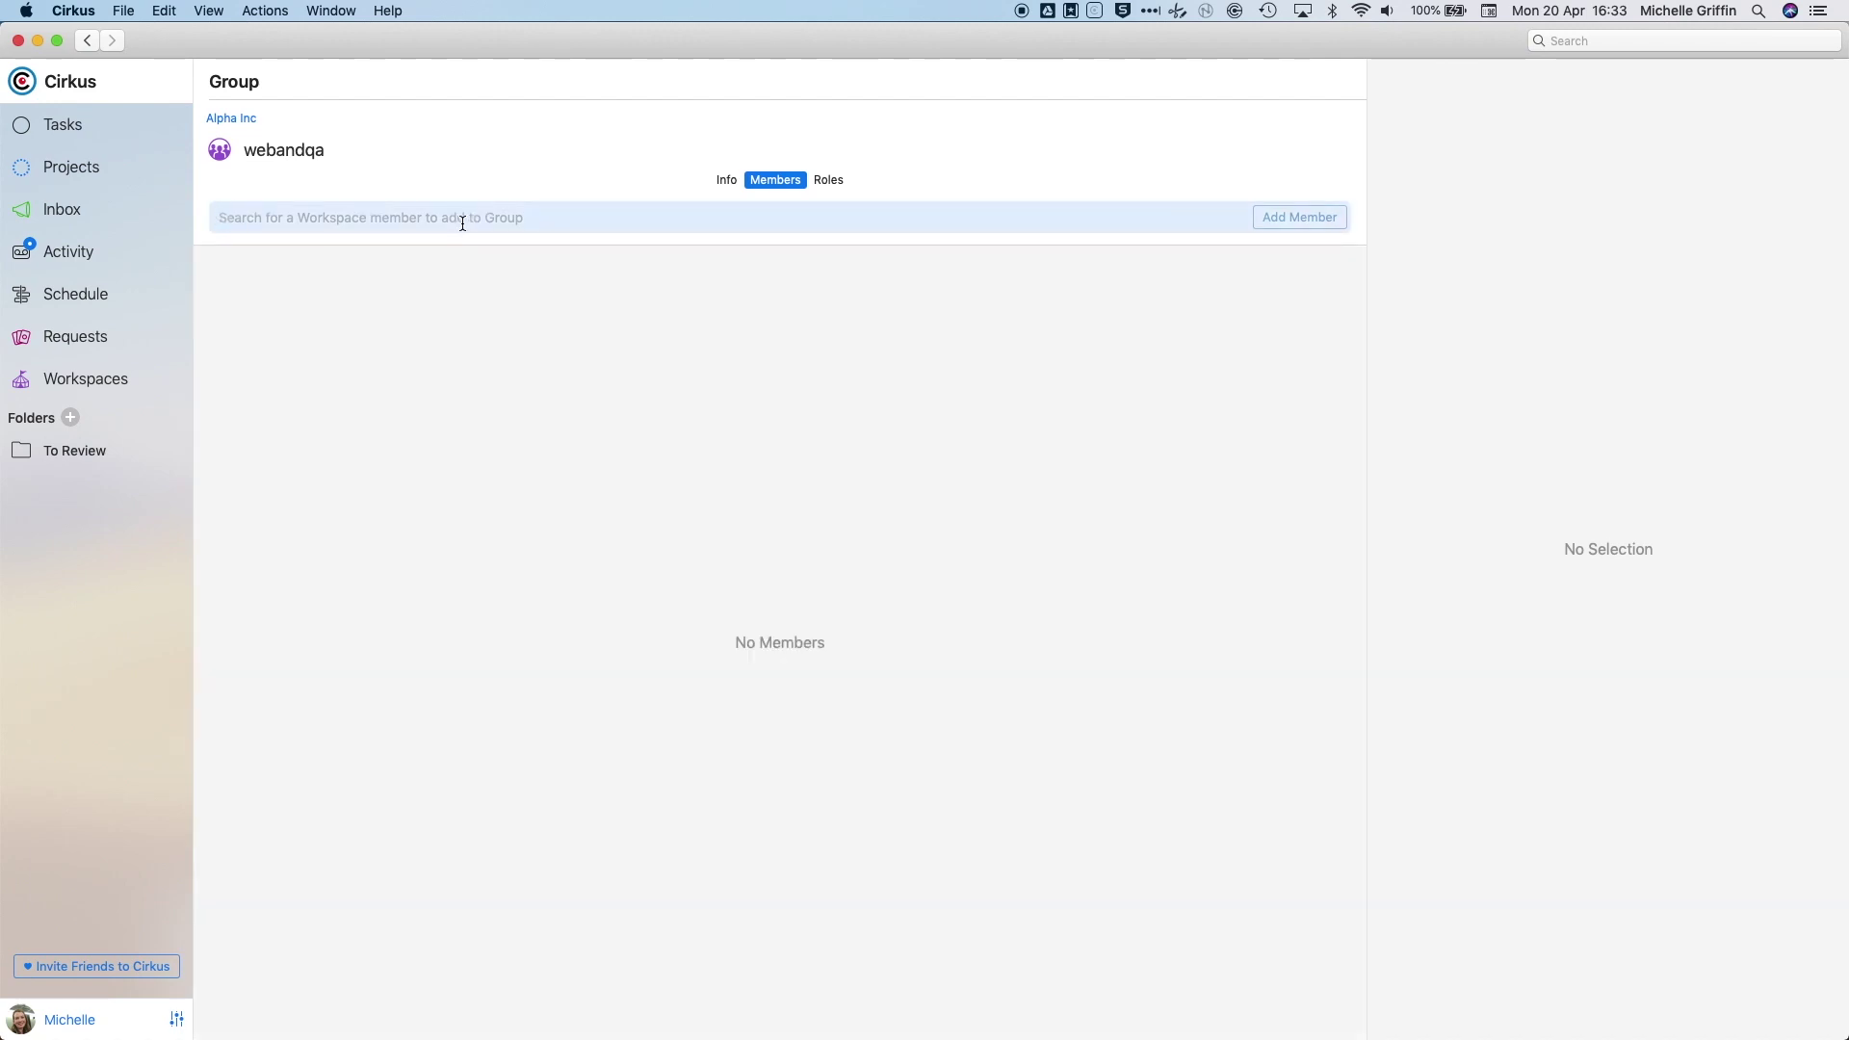
pyautogui.click(463, 224)
pyautogui.write('jo')
pyautogui.press('Return')
pyautogui.press('Return')
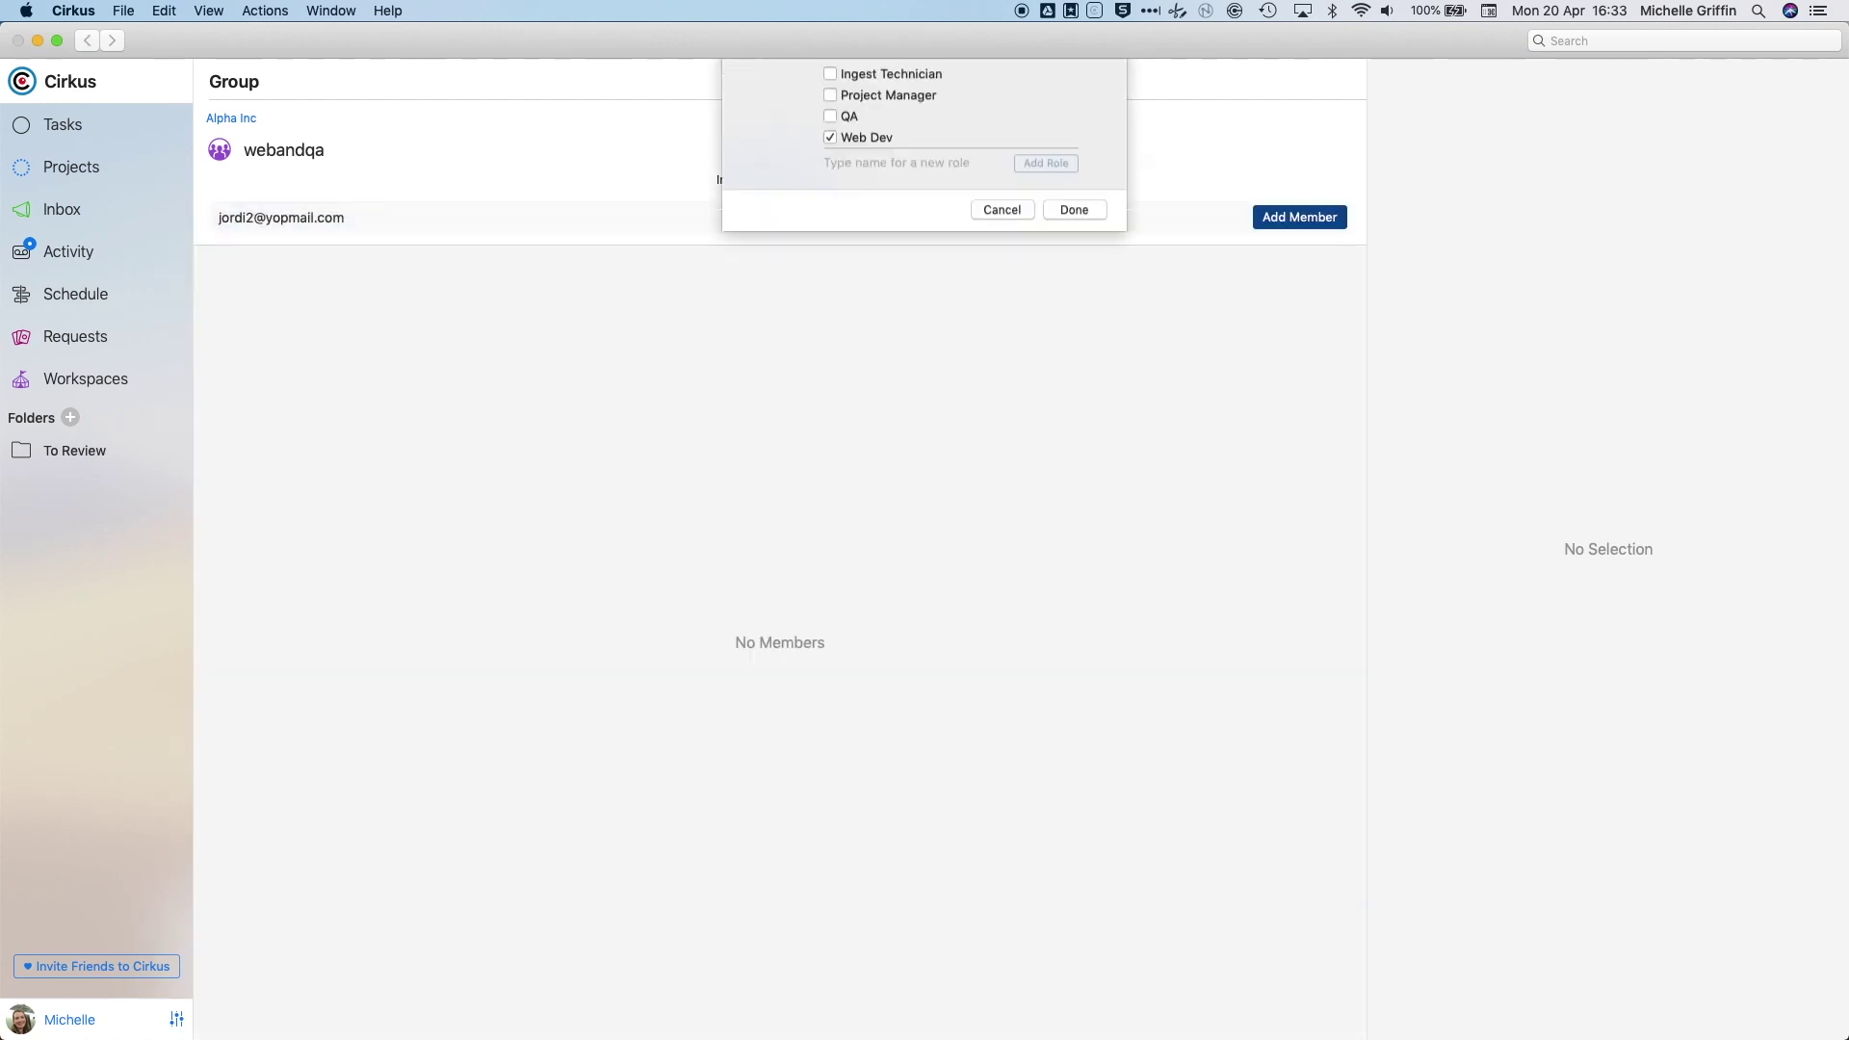
pyautogui.click(1059, 475)
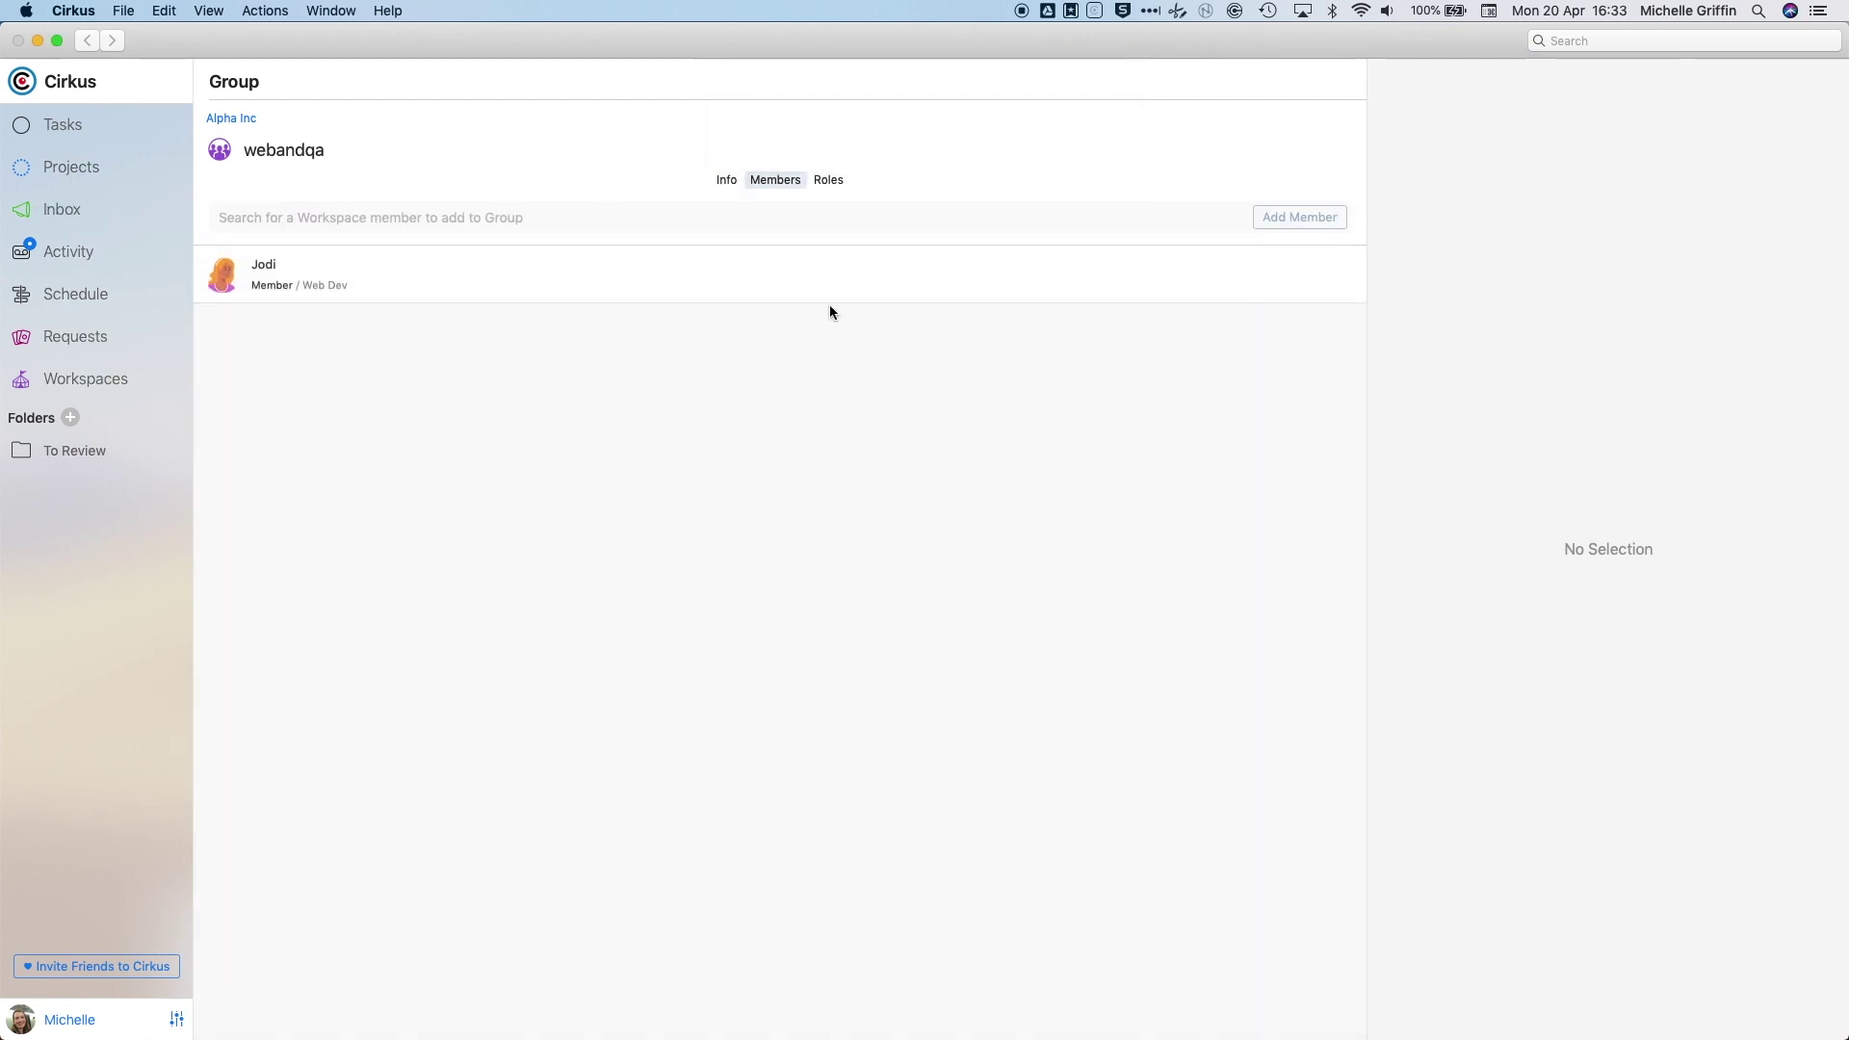
# - Add a second workspace member with the QA role to the webandqa group
pyautogui.write('jer')
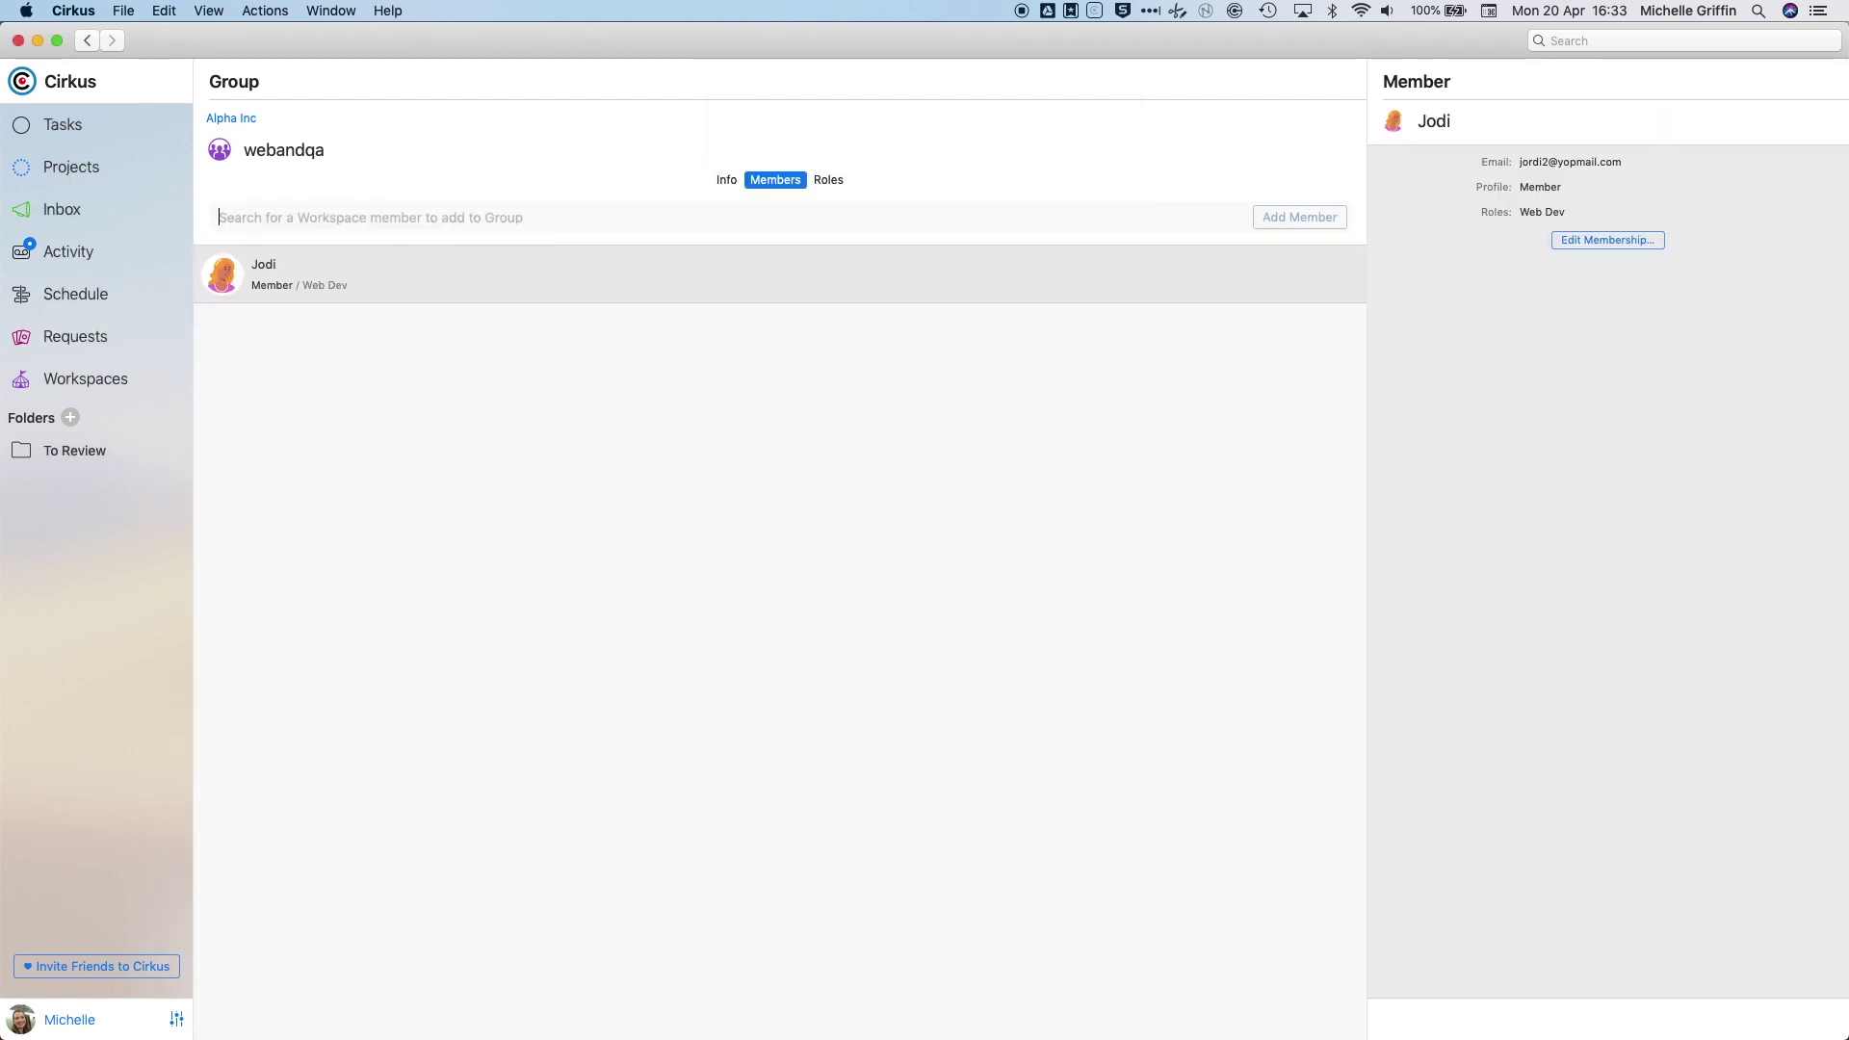
pyautogui.click(373, 241)
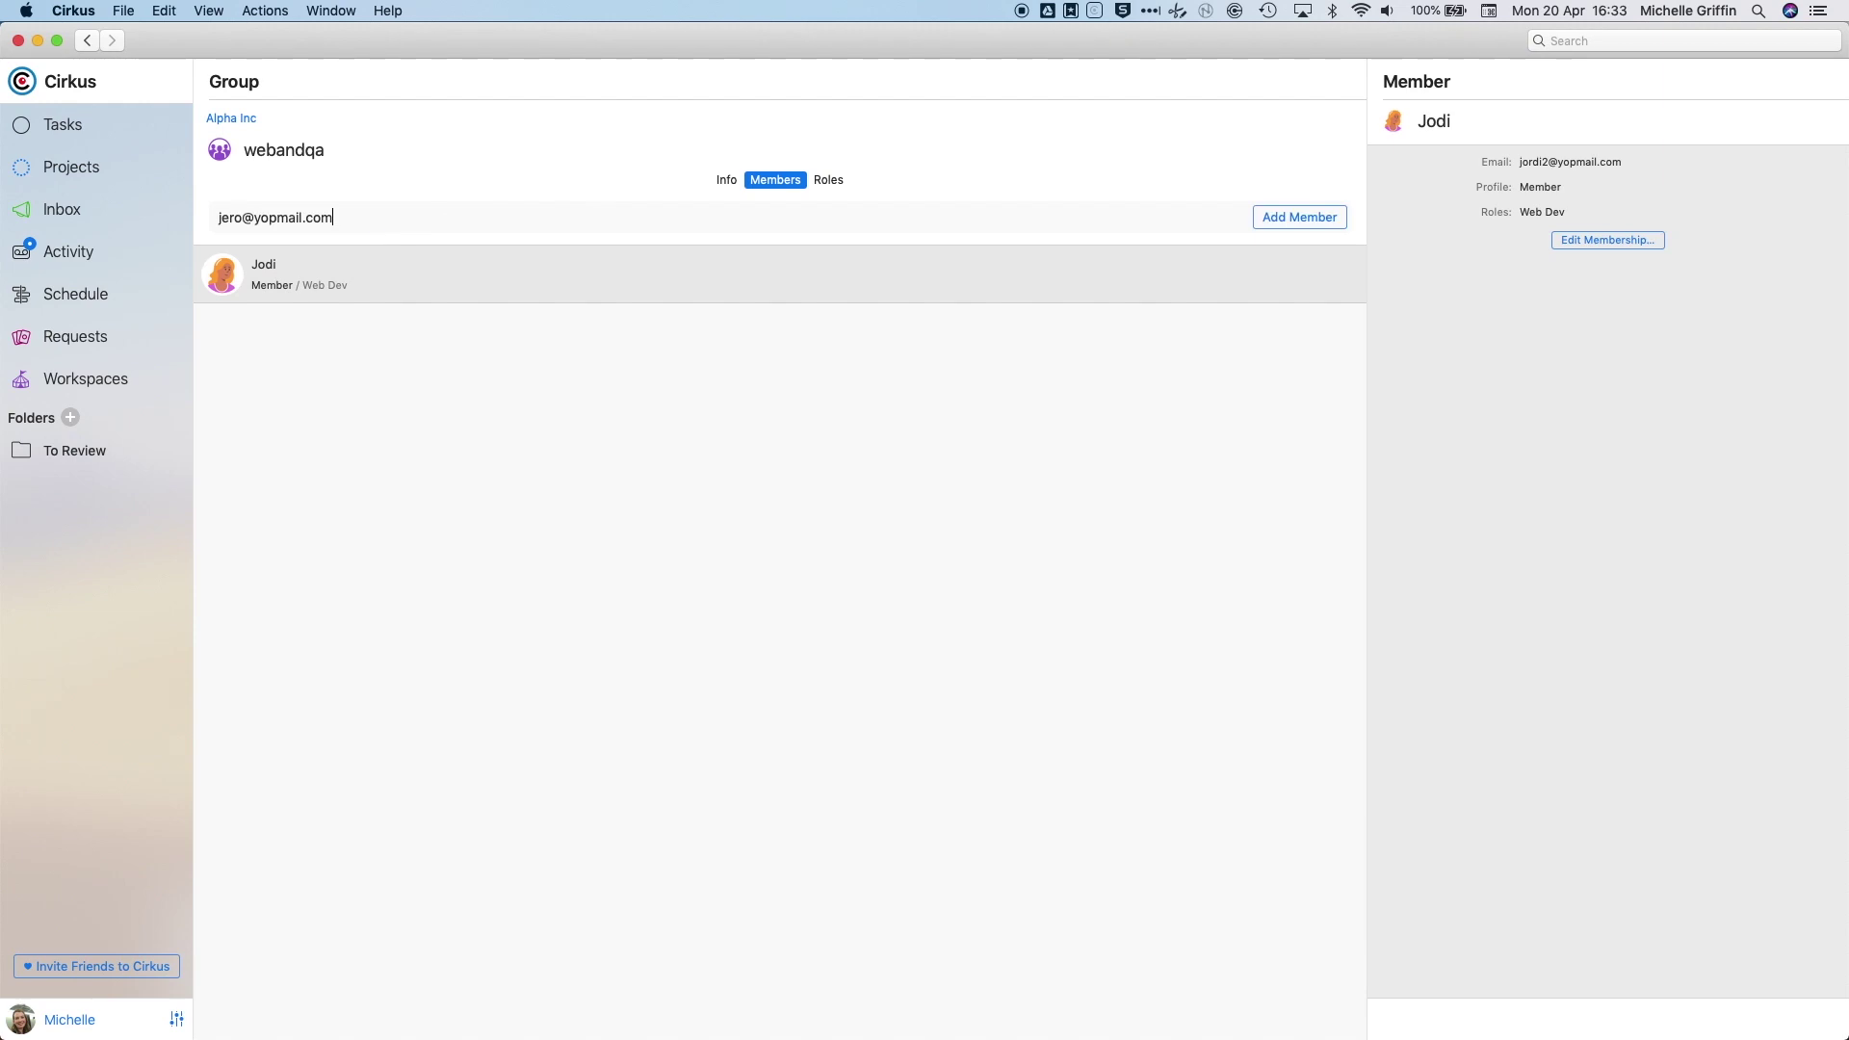
pyautogui.press('Return')
pyautogui.click(1086, 484)
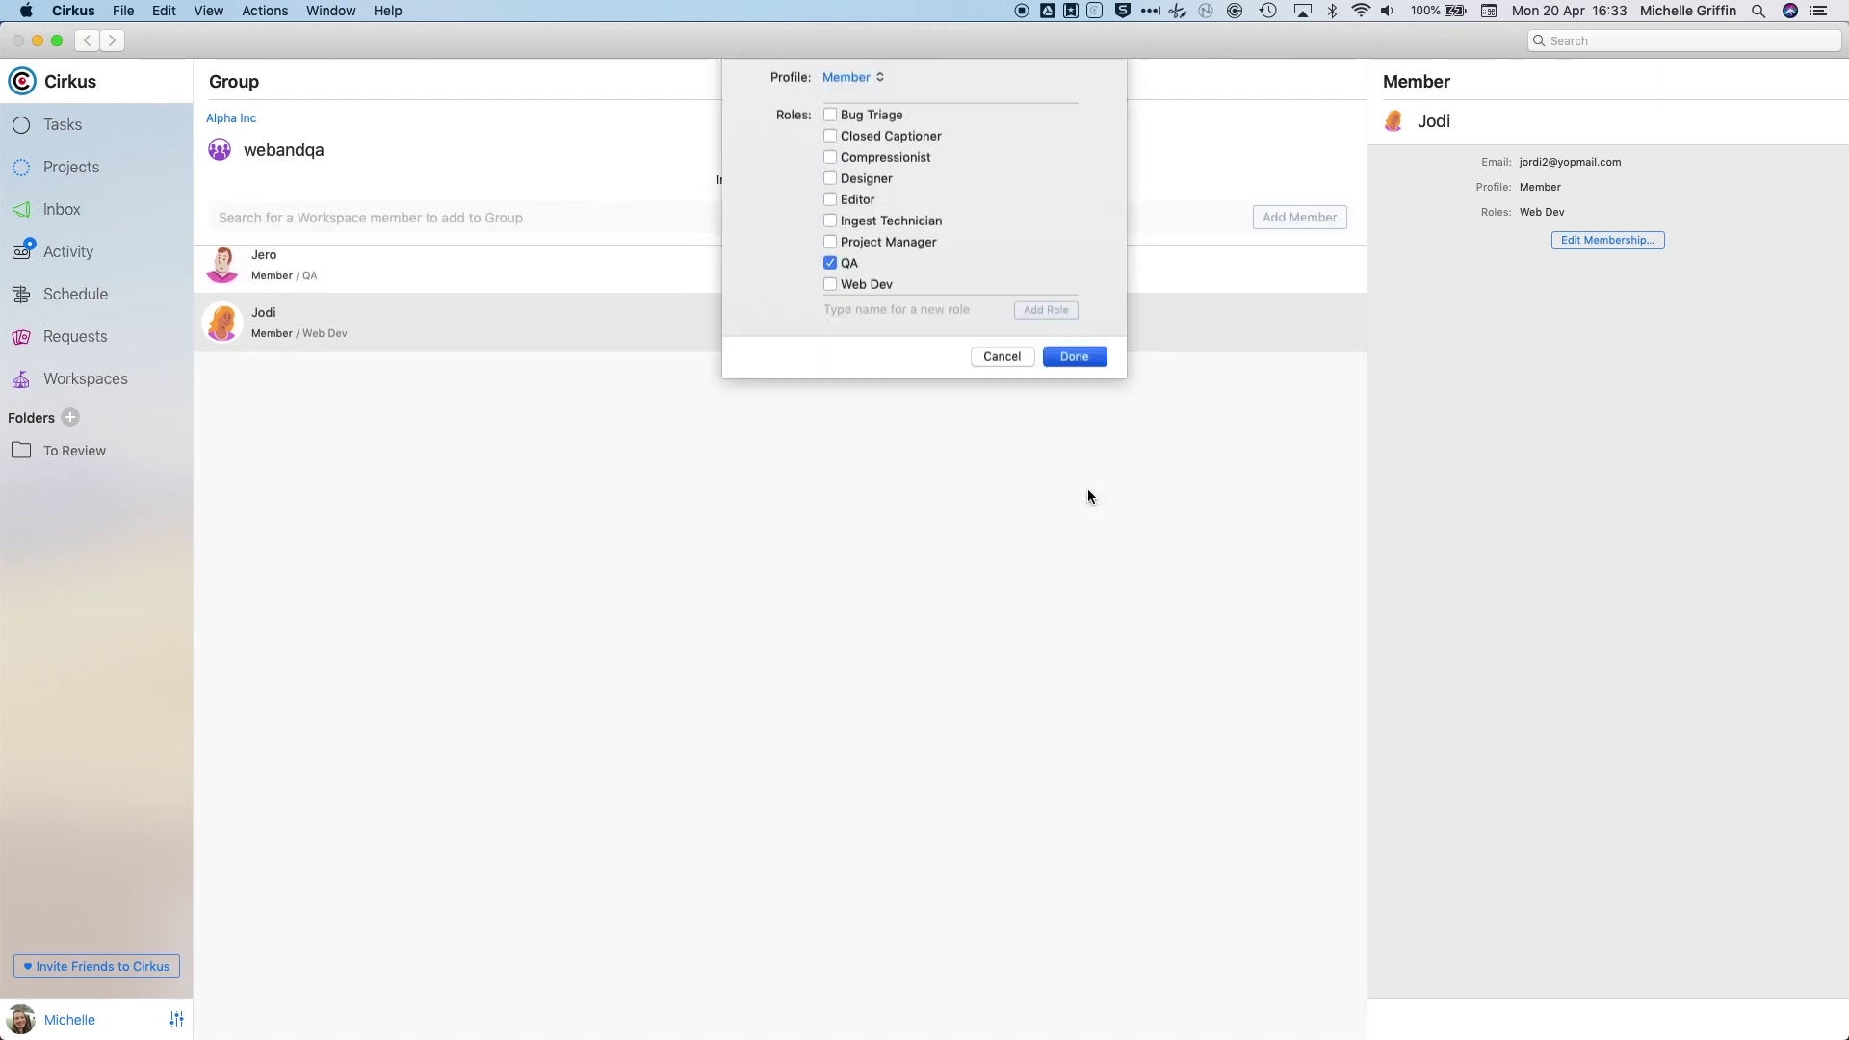
# - Return to the Alpha Inc workspace, look over its projects and open the Compression Request Form task template
pyautogui.click(242, 118)
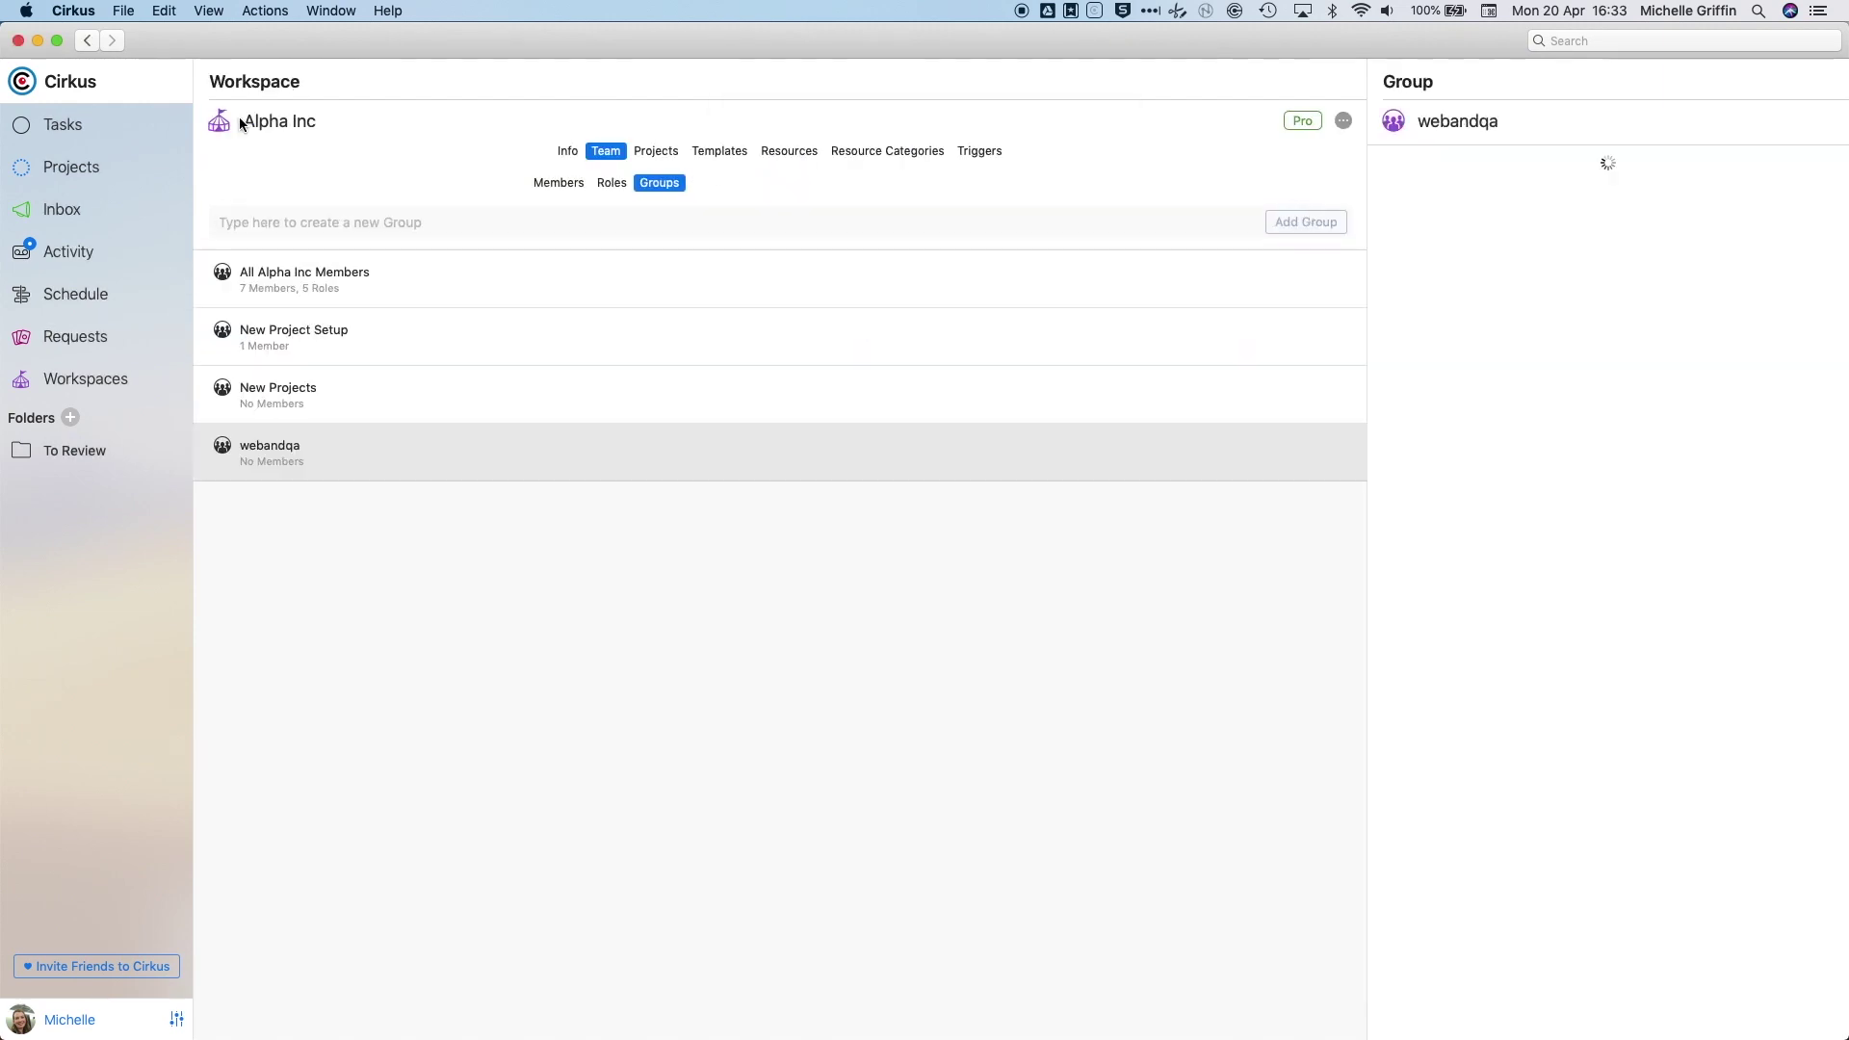
pyautogui.click(653, 151)
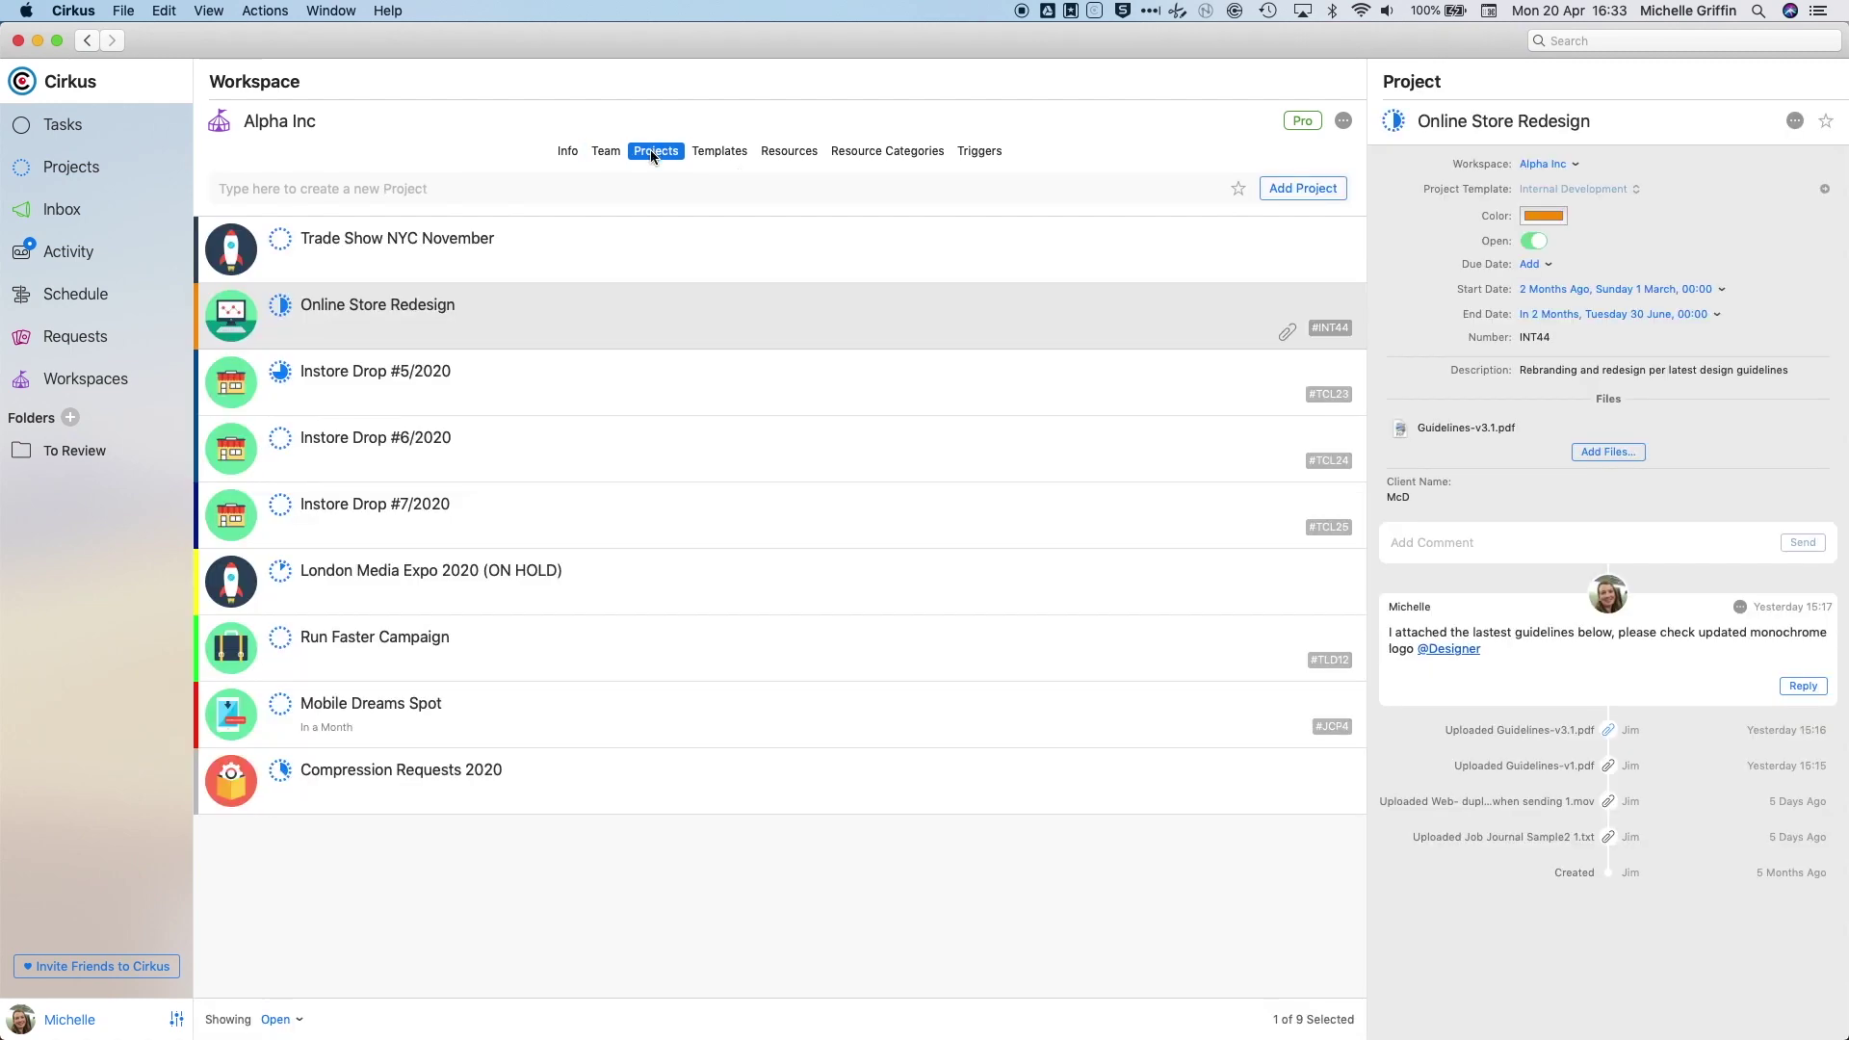
pyautogui.scroll(-1, 602, 520)
pyautogui.click(720, 154)
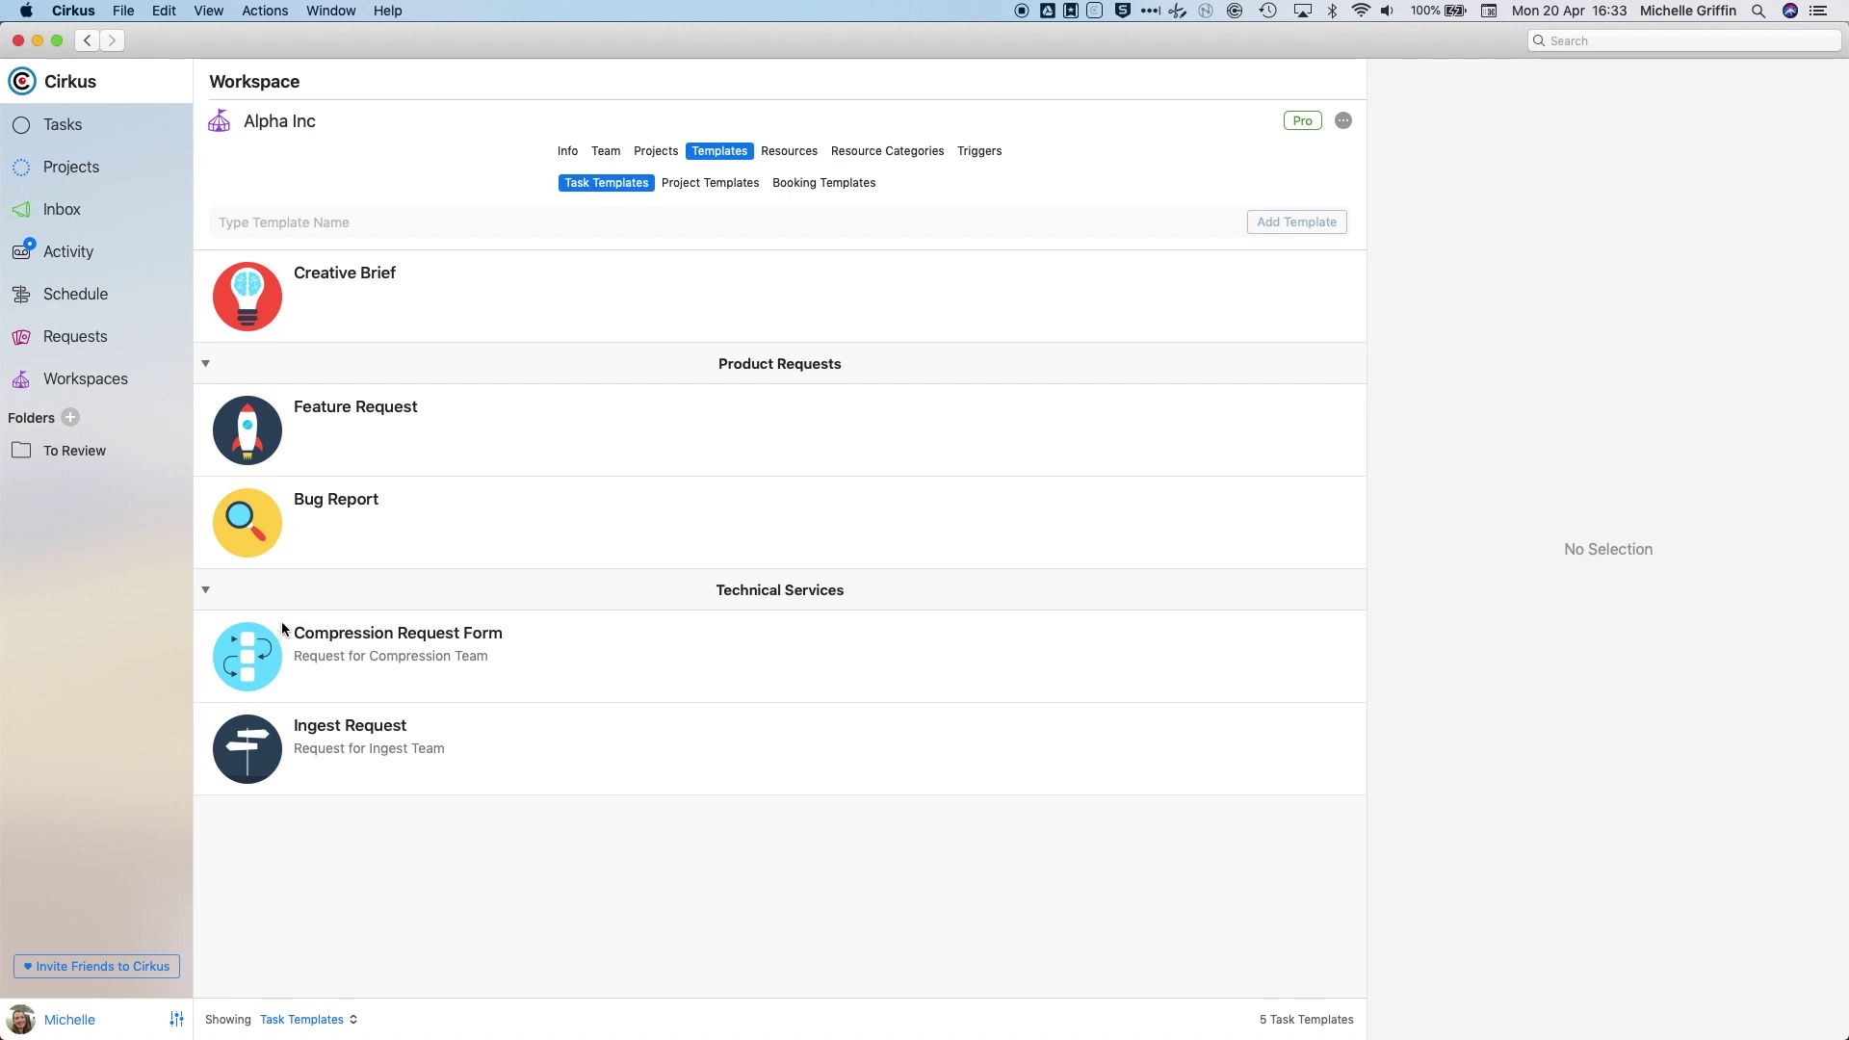
pyautogui.click(252, 661)
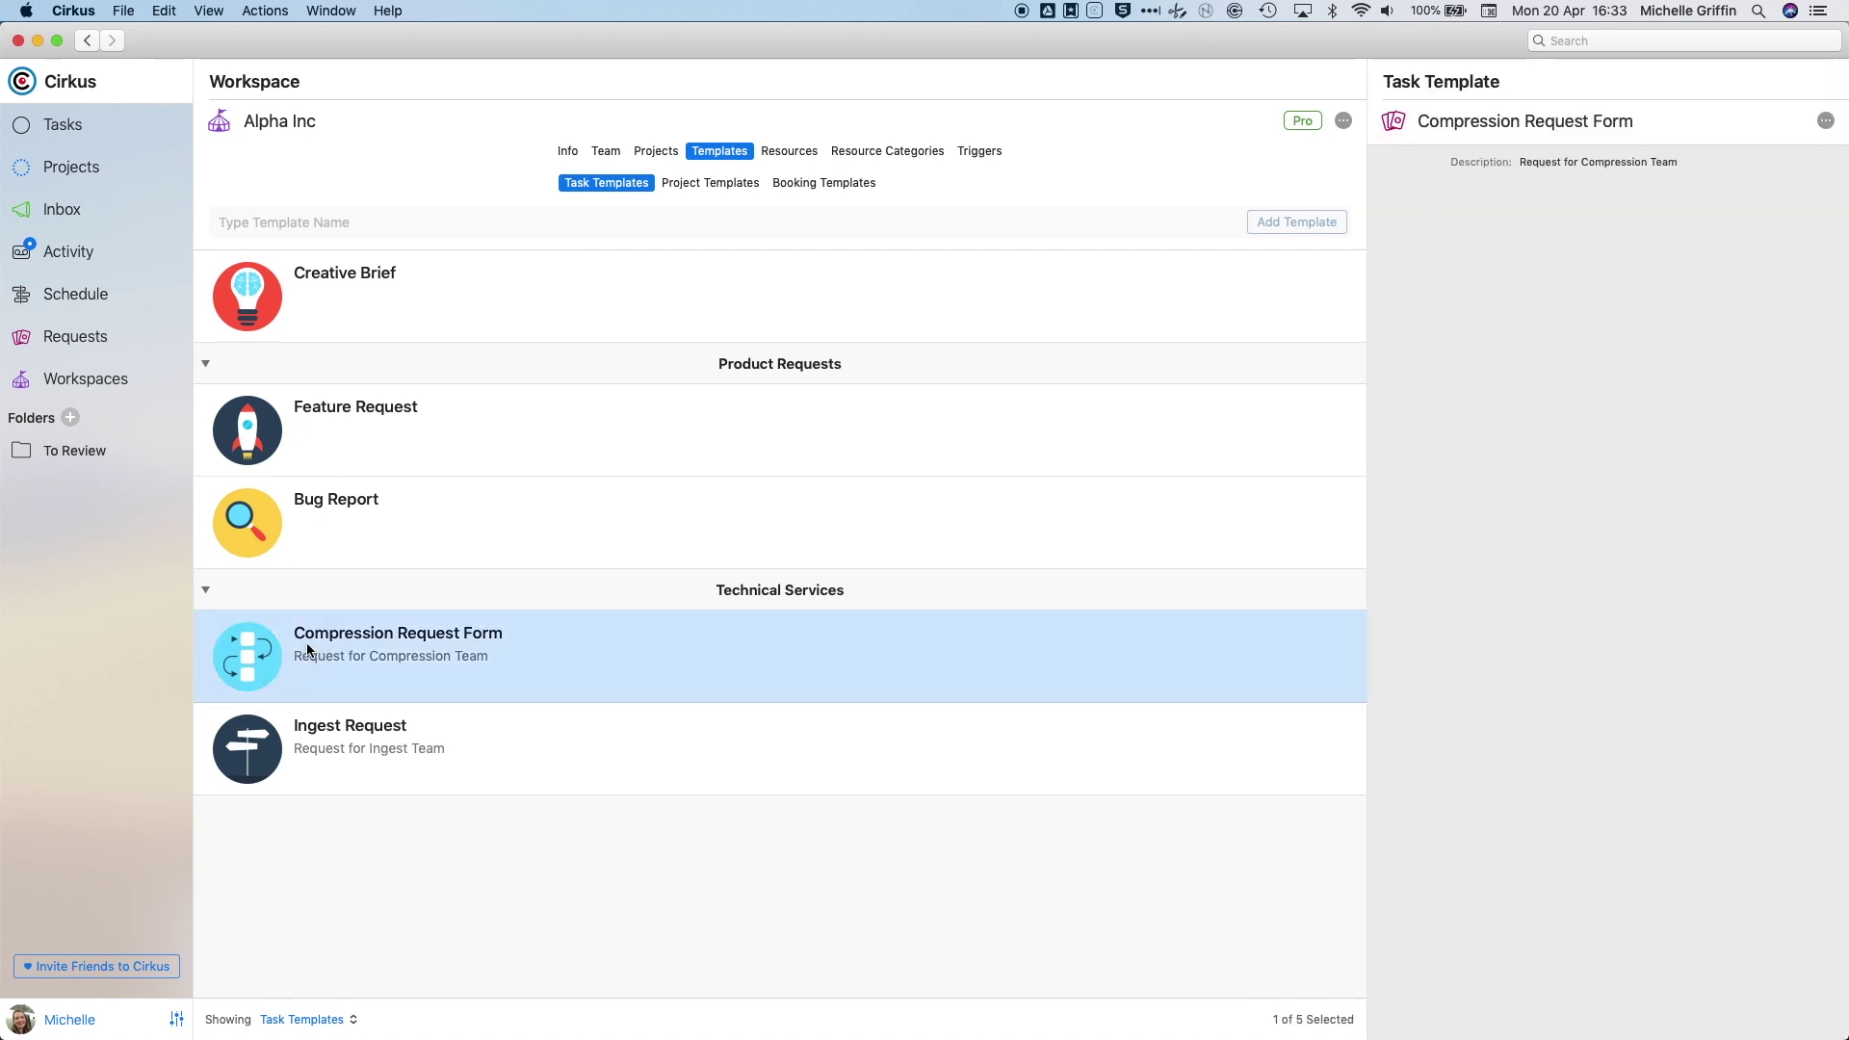
pyautogui.doubleClick(308, 650)
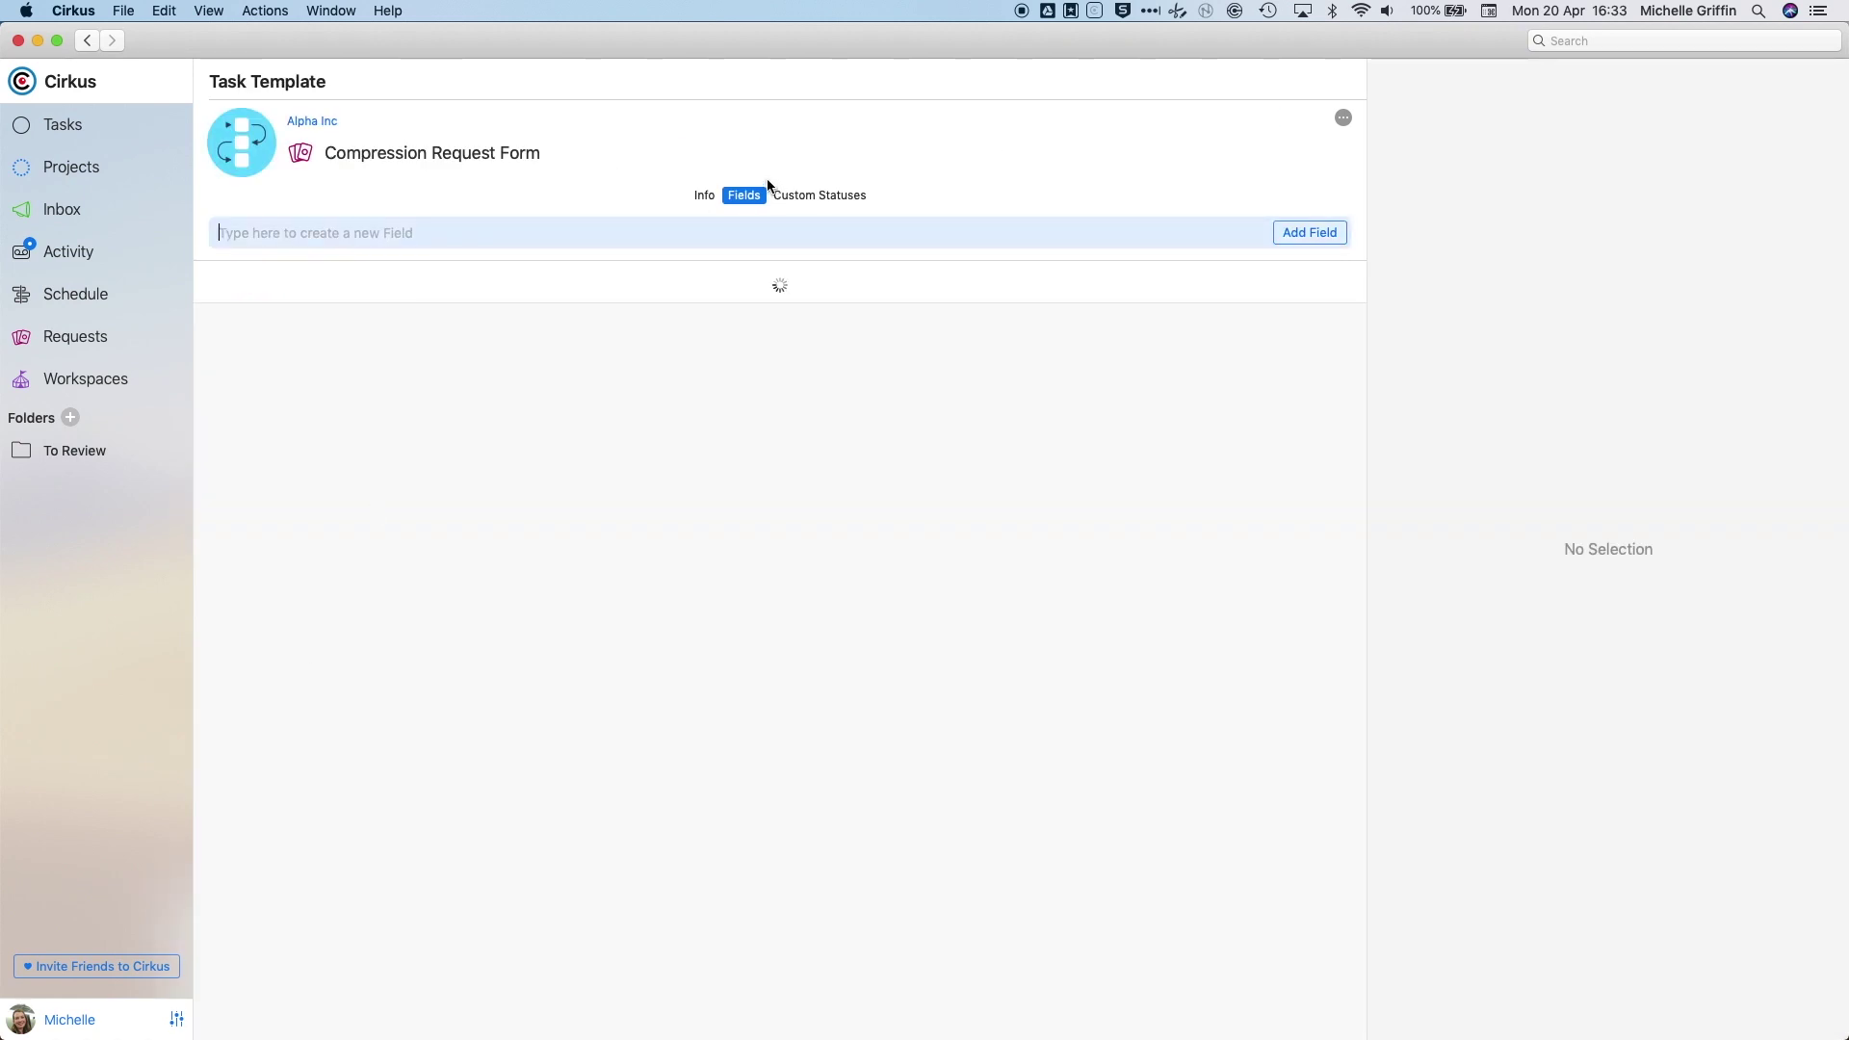
# - Examine the Compression Request Form template's general info, including its role and request details, and its list of fields
pyautogui.click(703, 195)
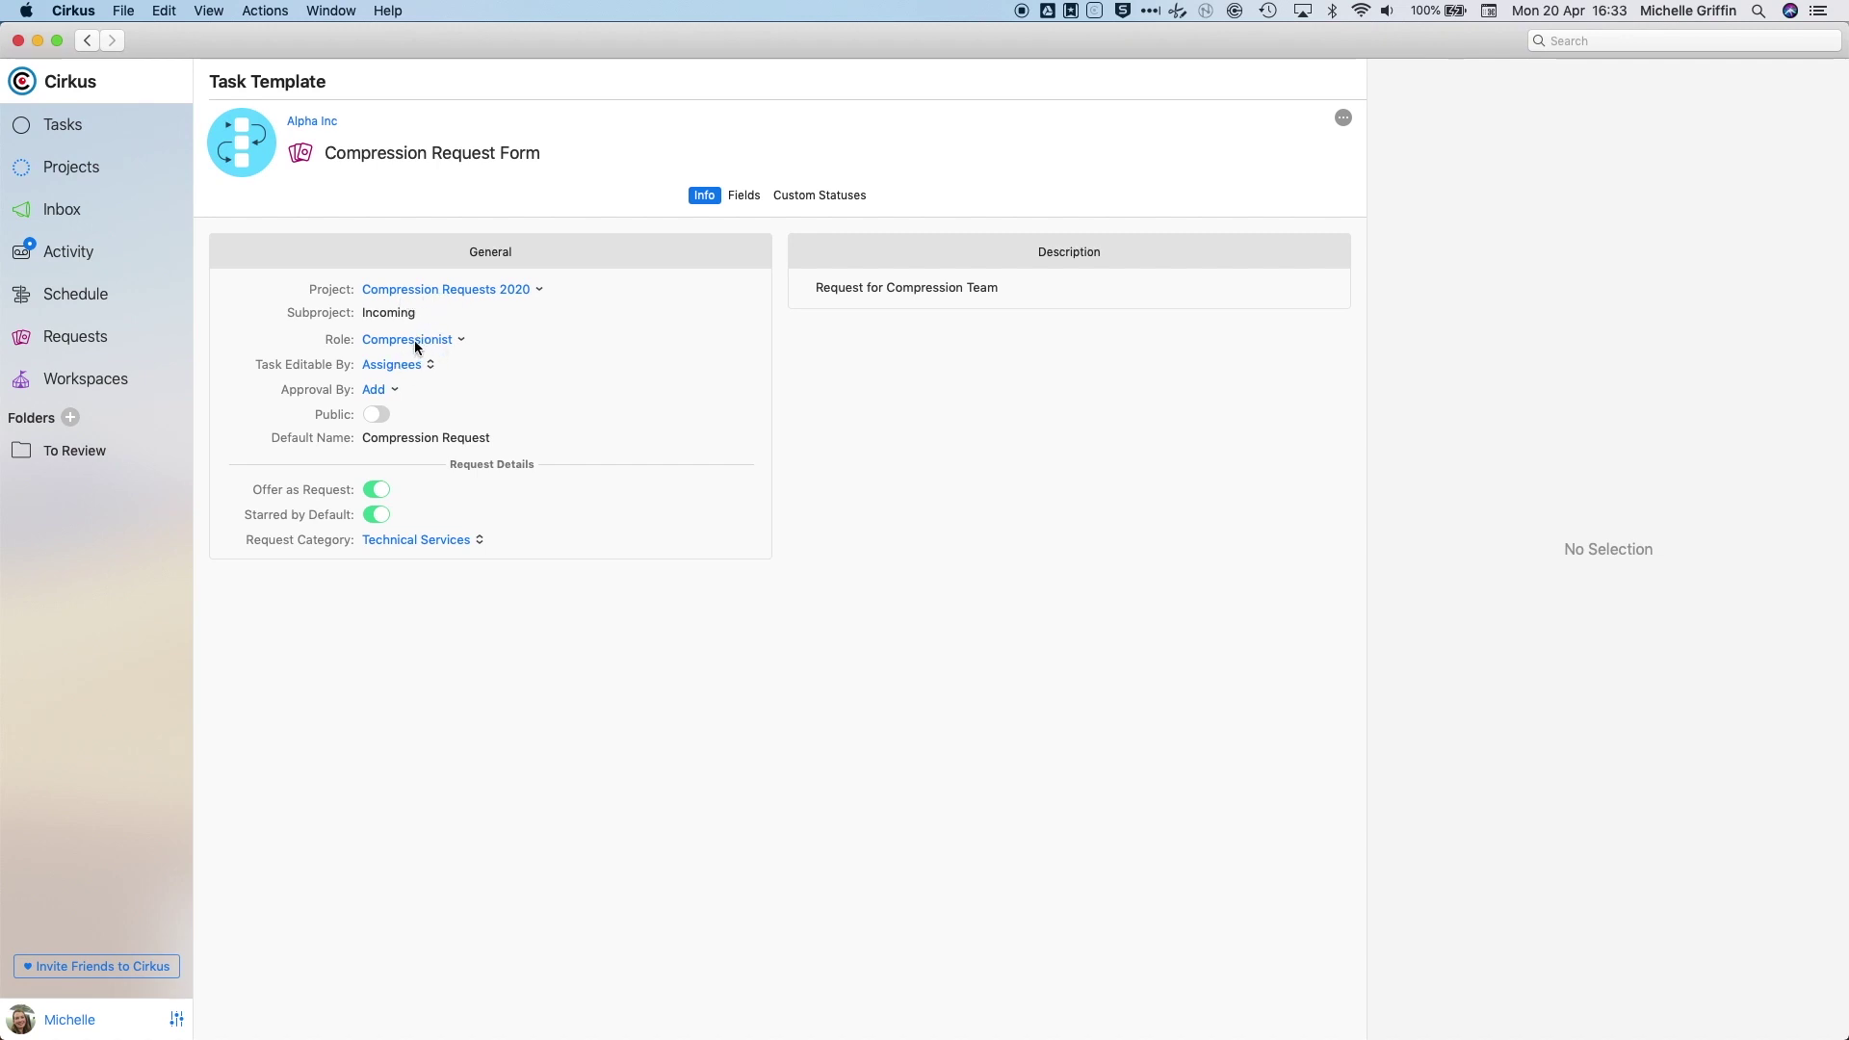
pyautogui.click(449, 341)
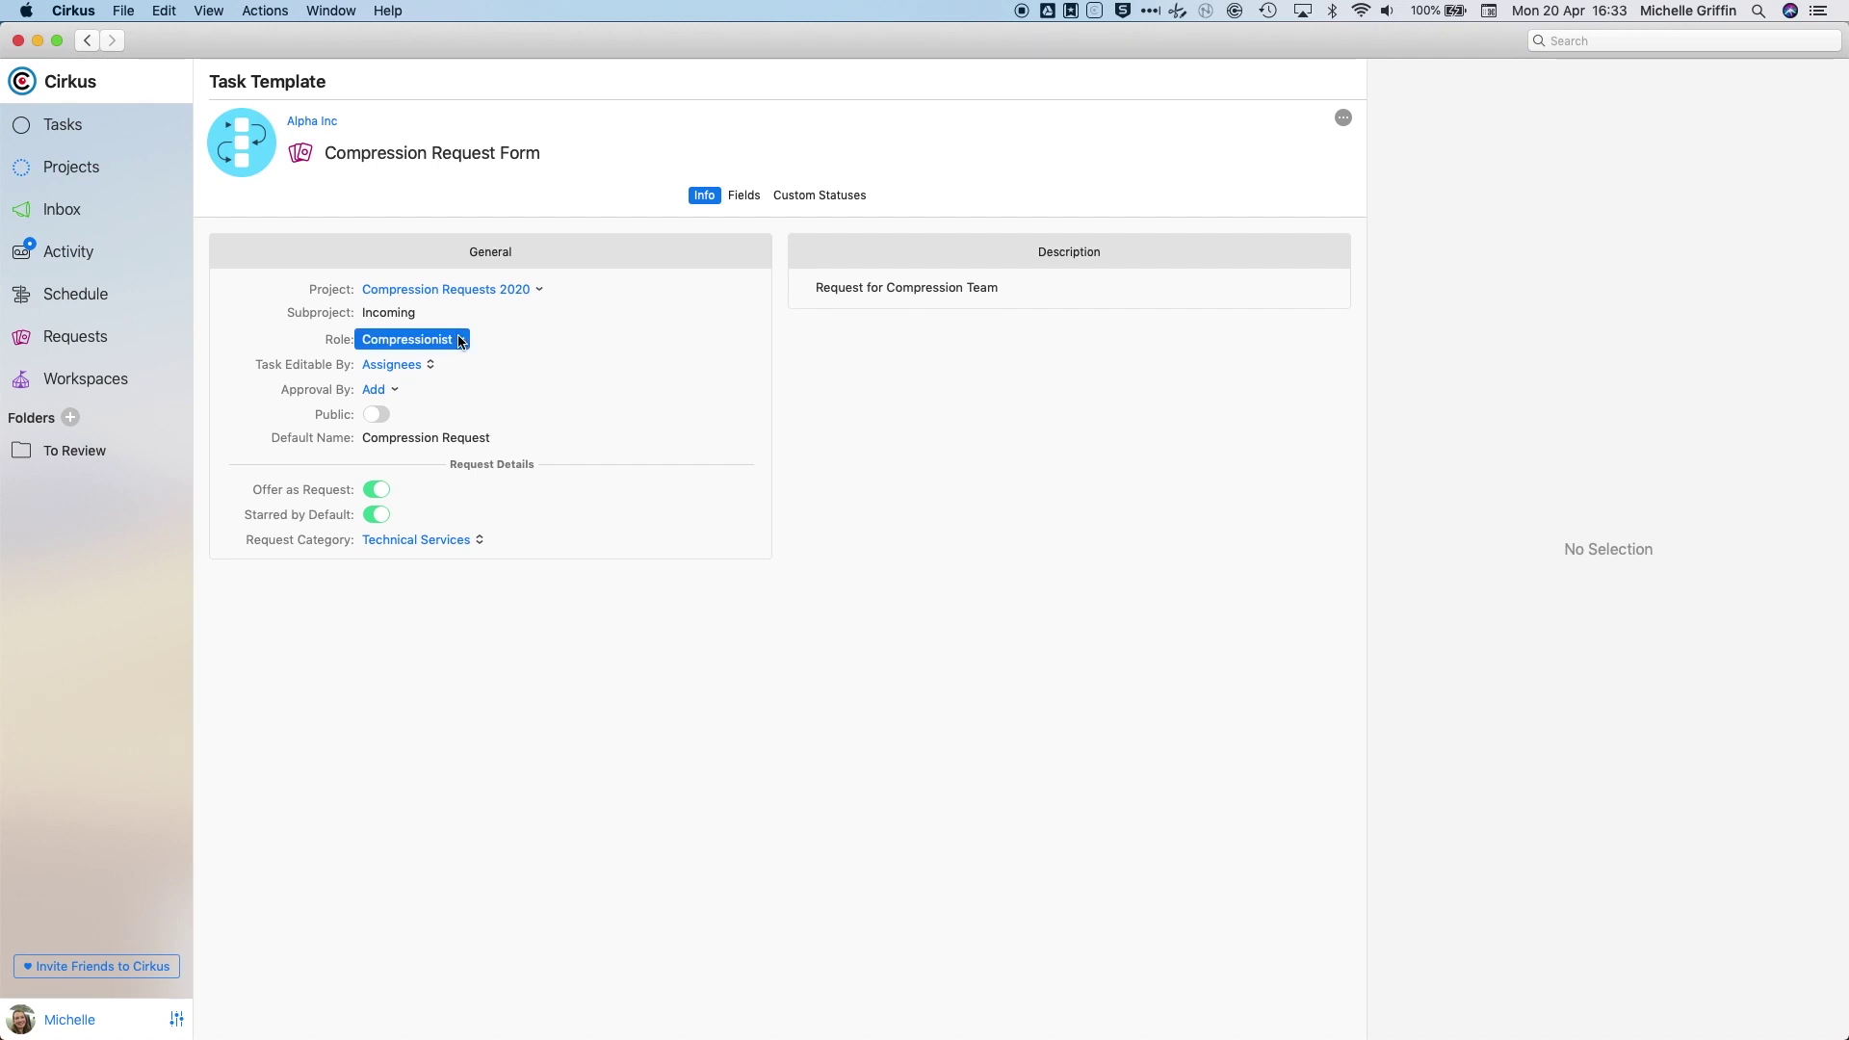
pyautogui.click(289, 327)
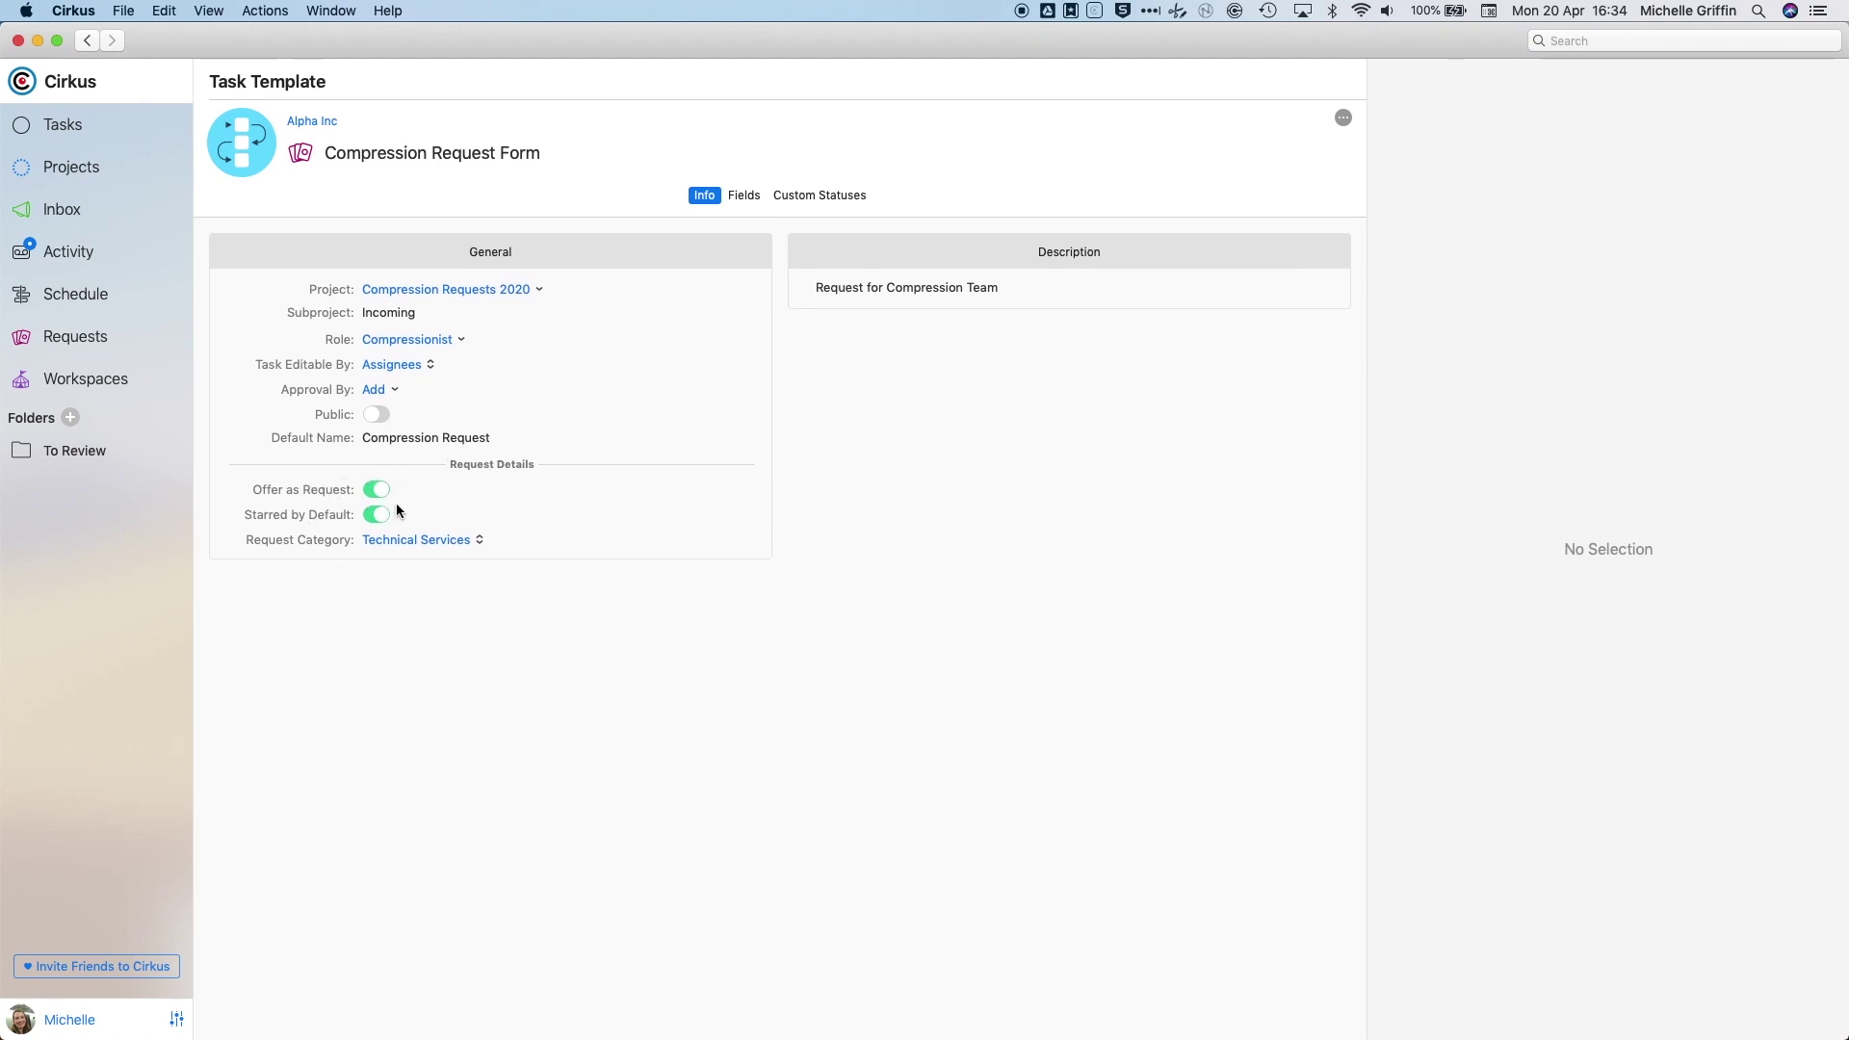
pyautogui.click(745, 196)
pyautogui.scroll(-5, 680, 432)
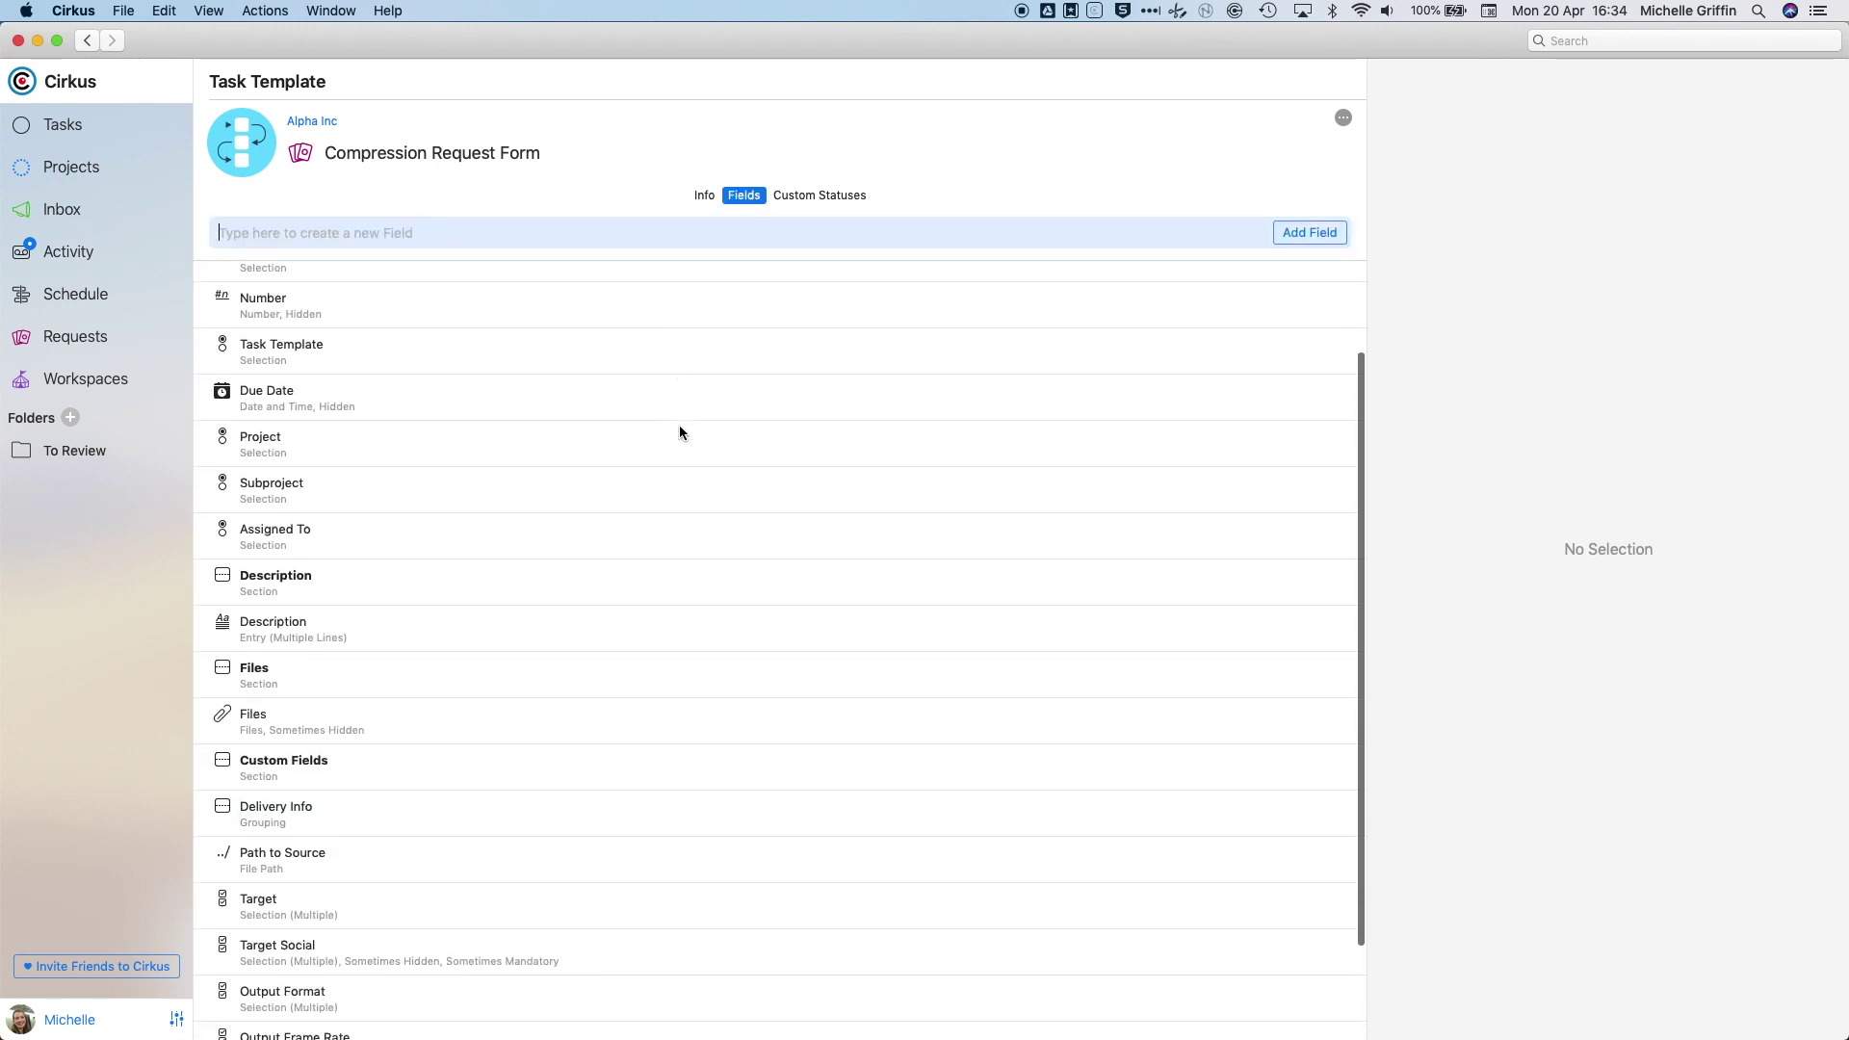
# - Look through the Compression Request Form's fields, then add an option named "option new" to the Target field and save it
pyautogui.scroll(5, 452, 371)
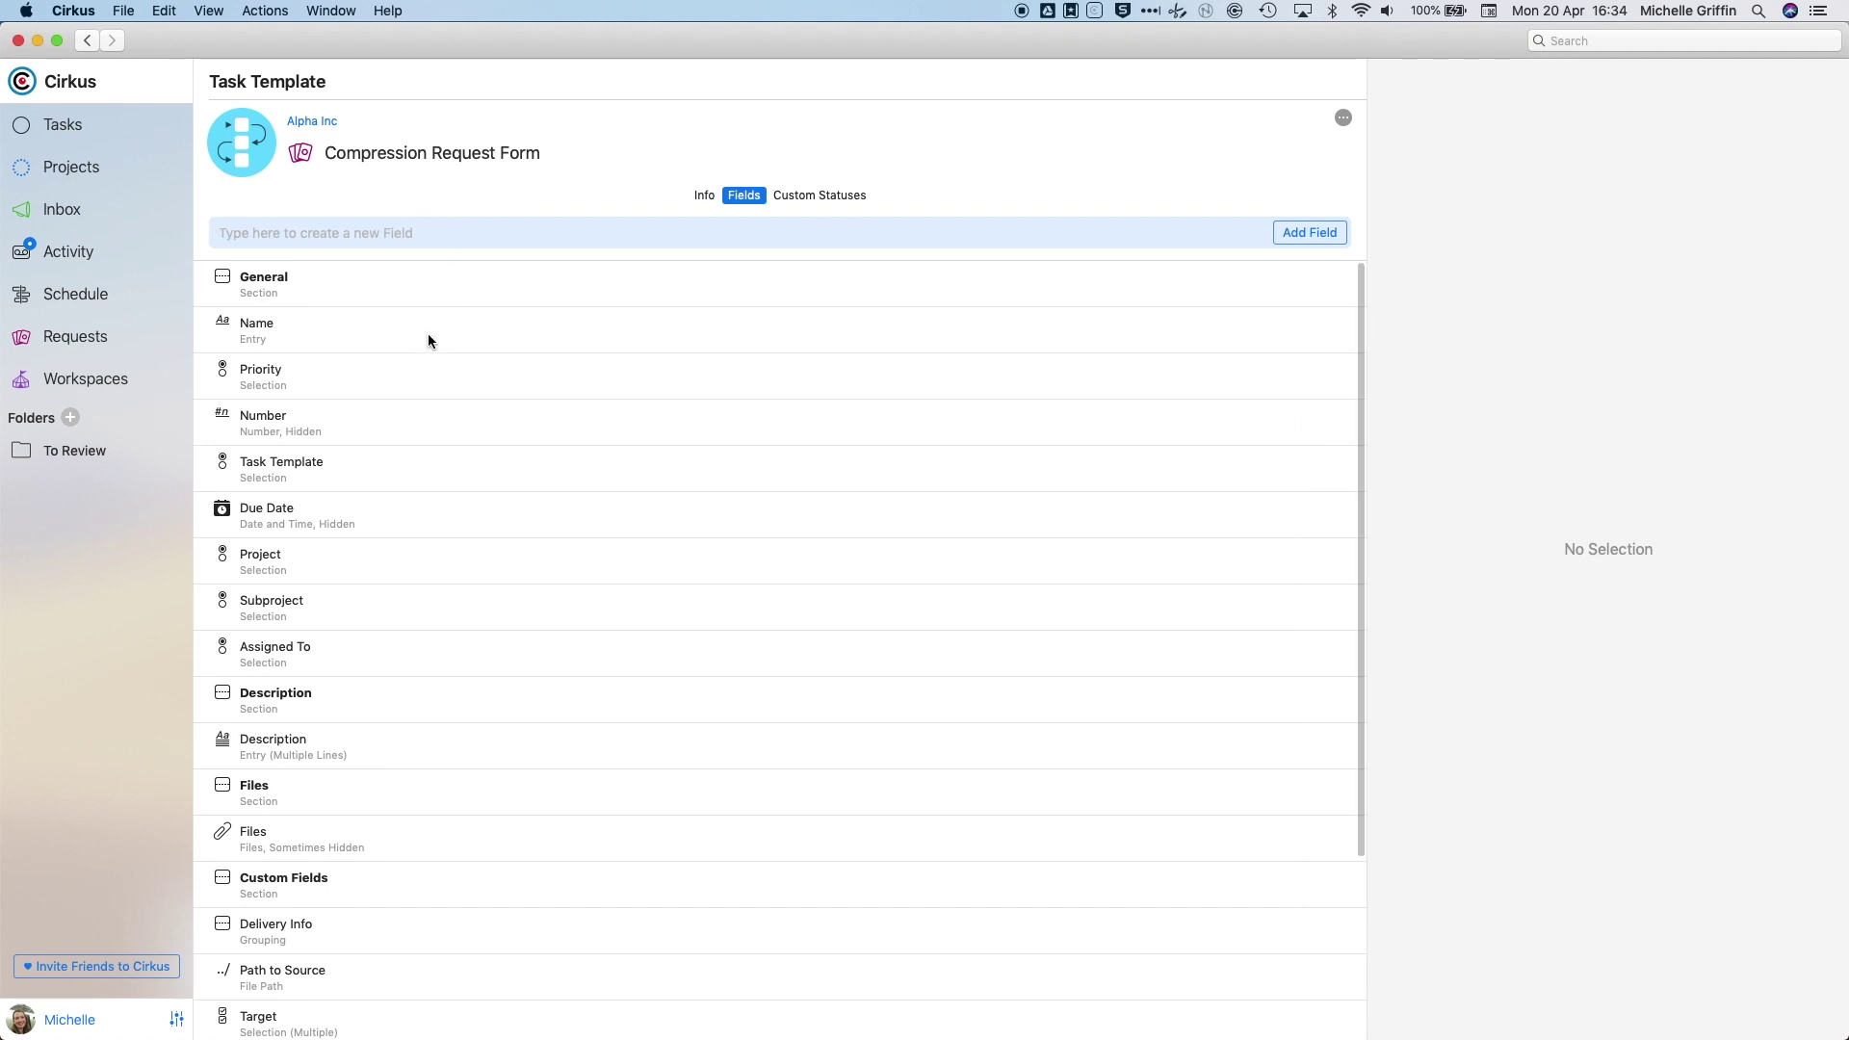
pyautogui.scroll(-2, 416, 343)
pyautogui.scroll(-5, 372, 417)
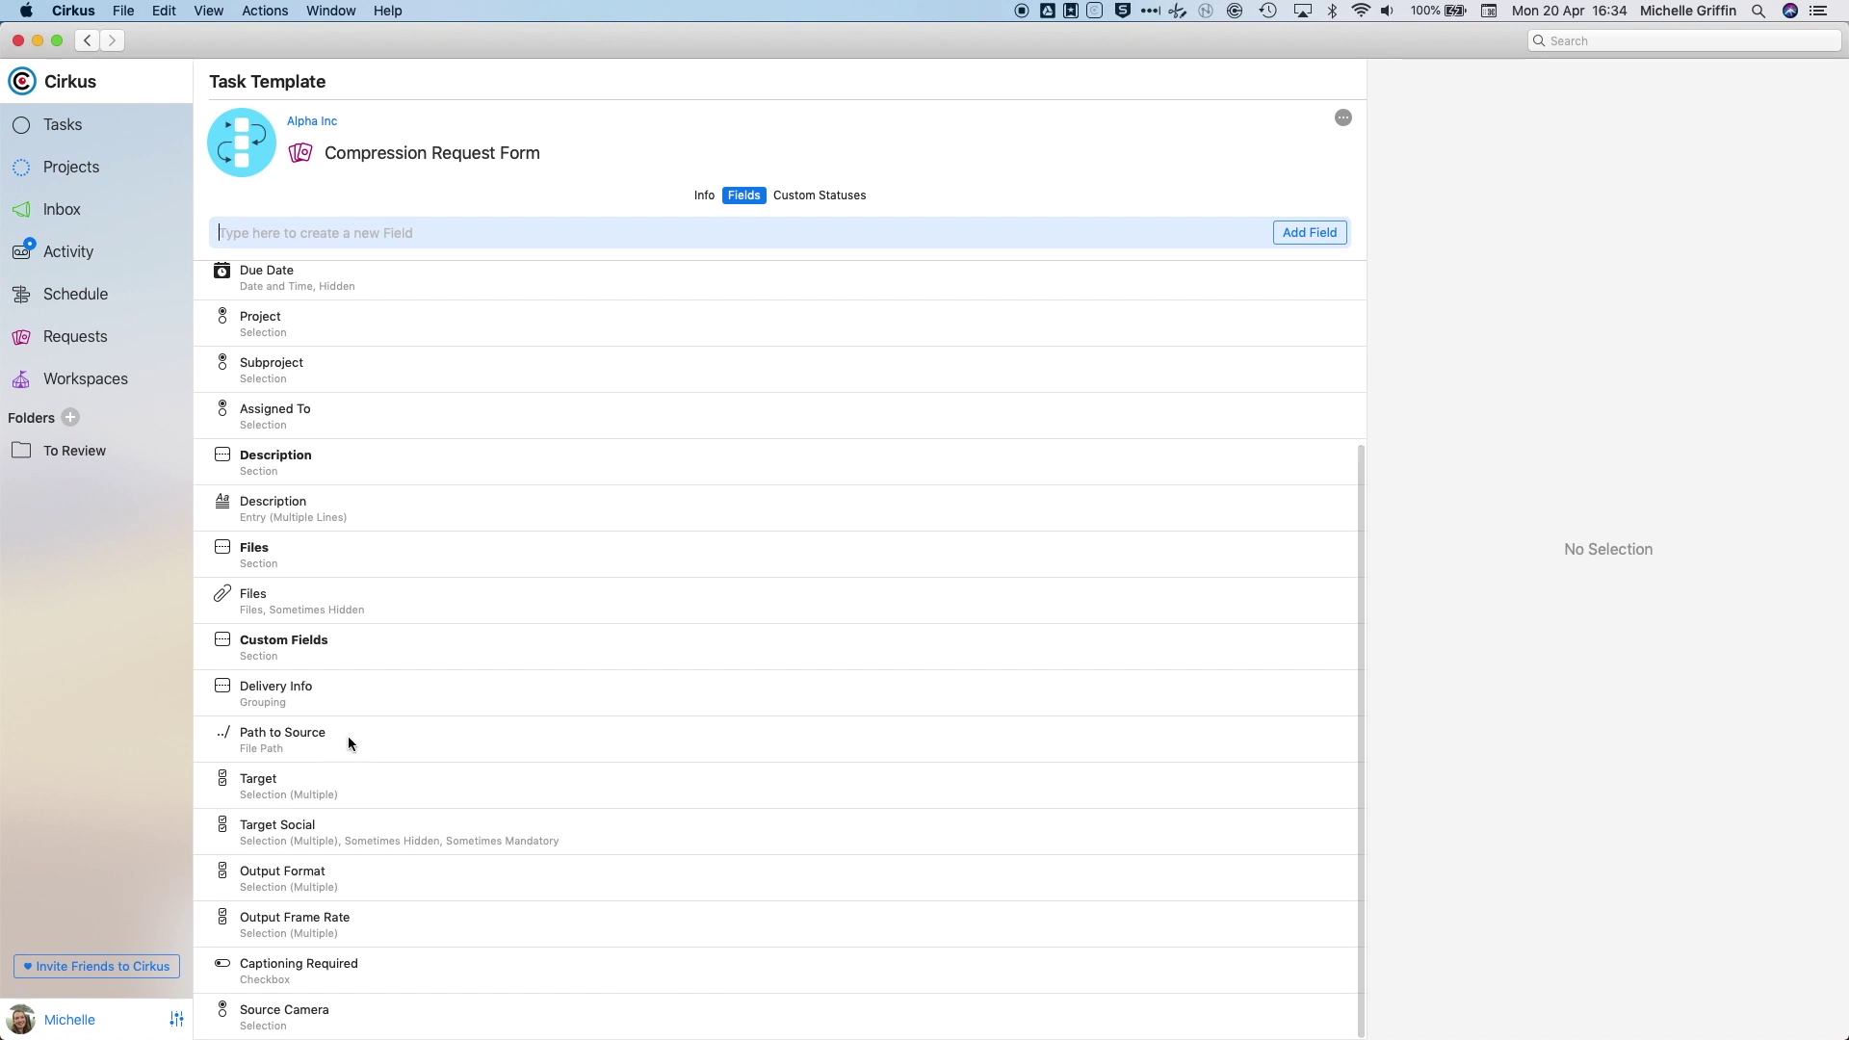
pyautogui.click(364, 790)
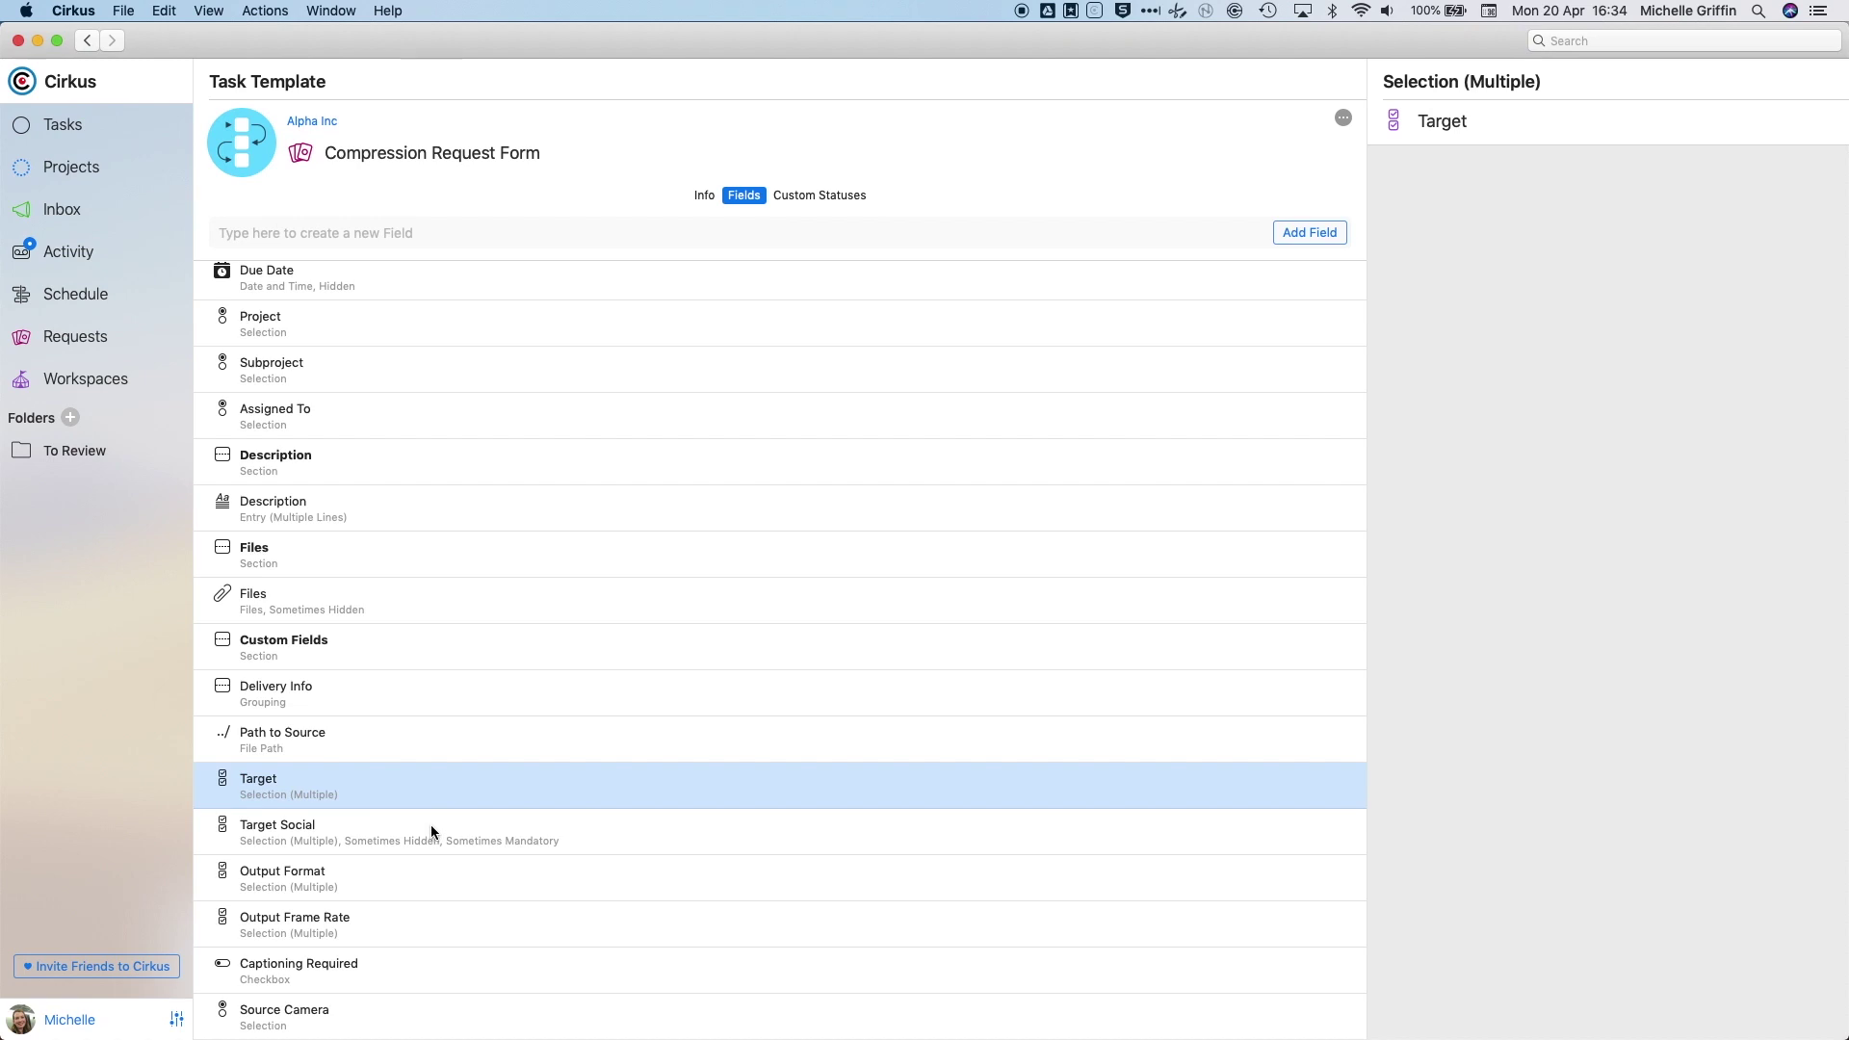
pyautogui.doubleClick(457, 782)
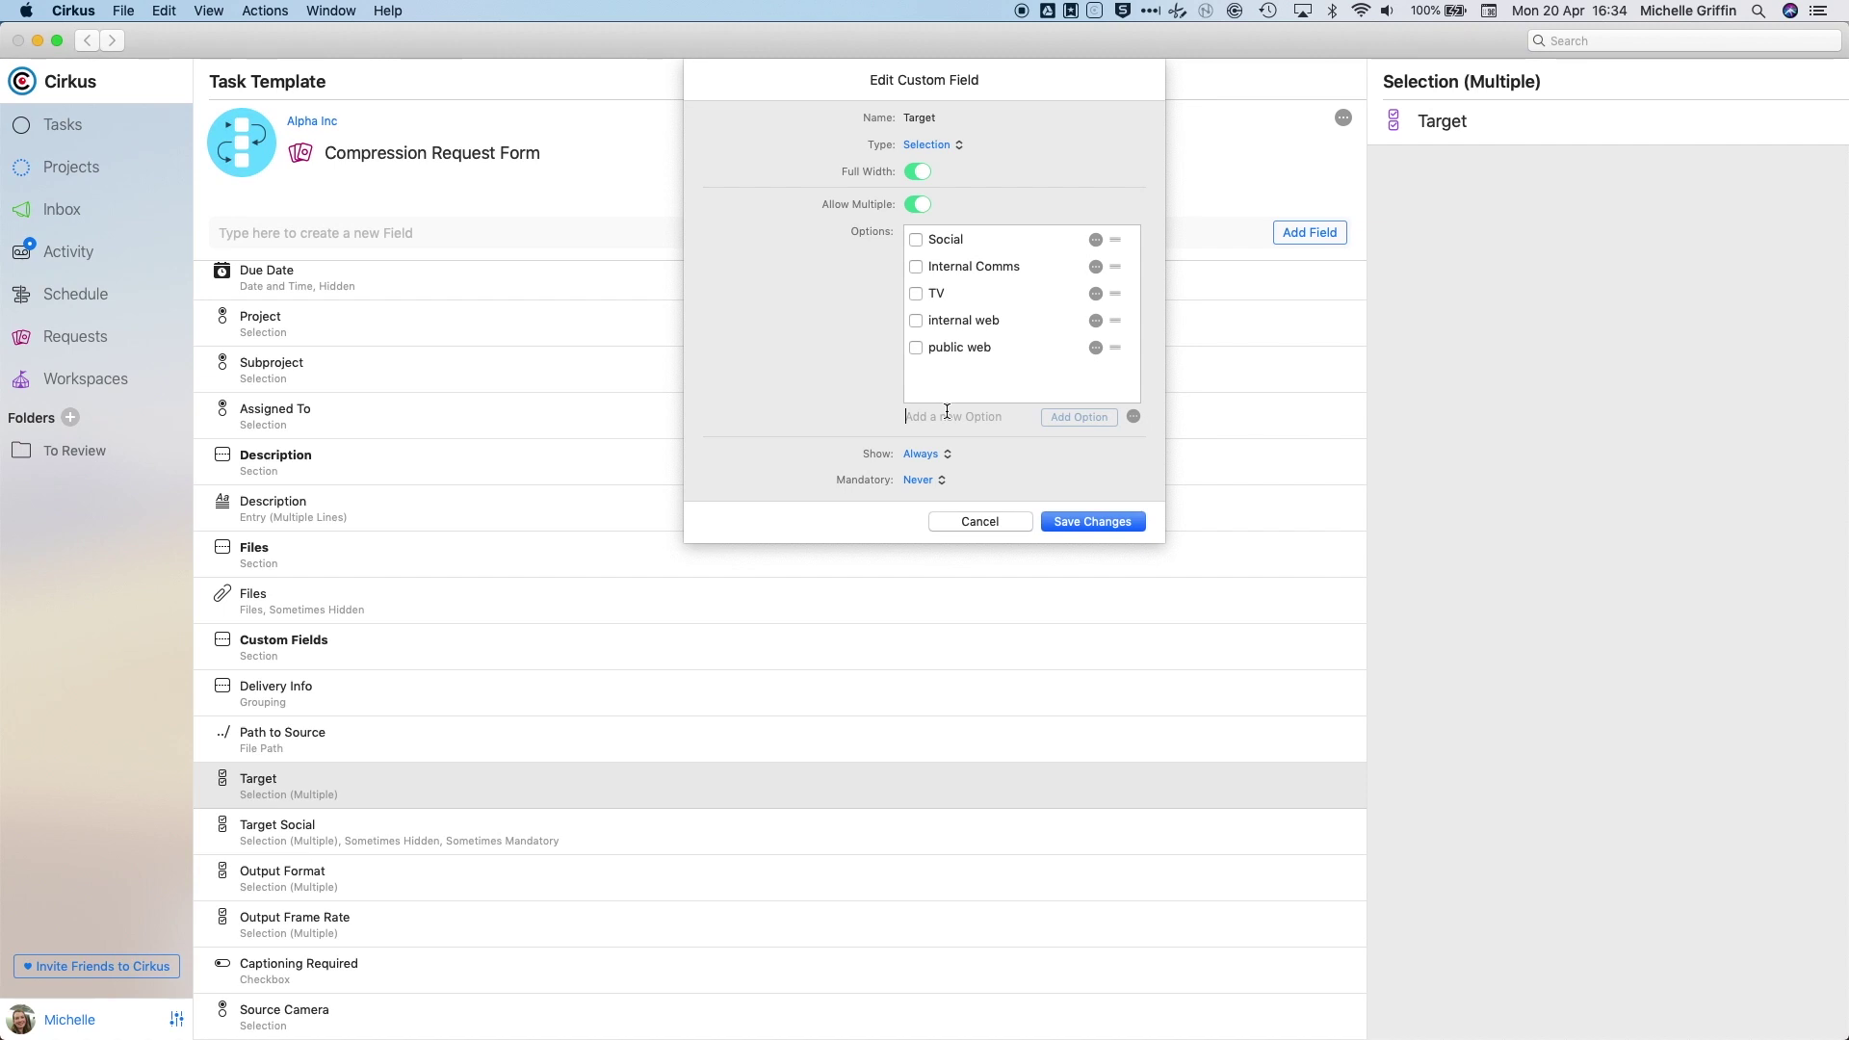
pyautogui.write('option')
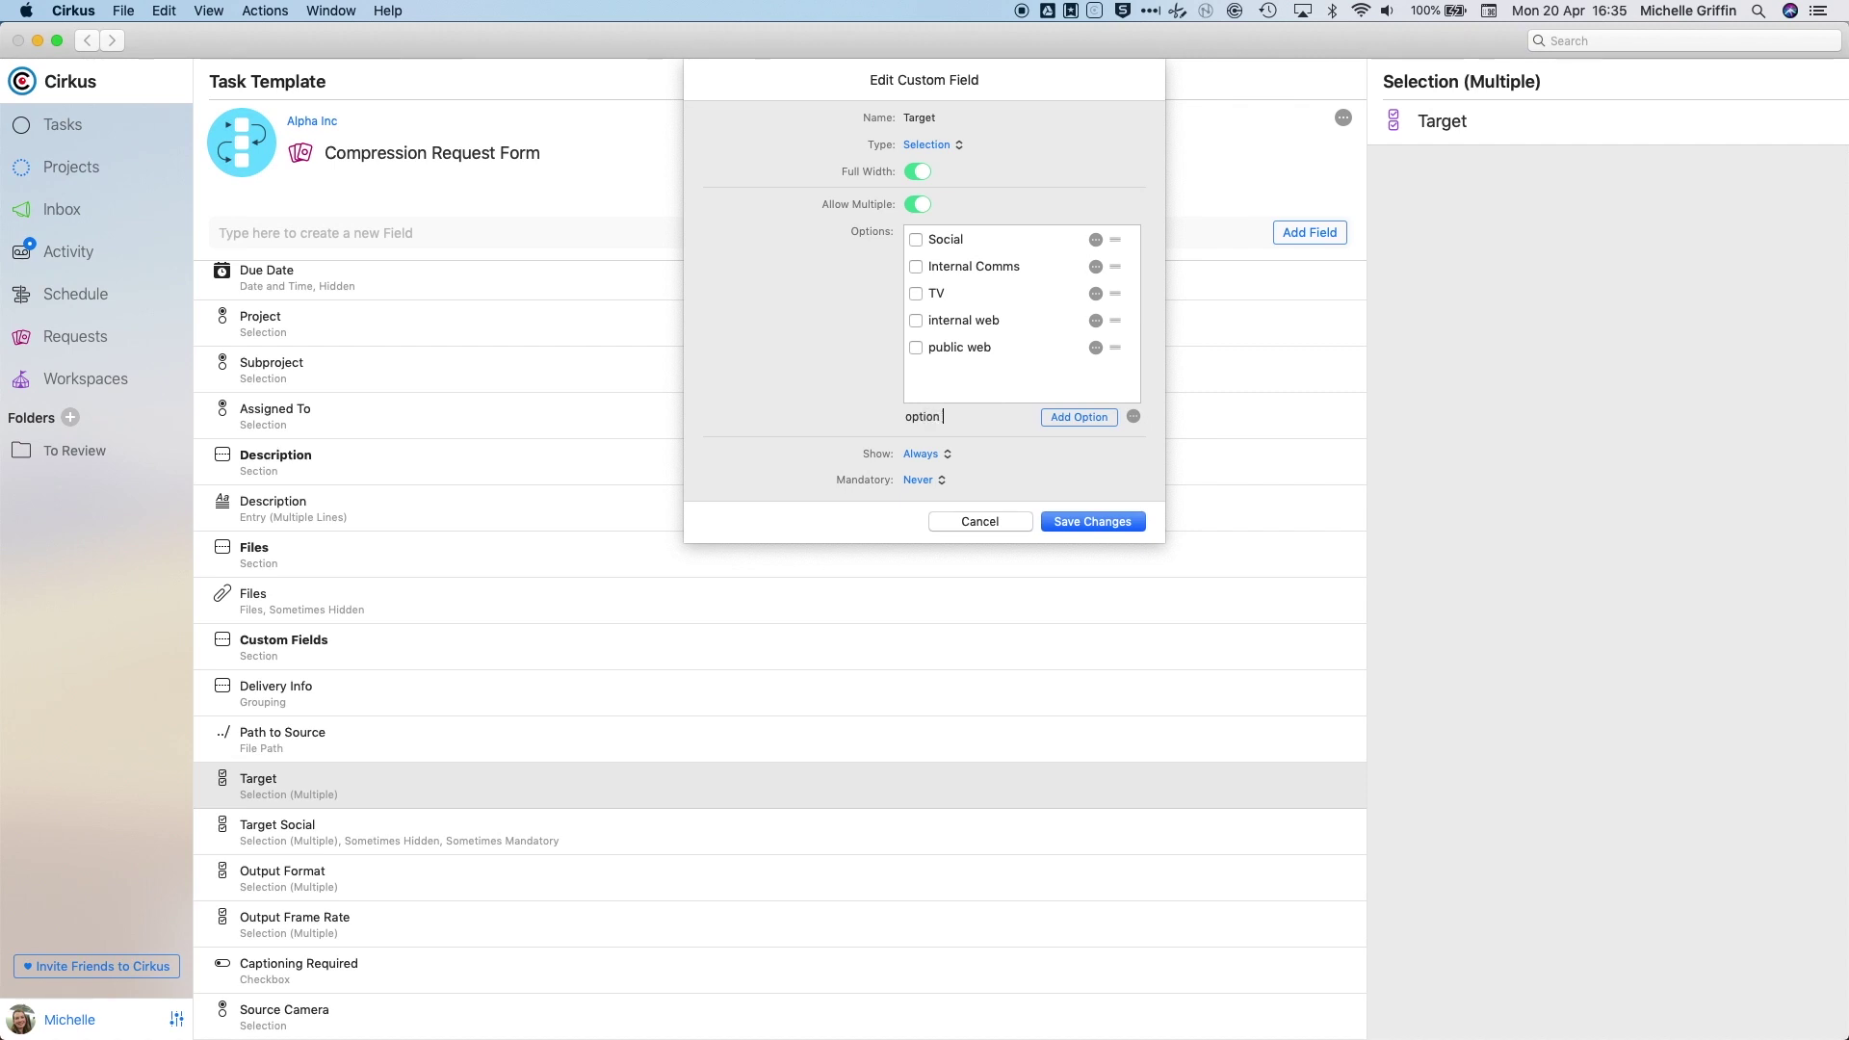
pyautogui.write(' new')
pyautogui.press('Return')
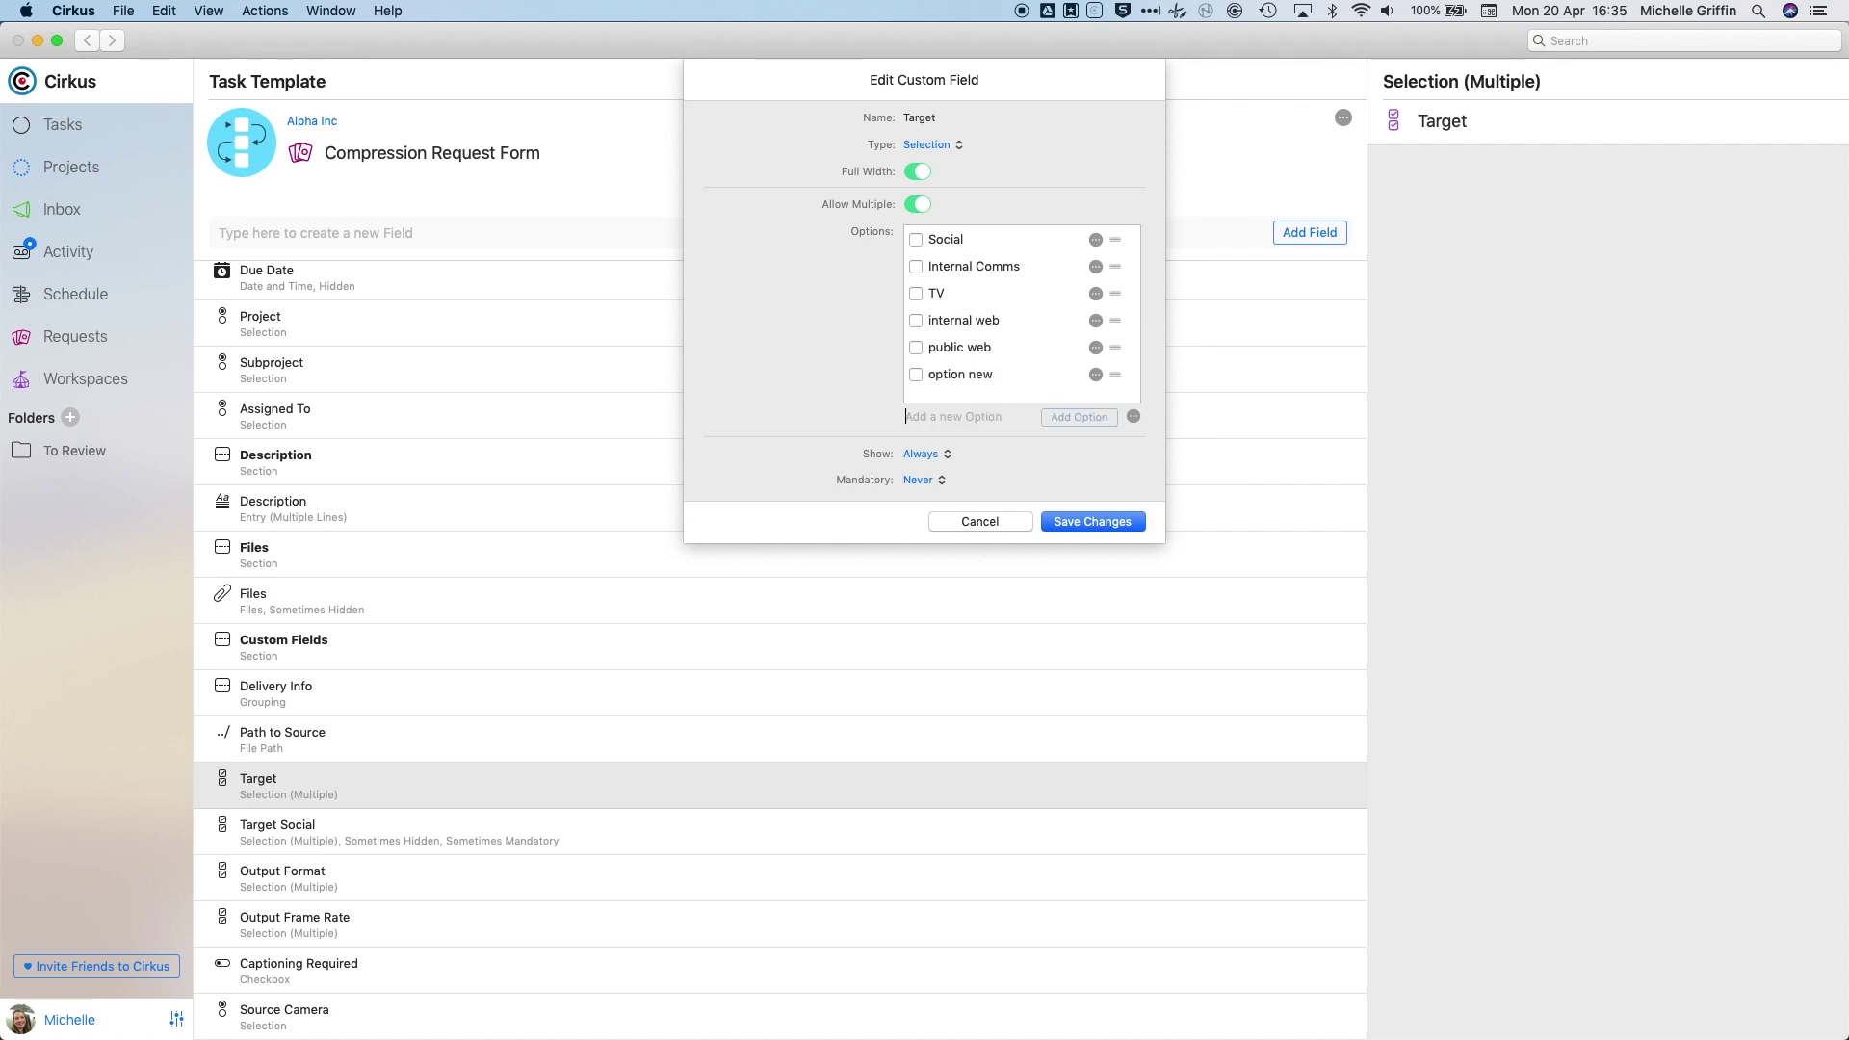
pyautogui.click(1072, 521)
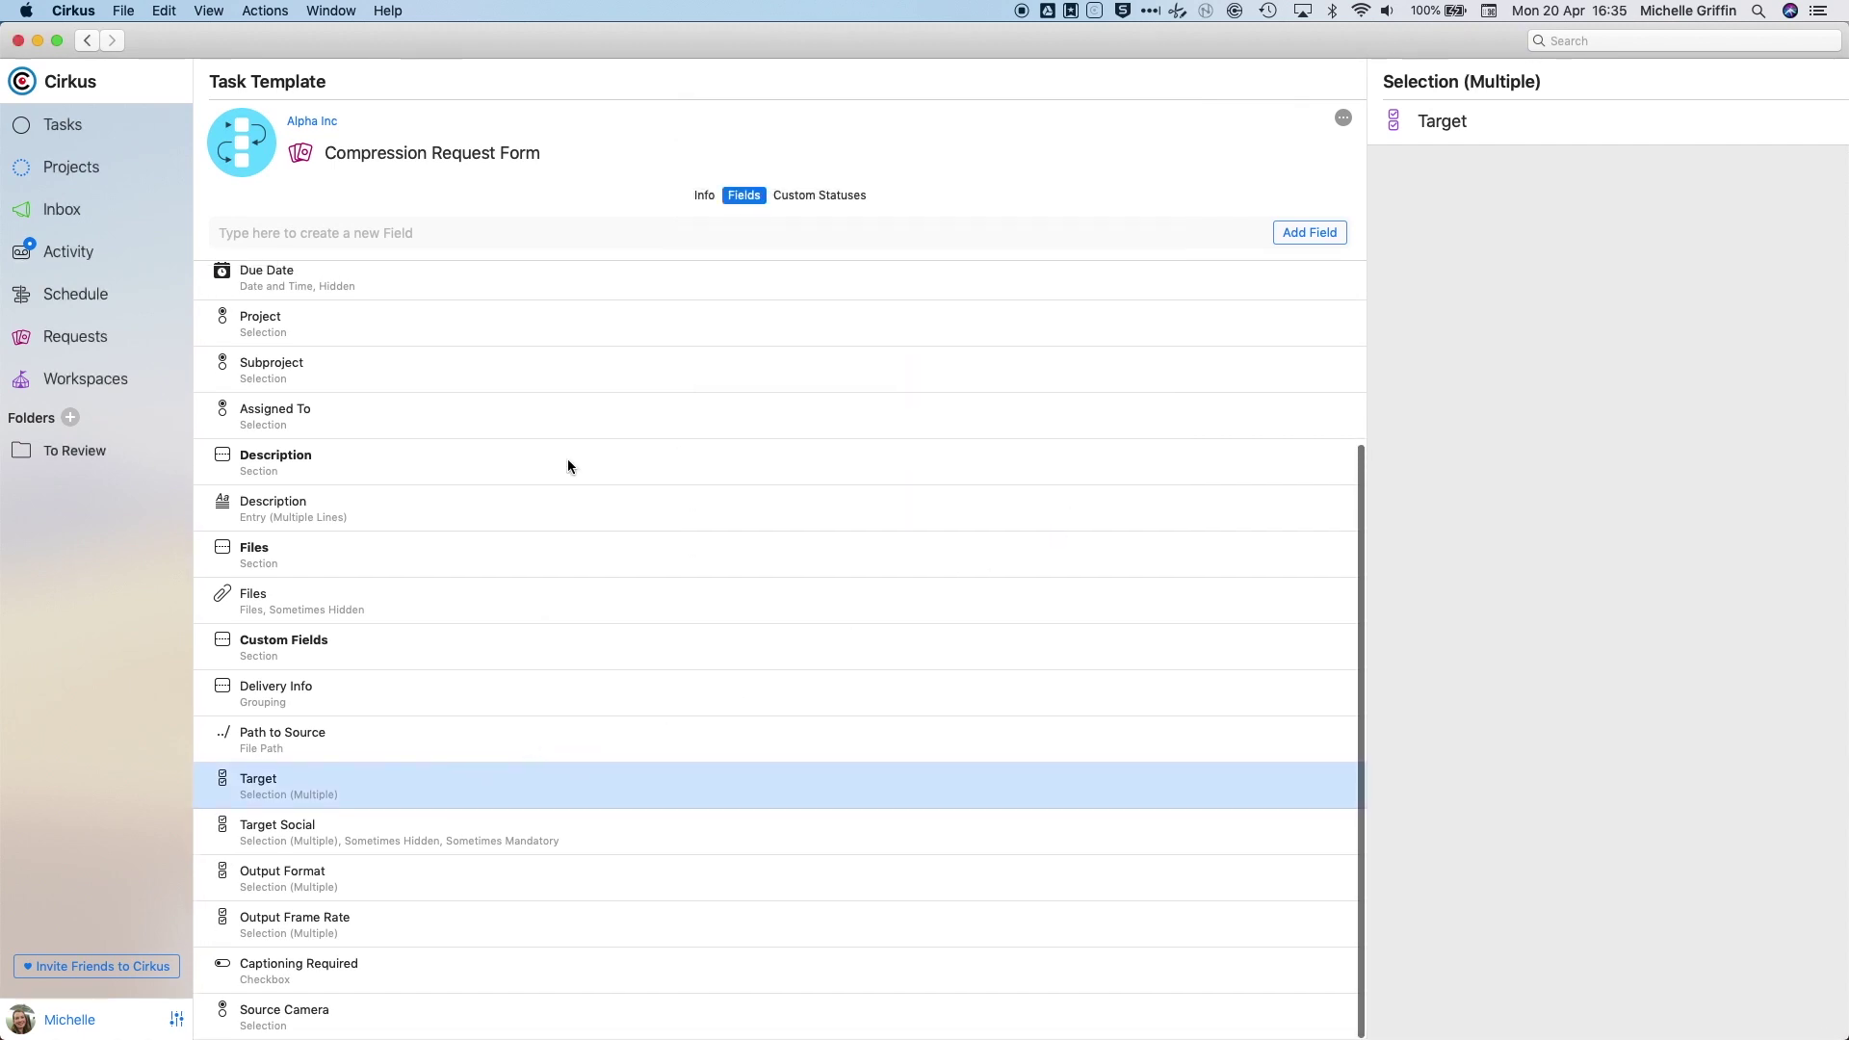
# - Add a custom field named Air Date of type Date to the Compression Request Form template
pyautogui.click(646, 235)
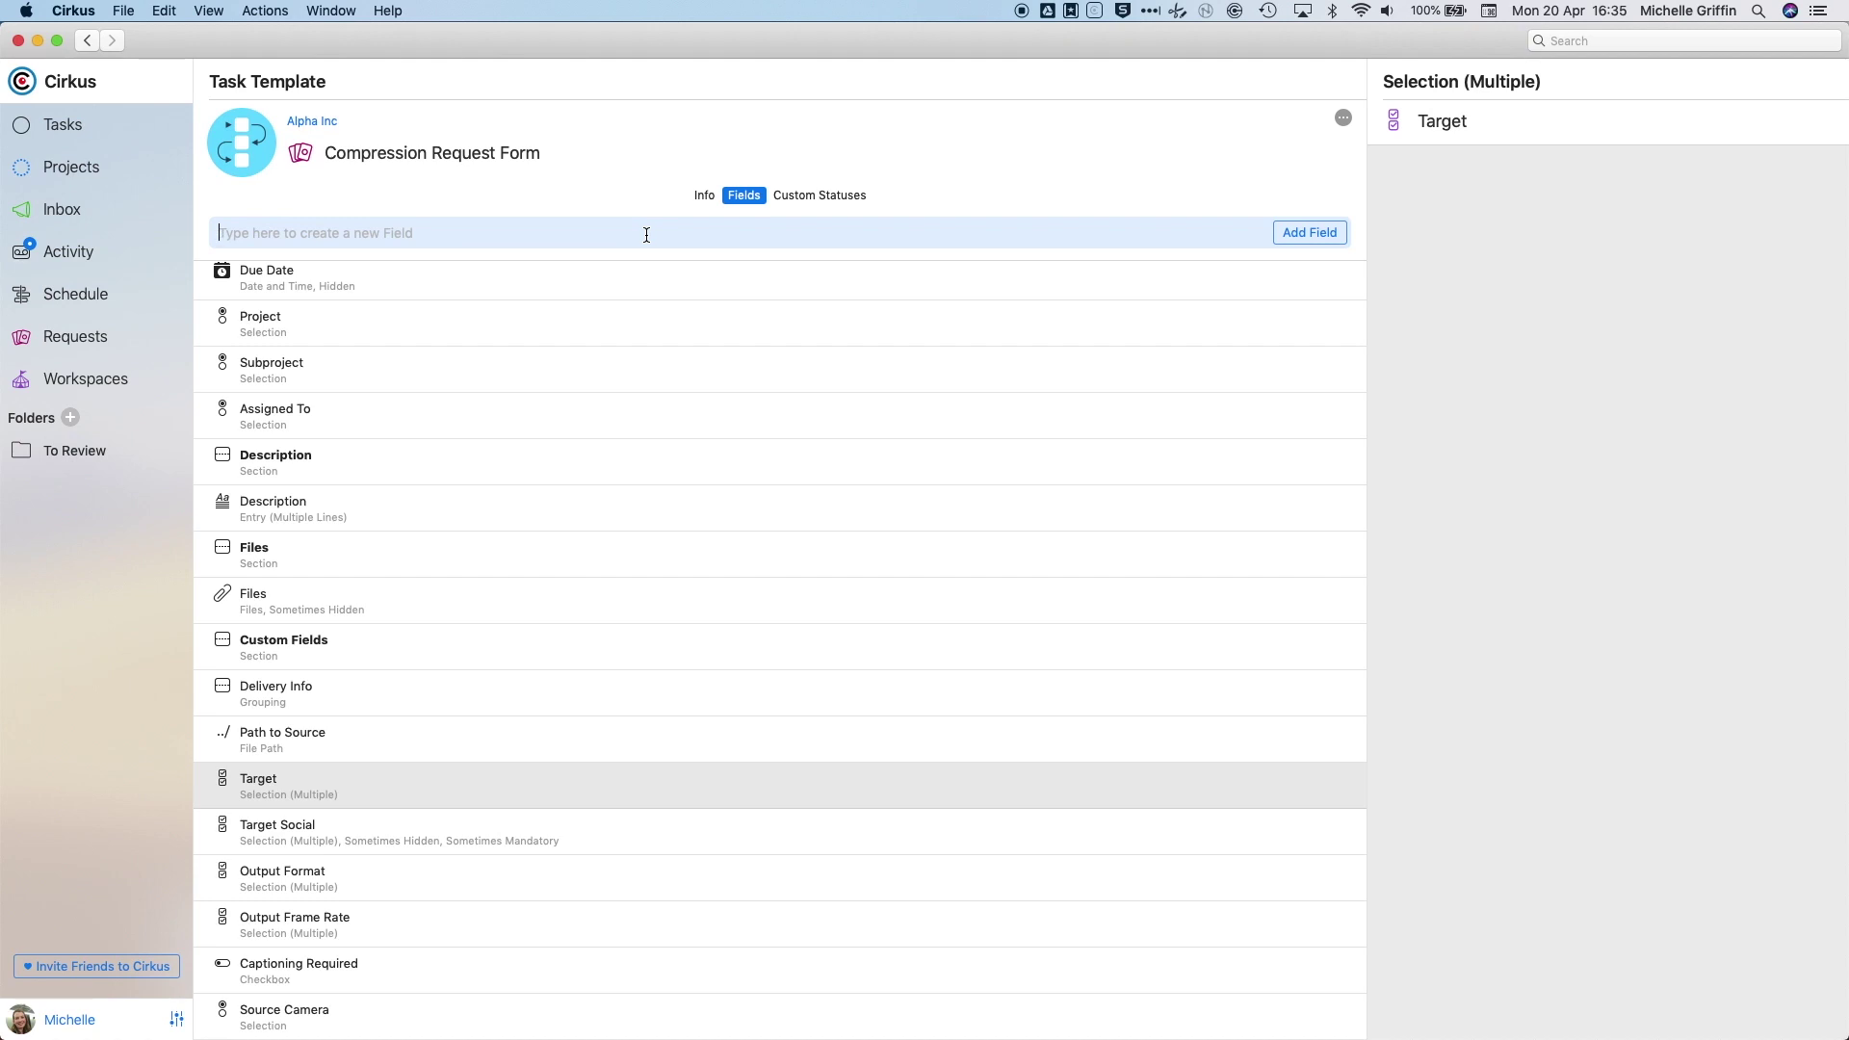
pyautogui.write('Air Date')
pyautogui.press('Return')
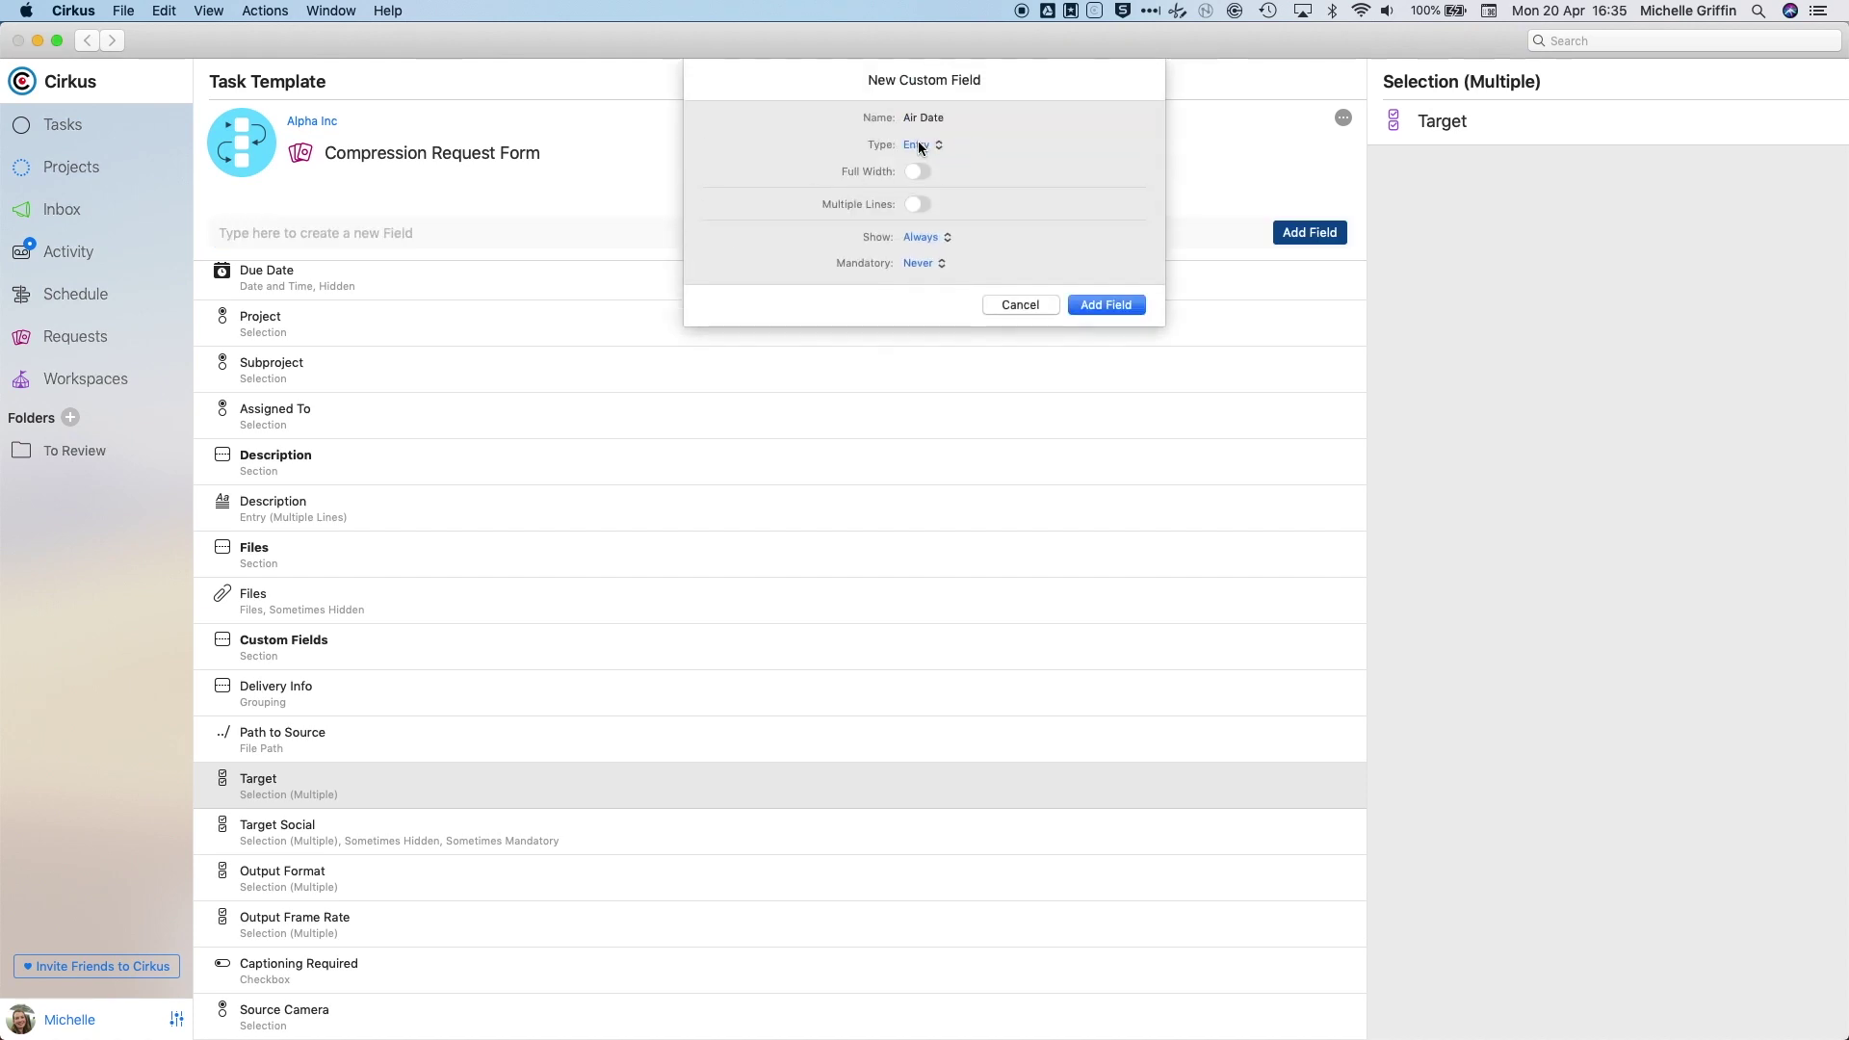
pyautogui.click(919, 142)
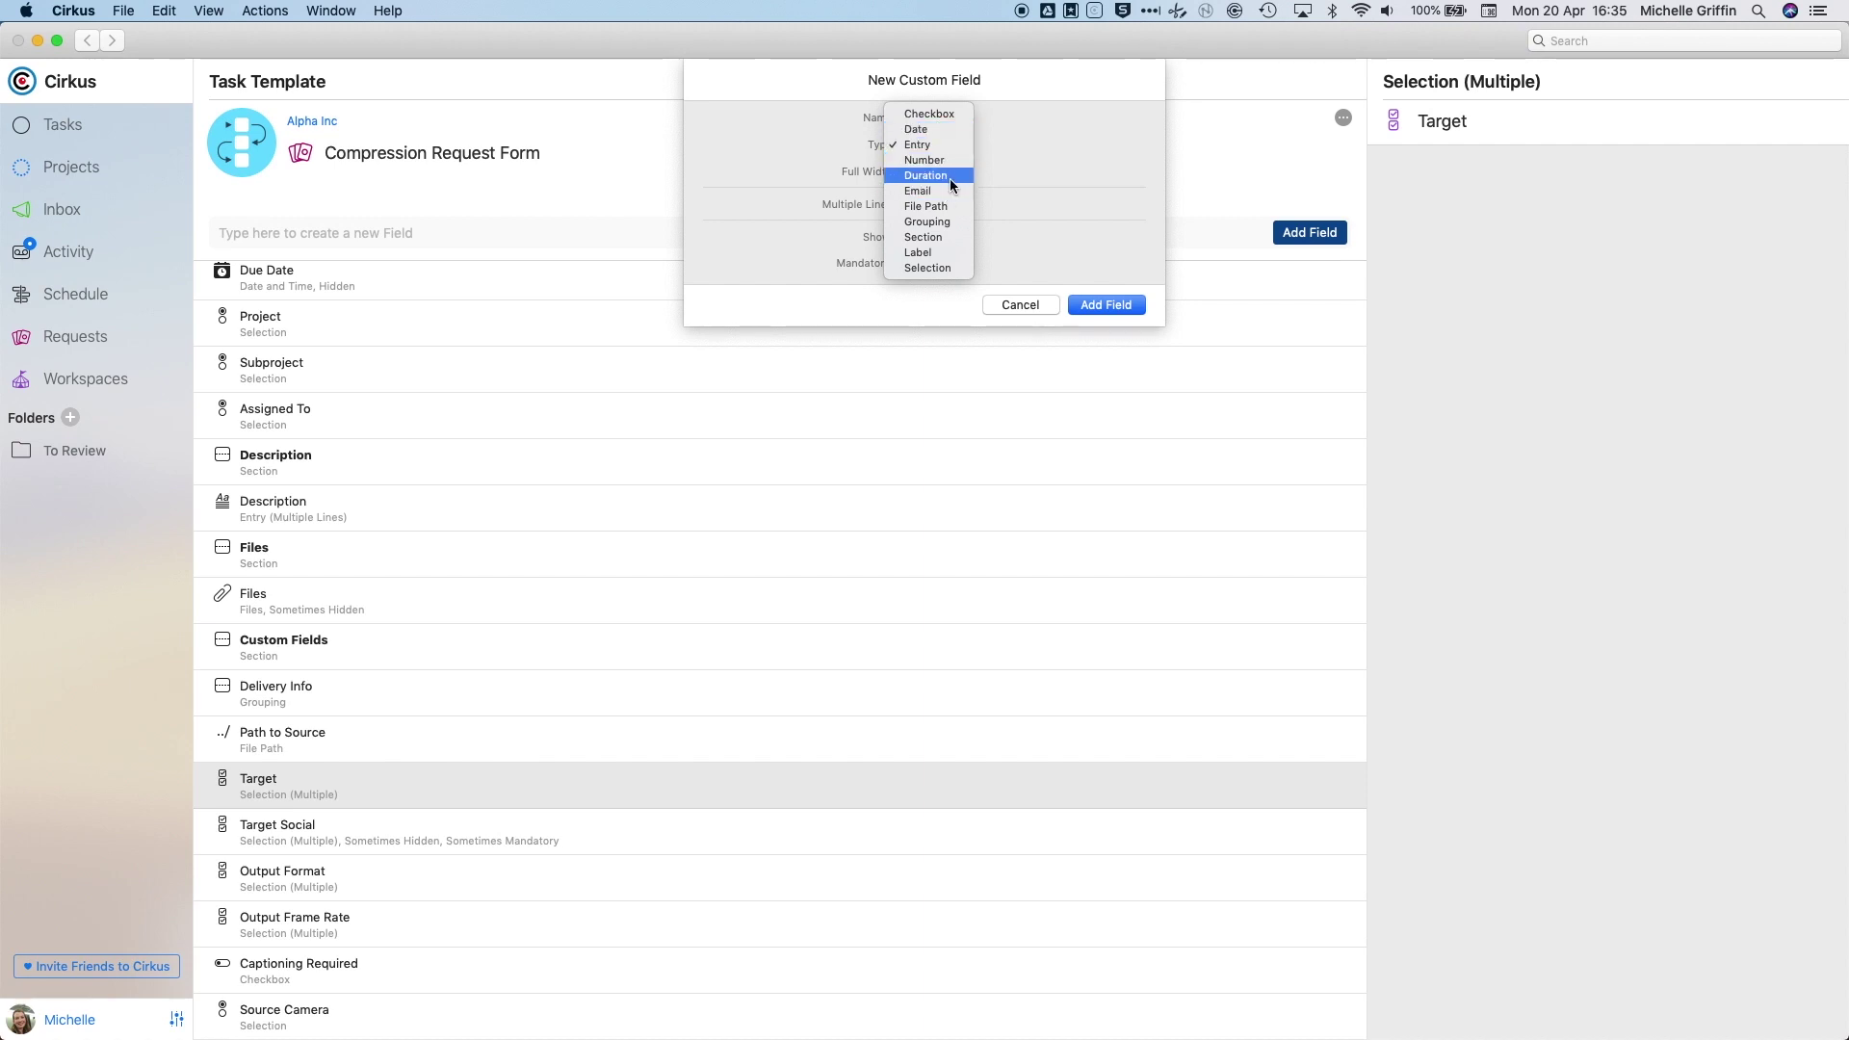
pyautogui.click(917, 129)
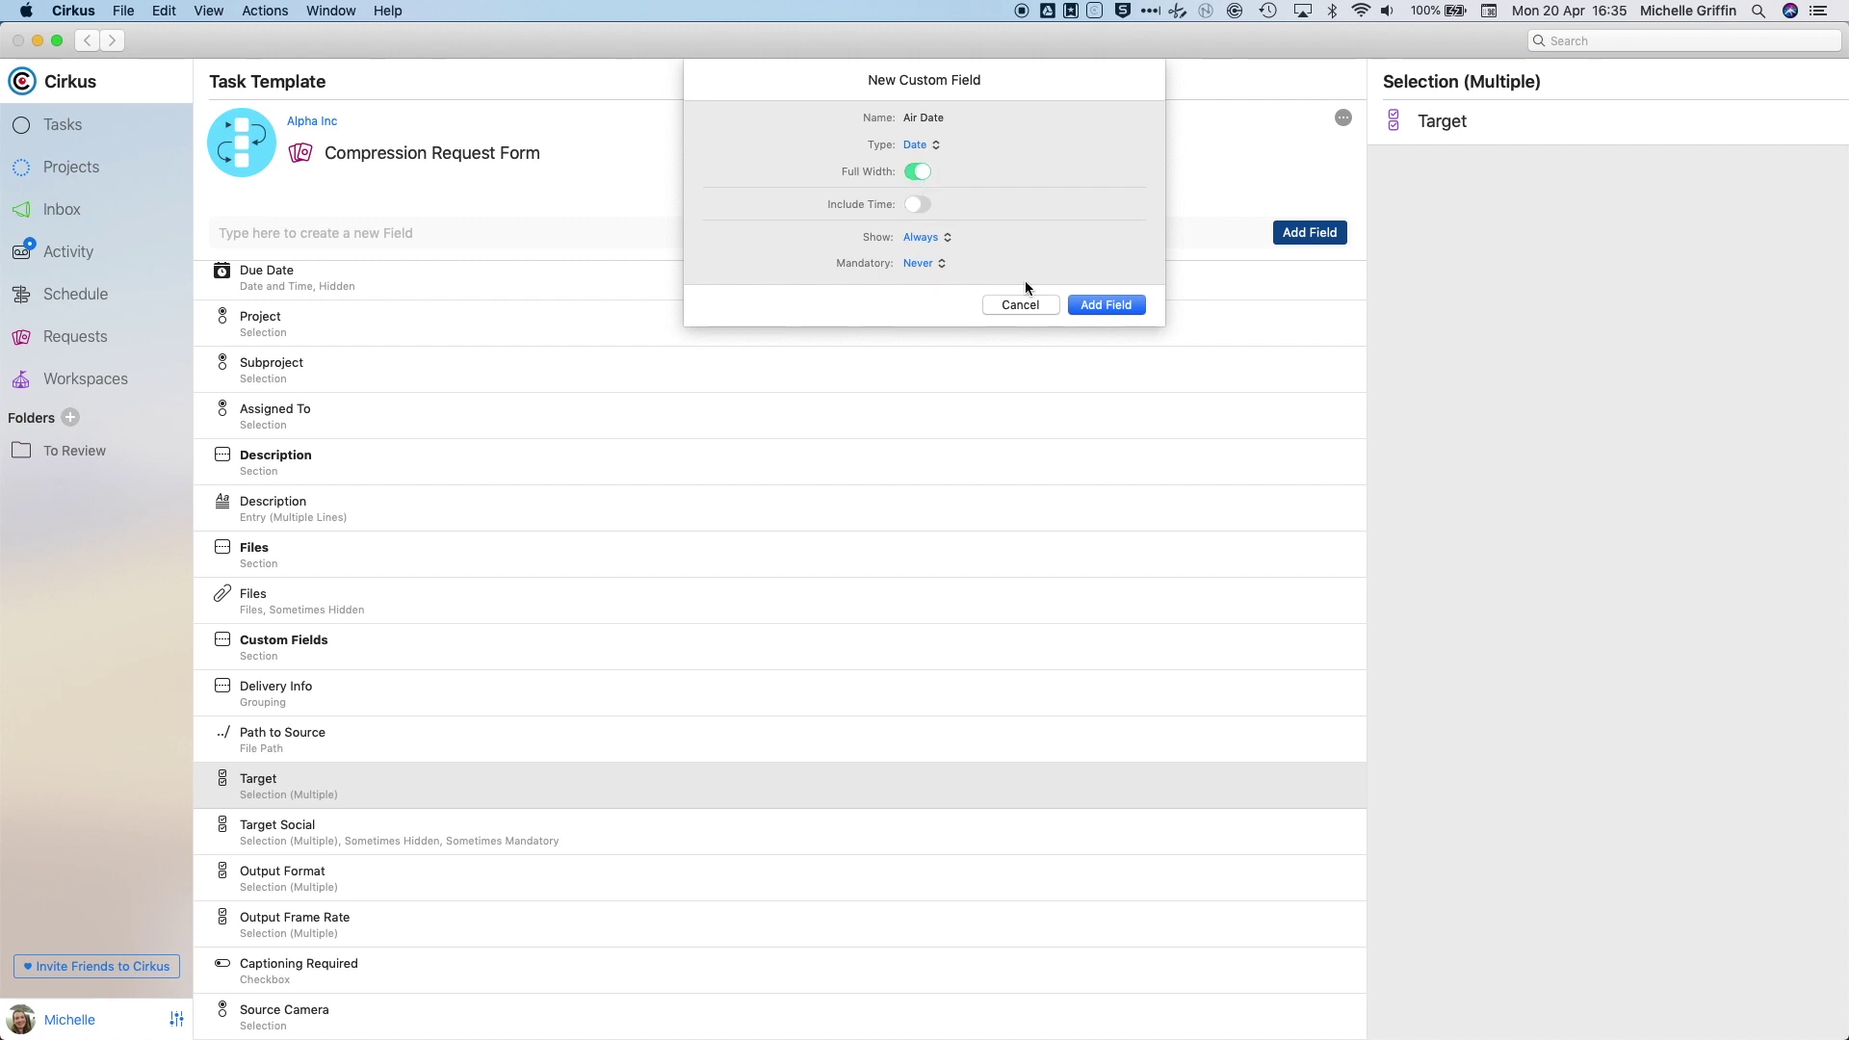
pyautogui.click(1120, 296)
# - Show the Compression Request Form template's custom statuses and begin a new status entry
pyautogui.click(823, 197)
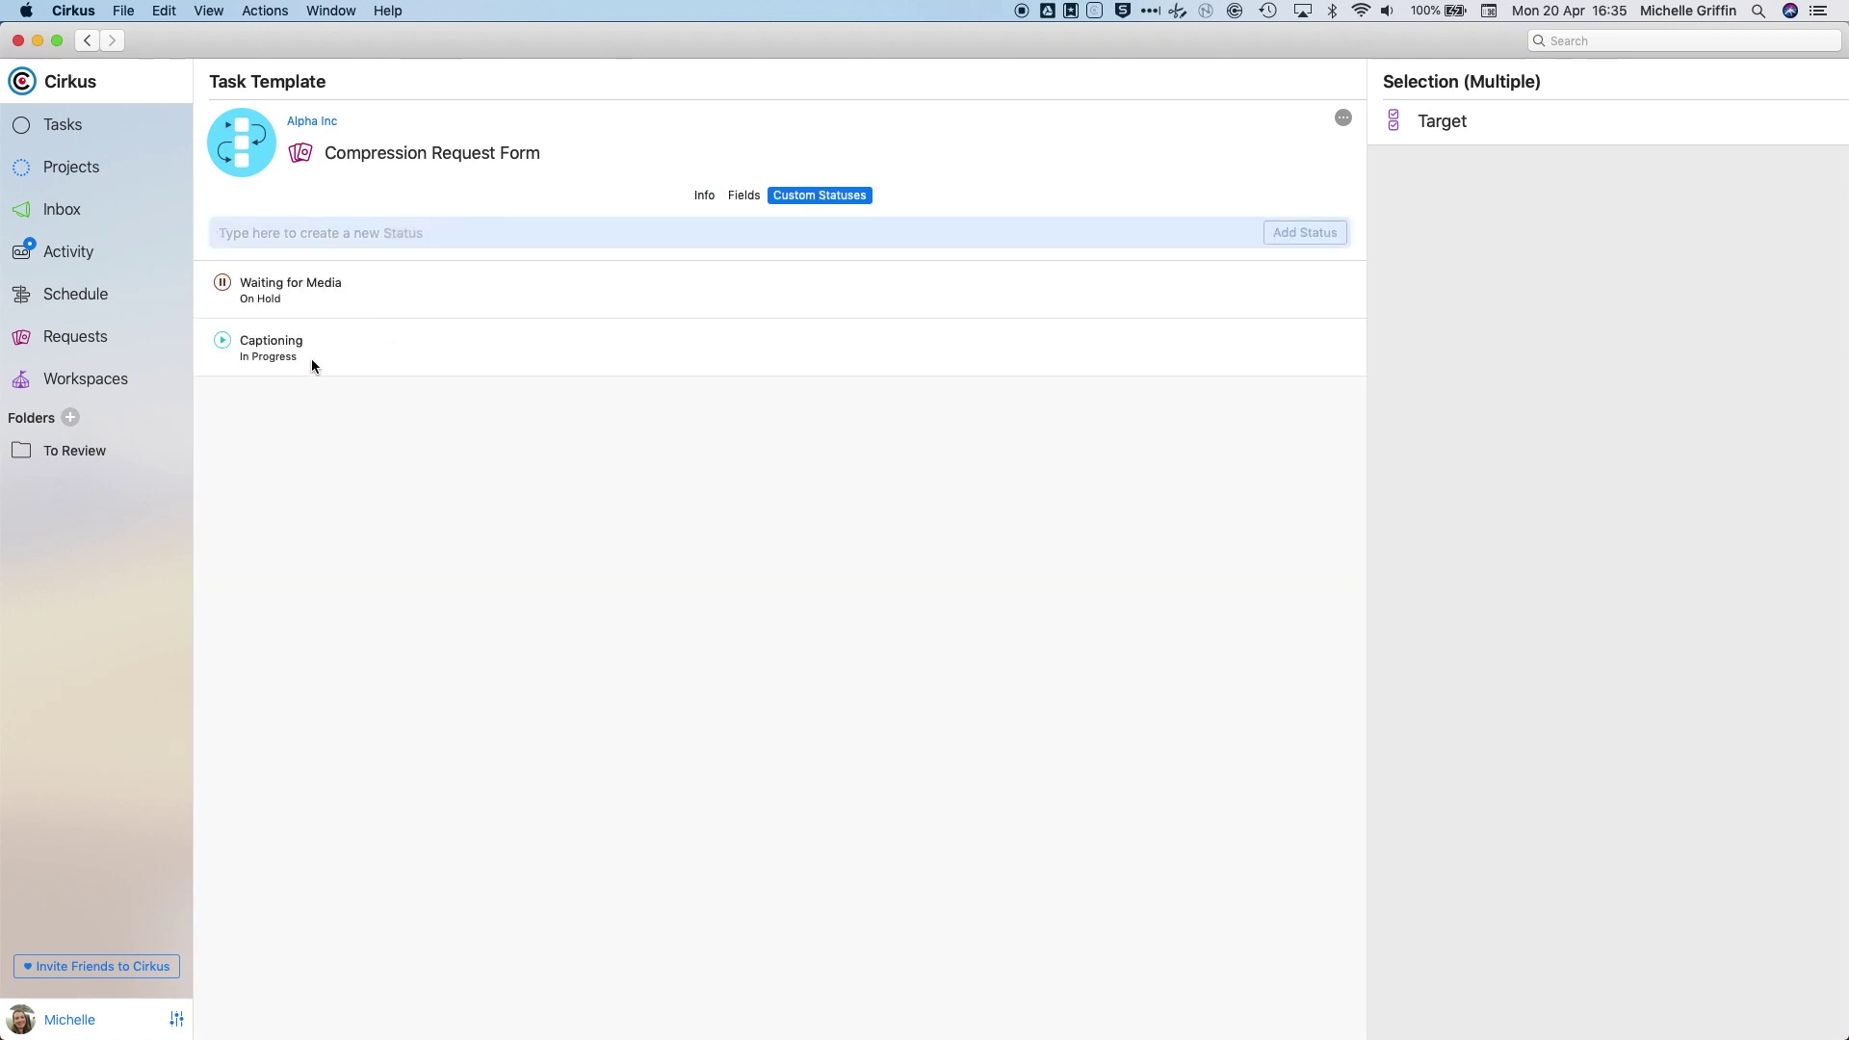
pyautogui.click(374, 239)
pyautogui.write('Compressing')
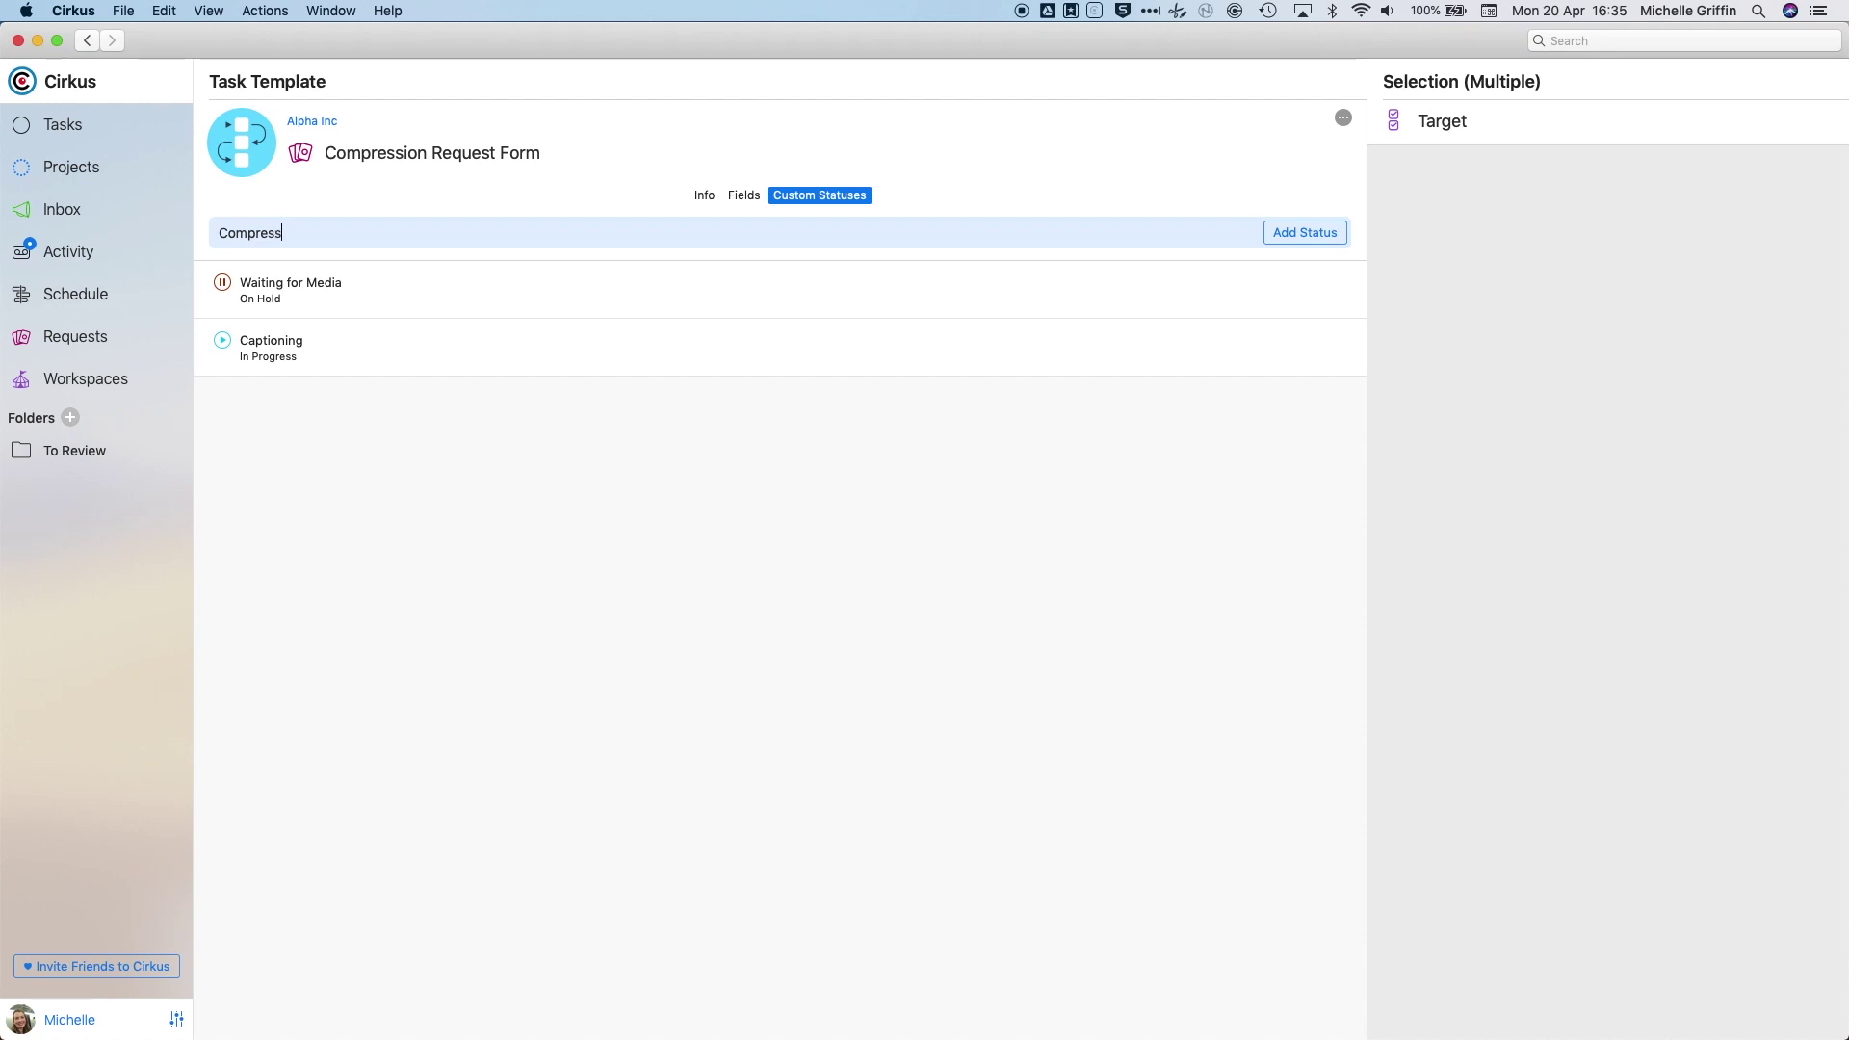
pyautogui.press('BackSpace')
pyautogui.press('BackSpace')
pyautogui.write('io')
pyautogui.press('BackSpace')
pyautogui.press('BackSpace')
pyautogui.moveTo(307, 233); pyautogui.dragTo(130, 229)
# - Create a custom status named "QC in progress" with type In Progress and color Mocha
pyautogui.write('QC in progress')
pyautogui.press('Return')
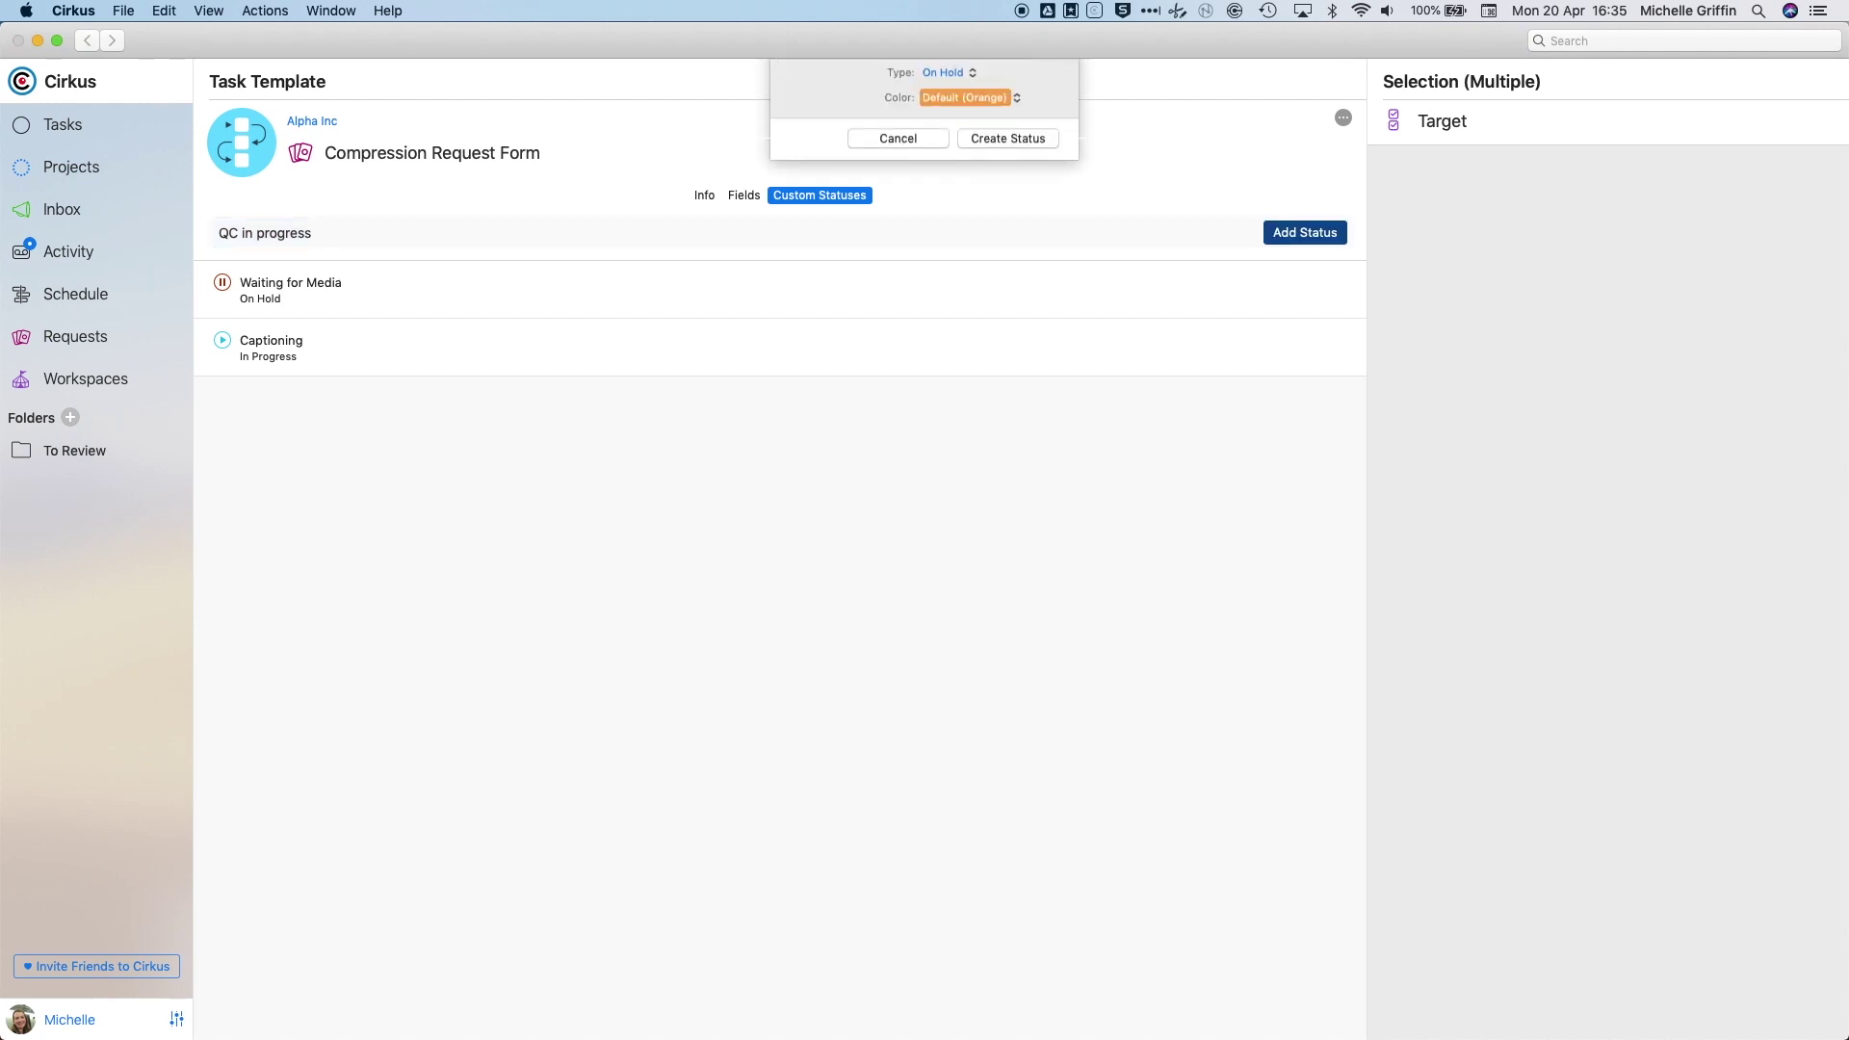
pyautogui.click(947, 144)
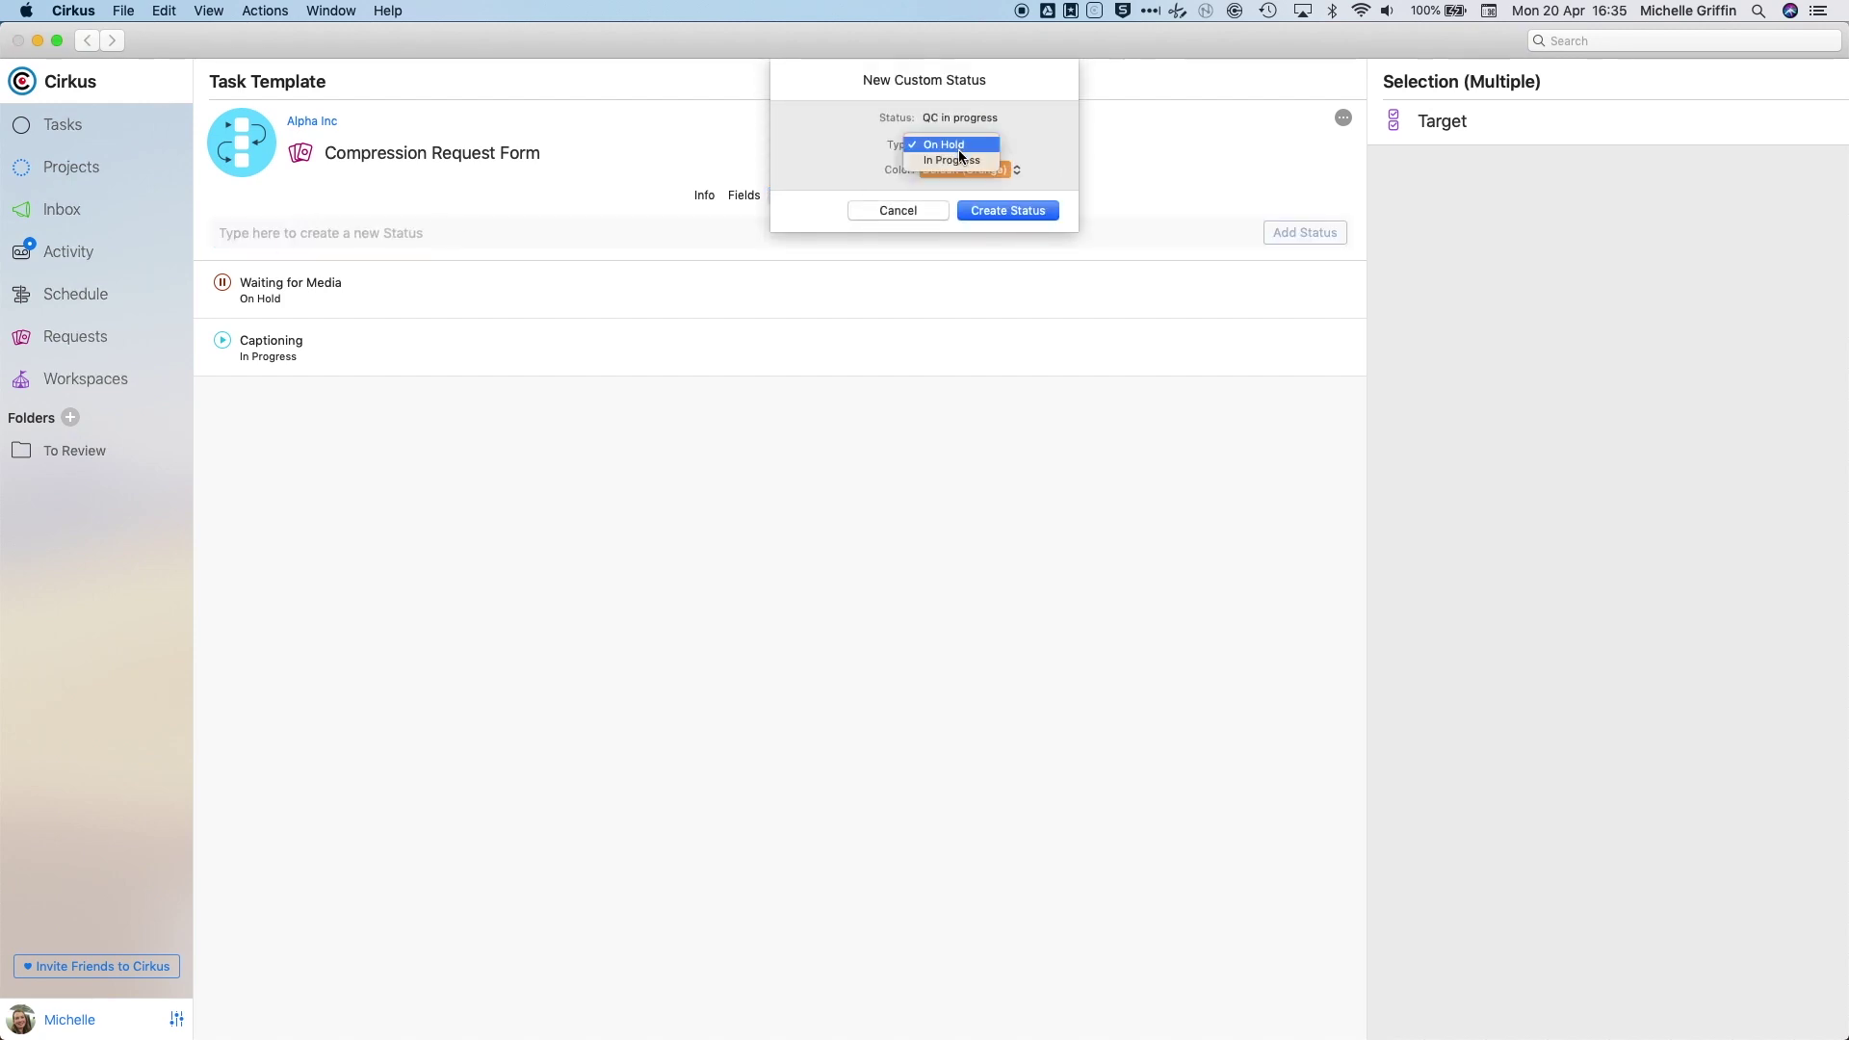
pyautogui.click(997, 170)
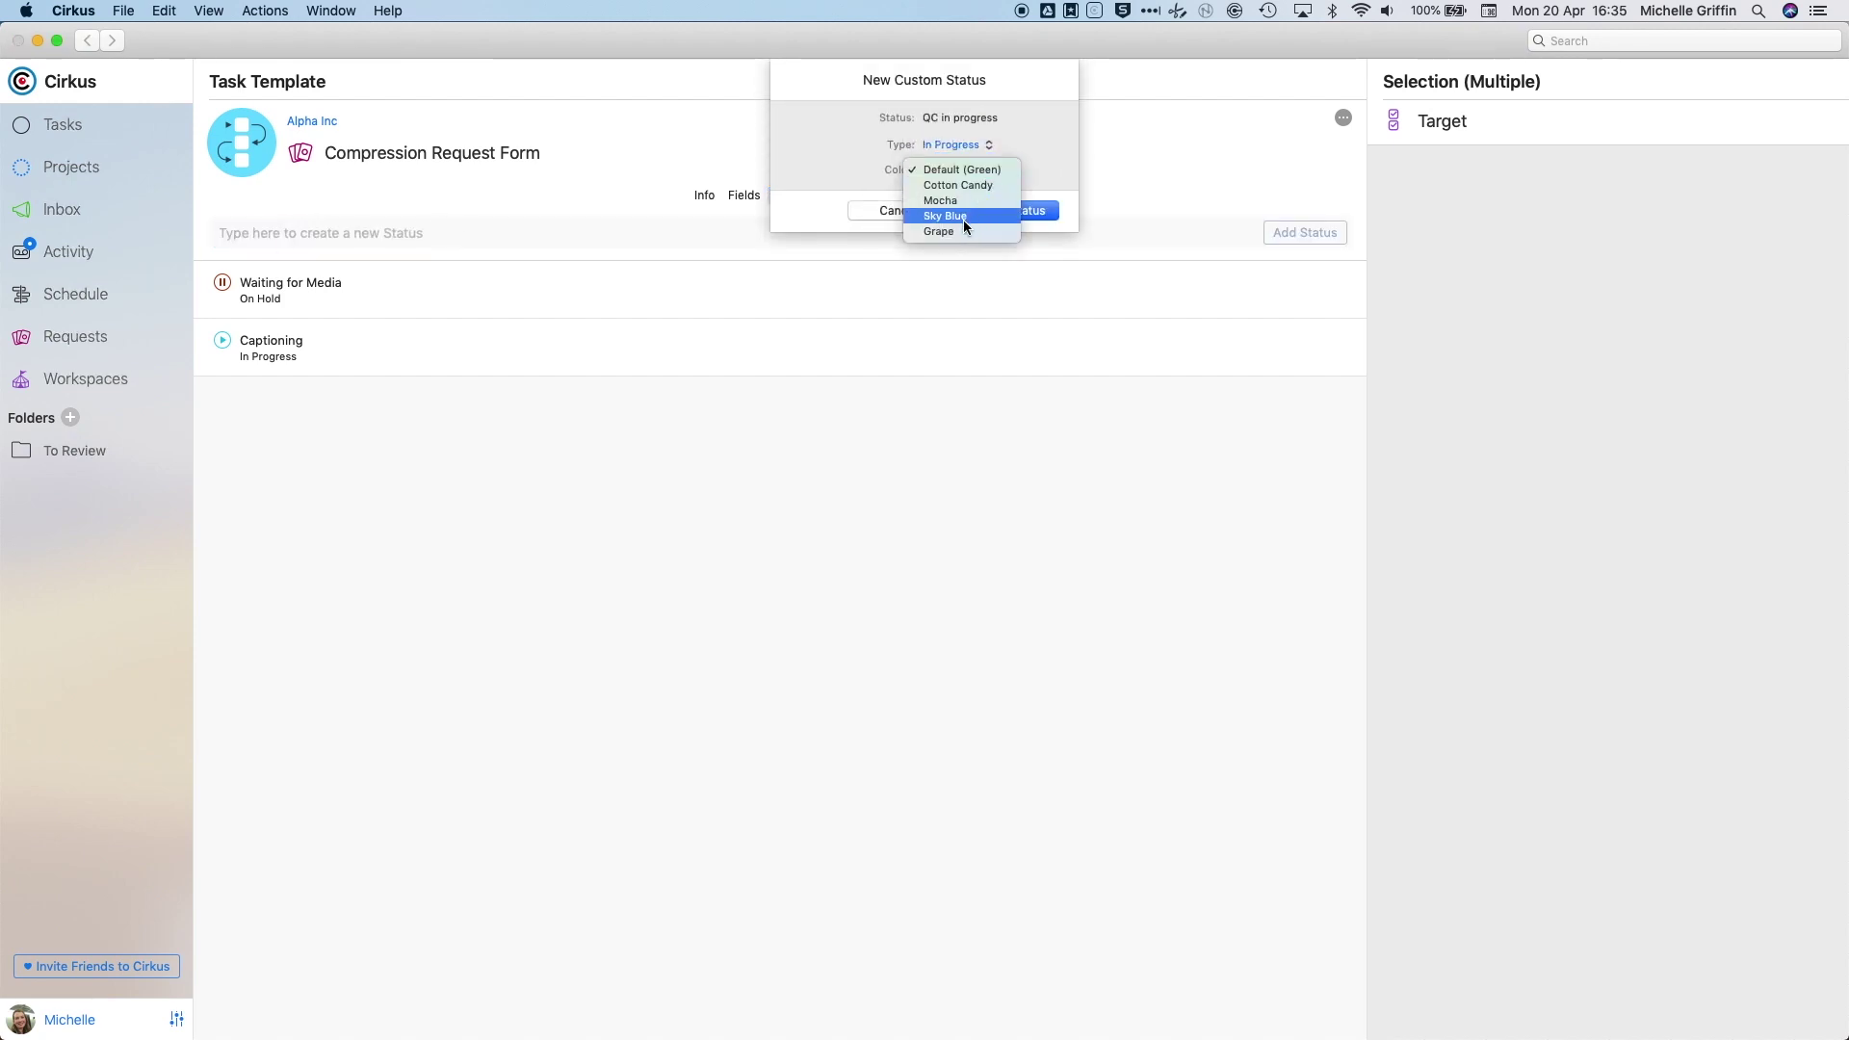
pyautogui.click(969, 202)
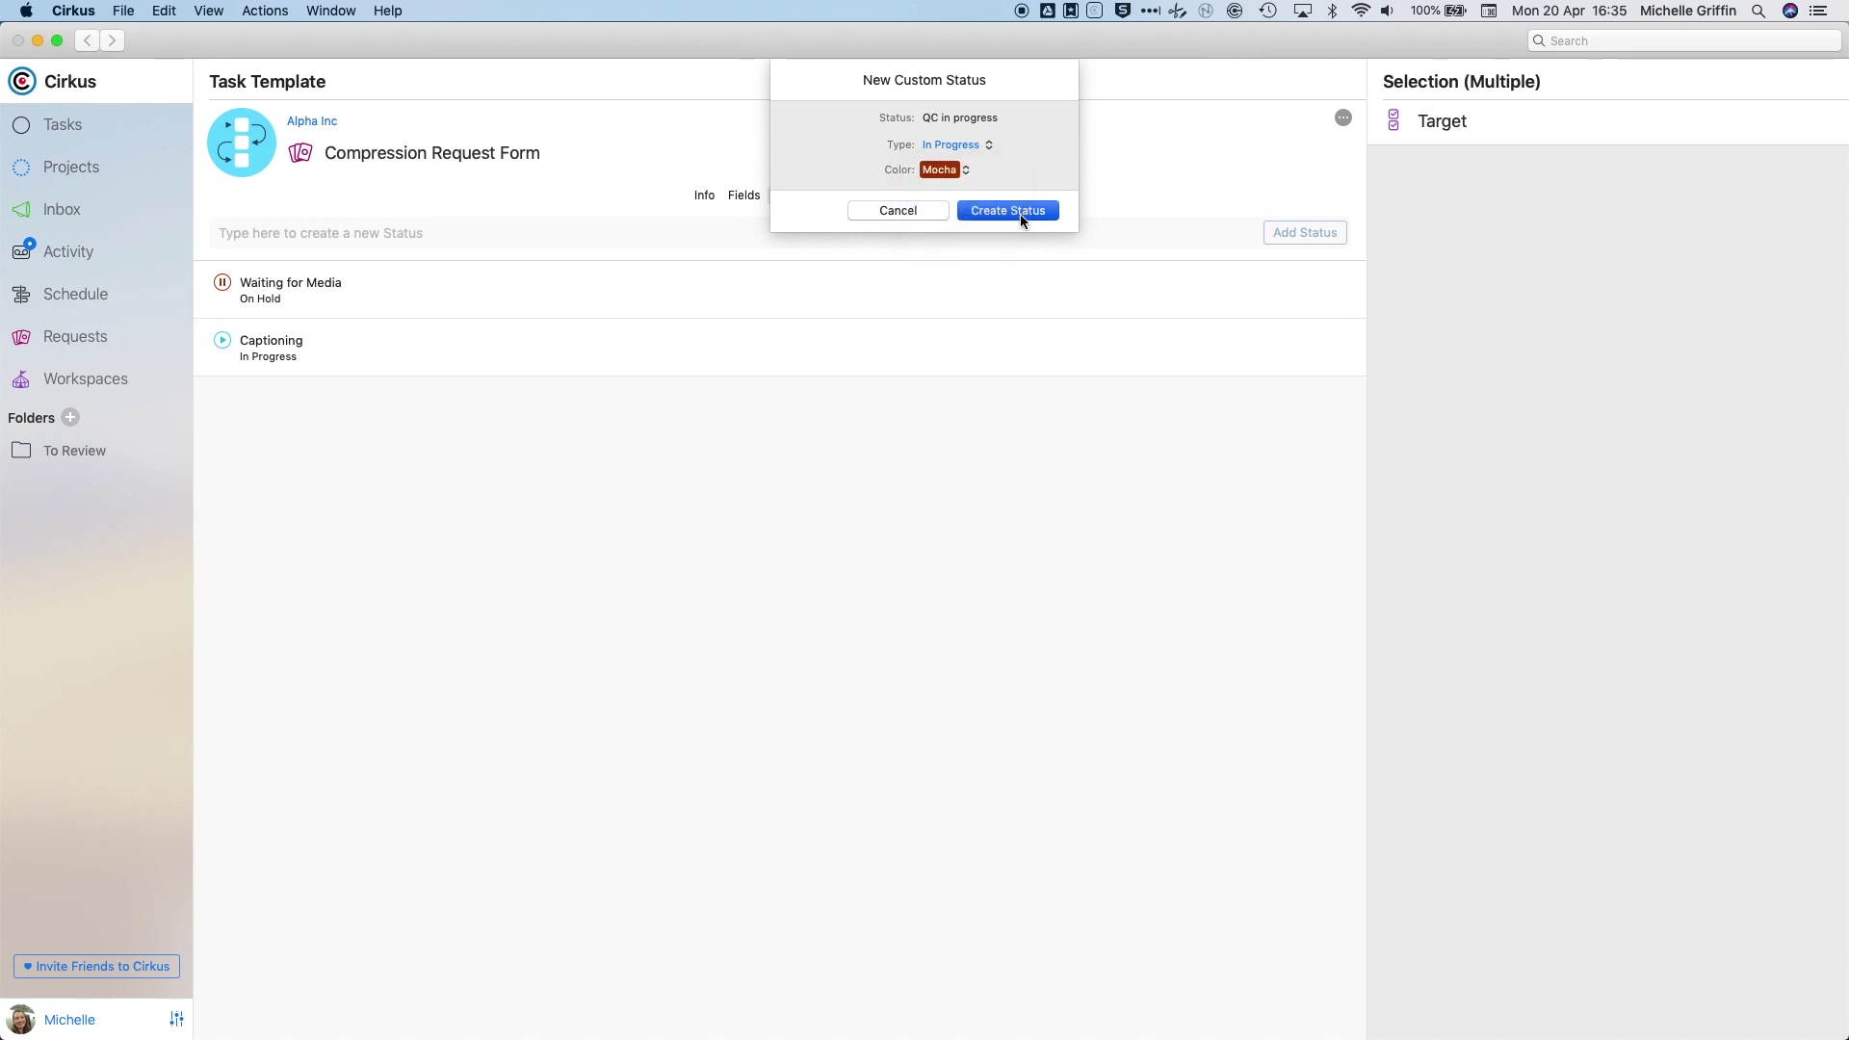
pyautogui.click(1019, 214)
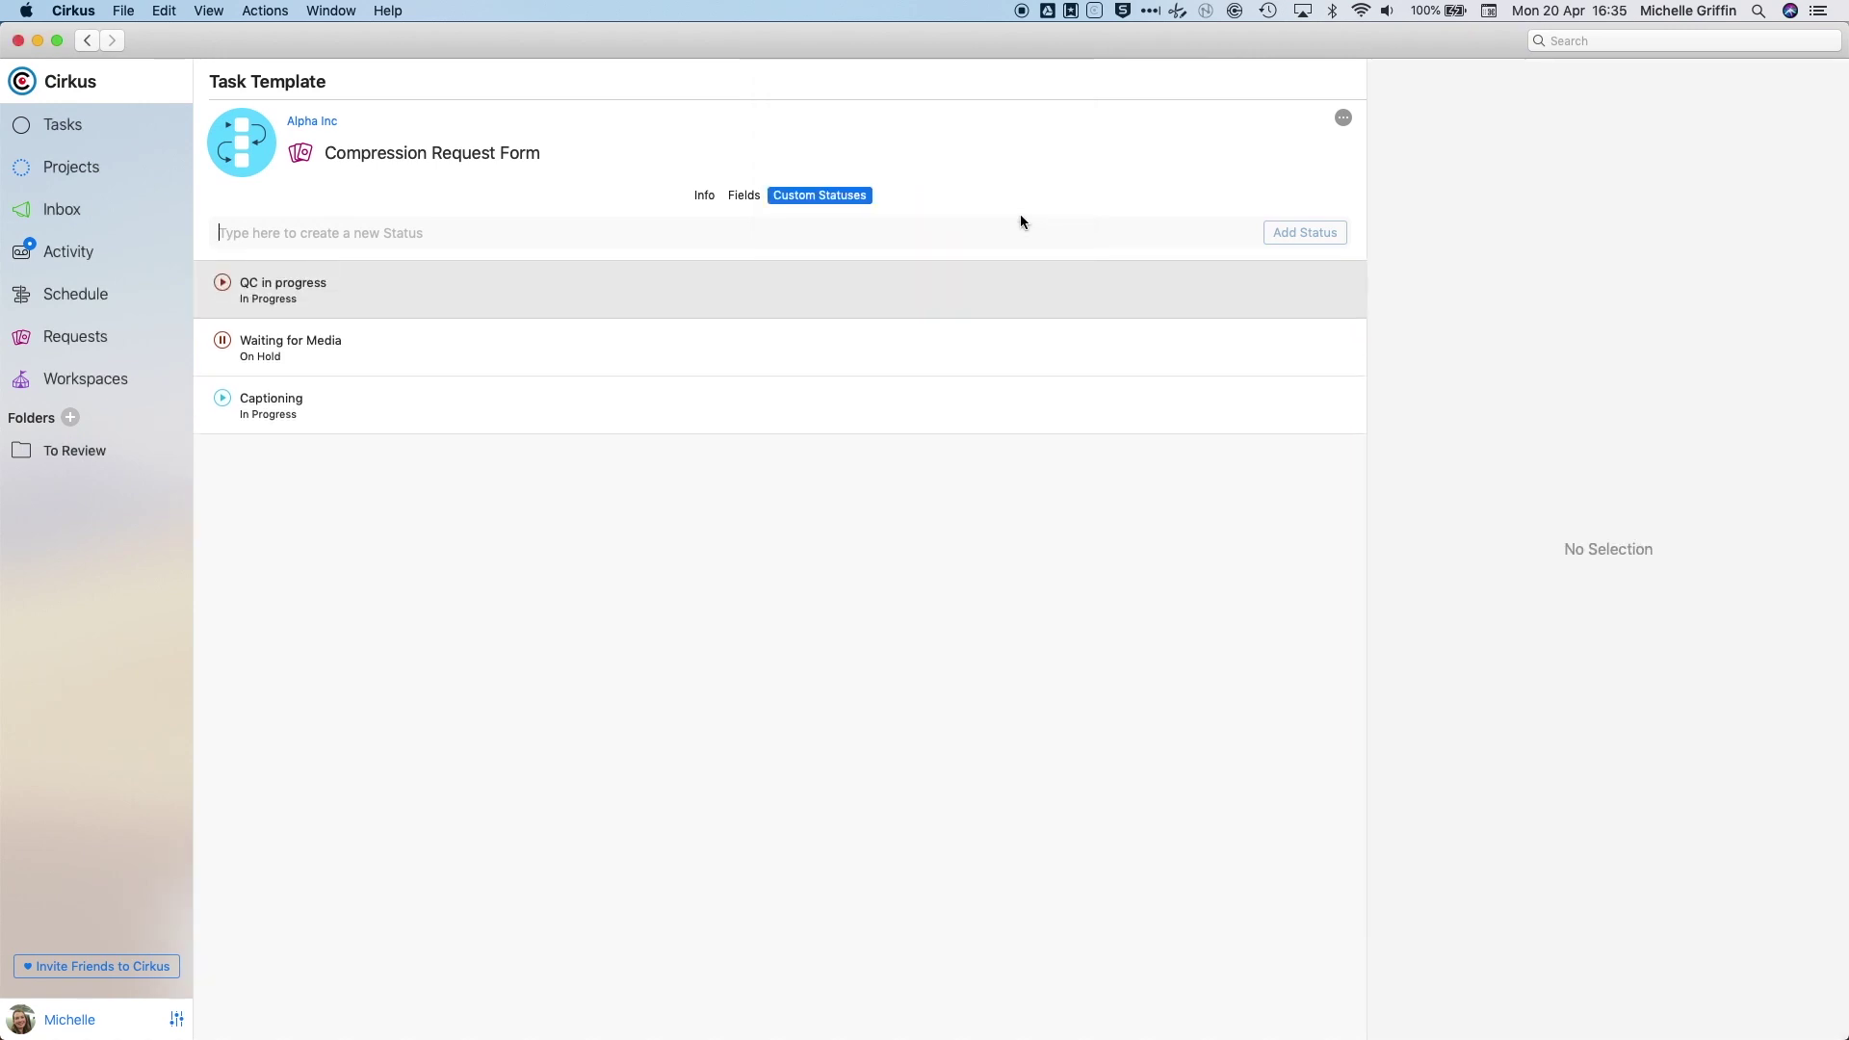
# - Submit a new Compression Request Form request from Technical Services without setting an Air Date, and view the new task's status options
pyautogui.click(748, 196)
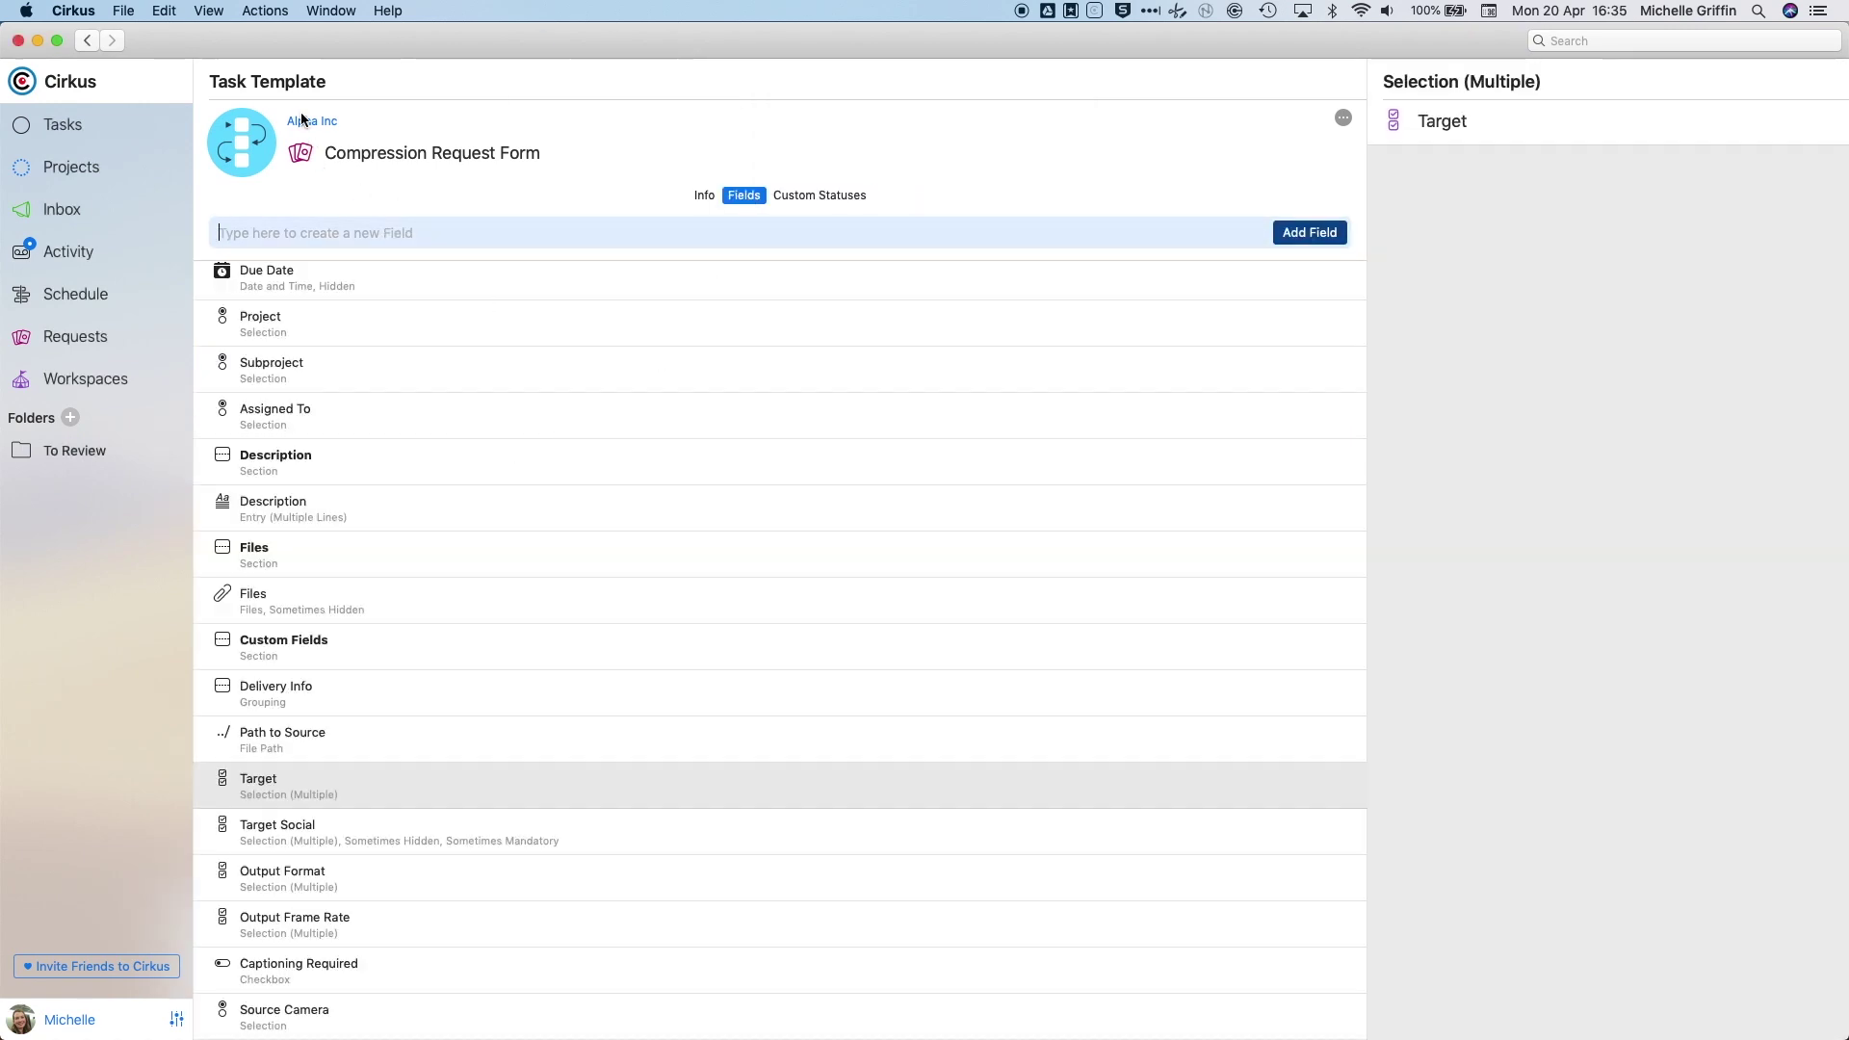
pyautogui.click(85, 337)
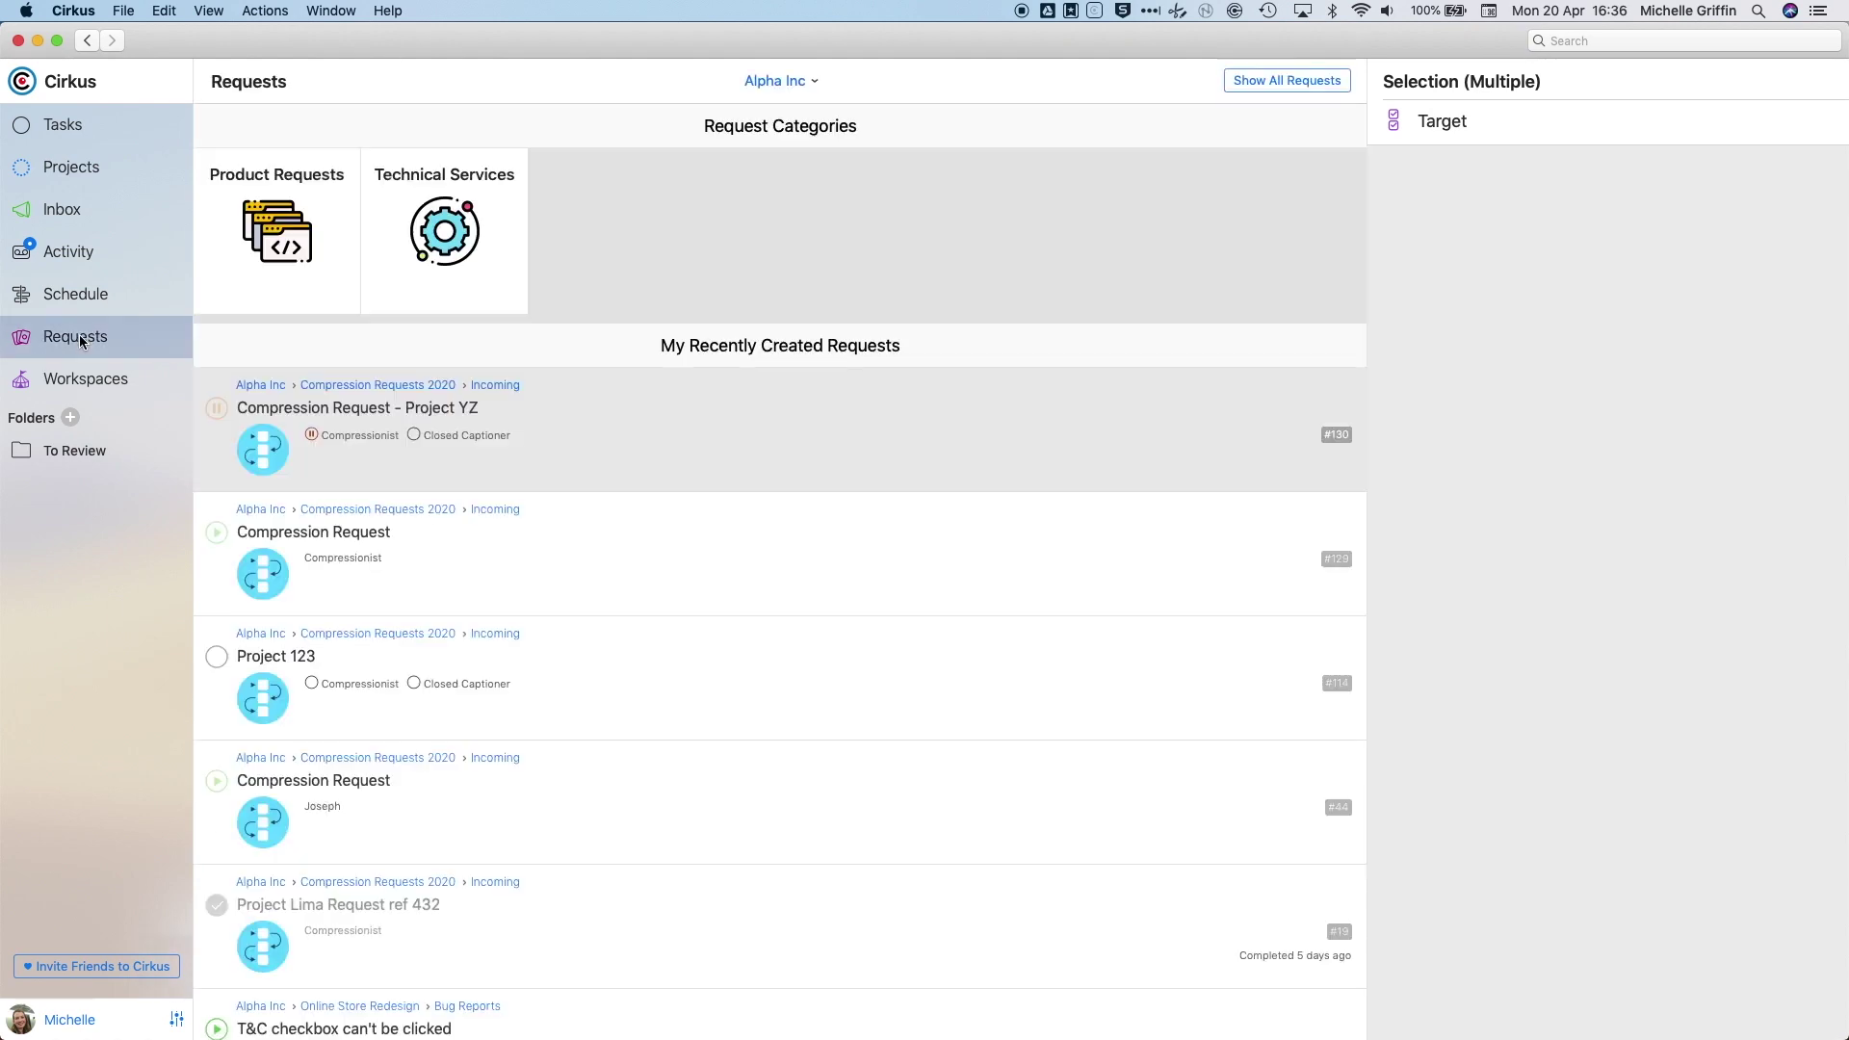
pyautogui.click(450, 197)
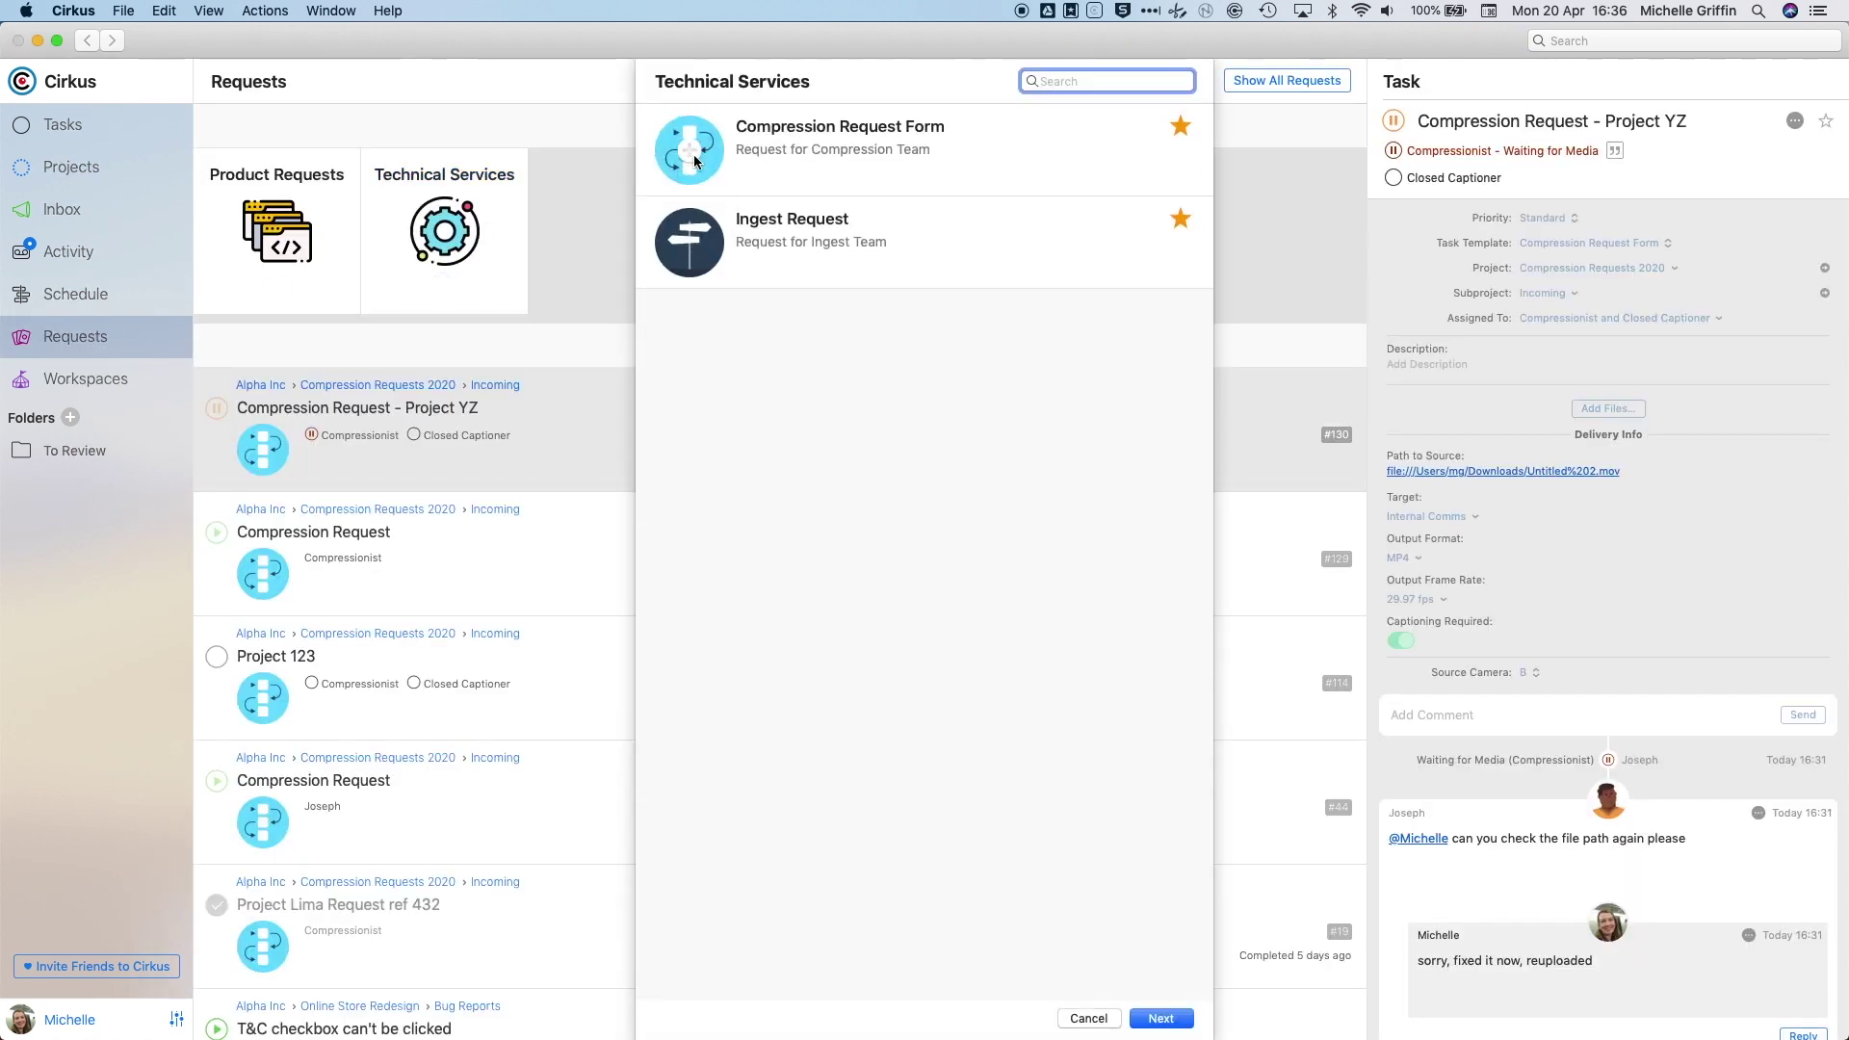
pyautogui.doubleClick(698, 158)
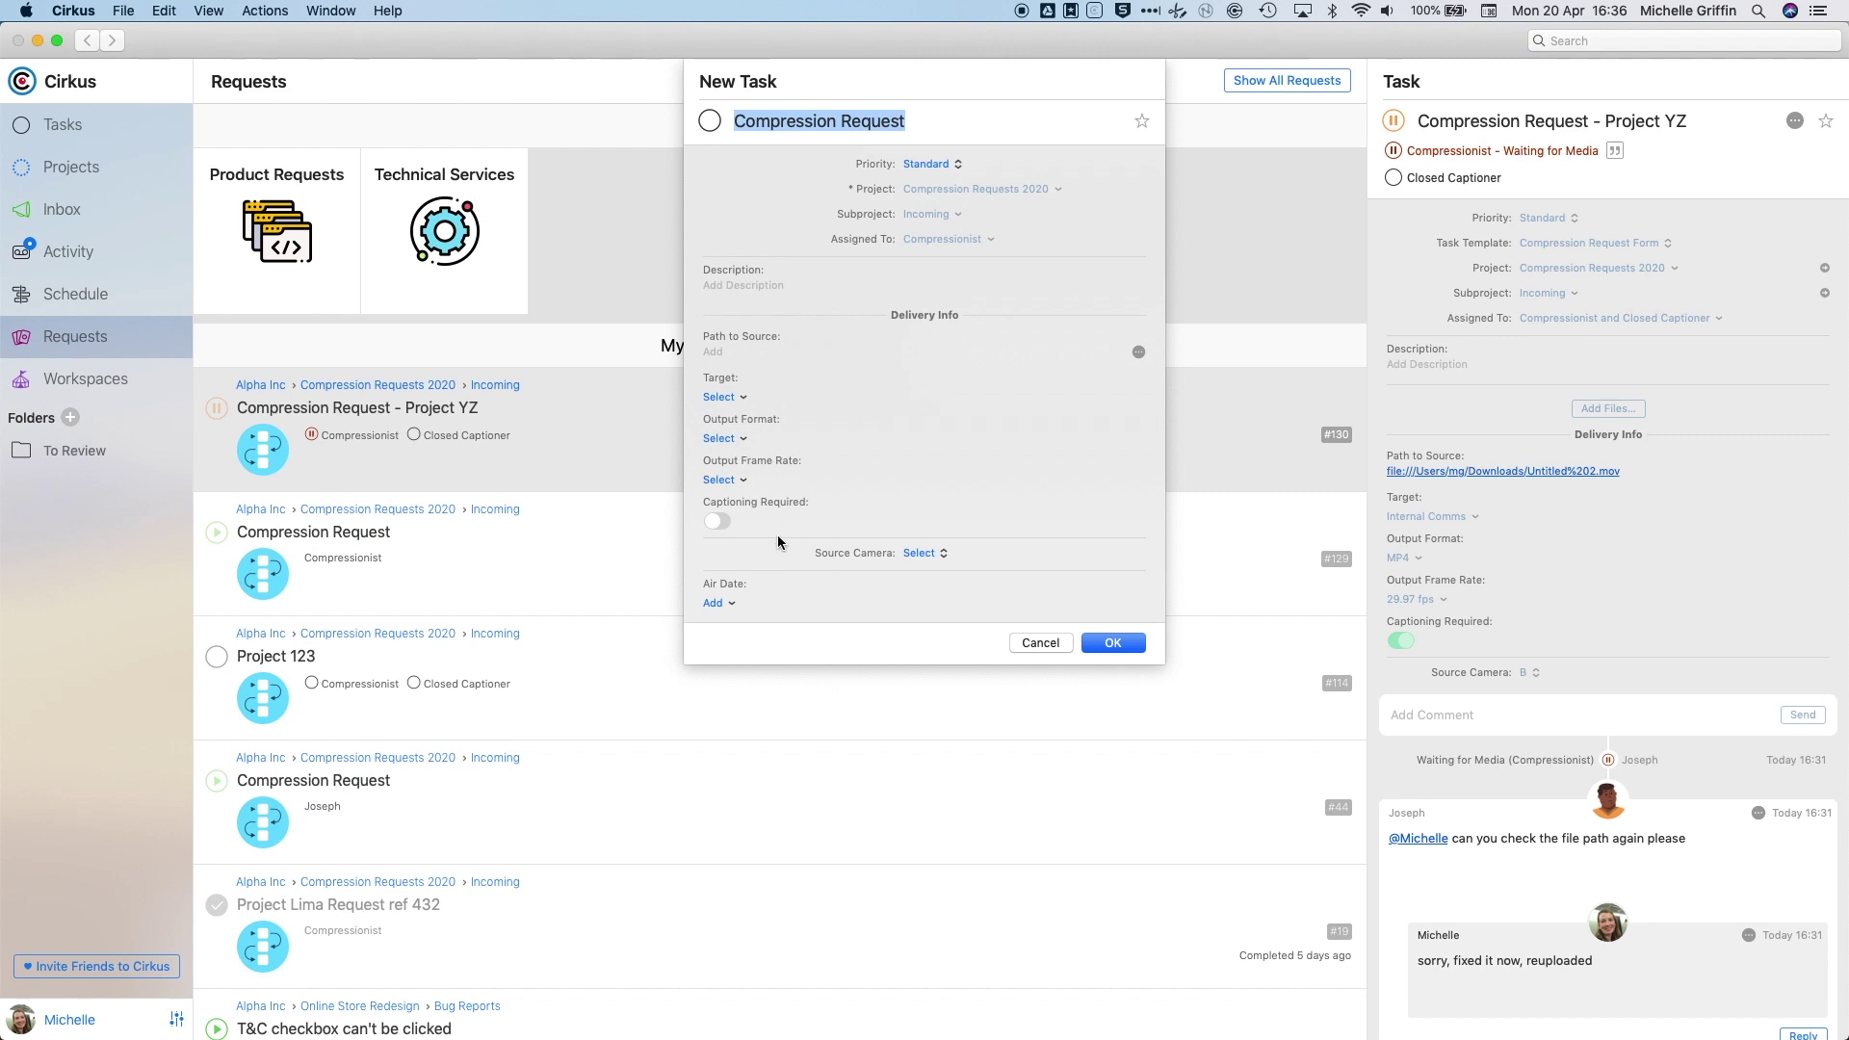
pyautogui.click(729, 601)
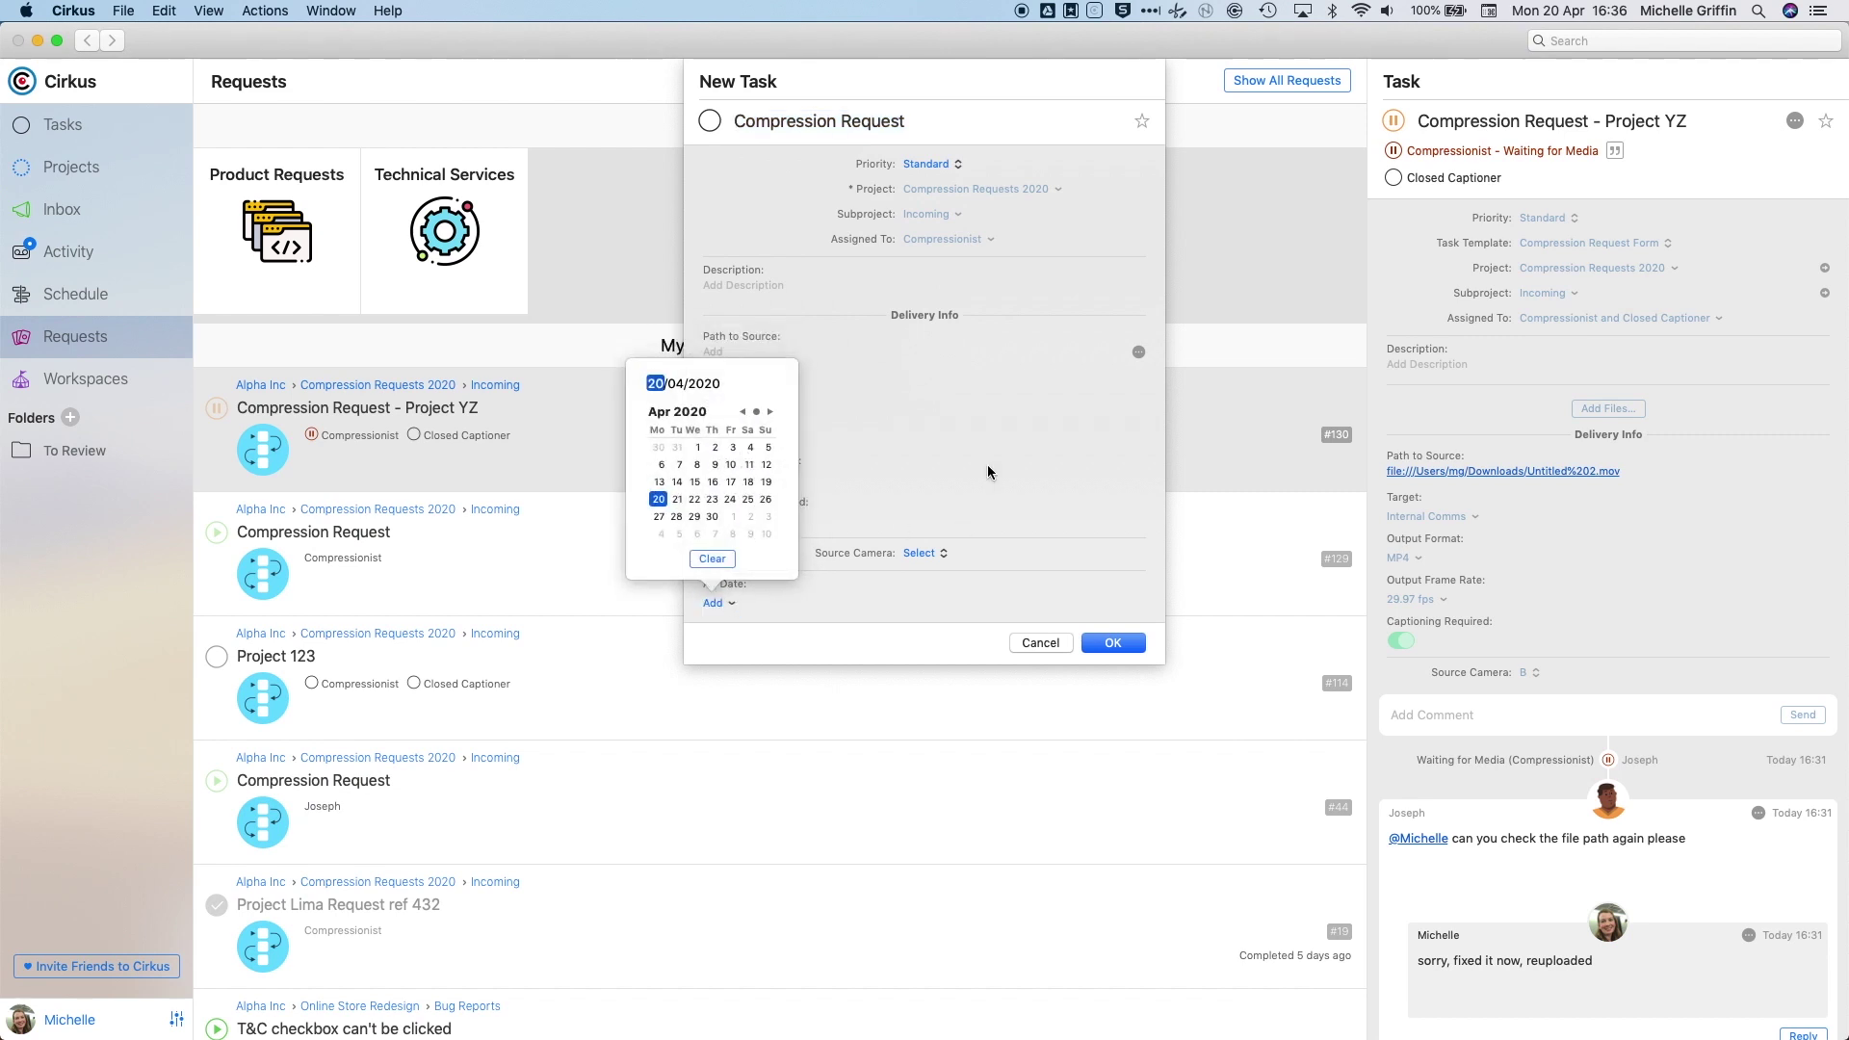
pyautogui.click(1115, 652)
pyautogui.click(1115, 652)
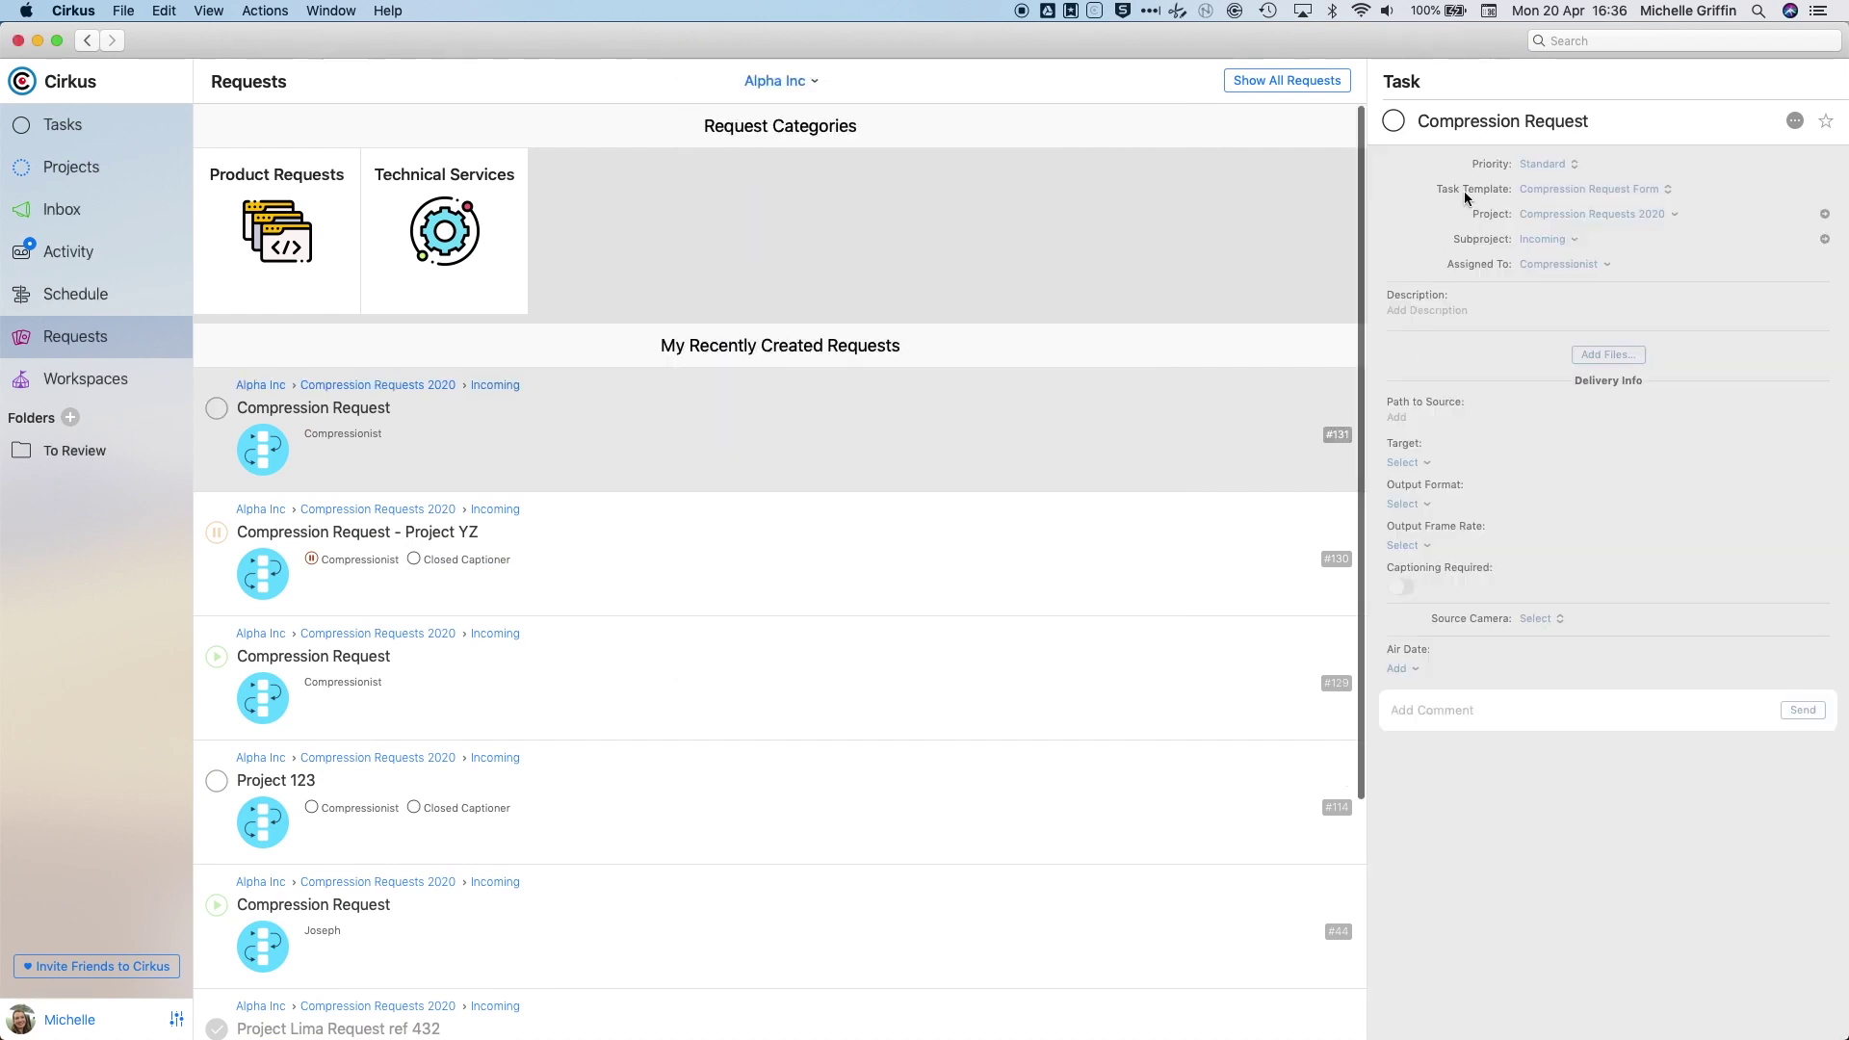
pyautogui.click(1393, 120)
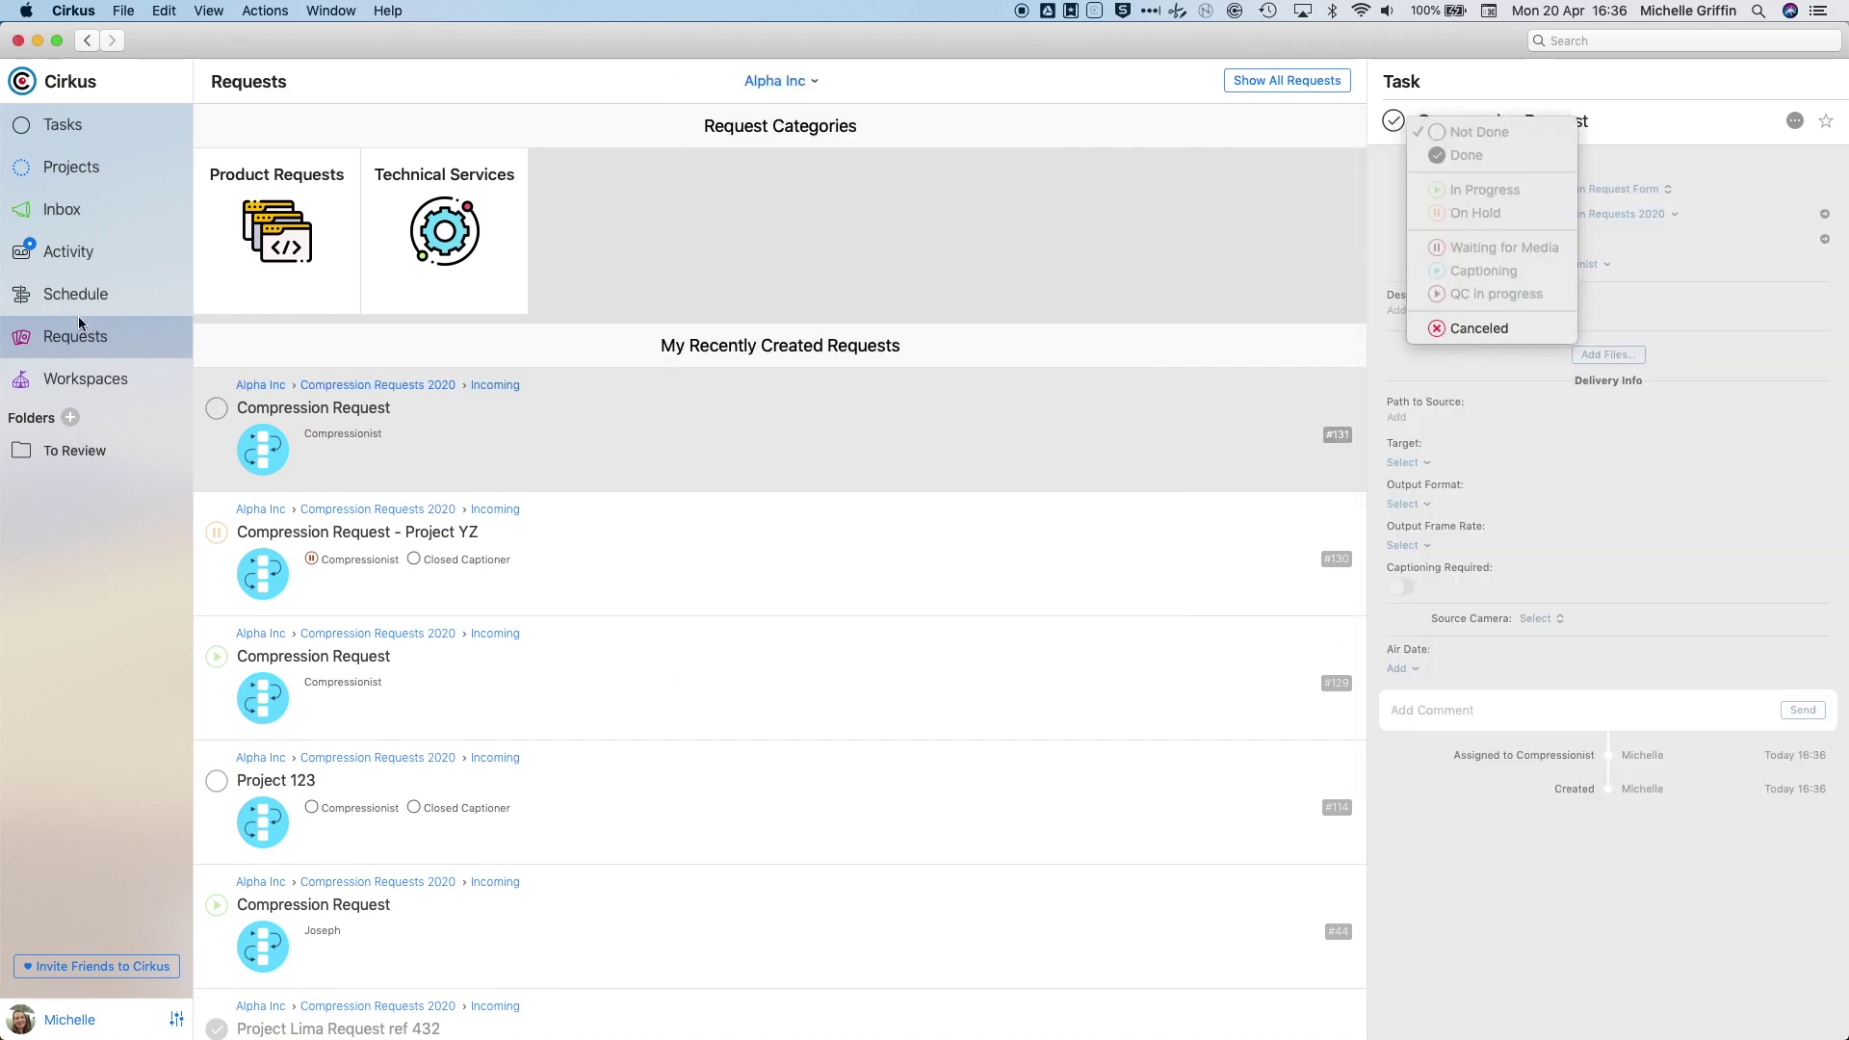
pyautogui.click(120, 381)
# - Return to the Alpha Inc workspace and open the New Trade Show project template
pyautogui.click(119, 381)
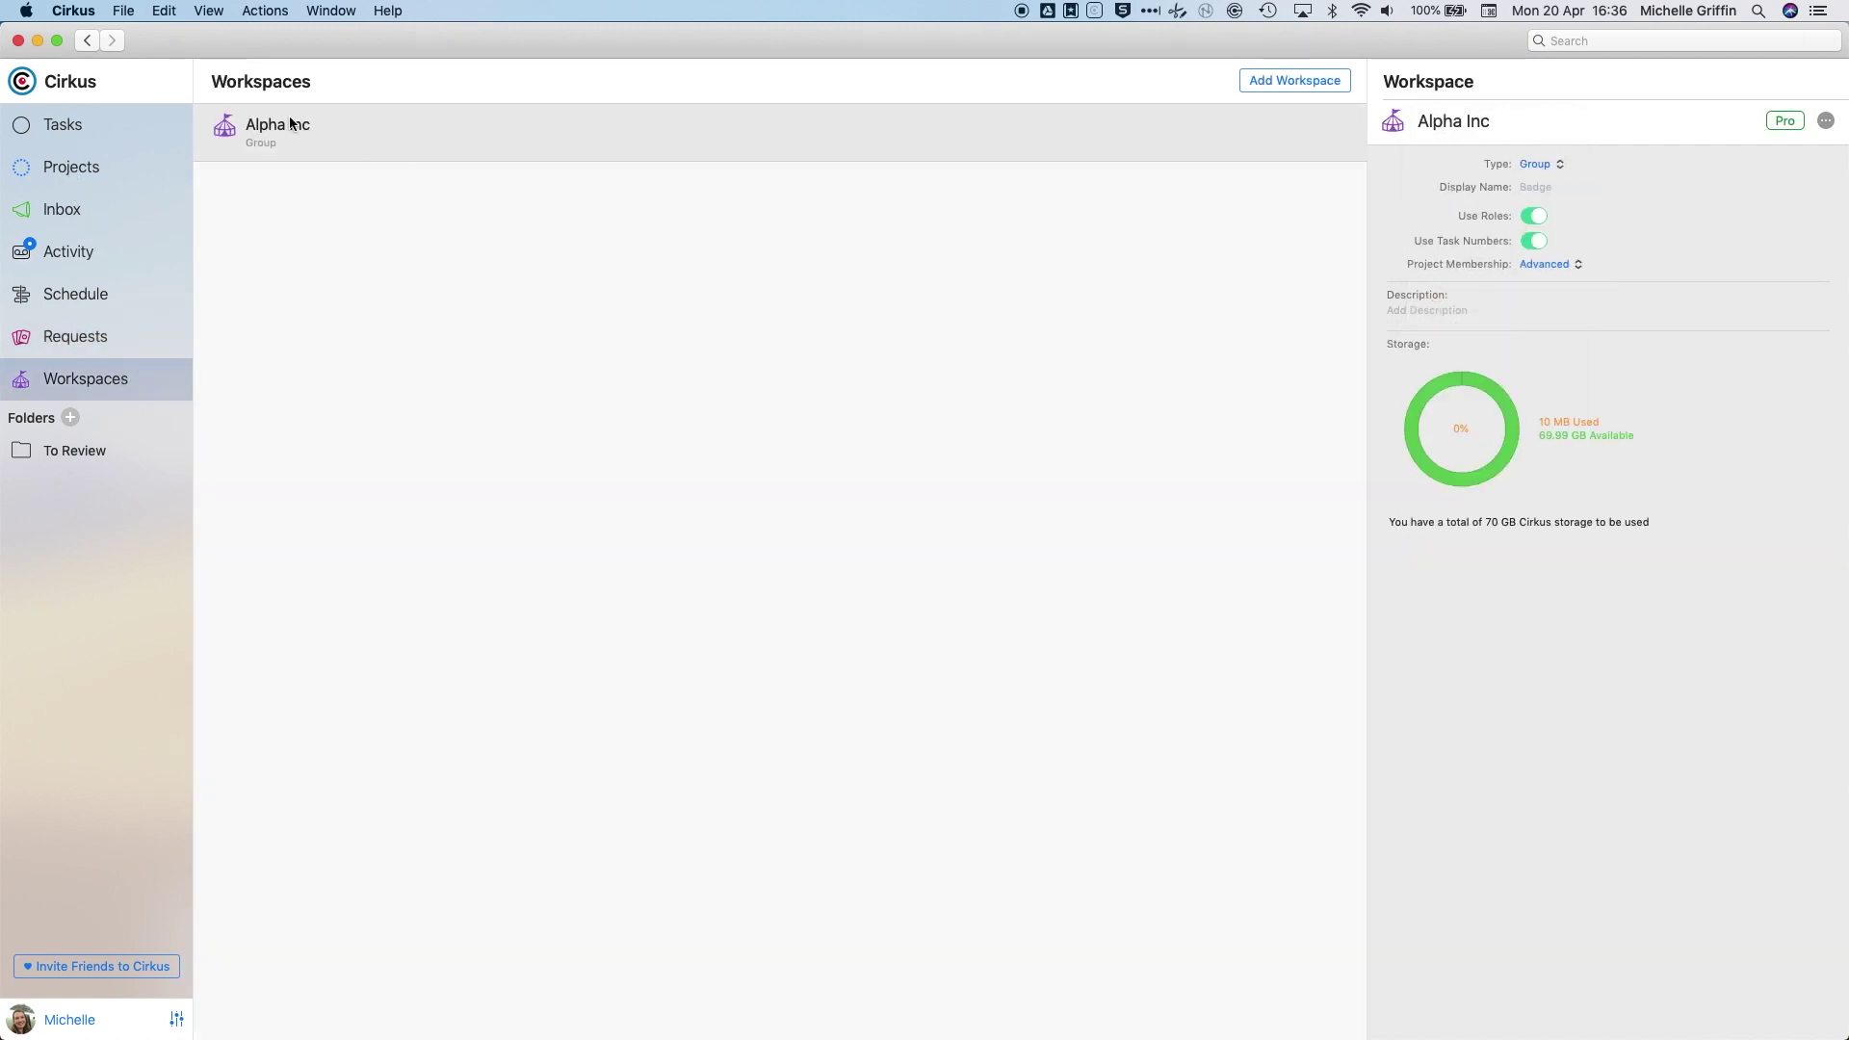
pyautogui.doubleClick(291, 124)
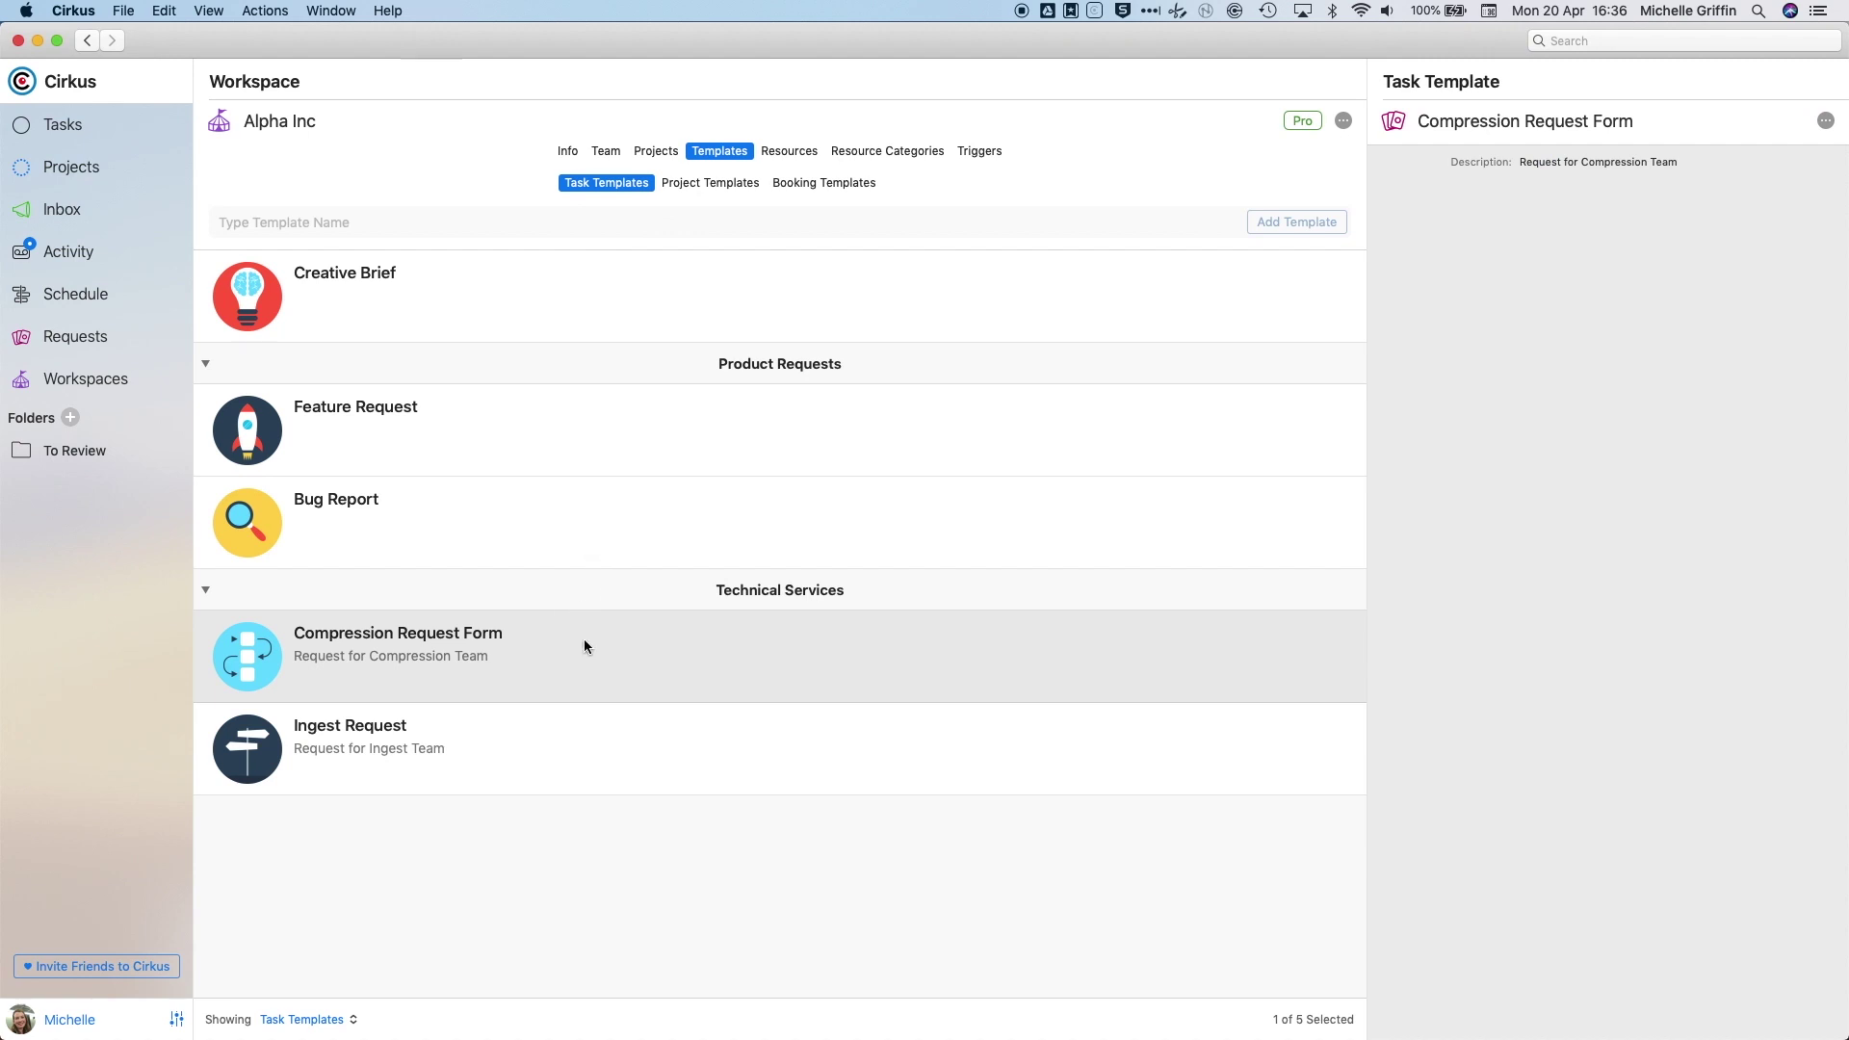
pyautogui.click(707, 184)
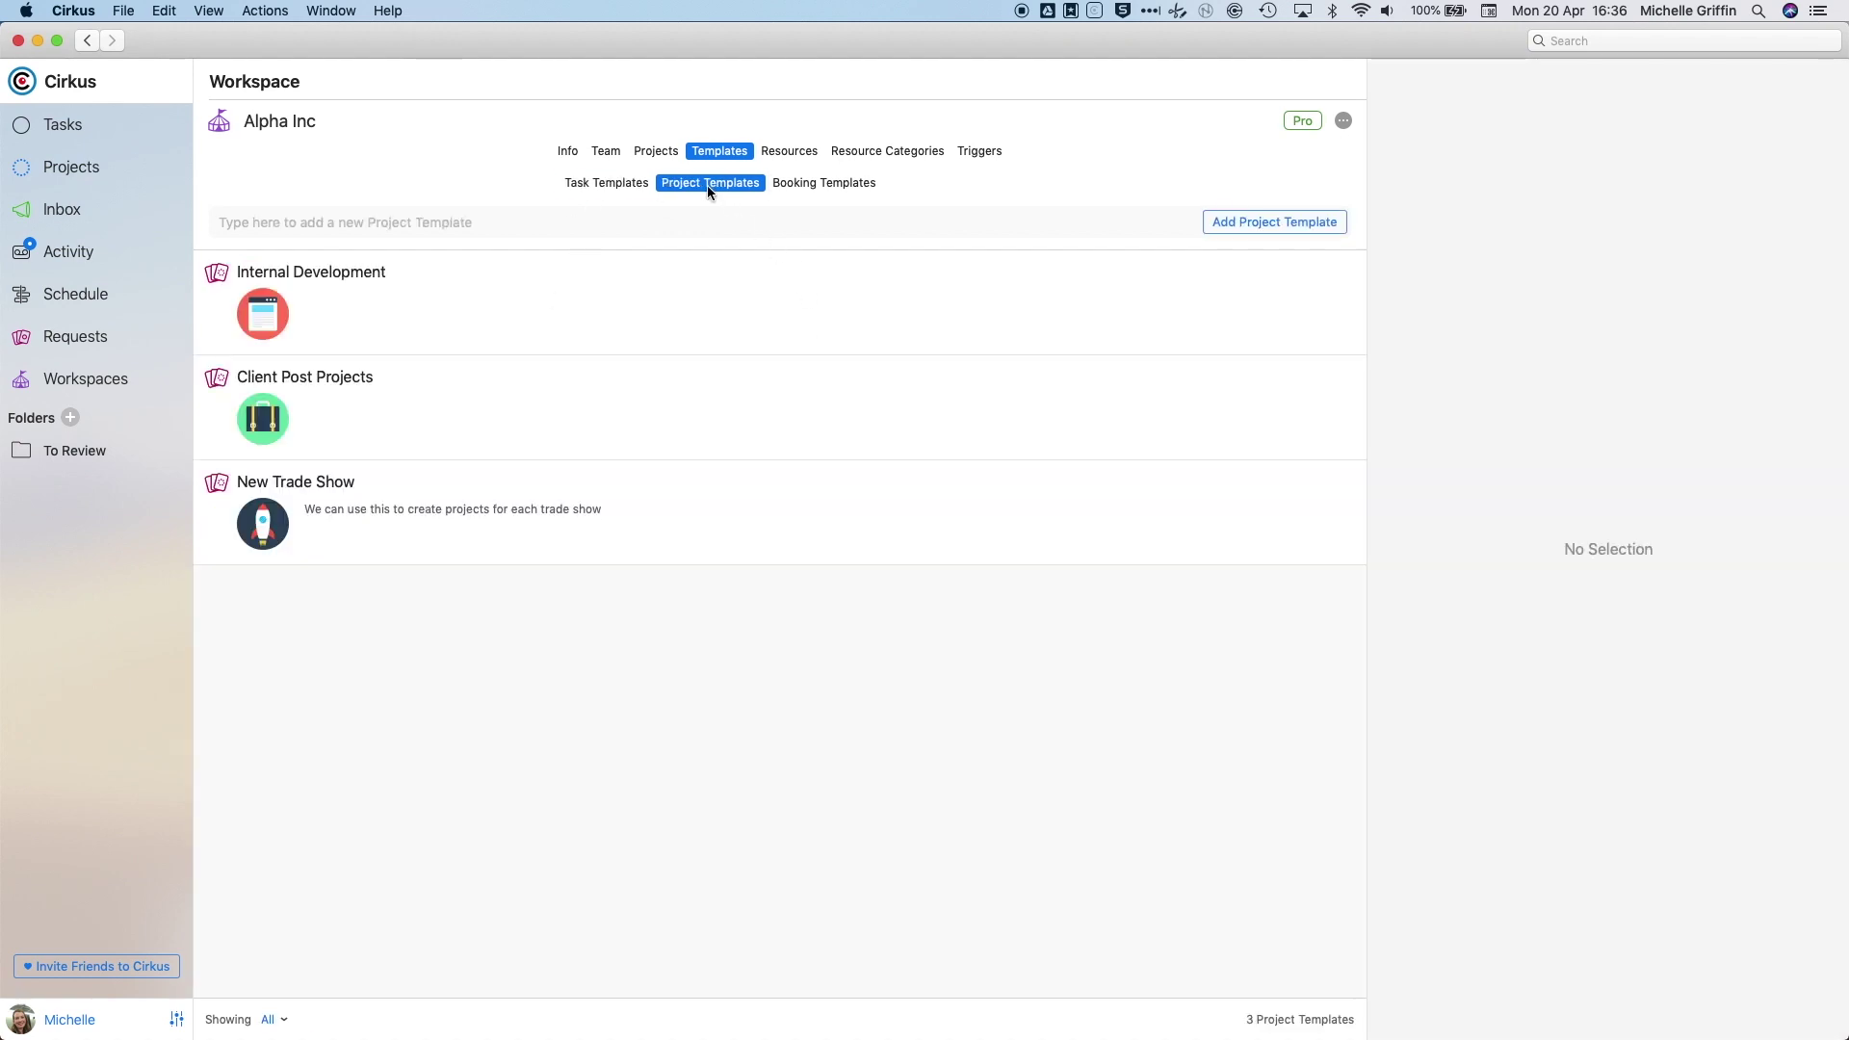
pyautogui.click(371, 513)
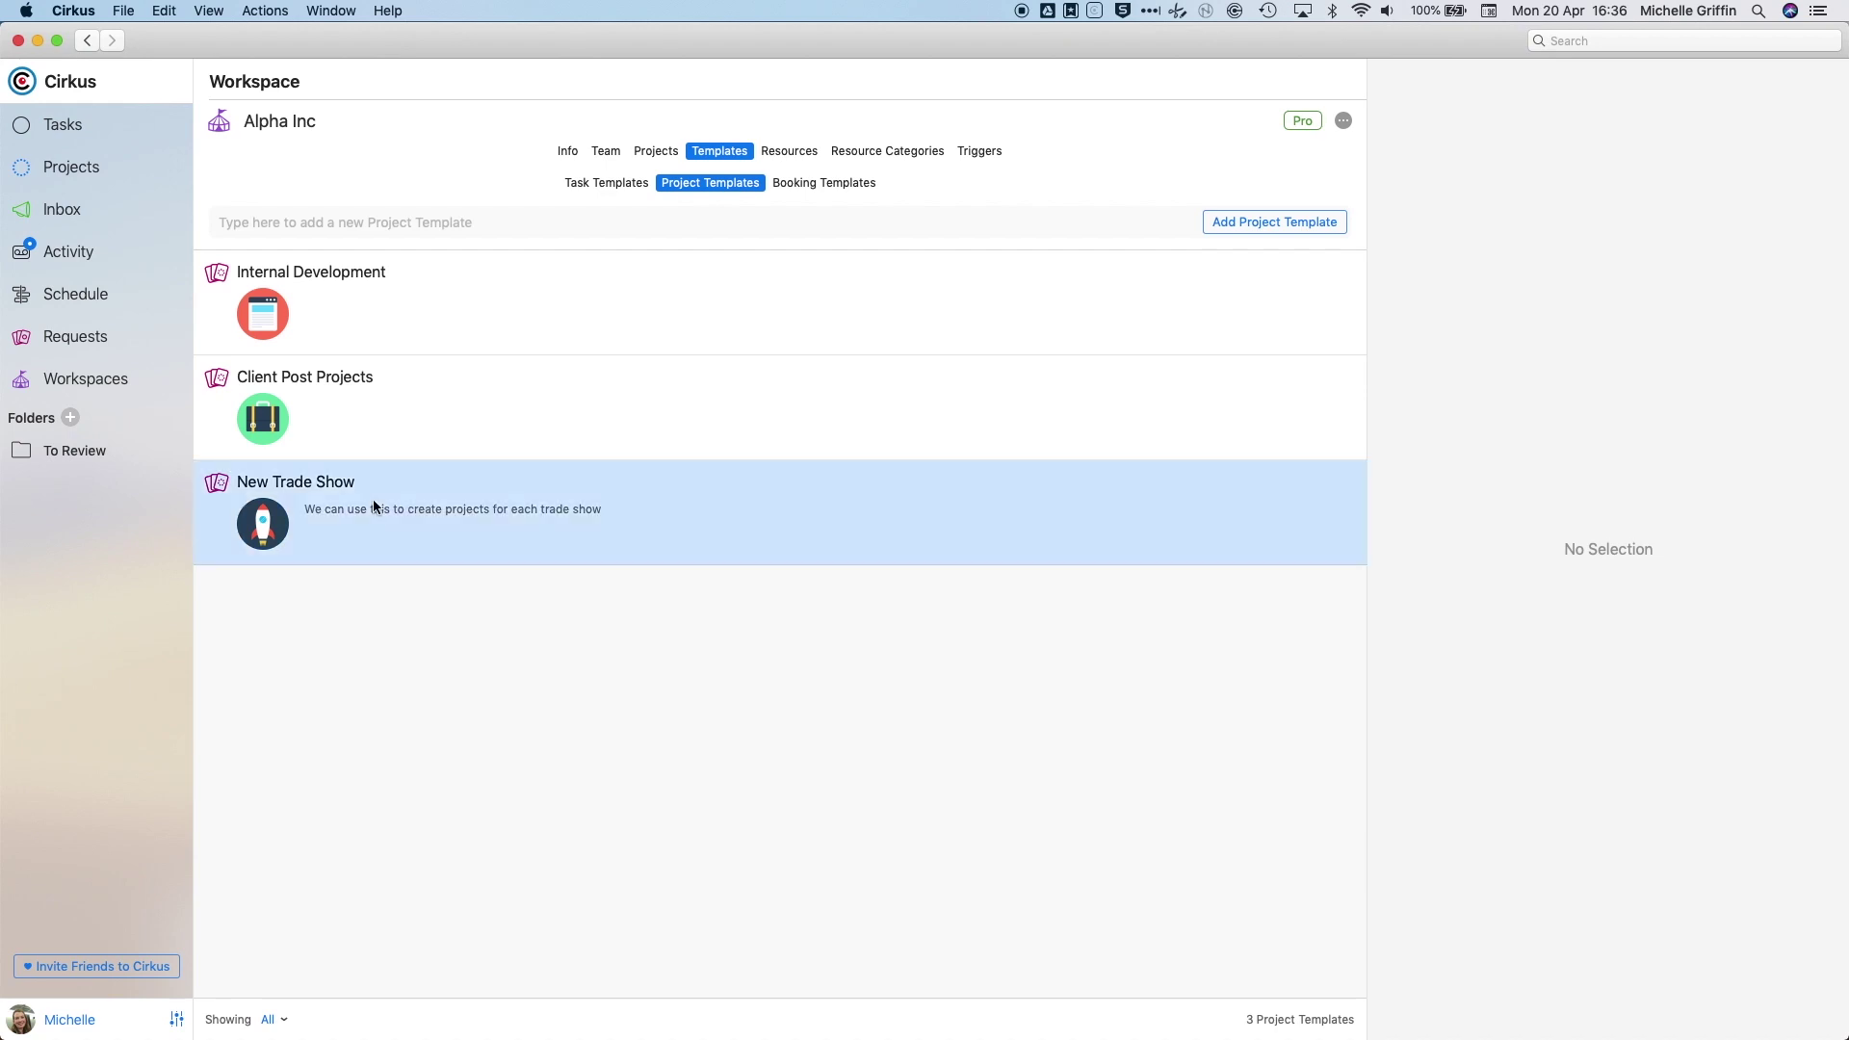
pyautogui.doubleClick(319, 489)
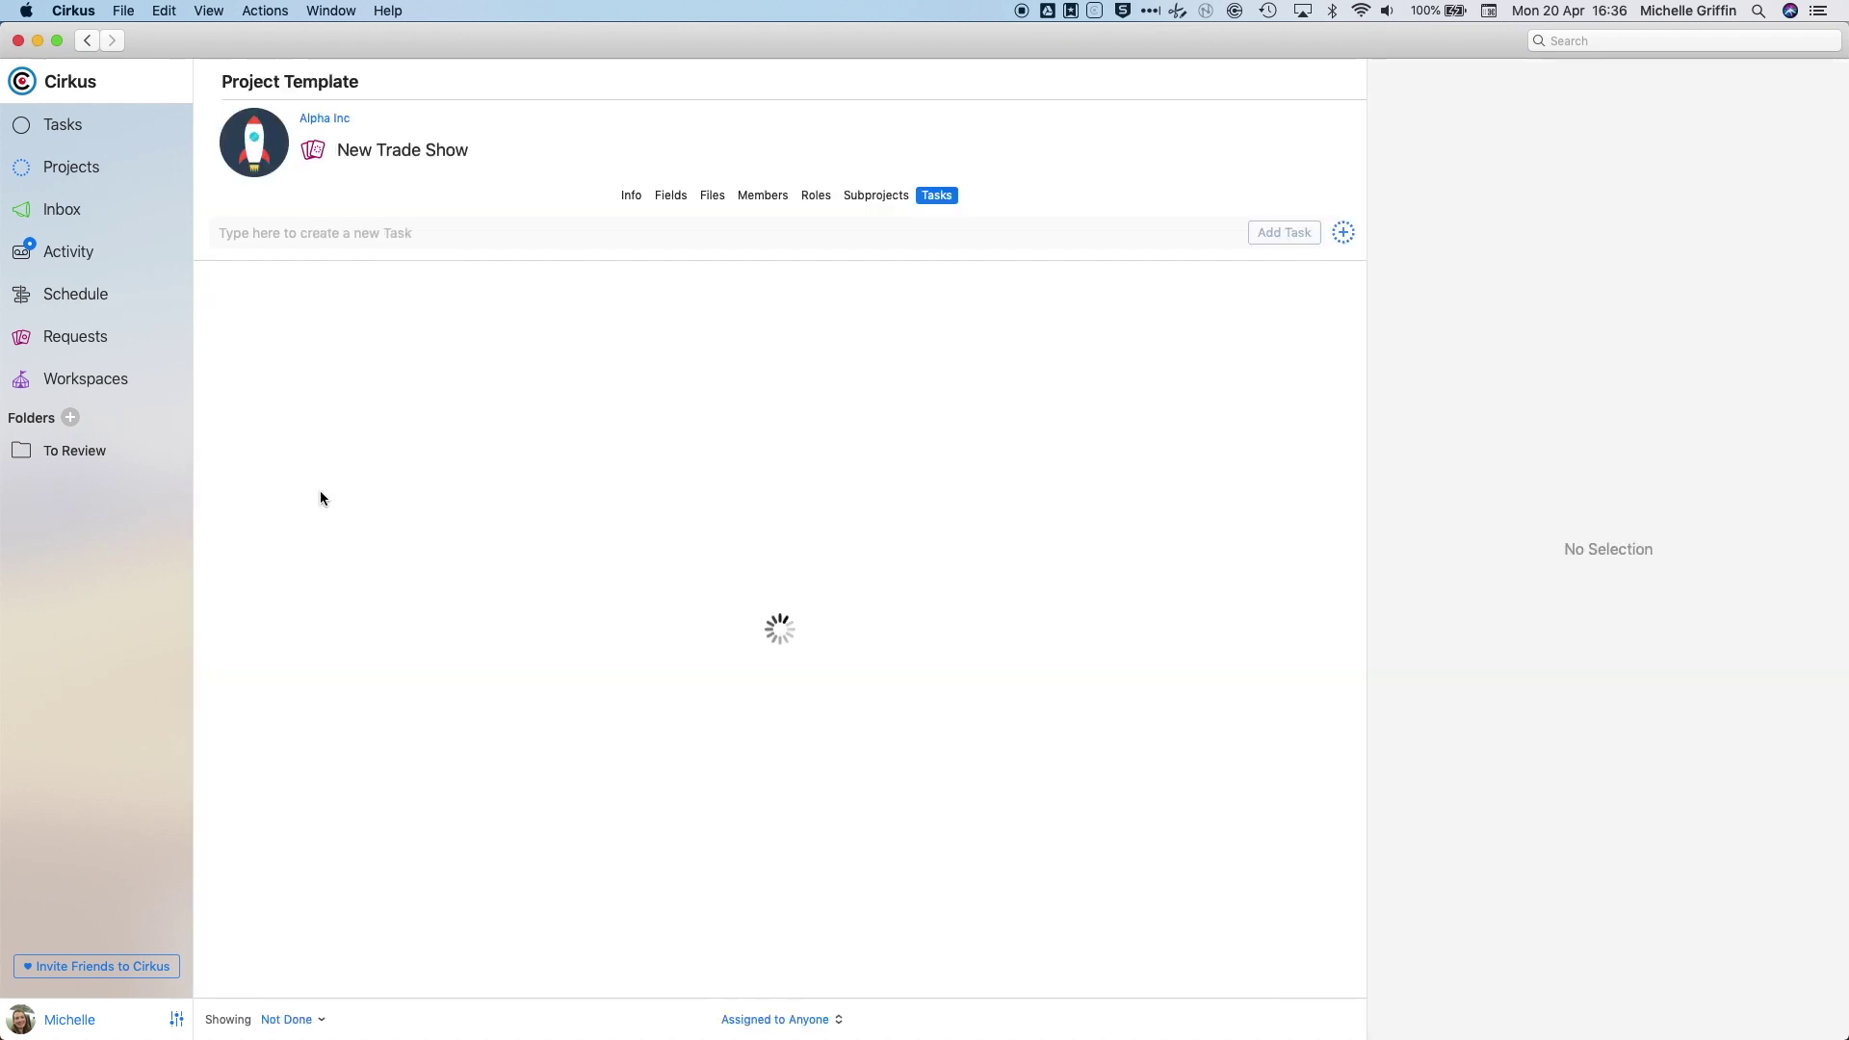
# - Examine the New Trade Show template's general info, fields, members and subprojects
pyautogui.click(631, 196)
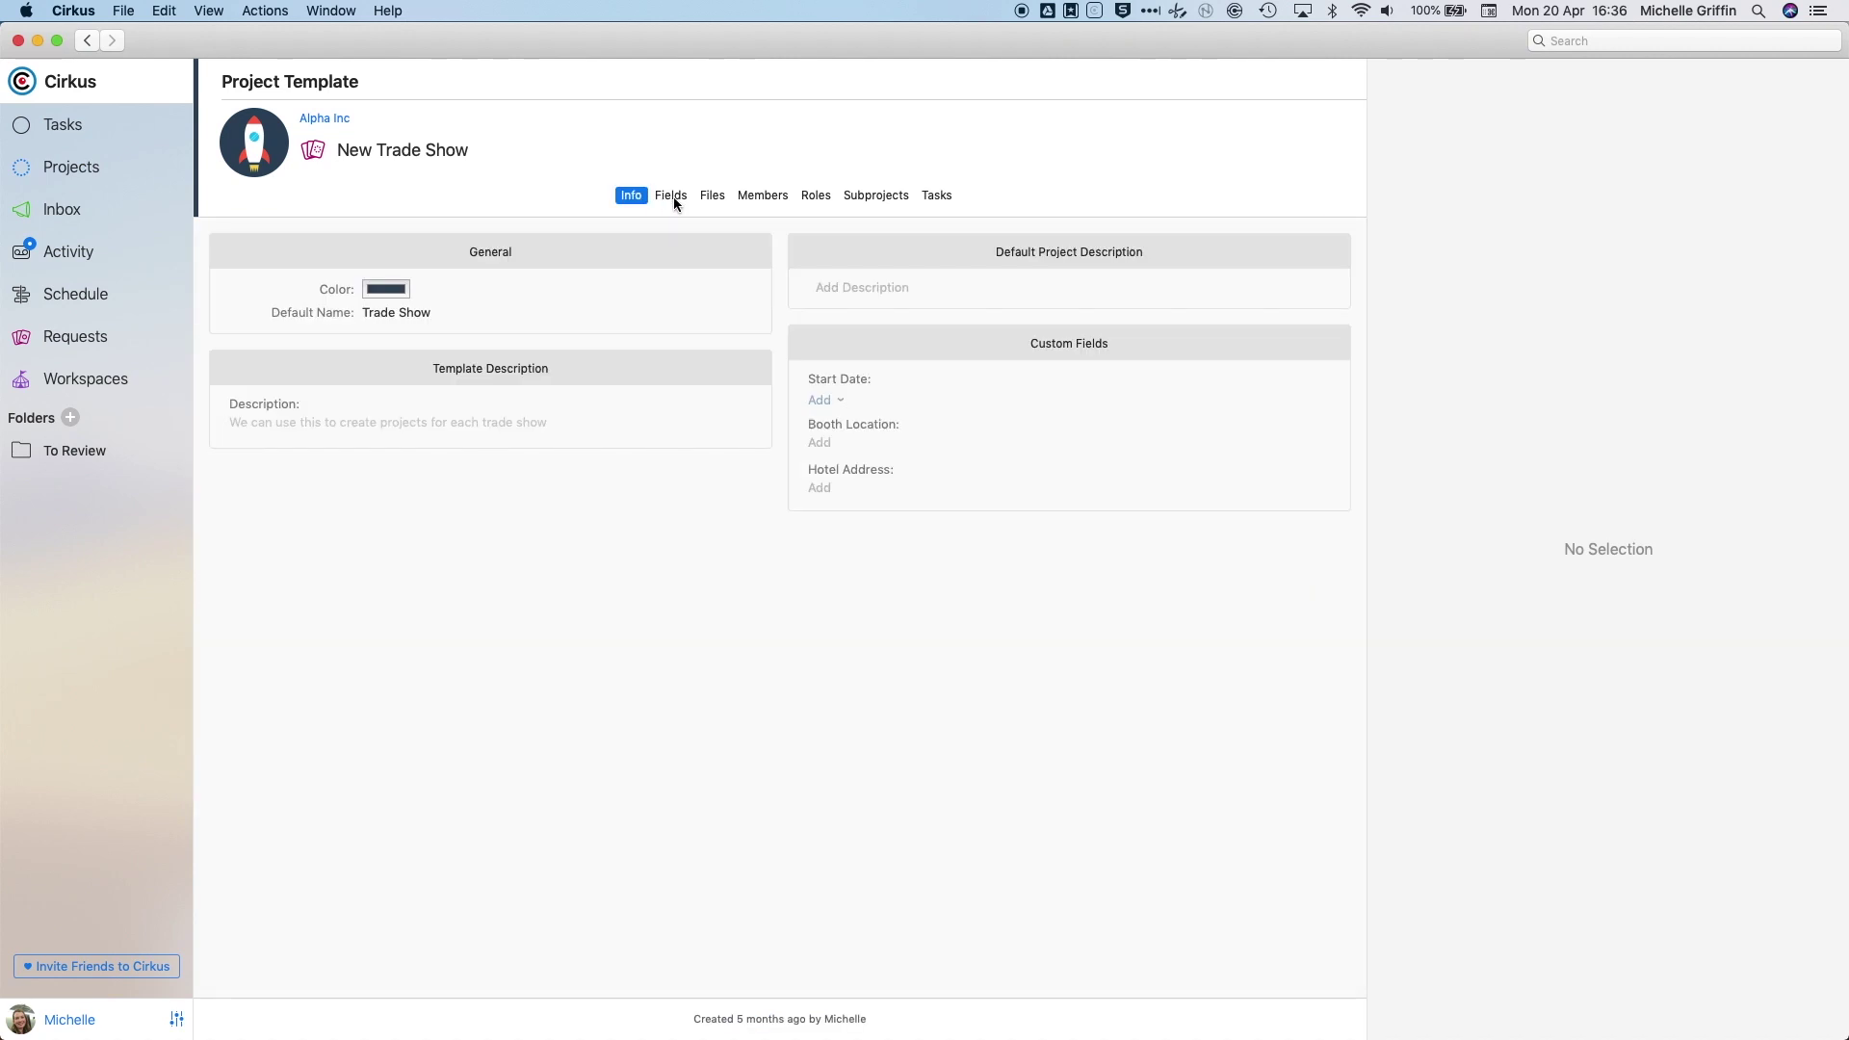
pyautogui.click(672, 197)
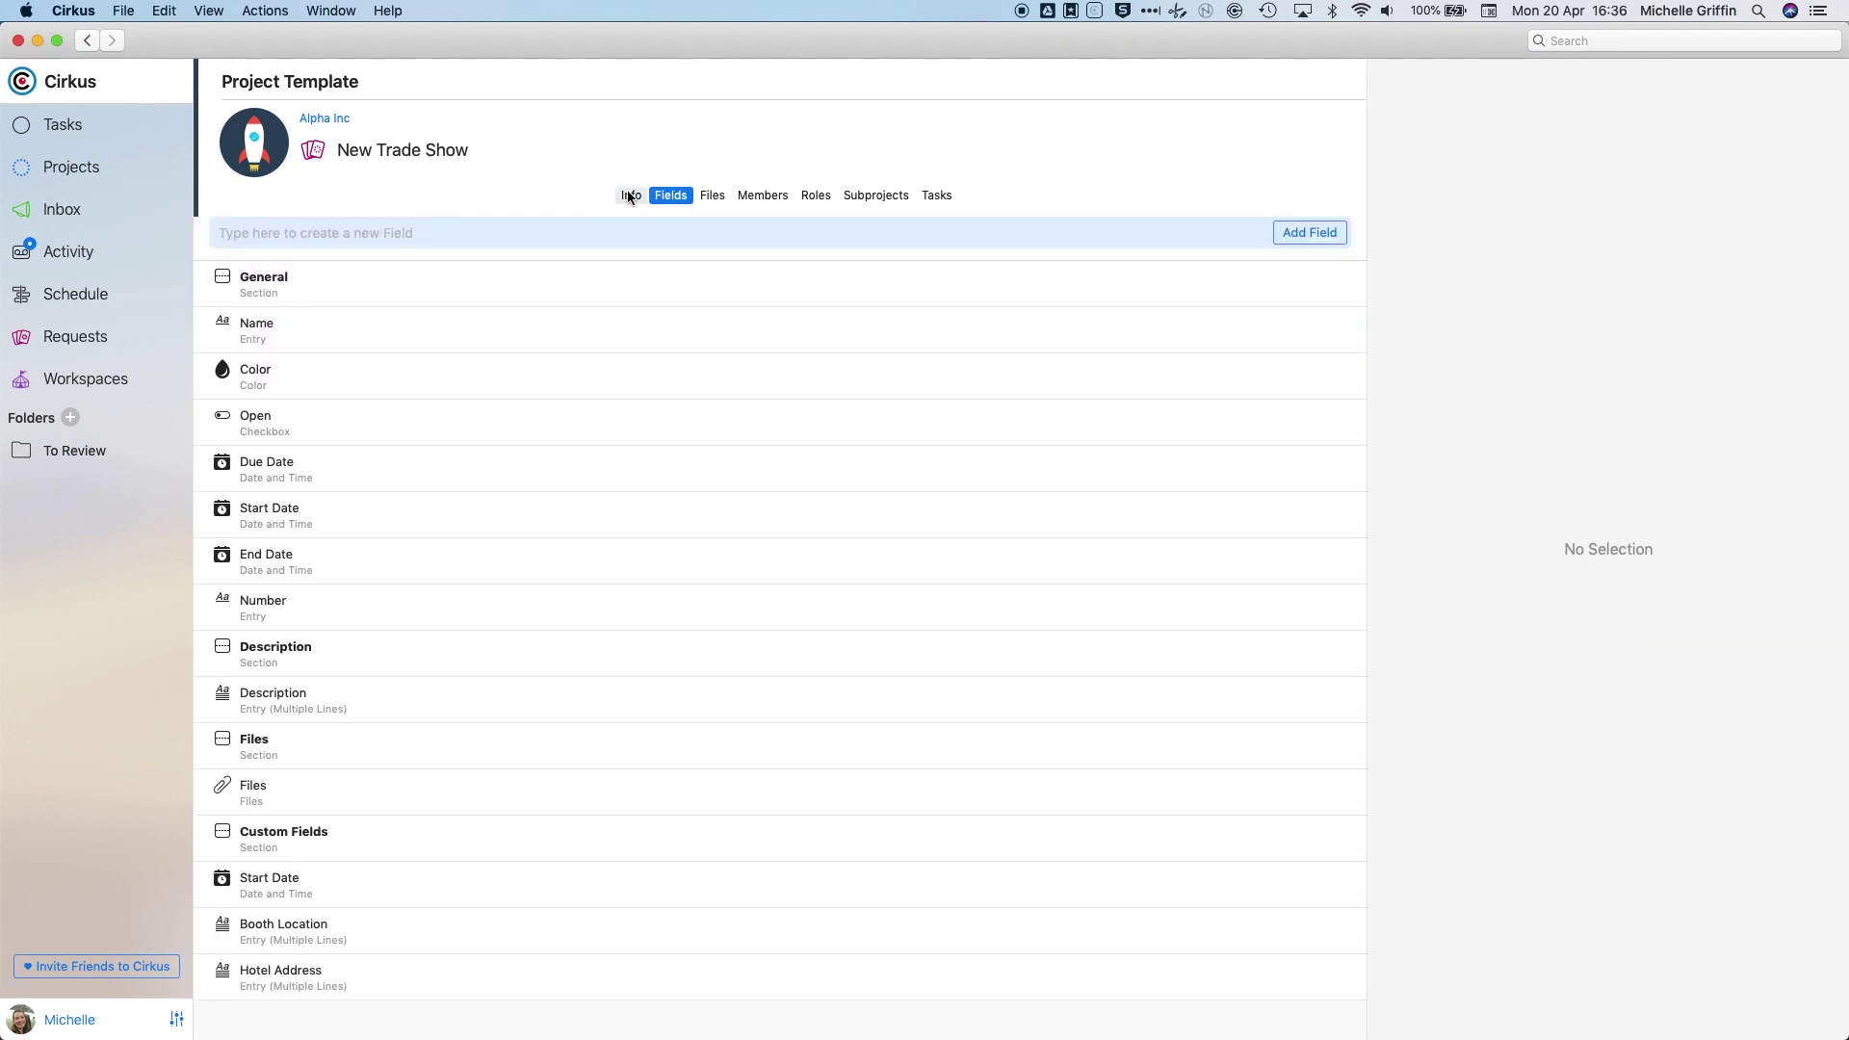
pyautogui.click(629, 197)
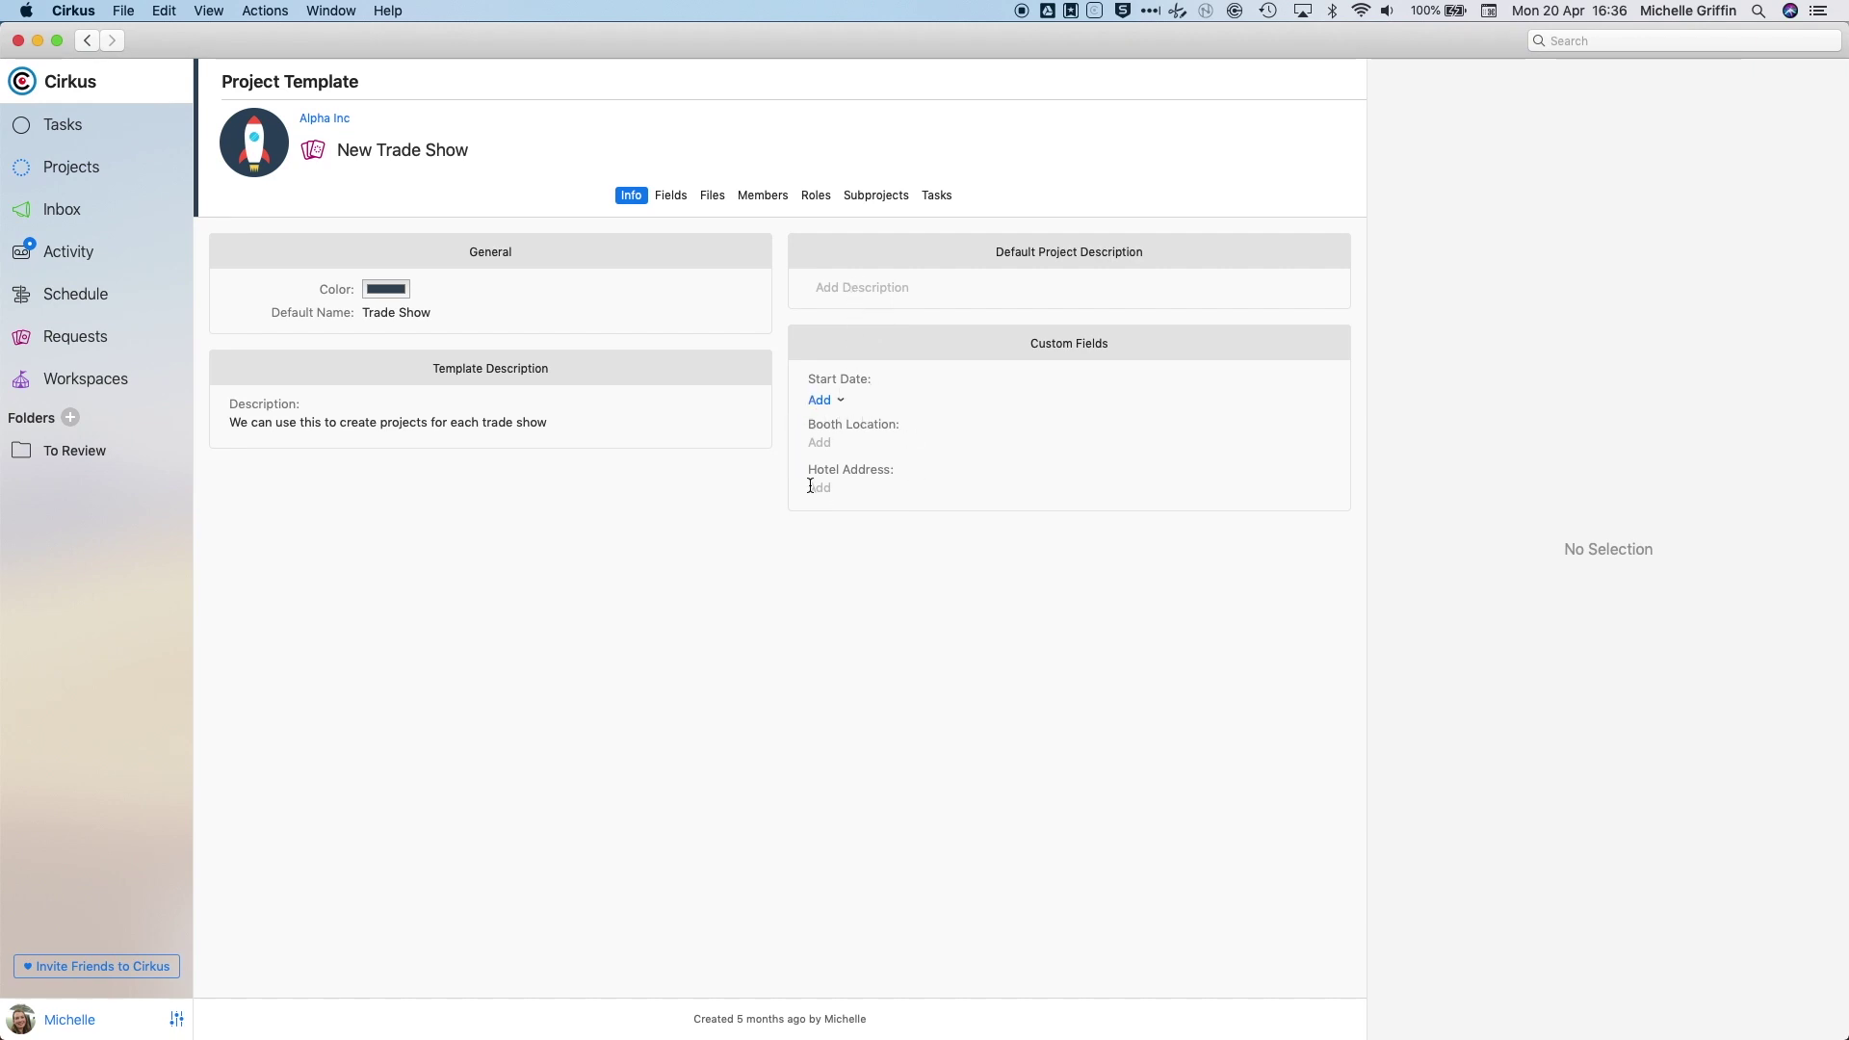
pyautogui.click(742, 195)
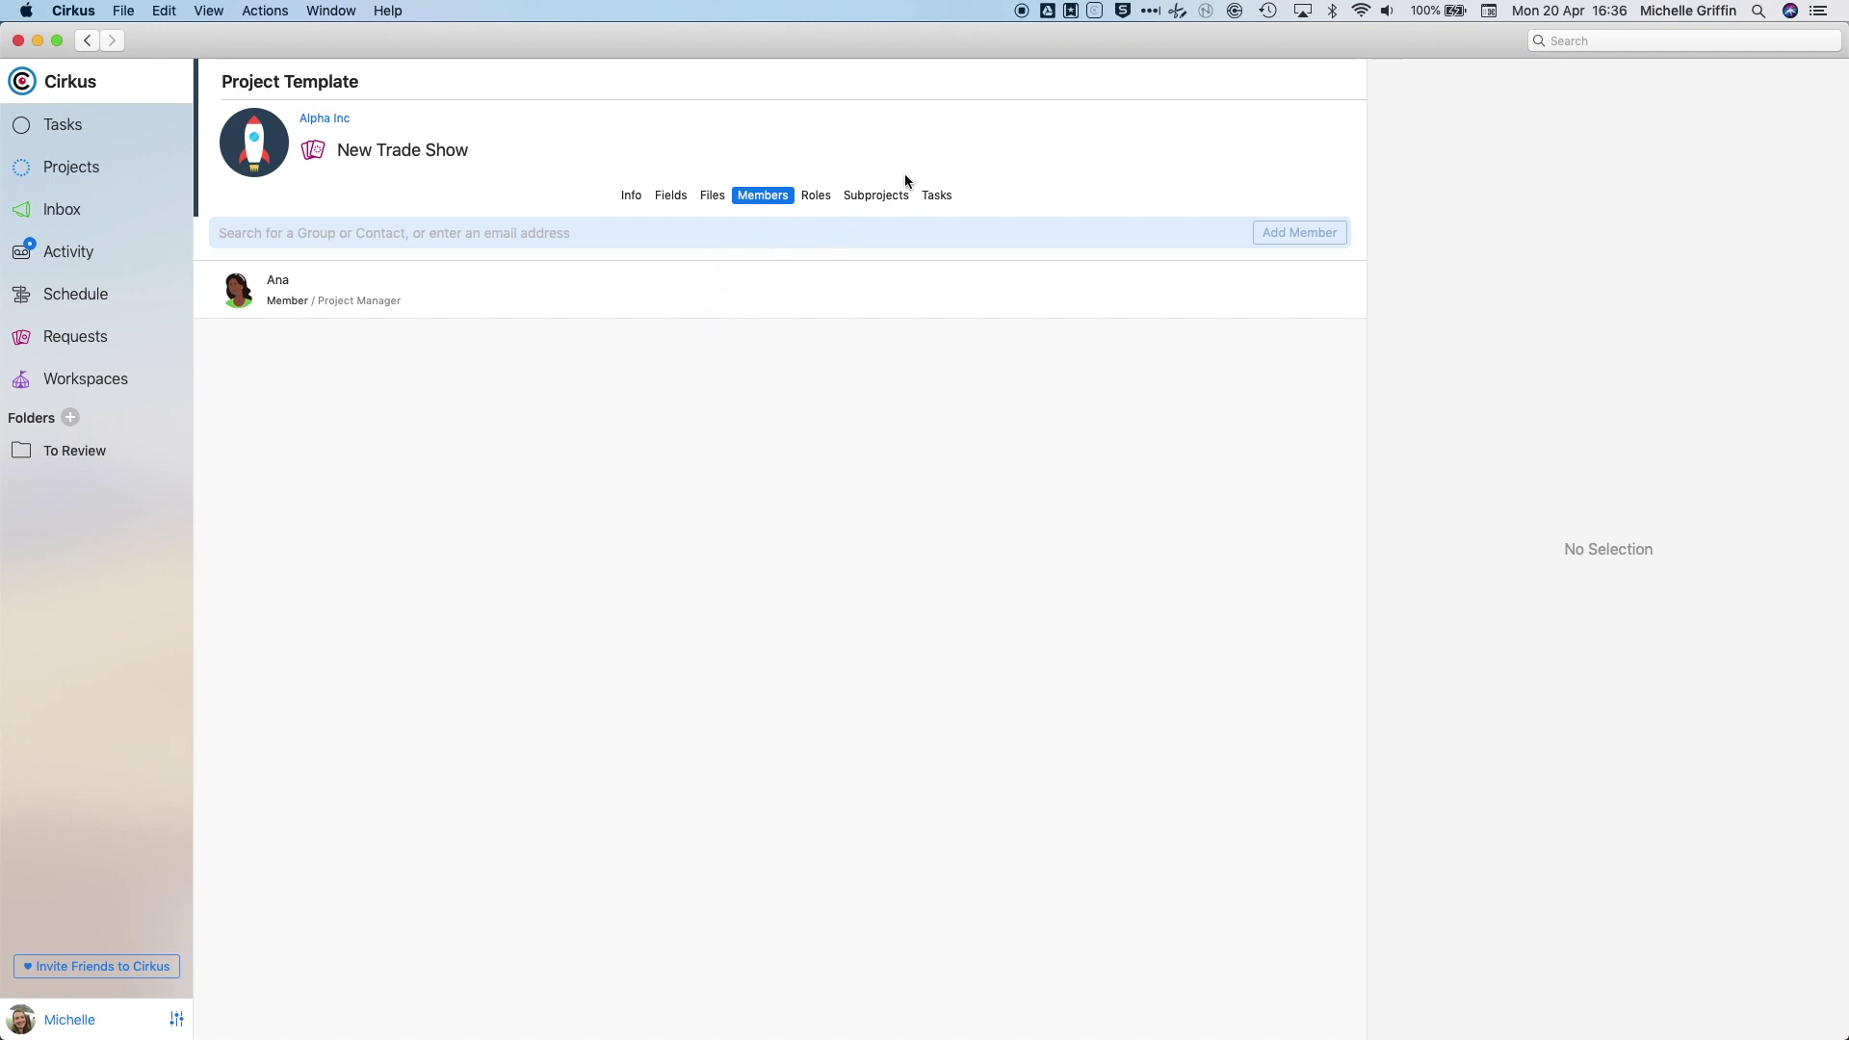
pyautogui.click(881, 197)
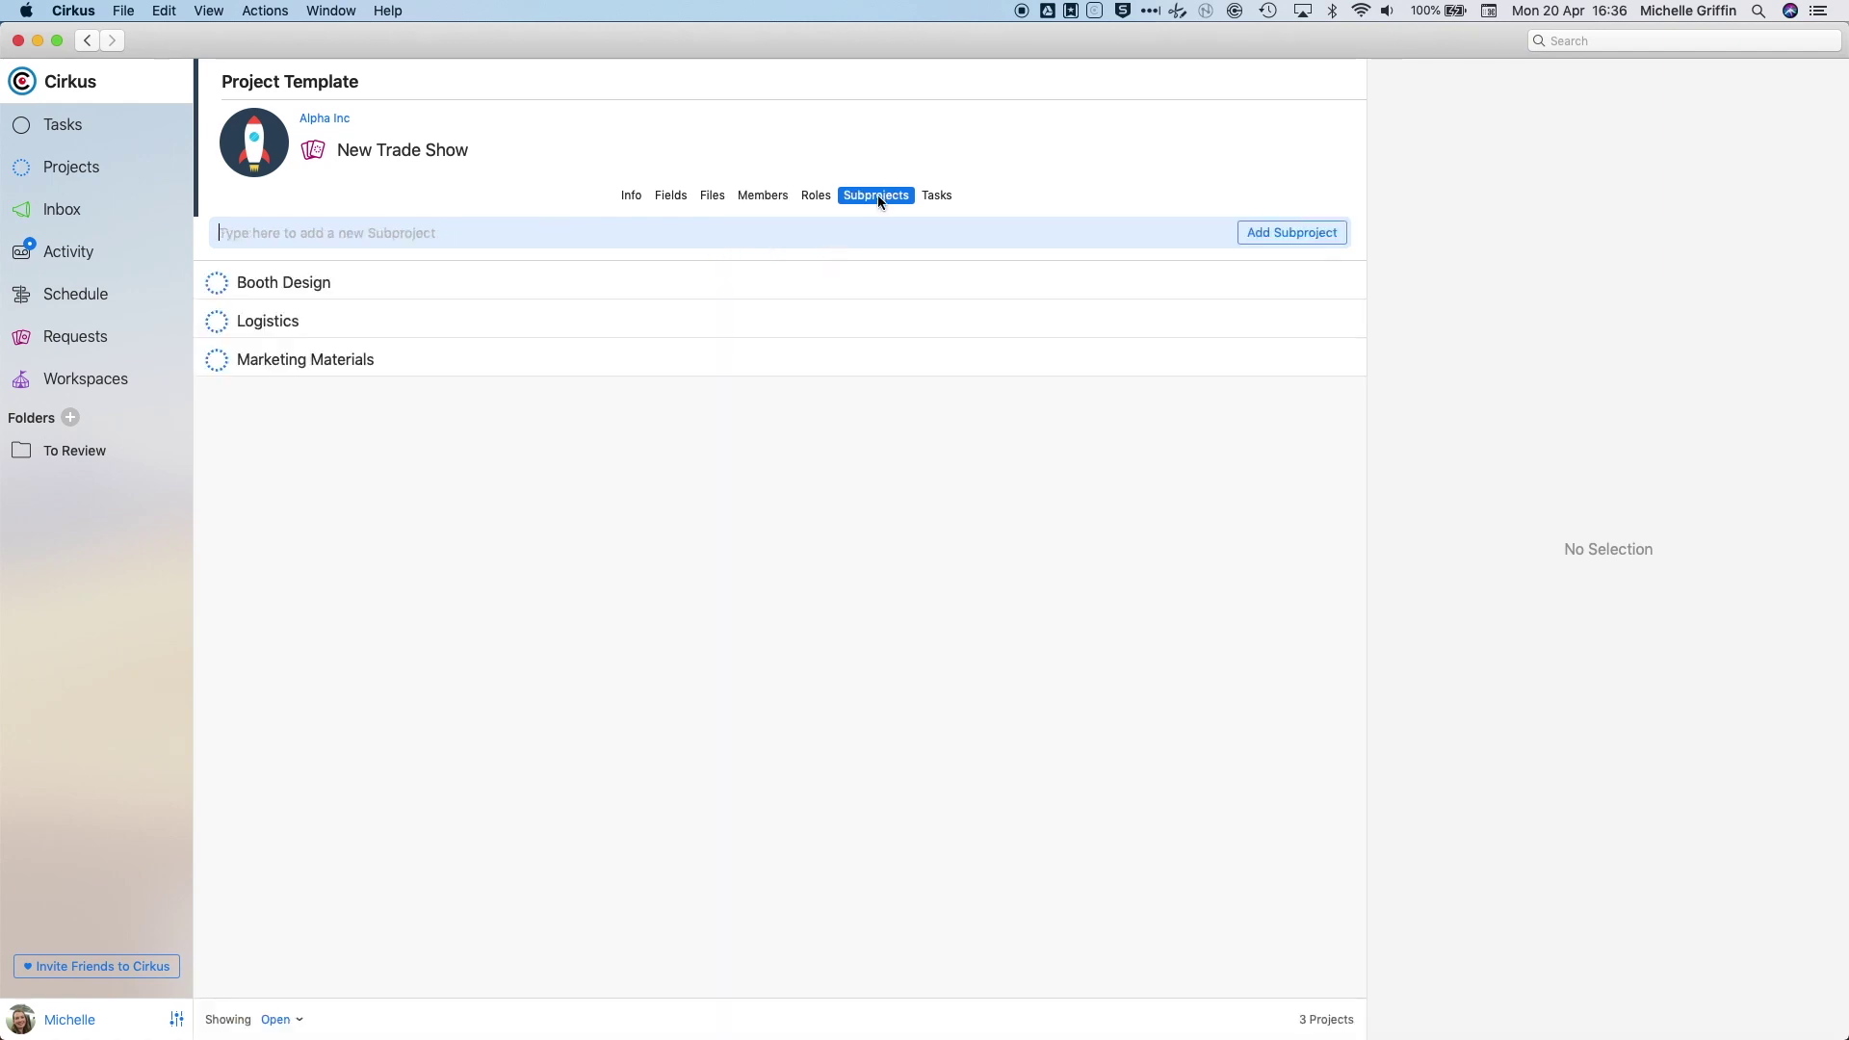
# - View the New Trade Show template's tasks and add a booking template named "Edit" to the Alpha Inc workspace
pyautogui.click(938, 195)
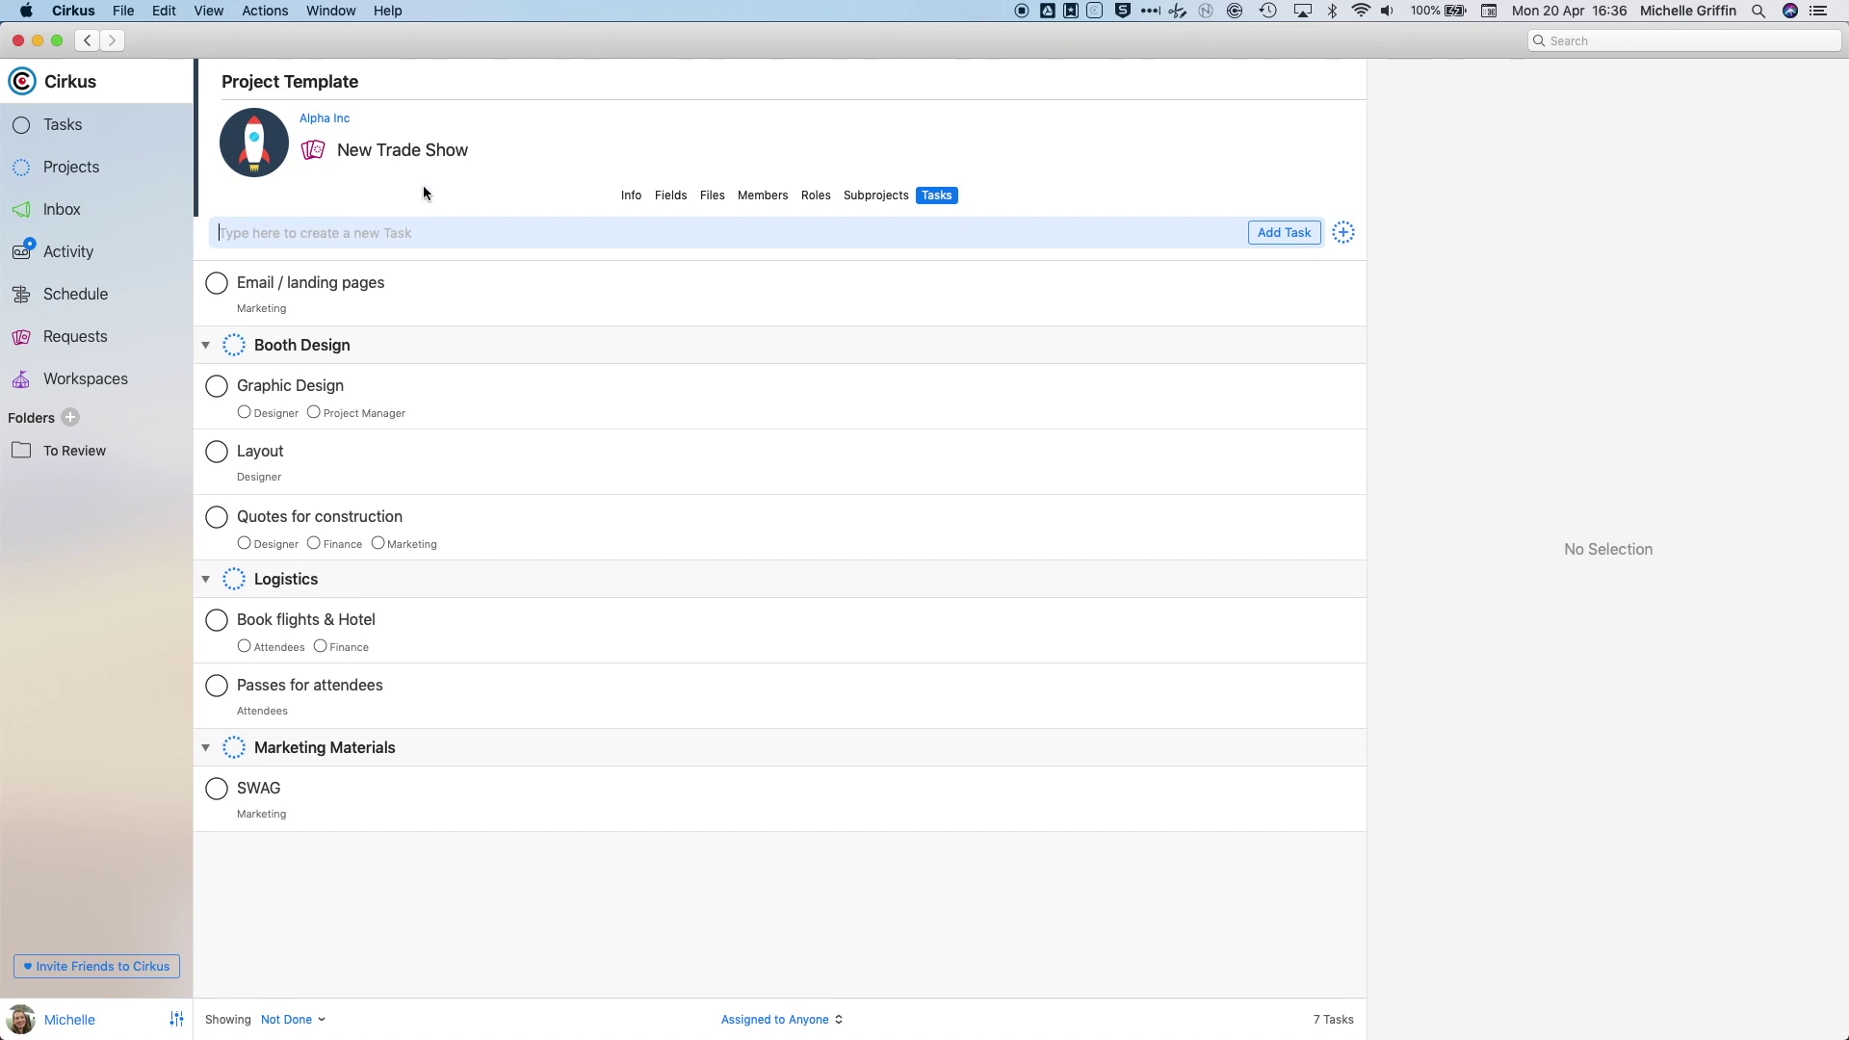
pyautogui.click(317, 119)
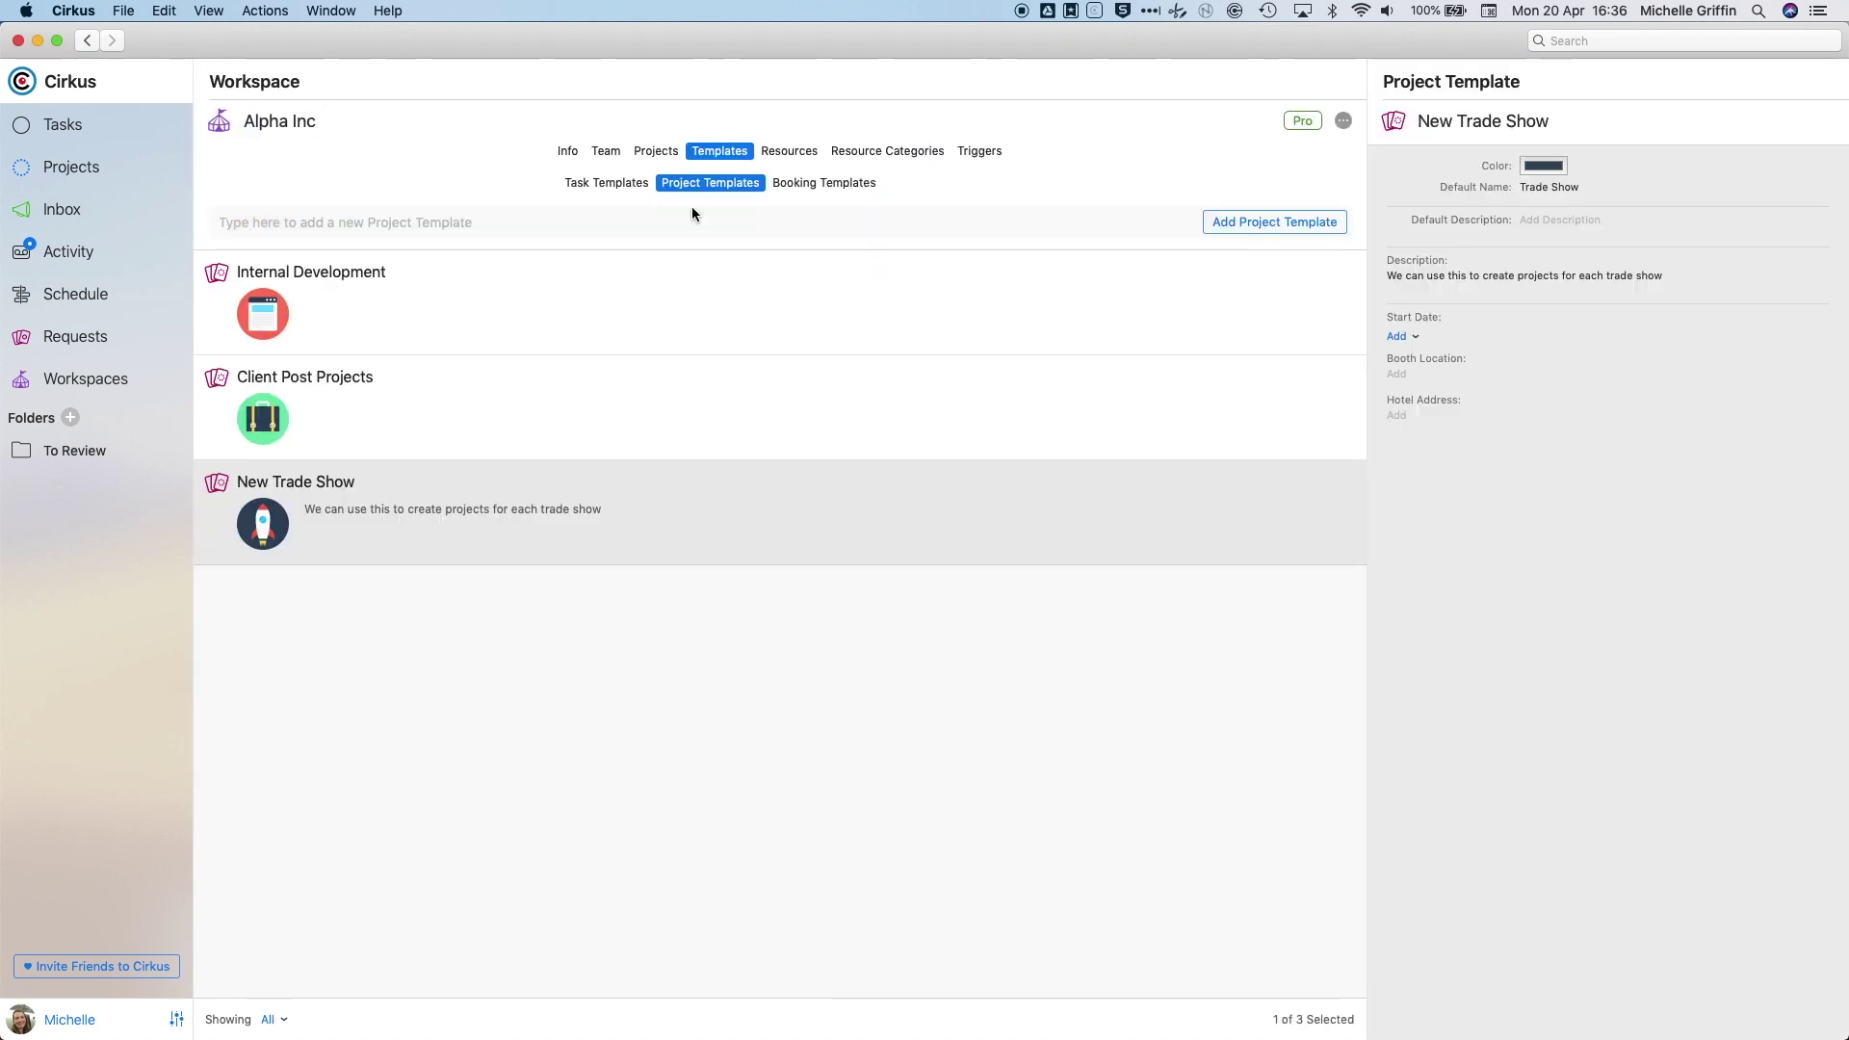
pyautogui.click(800, 181)
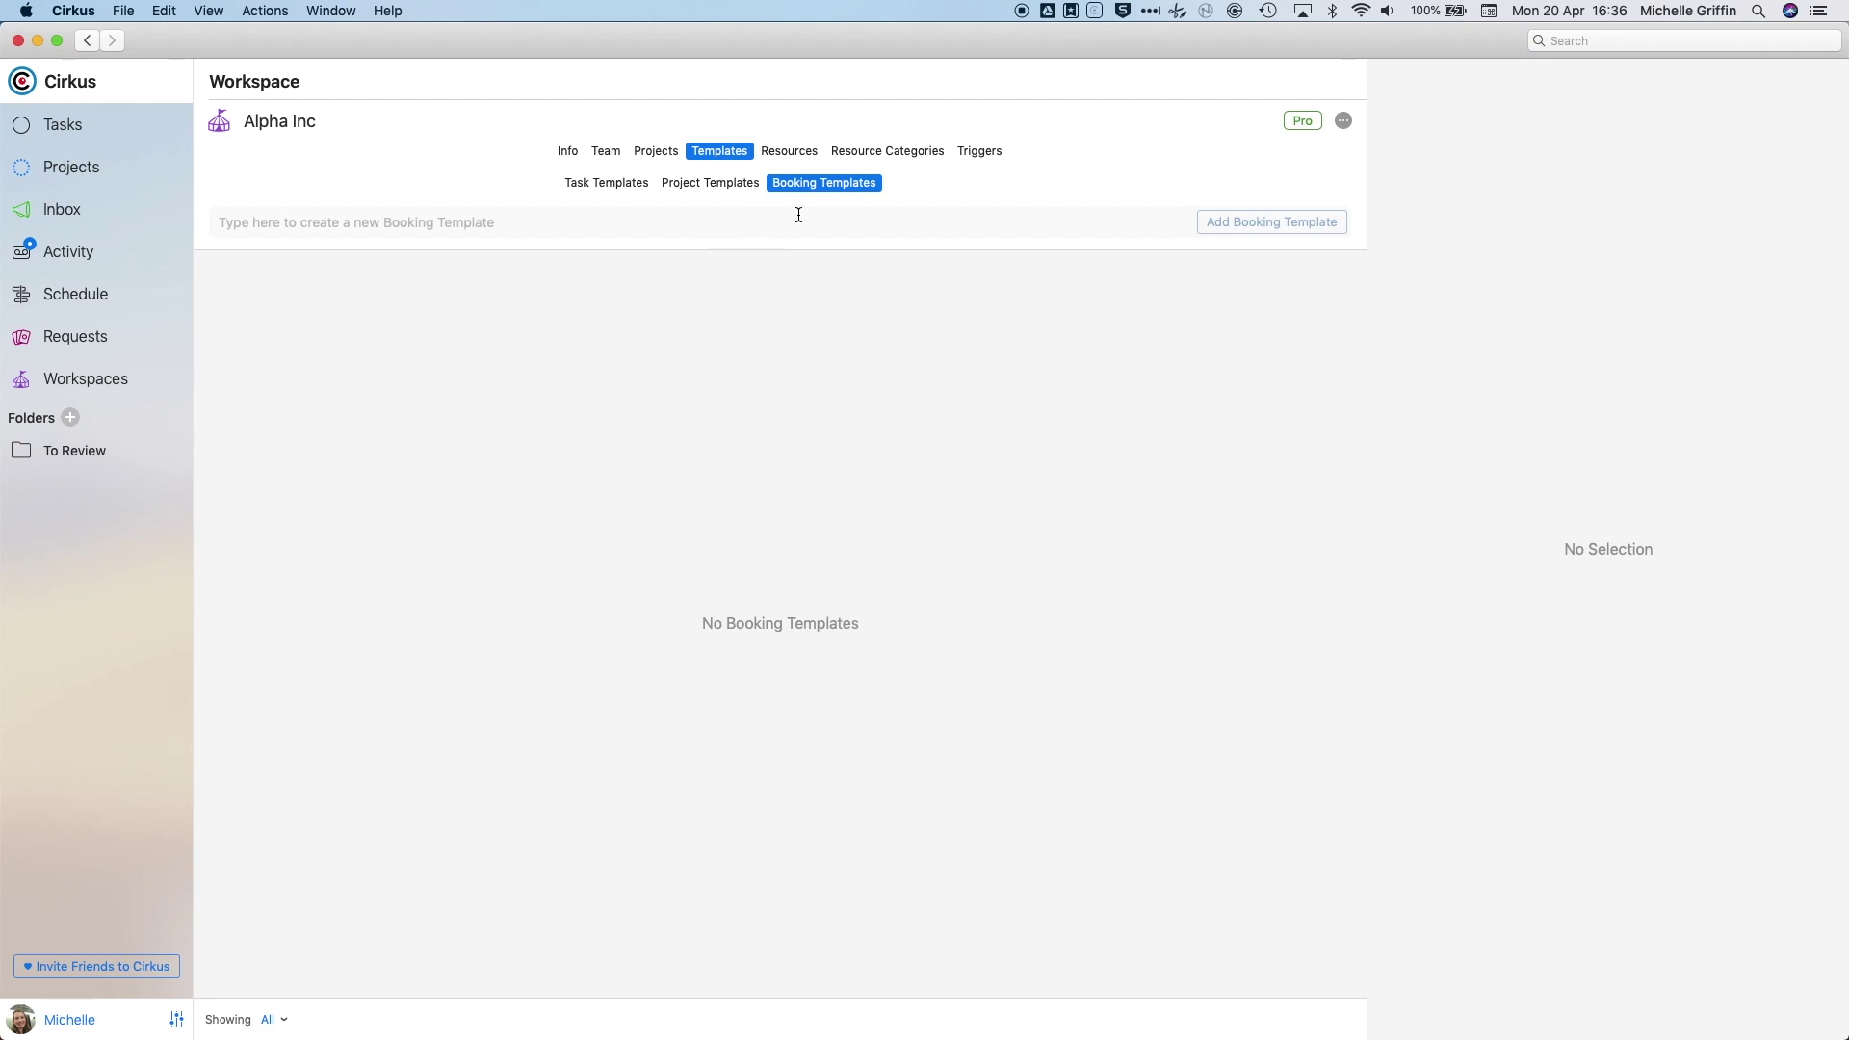
pyautogui.click(798, 216)
pyautogui.write('Edit')
pyautogui.press('Return')
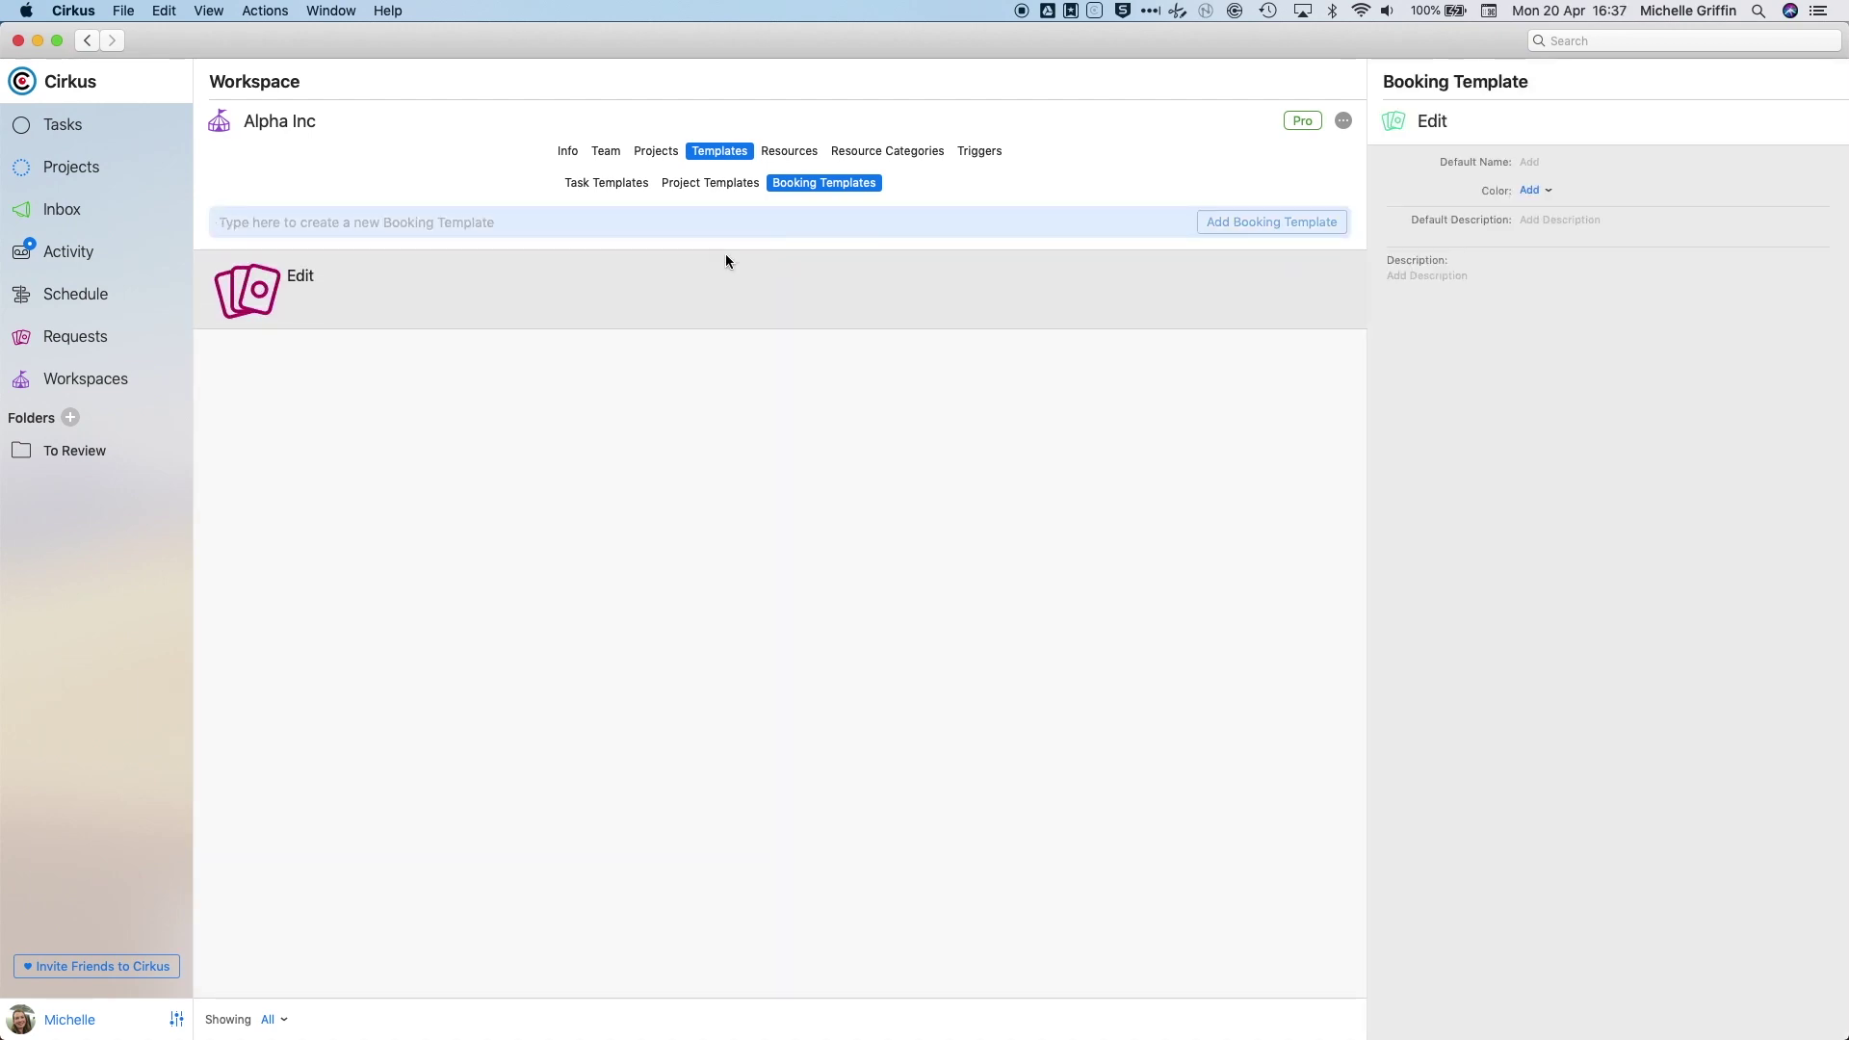
# - Open the Edit booking template, view its fields and set its color to Moss
pyautogui.click(337, 296)
pyautogui.doubleClick(335, 289)
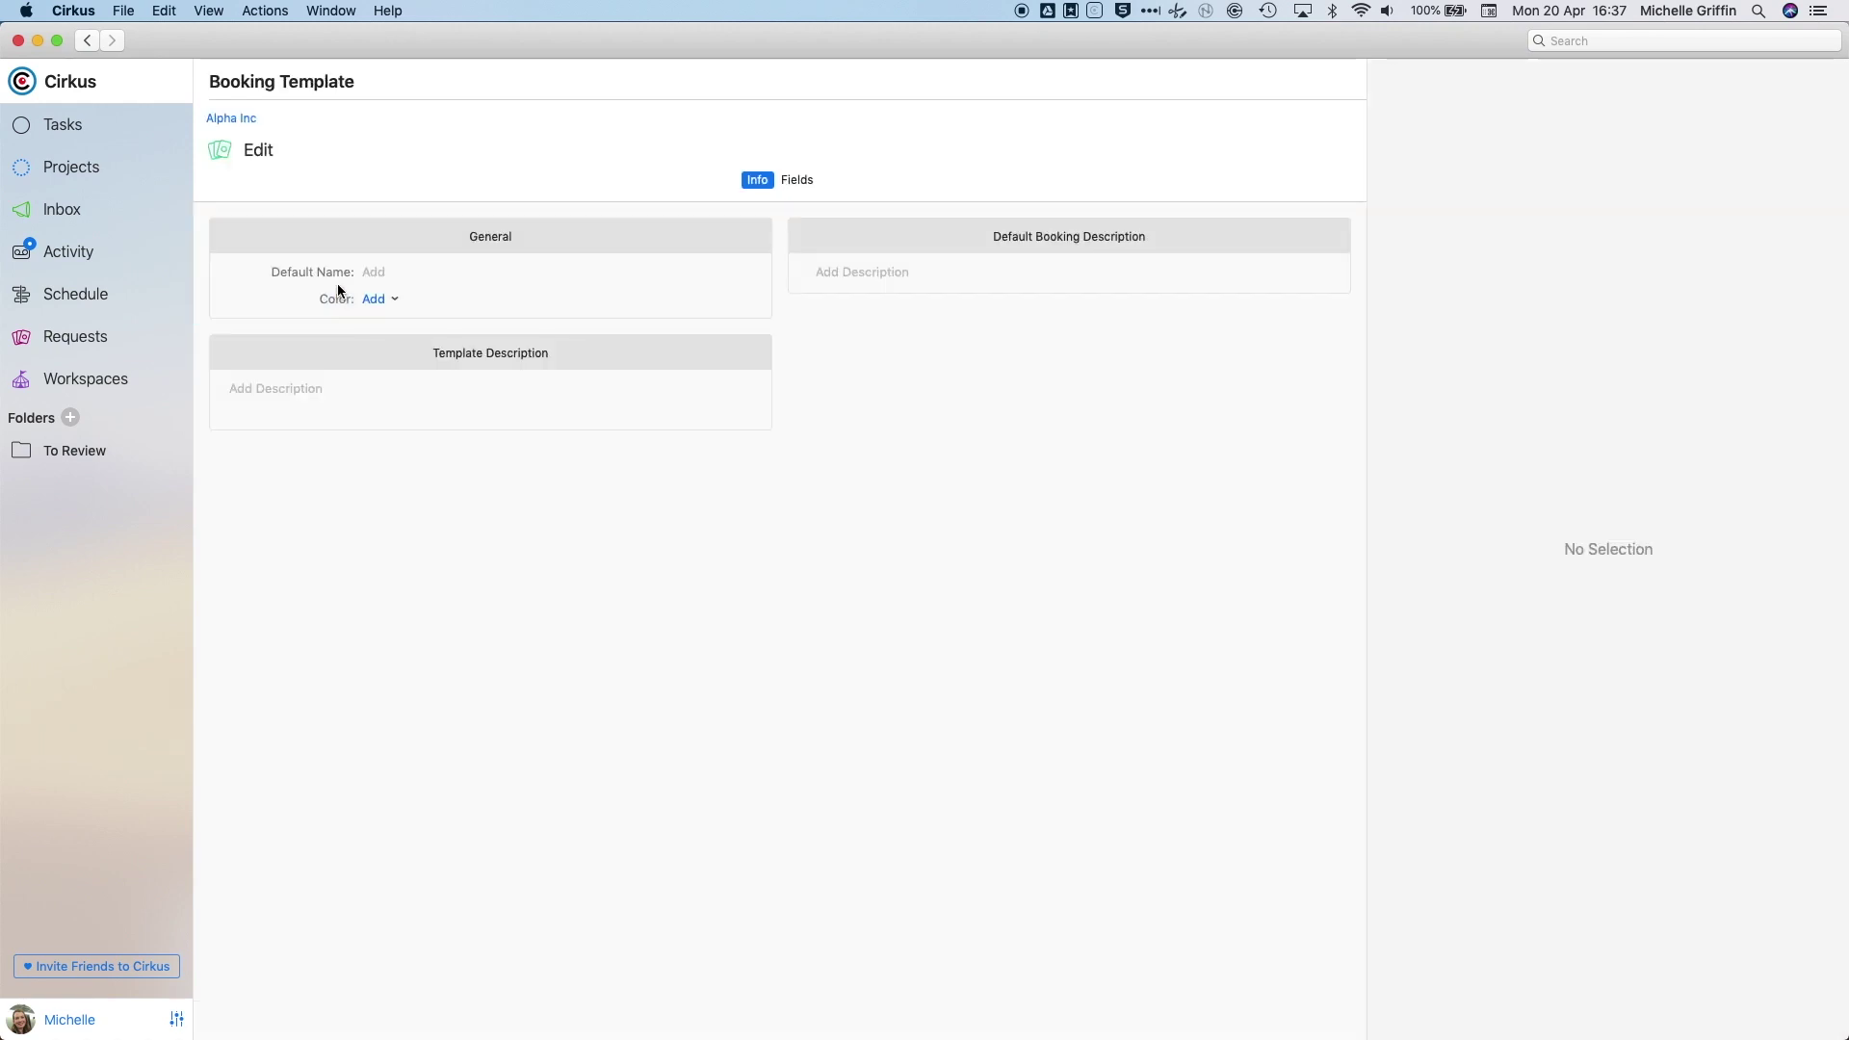
pyautogui.click(797, 180)
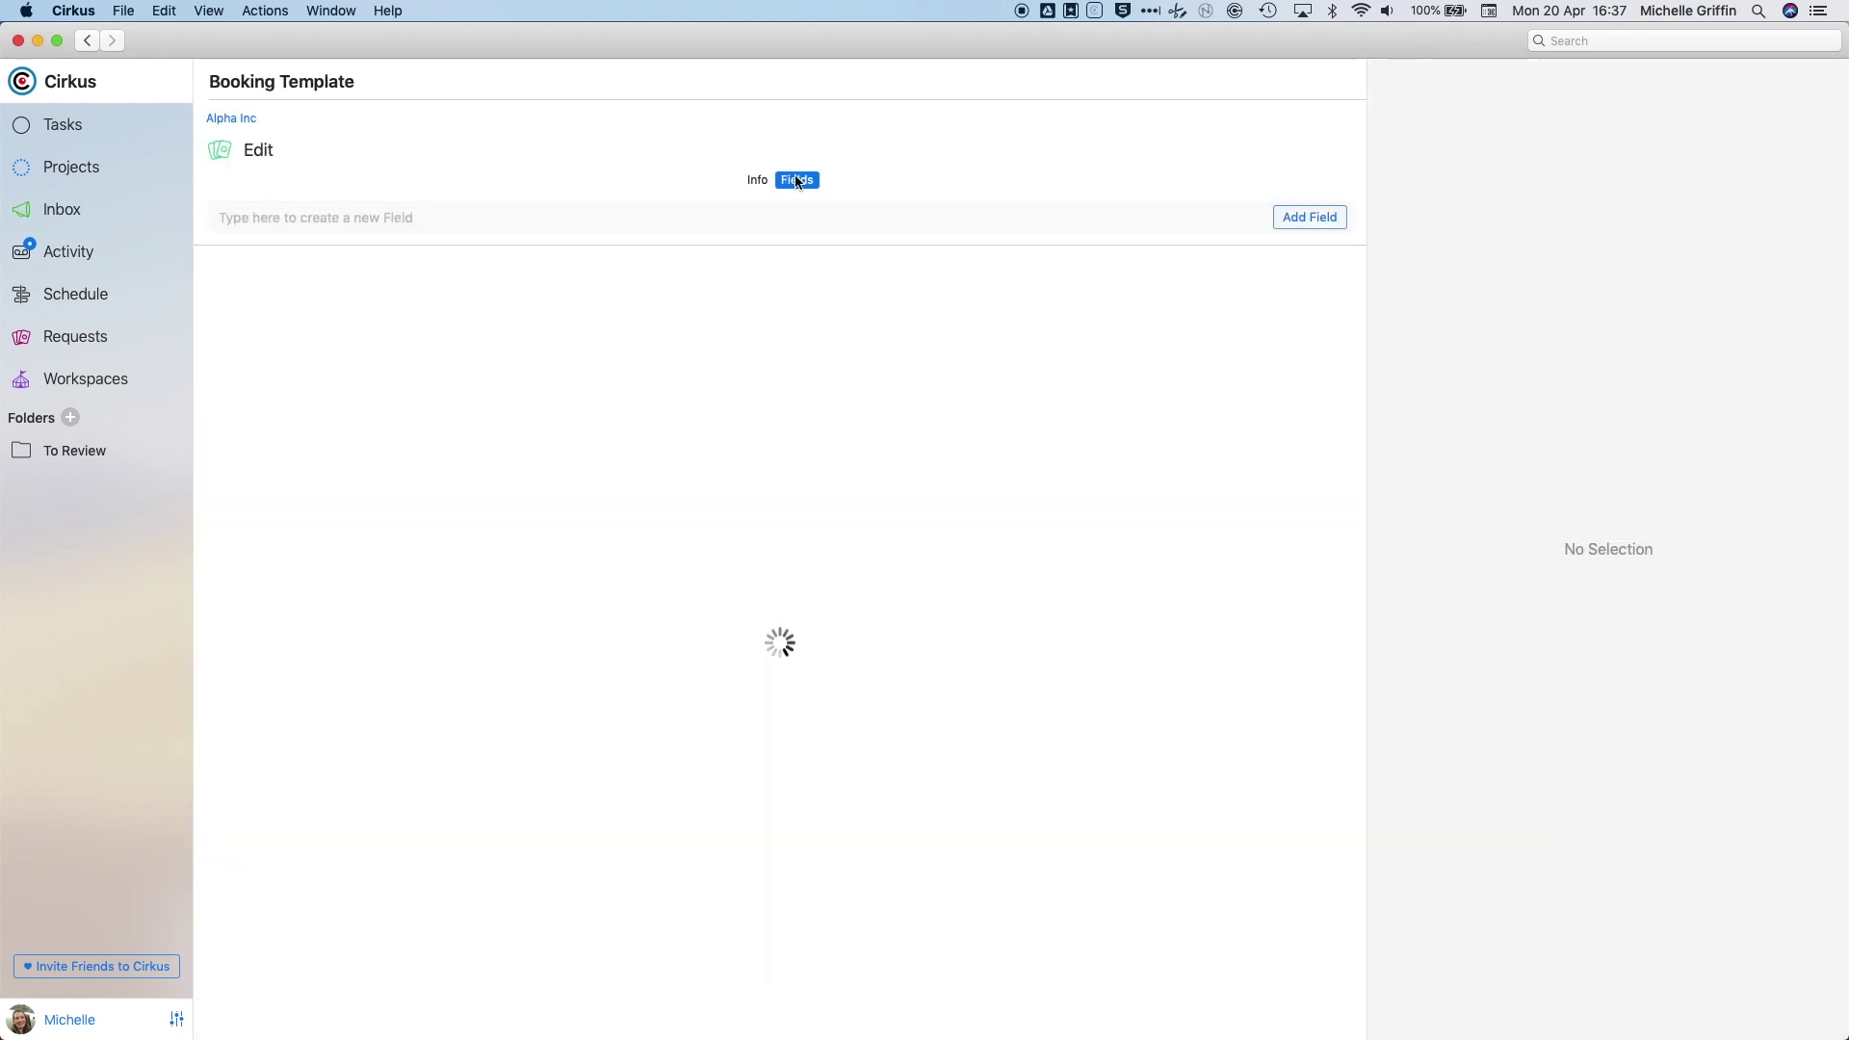
pyautogui.click(757, 181)
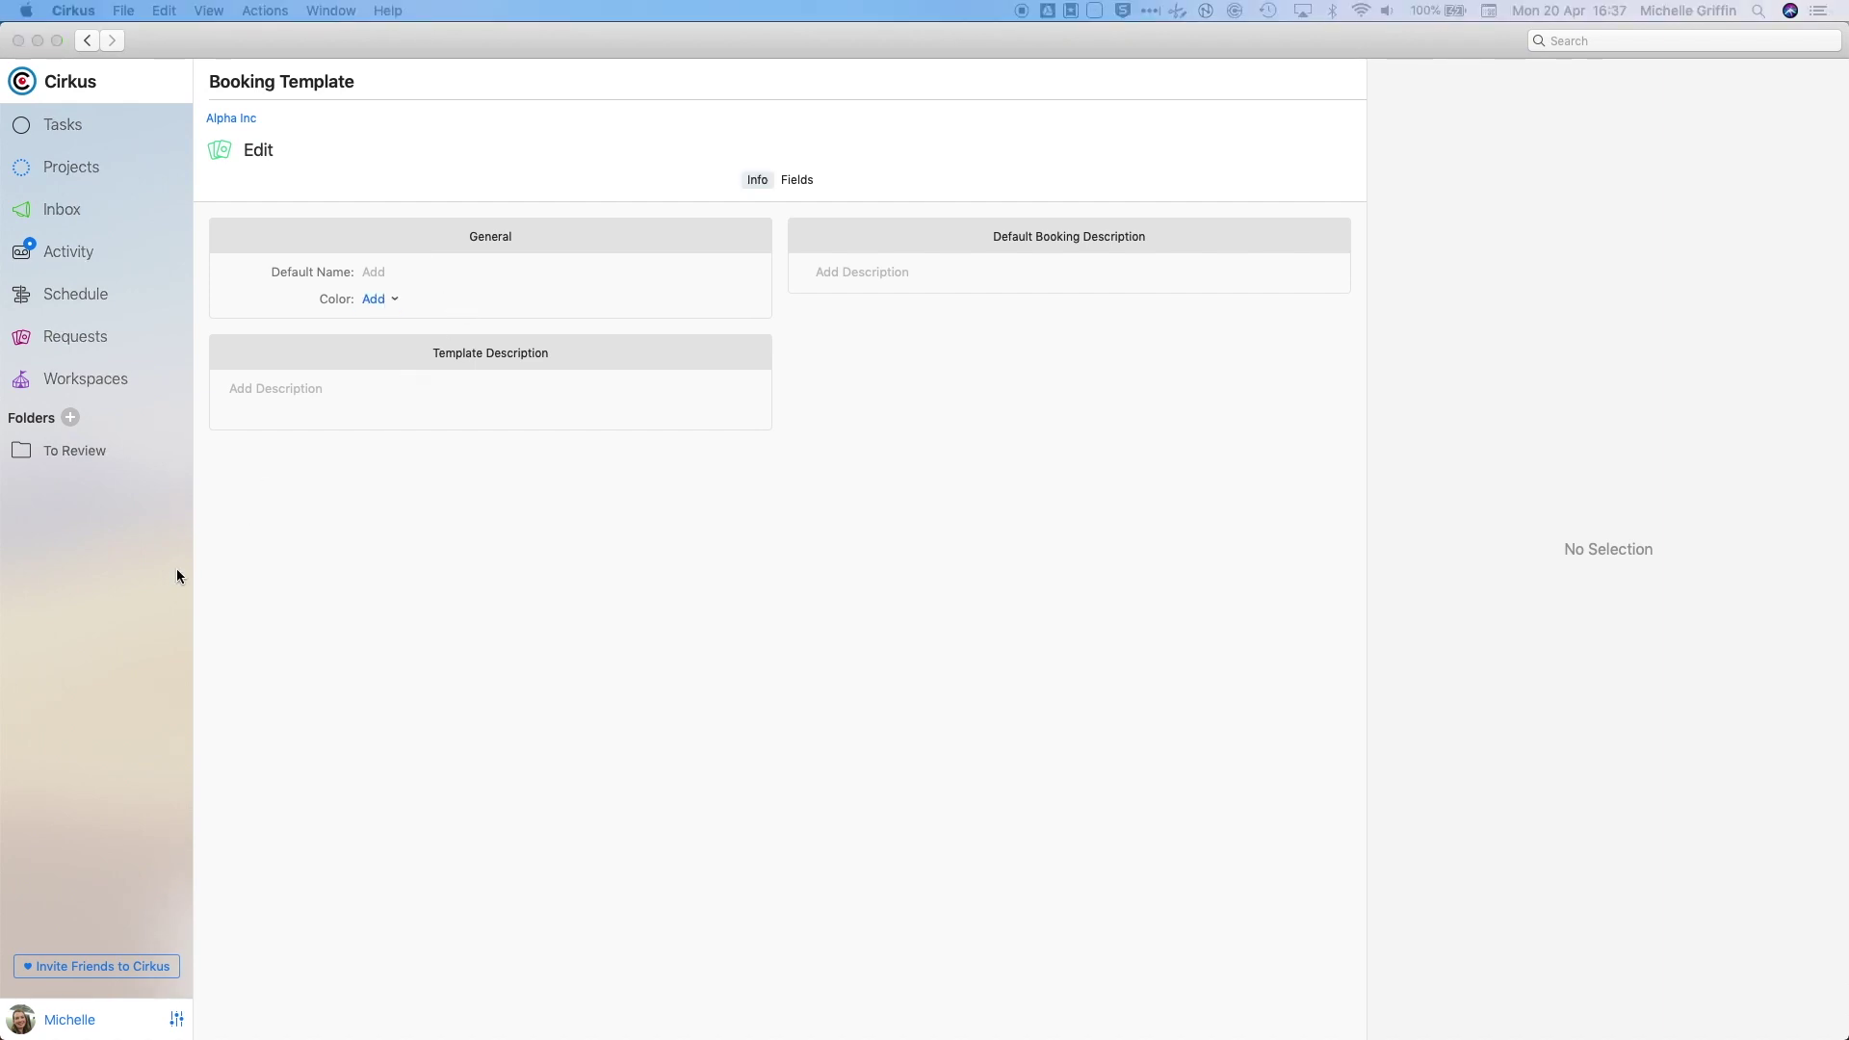
pyautogui.click(24, 857)
pyautogui.moveTo(417, 540); pyautogui.dragTo(539, 481)
pyautogui.click(518, 630)
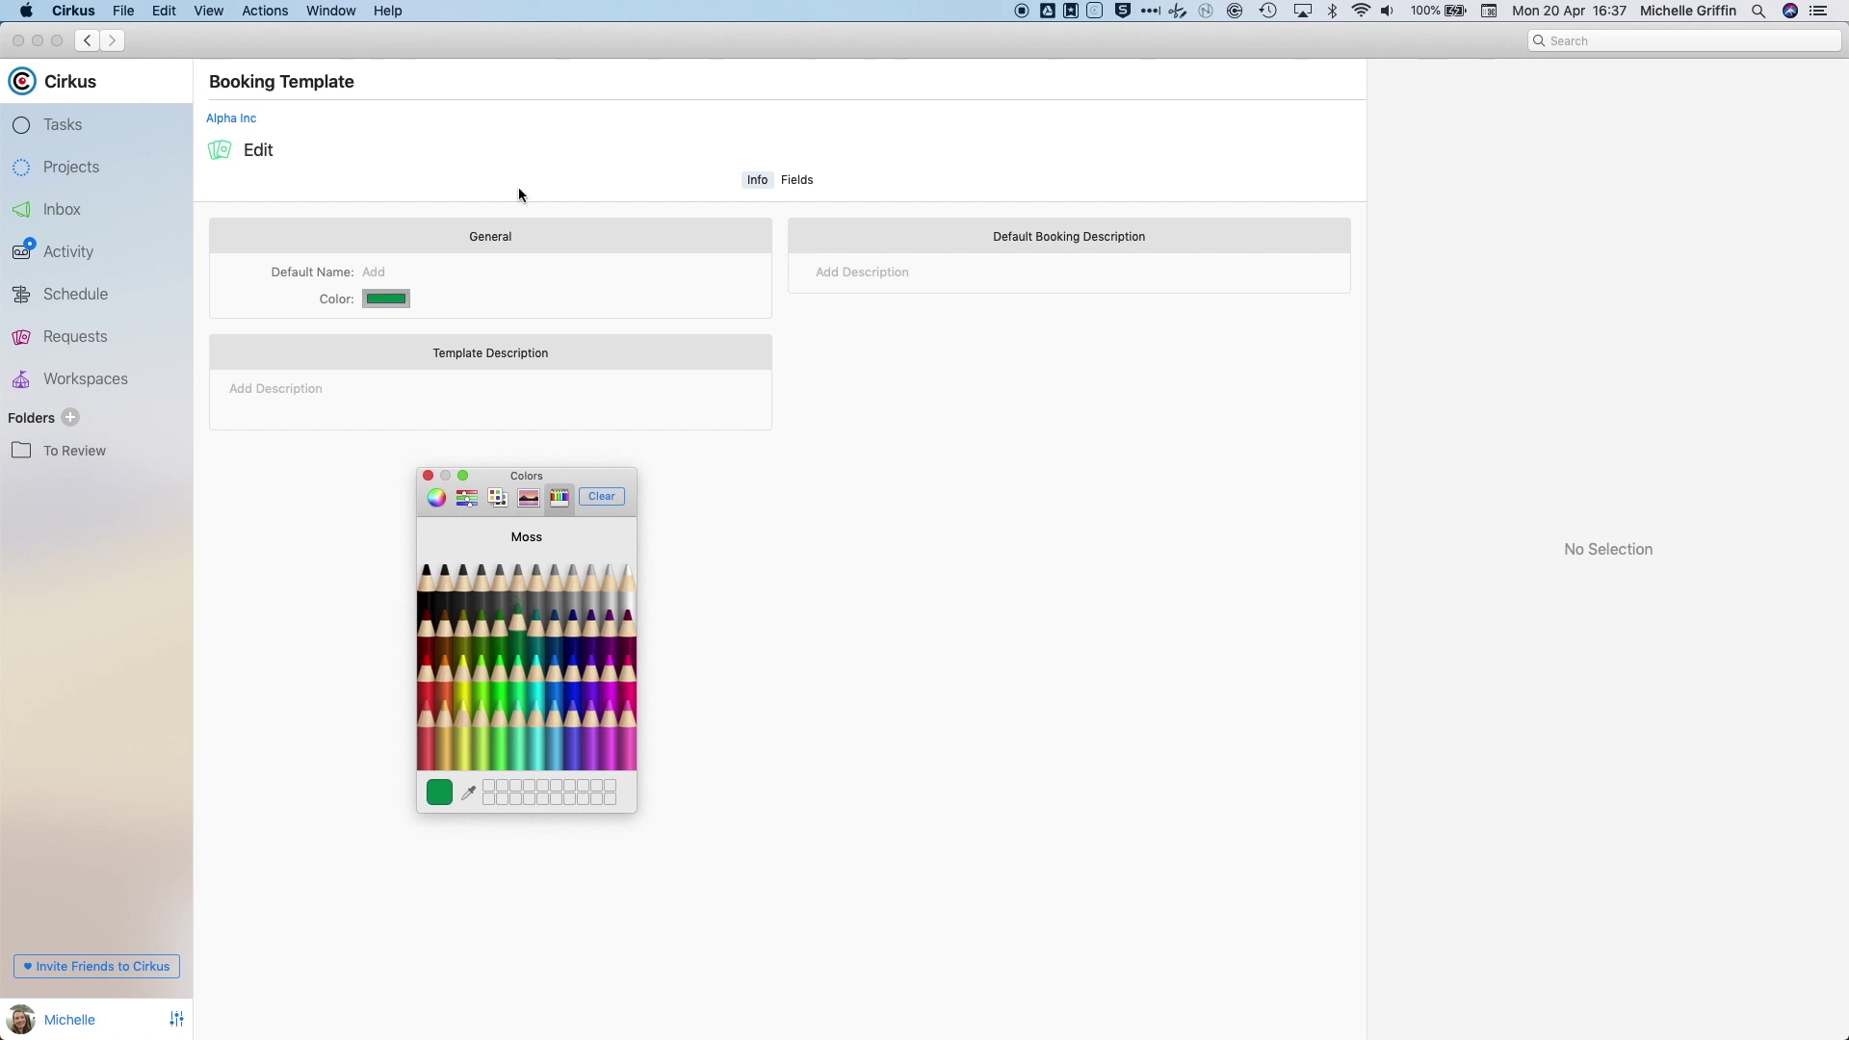
# - Return to the Alpha Inc workspace and add a resource named "Suite C"
pyautogui.click(241, 119)
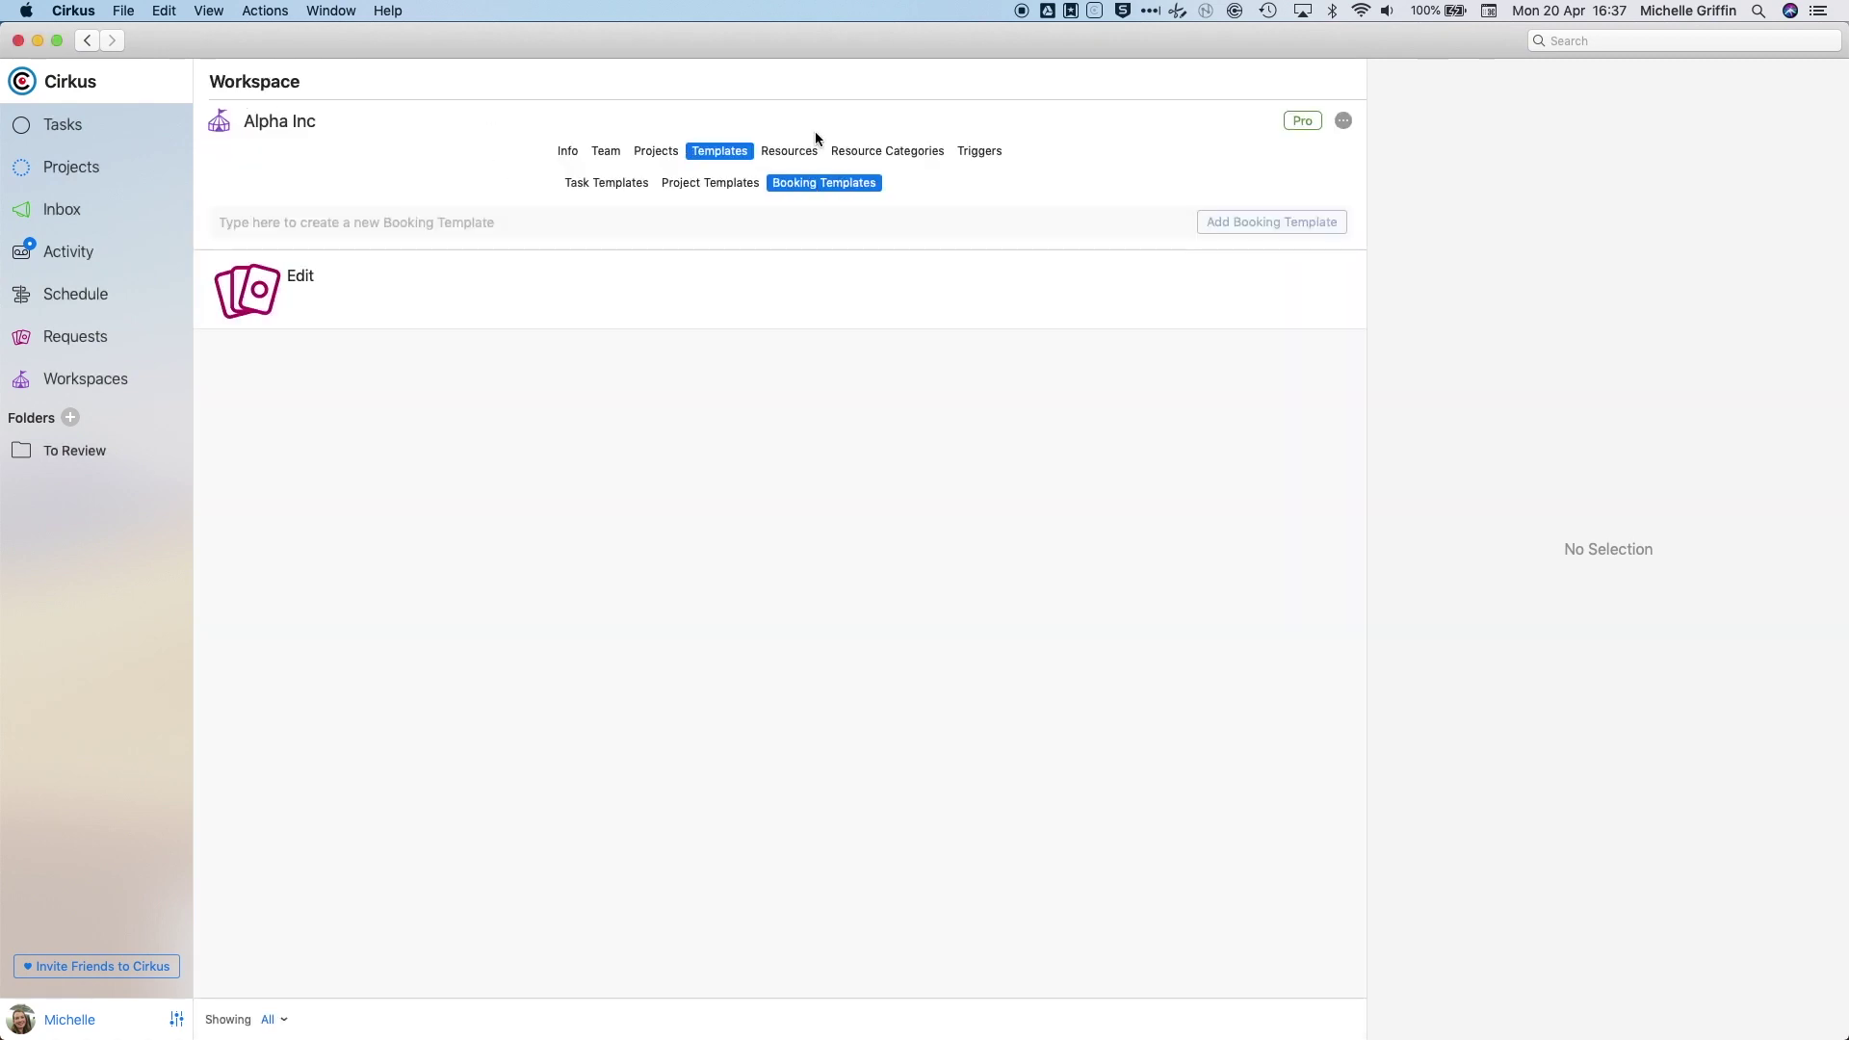
pyautogui.click(786, 150)
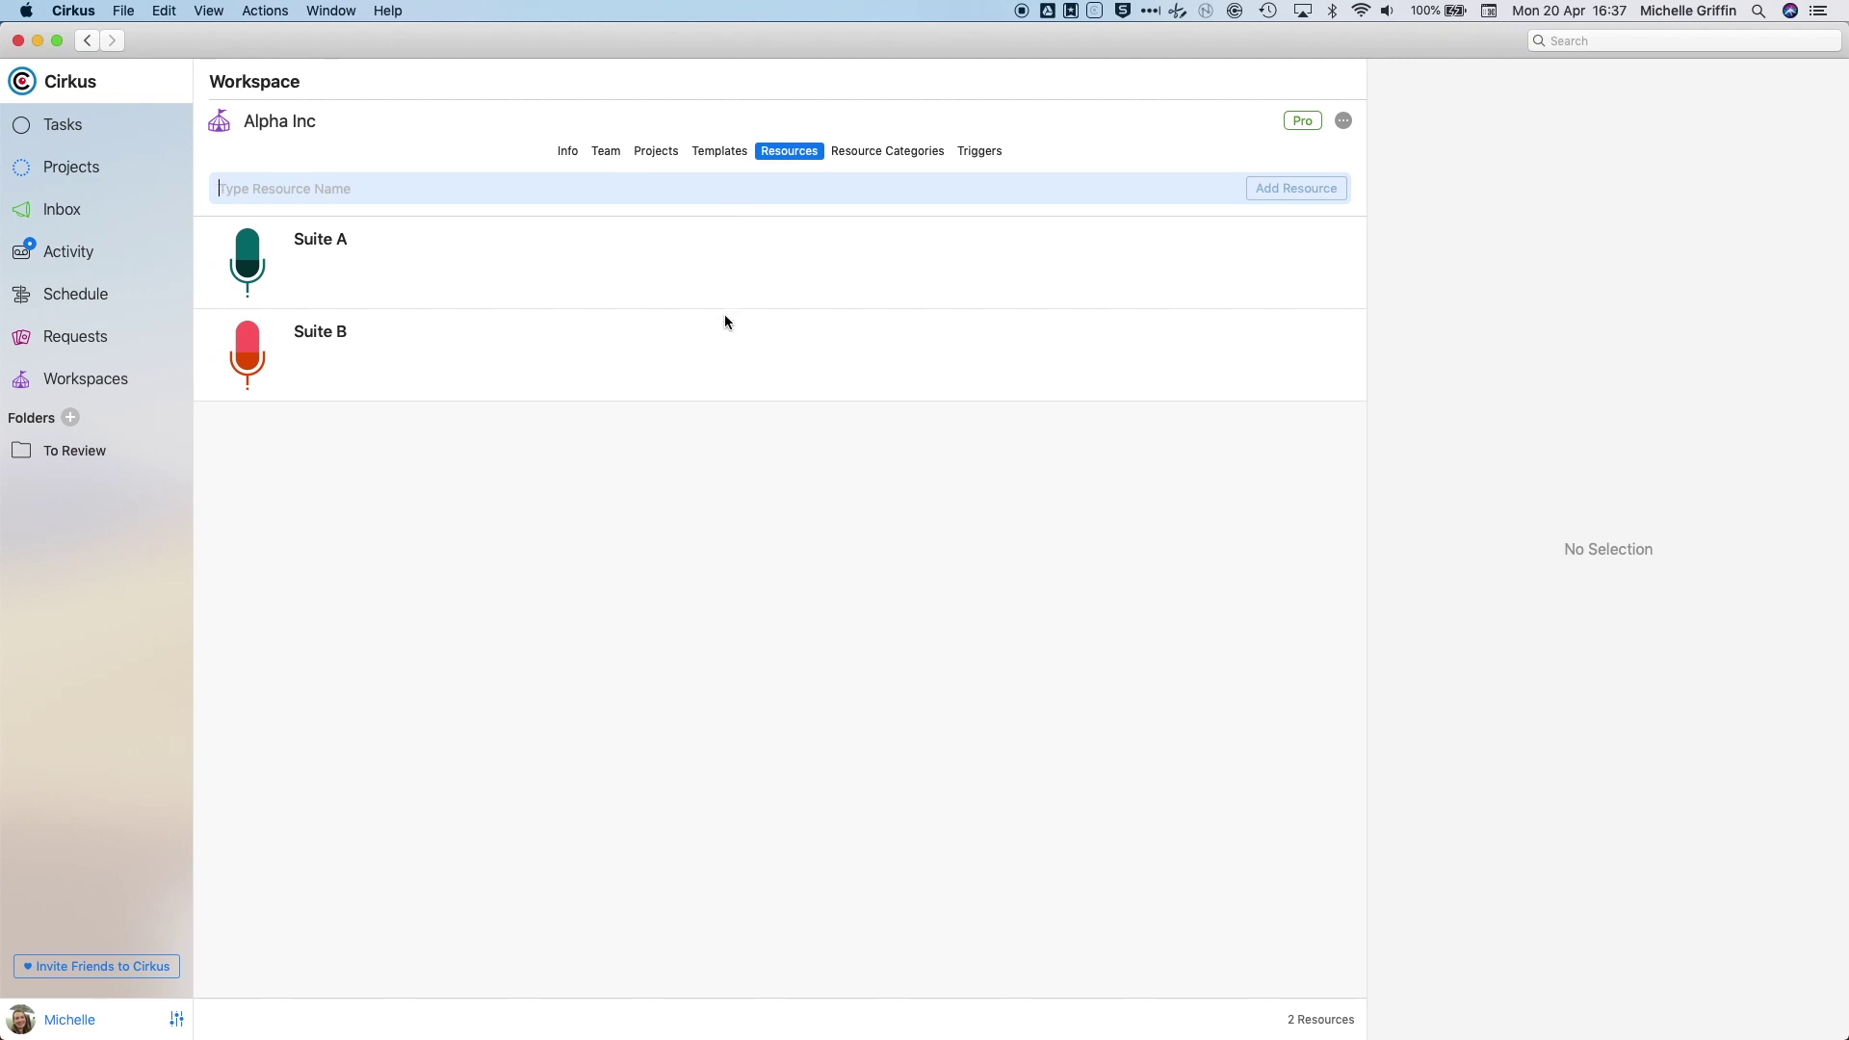
pyautogui.click(565, 186)
pyautogui.write('Suite C')
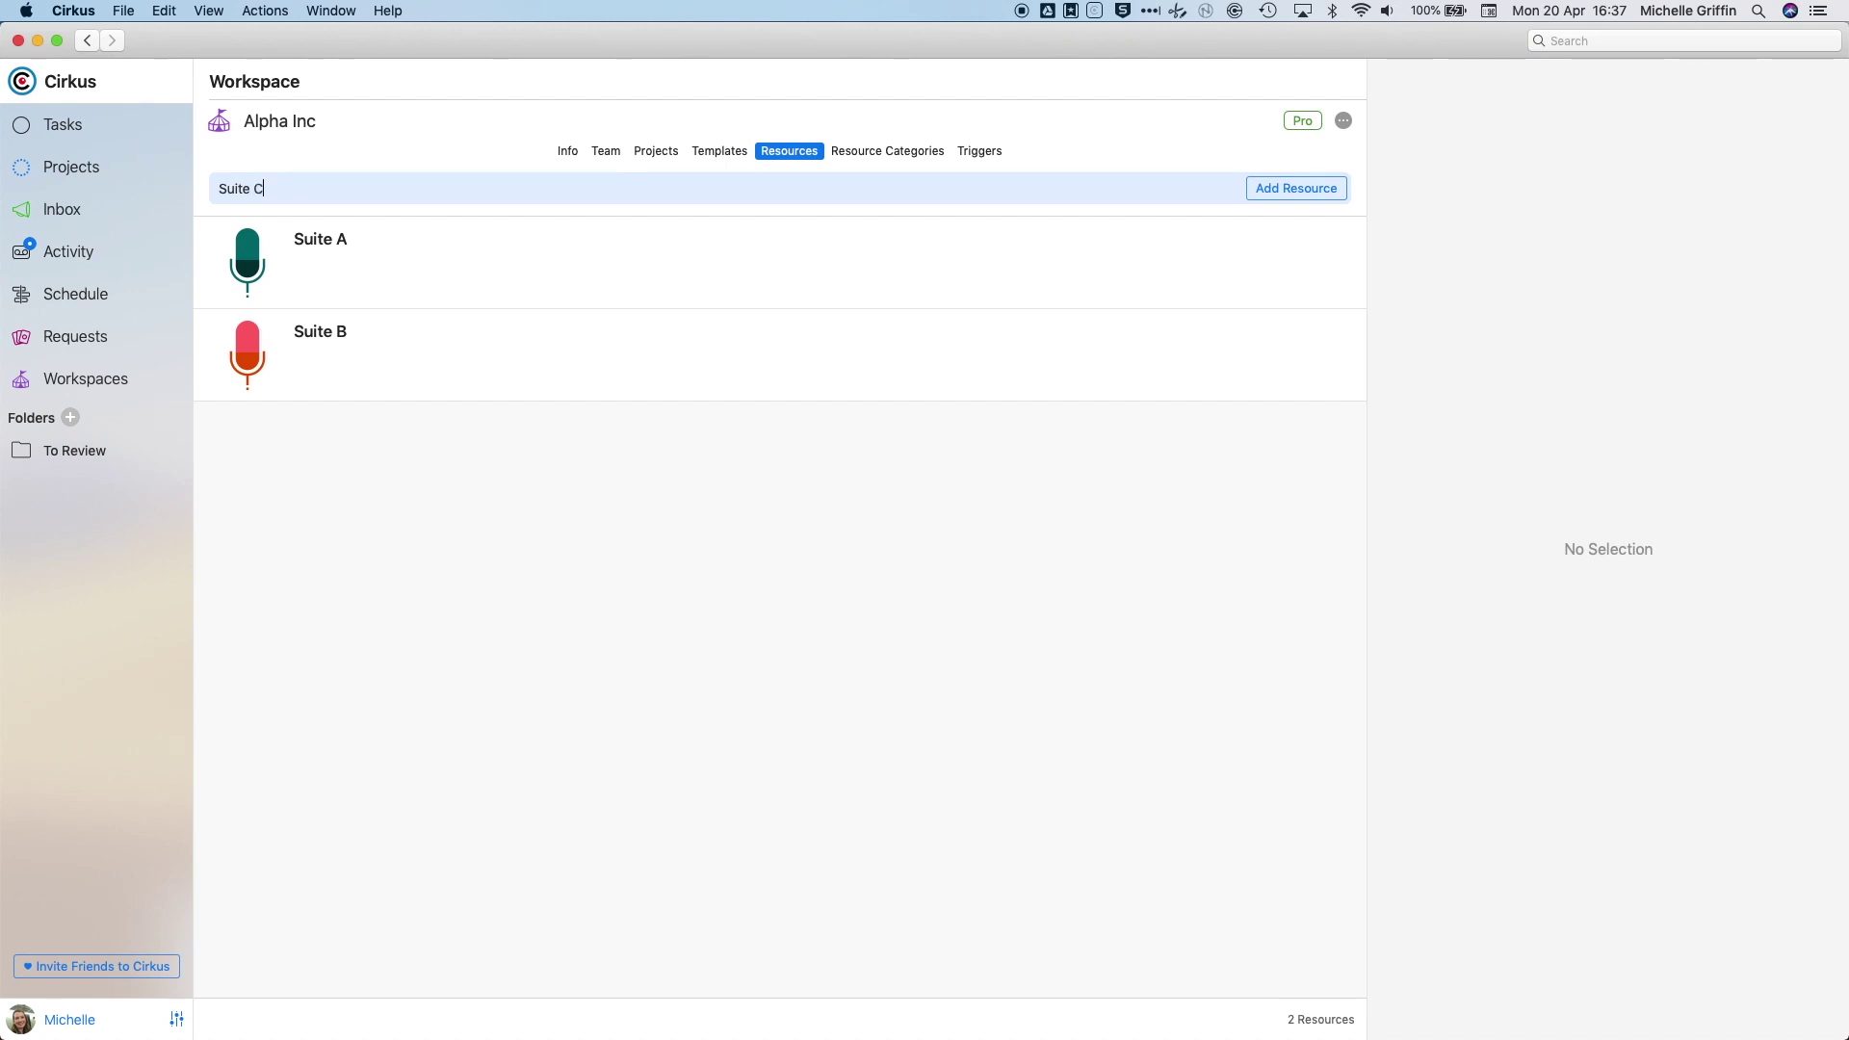
pyautogui.press('Return')
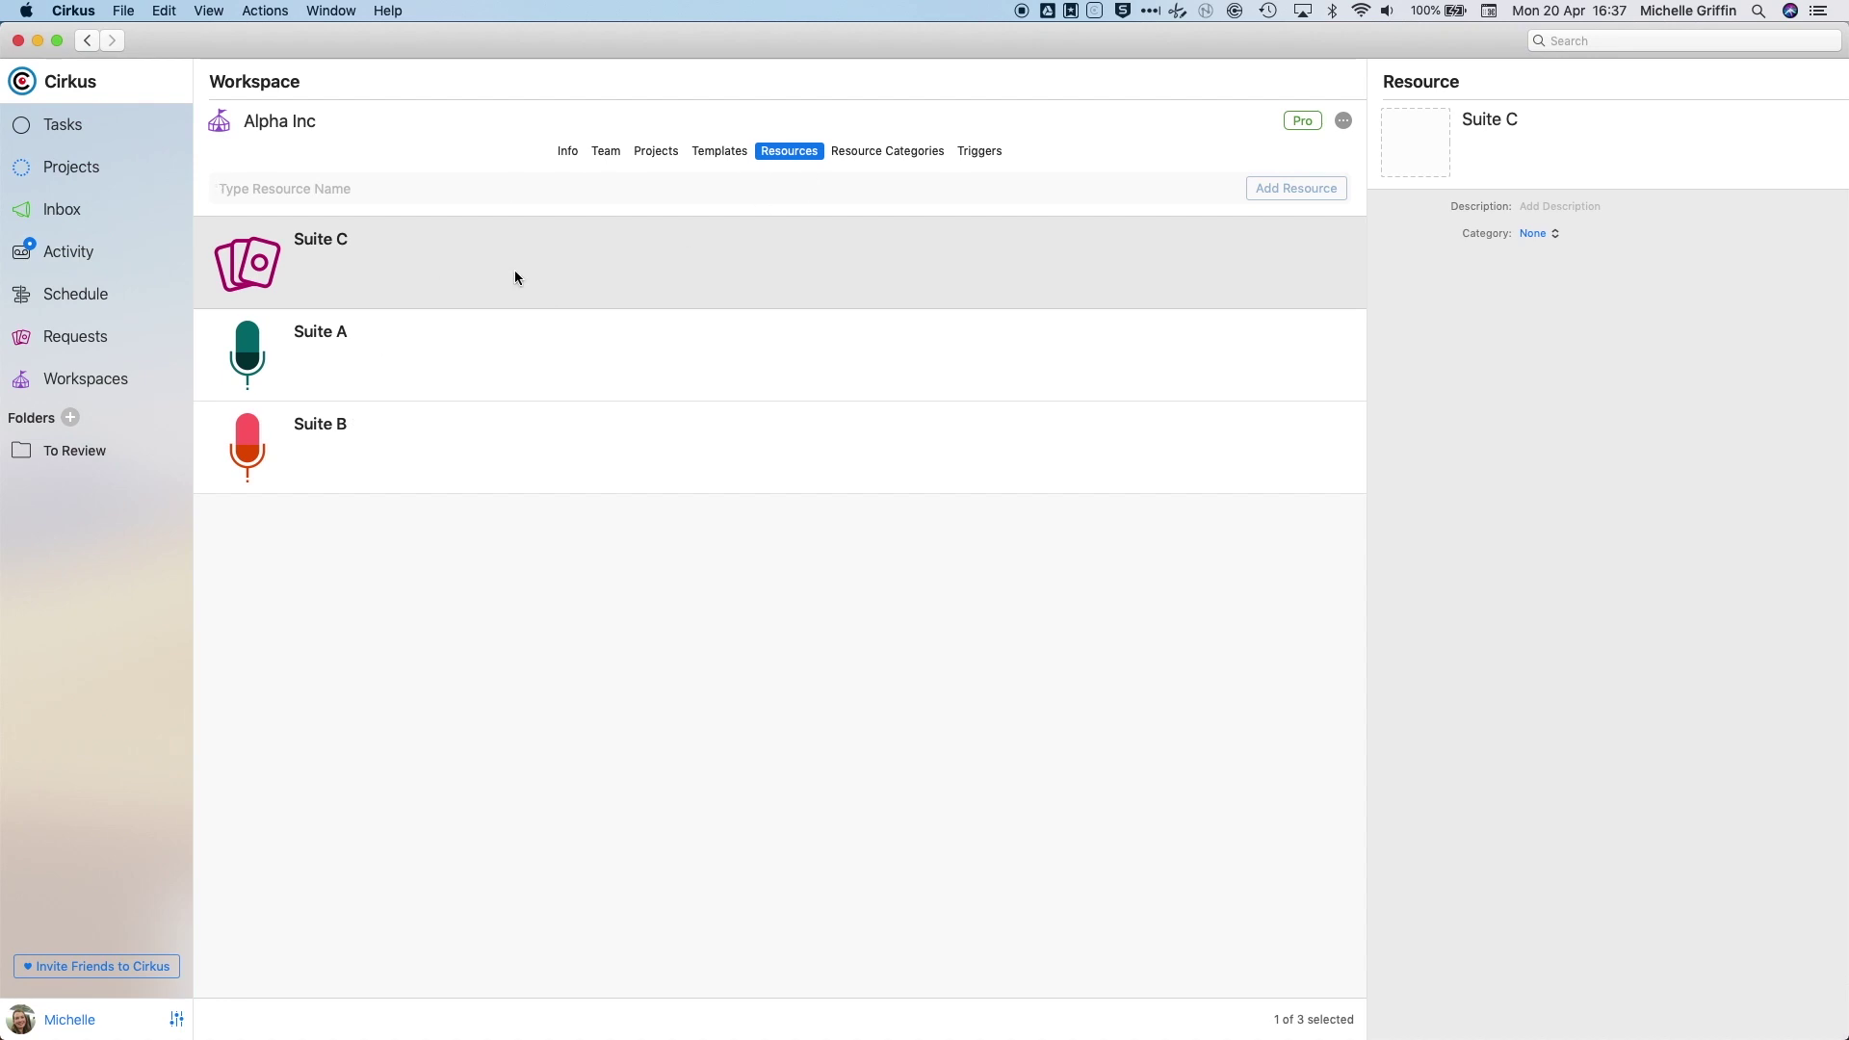
# - Create two resource categories named "Rooms" and "Equipment" in the Alpha Inc workspace
pyautogui.click(867, 154)
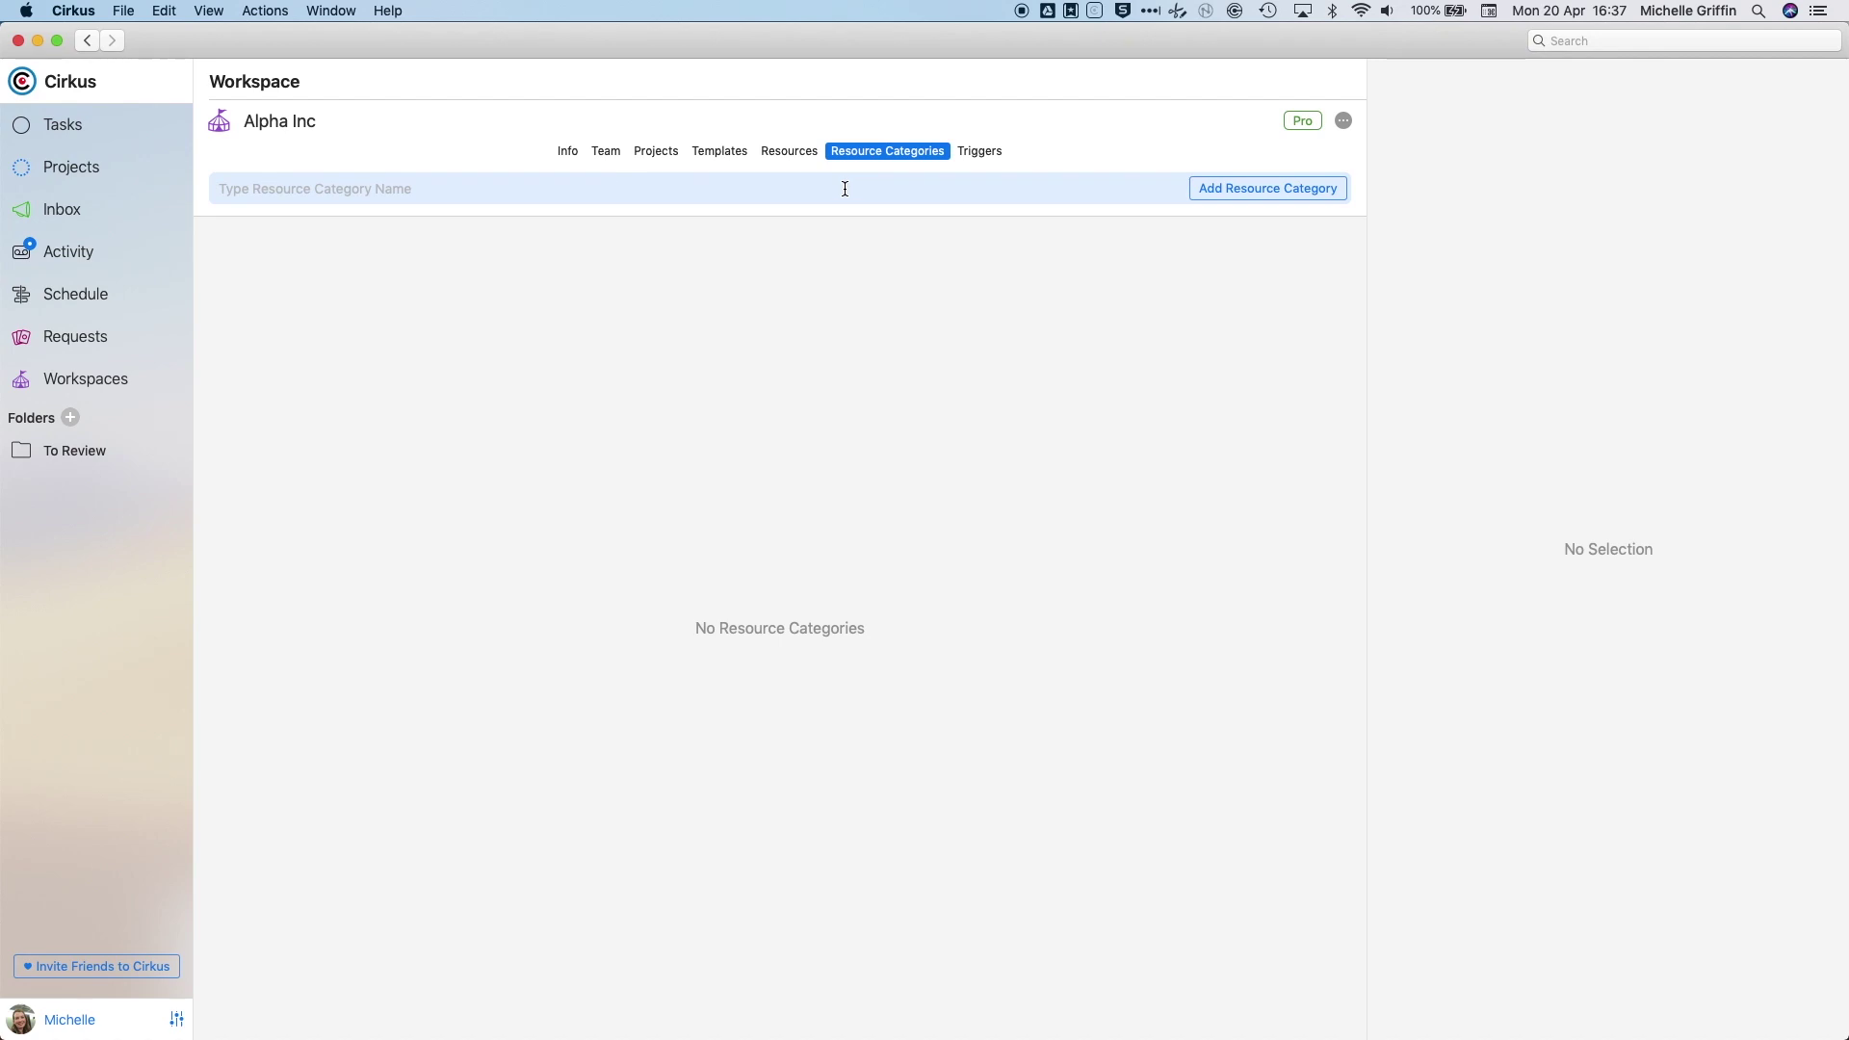
pyautogui.write('Rooms')
pyautogui.press('Return')
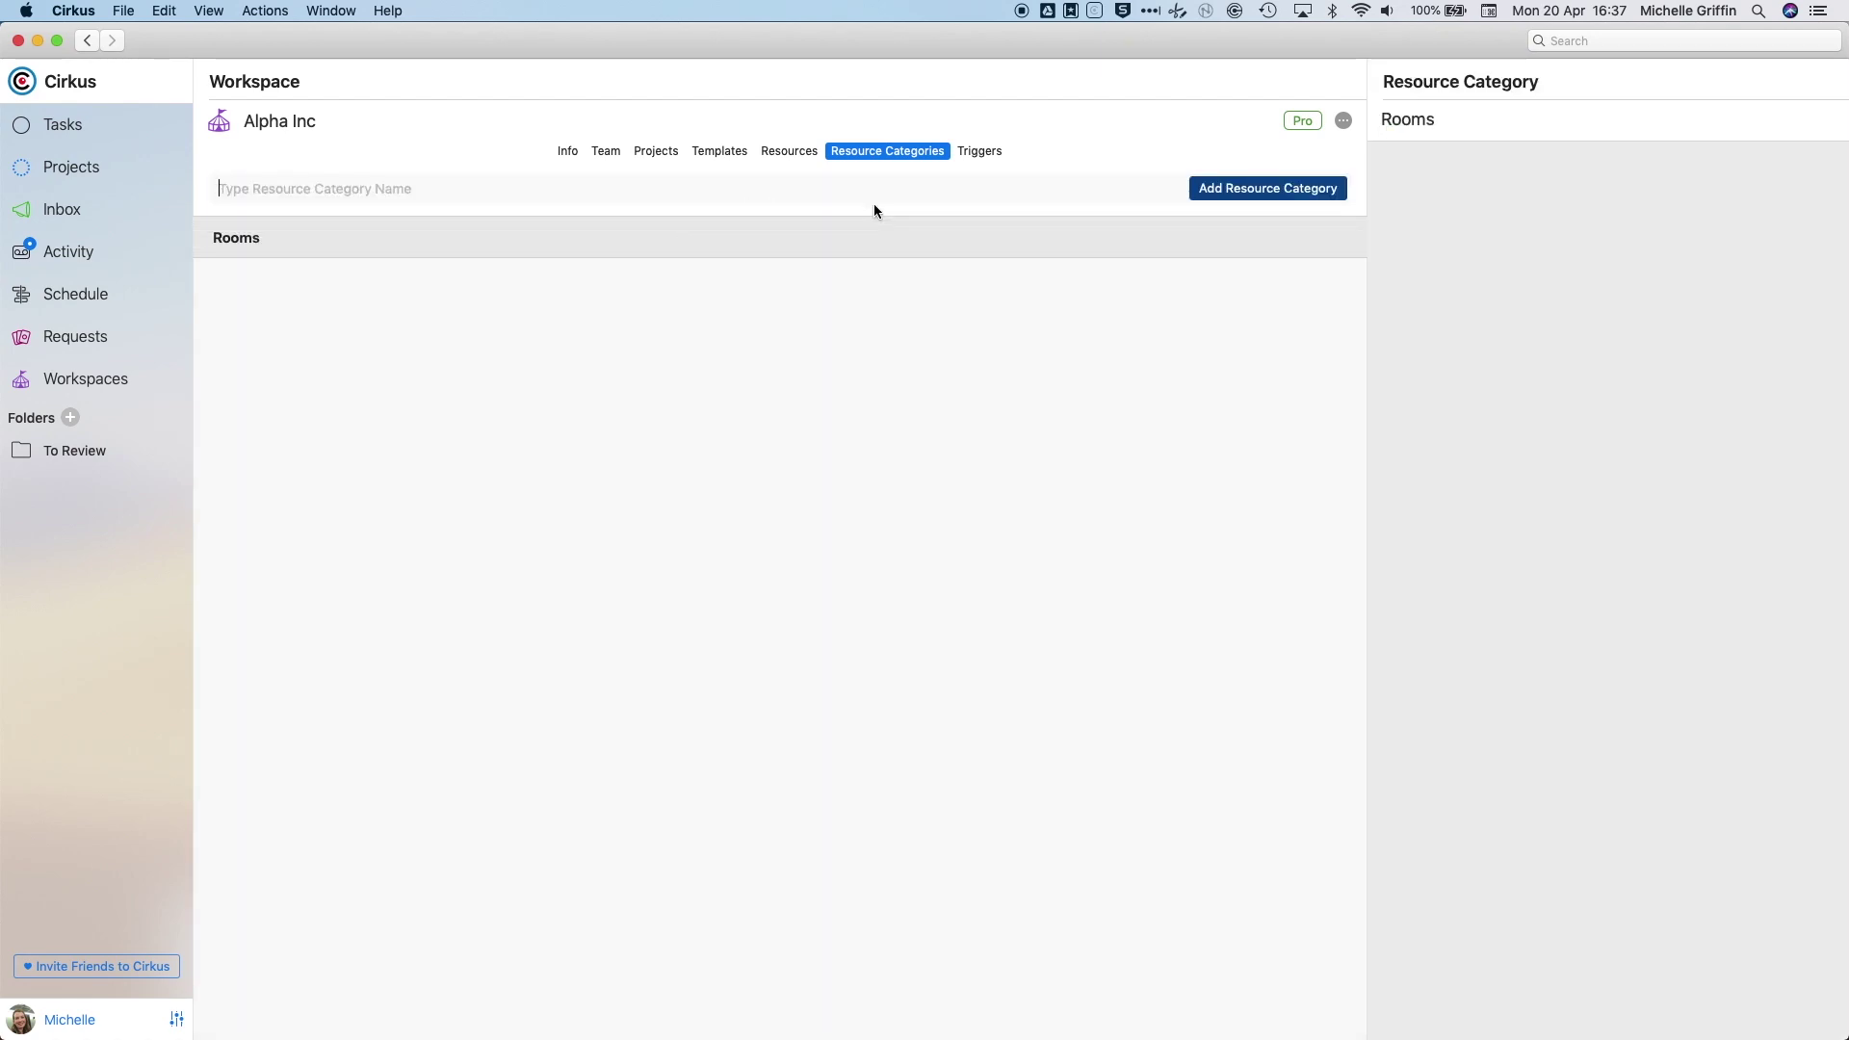
pyautogui.write('Equipment')
pyautogui.press('Return')
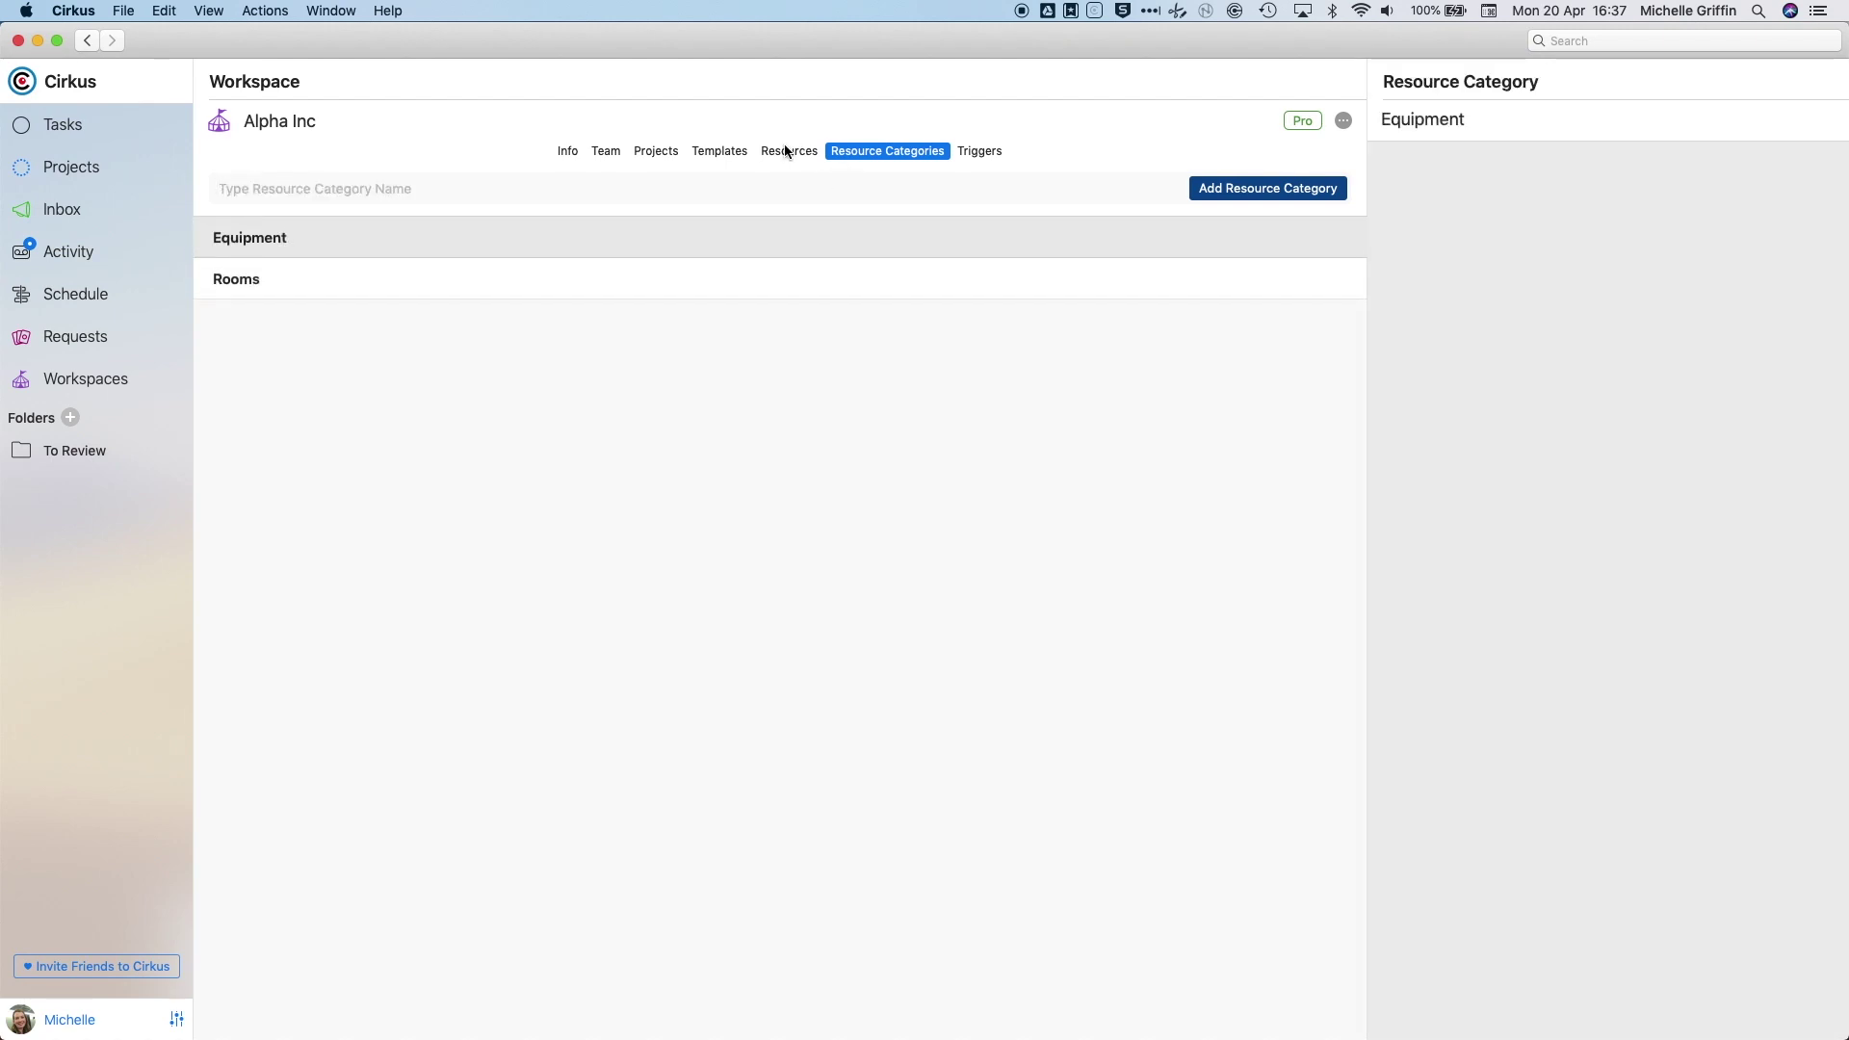
# - Assign the Suite A and Suite B resources to the Rooms category
pyautogui.click(786, 150)
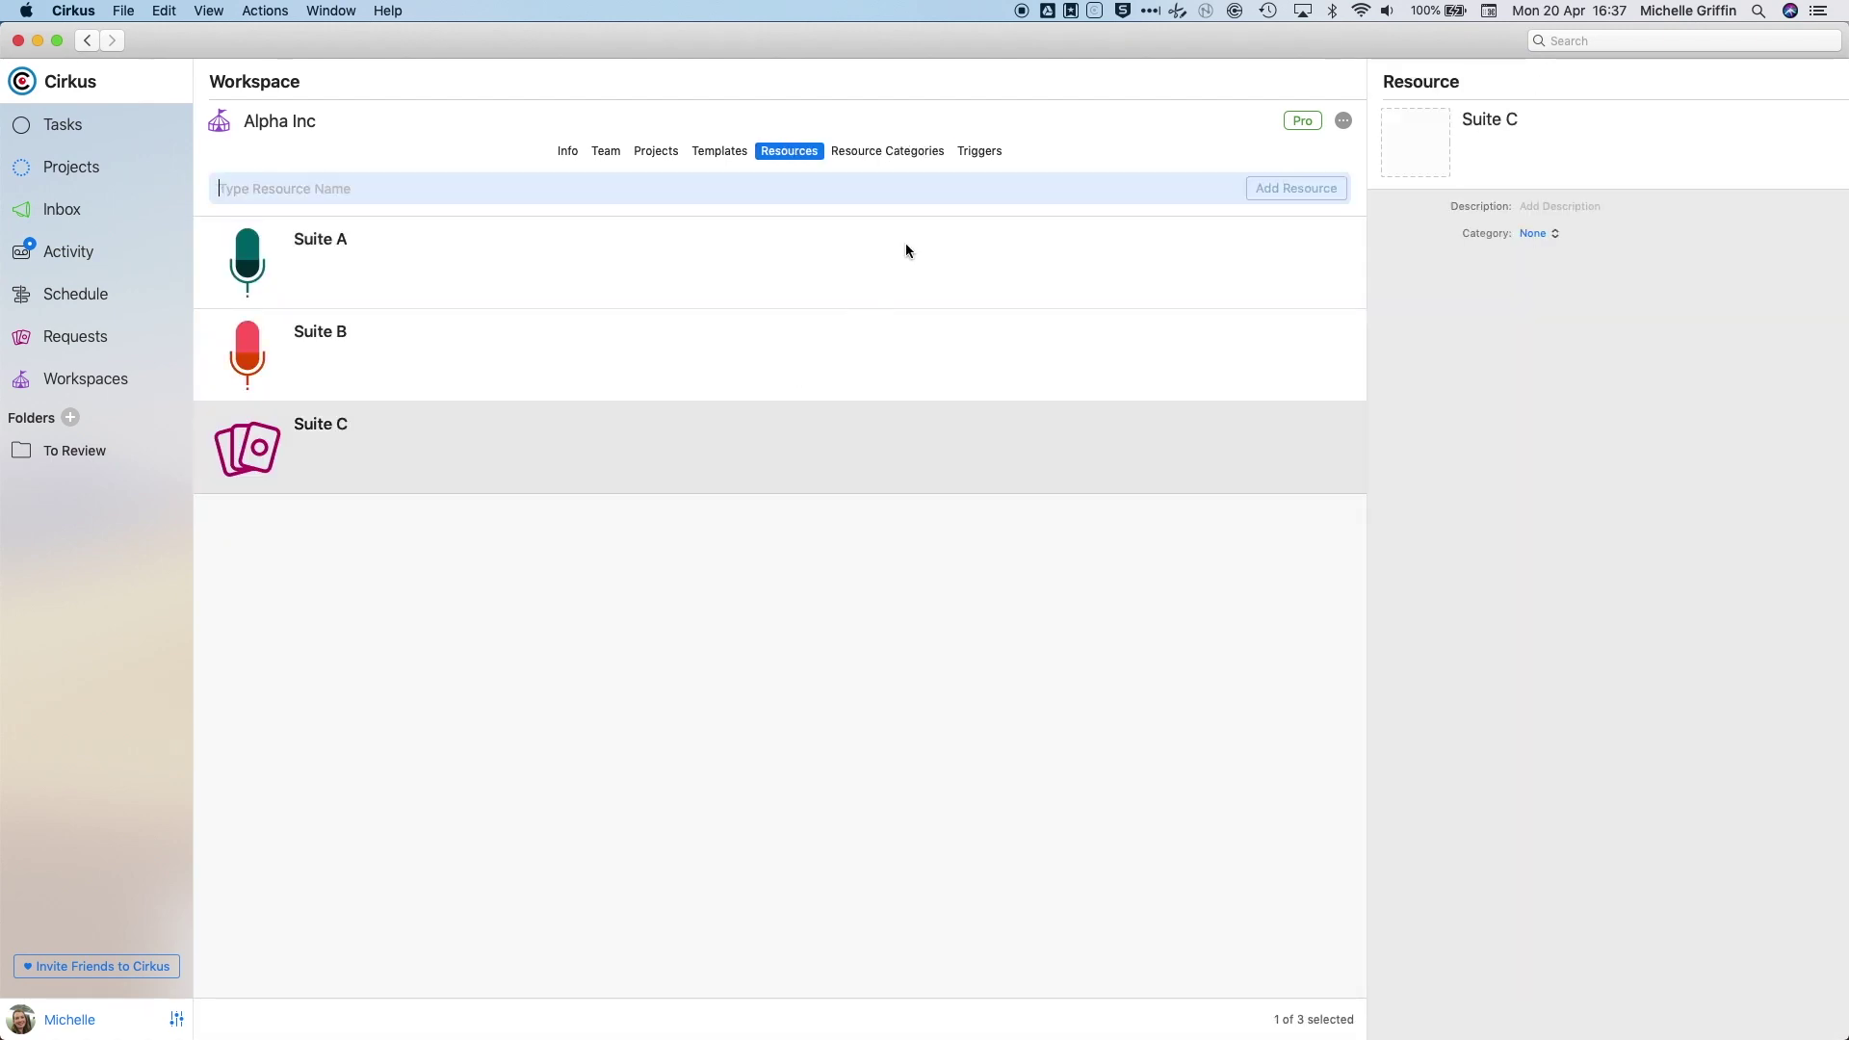
pyautogui.click(905, 250)
pyautogui.click(1537, 233)
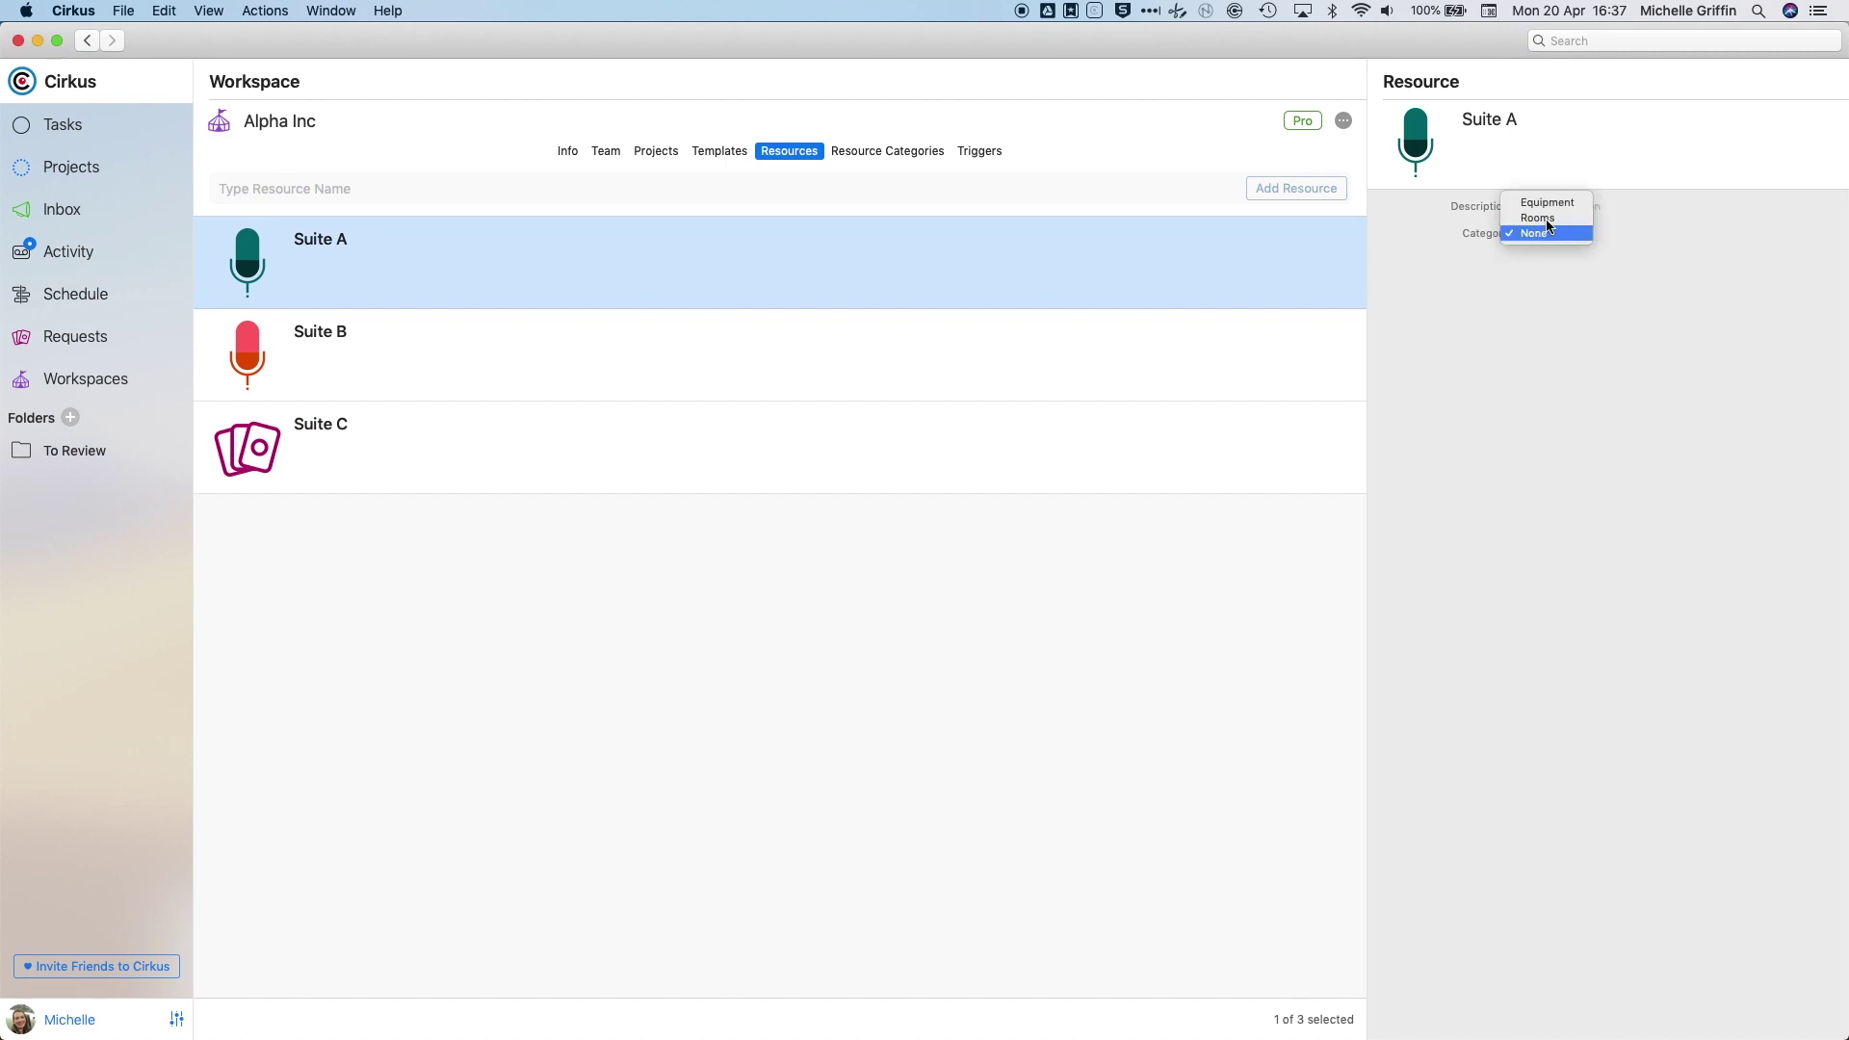
pyautogui.click(1563, 217)
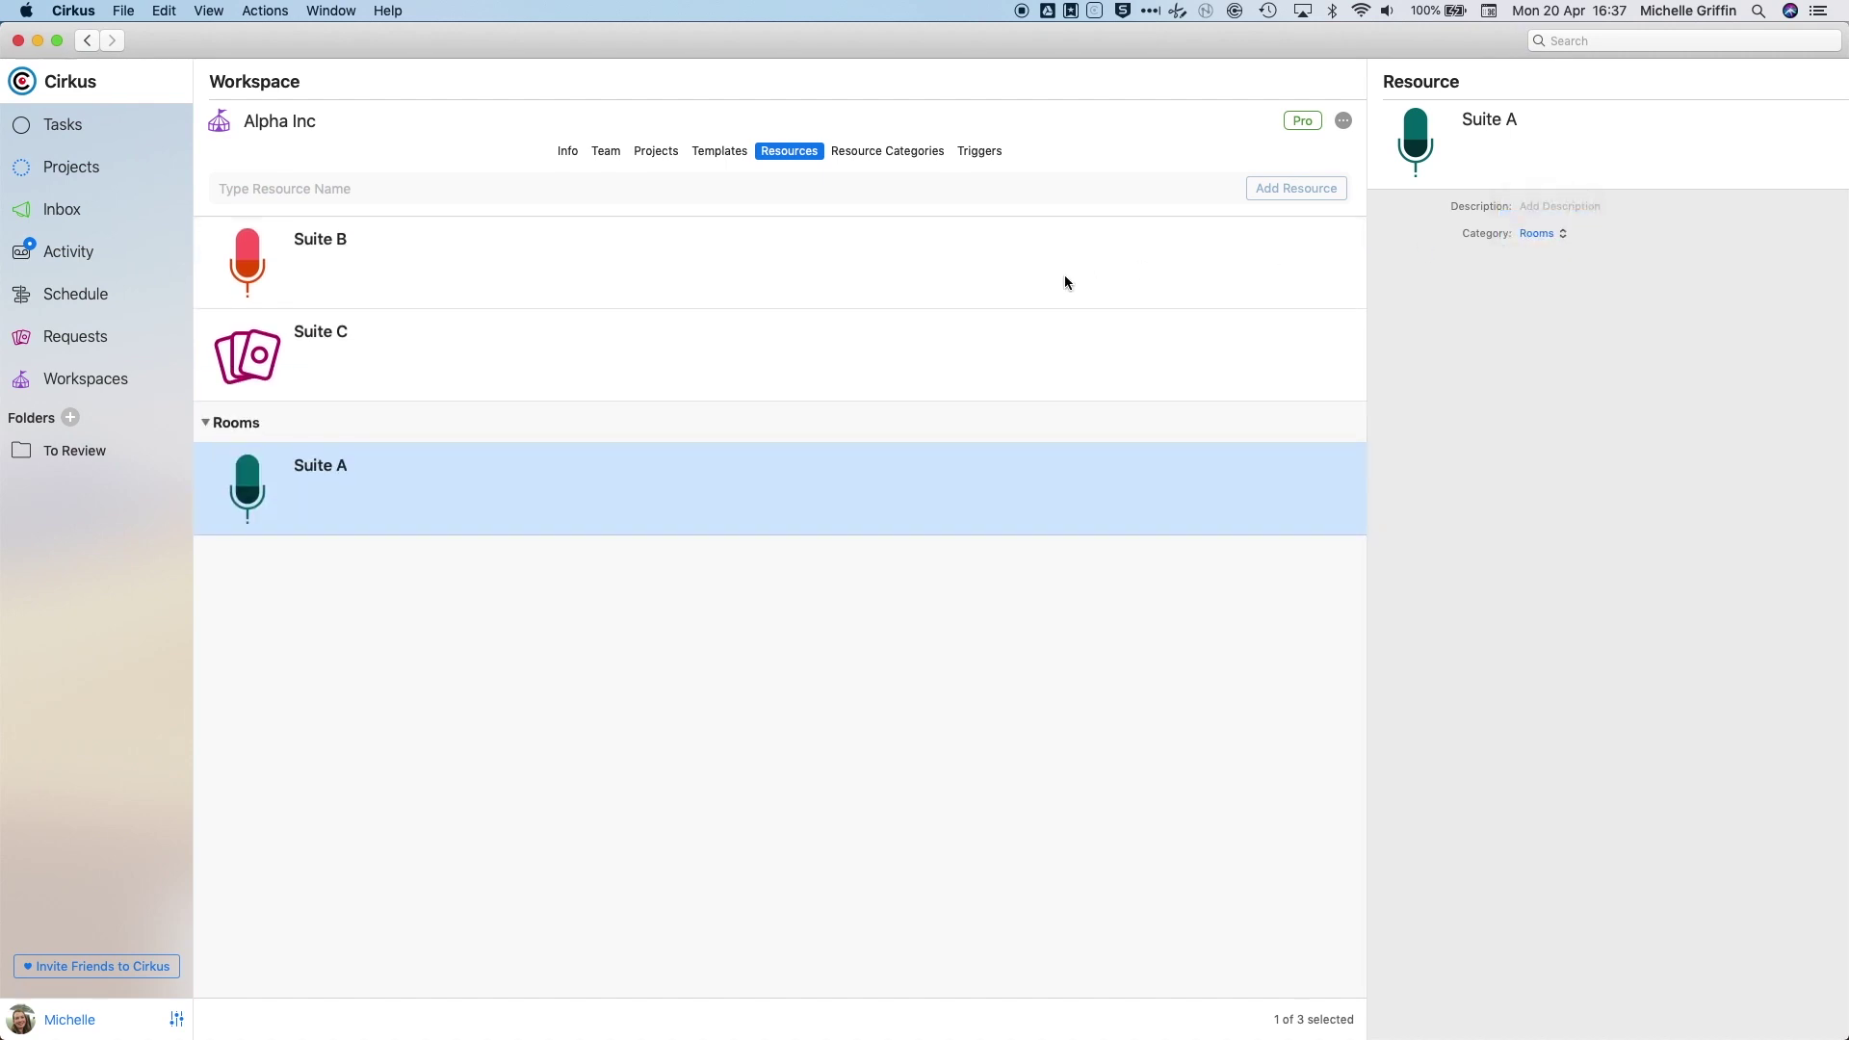
pyautogui.click(1031, 275)
pyautogui.moveTo(1030, 278); pyautogui.dragTo(1013, 470)
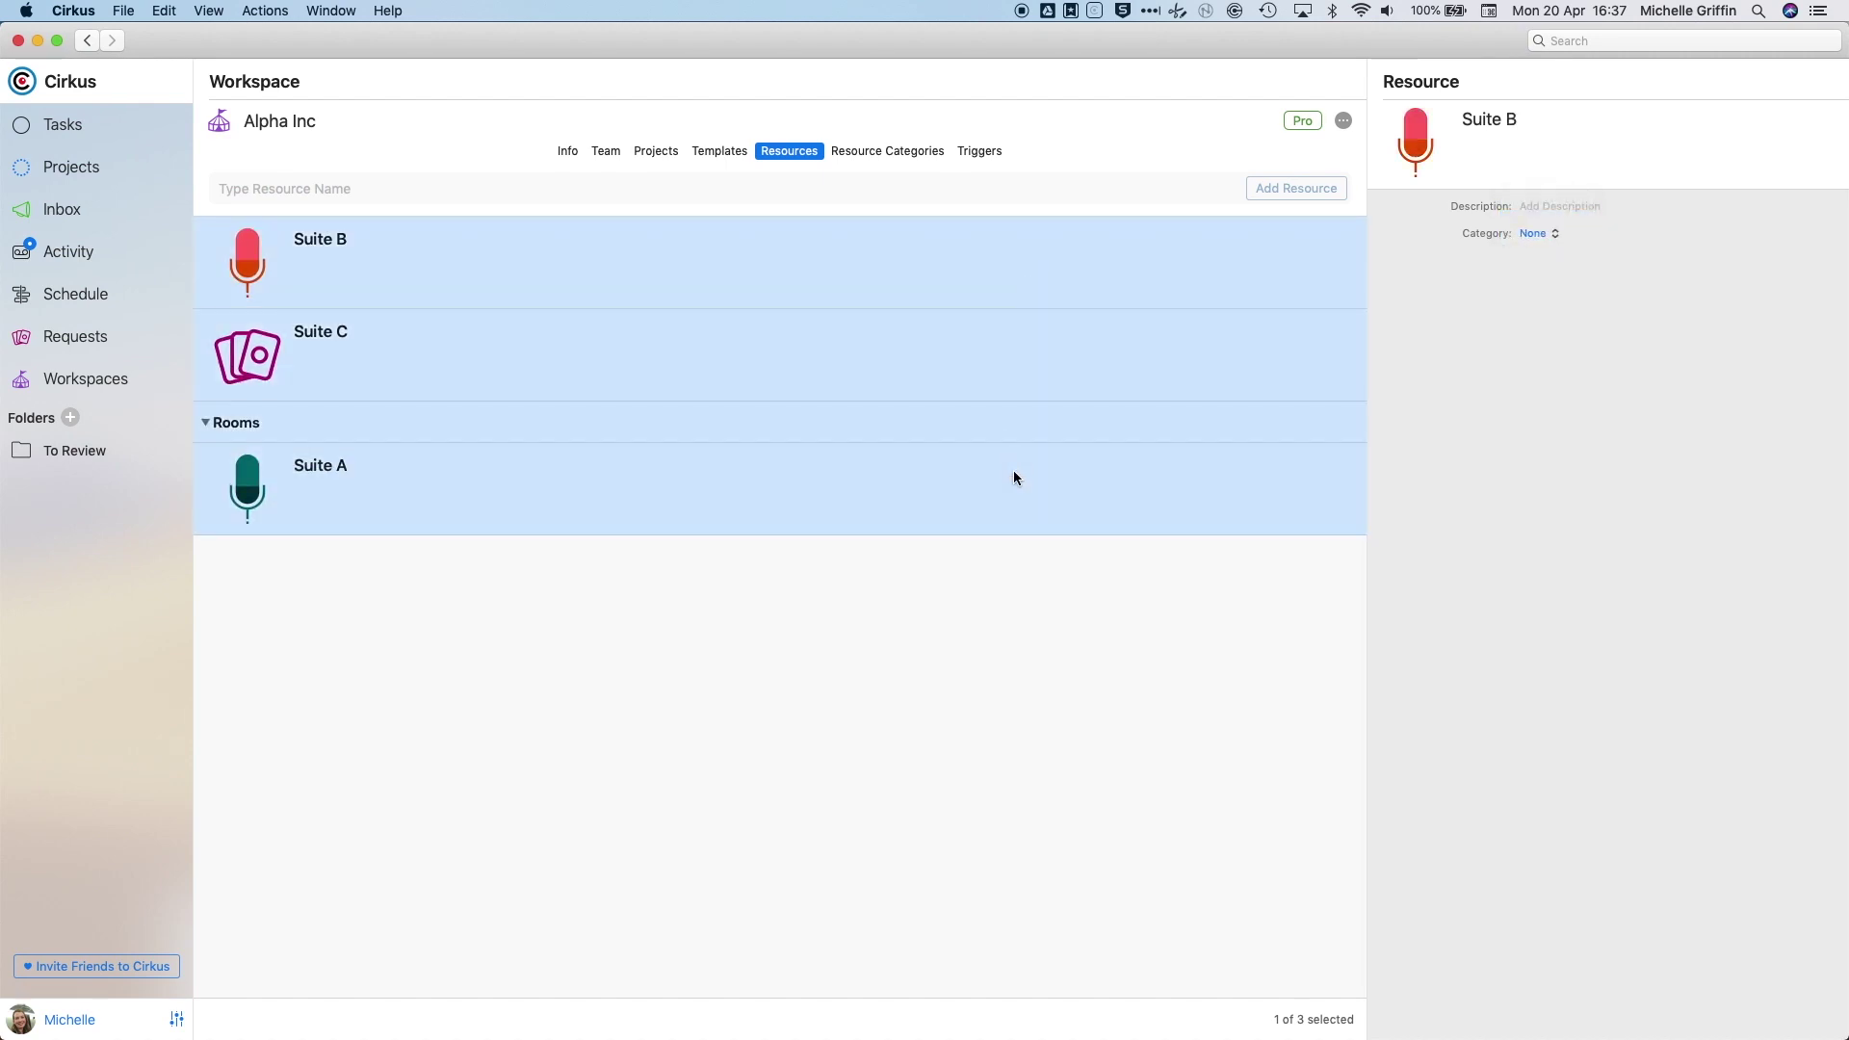
pyautogui.click(1008, 250)
pyautogui.click(1536, 234)
pyautogui.click(1548, 221)
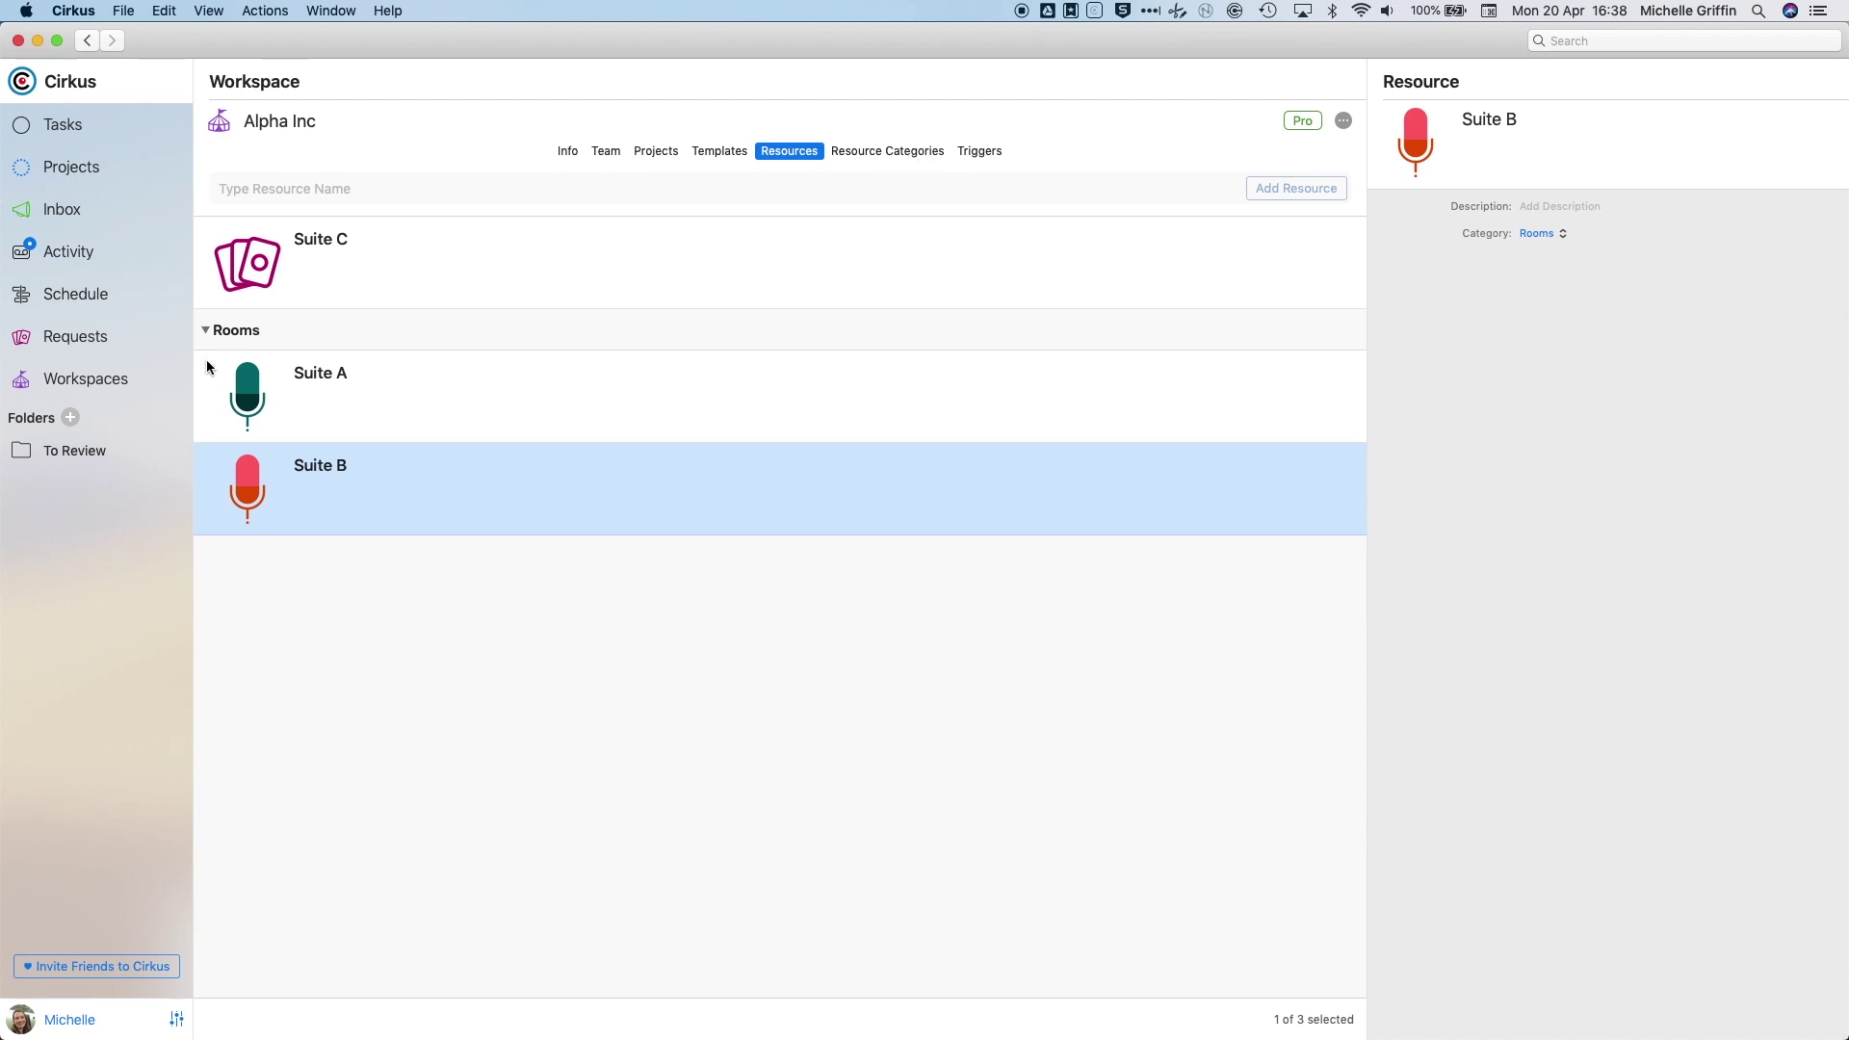
# - View the Alpha Inc schedule to check how resources are grouped by category
pyautogui.click(111, 376)
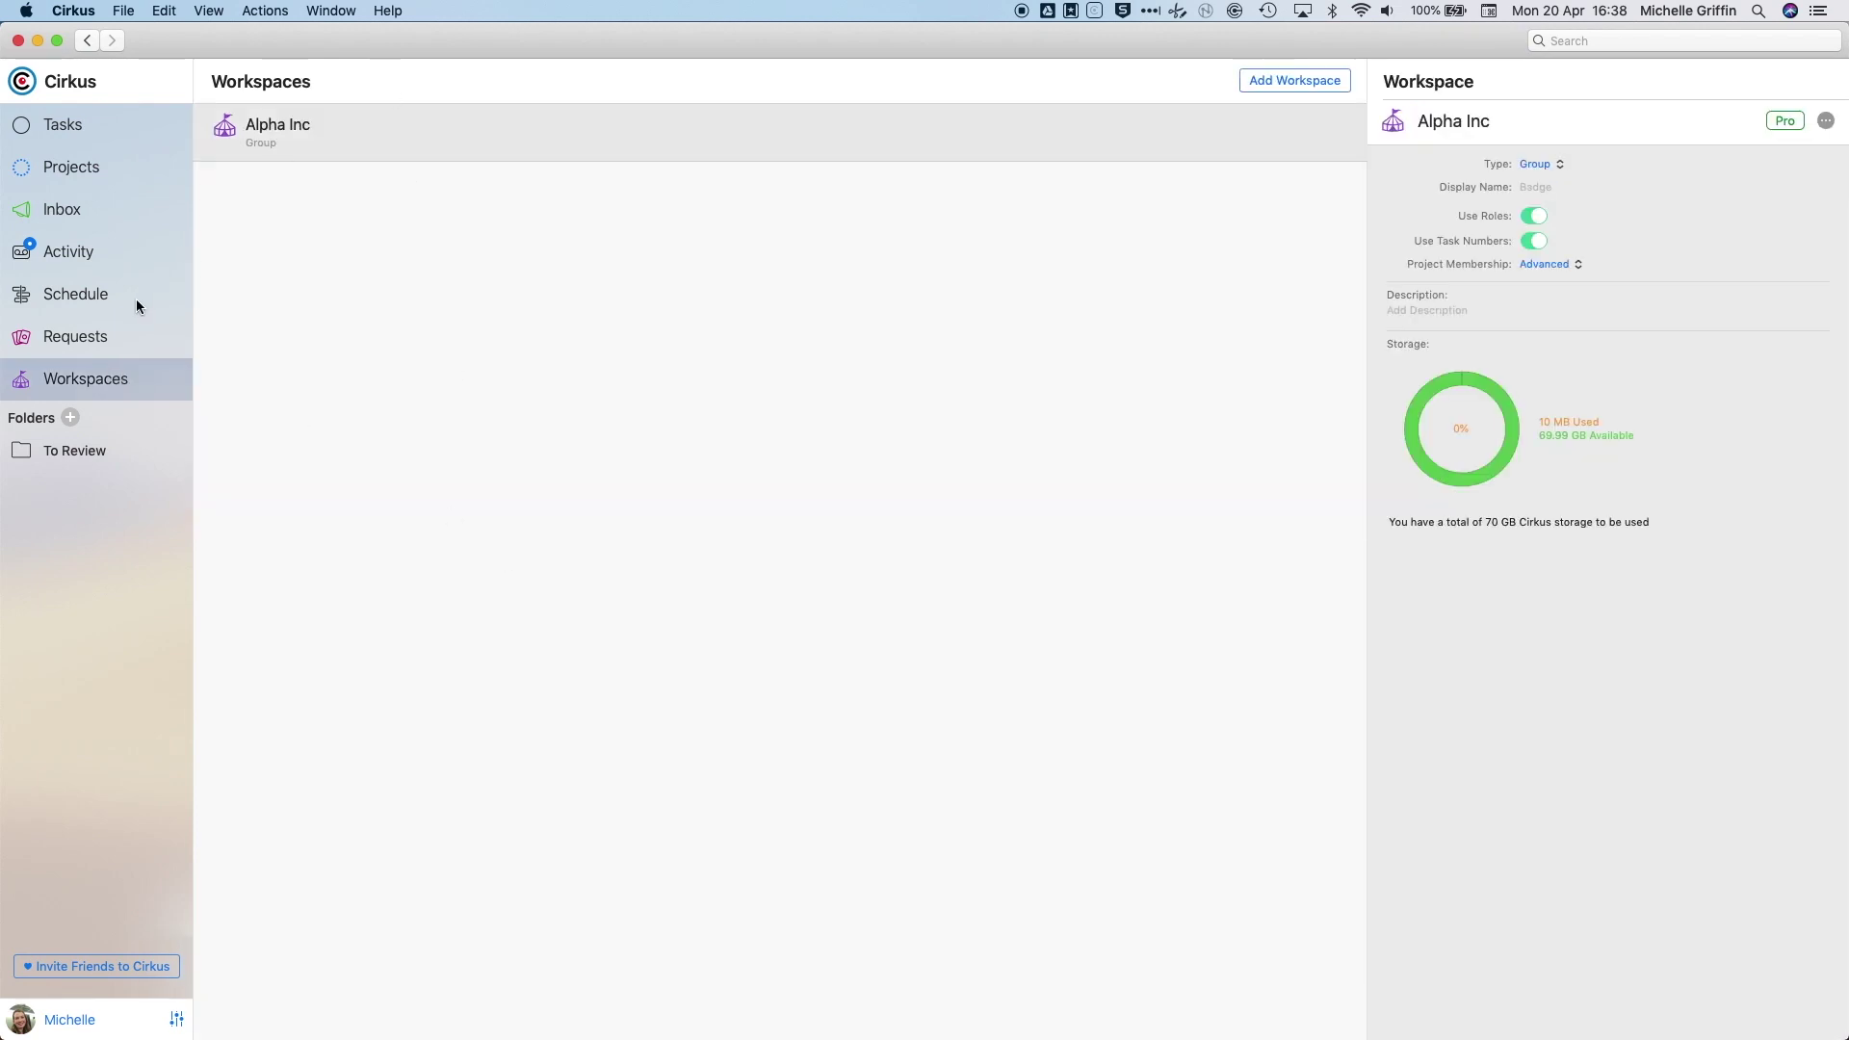
pyautogui.click(93, 341)
pyautogui.click(102, 291)
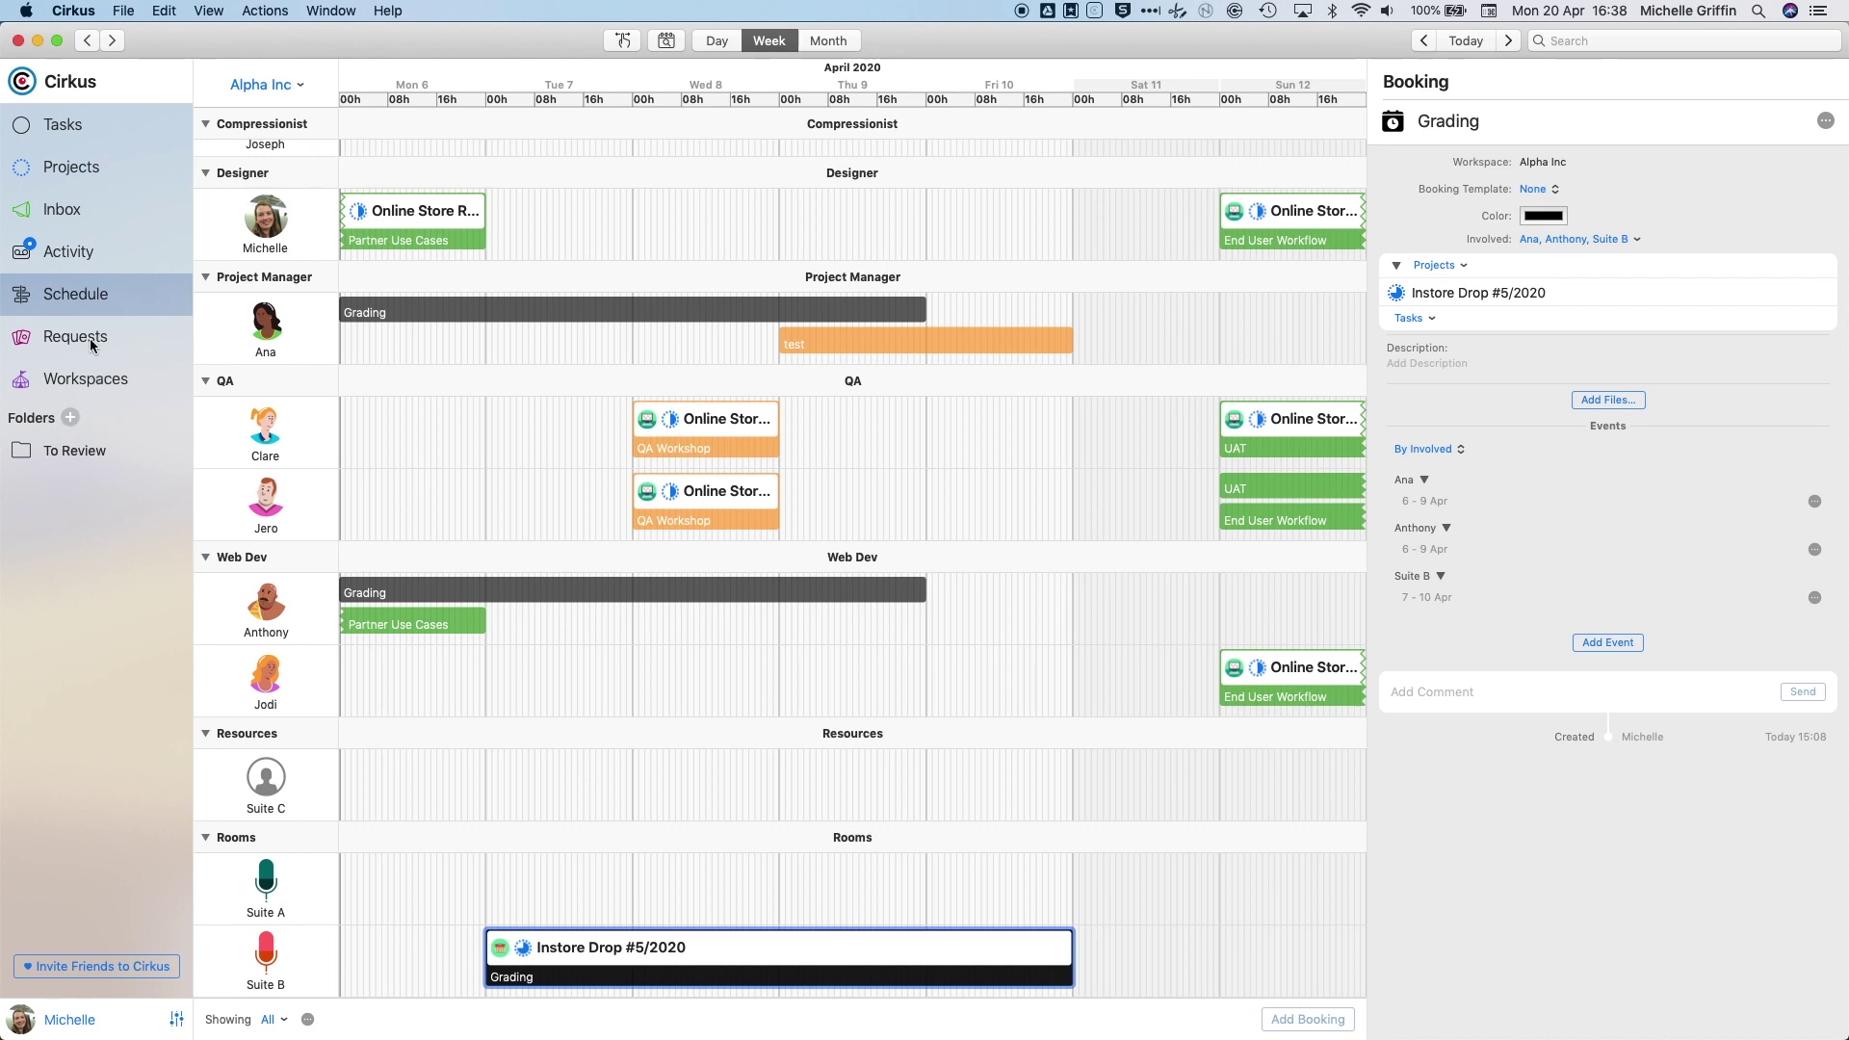
pyautogui.click(84, 47)
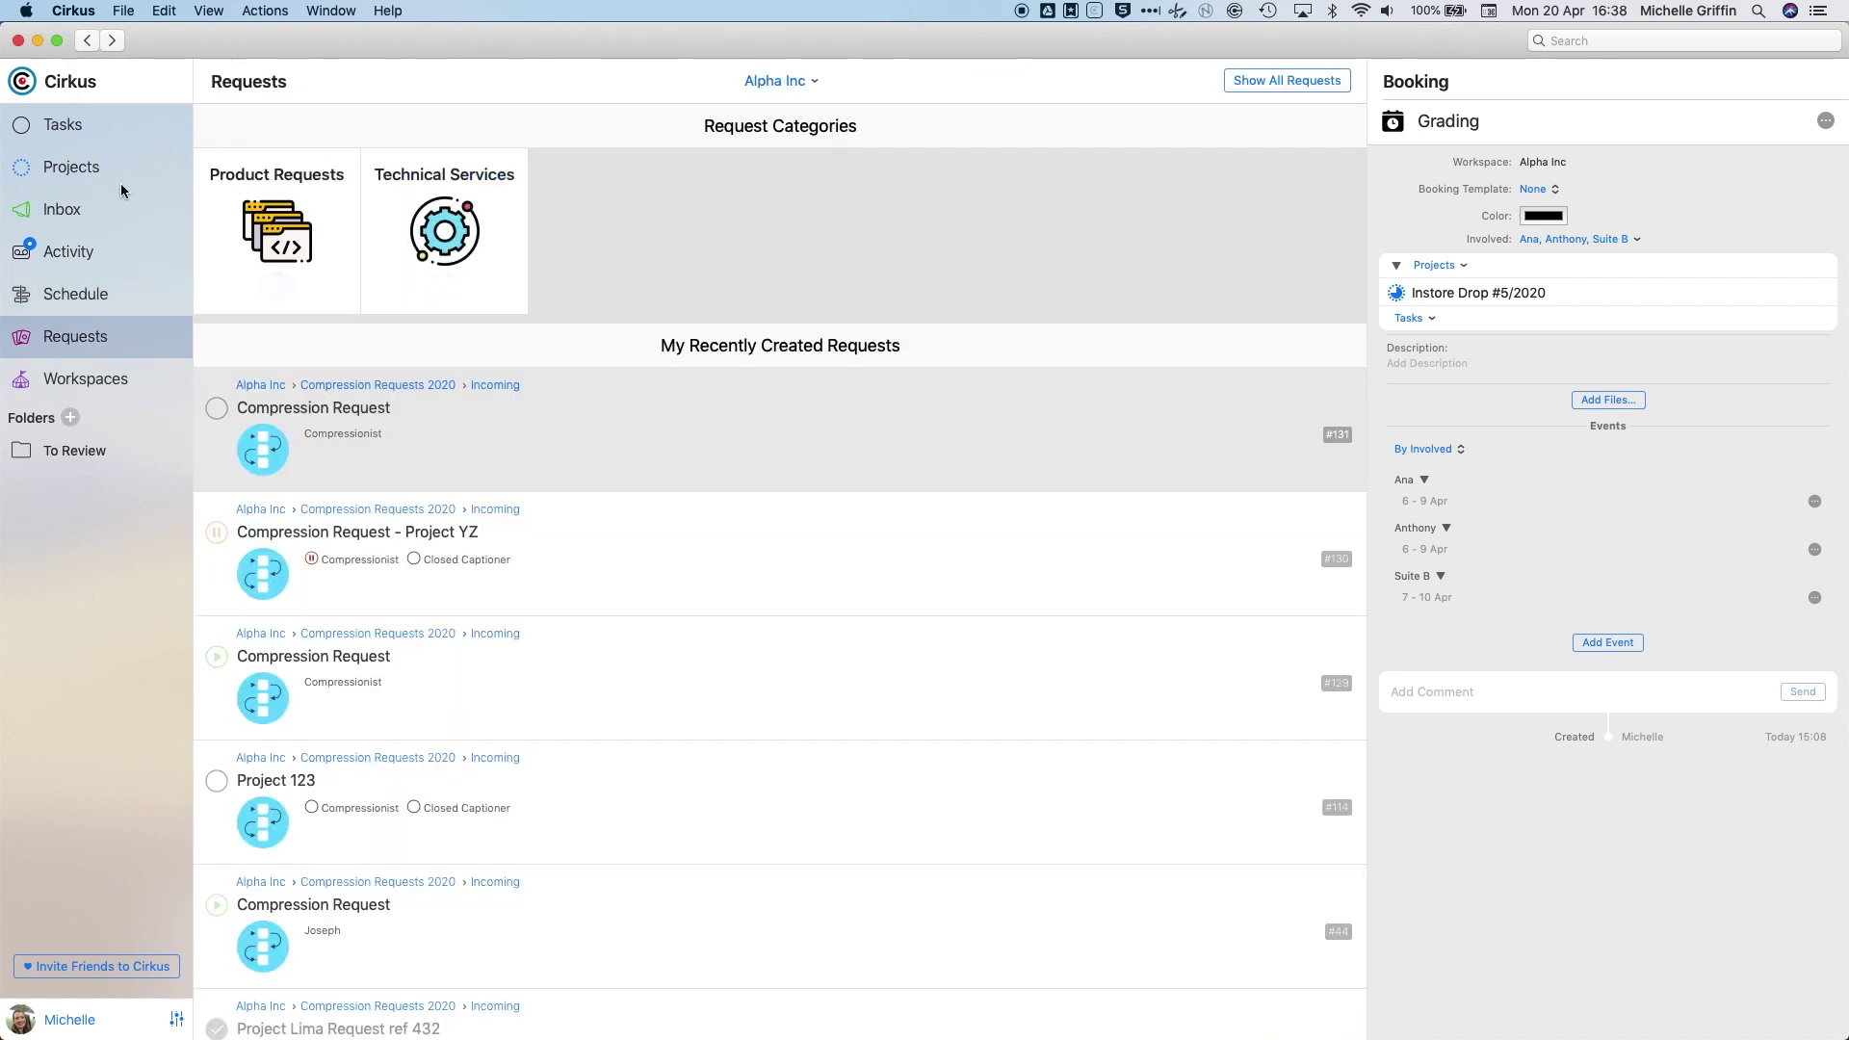
# - Return to the Alpha Inc workspace and view its resource categories and triggers
pyautogui.click(111, 385)
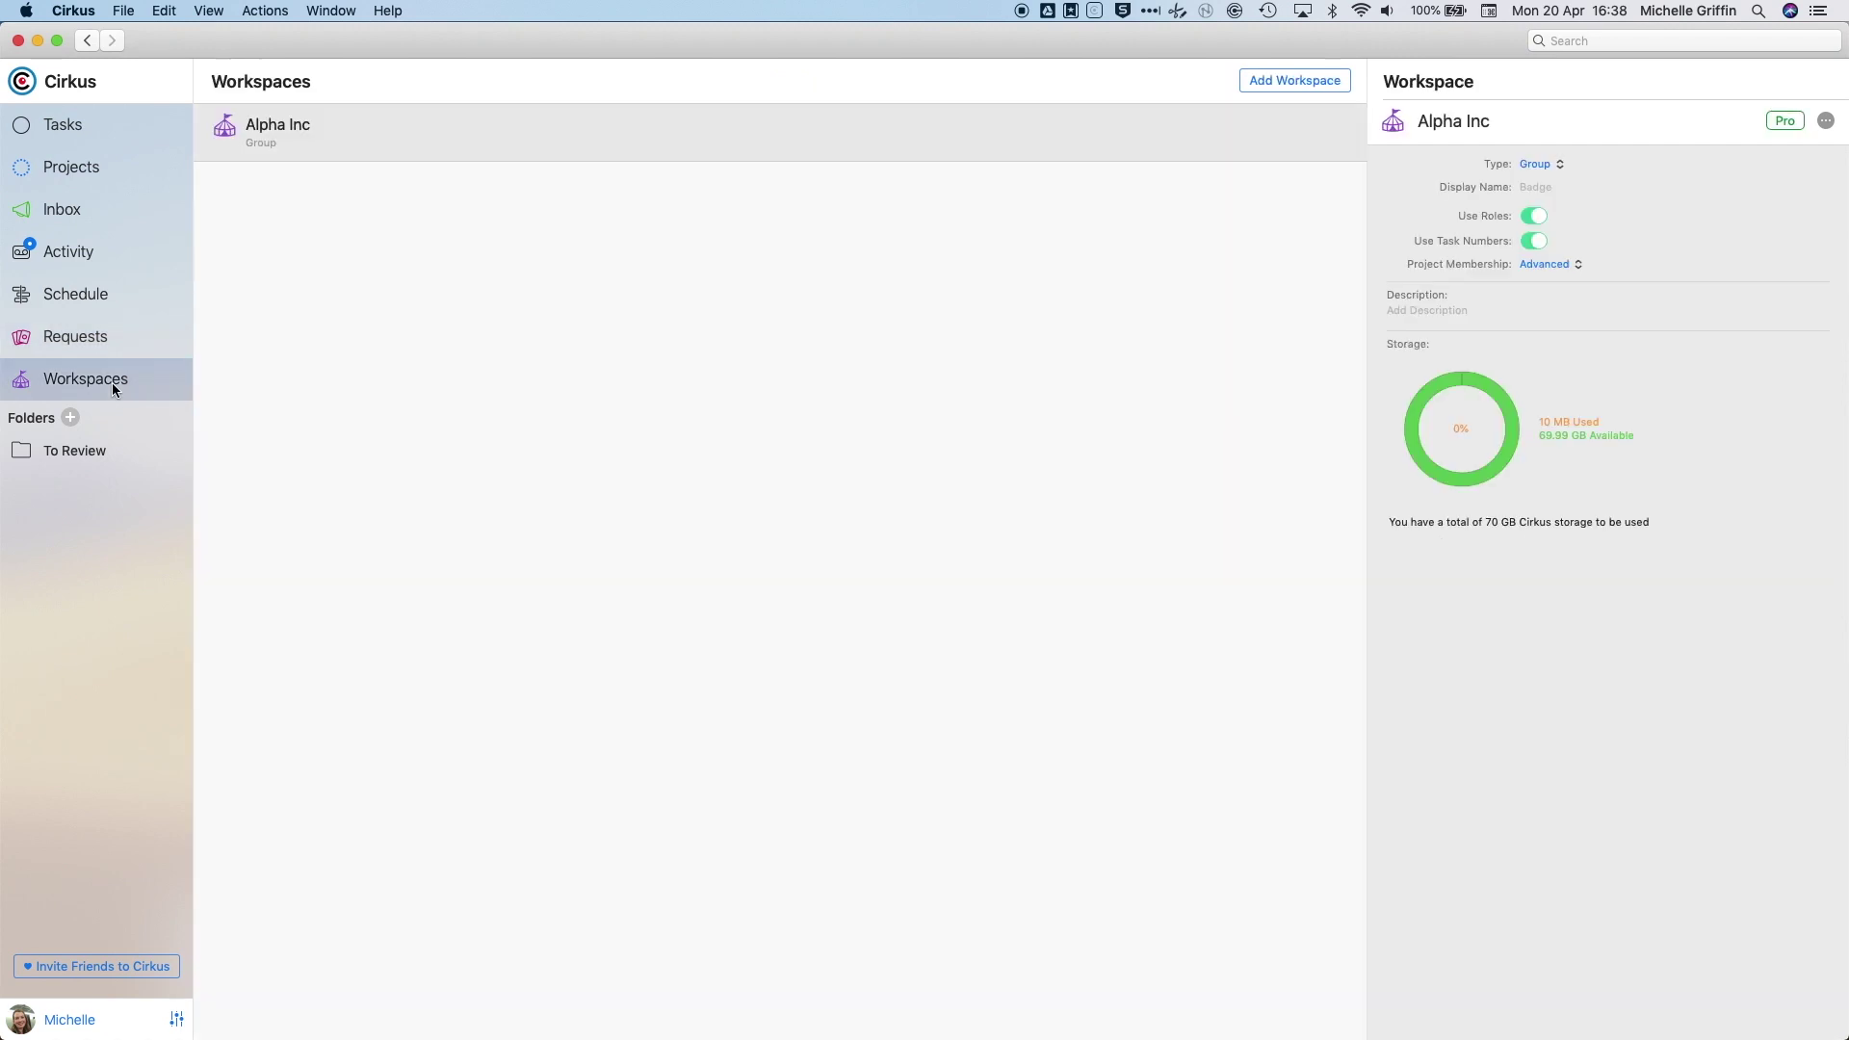
pyautogui.doubleClick(291, 124)
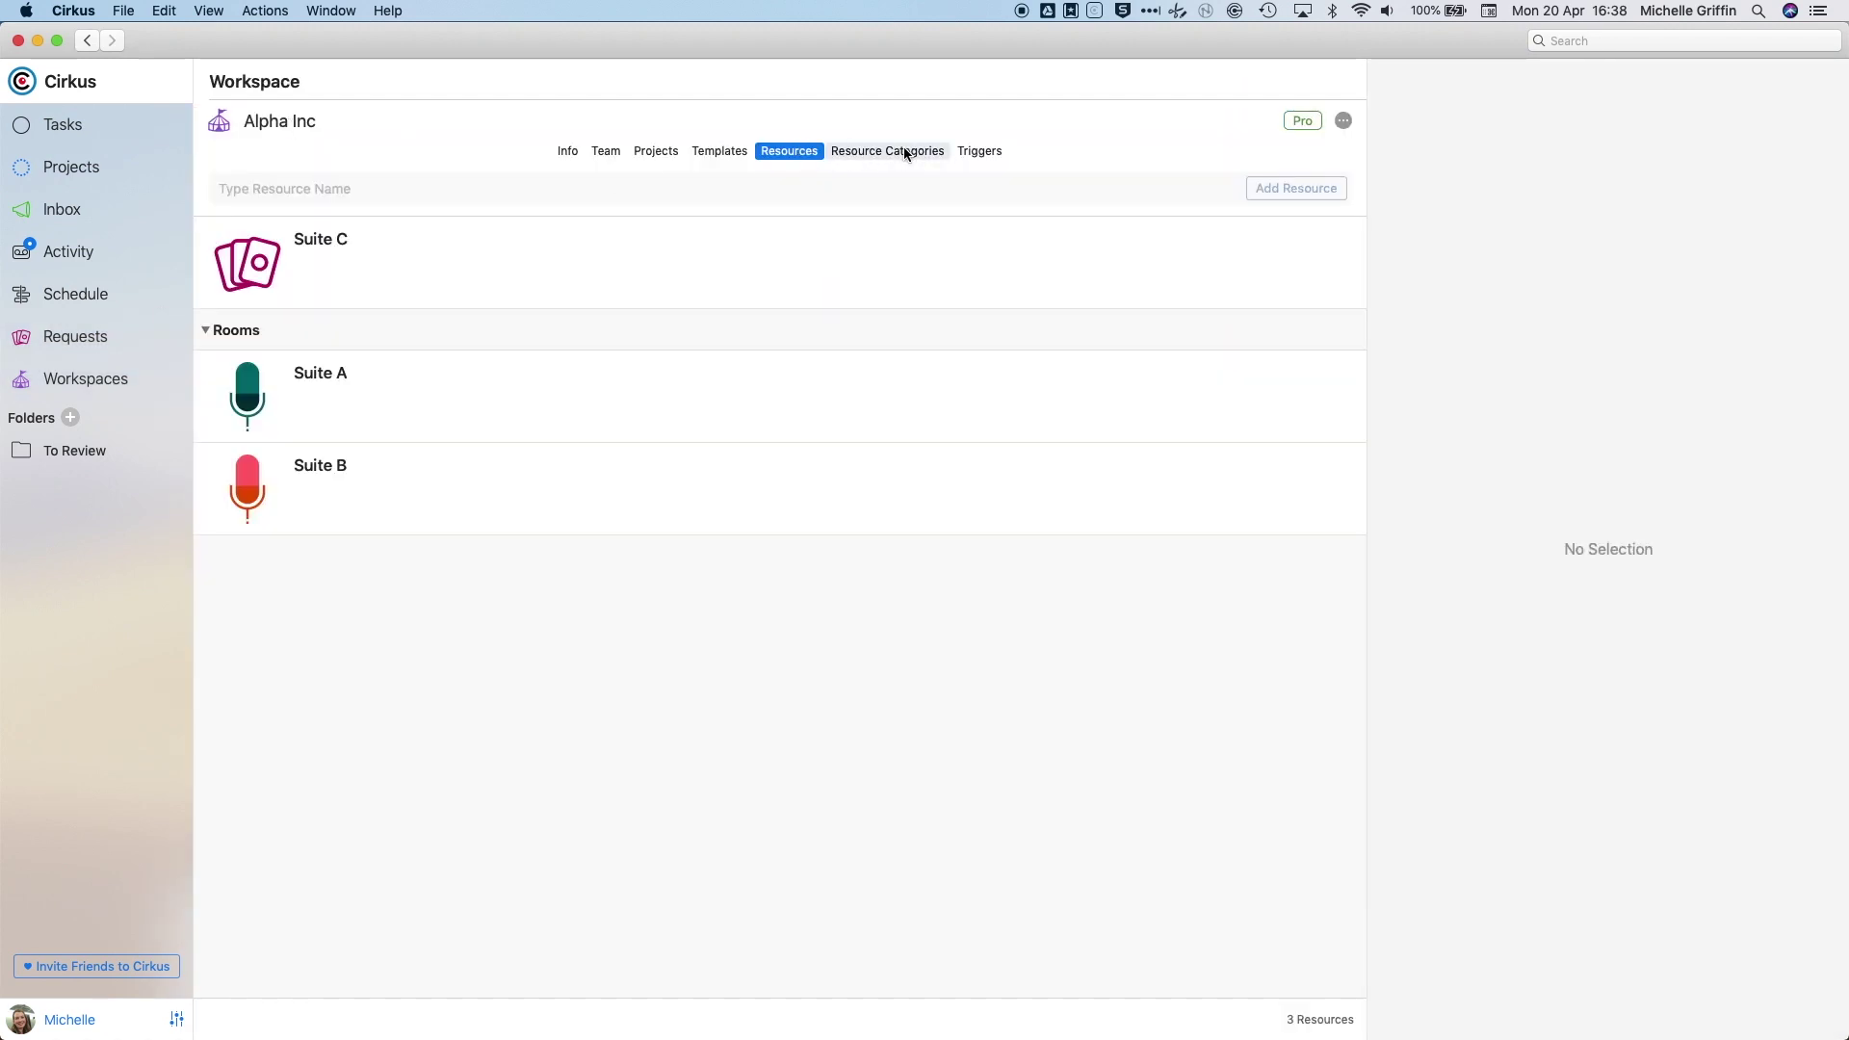
pyautogui.click(906, 151)
pyautogui.click(980, 151)
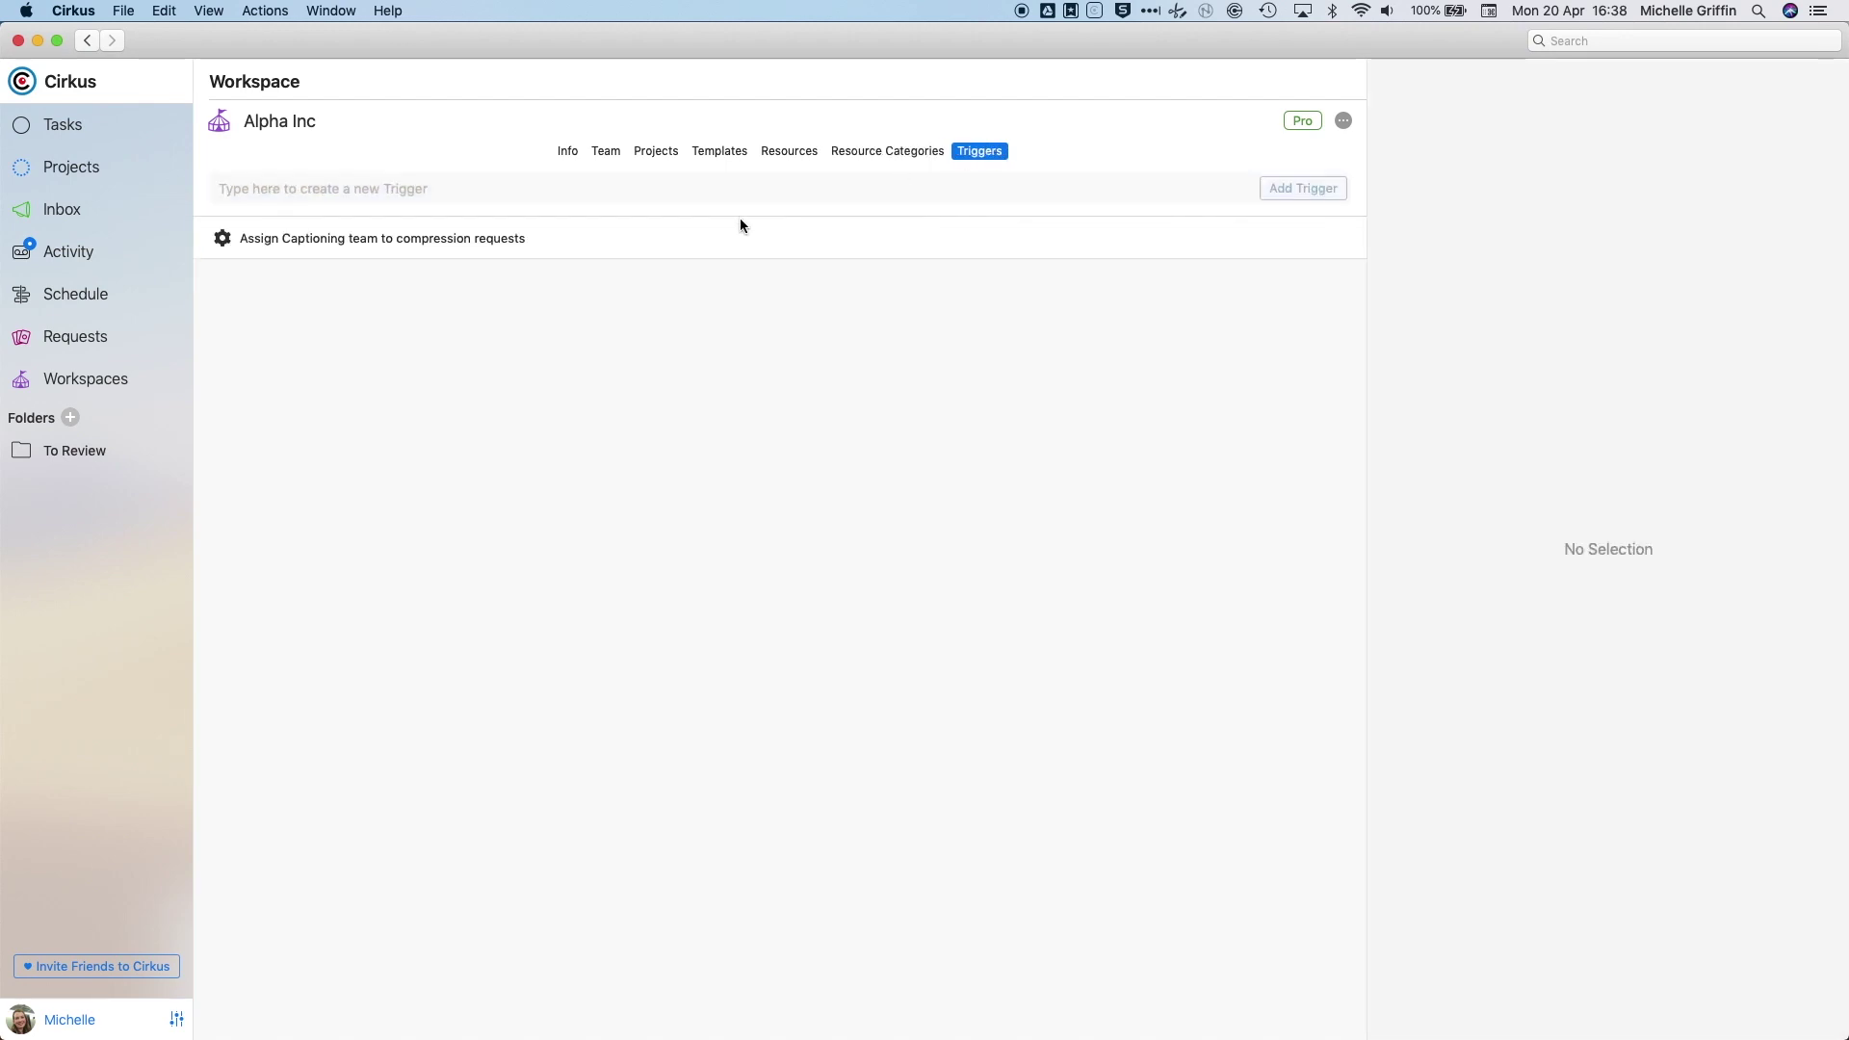
# - Open the "Assign Captioning team to compression requests" trigger and examine its type, conditions and actions
pyautogui.click(512, 242)
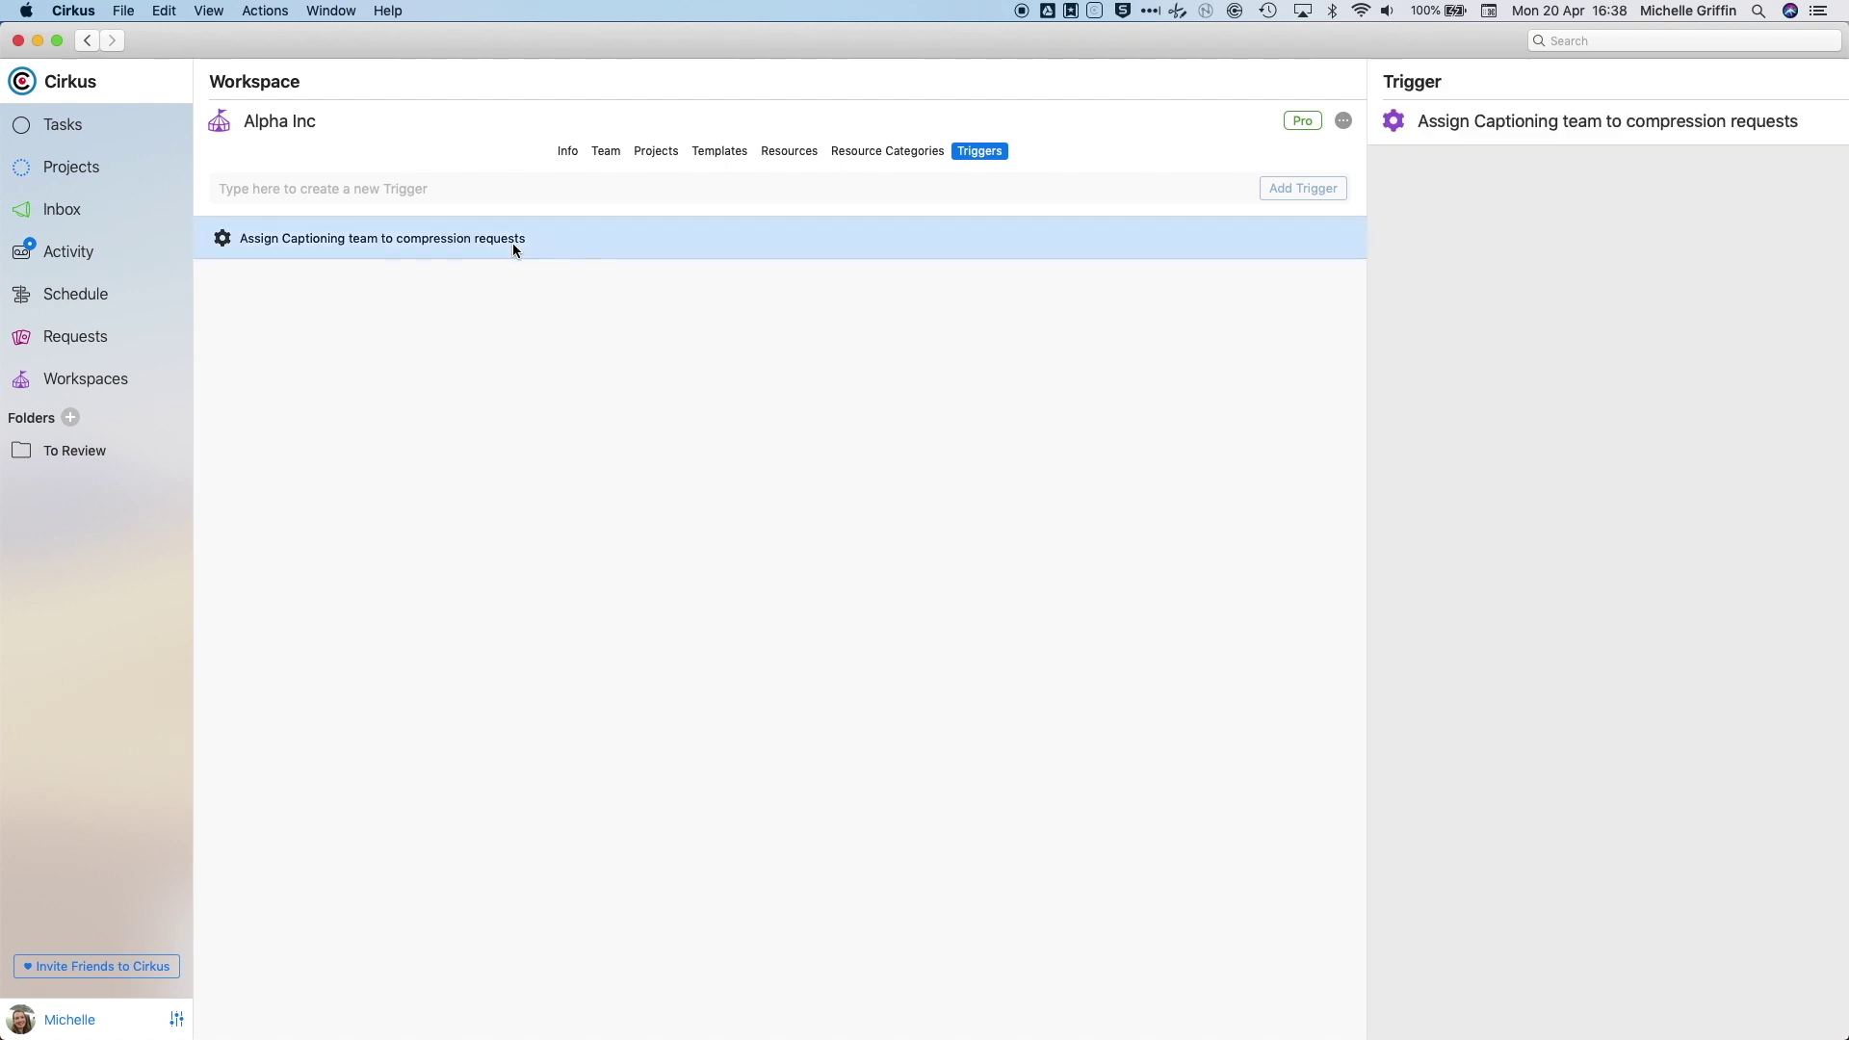
pyautogui.doubleClick(464, 239)
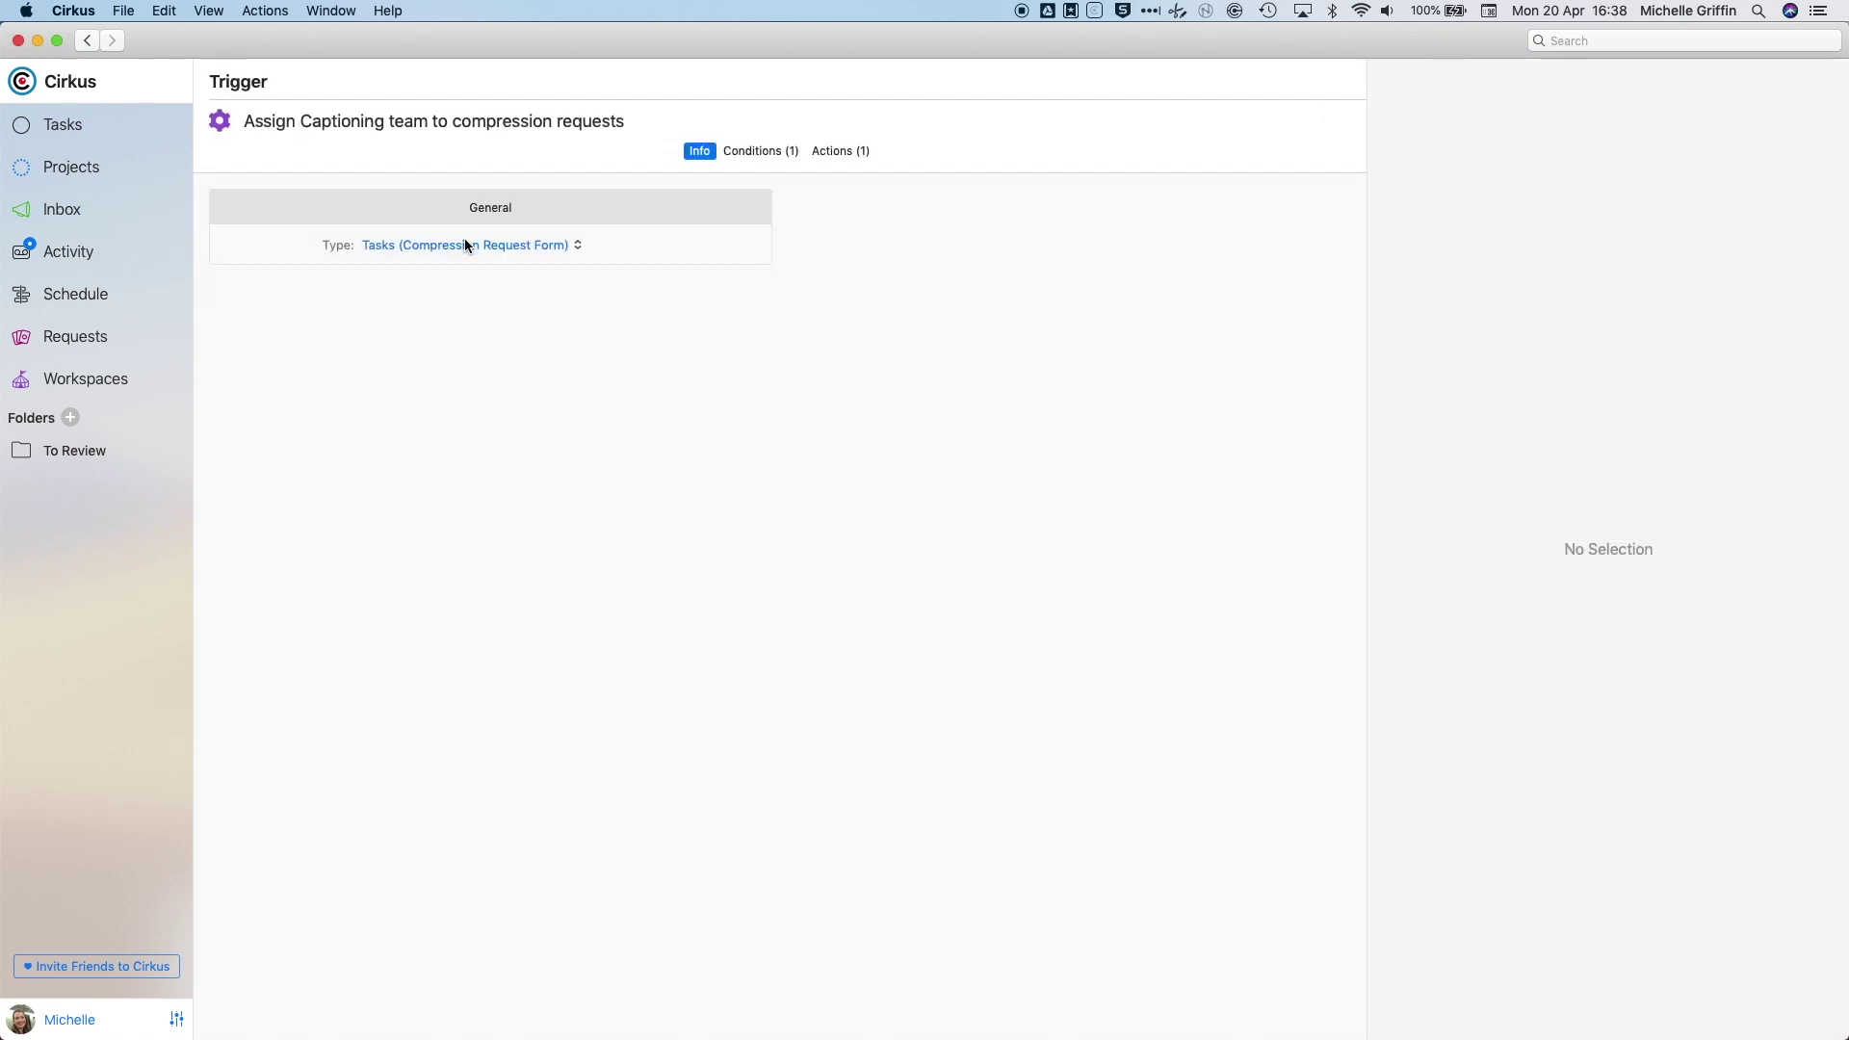
pyautogui.click(751, 179)
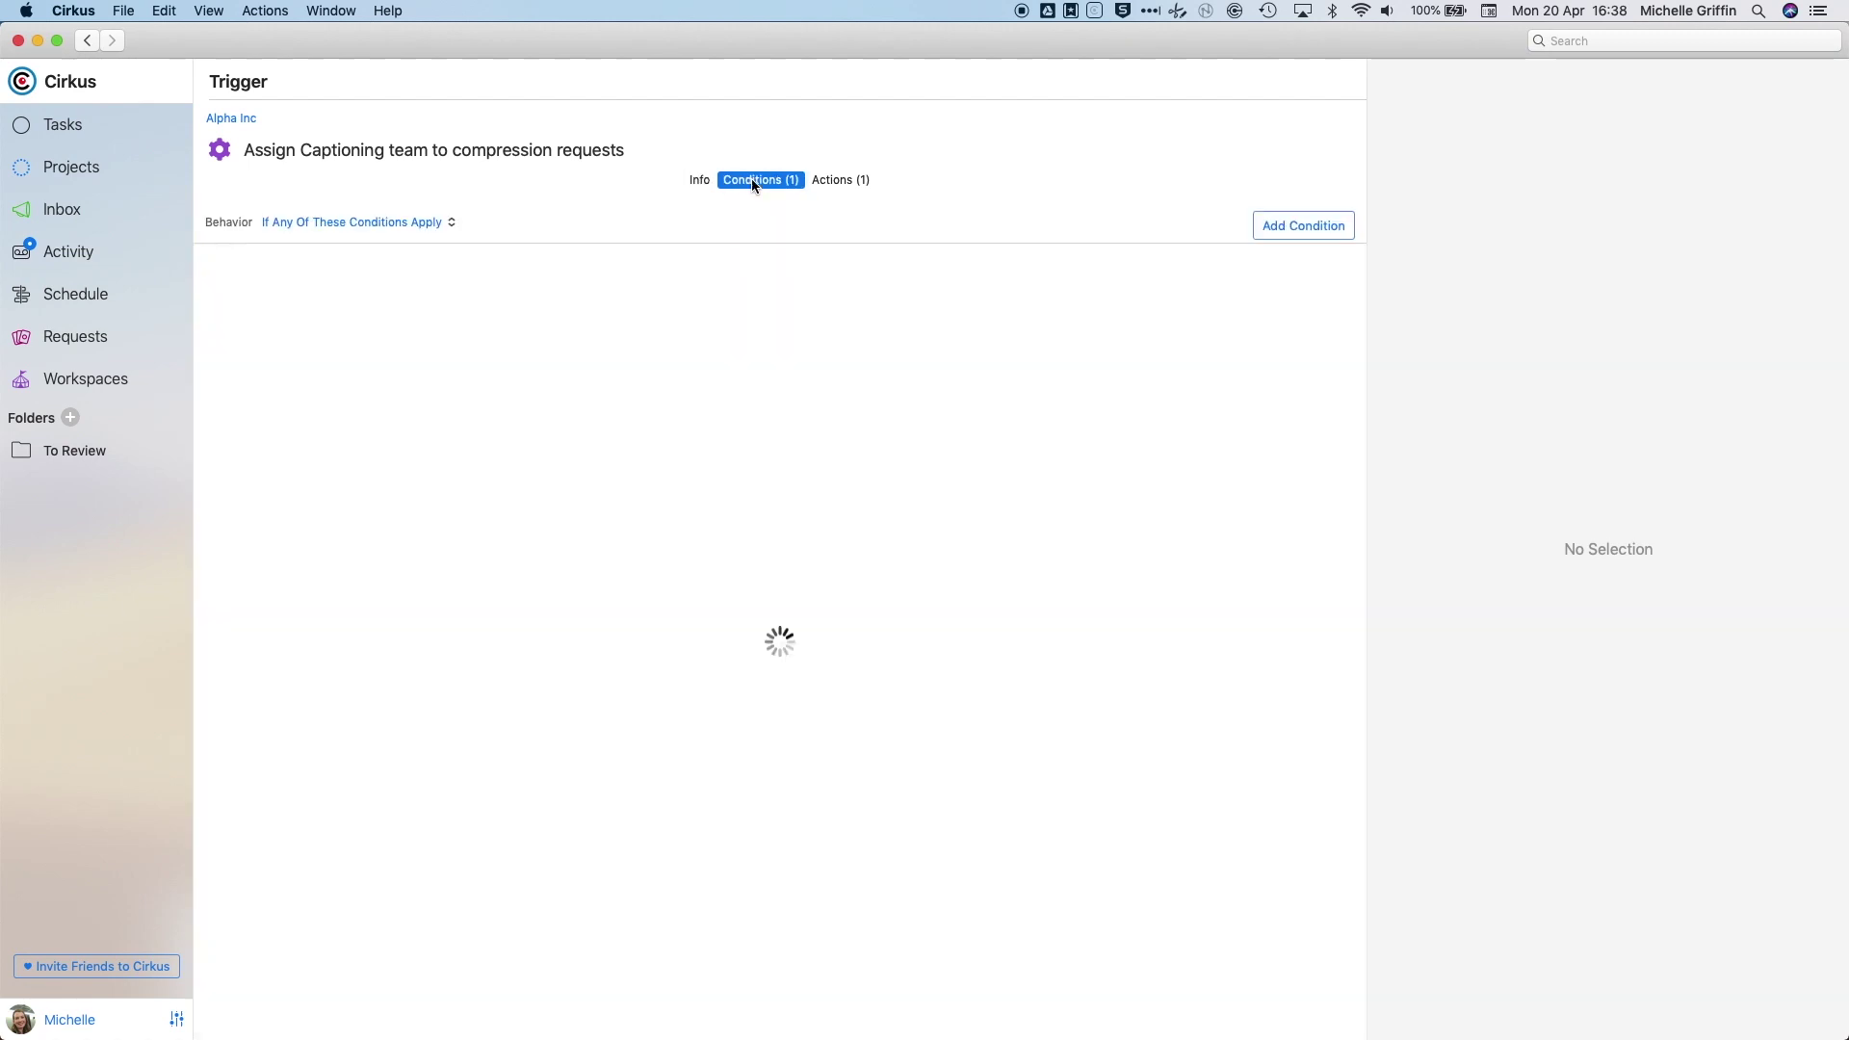
pyautogui.click(843, 179)
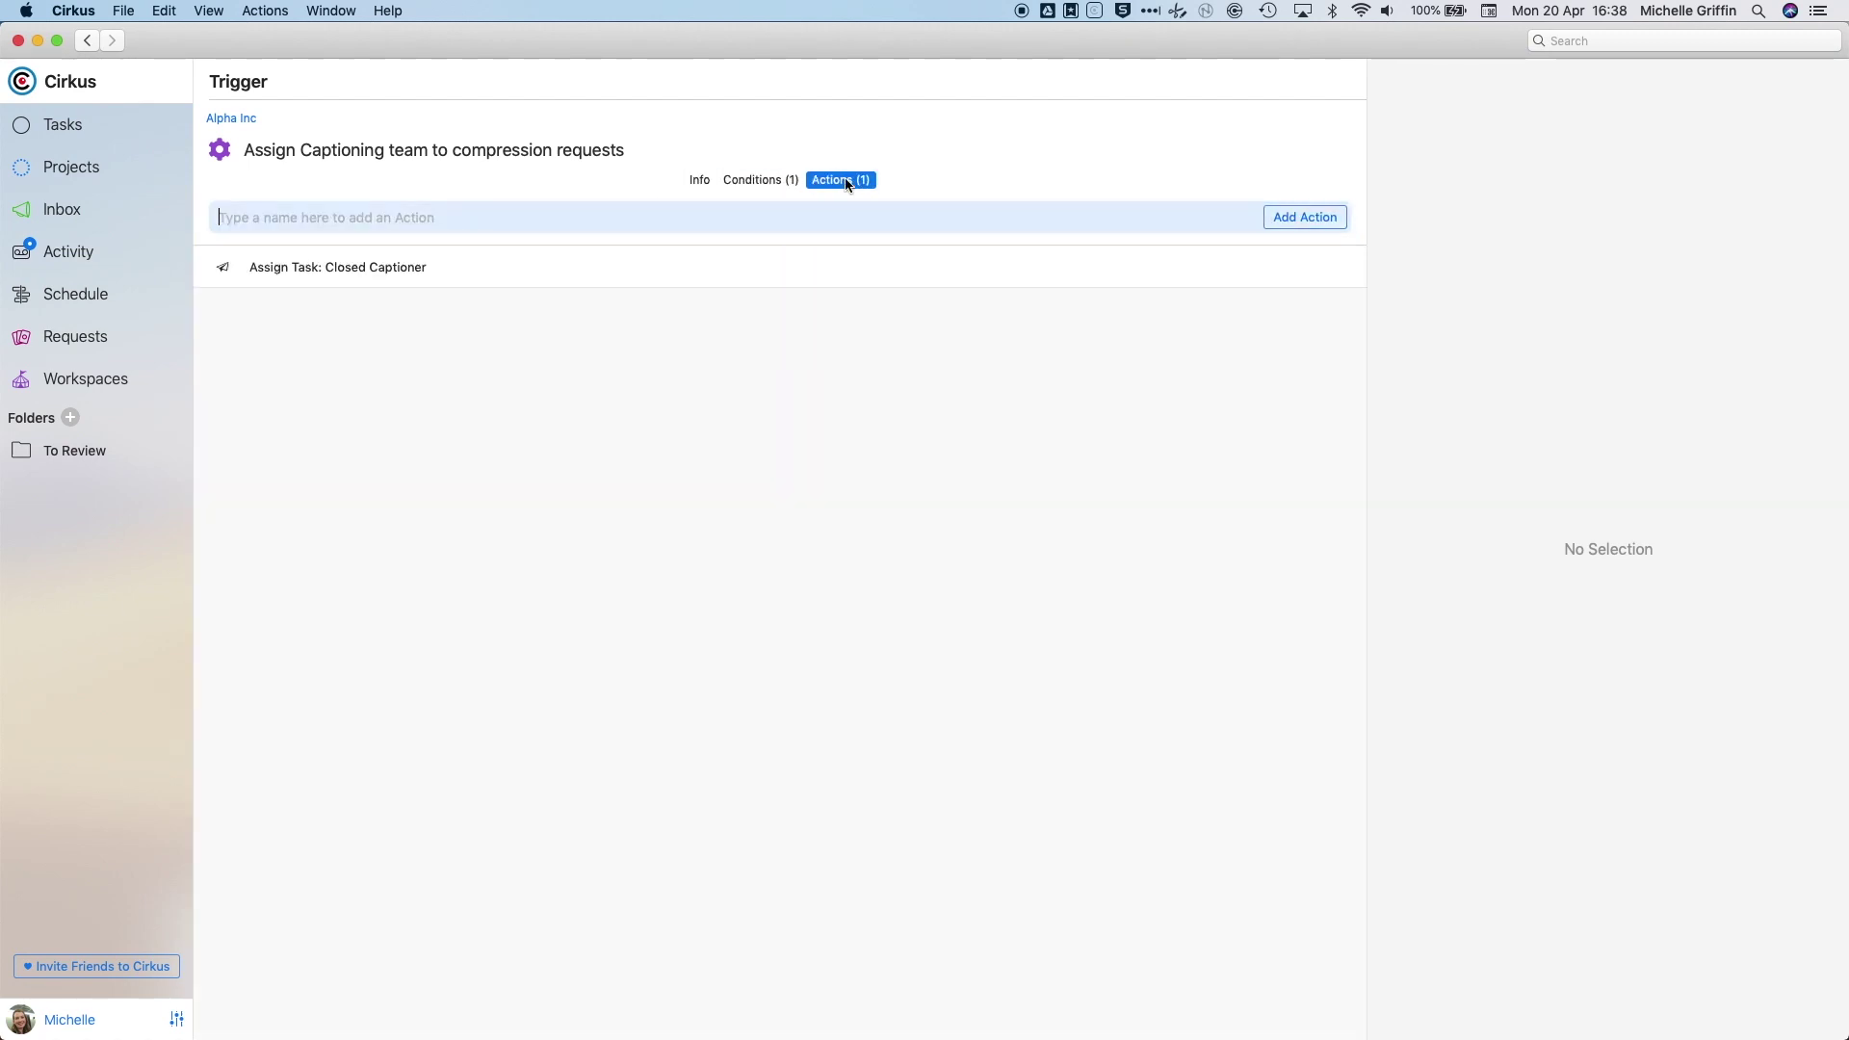
# - Open the trigger's Closed Captioner assignment action, examine the Notify and Send Email alternatives with their settings, and discard the changes
pyautogui.click(582, 265)
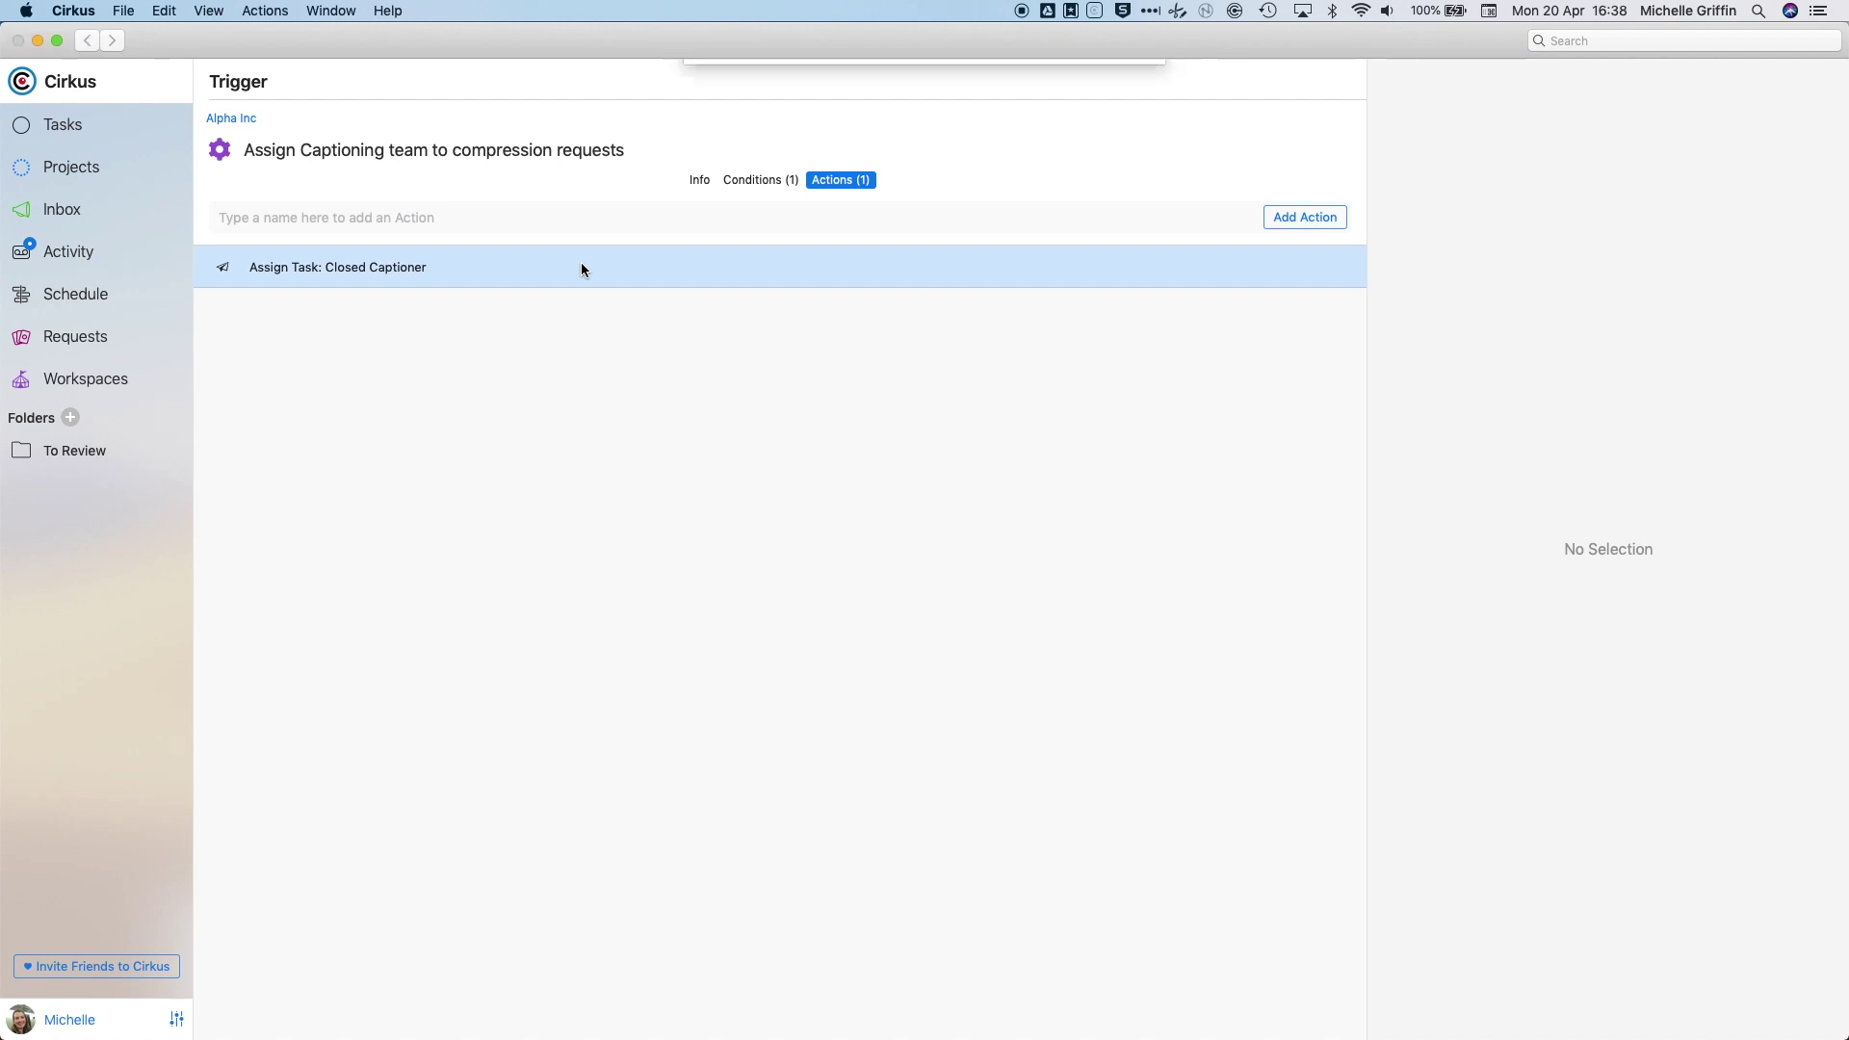
pyautogui.doubleClick(583, 268)
pyautogui.click(969, 135)
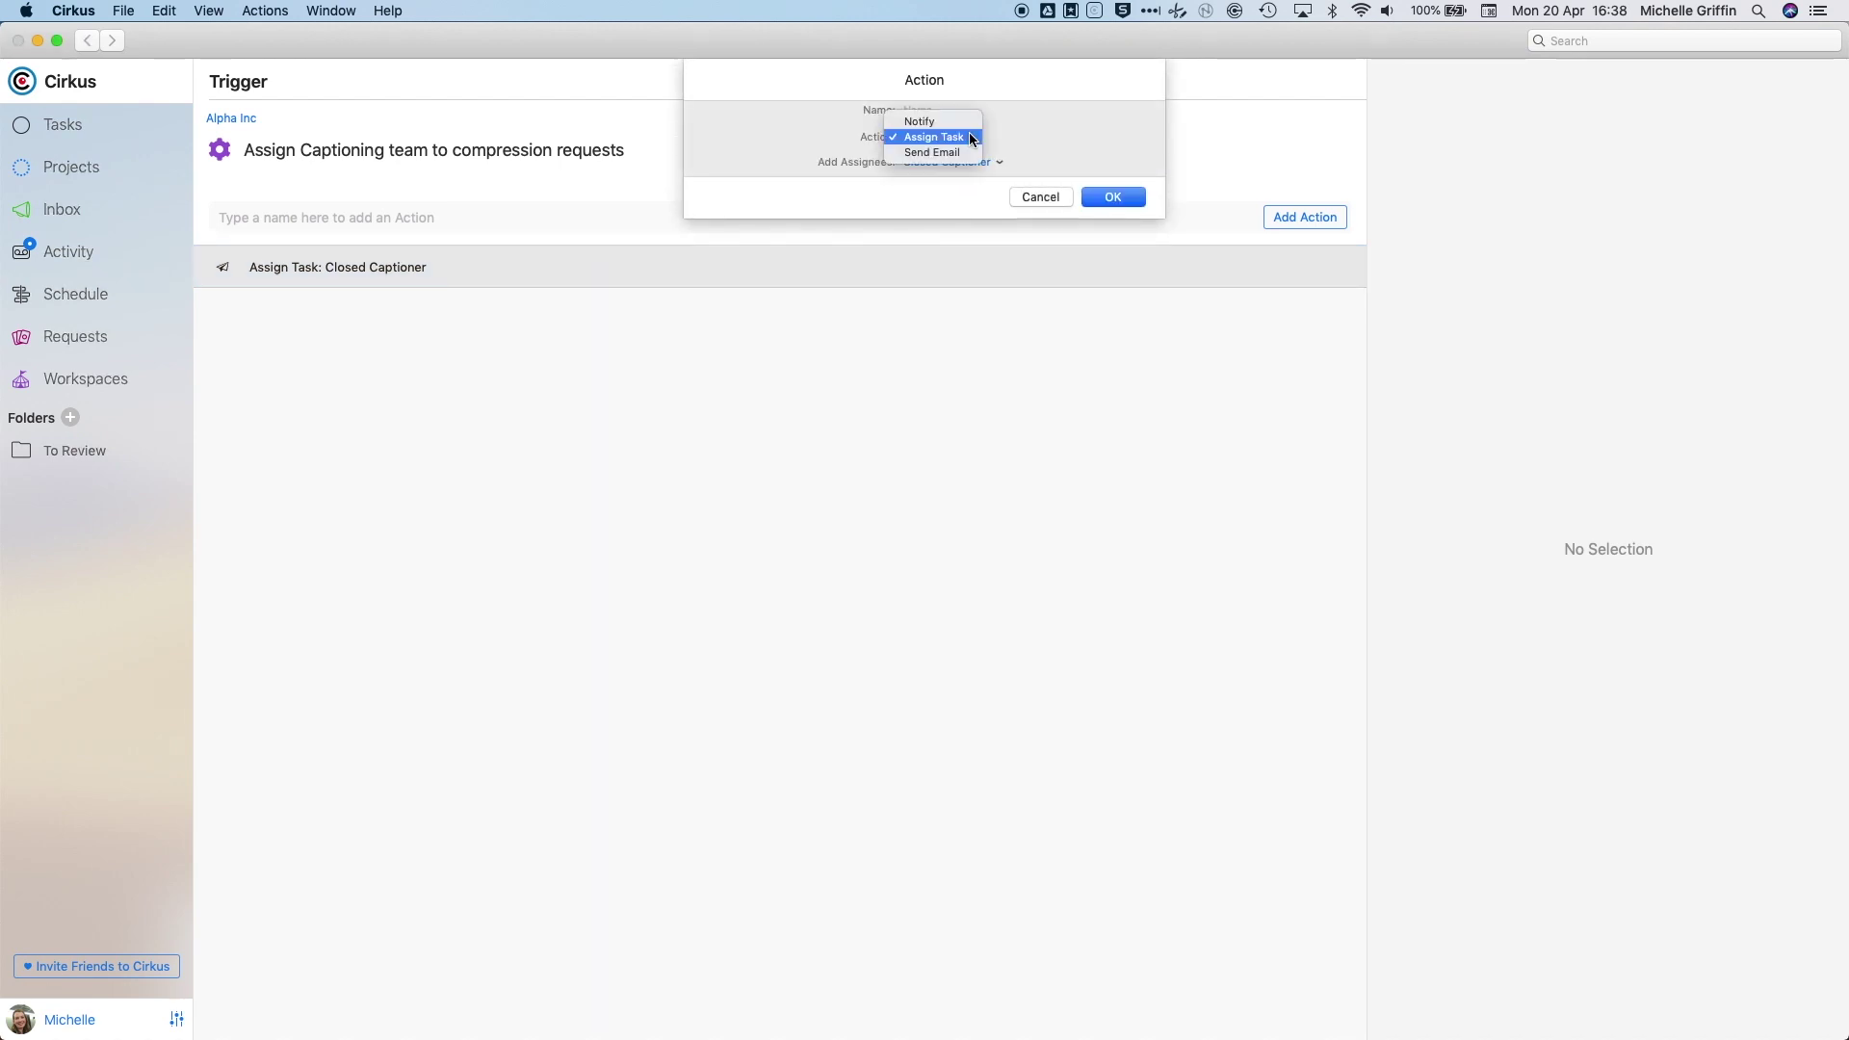
pyautogui.click(946, 124)
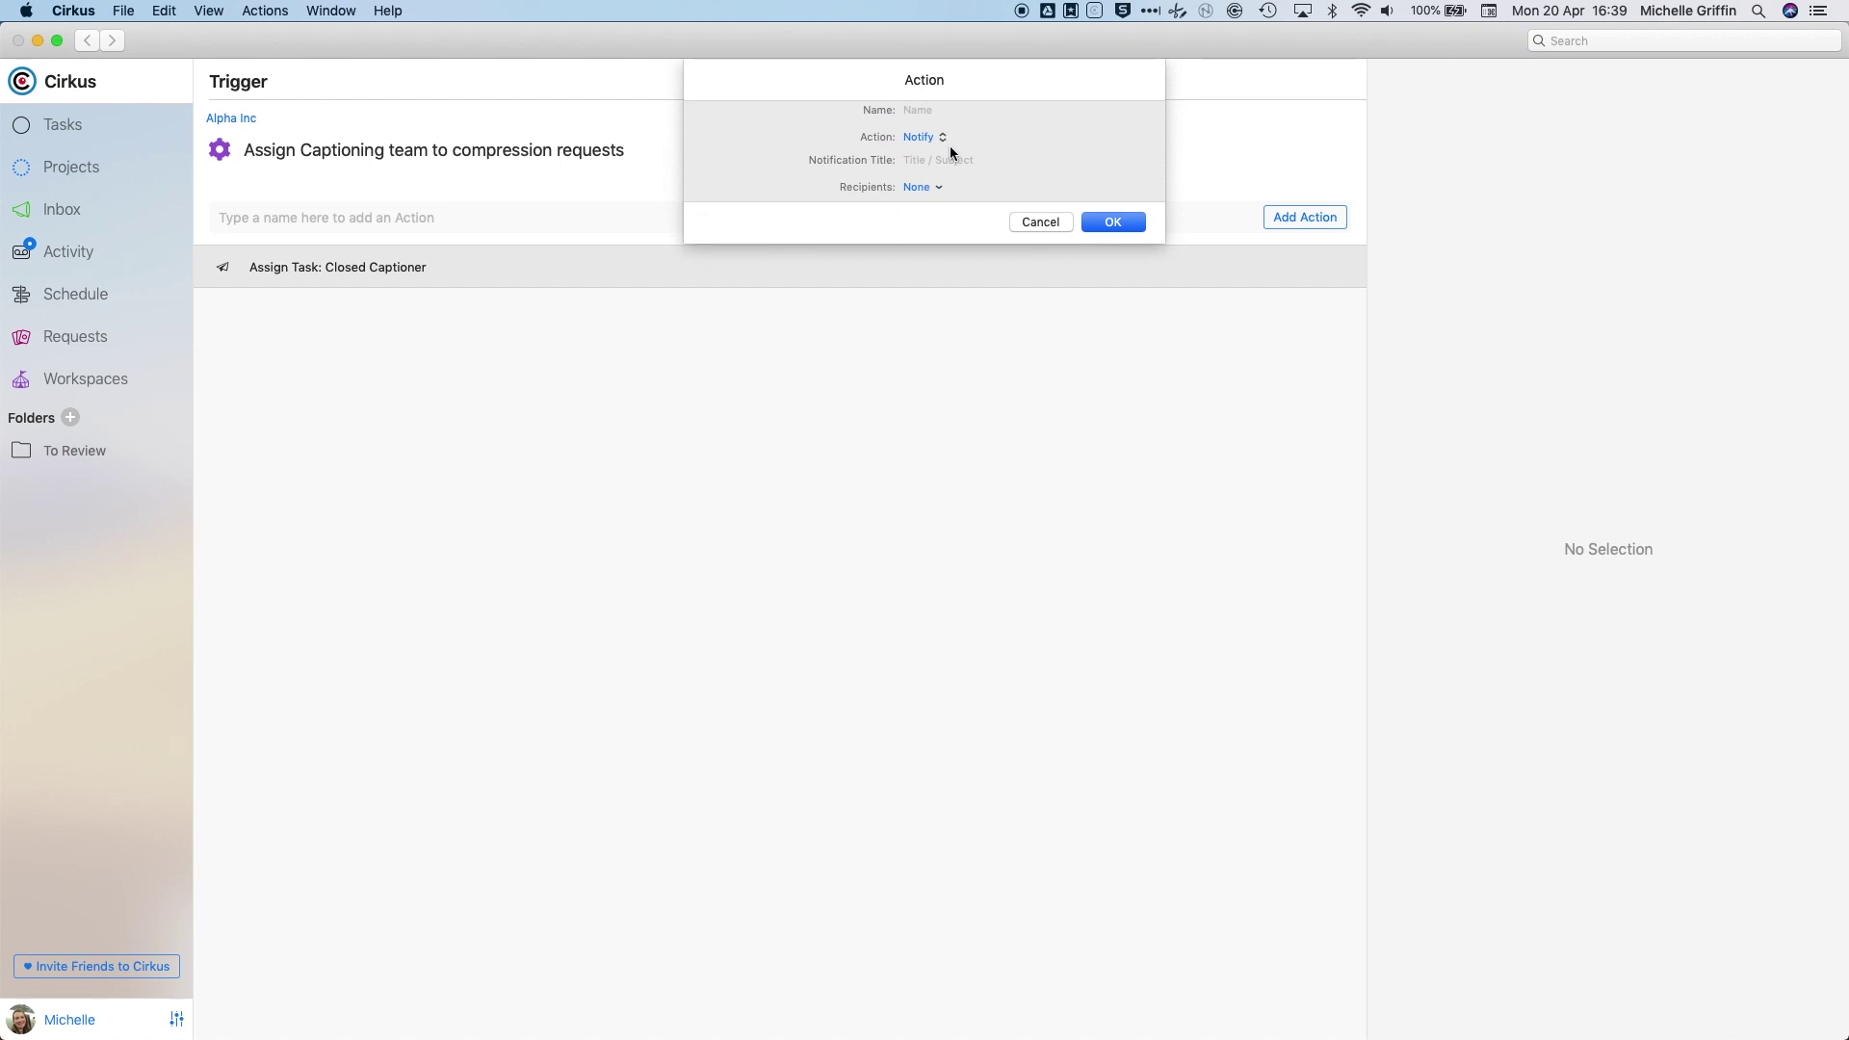
pyautogui.click(921, 189)
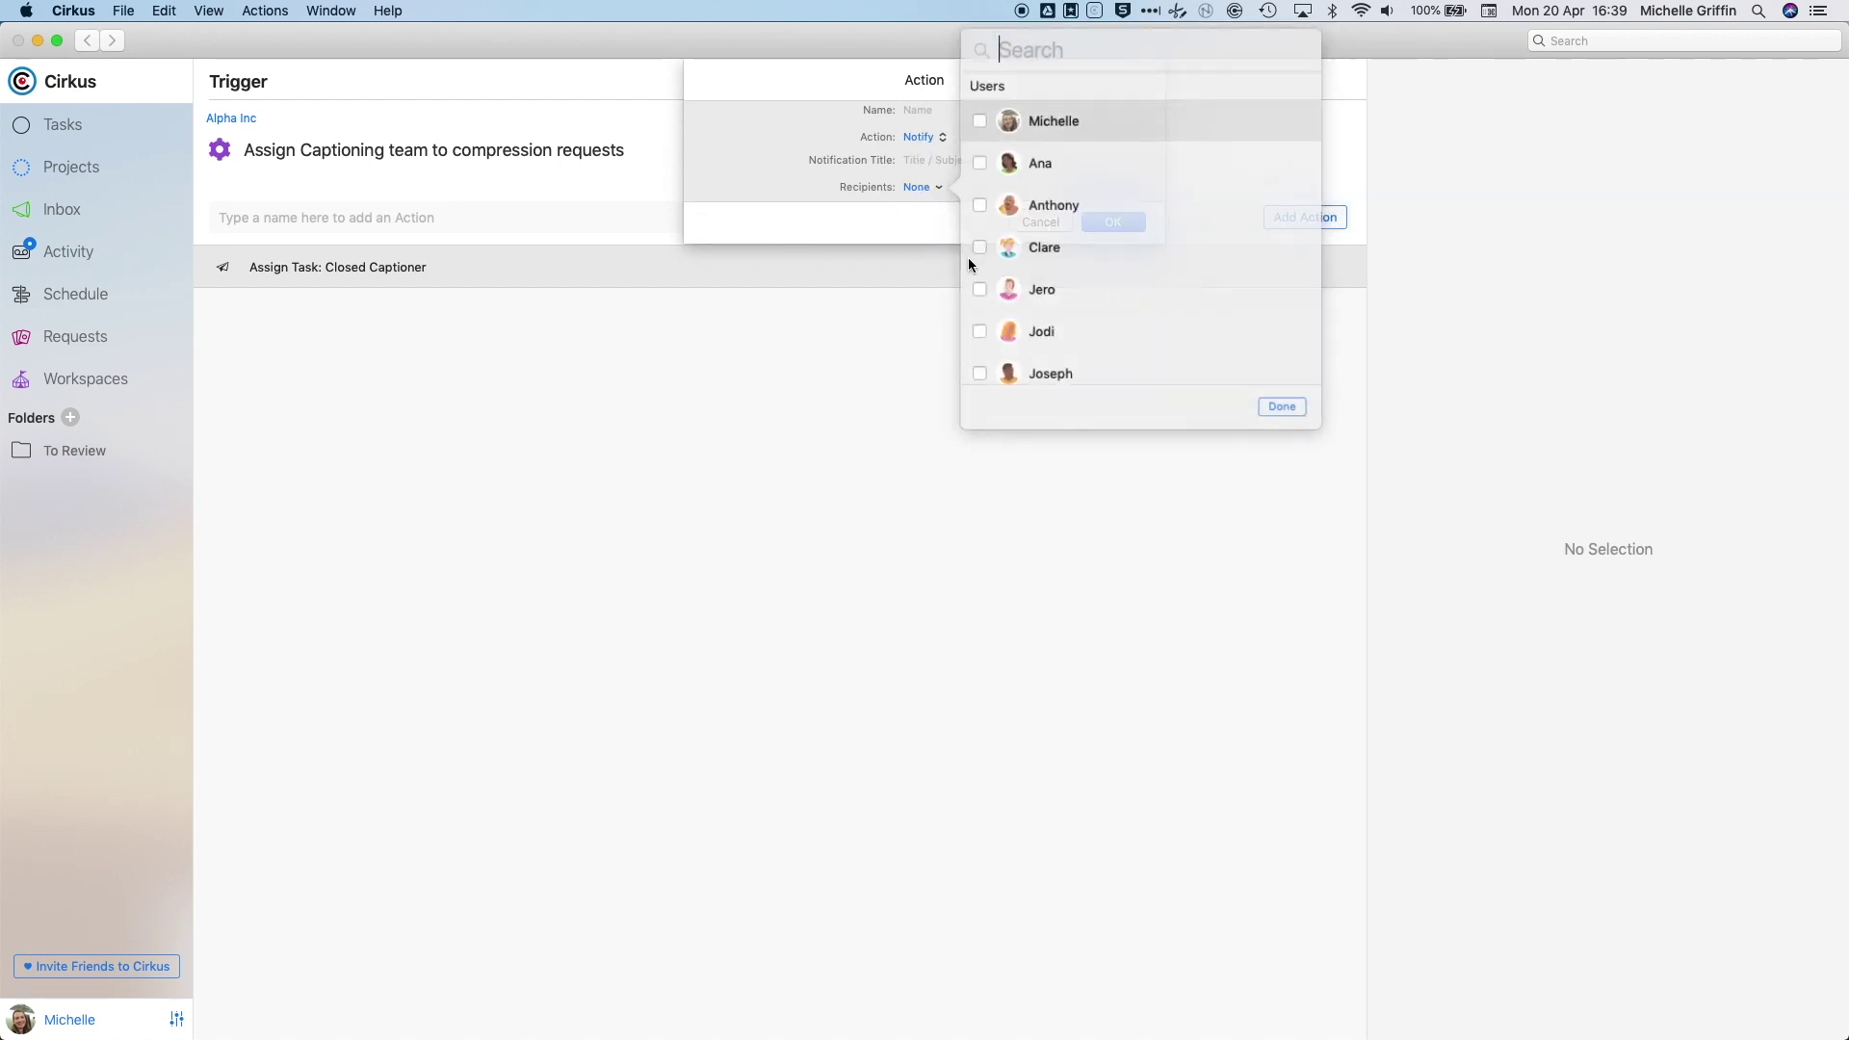
pyautogui.click(845, 148)
pyautogui.click(920, 143)
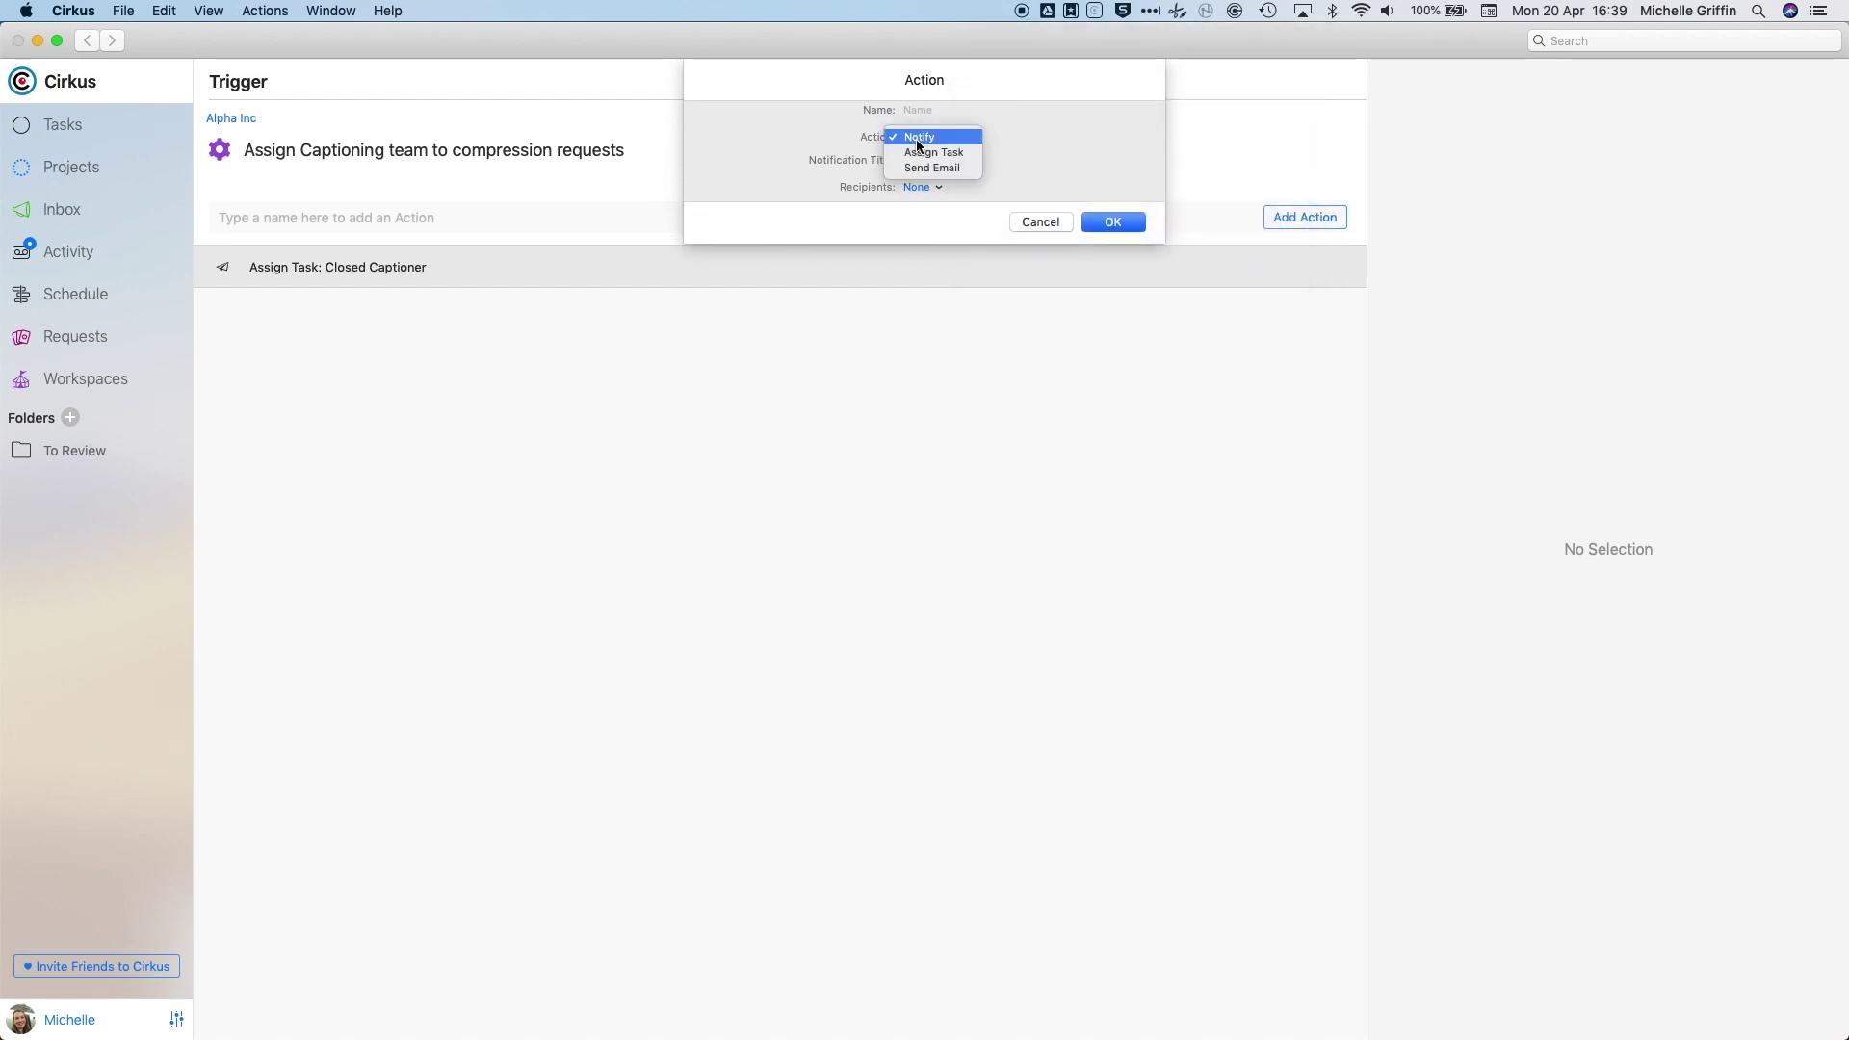
pyautogui.click(930, 168)
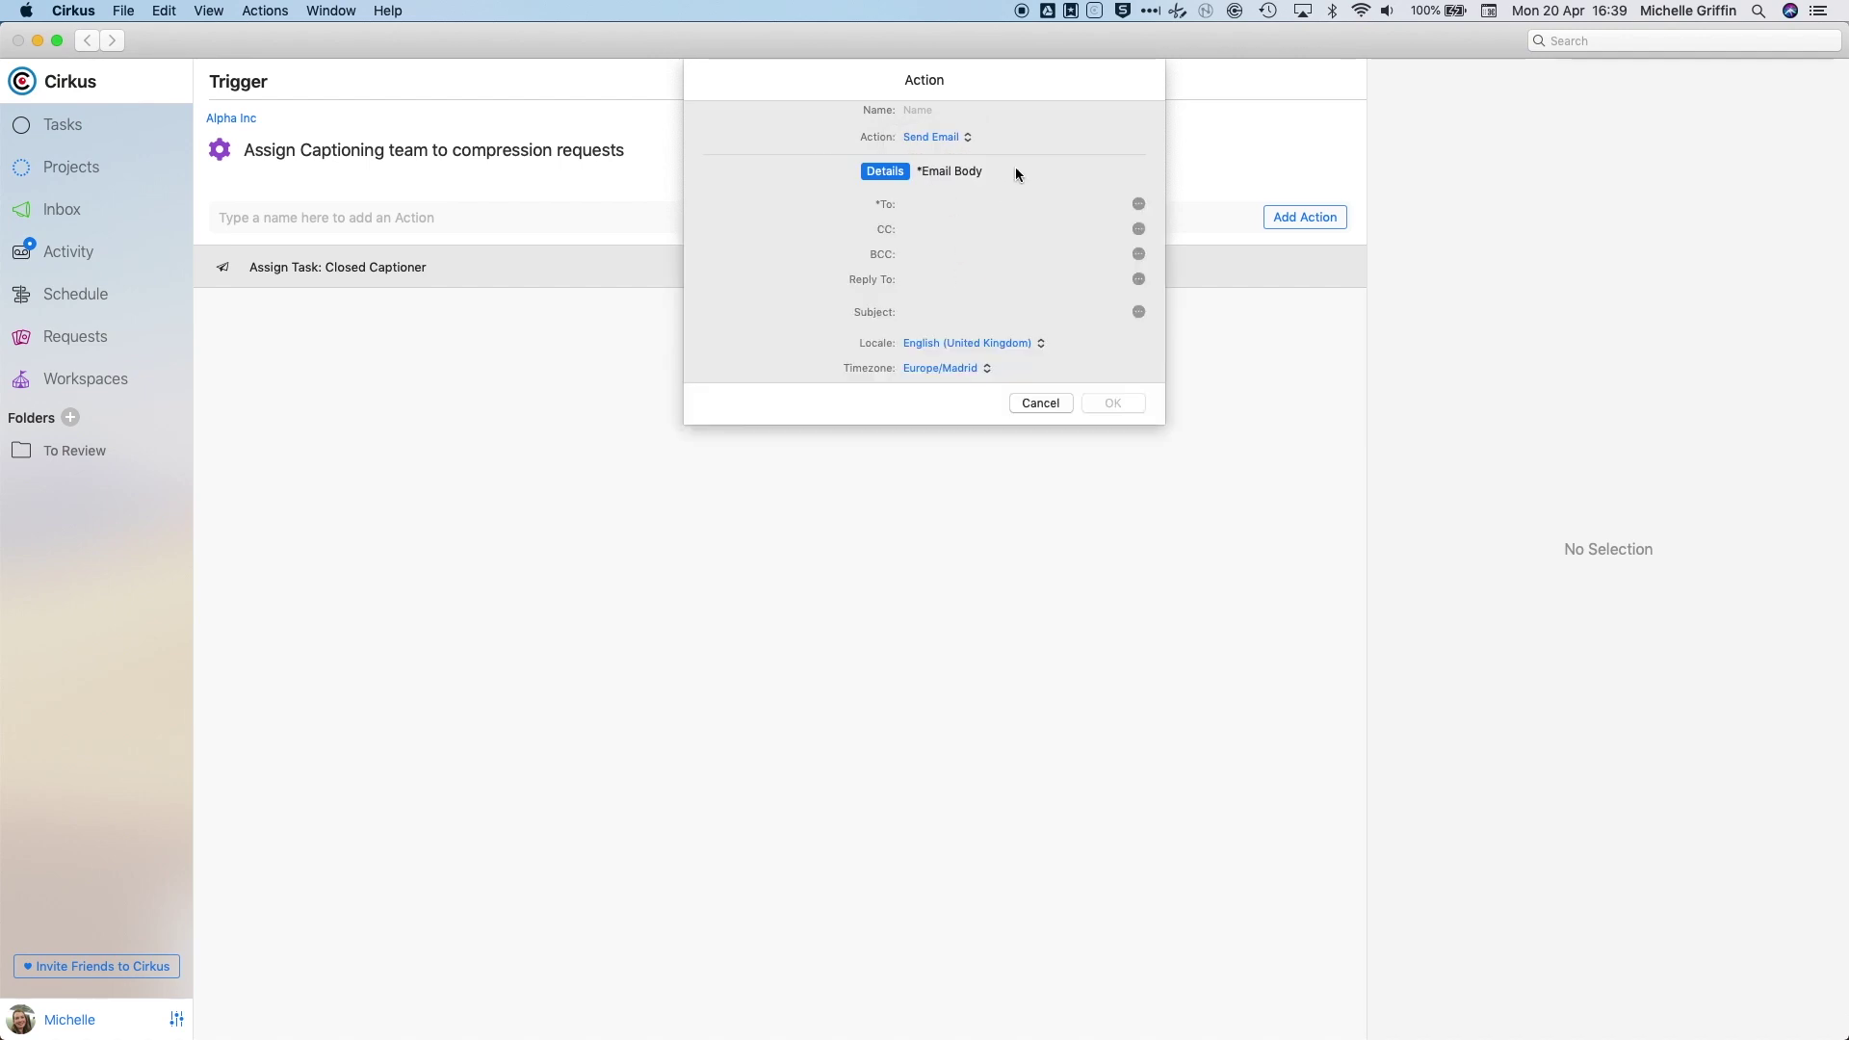
pyautogui.click(1035, 405)
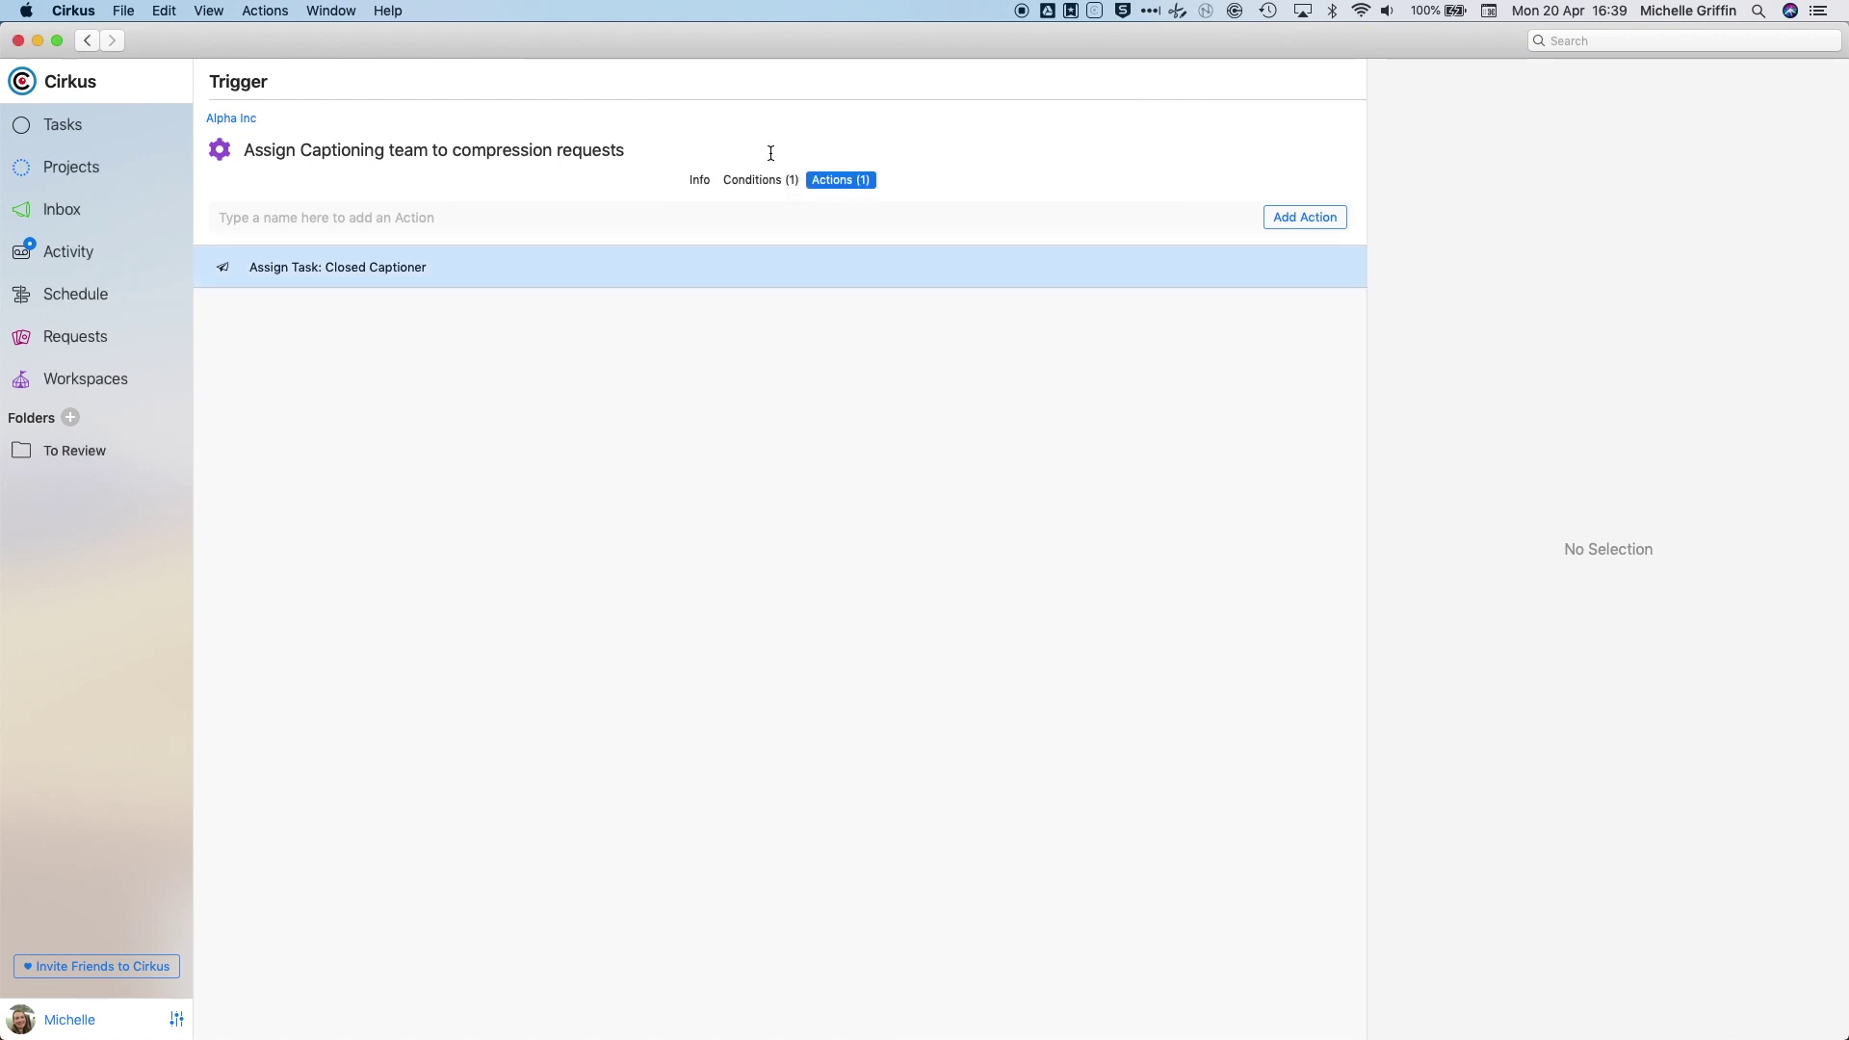
# - Open the trigger's Captioning Required condition, examine which task fields a condition can use, and close it without changes
pyautogui.click(756, 179)
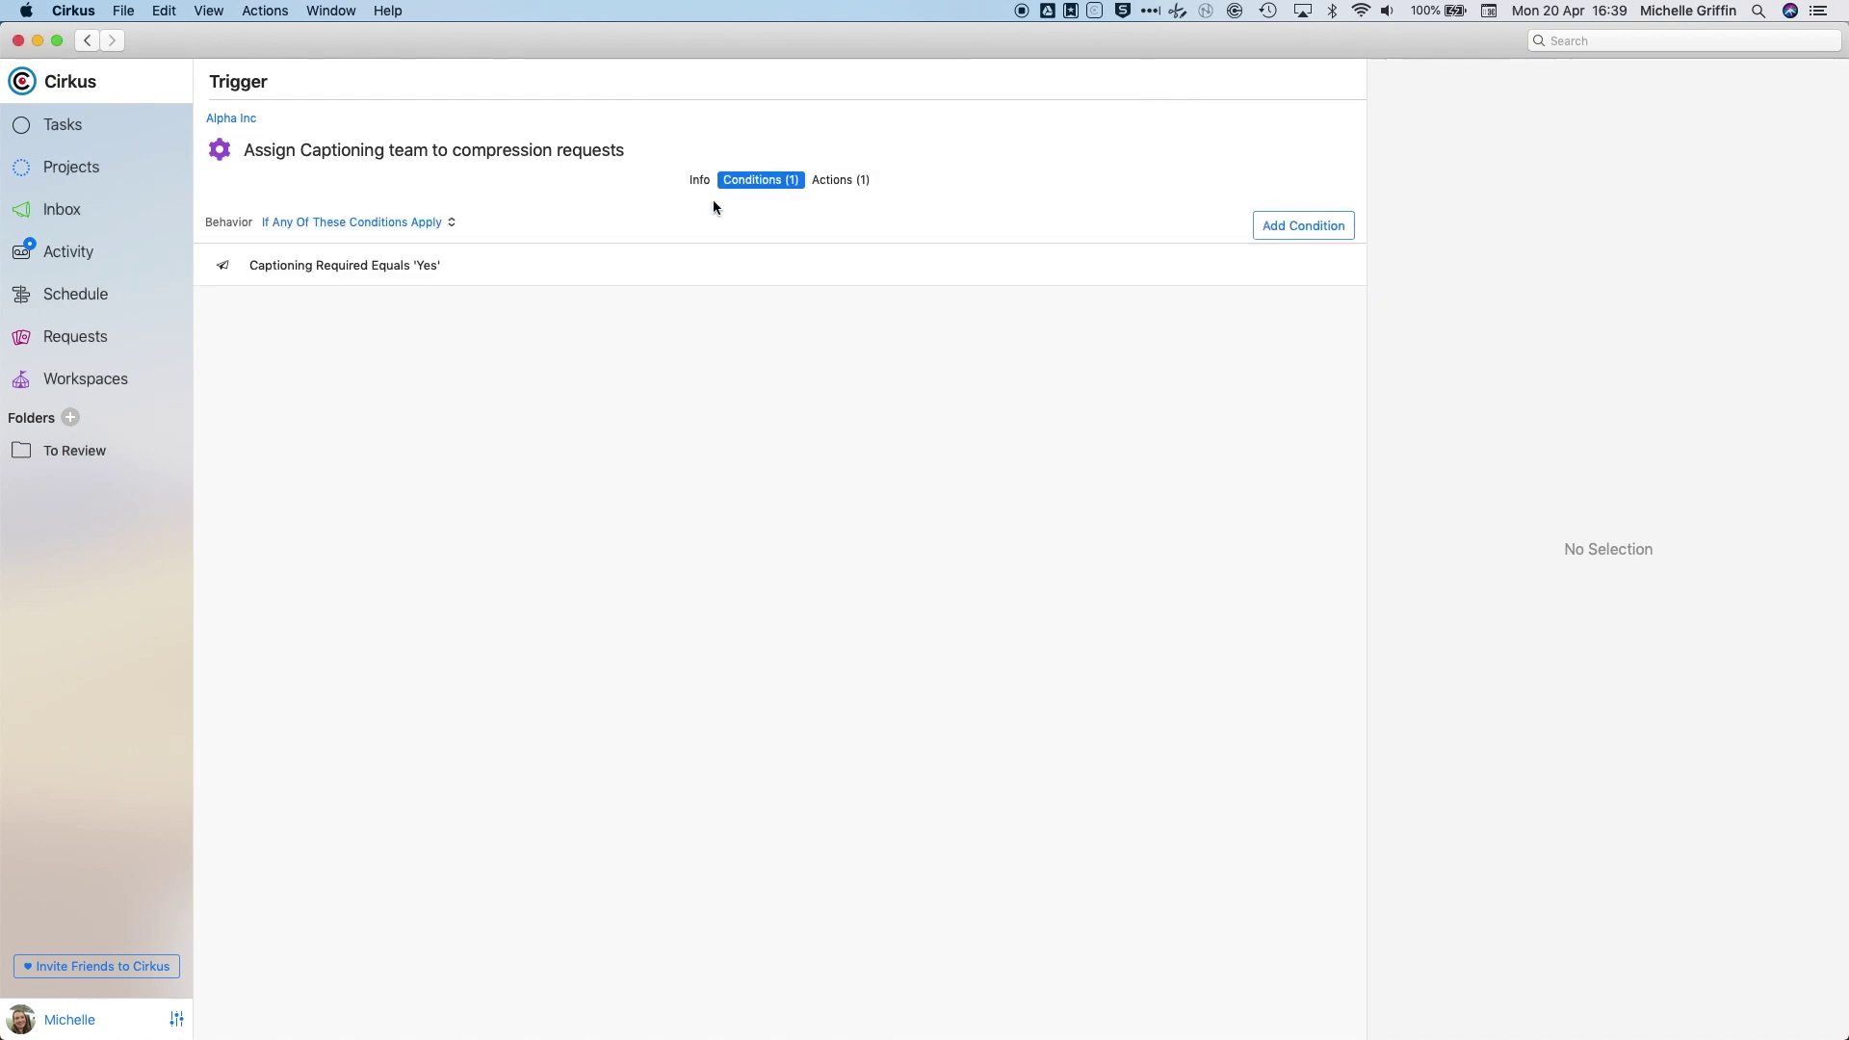
pyautogui.doubleClick(601, 252)
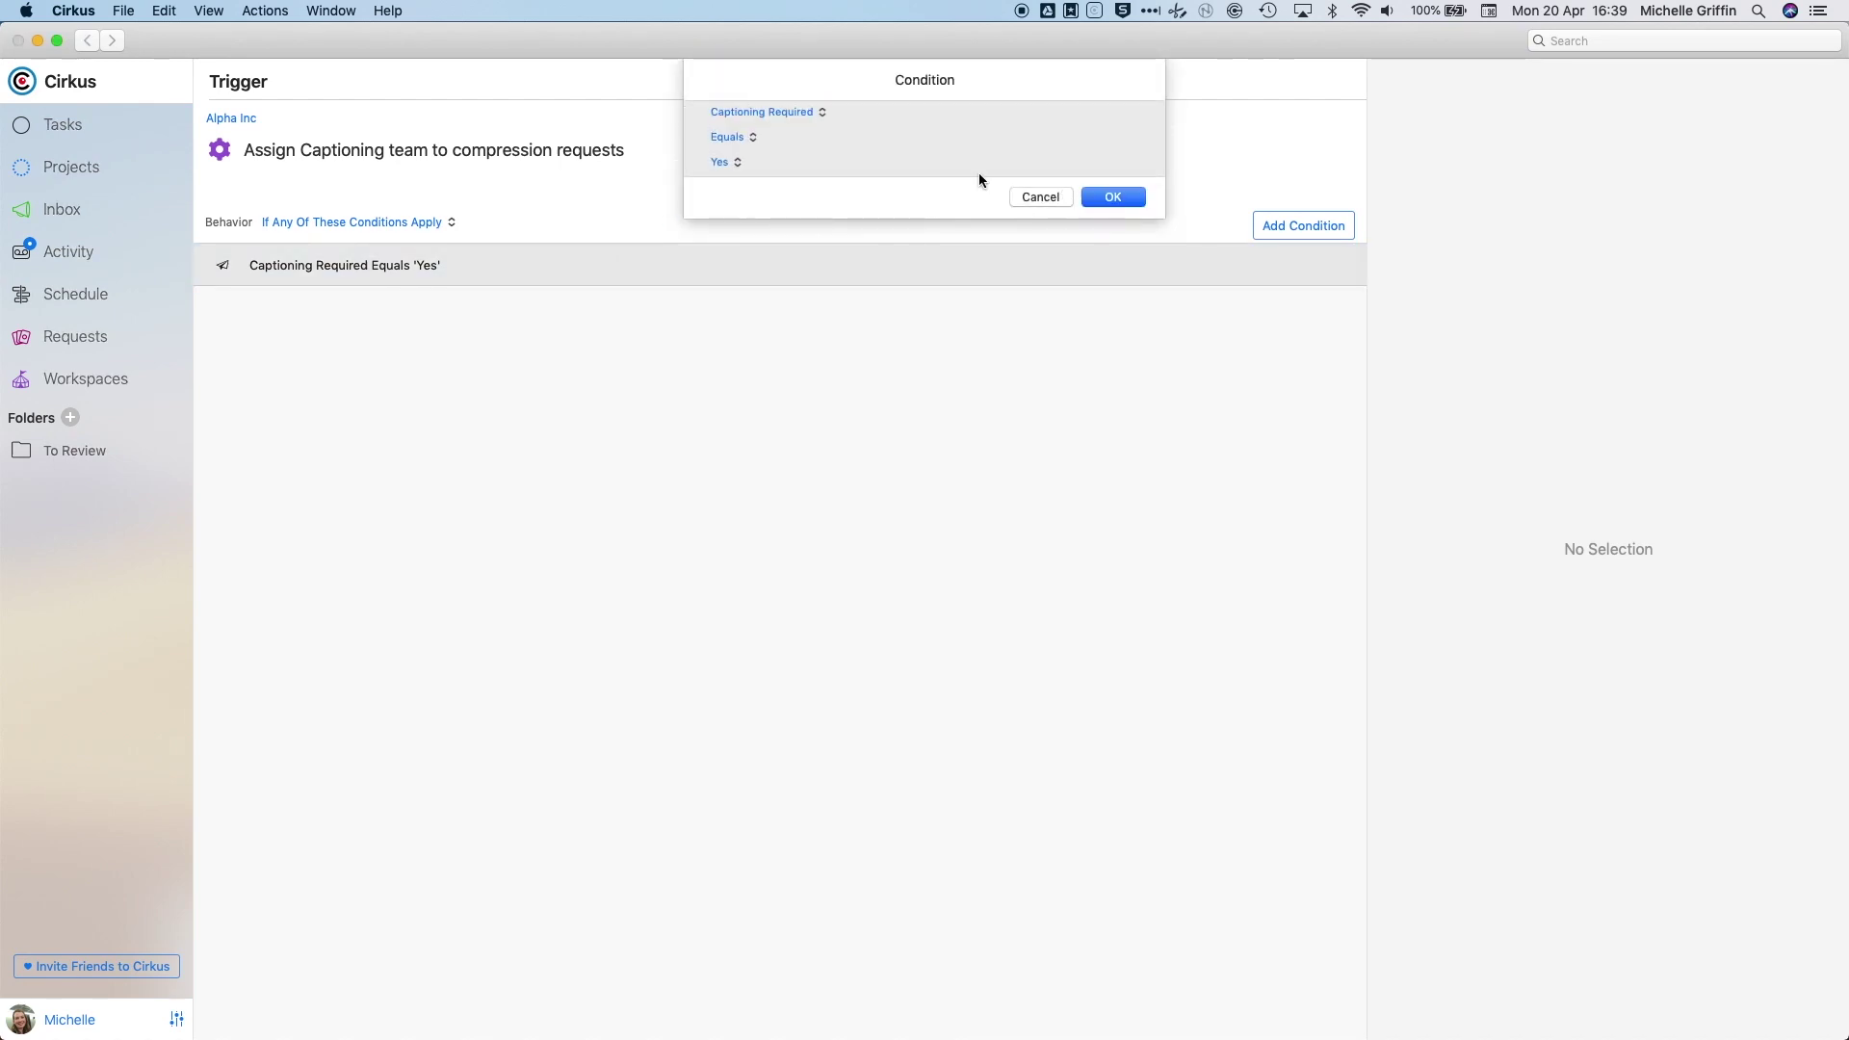
pyautogui.click(805, 112)
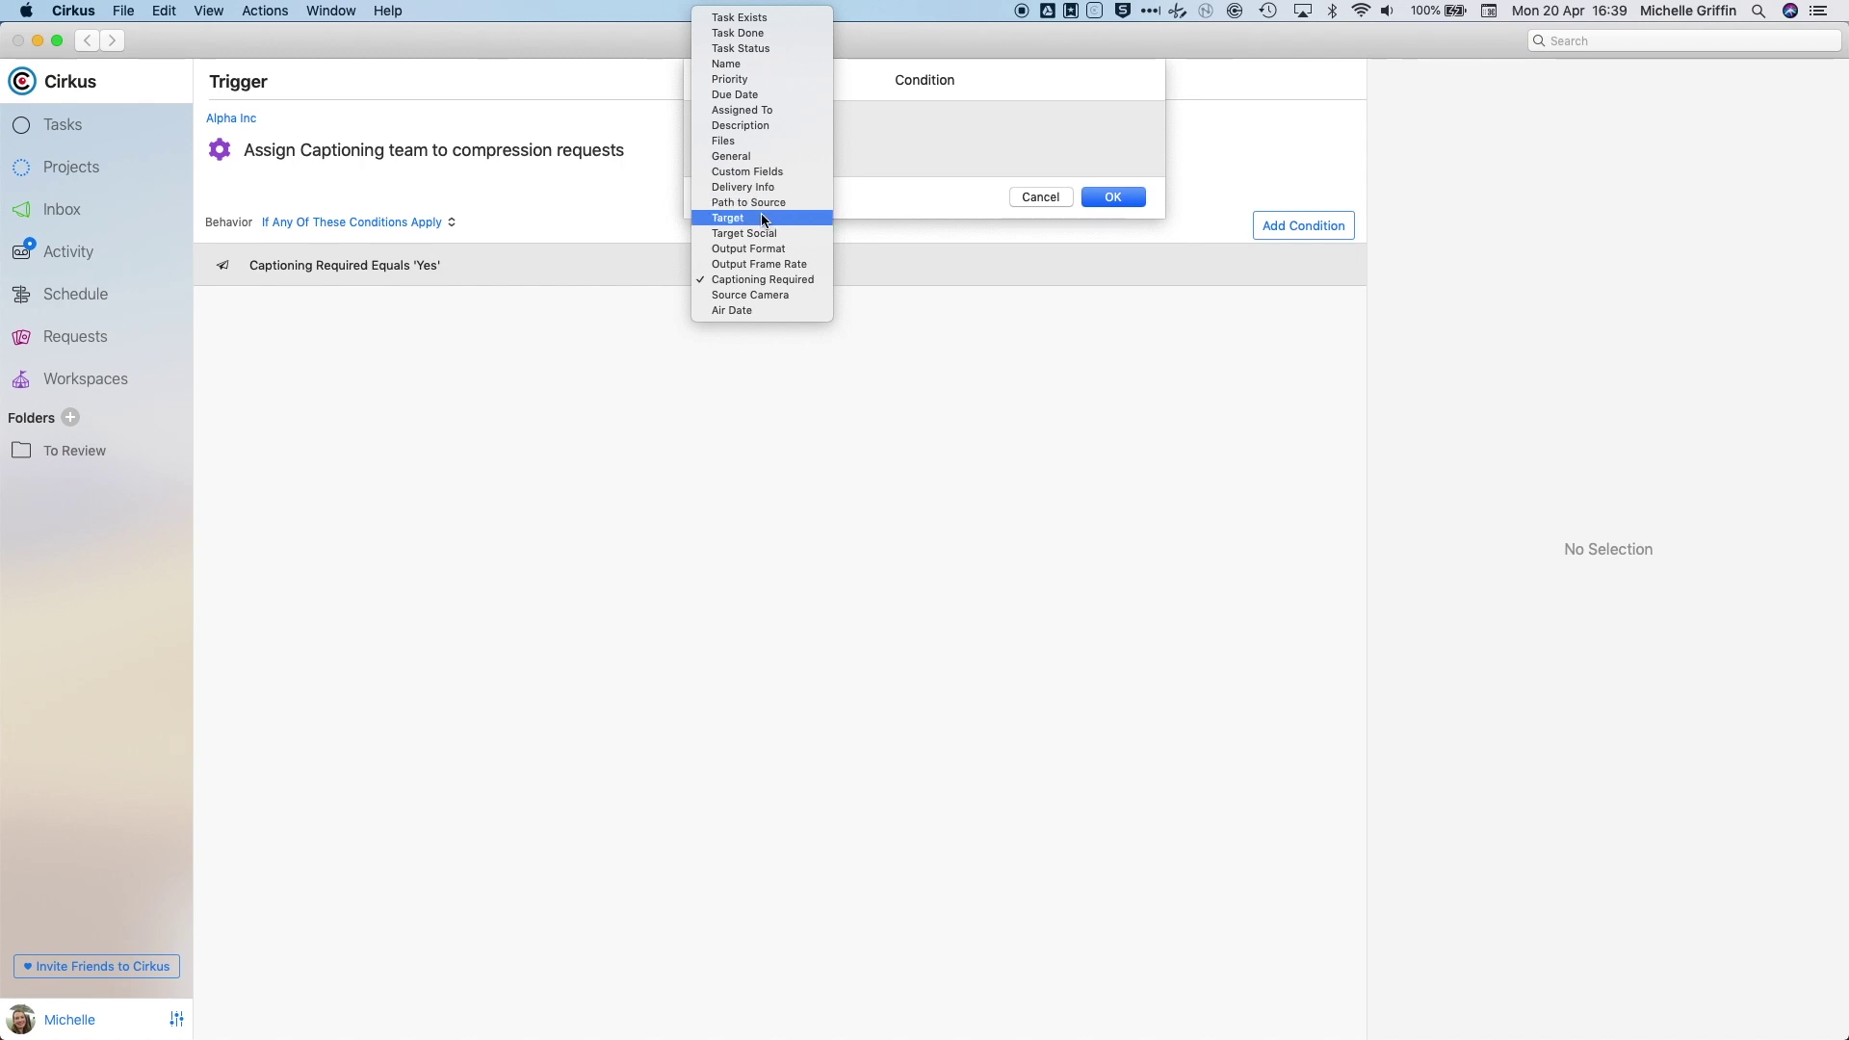
pyautogui.click(965, 148)
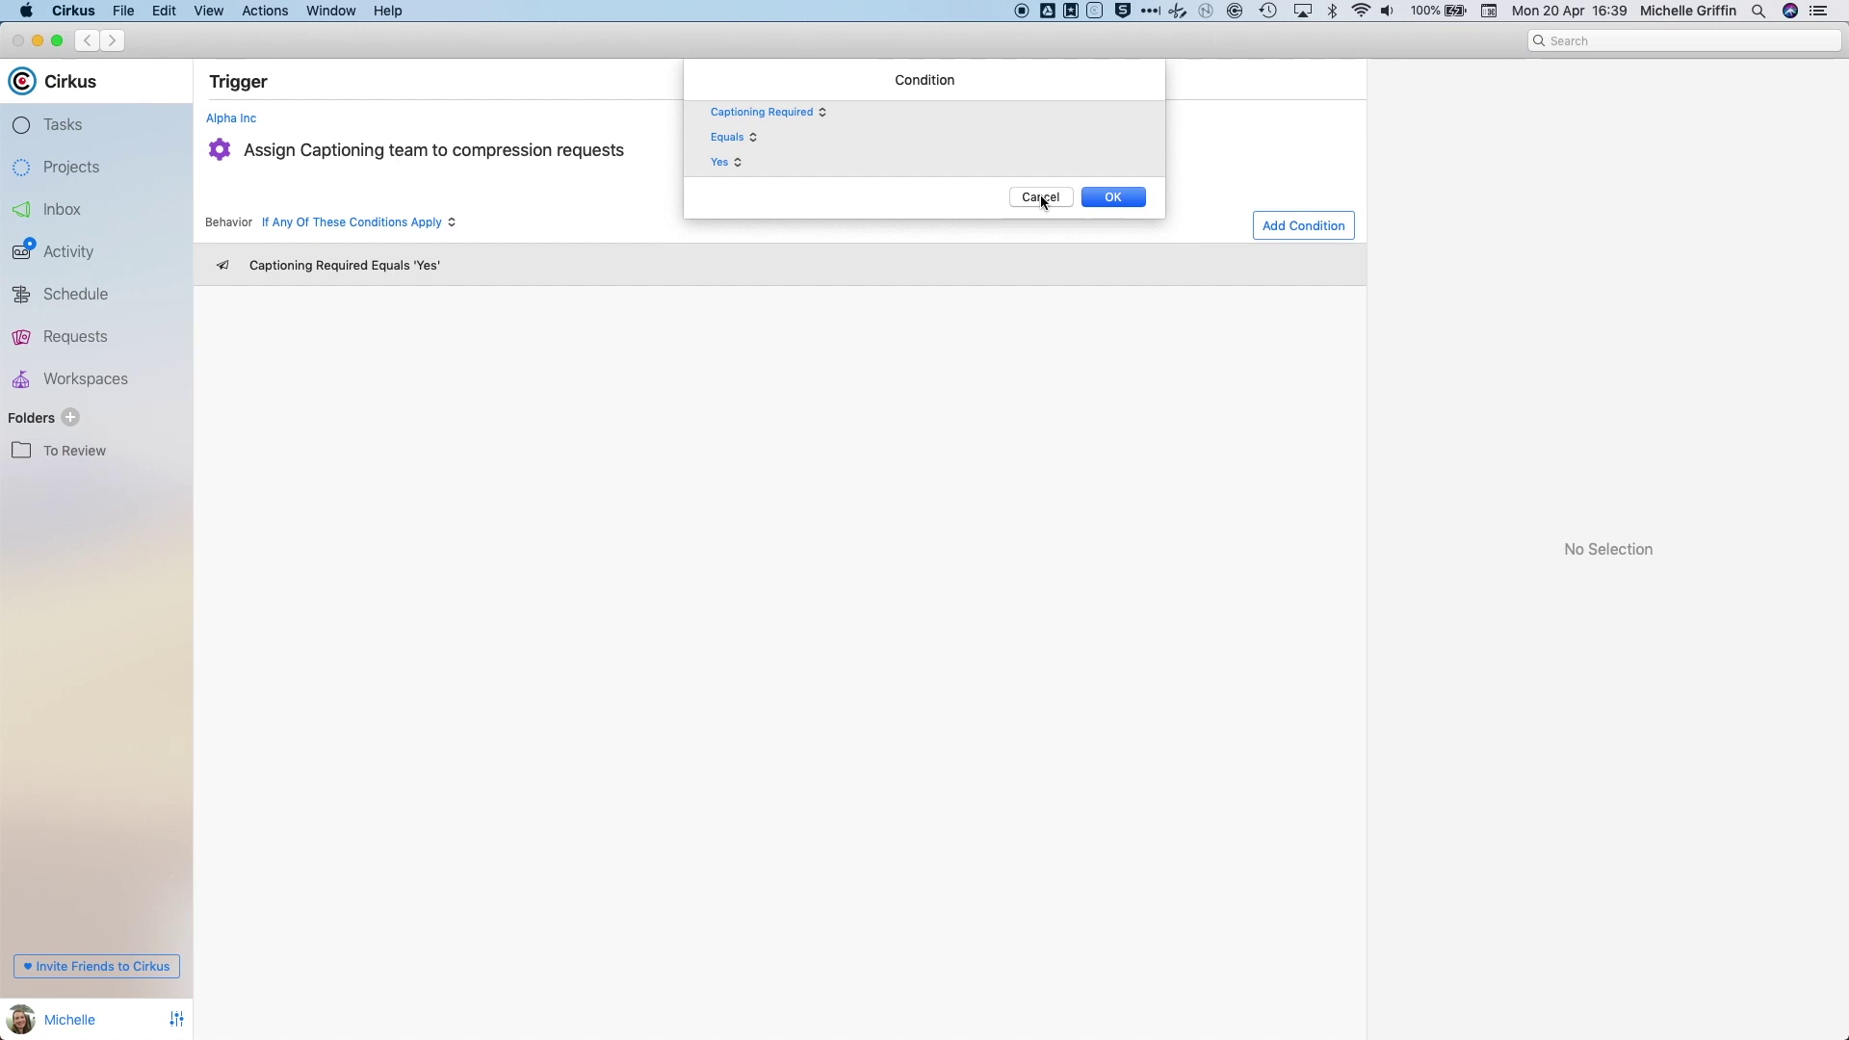
pyautogui.click(1040, 197)
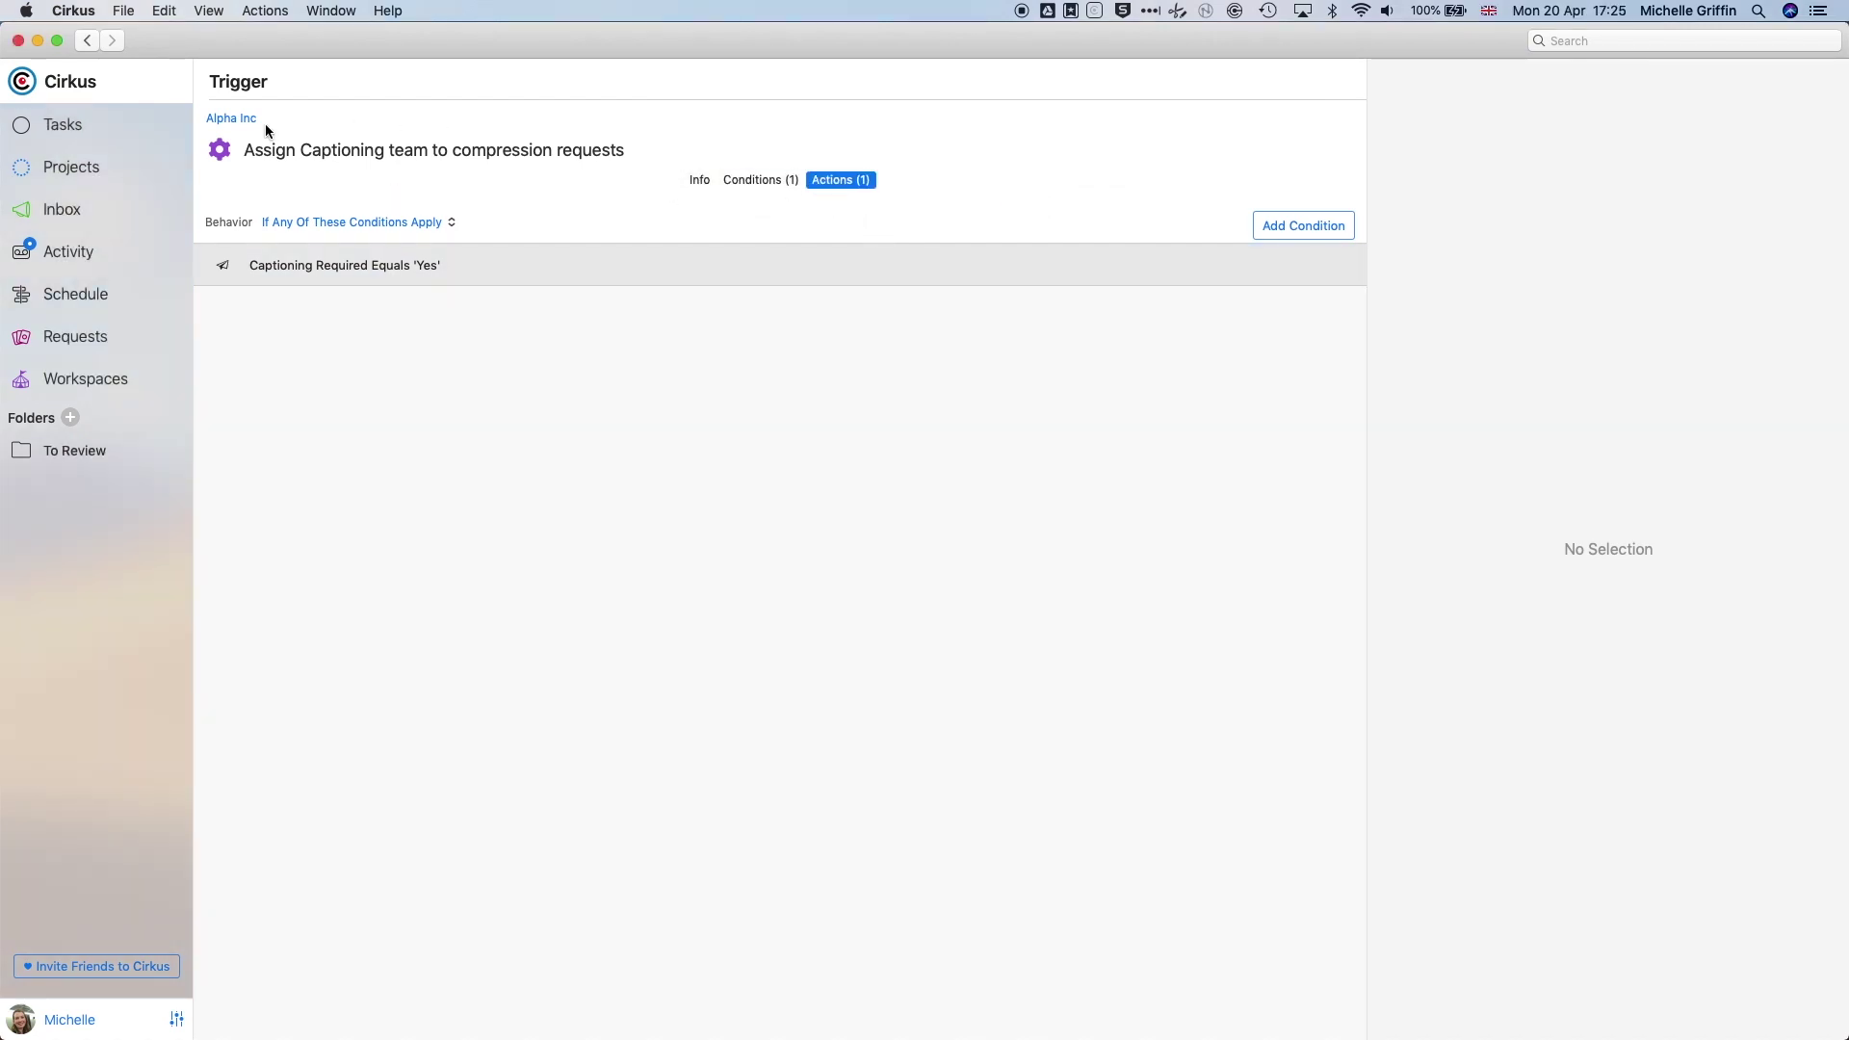
# - Return to the general information of the Alpha Inc workspace and bring up the Cirkus website in Safari
pyautogui.click(235, 117)
pyautogui.click(568, 151)
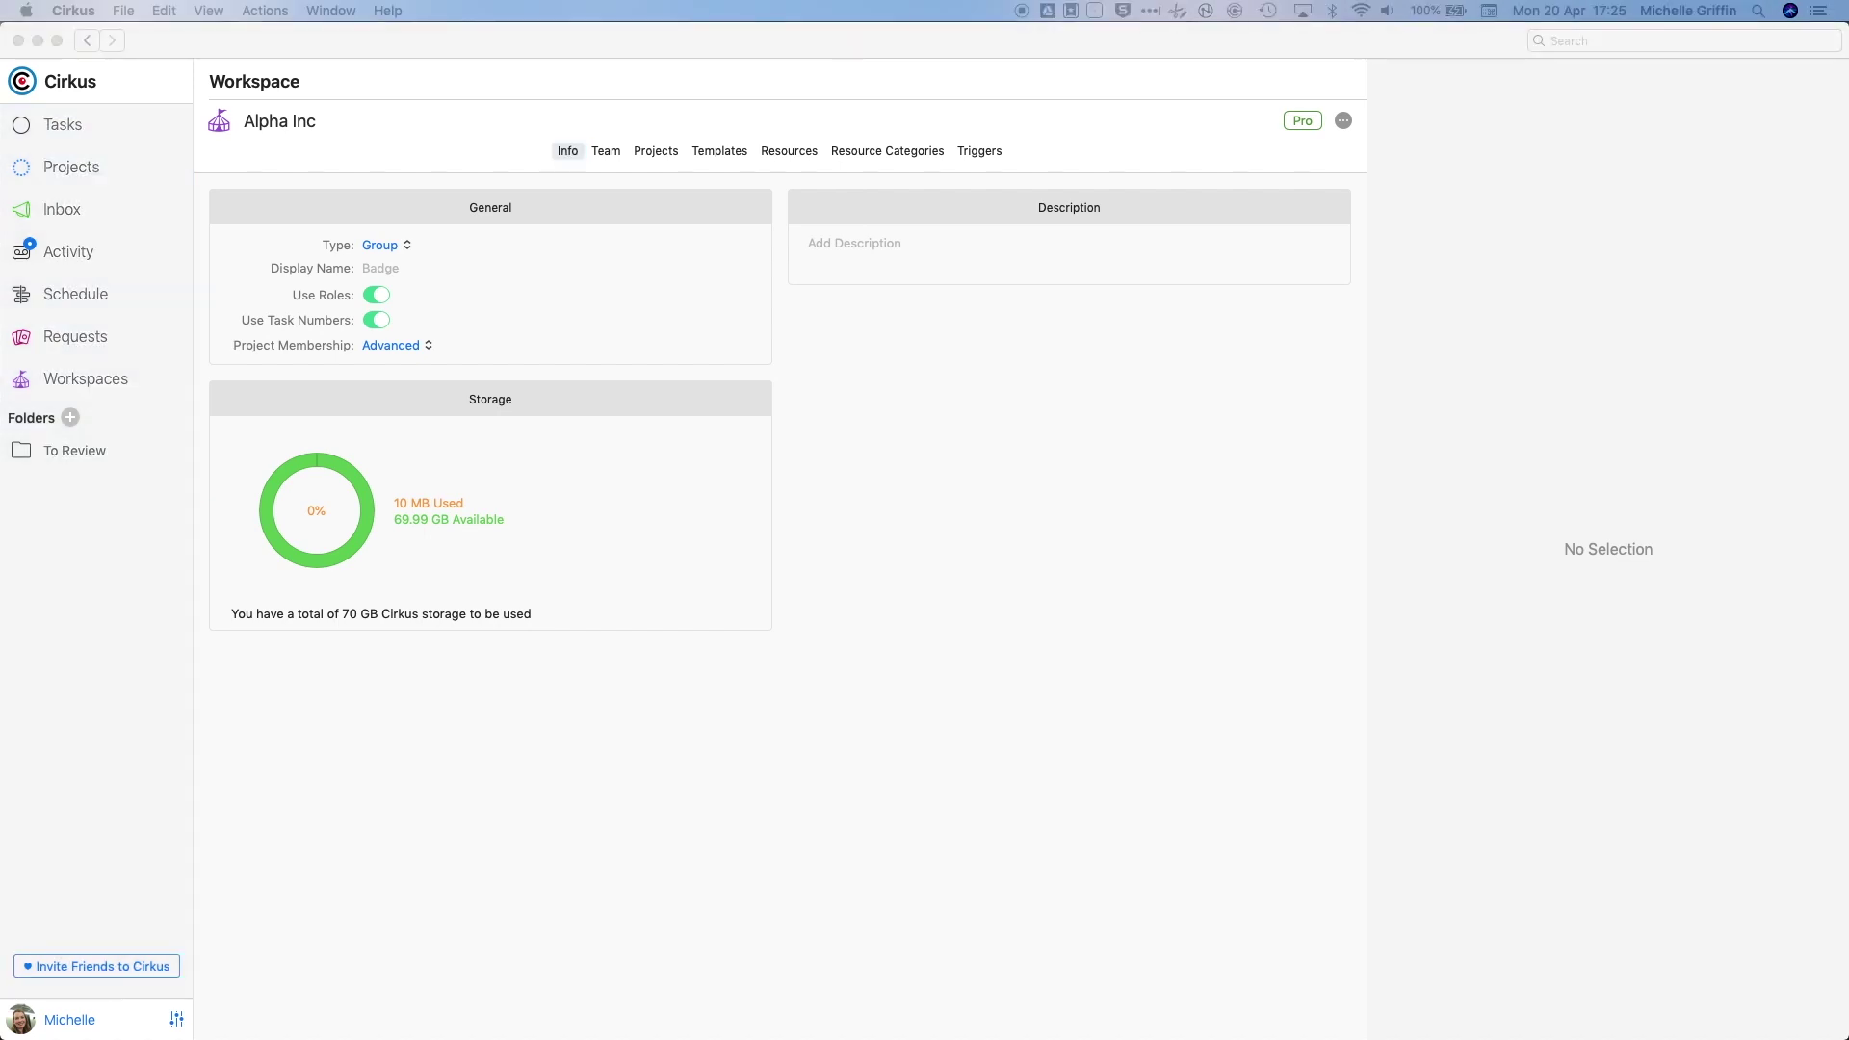
pyautogui.moveTo(246, 732); pyautogui.dragTo(1074, 204)
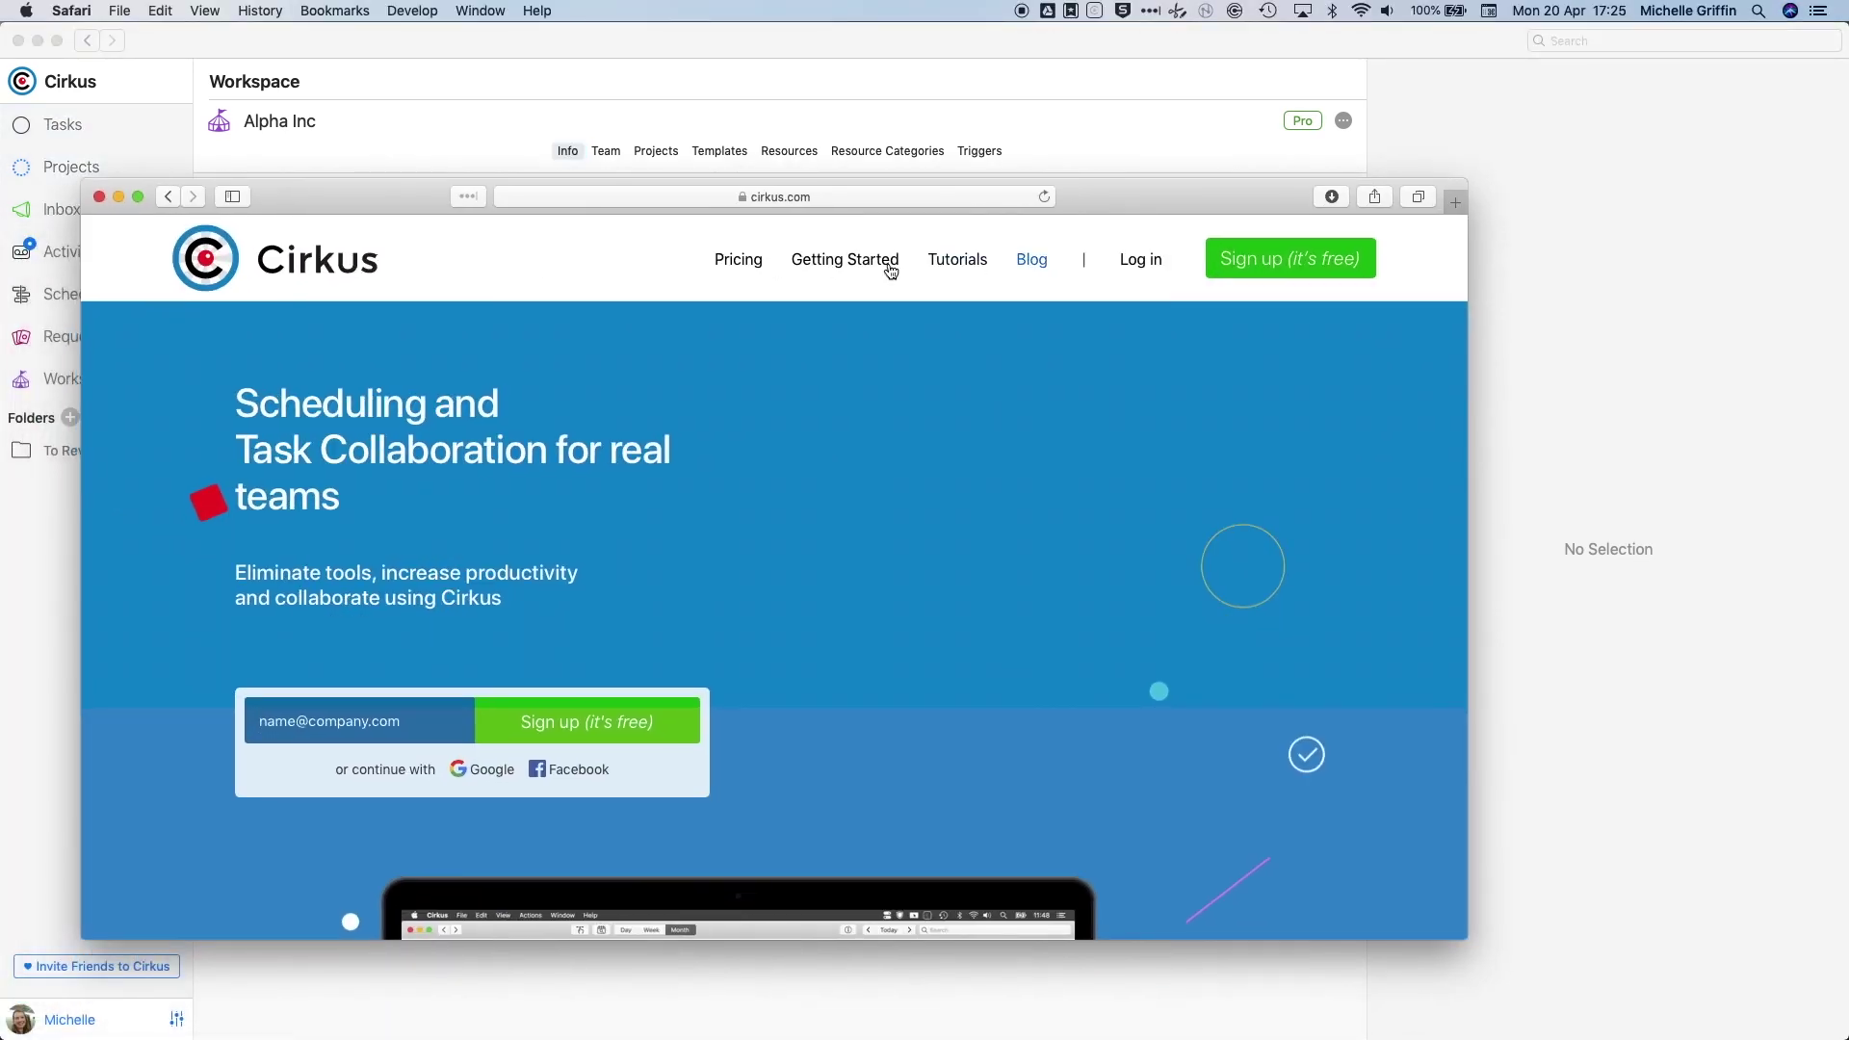
# - Open the website's Pricing page and compare the price and features of the Free, Pro and Private Cloud or On-premise plans
pyautogui.click(723, 258)
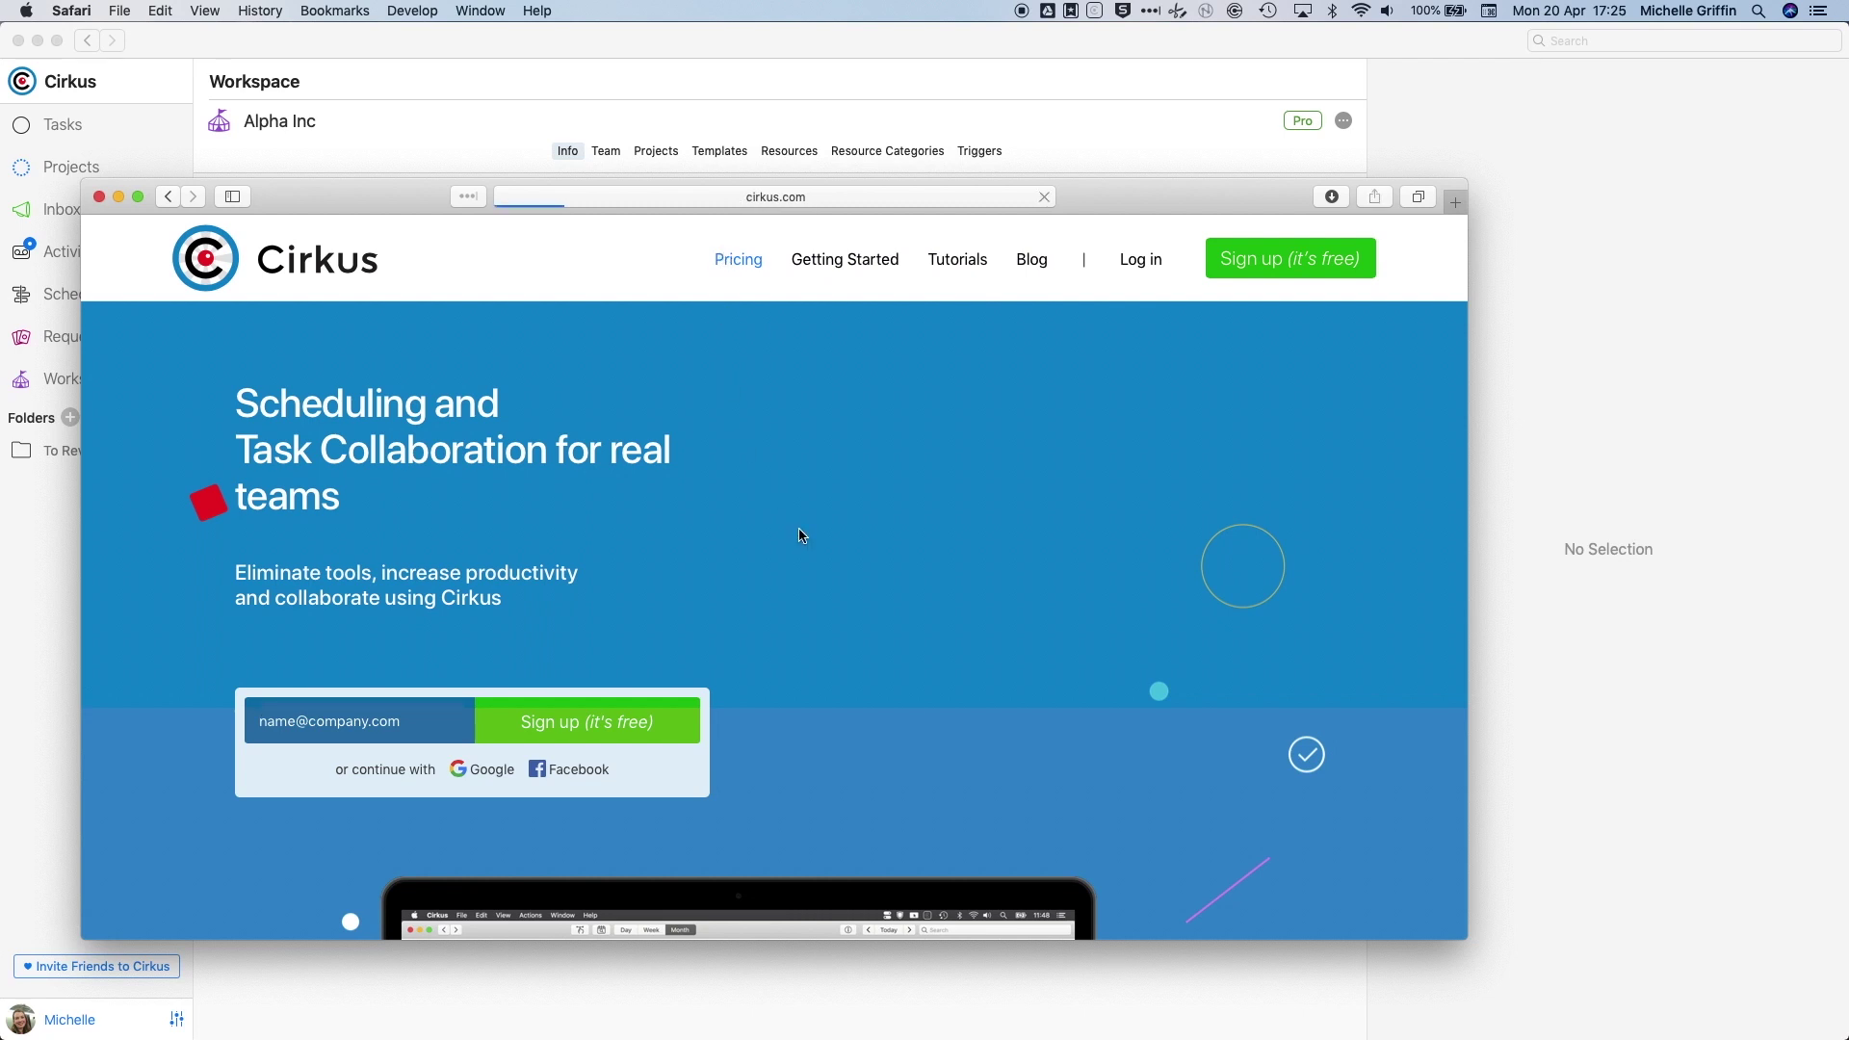
pyautogui.scroll(-4, 800, 514)
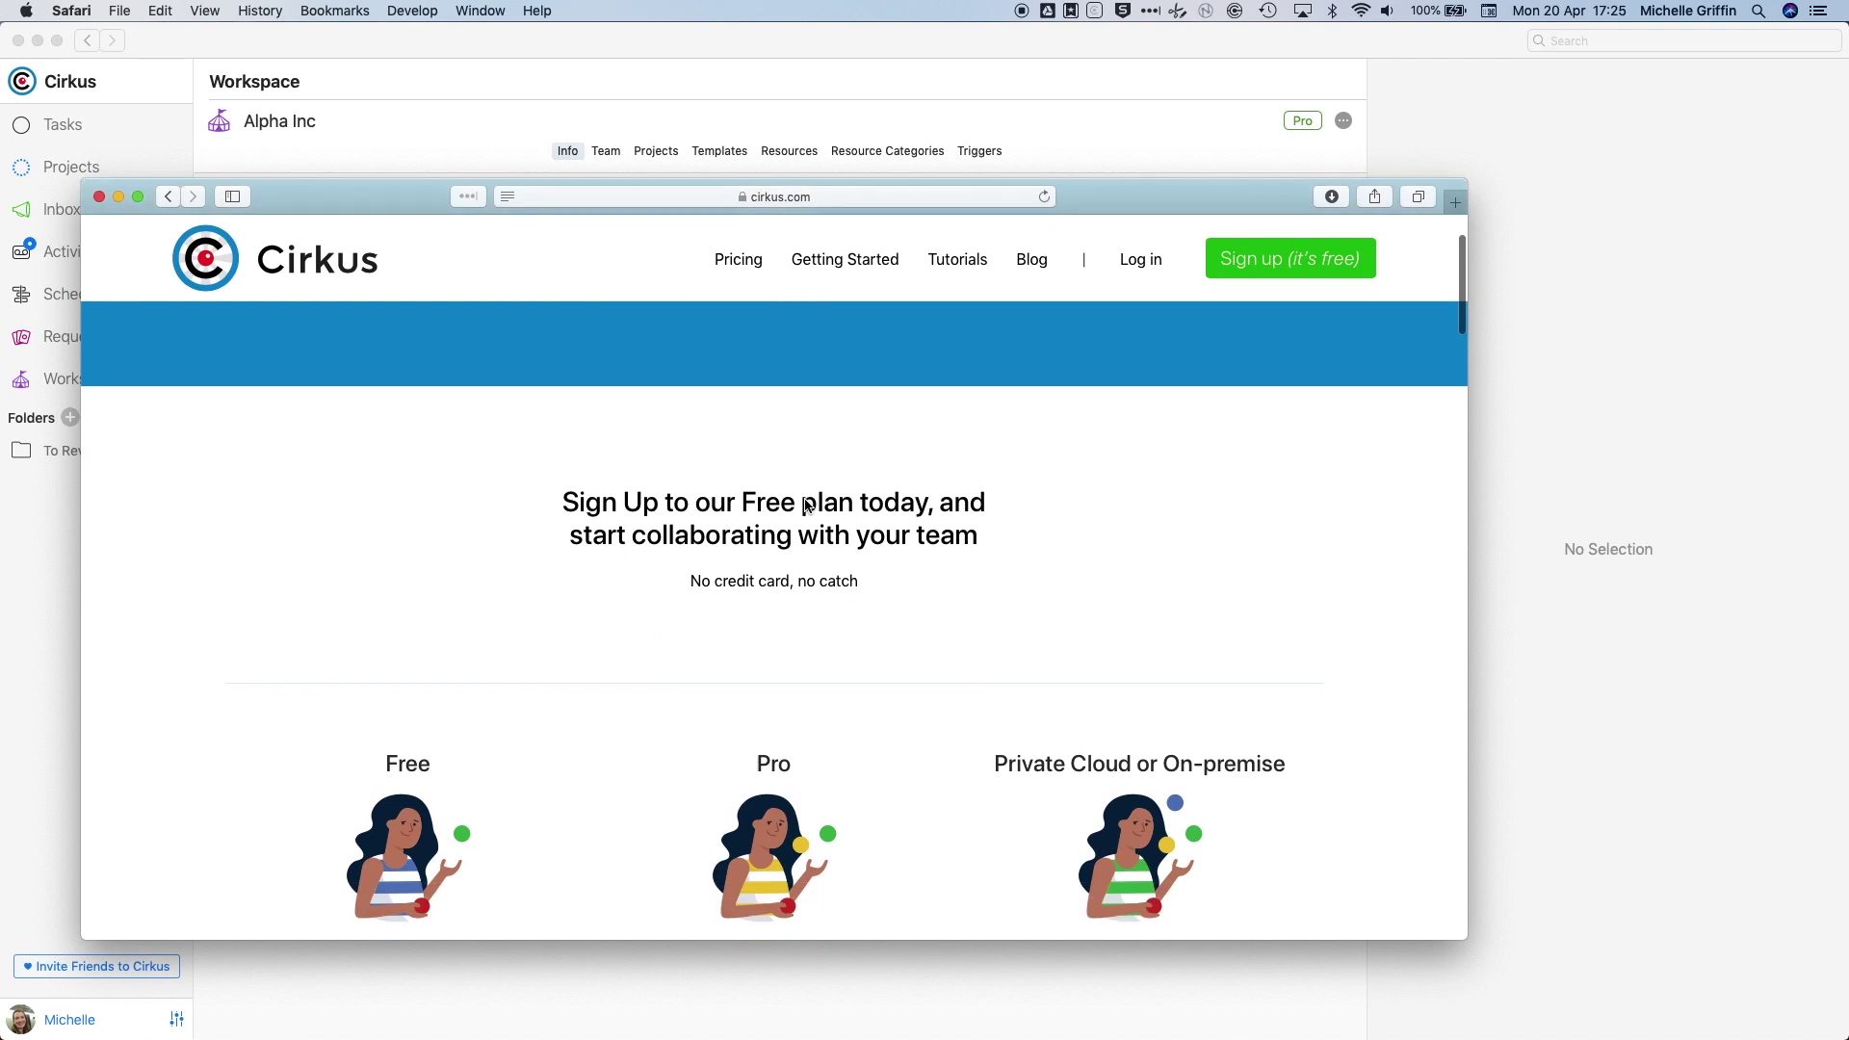
pyautogui.scroll(-5, 771, 578)
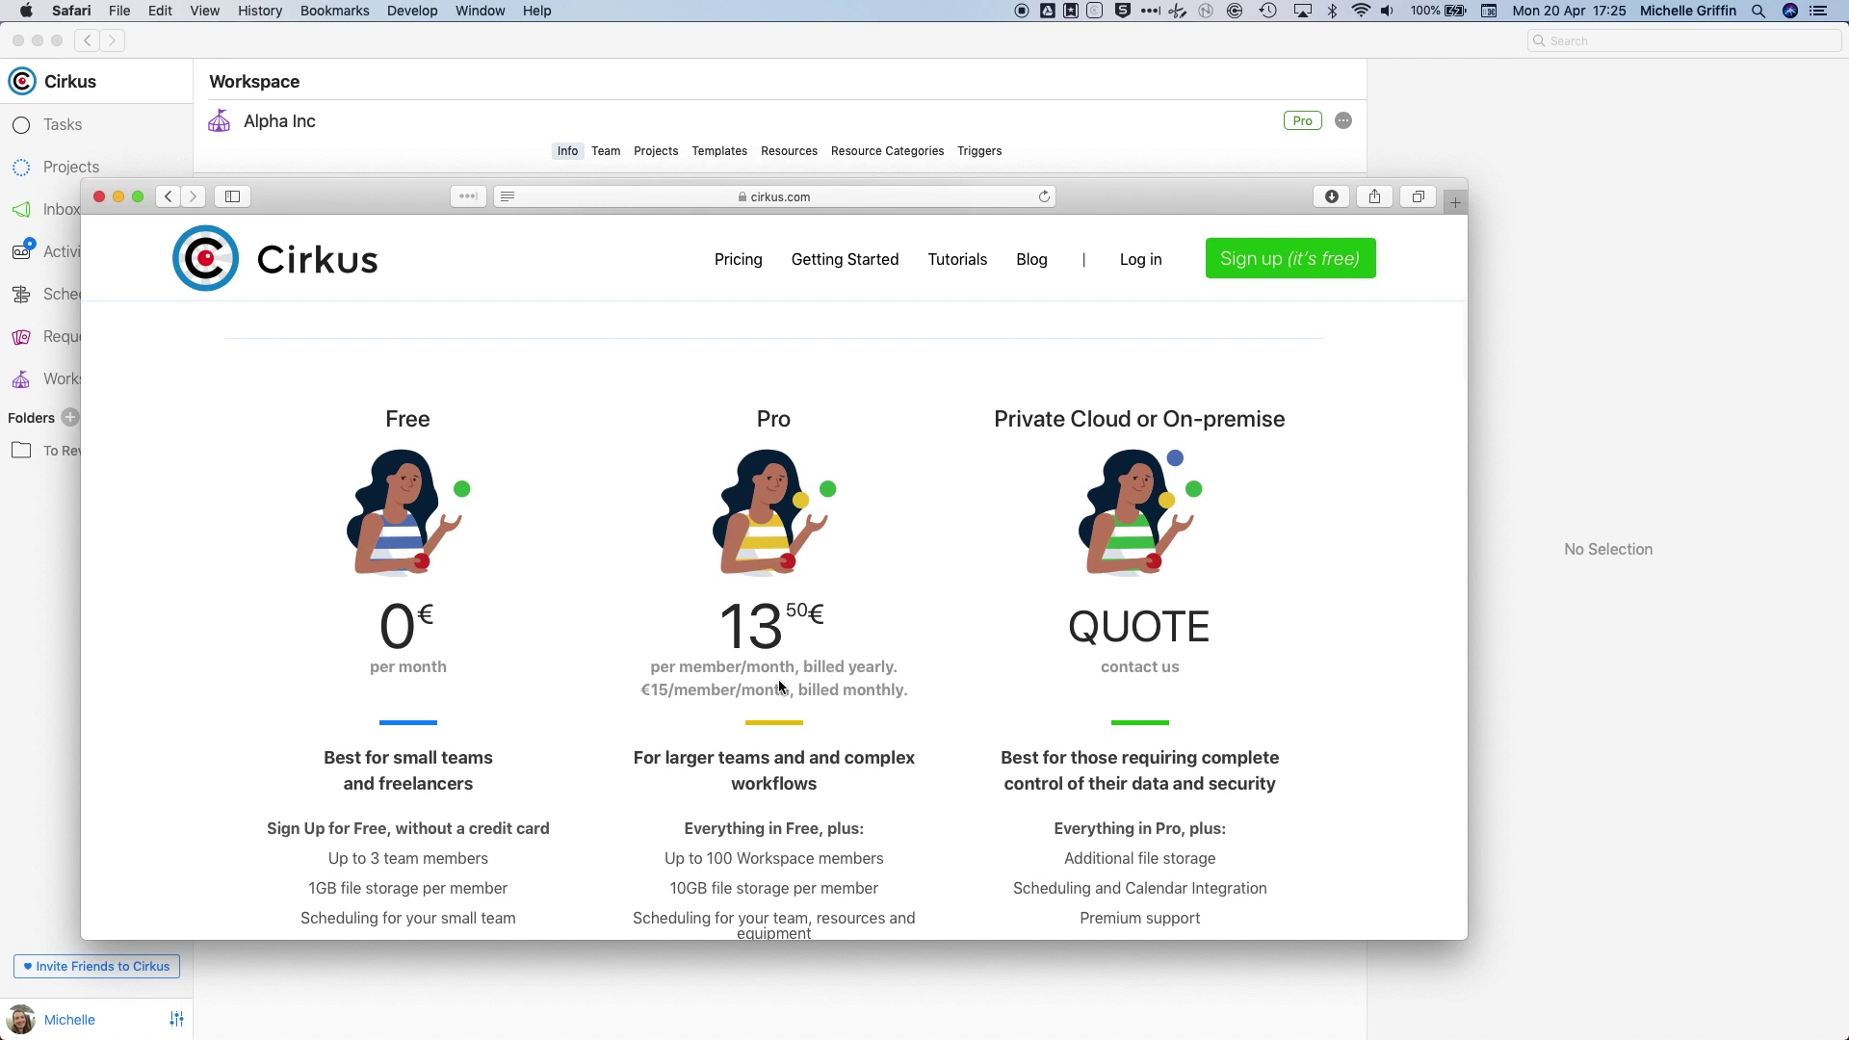
pyautogui.scroll(-2, 738, 690)
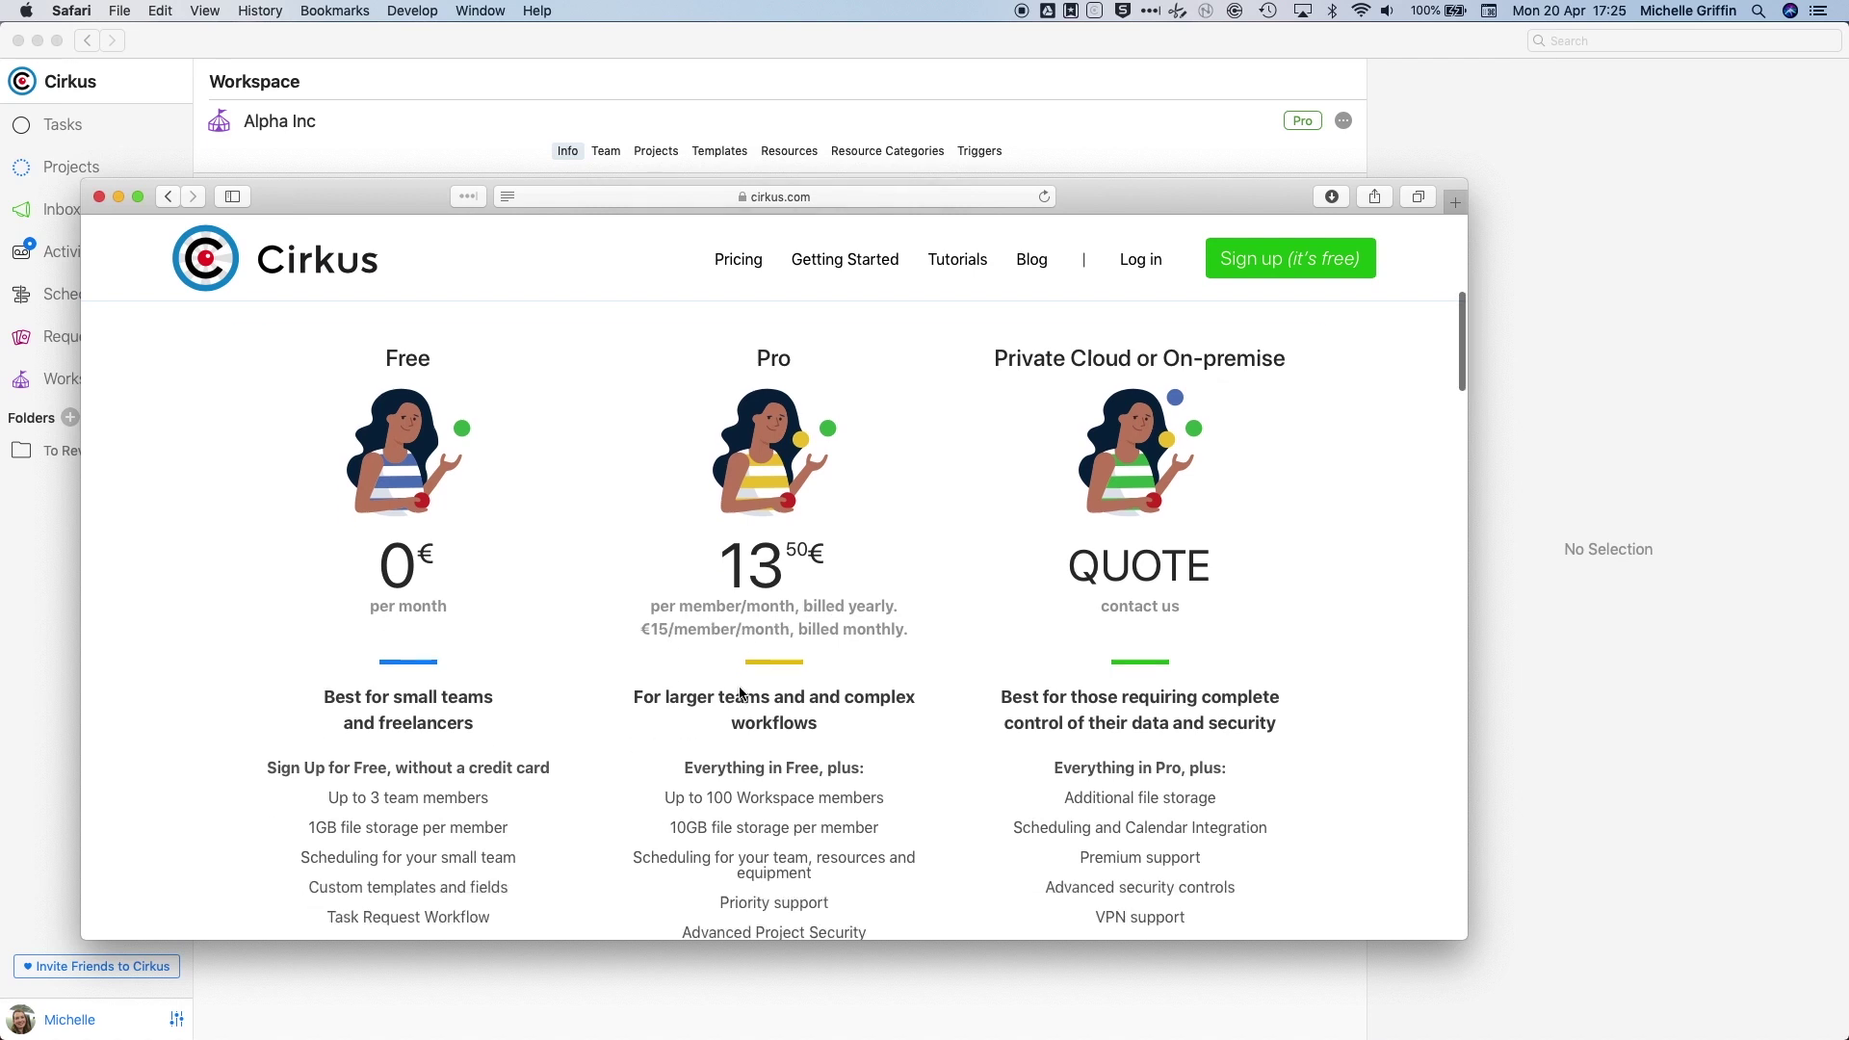
pyautogui.scroll(-3, 741, 691)
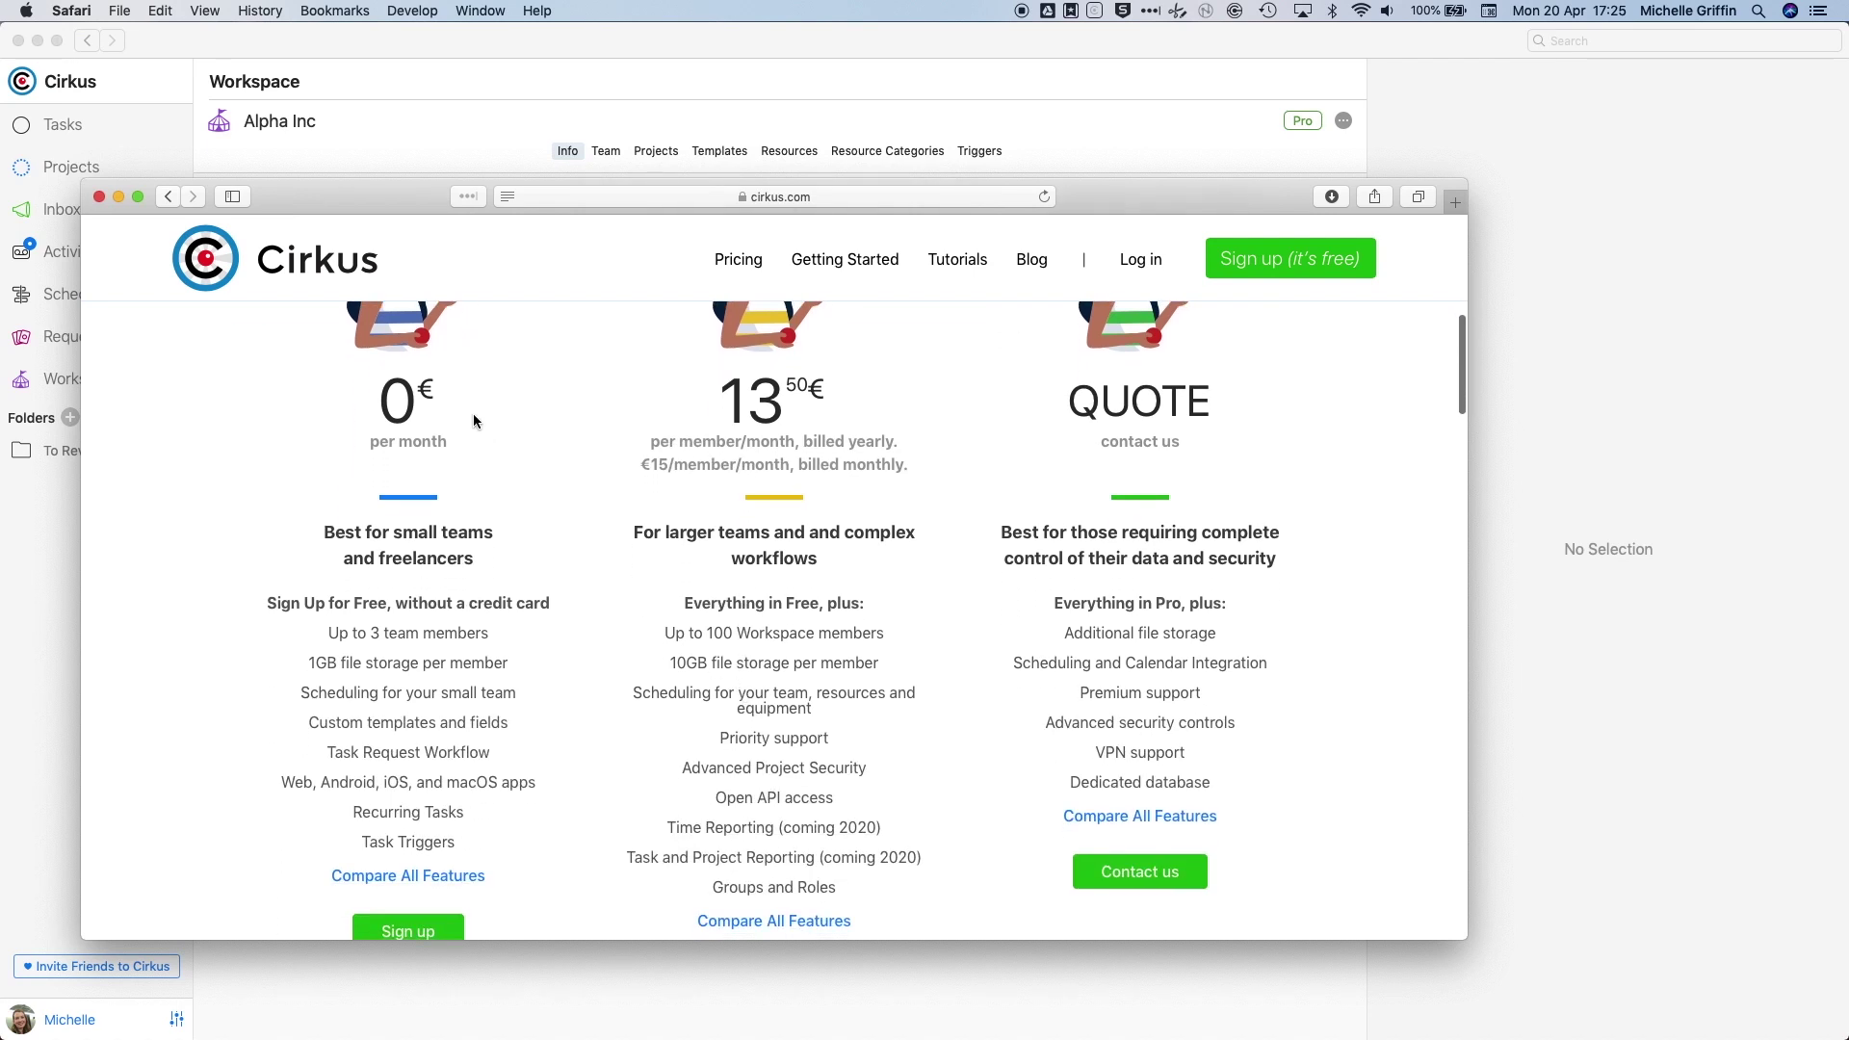
pyautogui.scroll(1, 472, 420)
pyautogui.scroll(-2, 471, 420)
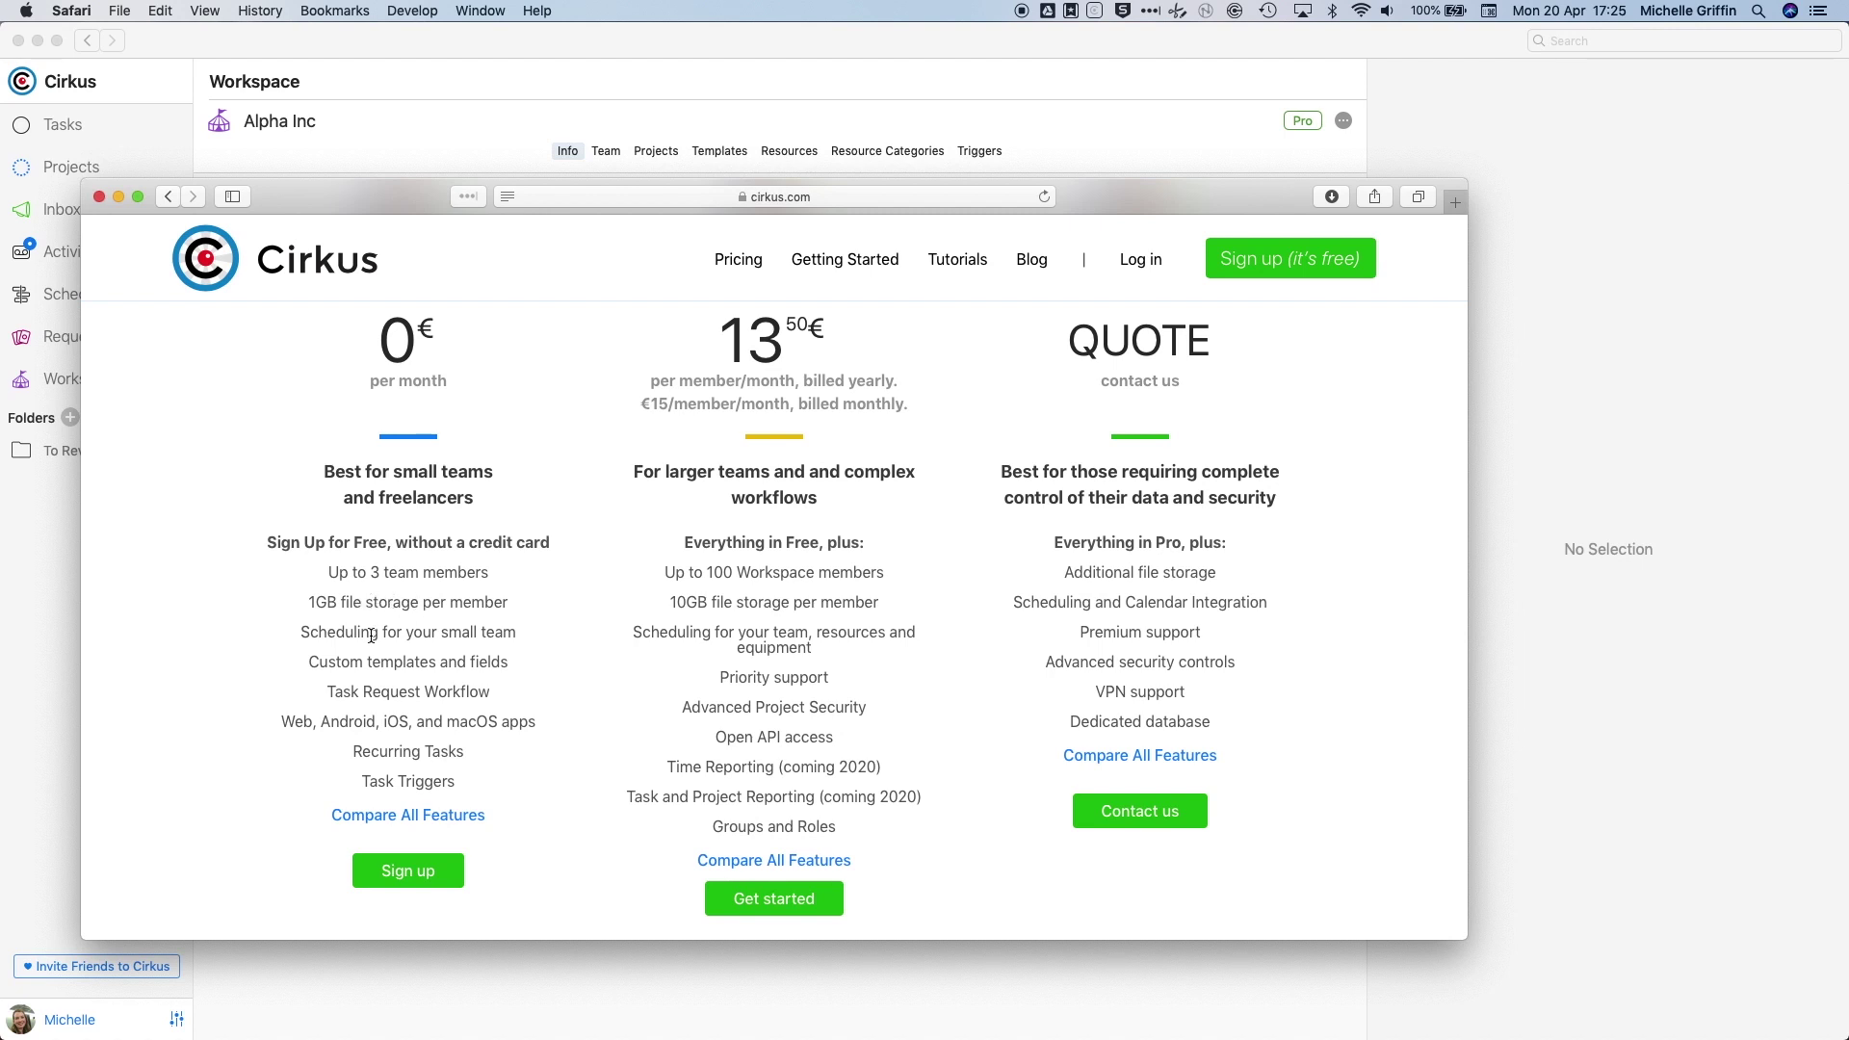
pyautogui.scroll(-1, 371, 636)
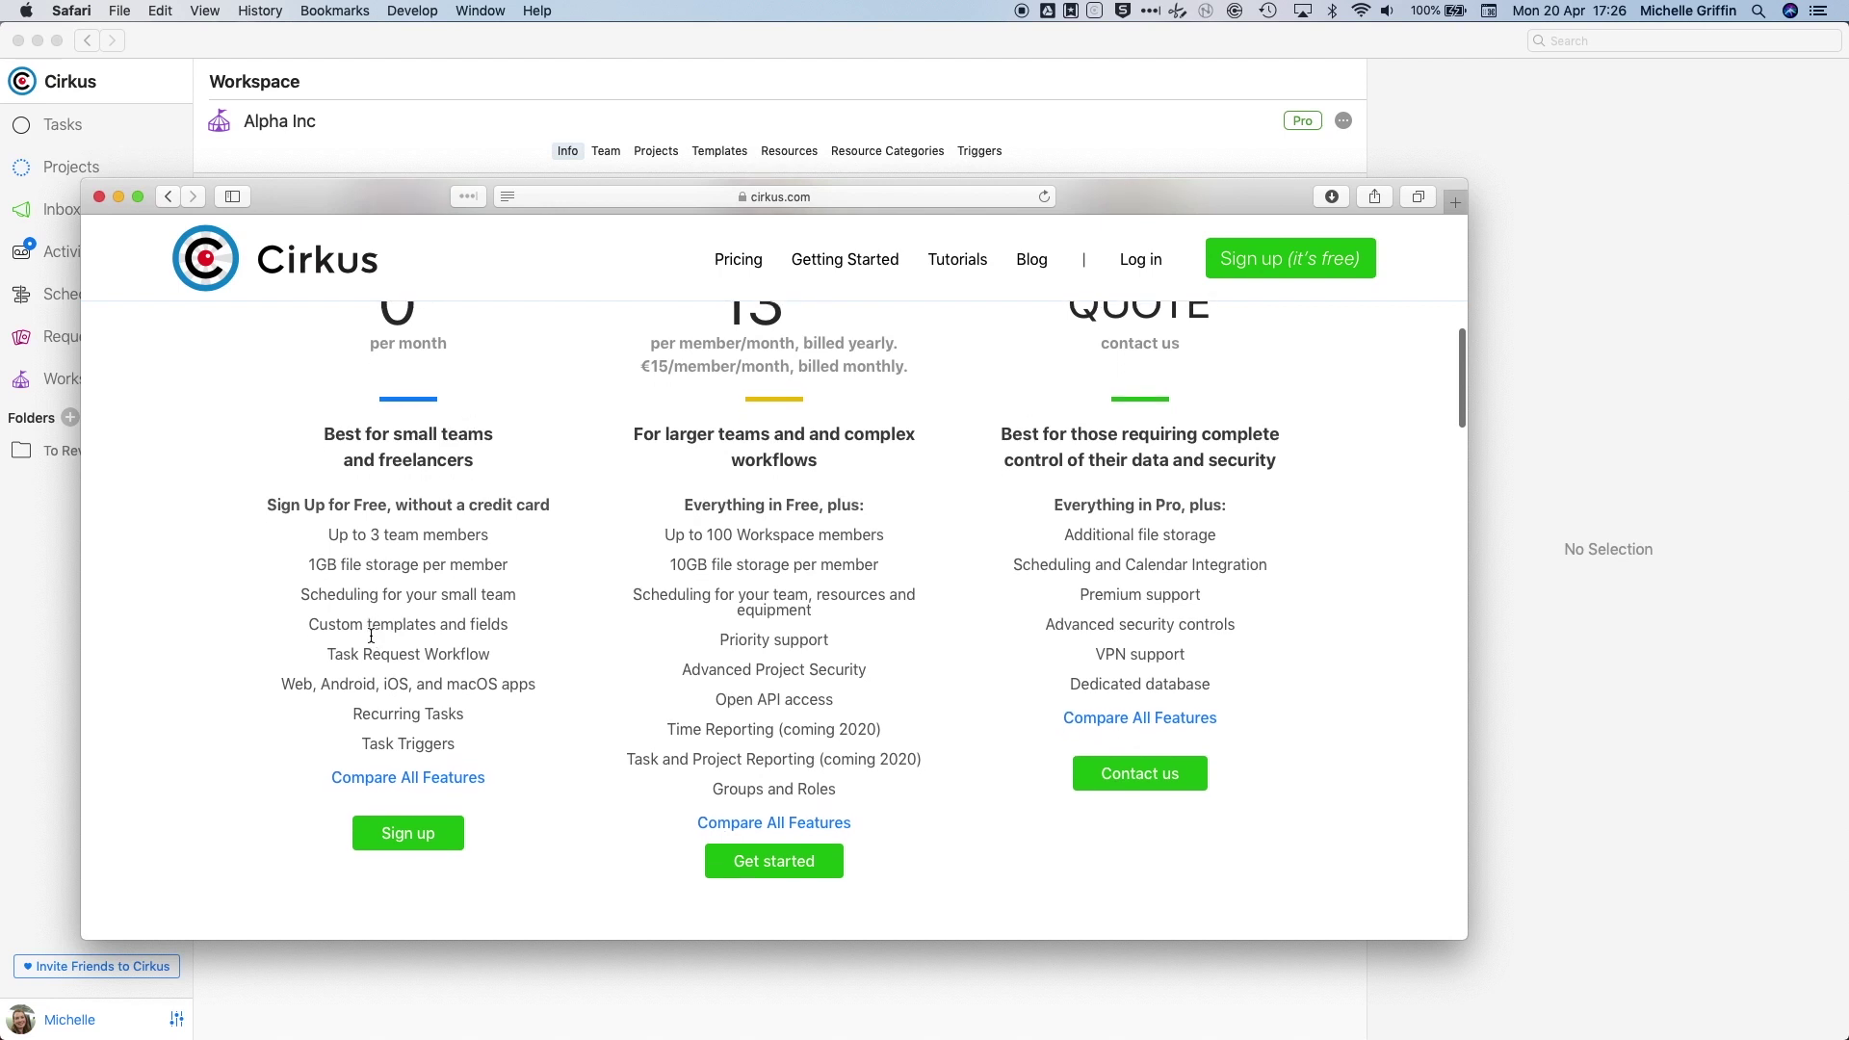
pyautogui.scroll(2, 372, 635)
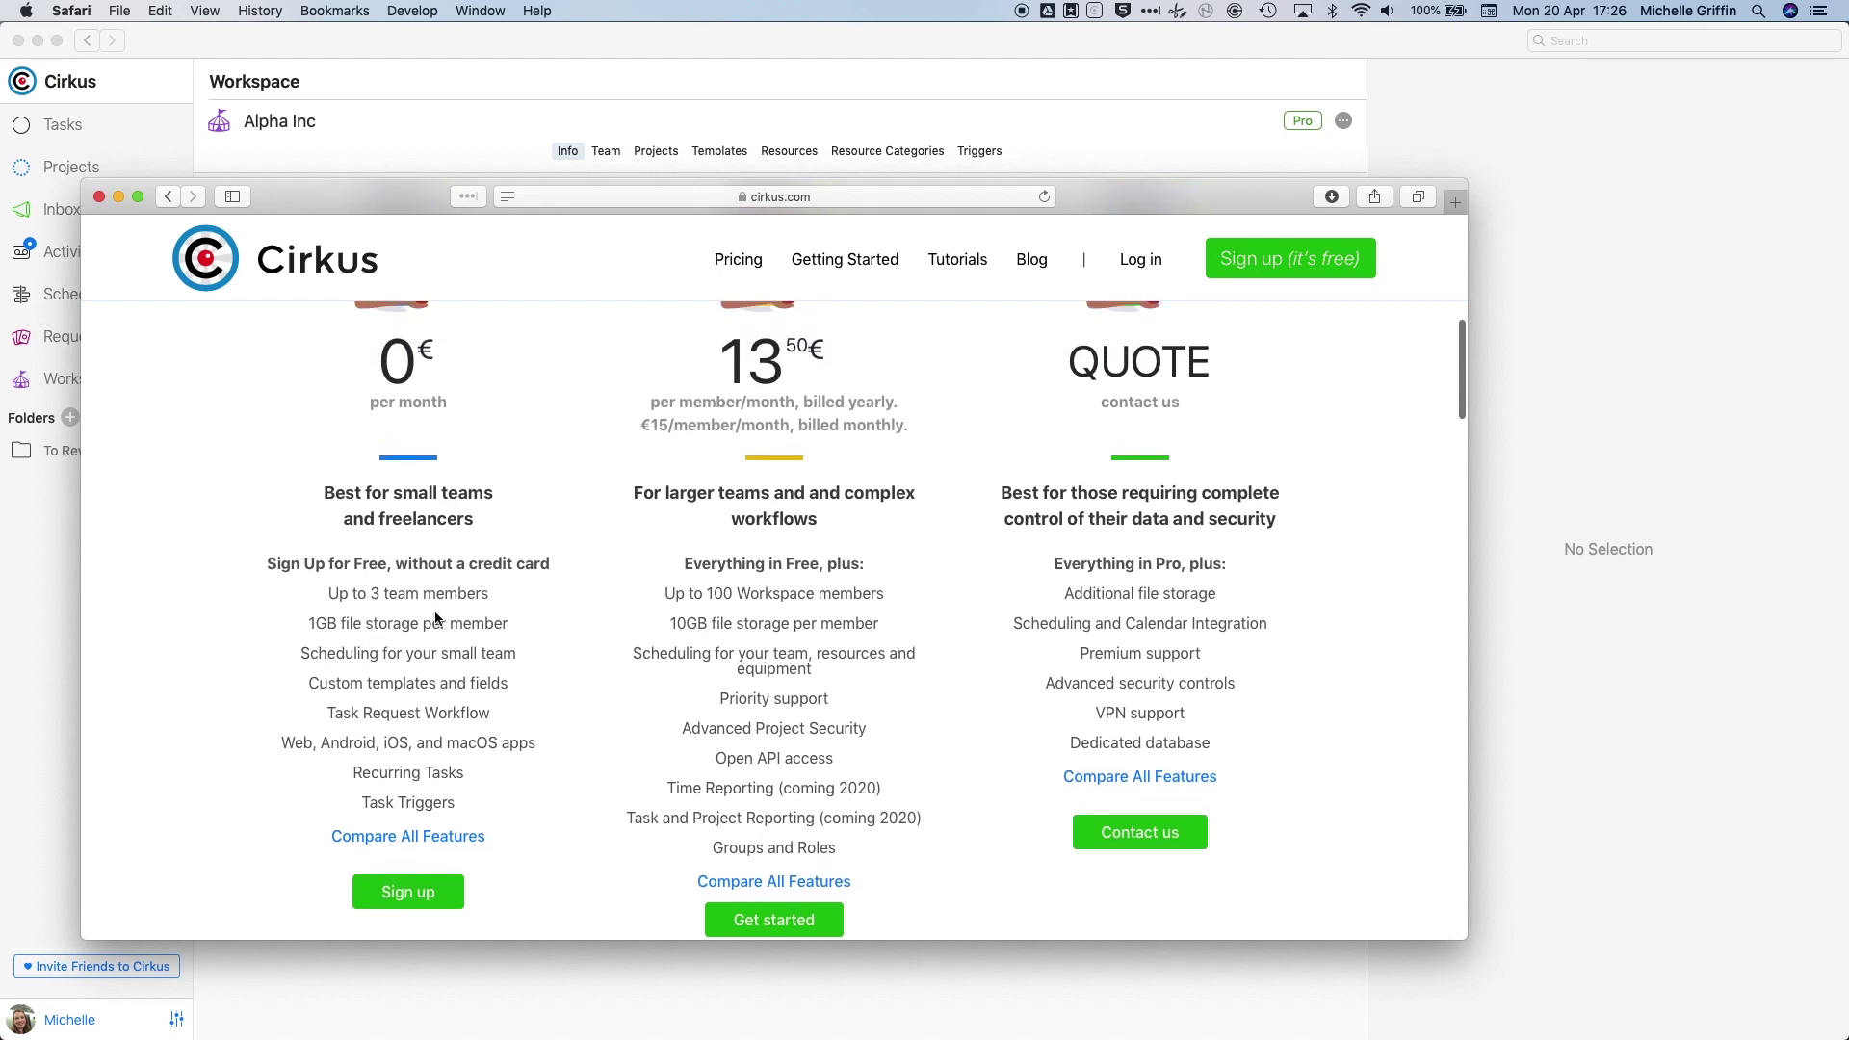
pyautogui.scroll(3, 435, 621)
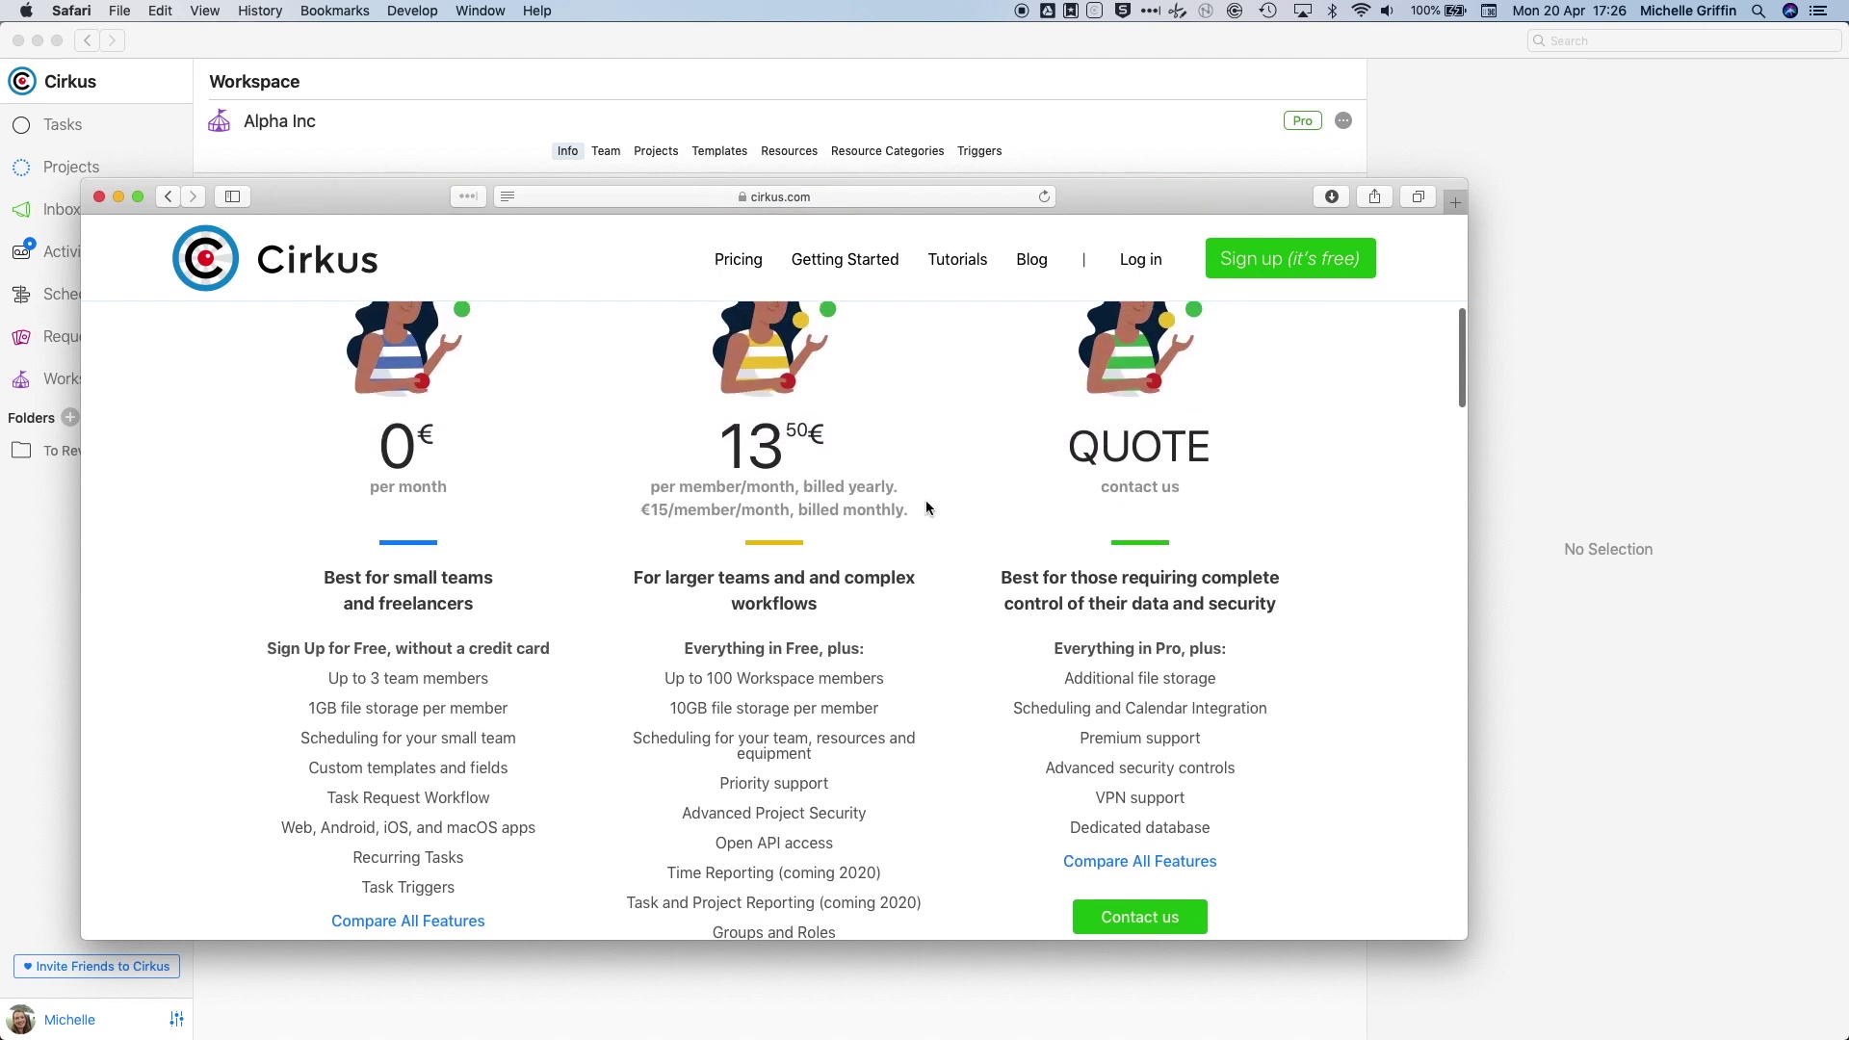
pyautogui.scroll(-2, 776, 613)
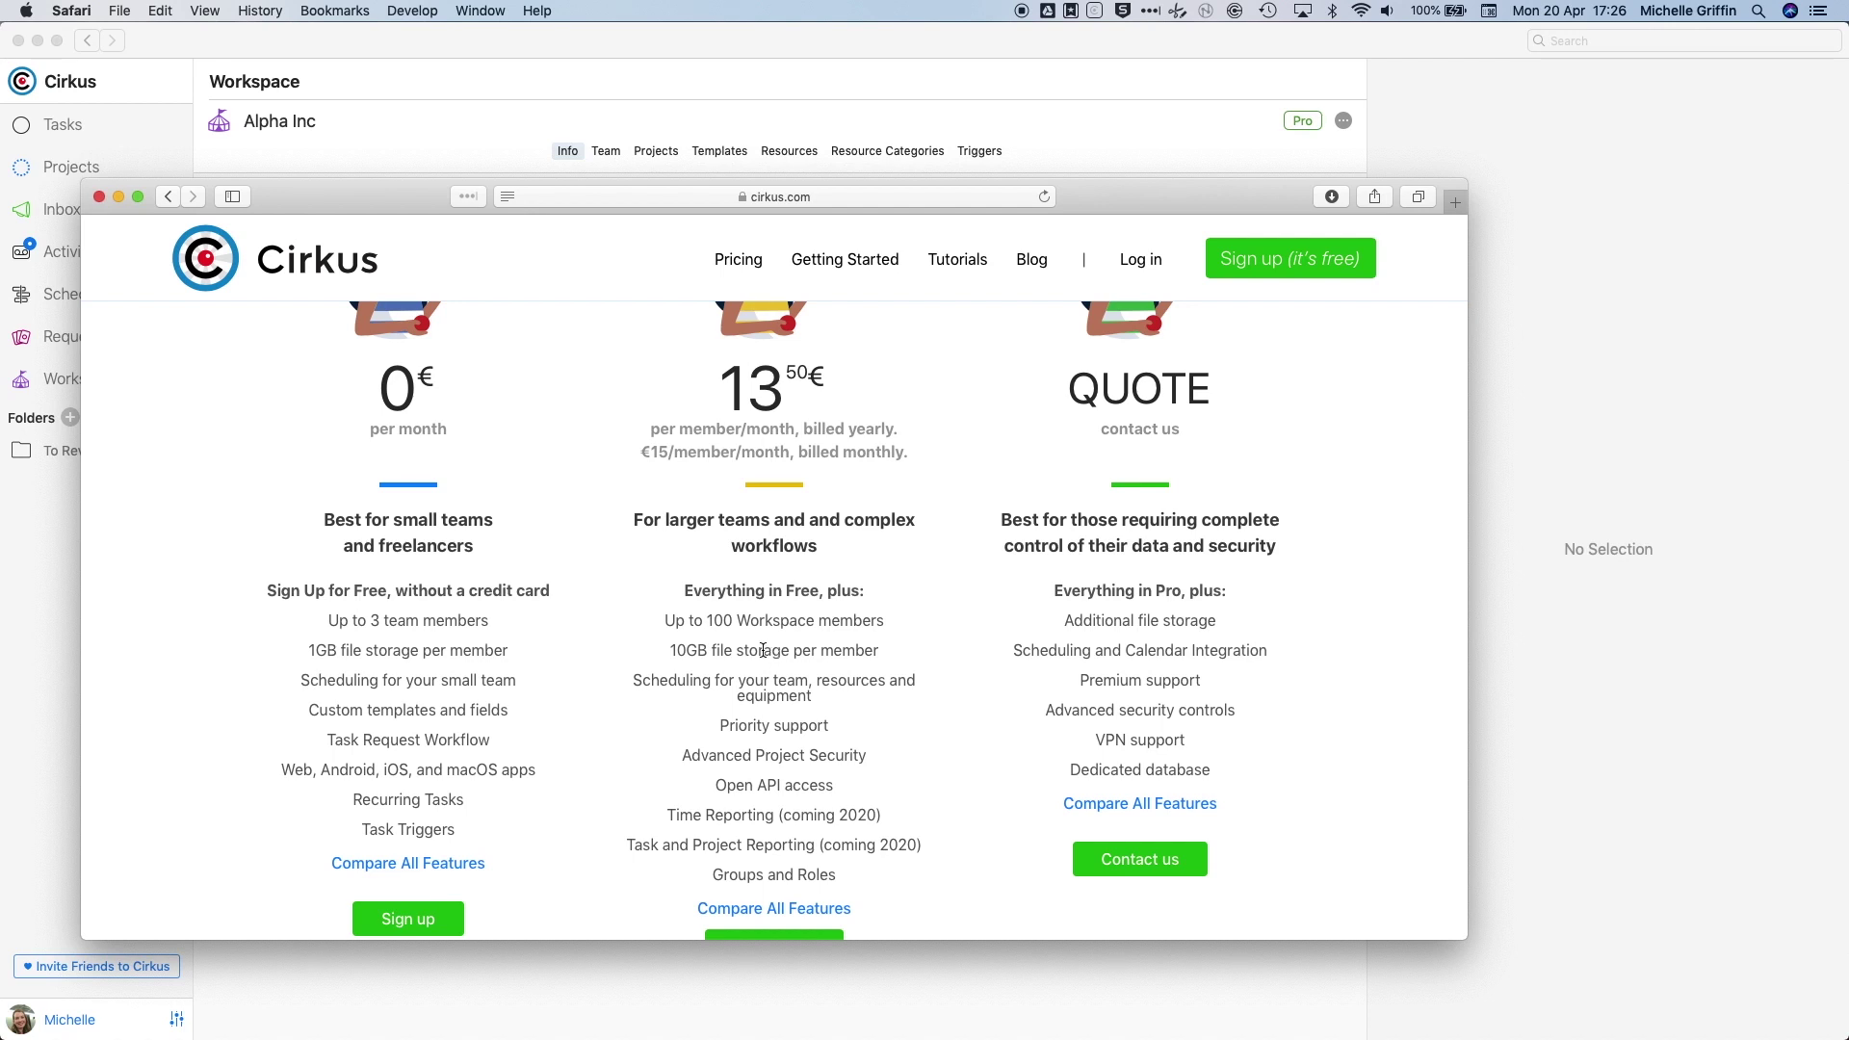
pyautogui.scroll(2, 769, 641)
pyautogui.scroll(3, 769, 641)
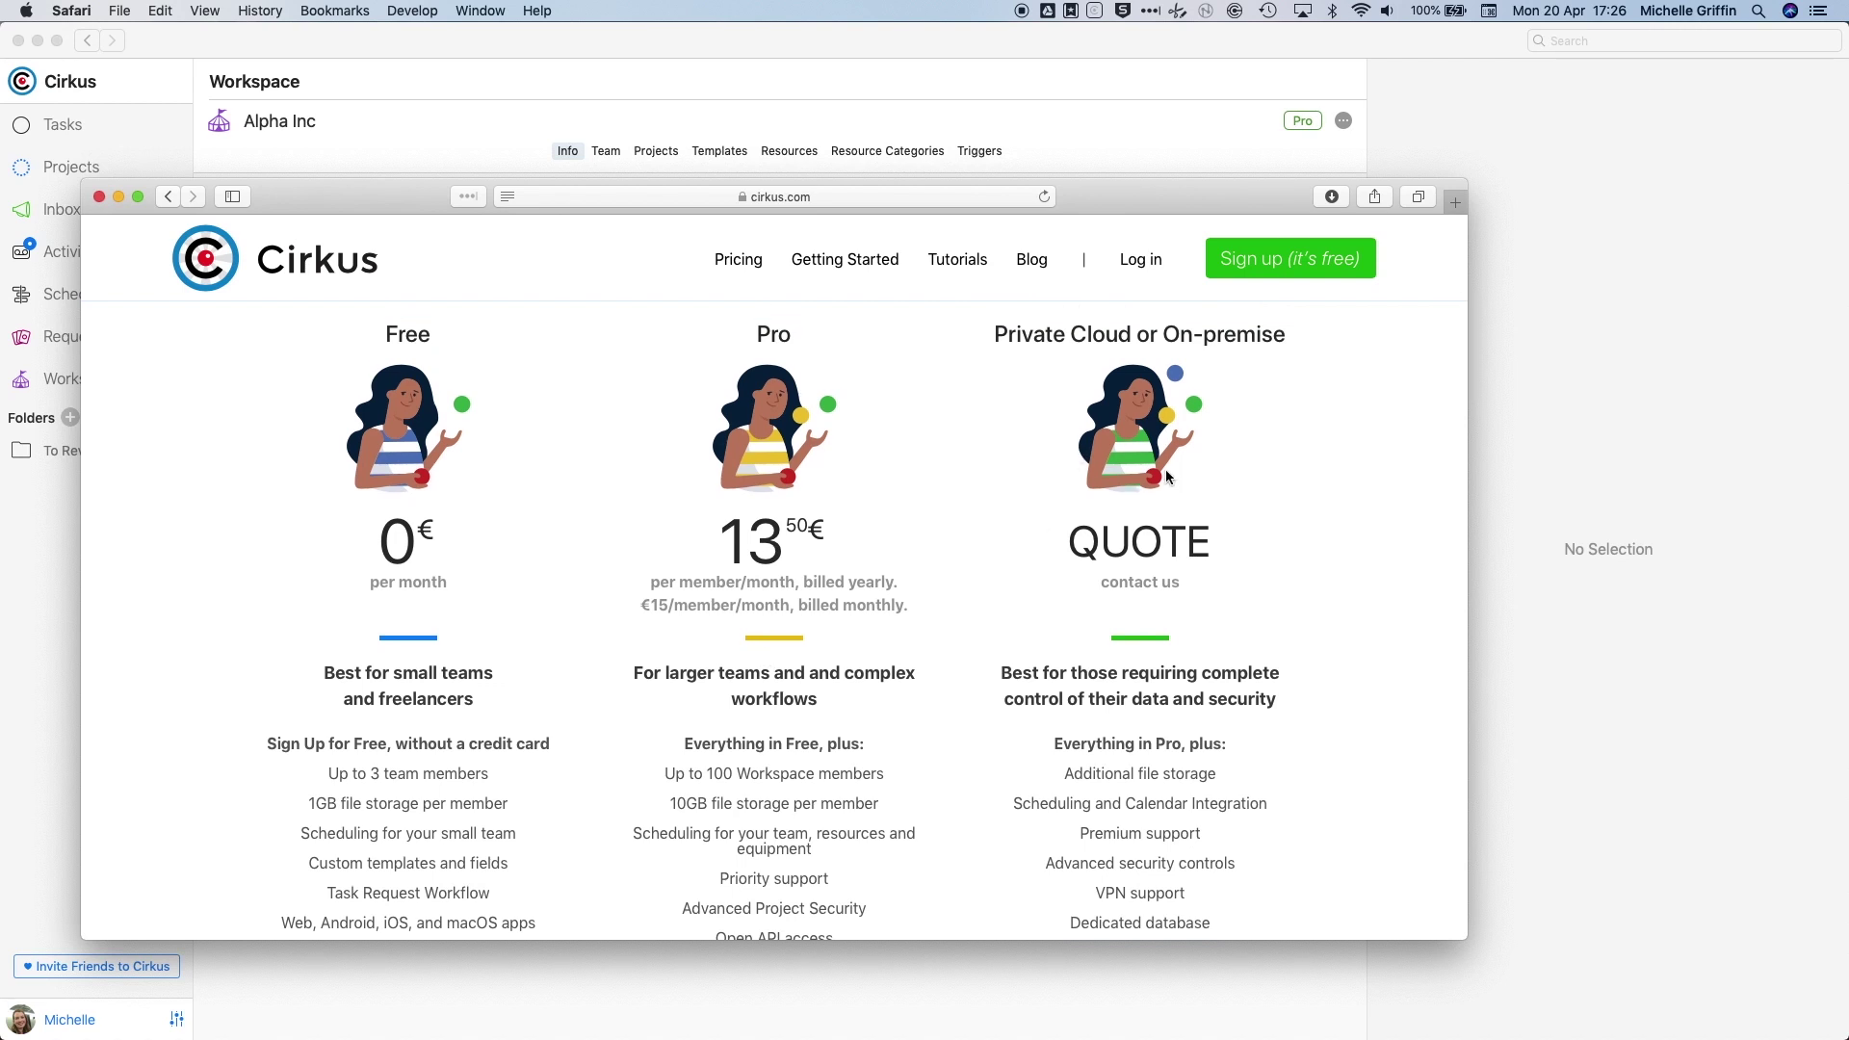
pyautogui.scroll(3, 1161, 564)
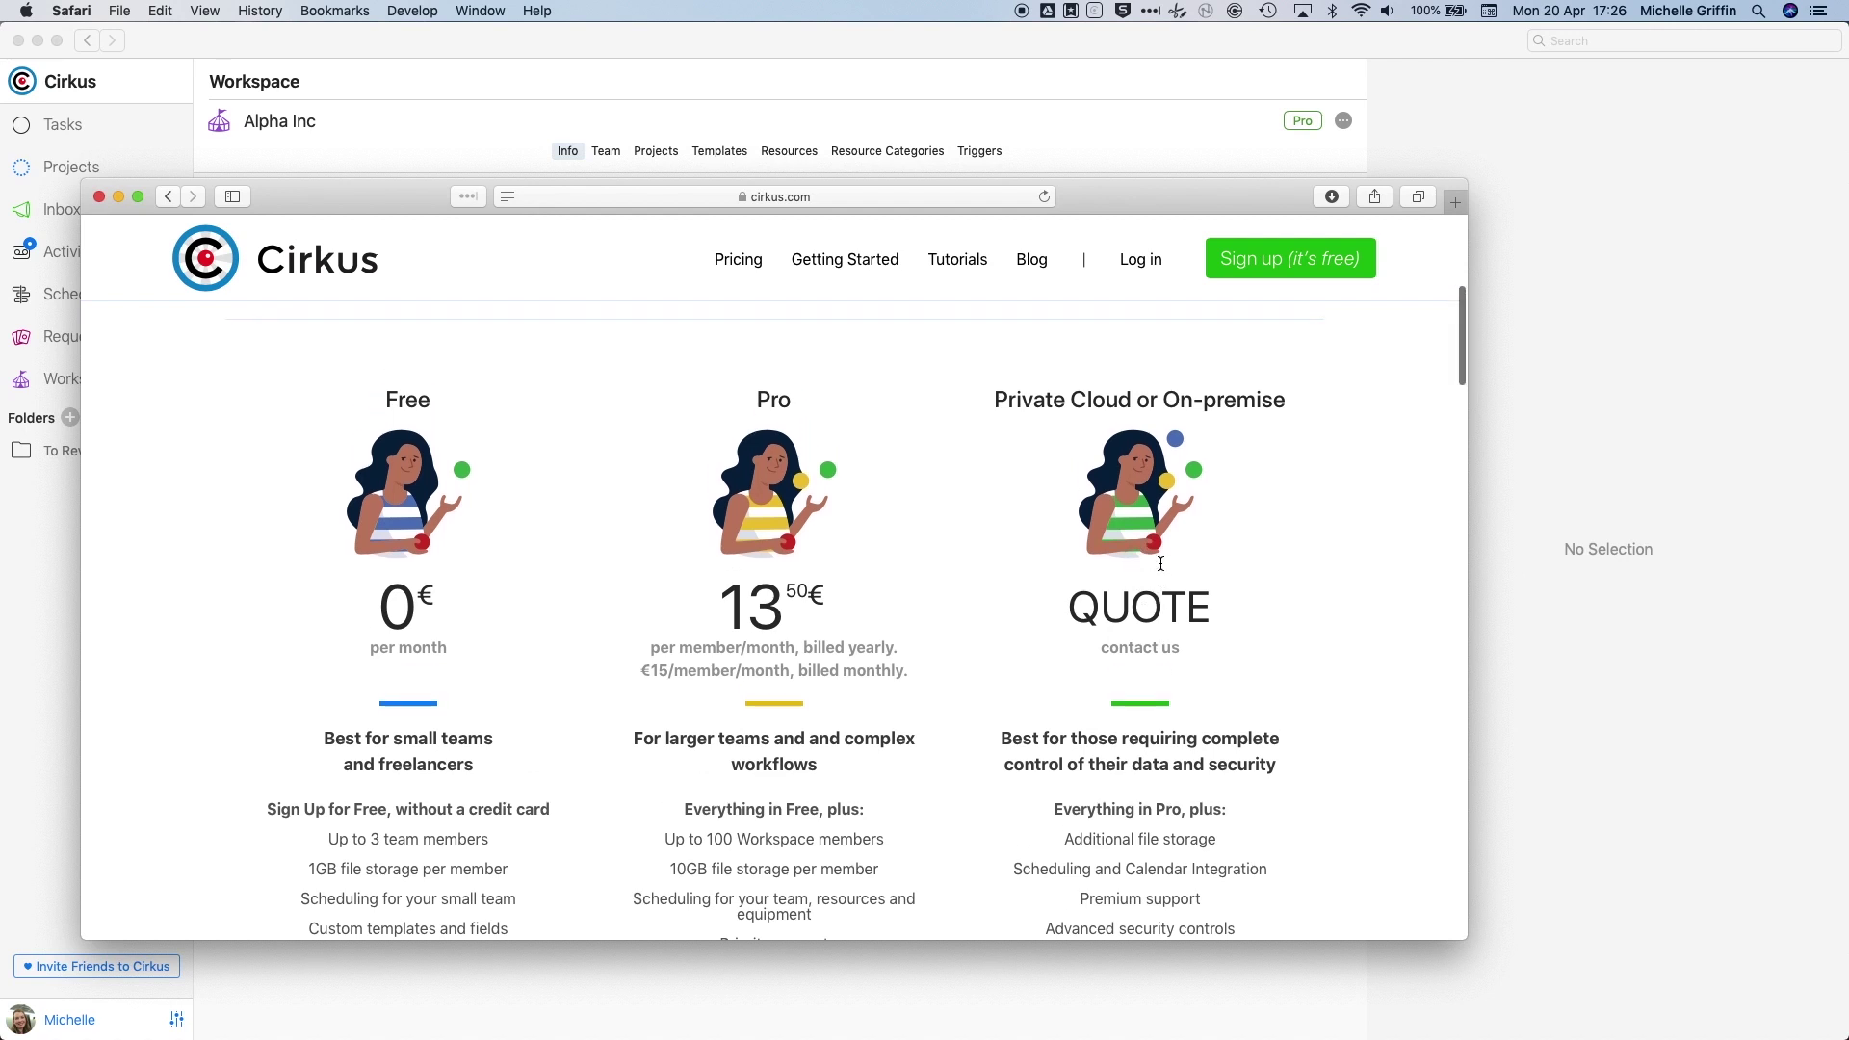
pyautogui.scroll(-5, 1108, 573)
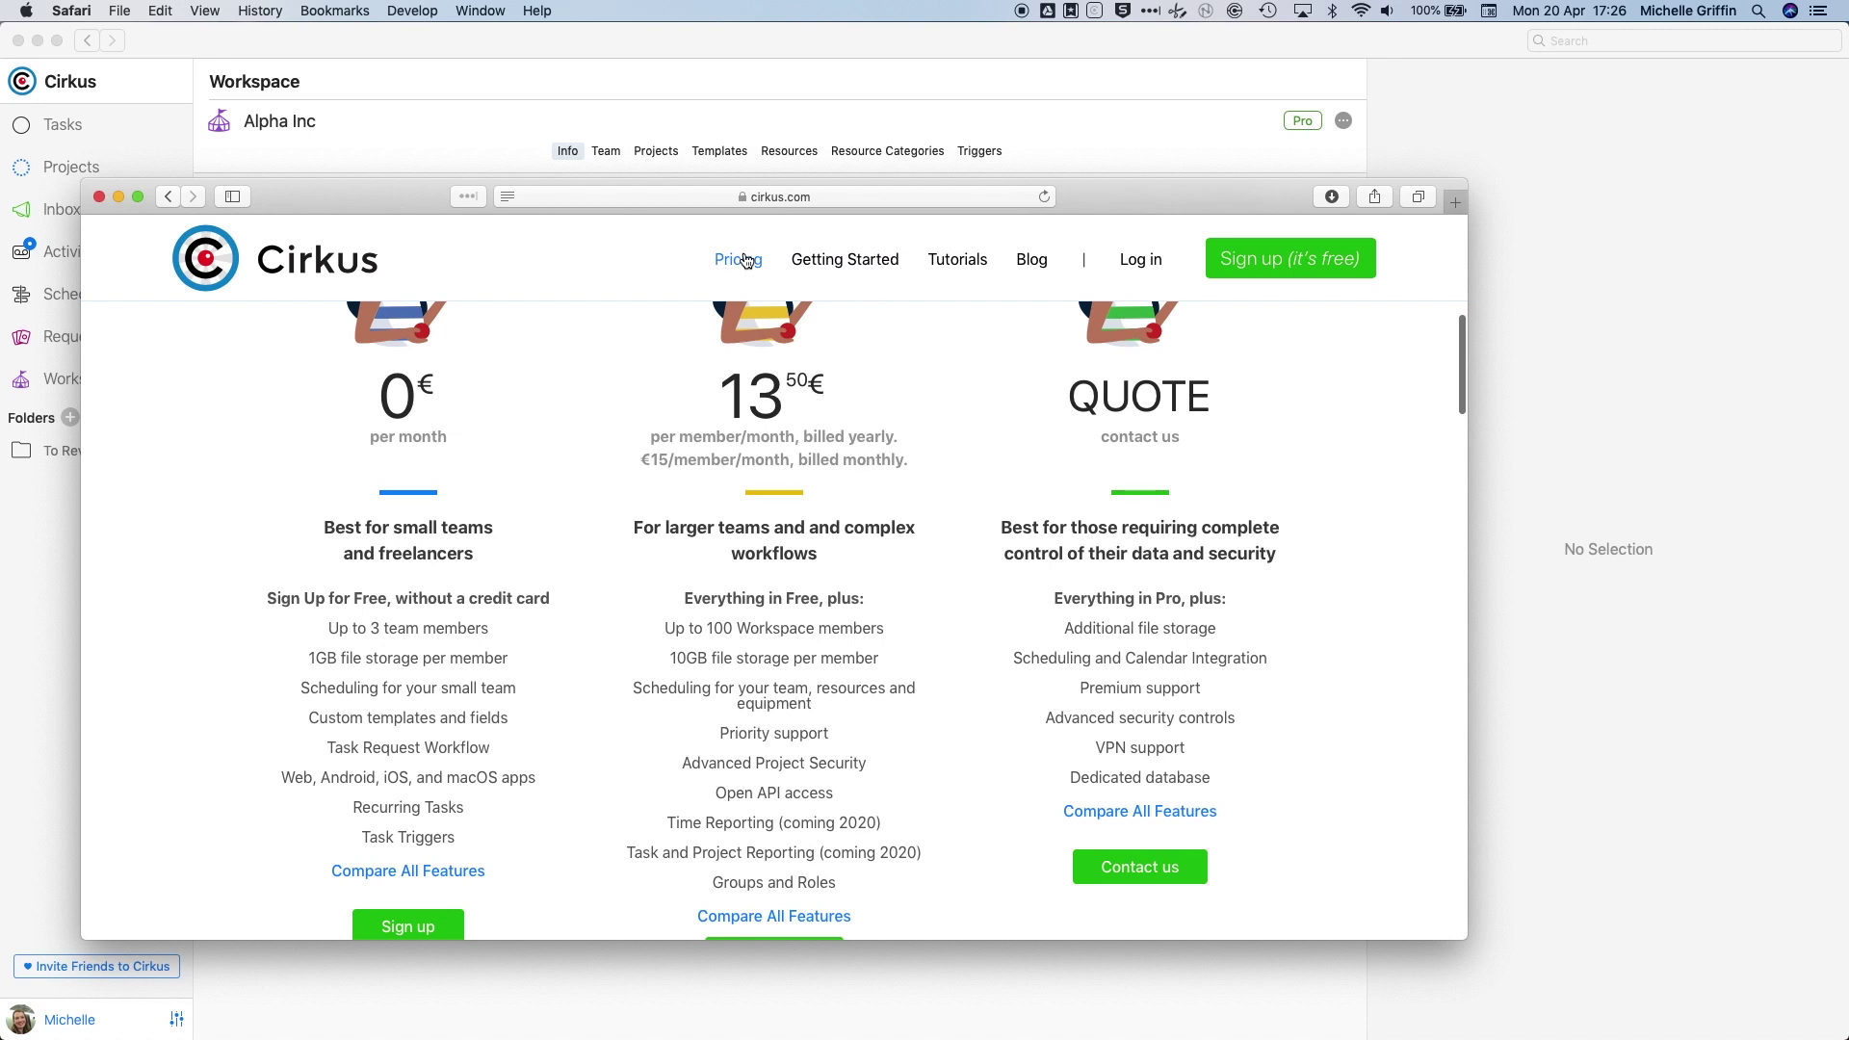
# - Open the website's Tutorials page and look through the available video tutorials
pyautogui.click(953, 261)
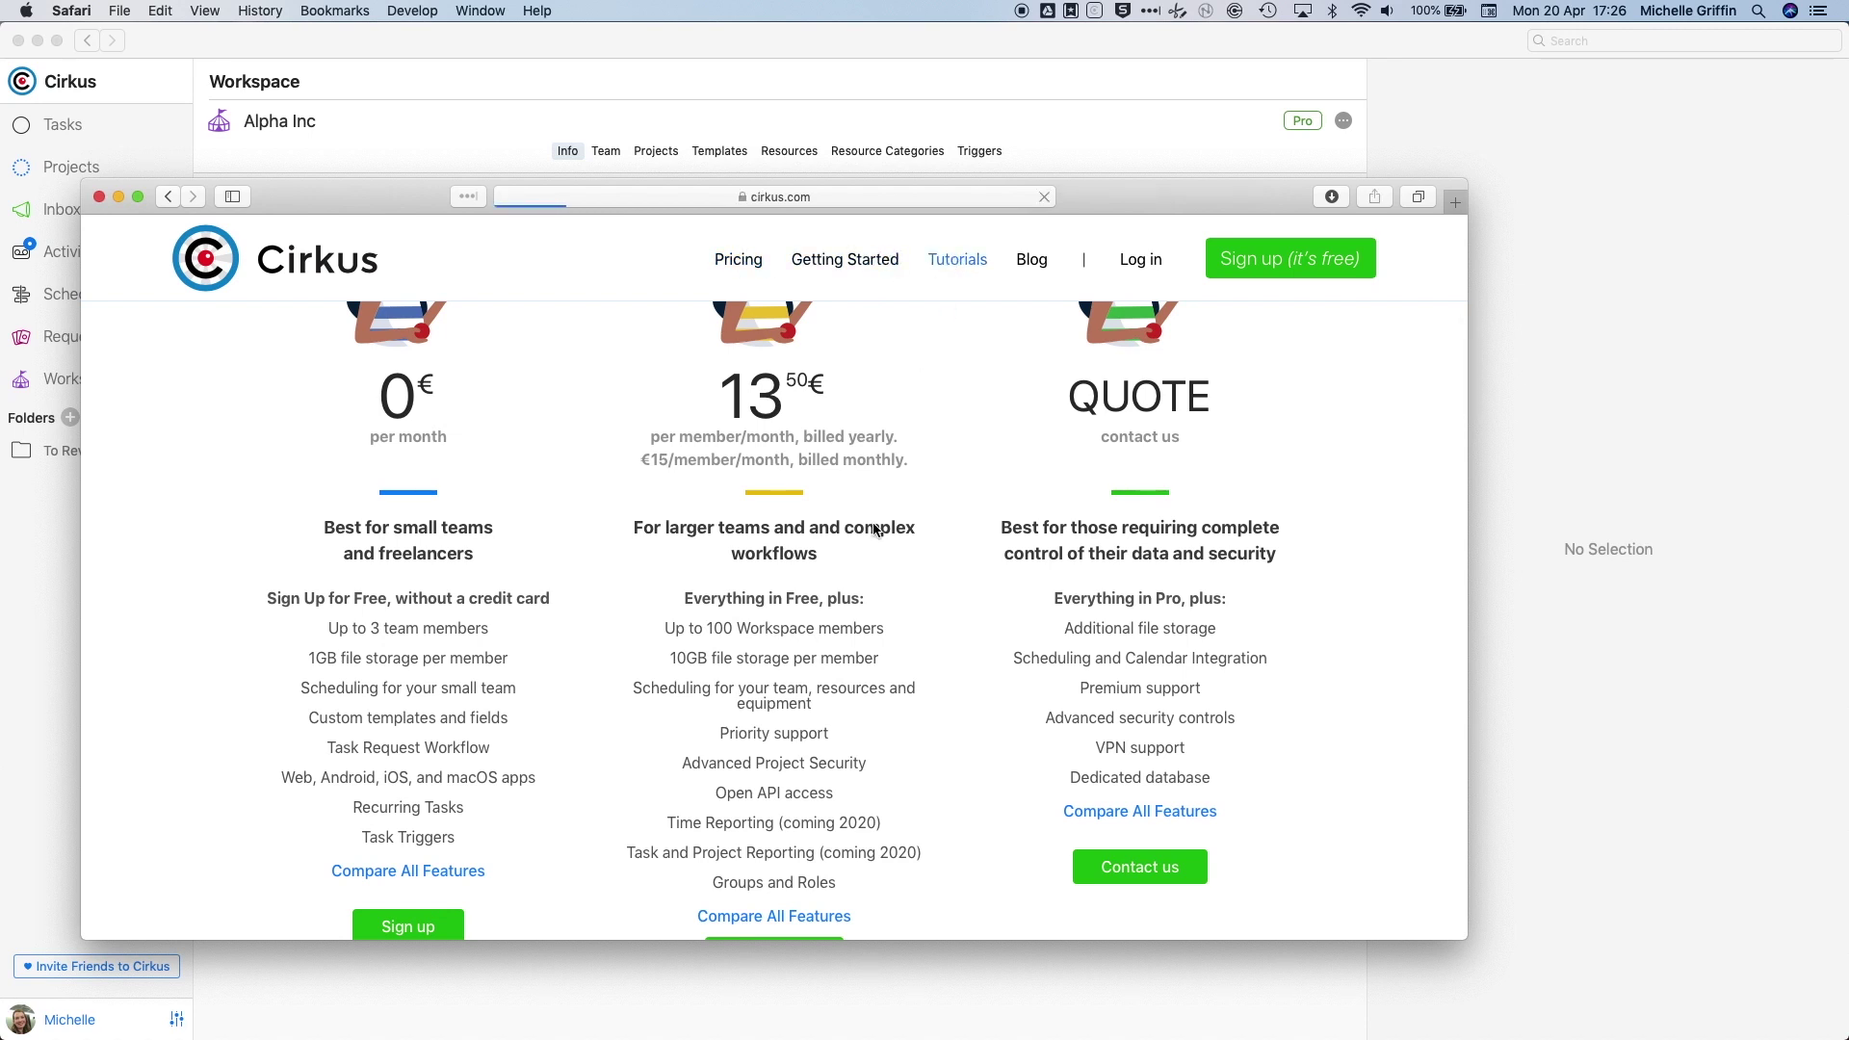
pyautogui.scroll(-2, 872, 525)
pyautogui.scroll(-9, 870, 526)
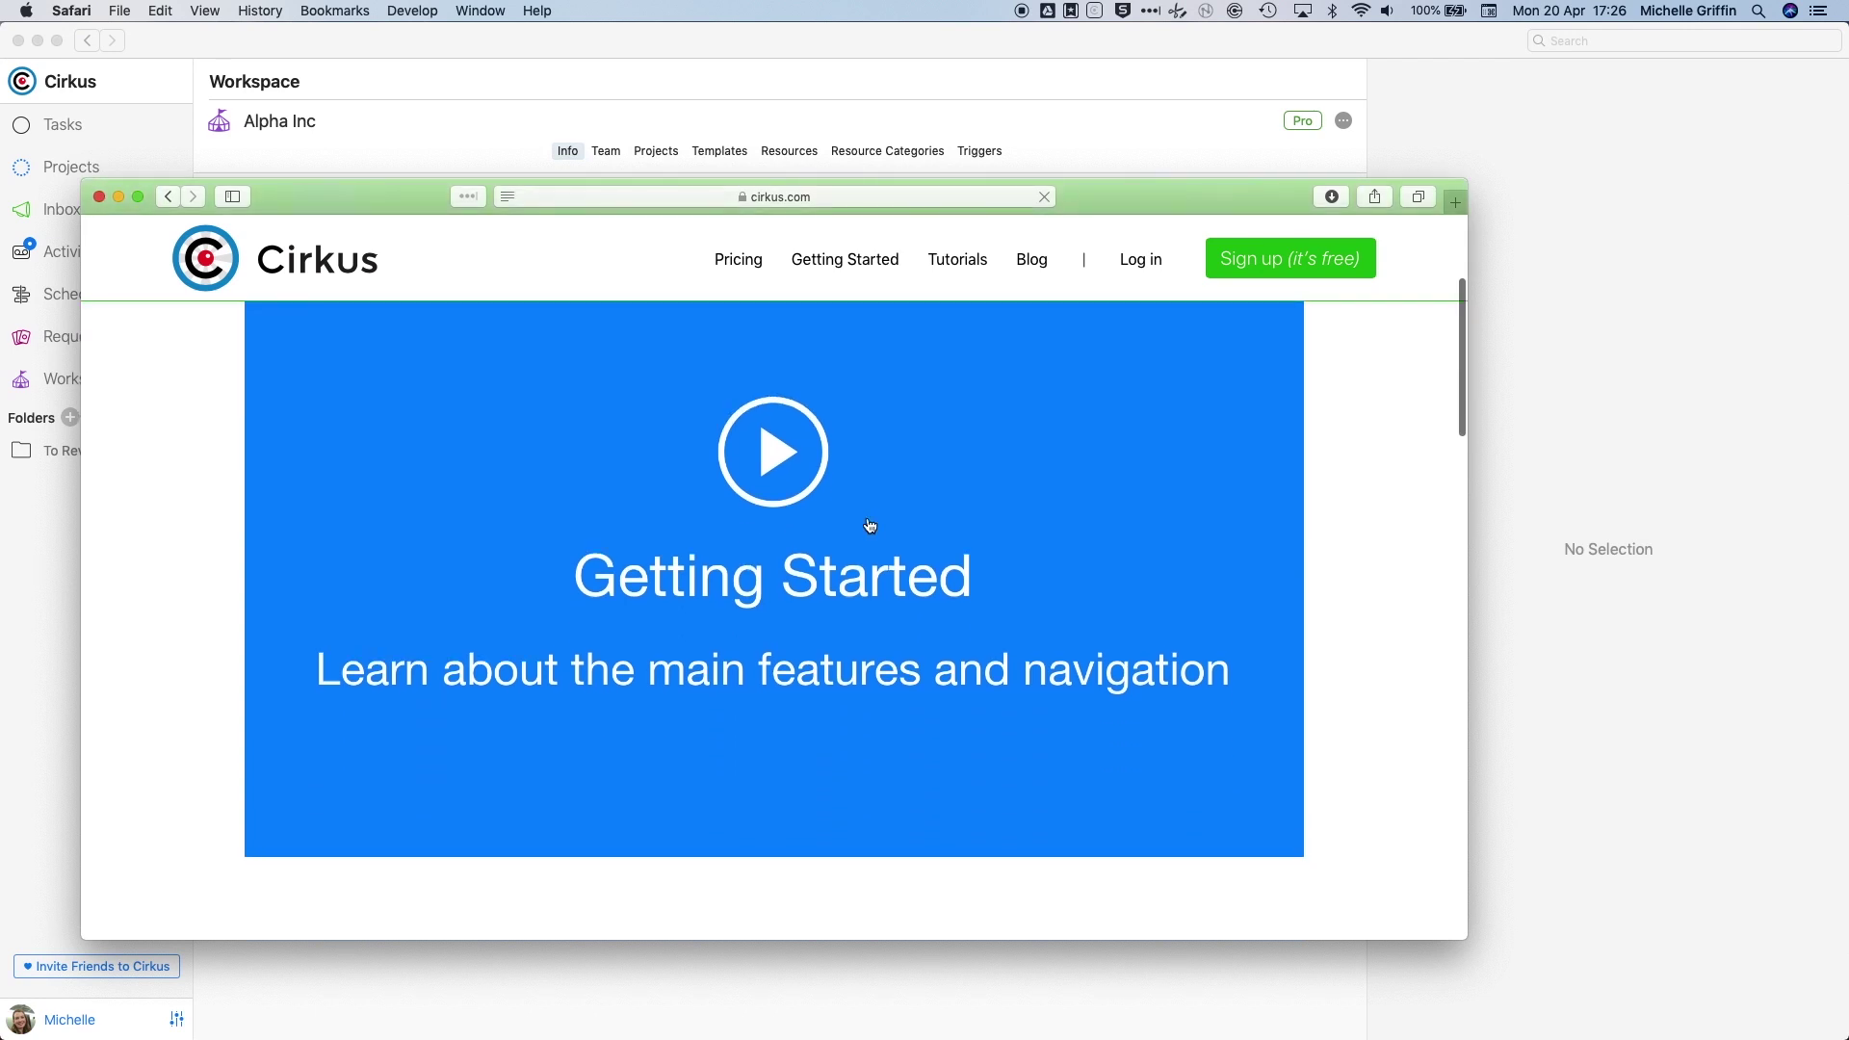
pyautogui.scroll(-9, 870, 526)
pyautogui.scroll(-8, 869, 525)
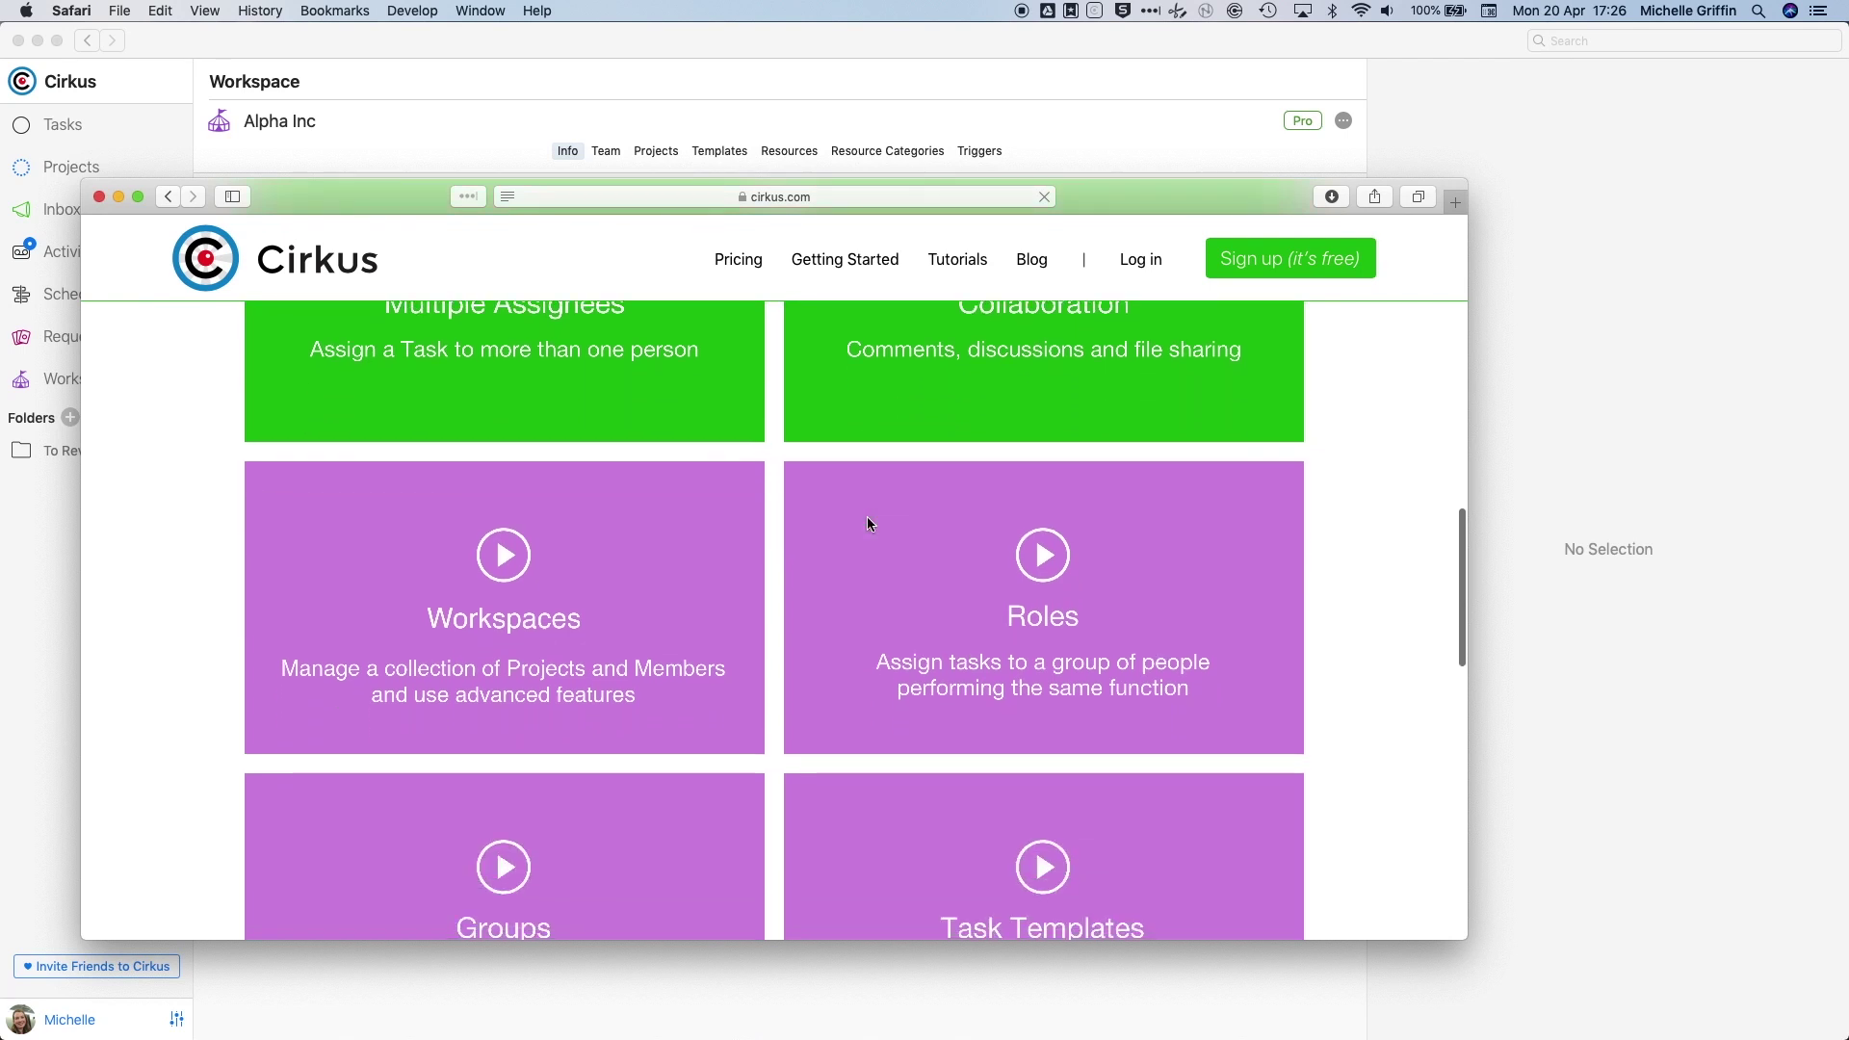
pyautogui.scroll(-7, 866, 524)
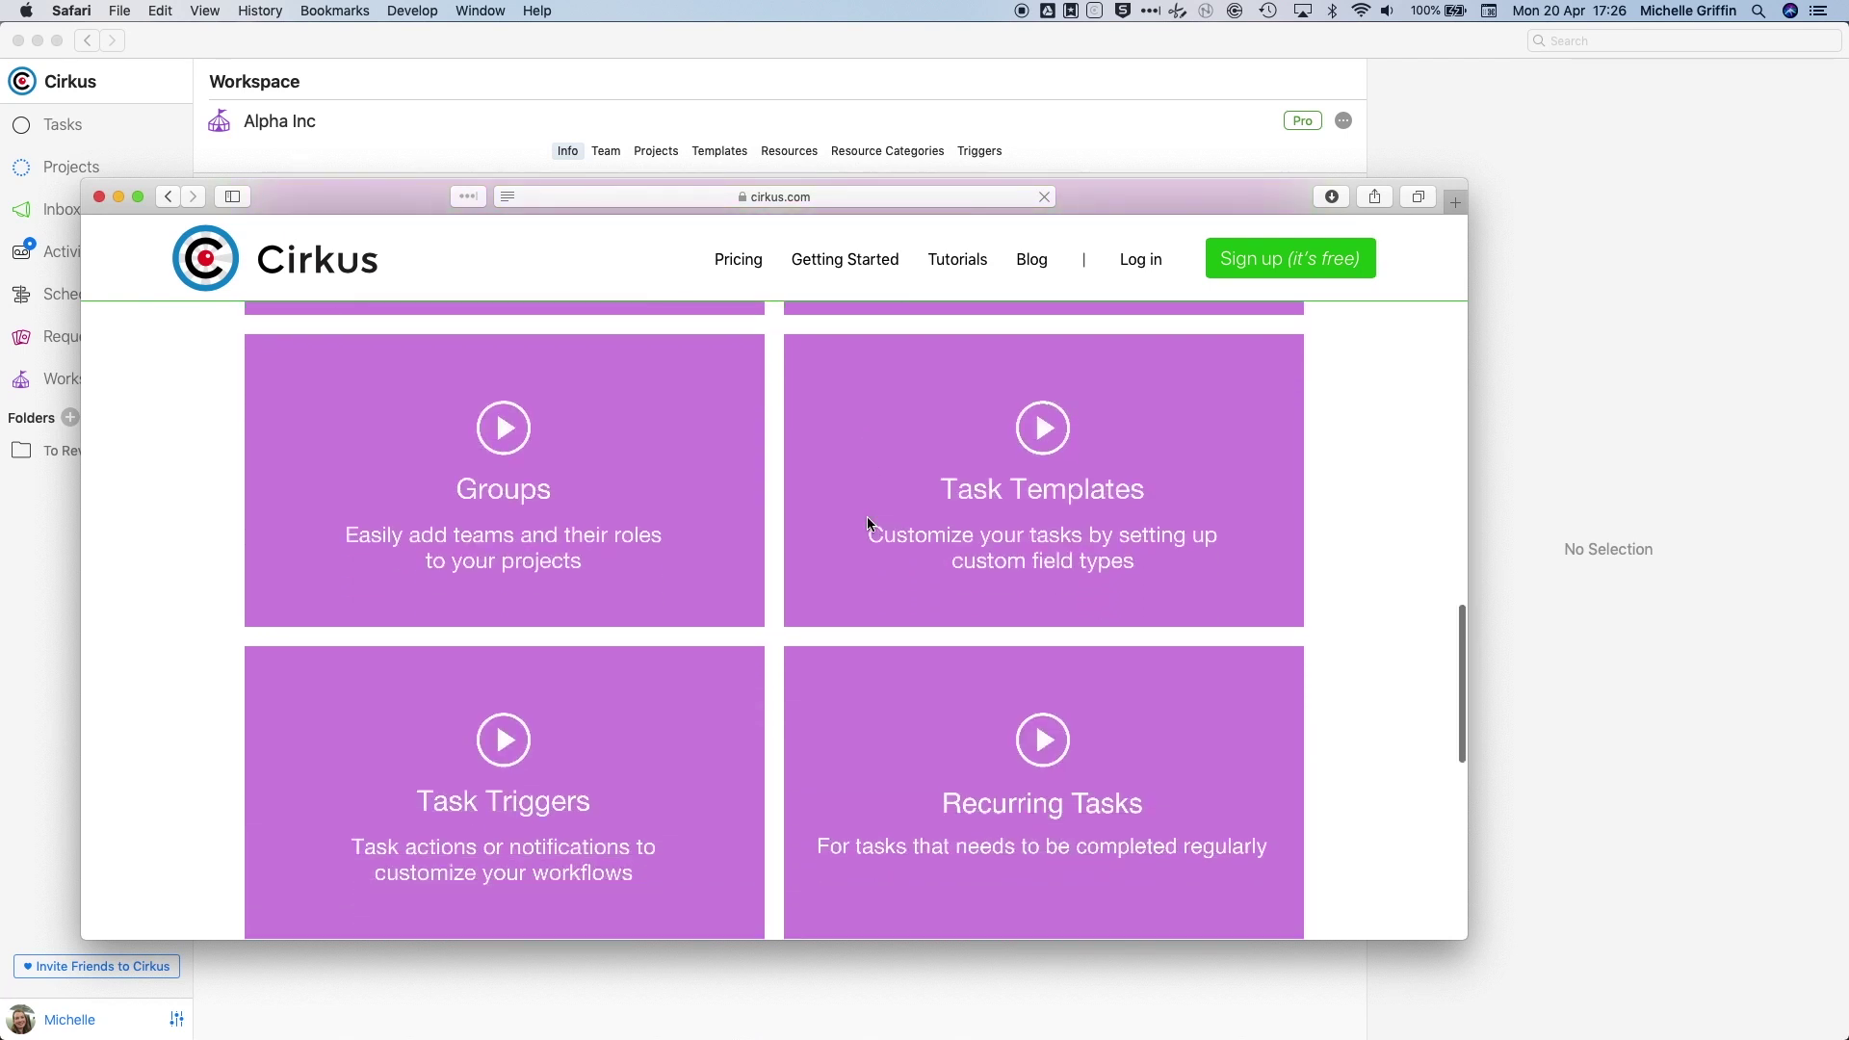
pyautogui.scroll(20, 866, 524)
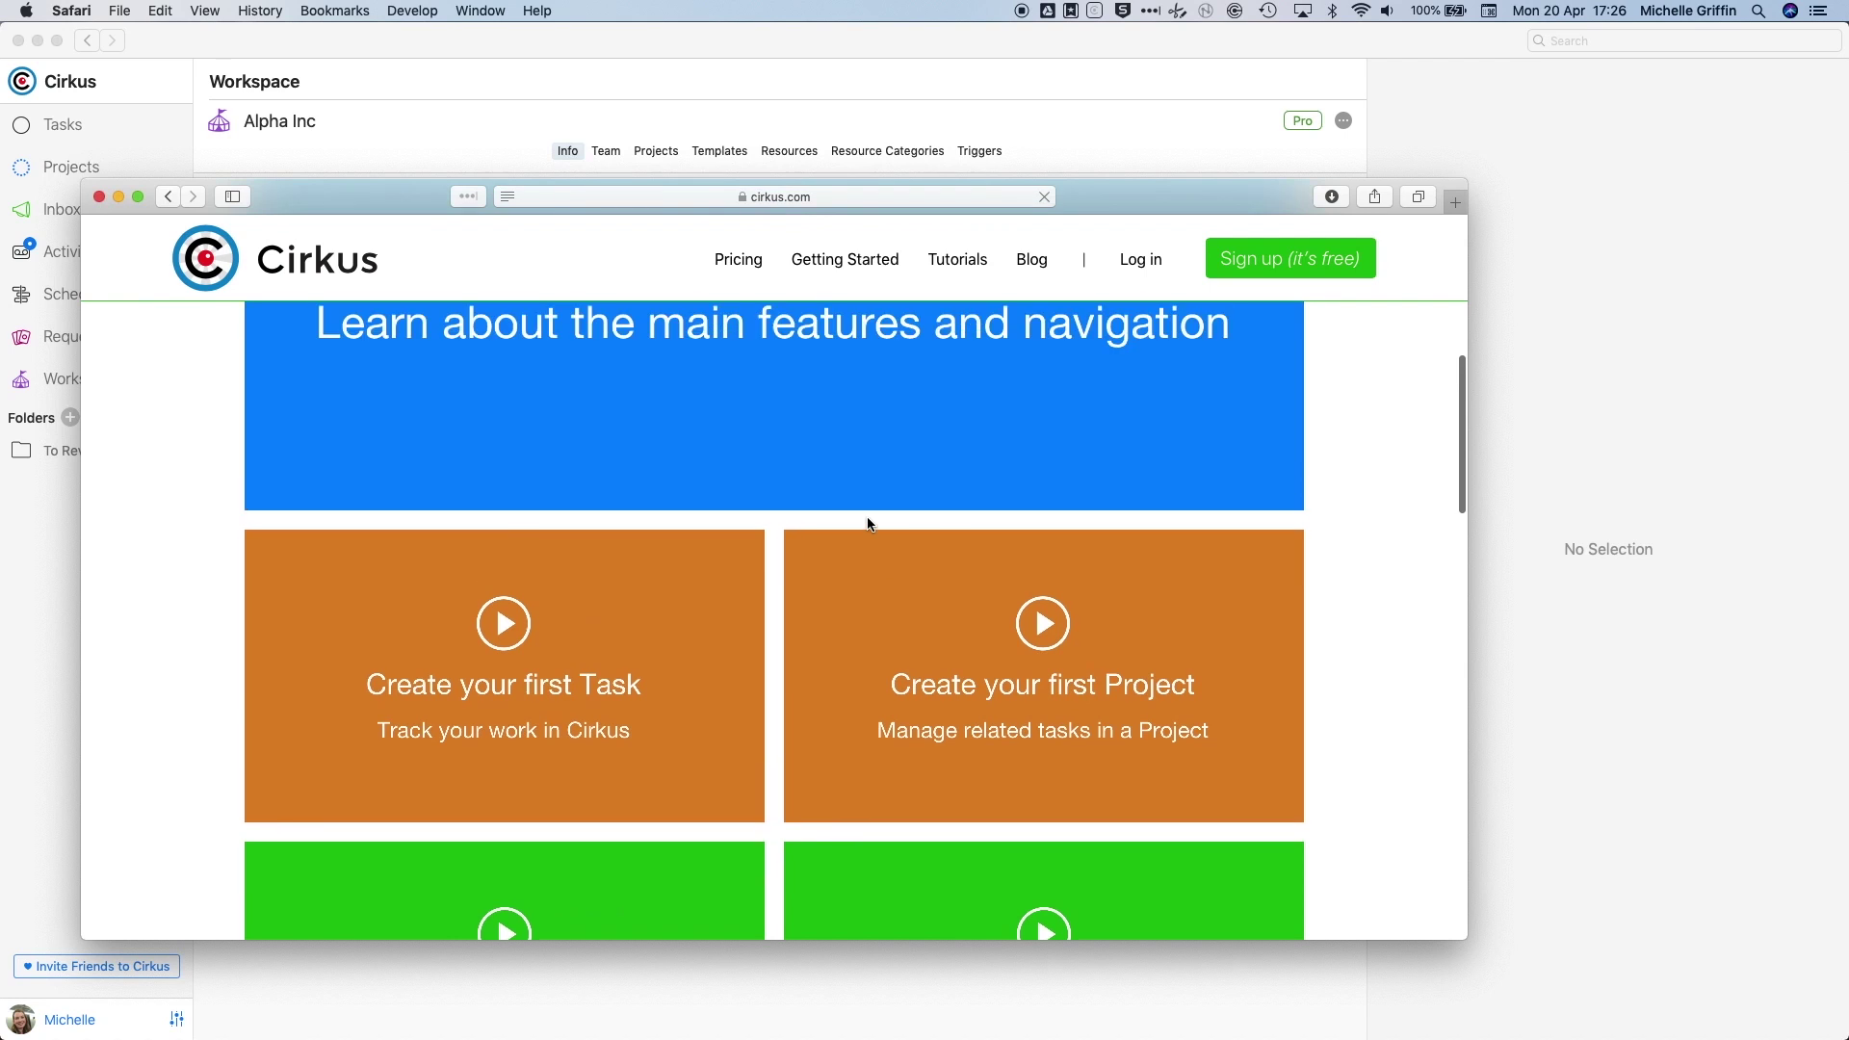